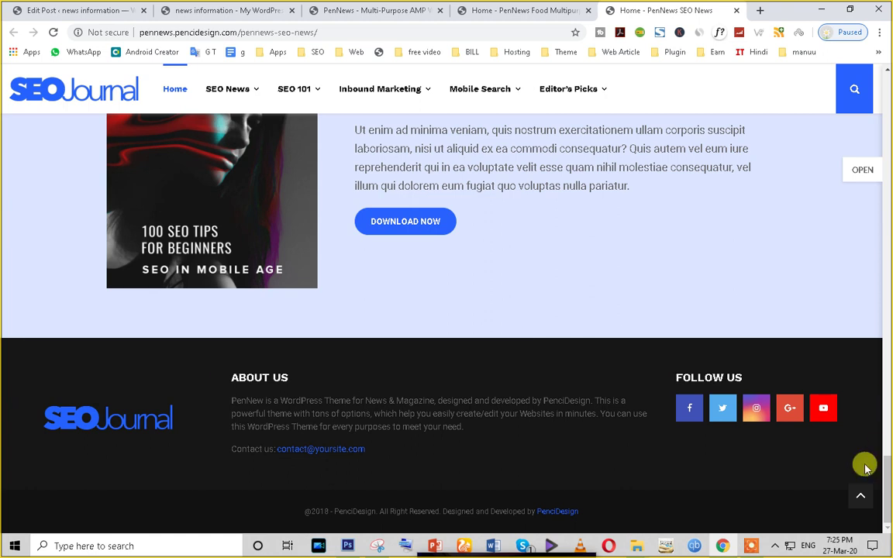
Step: Compare the news information home page with the post layout and sidebars of the PenNews SEO News demo home page
{"action": "left_click", "coordinate": [223, 7]}
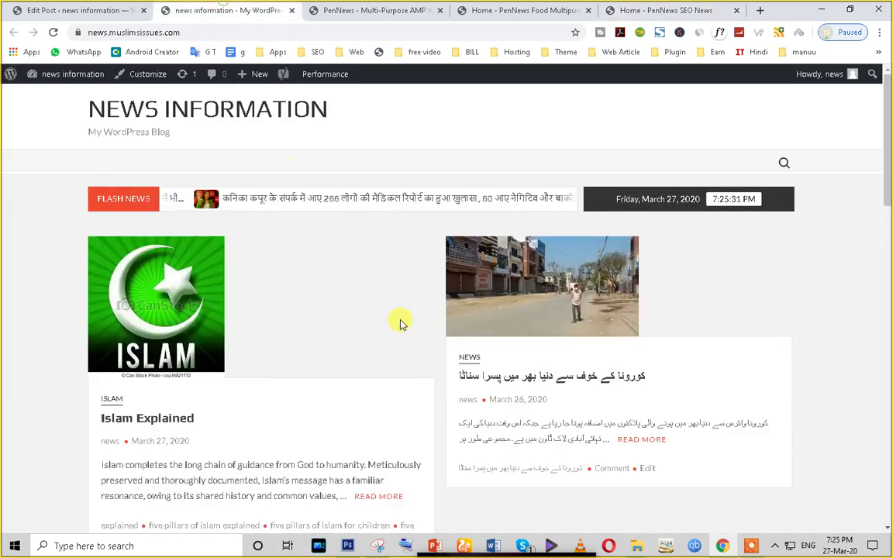
{"action": "scroll", "coordinate": [423, 358], "scroll_direction": "down", "scroll_amount": 9}
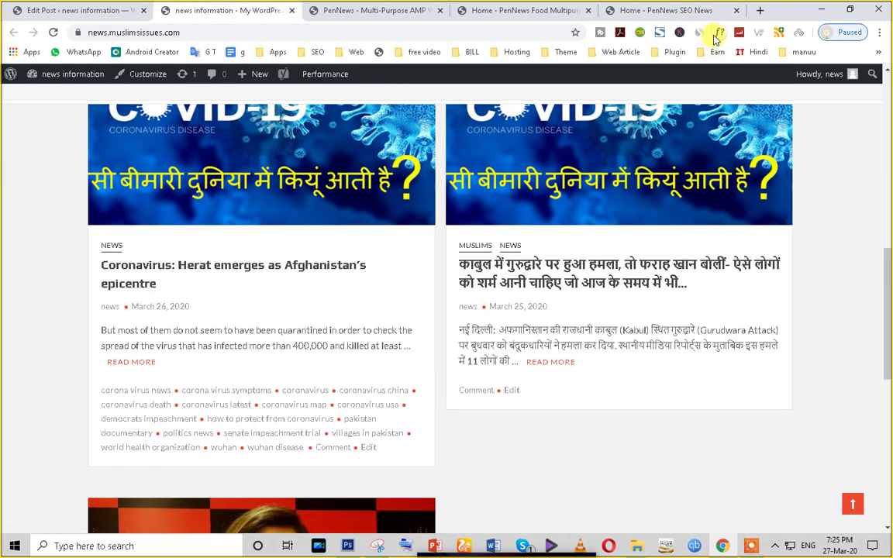
{"action": "left_click", "coordinate": [698, 8]}
{"action": "scroll", "coordinate": [741, 464], "scroll_direction": "up", "scroll_amount": 3}
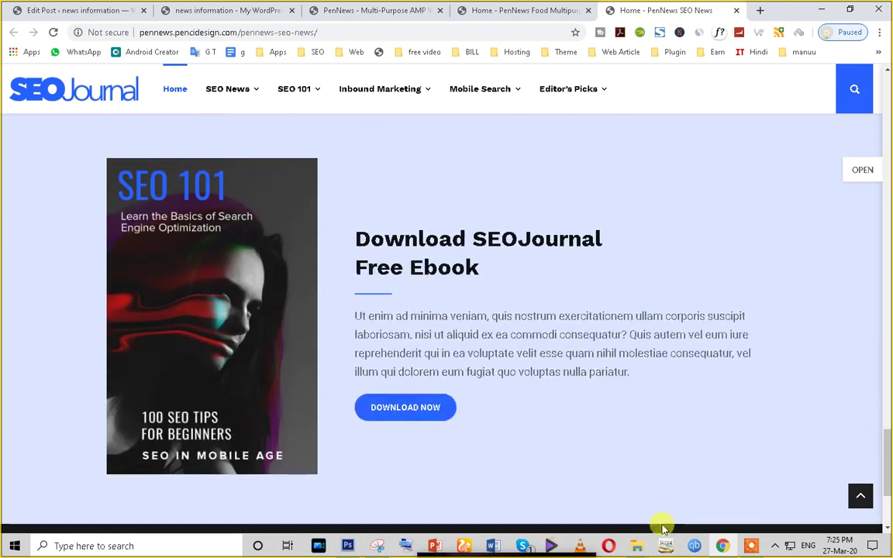
{"action": "scroll", "coordinate": [634, 446], "scroll_direction": "up", "scroll_amount": 4}
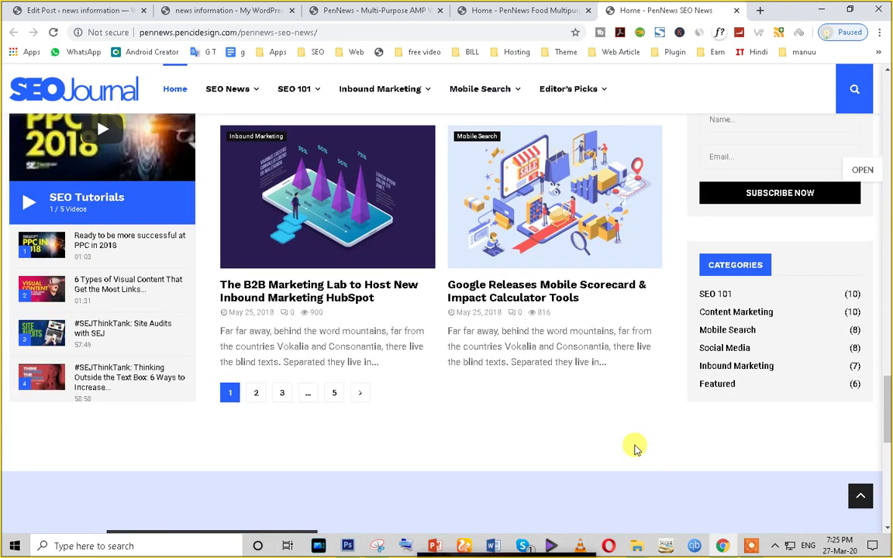
{"action": "left_click", "coordinate": [208, 8]}
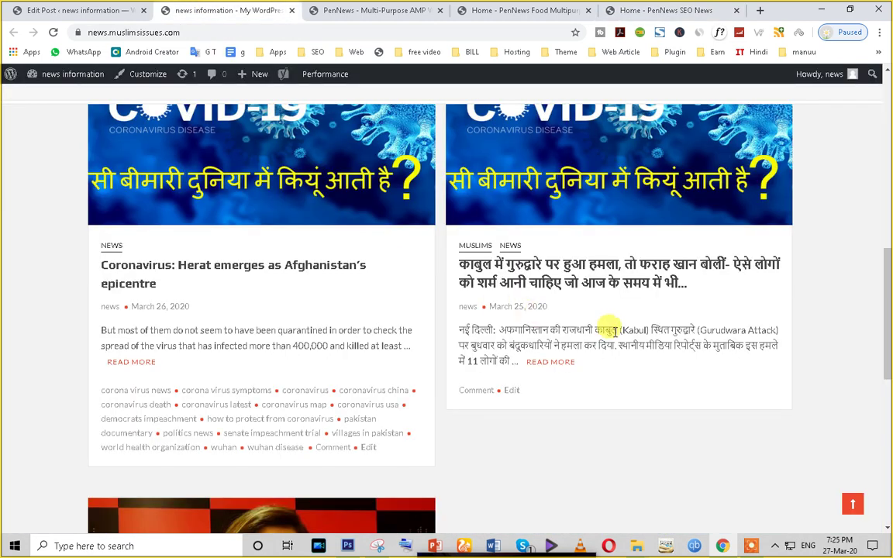
{"action": "scroll", "coordinate": [615, 331], "scroll_direction": "up", "scroll_amount": 4}
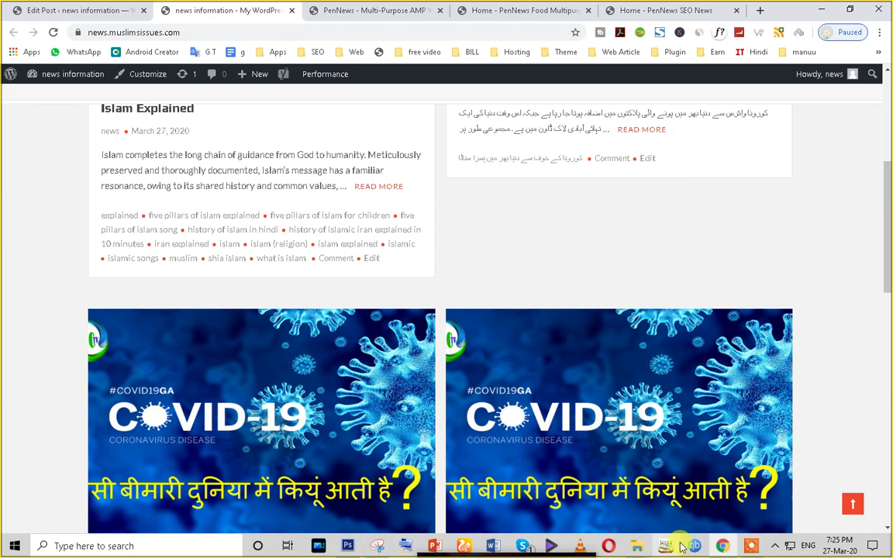
{"action": "scroll", "coordinate": [620, 452], "scroll_direction": "up", "scroll_amount": 4}
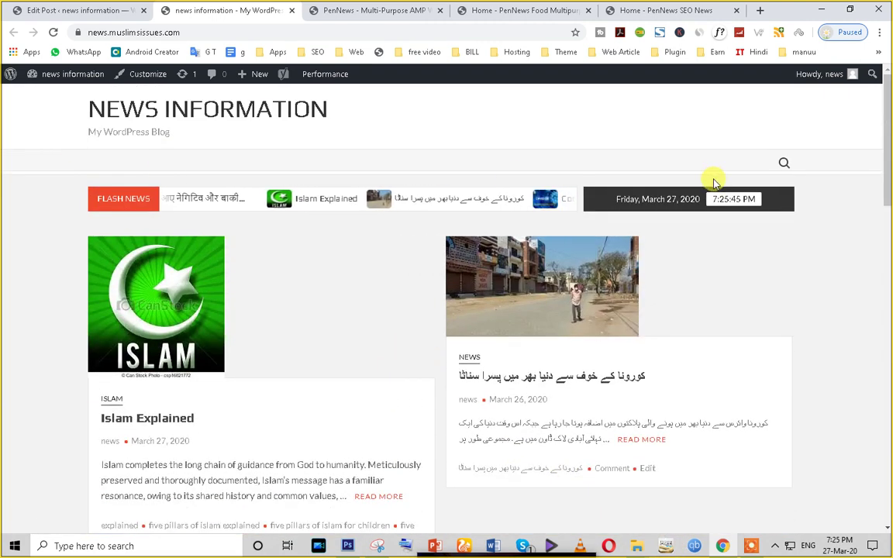
{"action": "scroll", "coordinate": [664, 221], "scroll_direction": "down", "scroll_amount": 3}
{"action": "left_click", "coordinate": [634, 8]}
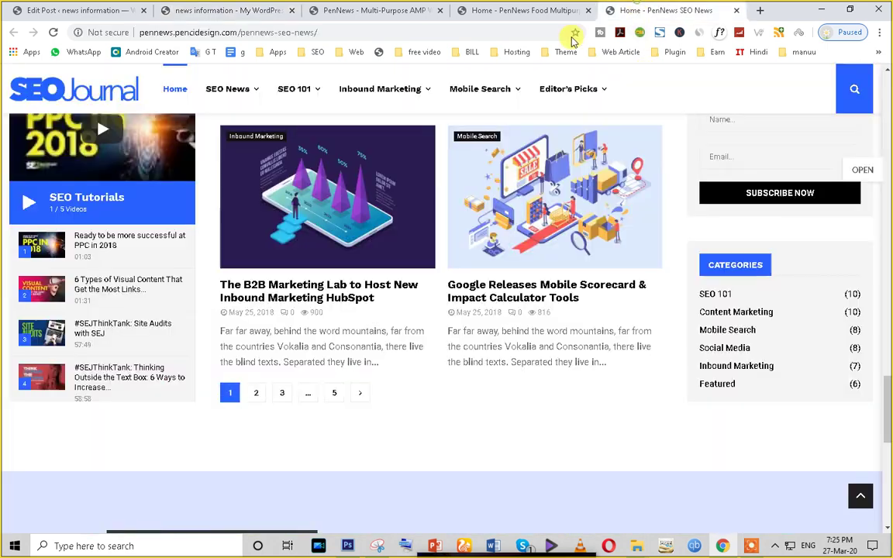
{"action": "scroll", "coordinate": [528, 387], "scroll_direction": "up", "scroll_amount": 5}
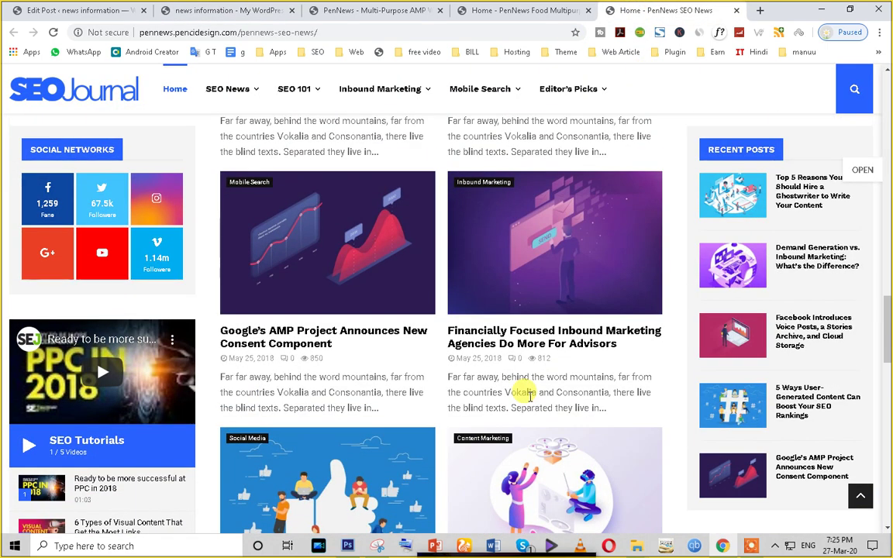
{"action": "scroll", "coordinate": [528, 396], "scroll_direction": "up", "scroll_amount": 3}
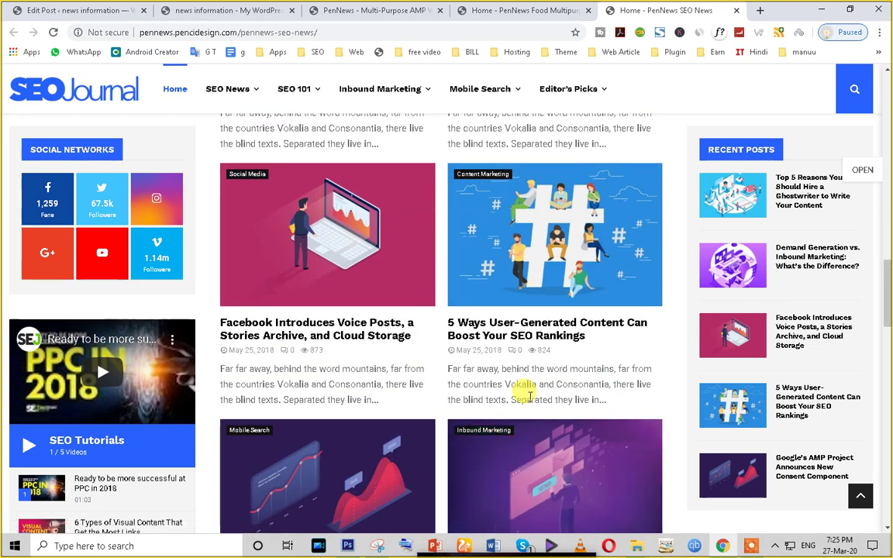
Step: Open the demo article "Facebook Introduces Voice Posts, a Stories Archive, and Cloud Storage" and compare its design with the news information site
{"action": "left_click", "coordinate": [308, 248]}
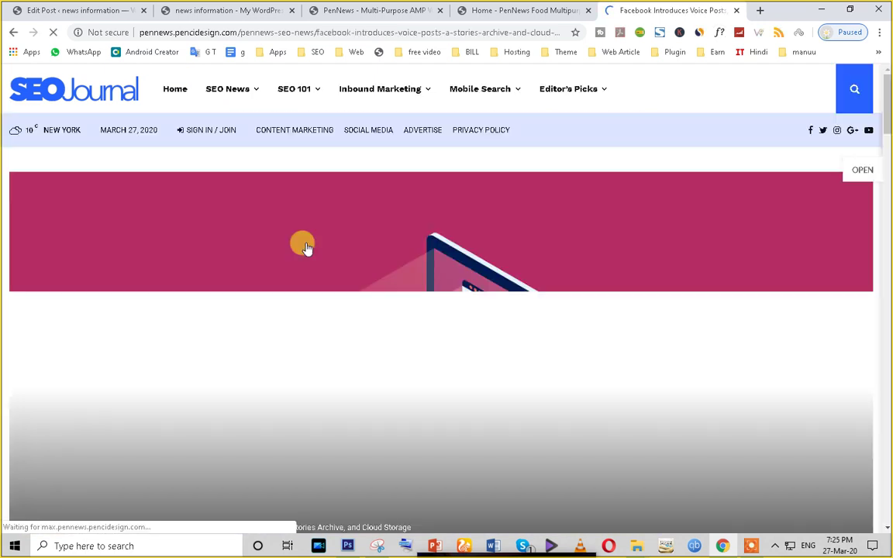
{"action": "scroll", "coordinate": [307, 248], "scroll_direction": "down", "scroll_amount": 7}
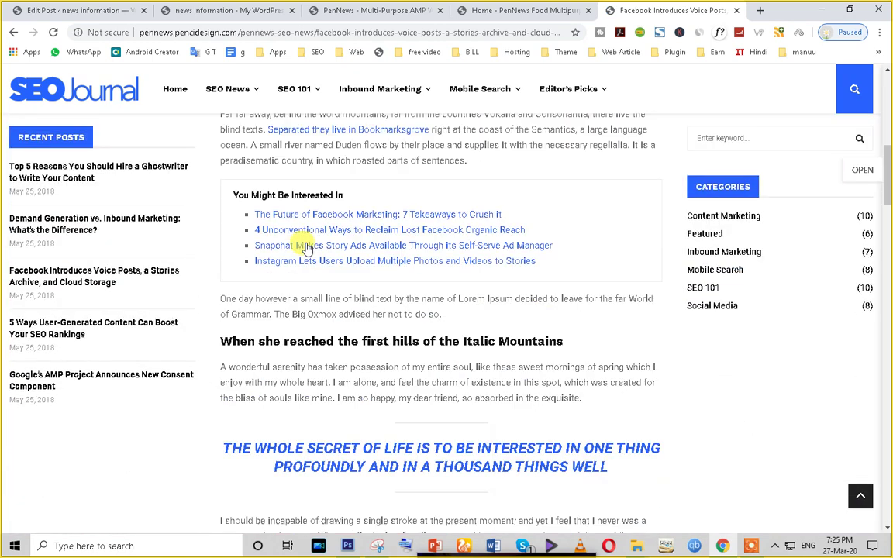
{"action": "scroll", "coordinate": [293, 295], "scroll_direction": "up", "scroll_amount": 7}
{"action": "left_click", "coordinate": [281, 8]}
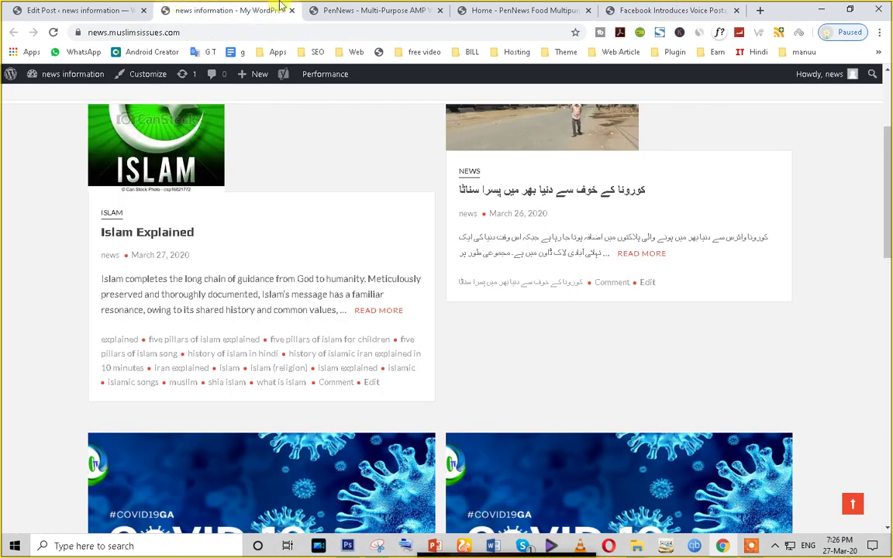
{"action": "scroll", "coordinate": [323, 201], "scroll_direction": "up", "scroll_amount": 3}
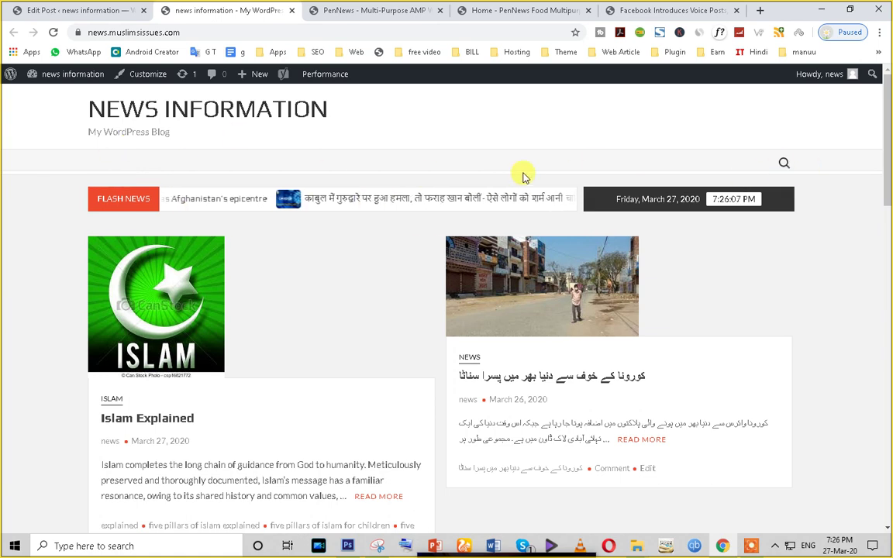
{"action": "left_click", "coordinate": [665, 10]}
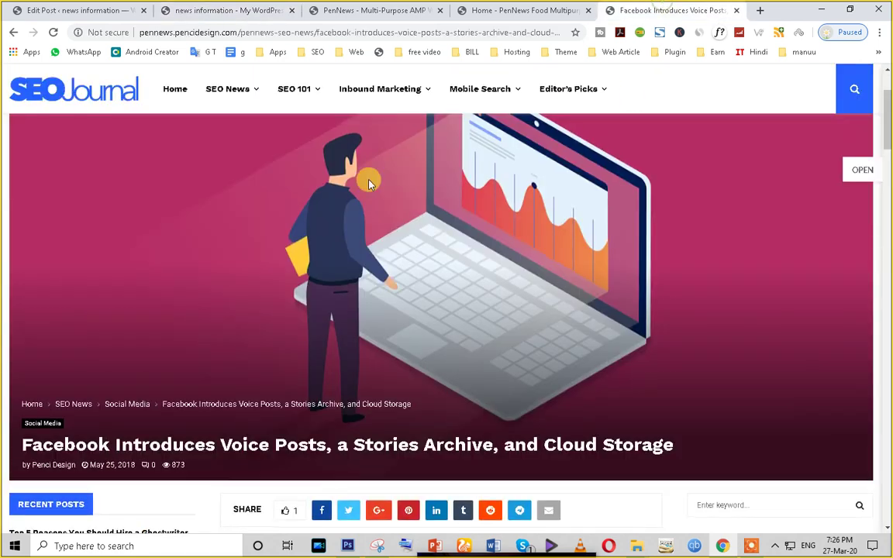
{"action": "left_click", "coordinate": [180, 9]}
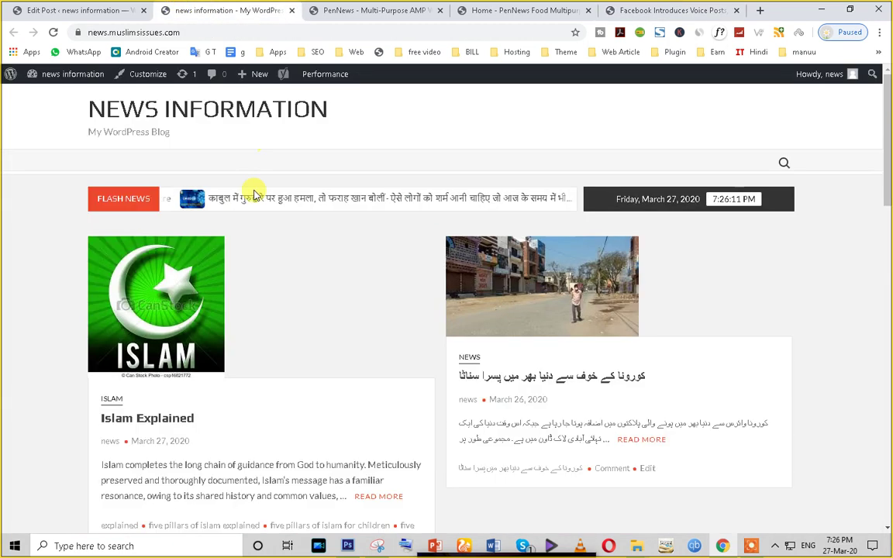
Step: Create a new page on the news information WordPress site and title it "about us"
{"action": "left_click", "coordinate": [97, 11]}
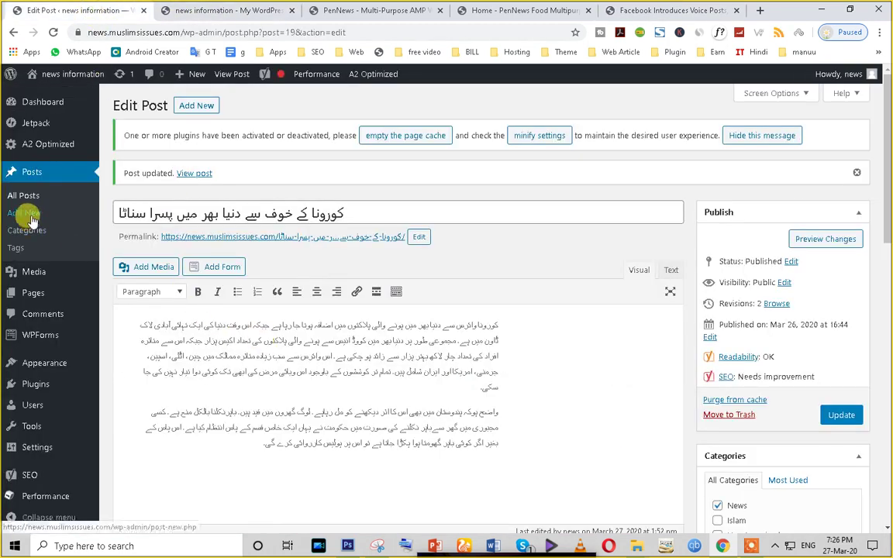
{"action": "left_click", "coordinate": [35, 295]}
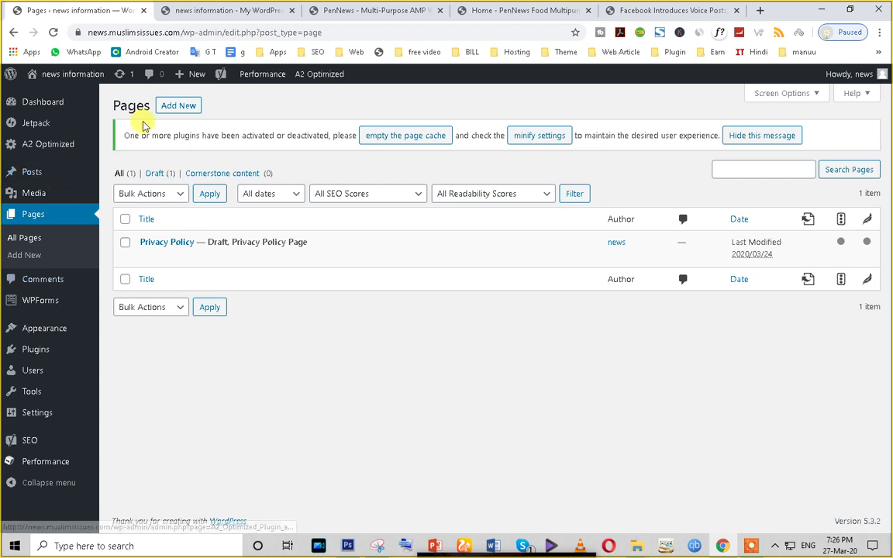
{"action": "left_click", "coordinate": [178, 106]}
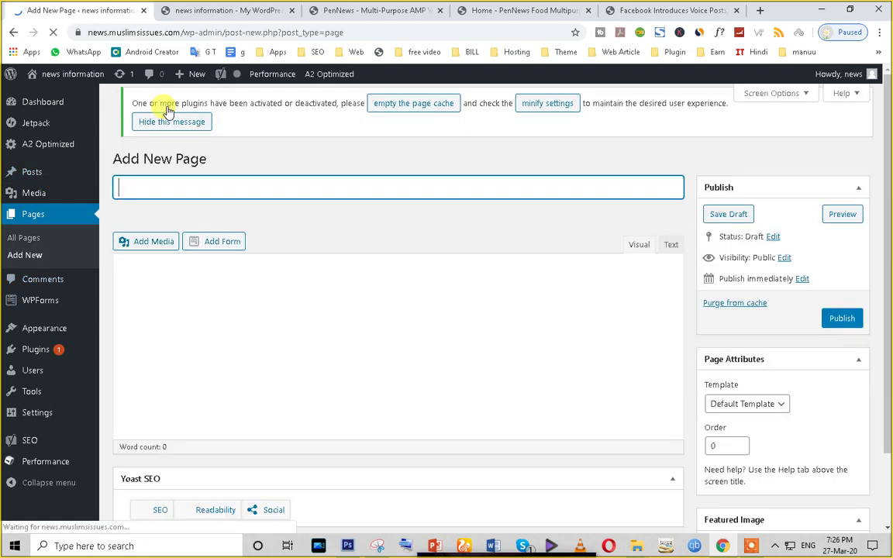
{"action": "type", "text": "about"}
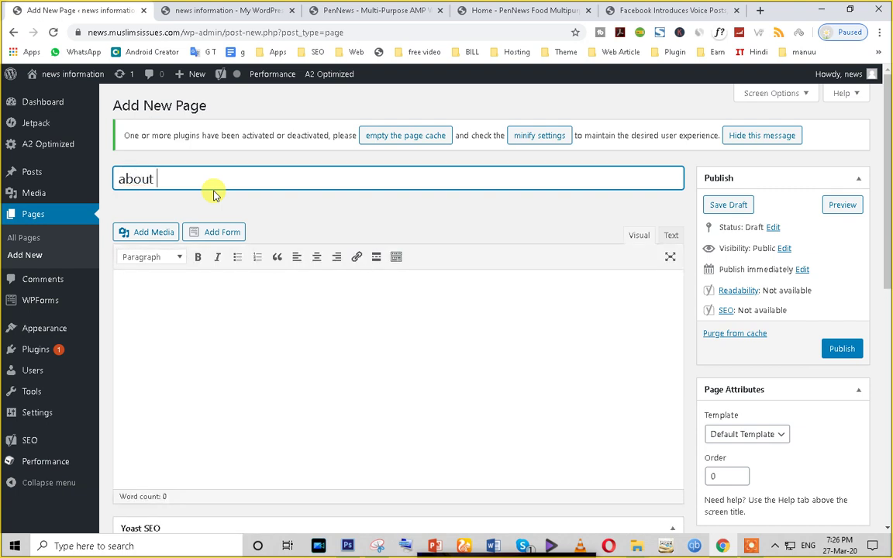
{"action": "type", "text": " us"}
{"action": "key", "text": "ctrl+a"}
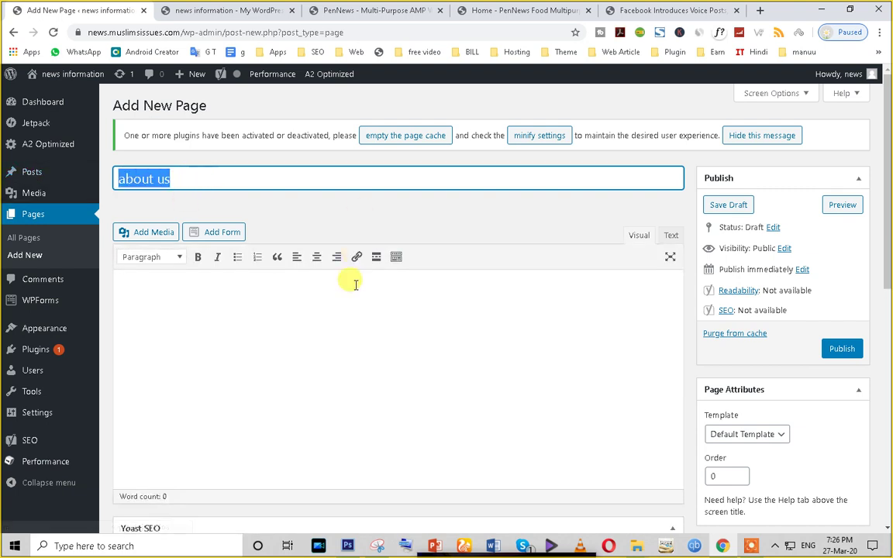
Step: Enter "coming Soon" followed by a row of dots as the about us page's content, and publish the page
{"action": "left_click", "coordinate": [265, 328]}
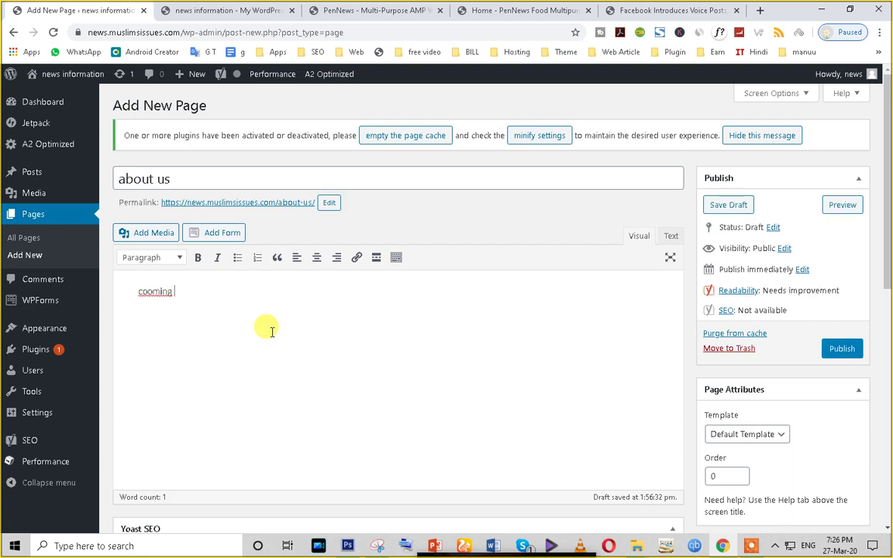
{"action": "right_click", "coordinate": [171, 296]}
{"action": "left_click", "coordinate": [200, 303]}
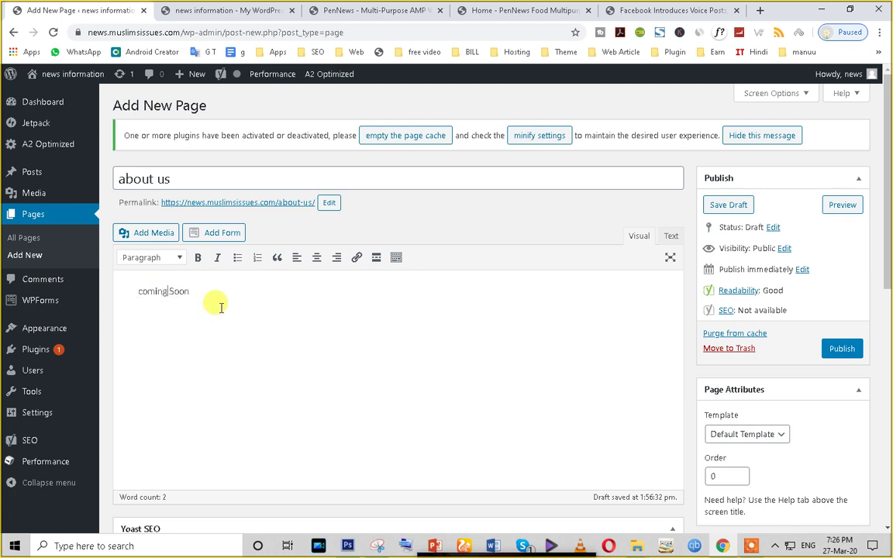
{"action": "type", "text": "..........."}
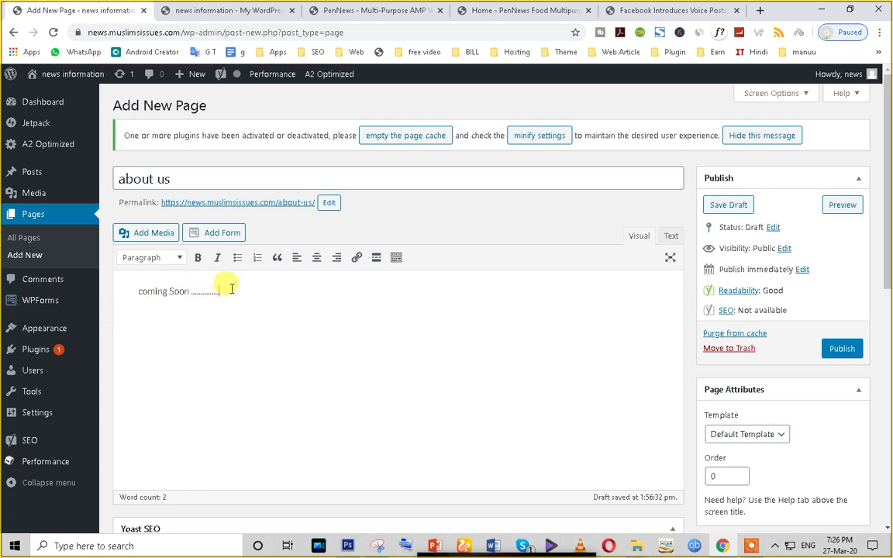
{"action": "left_click_drag", "start_coordinate": [226, 289], "coordinate": [104, 293]}
{"action": "left_click", "coordinate": [852, 349]}
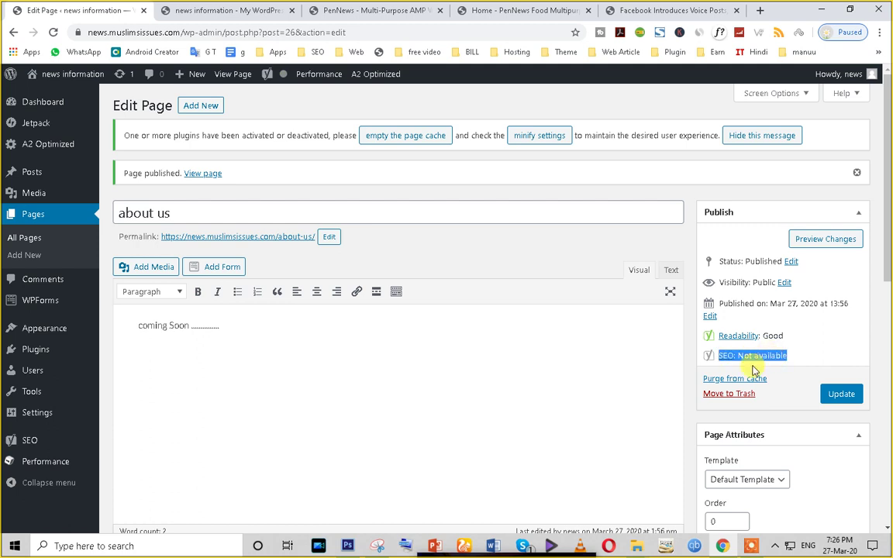
Step: Copy the page title "about us" into the Yoast SEO focus keyphrase and check the page's SEO rating
{"action": "left_click", "coordinate": [561, 370]}
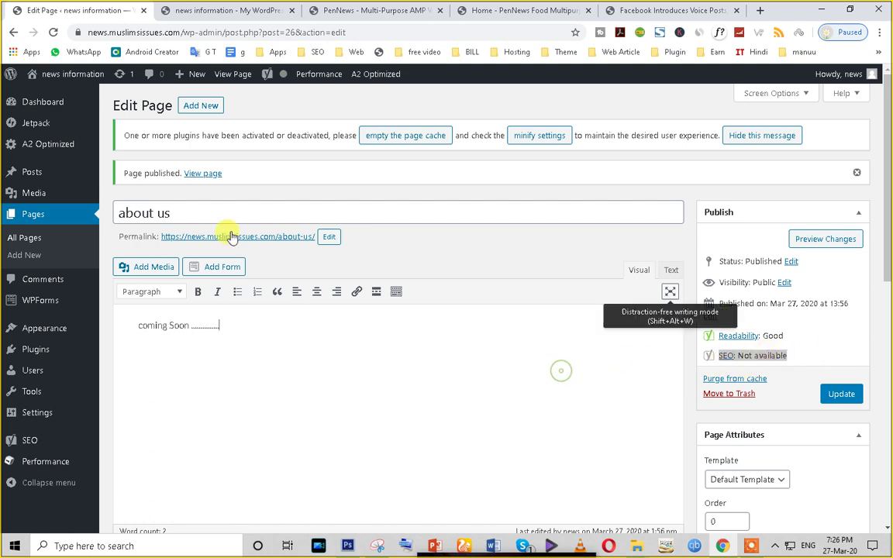
{"action": "triple_click", "coordinate": [209, 216]}
{"action": "key", "text": "ctrl+c"}
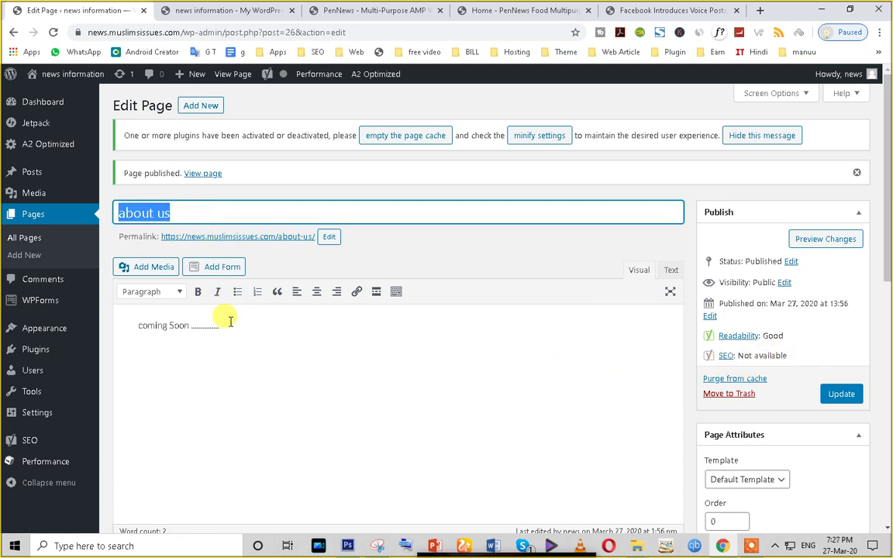
{"action": "scroll", "coordinate": [230, 321], "scroll_direction": "down", "scroll_amount": 6}
{"action": "left_click", "coordinate": [173, 142]}
{"action": "key", "text": "ctrl+v"}
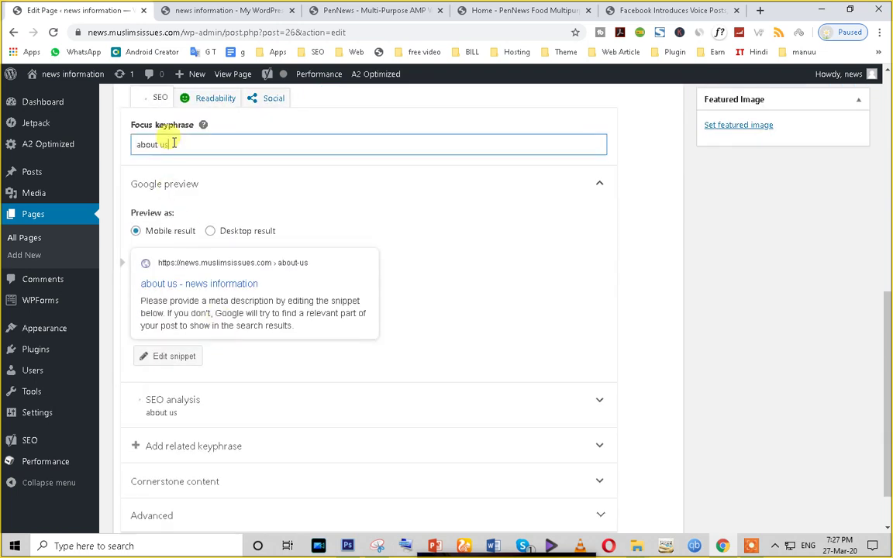
{"action": "scroll", "coordinate": [321, 287], "scroll_direction": "up", "scroll_amount": 2}
{"action": "scroll", "coordinate": [680, 293], "scroll_direction": "up", "scroll_amount": 6}
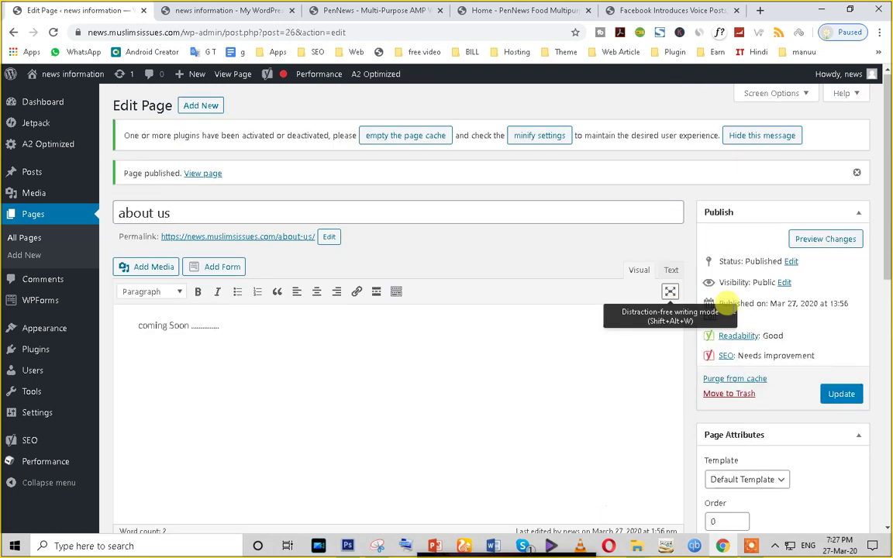
{"action": "scroll", "coordinate": [783, 357], "scroll_direction": "down", "scroll_amount": 4}
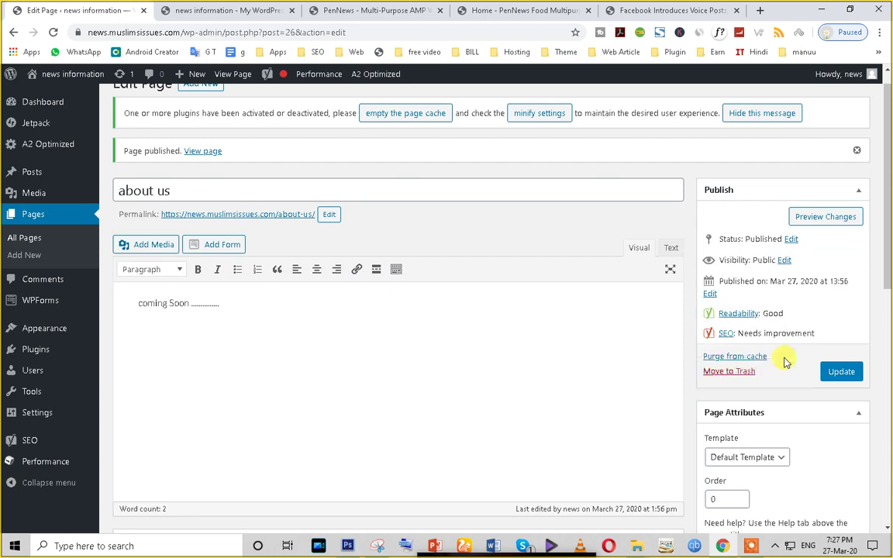
{"action": "scroll", "coordinate": [196, 397], "scroll_direction": "up", "scroll_amount": 2}
{"action": "scroll", "coordinate": [279, 335], "scroll_direction": "down", "scroll_amount": 2}
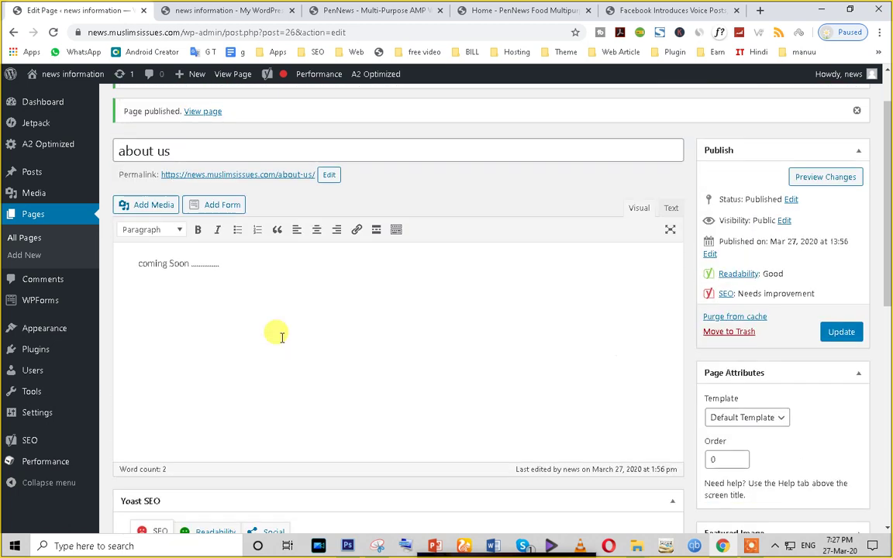
Step: Clear the Yoast SEO focus keyphrase of the about us page
{"action": "left_click_drag", "start_coordinate": [187, 389], "coordinate": [114, 392]}
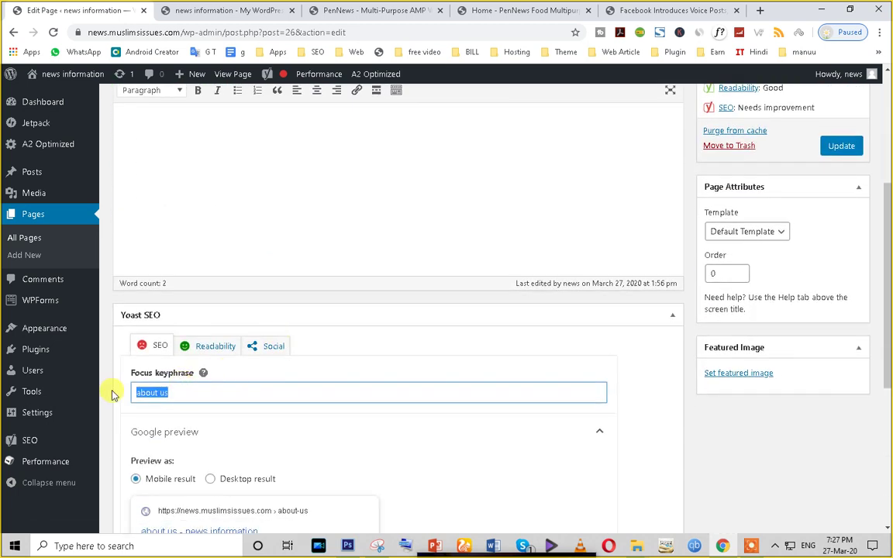
{"action": "scroll", "coordinate": [478, 269], "scroll_direction": "up", "scroll_amount": 3}
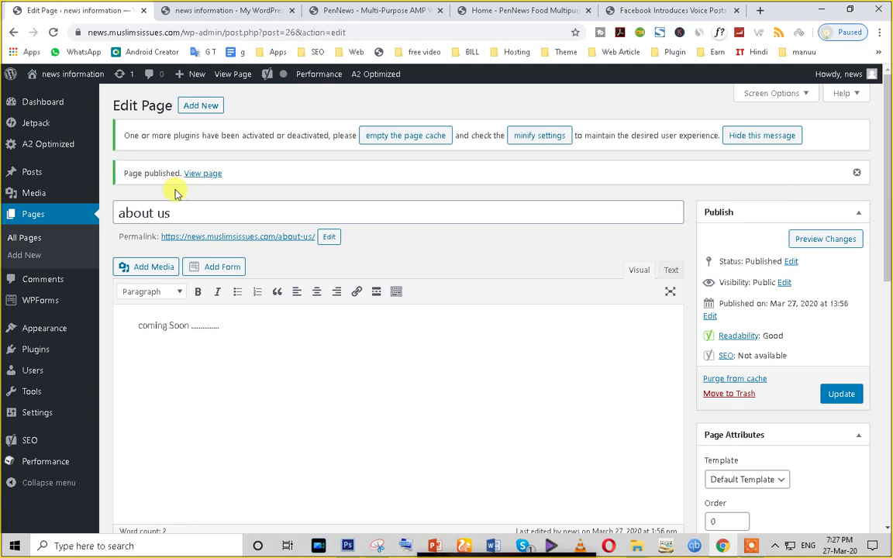
Step: Add another new page titled "contact us" with no content and publish it
{"action": "left_click", "coordinate": [201, 106]}
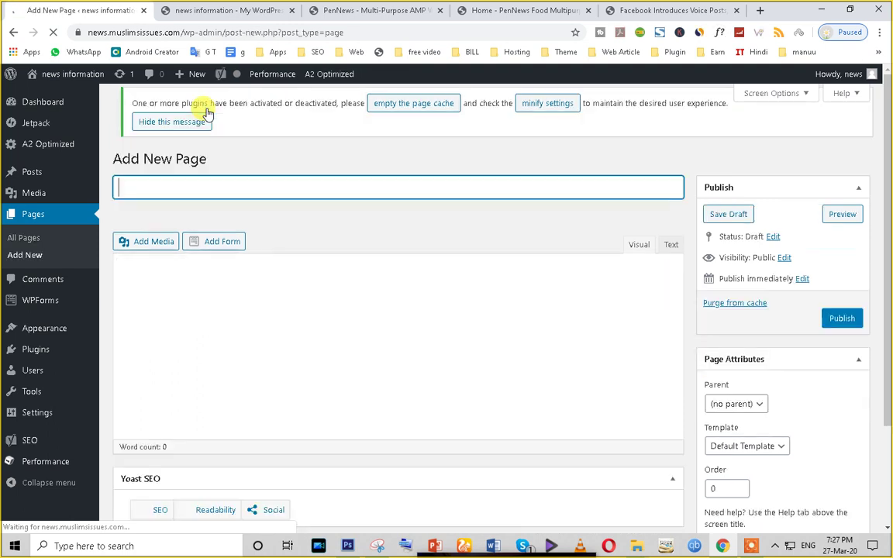
{"action": "type", "text": "CO"}
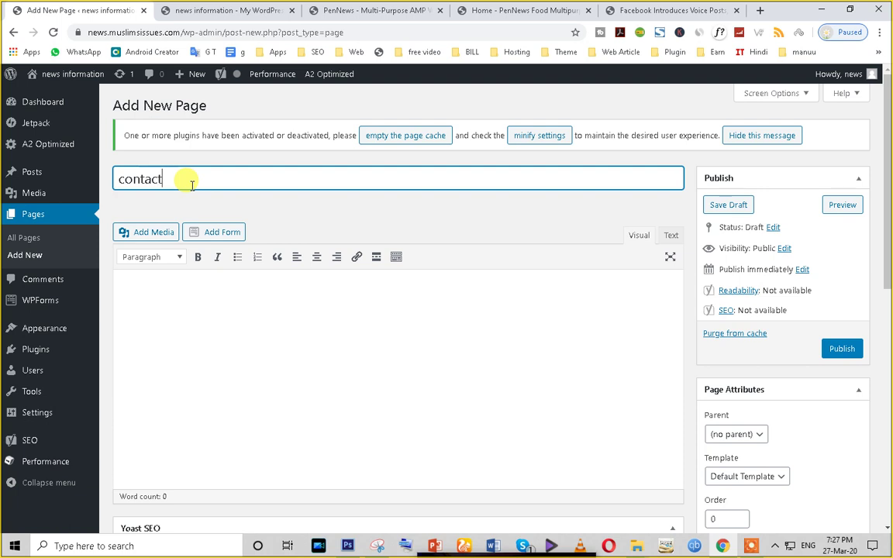
{"action": "left_click", "coordinate": [837, 349]}
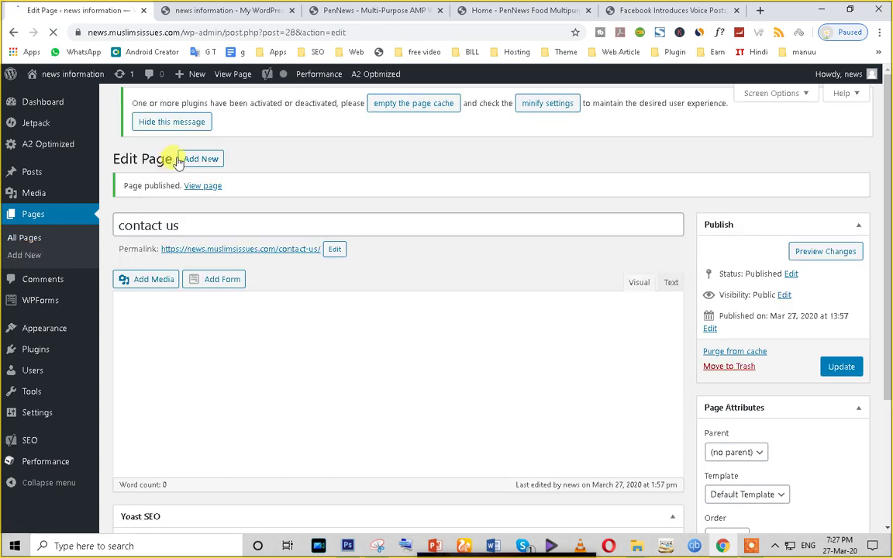
Step: Add a further new page titled "news" with no content and publish it
{"action": "left_click", "coordinate": [200, 106]}
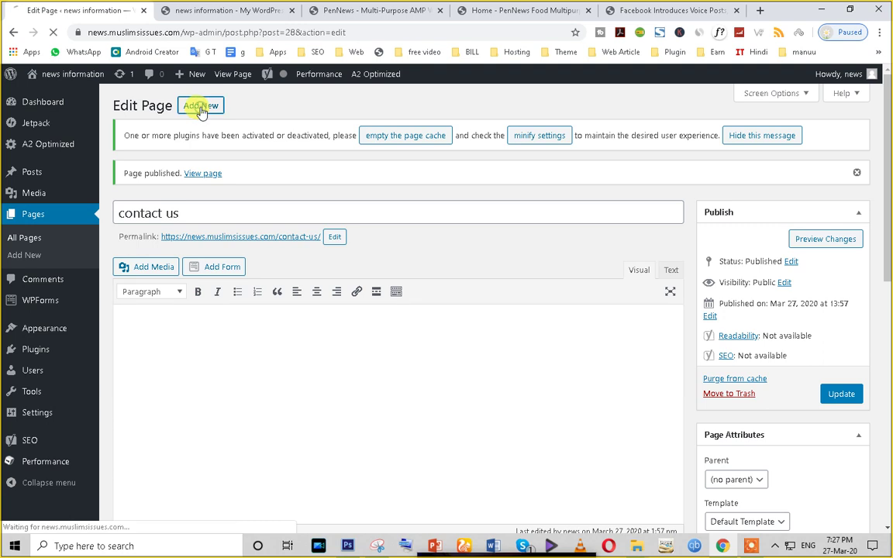
{"action": "type", "text": "news"}
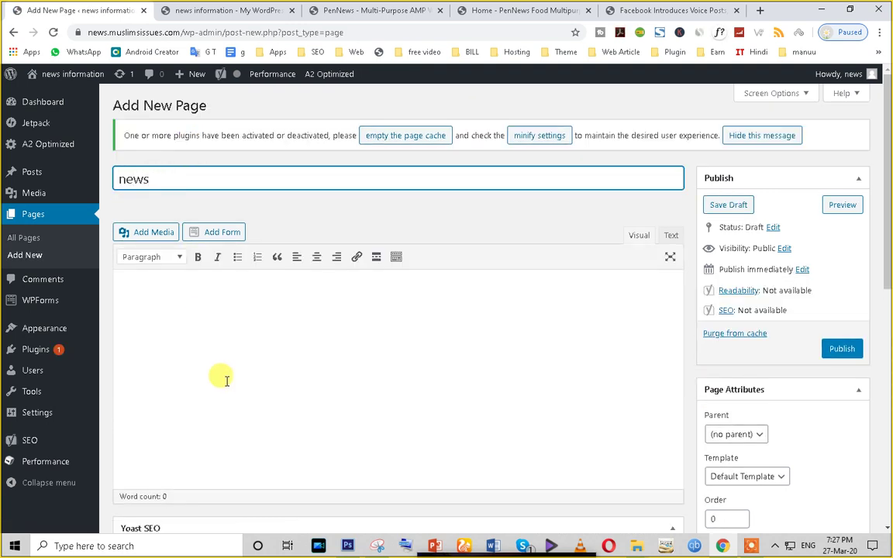
{"action": "left_click", "coordinate": [841, 349]}
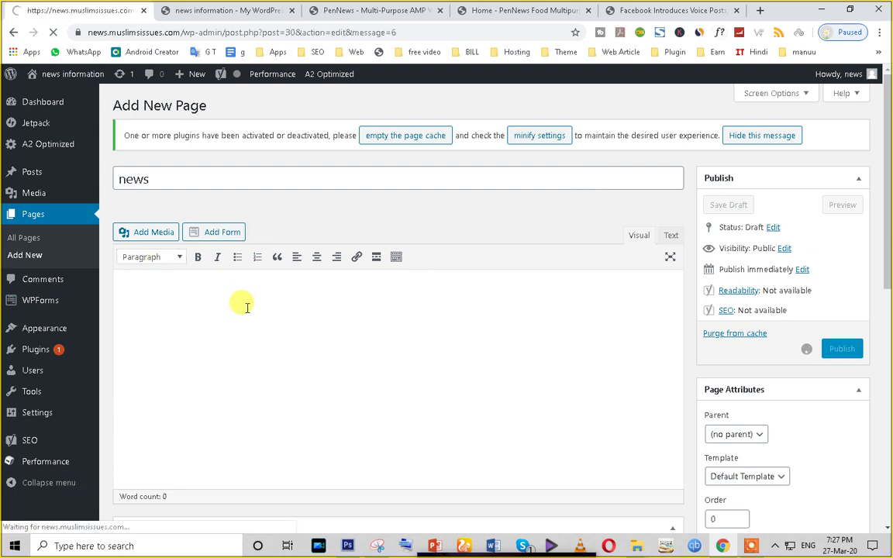
{"action": "left_click", "coordinate": [159, 214]}
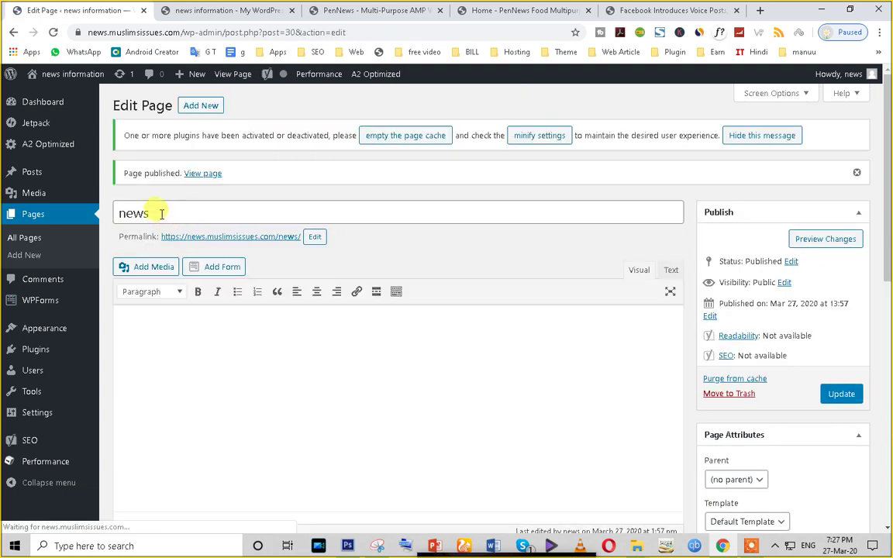
Step: View the published news page in a separate browser tab and check how it looks on the site
{"action": "right_click", "coordinate": [200, 176]}
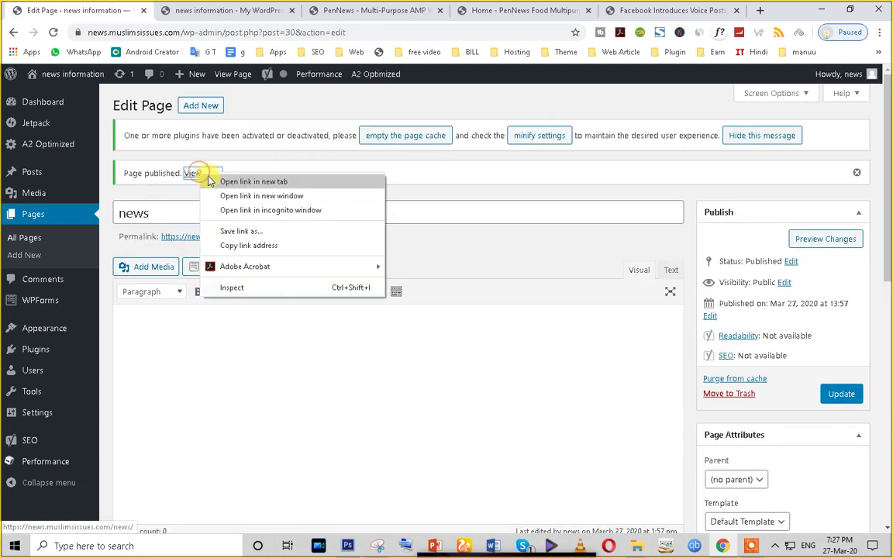
{"action": "left_click", "coordinate": [233, 182]}
{"action": "key", "text": "ctrl+Tab"}
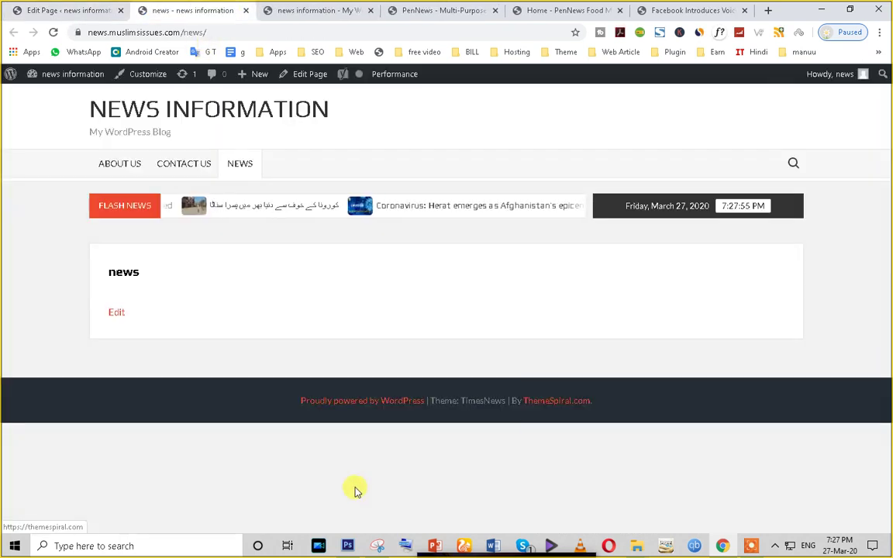
{"action": "left_click", "coordinate": [77, 10]}
{"action": "left_click", "coordinate": [198, 7]}
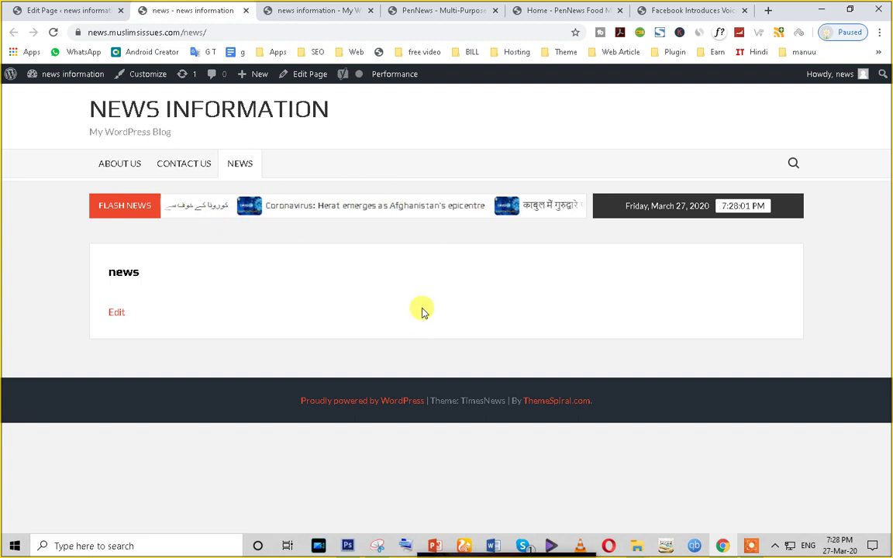
Step: Change the news page's template to Home Template and update the page
{"action": "left_click", "coordinate": [93, 7]}
{"action": "scroll", "coordinate": [459, 371], "scroll_direction": "down", "scroll_amount": 3}
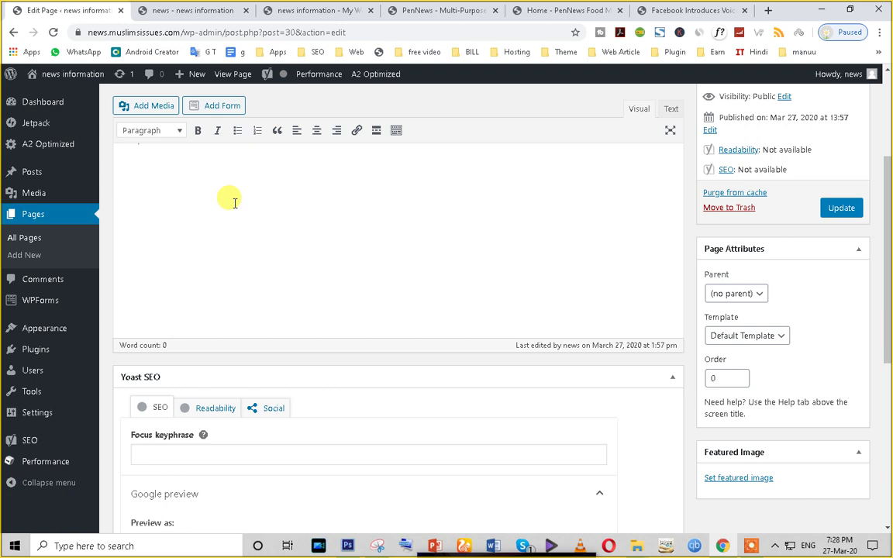
{"action": "left_click", "coordinate": [768, 338]}
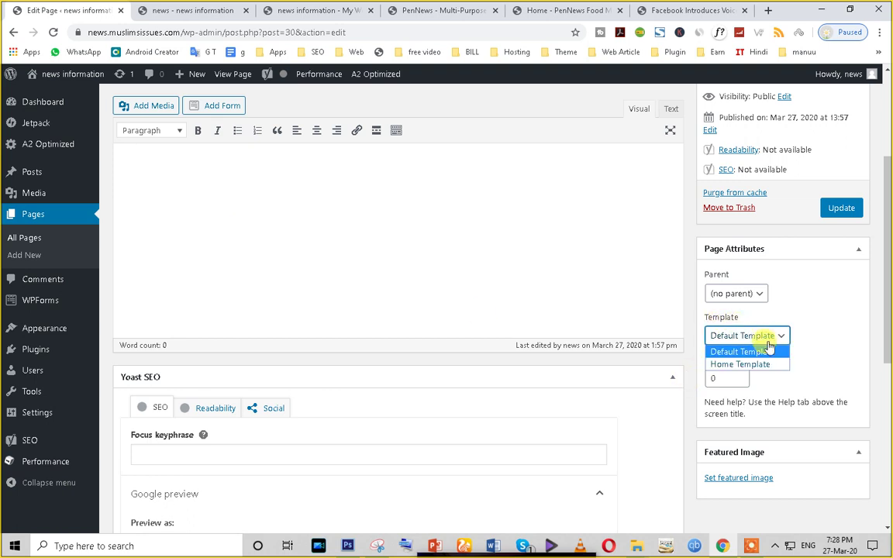
{"action": "left_click", "coordinate": [763, 365]}
{"action": "scroll", "coordinate": [791, 361], "scroll_direction": "up", "scroll_amount": 3}
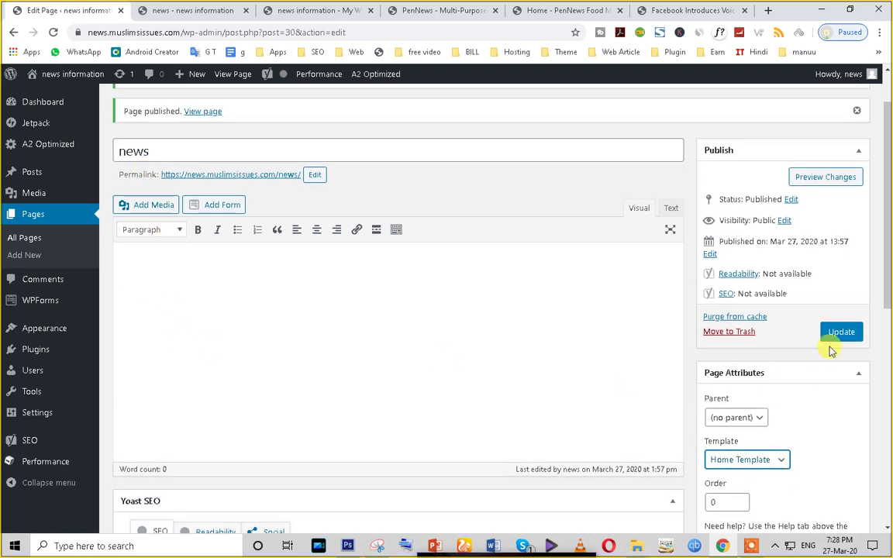
{"action": "left_click", "coordinate": [838, 334]}
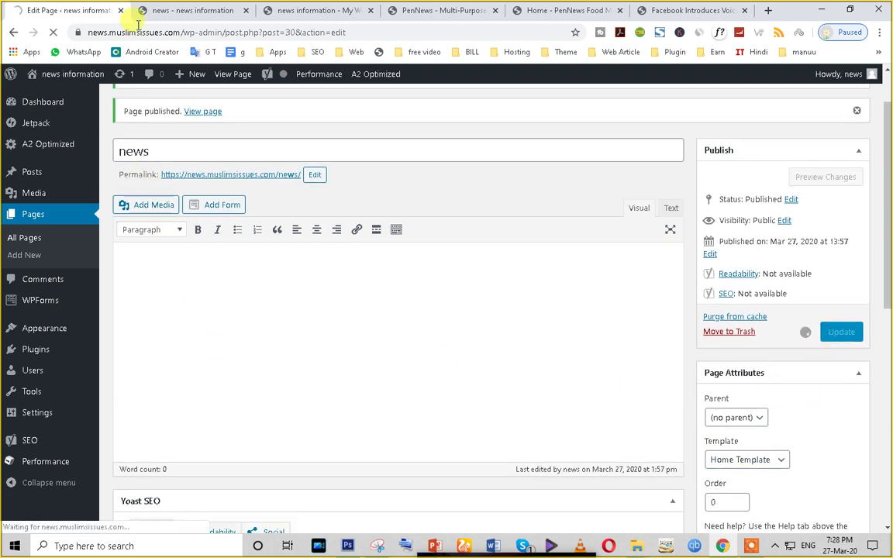
Step: Reload the live news page to check the effect of the template change
{"action": "left_click", "coordinate": [159, 9]}
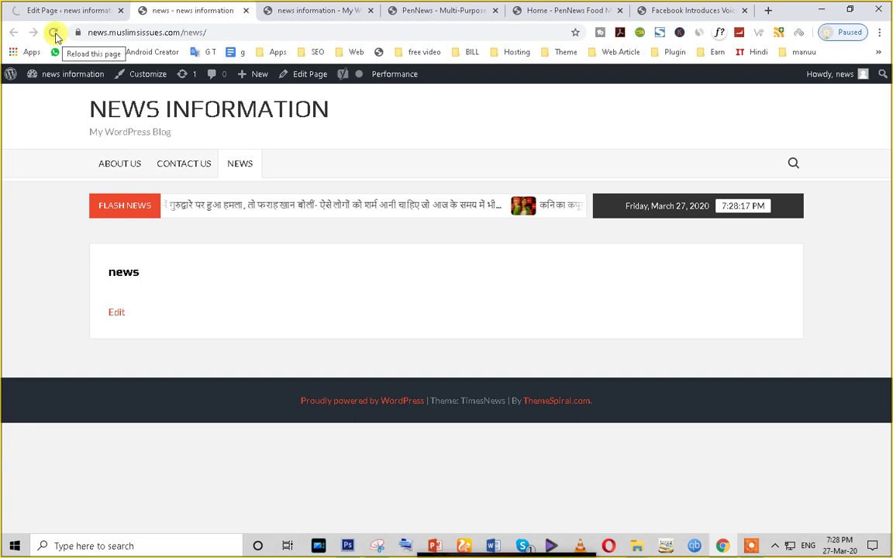
{"action": "left_click", "coordinate": [53, 33]}
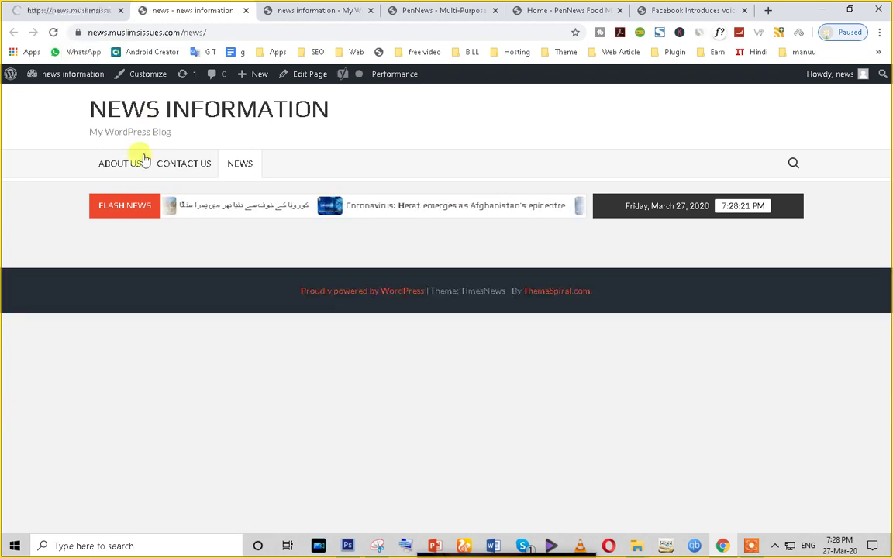
{"action": "left_click", "coordinate": [54, 33]}
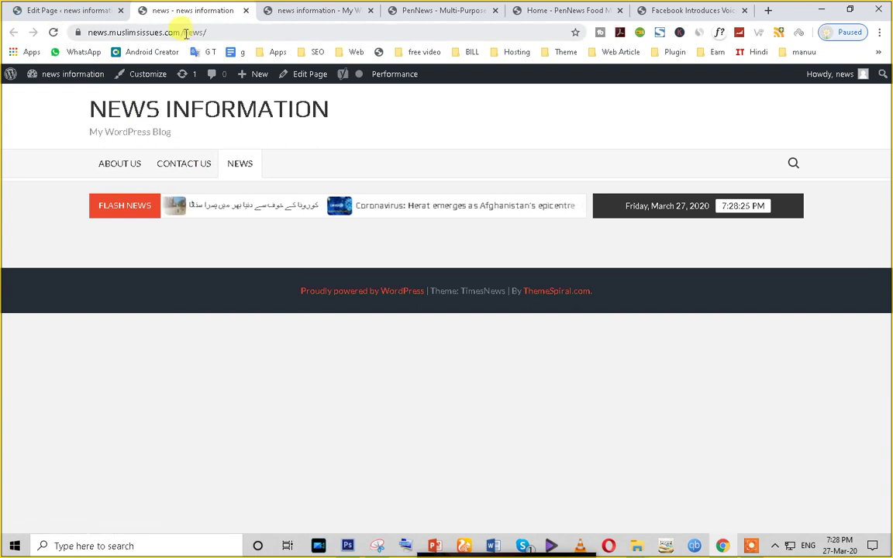
Step: Go to the site's home page by removing "/news/" from the address, and look through its posts and navigation bar
{"action": "left_click_drag", "start_coordinate": [180, 33], "coordinate": [315, 36]}
{"action": "key", "text": "BackSpace"}
{"action": "key", "text": "Return"}
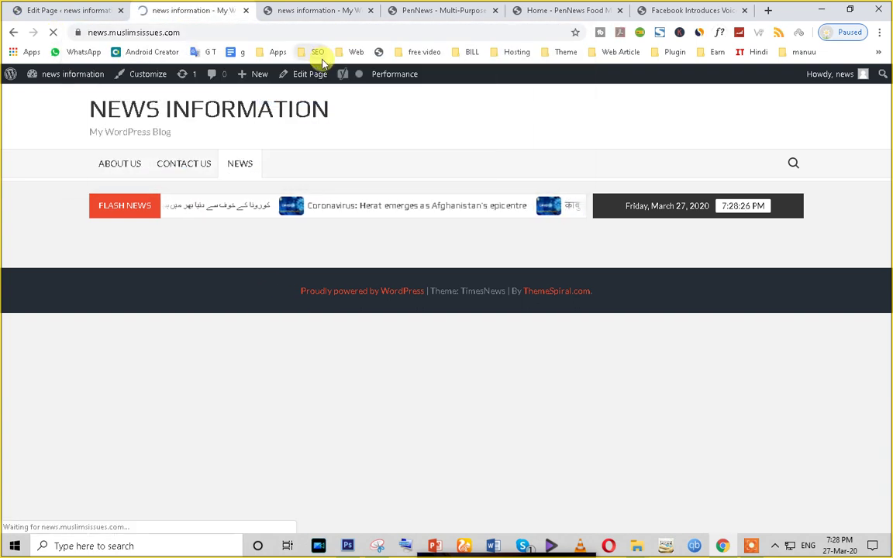
{"action": "scroll", "coordinate": [429, 286], "scroll_direction": "down", "scroll_amount": 5}
{"action": "scroll", "coordinate": [430, 286], "scroll_direction": "down", "scroll_amount": 4}
{"action": "scroll", "coordinate": [428, 285], "scroll_direction": "up", "scroll_amount": 8}
{"action": "scroll", "coordinate": [429, 285], "scroll_direction": "down", "scroll_amount": 11}
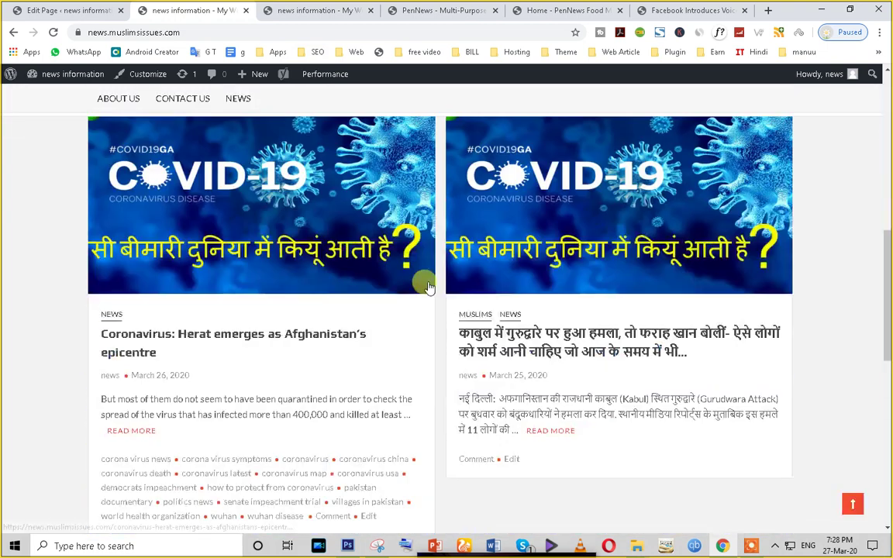
{"action": "scroll", "coordinate": [424, 304], "scroll_direction": "up", "scroll_amount": 2}
{"action": "scroll", "coordinate": [424, 303], "scroll_direction": "up", "scroll_amount": 10}
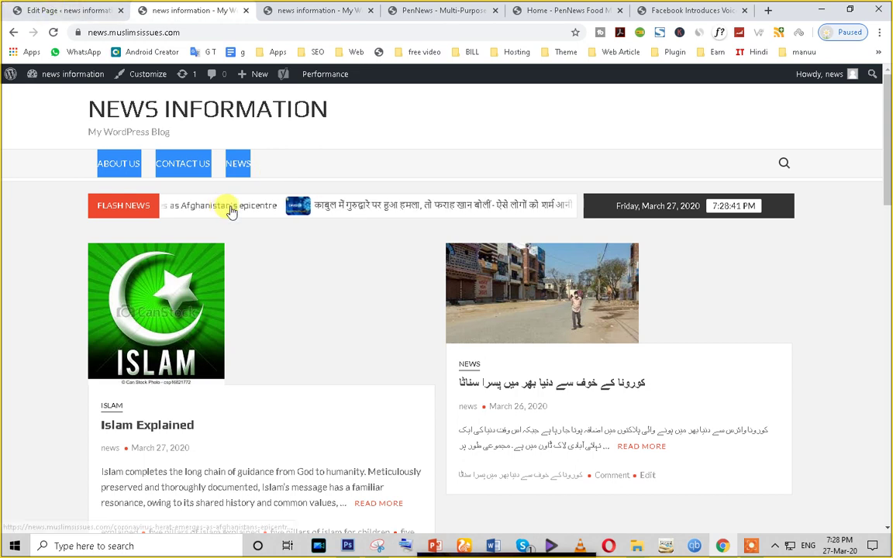
Step: Create a navigation menu named "main menu" and add the Home, about us, contact us and news pages to it
{"action": "left_click", "coordinate": [53, 10]}
{"action": "mouse_move", "coordinate": [64, 333]}
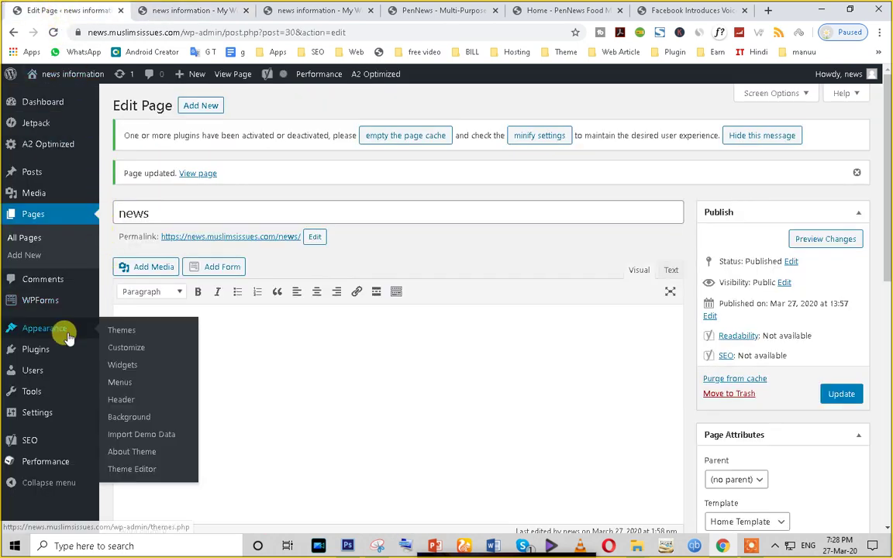
{"action": "left_click", "coordinate": [136, 384]}
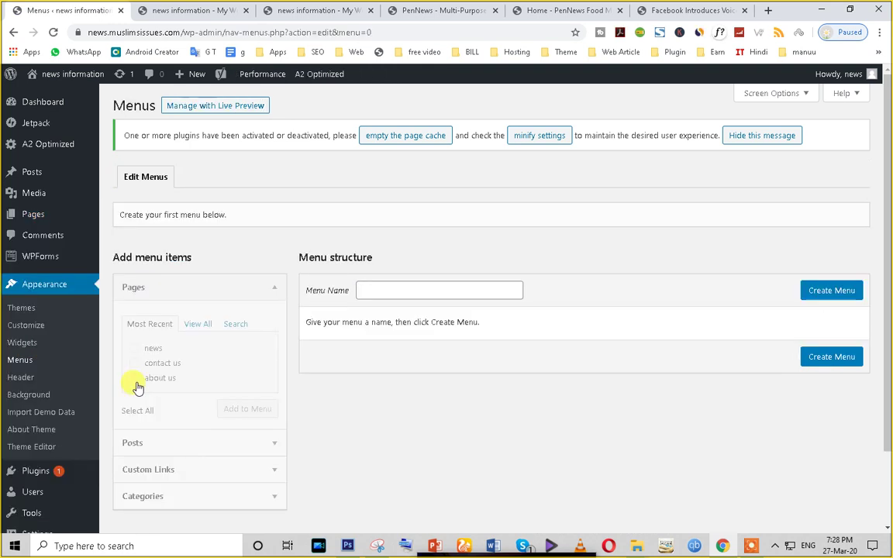
{"action": "left_click", "coordinate": [388, 289]}
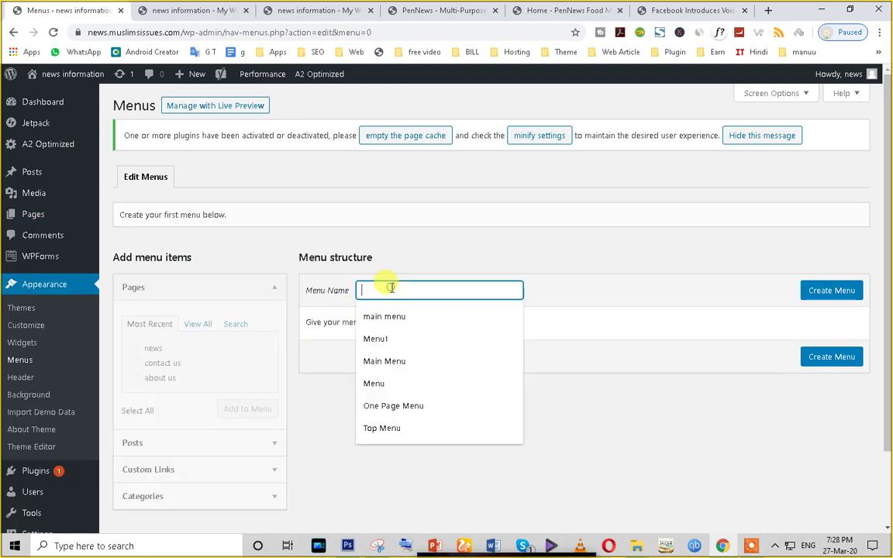
{"action": "left_click", "coordinate": [392, 315]}
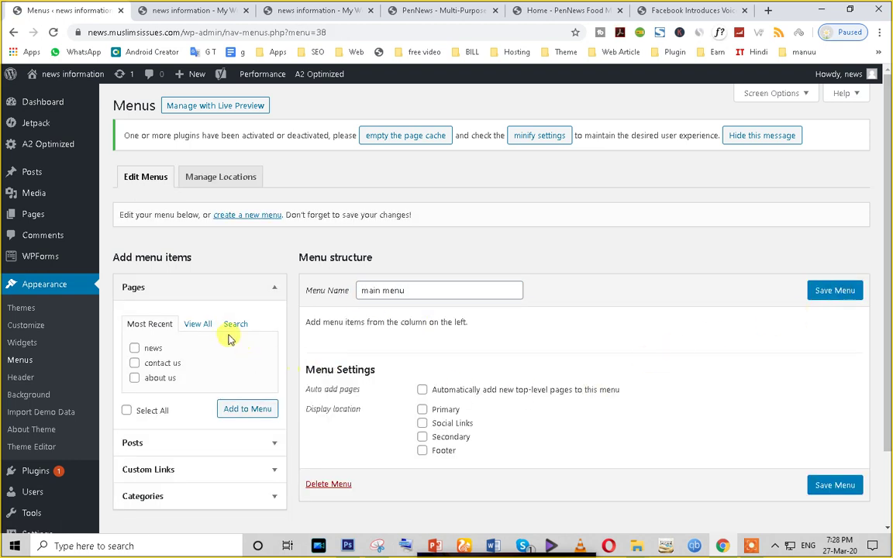
{"action": "left_click", "coordinate": [191, 326]}
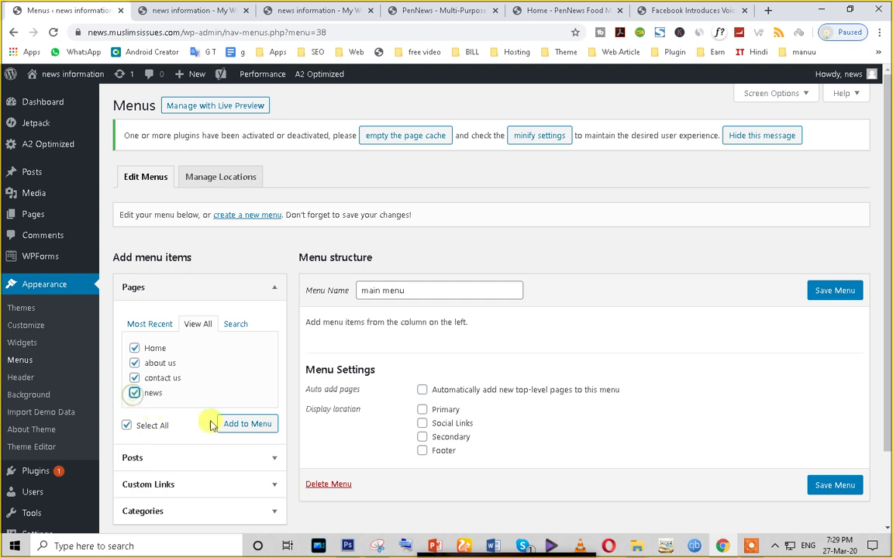
{"action": "left_click", "coordinate": [245, 426]}
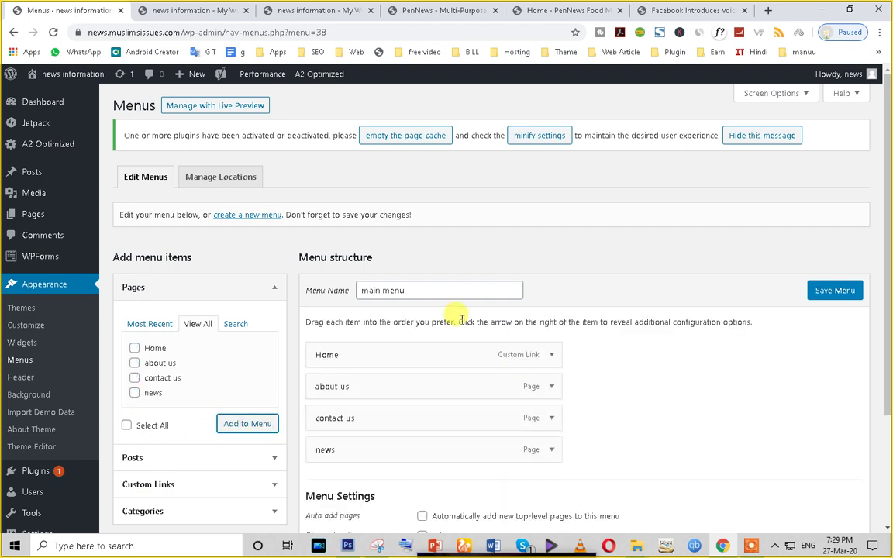
Step: Assign the main menu to the Primary display location after checking the site's navigation bar, and save the menu
{"action": "scroll", "coordinate": [460, 372], "scroll_direction": "down", "scroll_amount": 2}
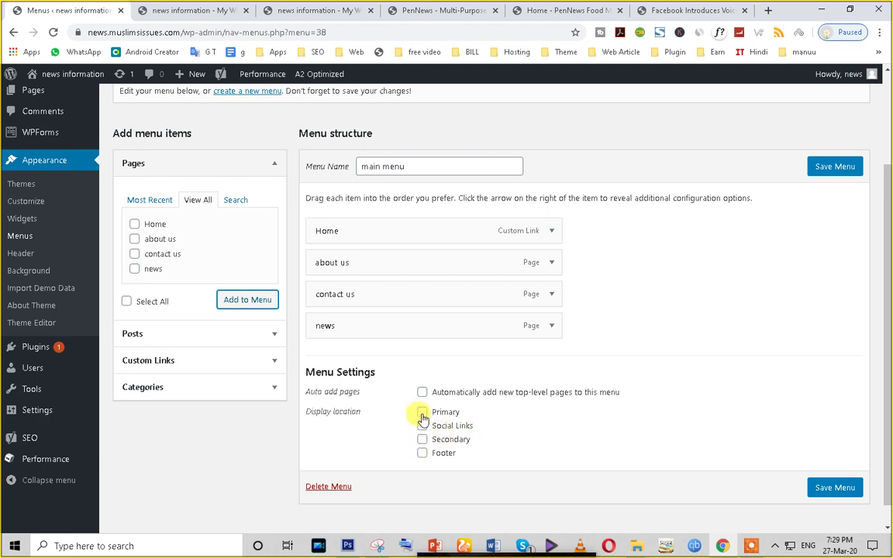
{"action": "left_click", "coordinate": [181, 6]}
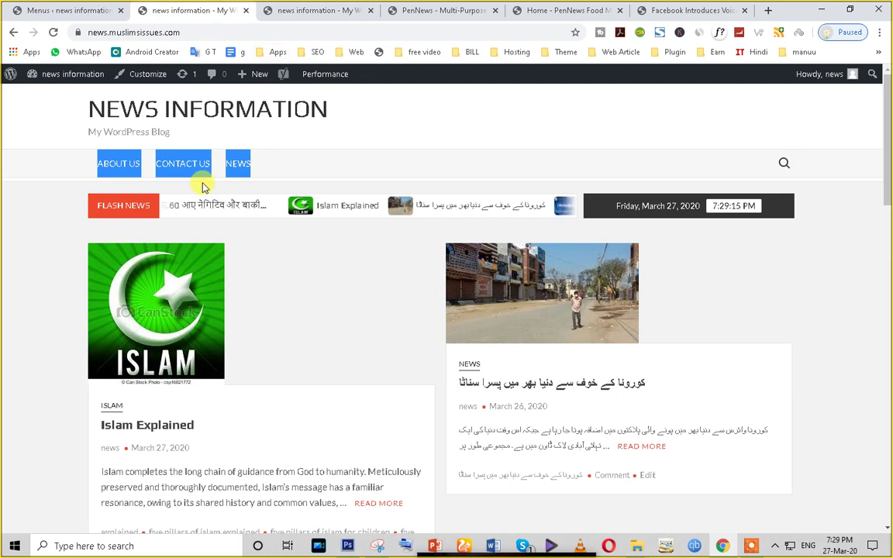
{"action": "left_click", "coordinate": [53, 7]}
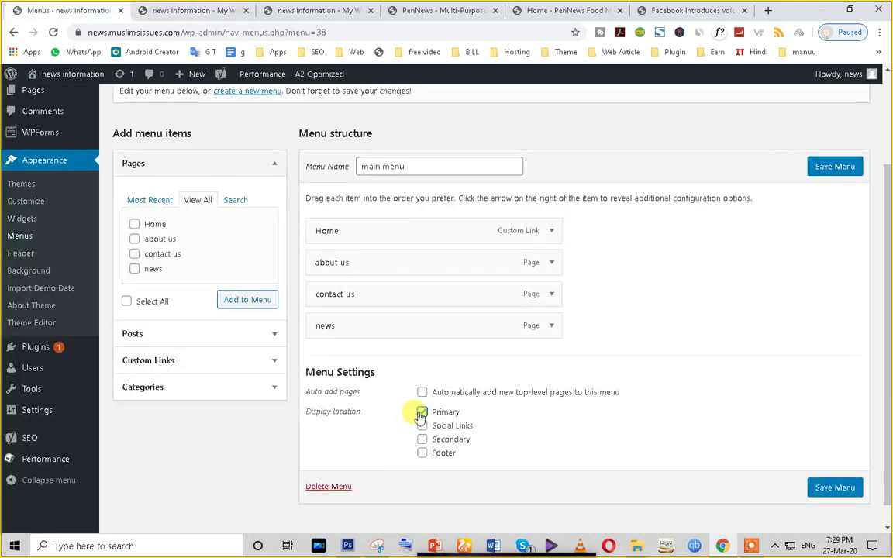
{"action": "left_click", "coordinate": [836, 168]}
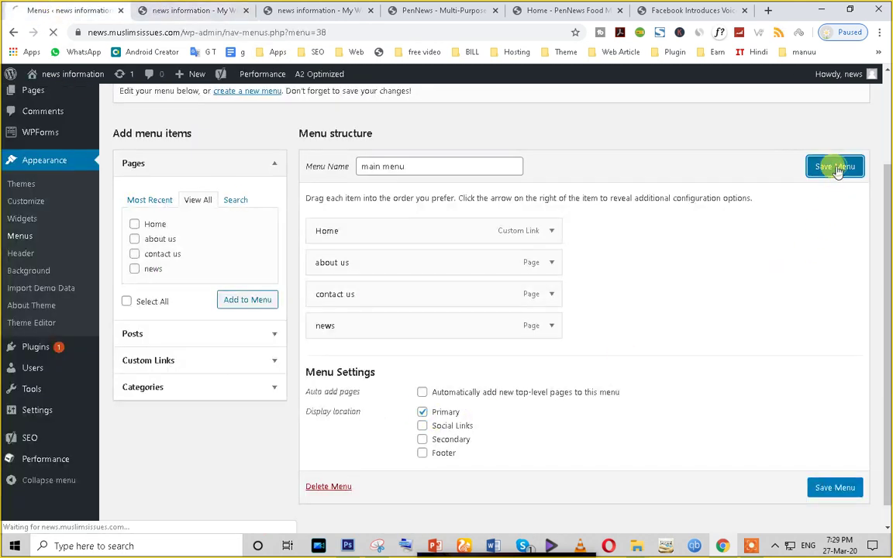
Step: Reload the live site and test the navigation menu's about us, contact us and news links
{"action": "left_click", "coordinate": [189, 10]}
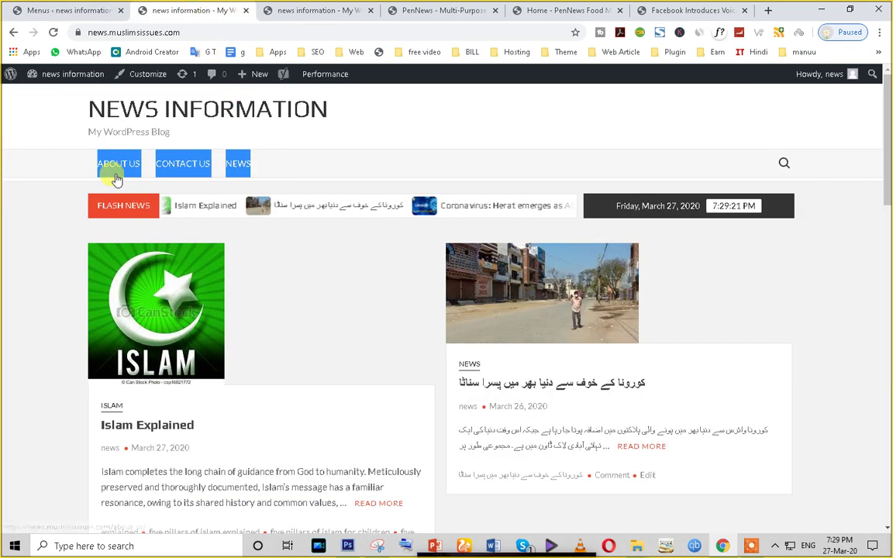
{"action": "left_click", "coordinate": [52, 32]}
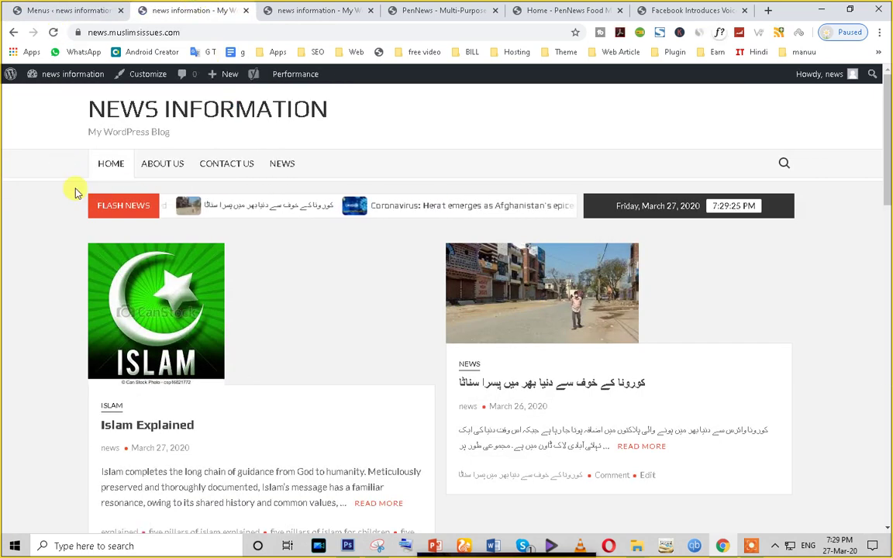
{"action": "left_click", "coordinate": [164, 165]}
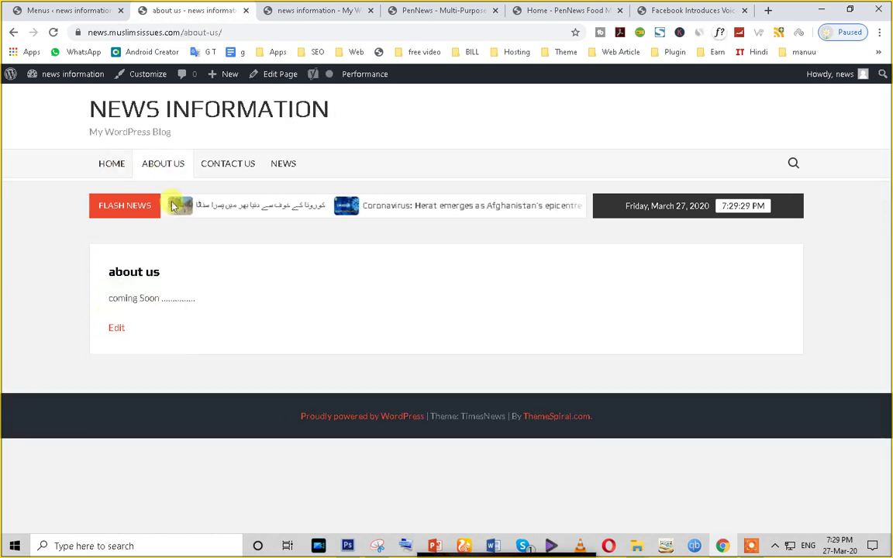
{"action": "left_click", "coordinate": [228, 165]}
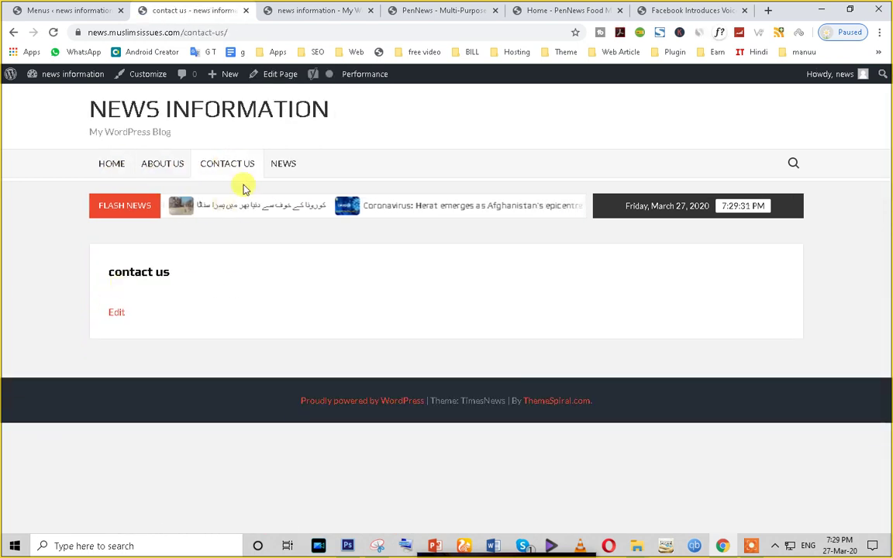
{"action": "left_click", "coordinate": [277, 164]}
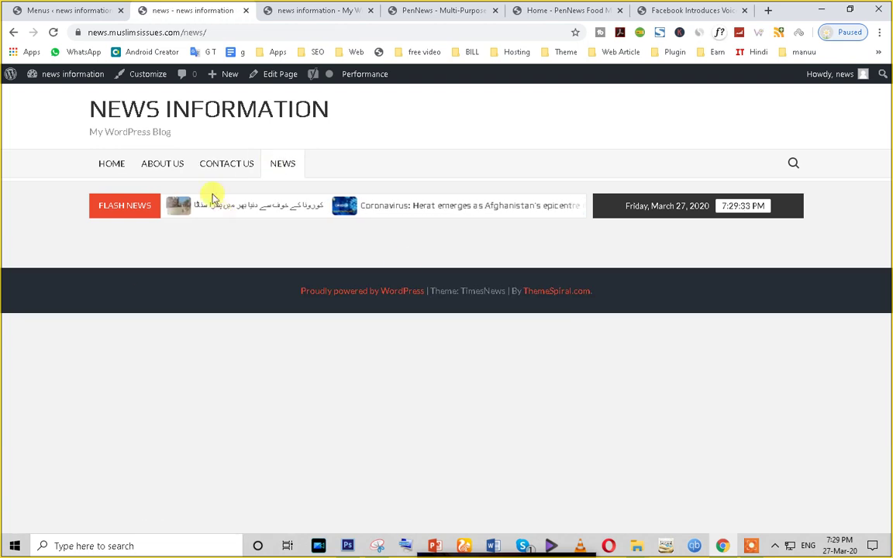
Step: Test the about us, contact us and news links in the live site's navigation bar
{"action": "left_click", "coordinate": [151, 167]}
{"action": "left_click_drag", "start_coordinate": [50, 169], "coordinate": [347, 161]}
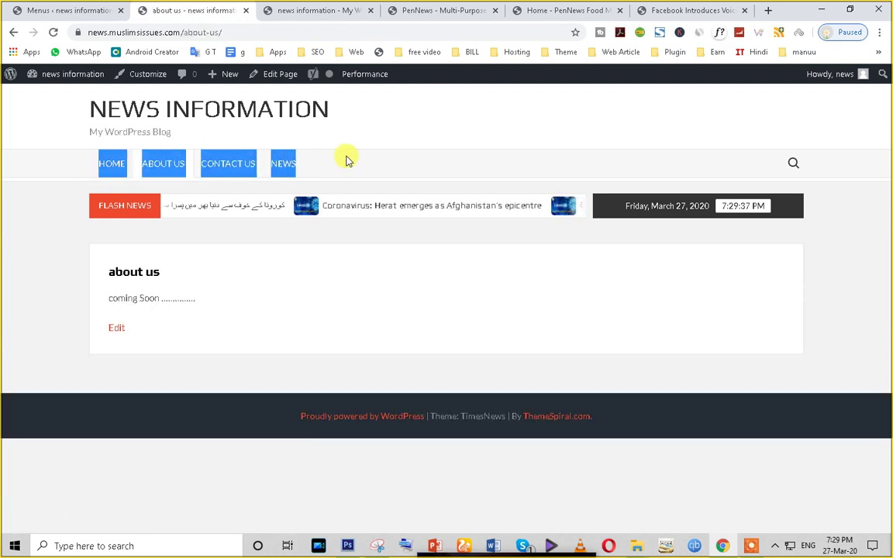
{"action": "left_click", "coordinate": [72, 164]}
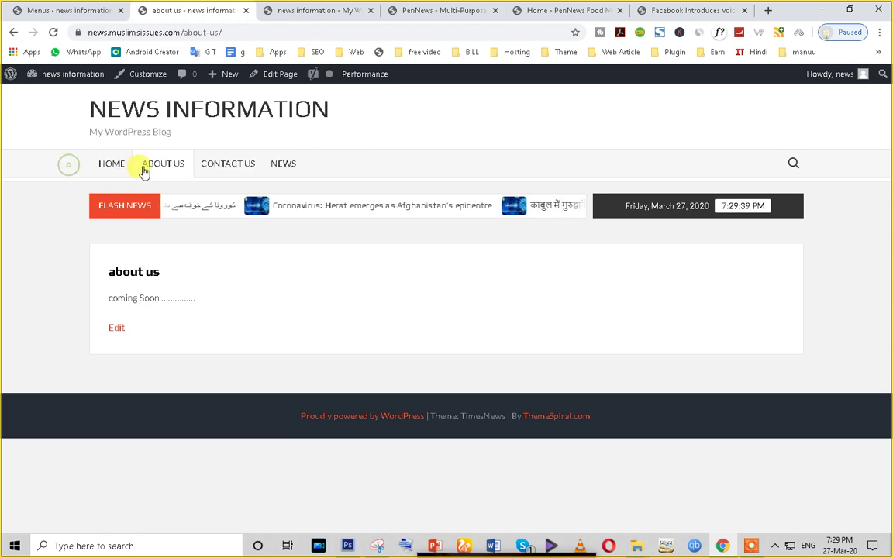
{"action": "left_click", "coordinate": [221, 167]}
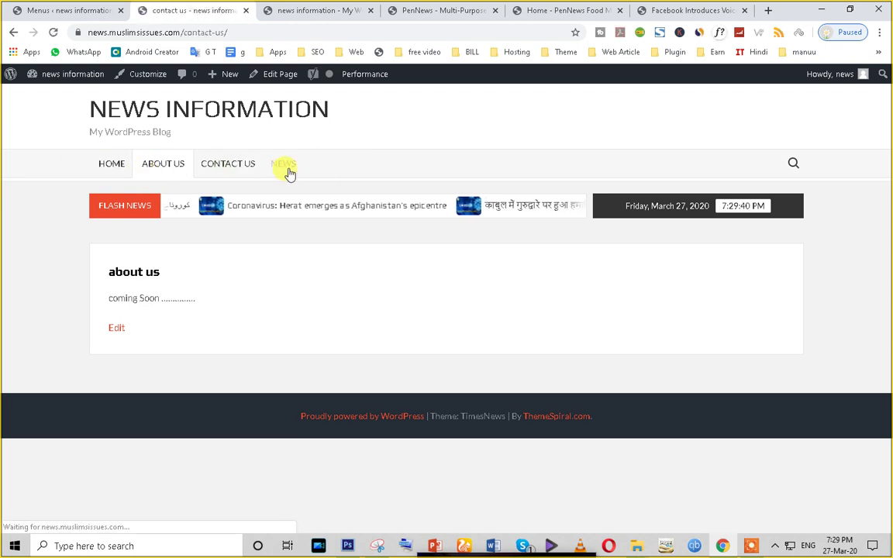
{"action": "left_click", "coordinate": [231, 169]}
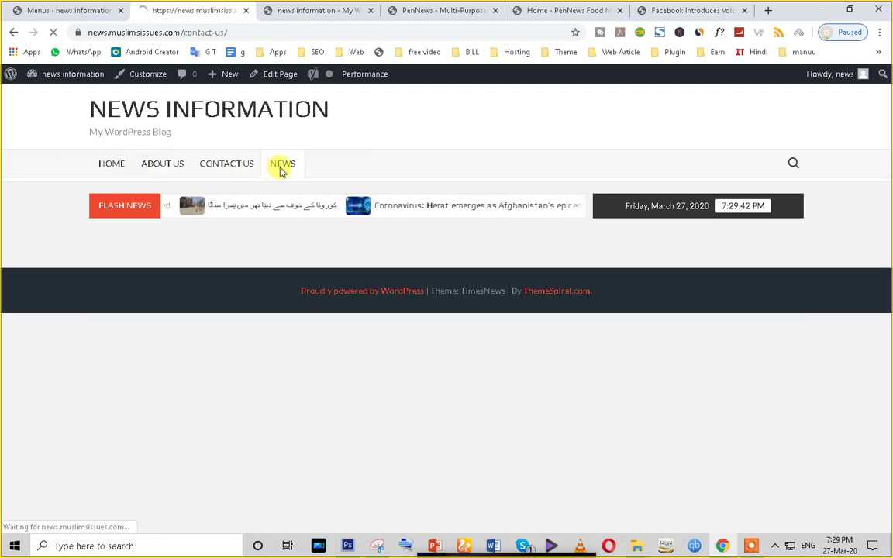
{"action": "left_click", "coordinate": [227, 169]}
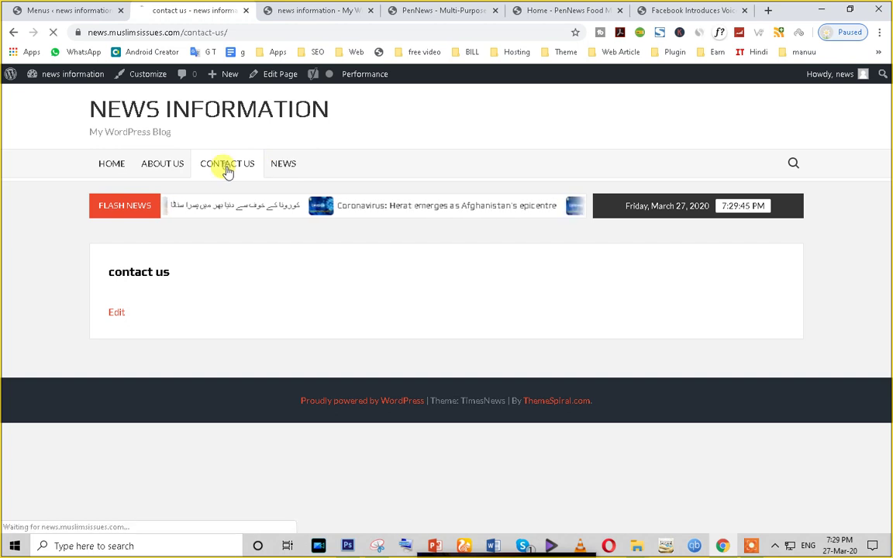
Step: Examine the Inbound Marketing and SEO News dropdown menus on the PenNews SEO Journal demo site
{"action": "left_click", "coordinate": [446, 10]}
{"action": "left_click", "coordinate": [668, 9]}
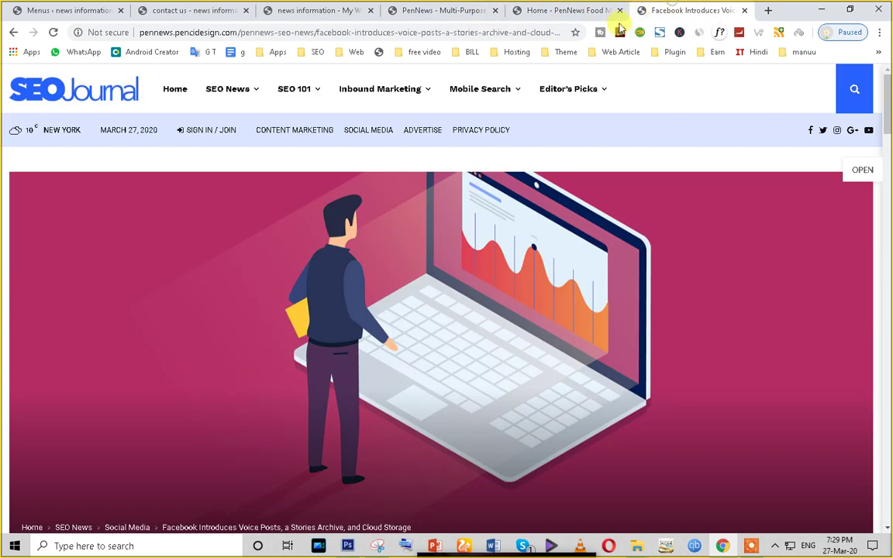
{"action": "mouse_move", "coordinate": [403, 94]}
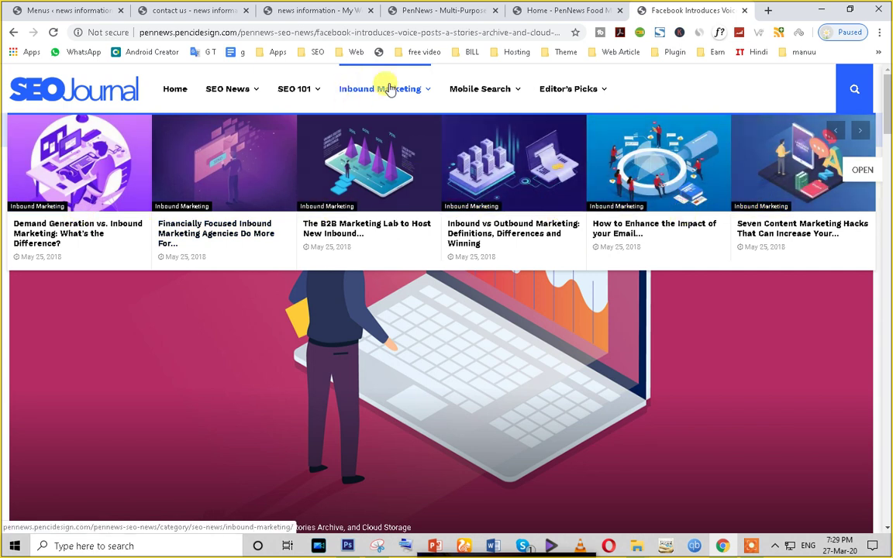
{"action": "mouse_move", "coordinate": [233, 88]}
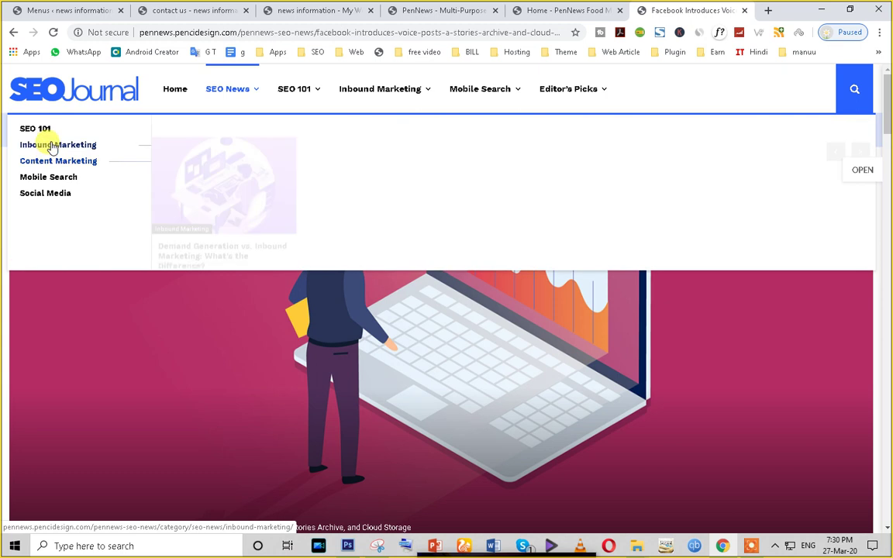
Step: Make contact us a sub item of about us in the main menu and save the menu
{"action": "left_click", "coordinate": [174, 11]}
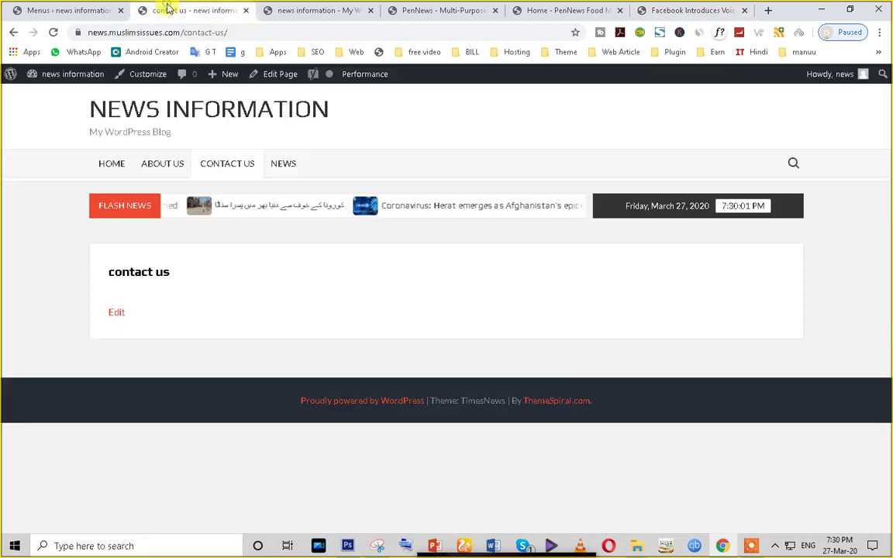
{"action": "left_click", "coordinate": [71, 10]}
{"action": "scroll", "coordinate": [442, 387], "scroll_direction": "down", "scroll_amount": 3}
{"action": "scroll", "coordinate": [194, 348], "scroll_direction": "up", "scroll_amount": 1}
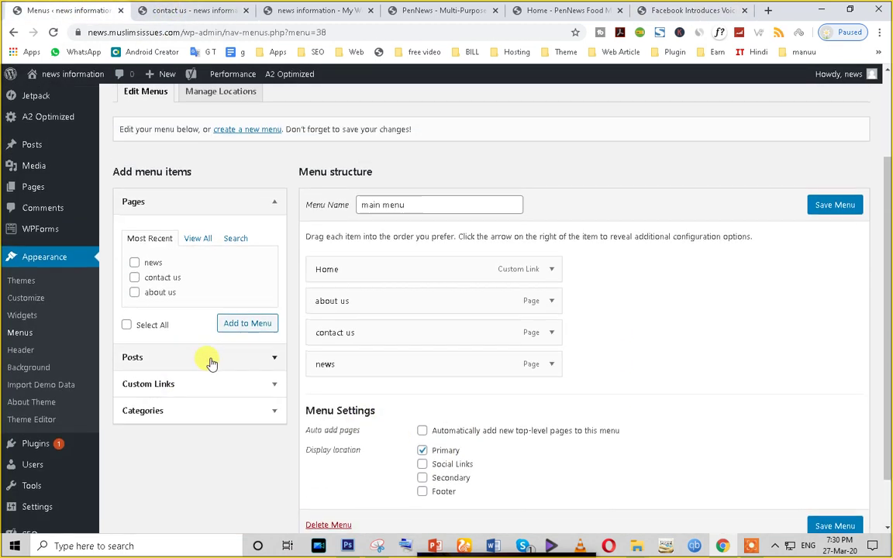
{"action": "left_click_drag", "start_coordinate": [335, 334], "coordinate": [356, 341]}
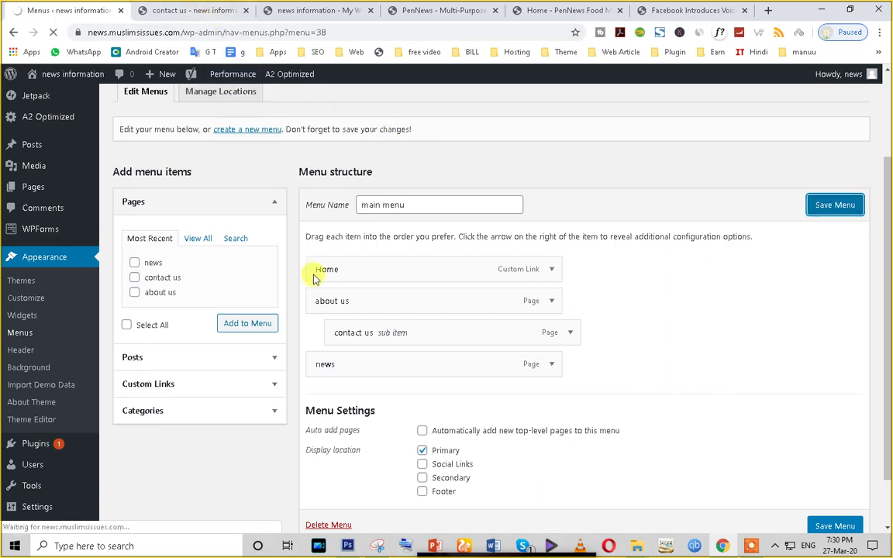
Step: Reload the live site and test the contact us link in the about us dropdown
{"action": "left_click", "coordinate": [207, 12]}
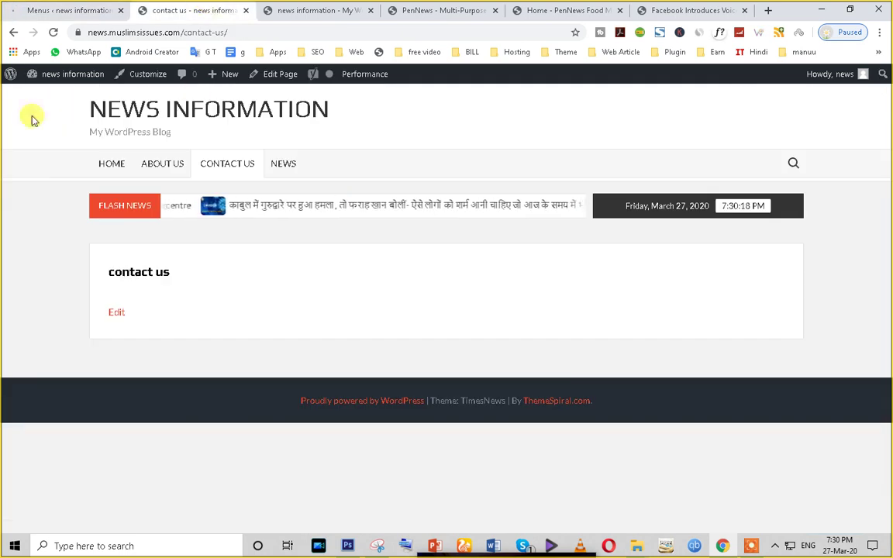
{"action": "left_click", "coordinate": [62, 34]}
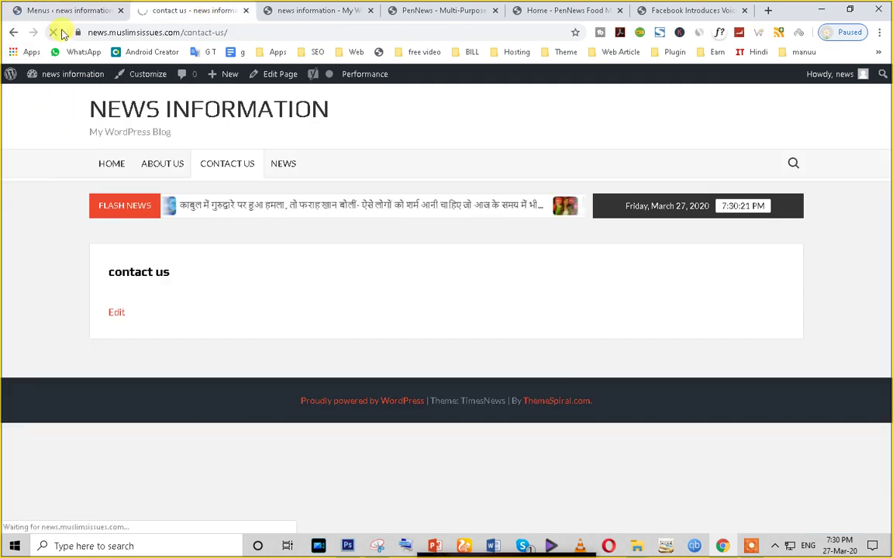
{"action": "mouse_move", "coordinate": [189, 172]}
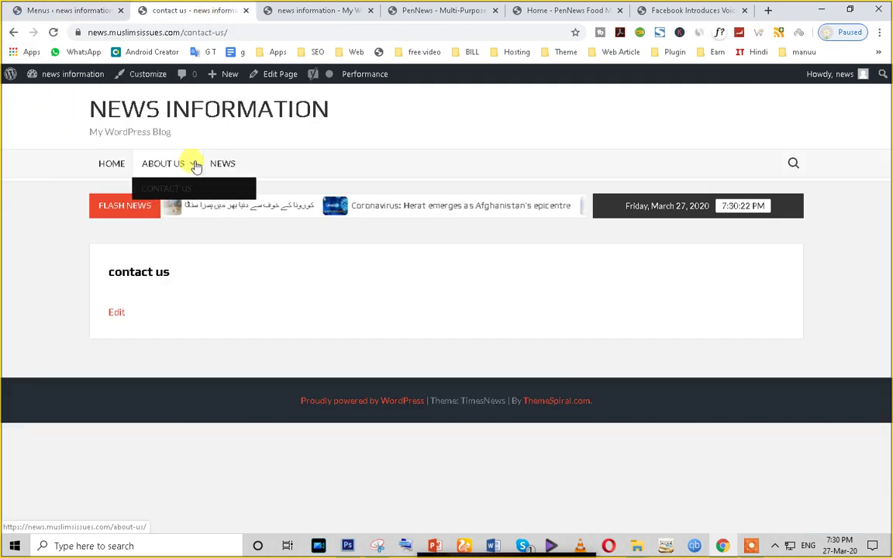
{"action": "left_click", "coordinate": [178, 192]}
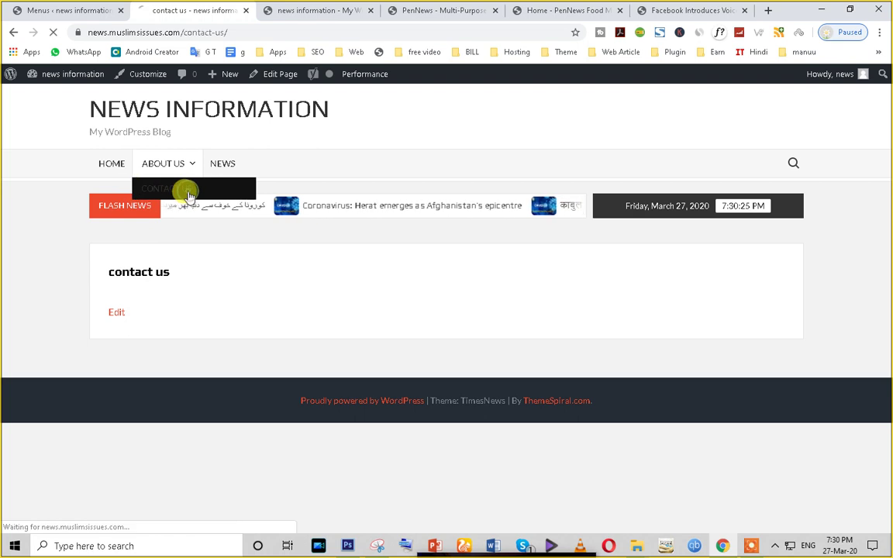
{"action": "mouse_move", "coordinate": [177, 167]}
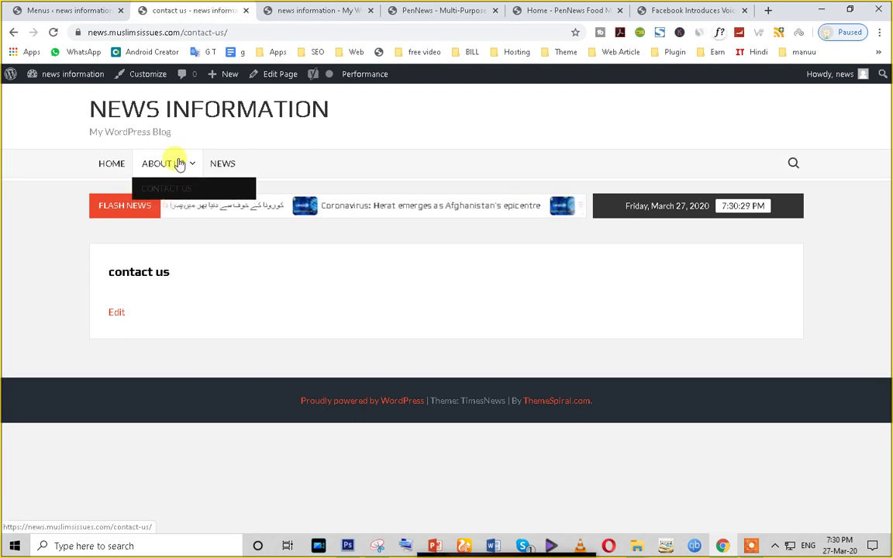
{"action": "left_click", "coordinate": [82, 9]}
{"action": "left_click", "coordinate": [178, 10]}
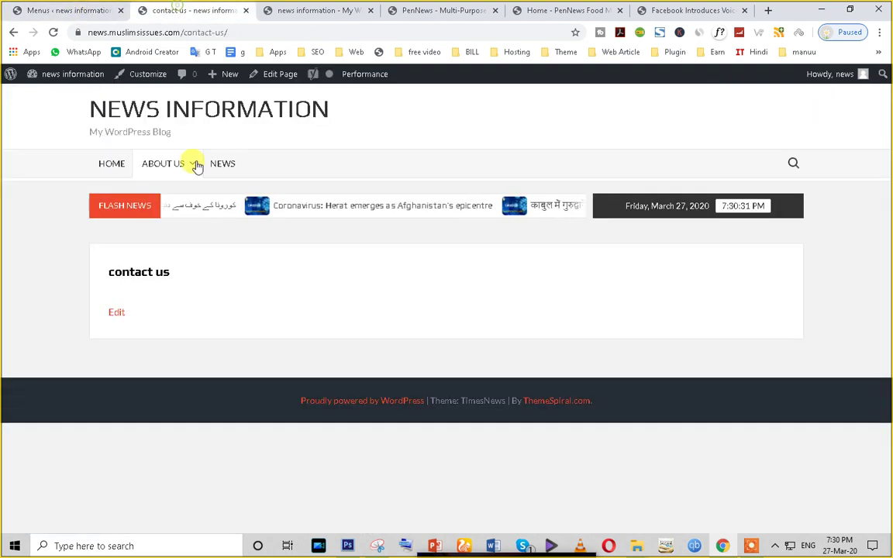
{"action": "mouse_move", "coordinate": [165, 167]}
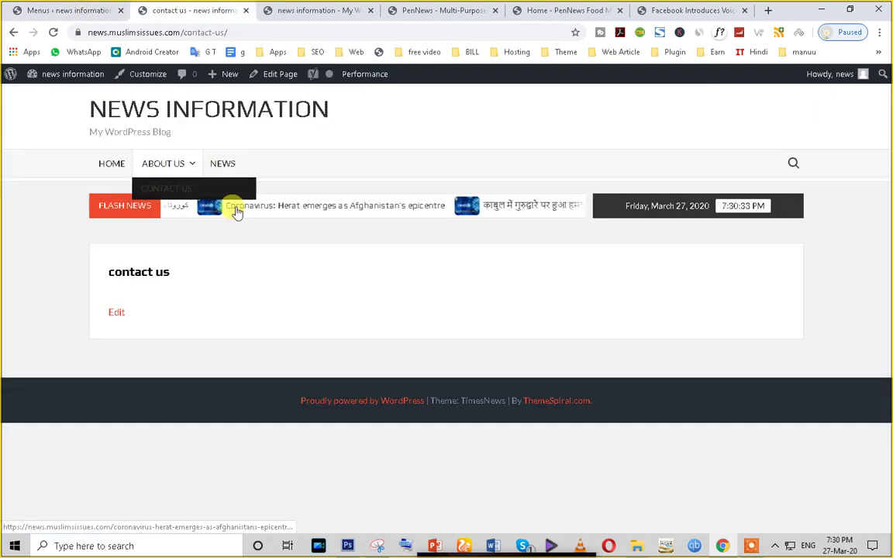
Step: Nest the news item as a sub item under contact us in the main menu and save it
{"action": "left_click", "coordinate": [66, 8]}
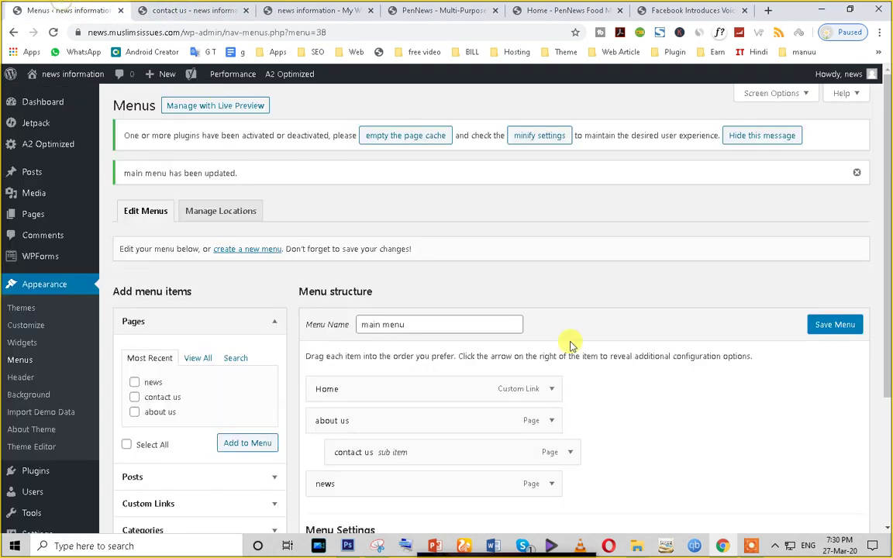
{"action": "scroll", "coordinate": [527, 365], "scroll_direction": "down", "scroll_amount": 3}
{"action": "scroll", "coordinate": [353, 304], "scroll_direction": "up", "scroll_amount": 1}
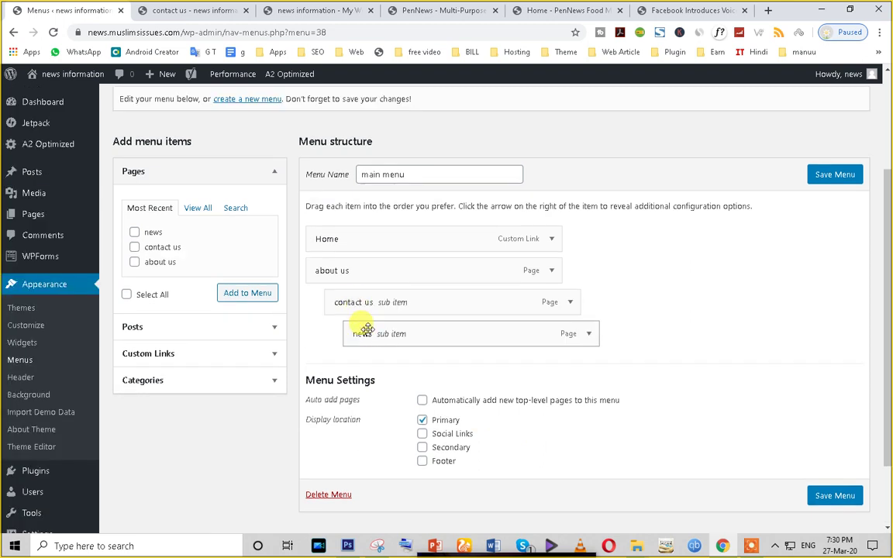
{"action": "left_click_drag", "start_coordinate": [373, 338], "coordinate": [375, 378]}
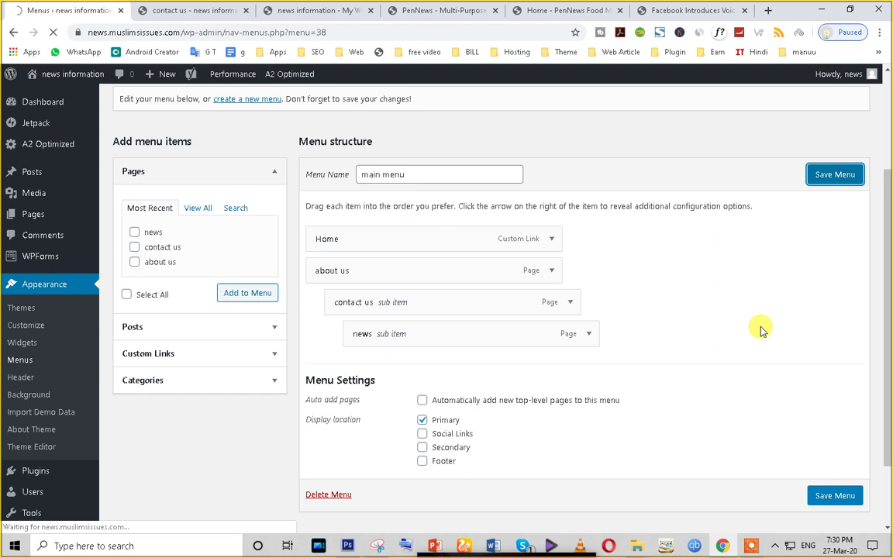
Step: Load the live site's home page and check its title and navigation bar
{"action": "left_click", "coordinate": [170, 10]}
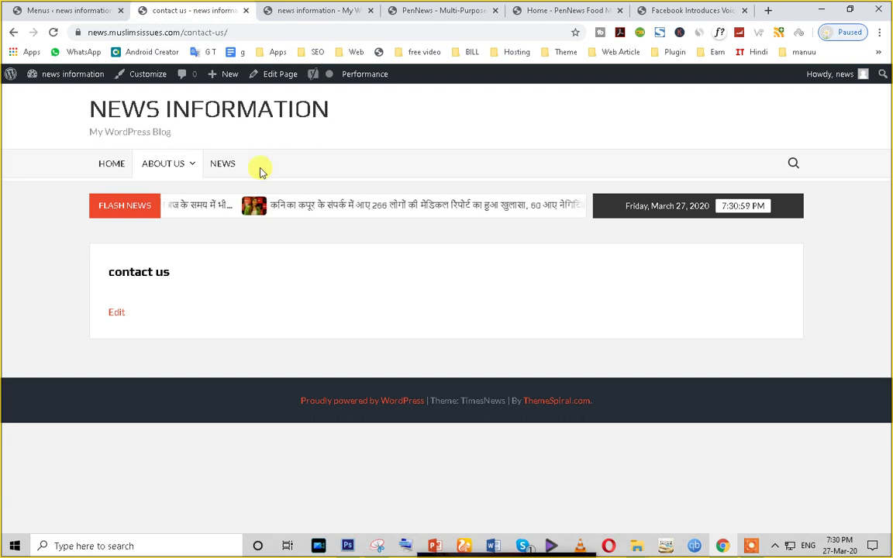
{"action": "left_click_drag", "start_coordinate": [174, 133], "coordinate": [90, 100]}
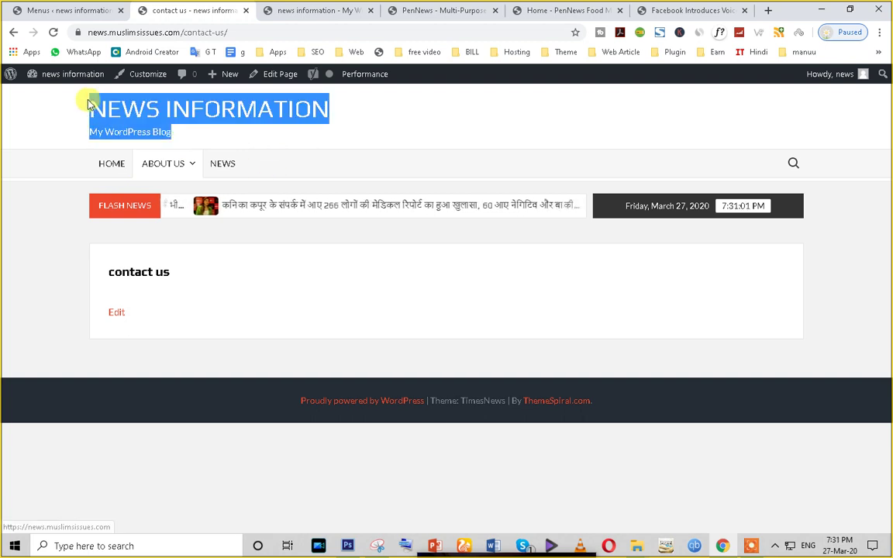
{"action": "key", "text": "F5"}
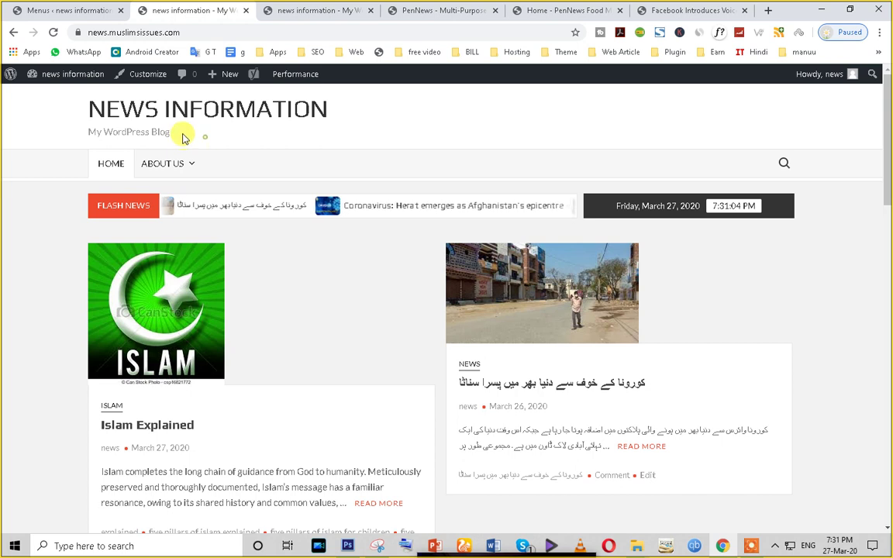
{"action": "left_click_drag", "start_coordinate": [184, 138], "coordinate": [78, 114]}
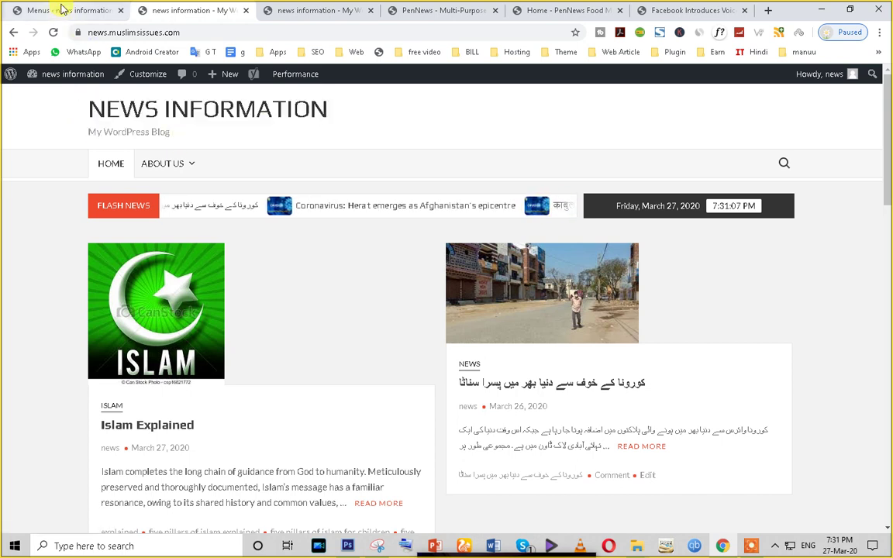
Step: Save the main menu again and look through the posts on the live site's home page
{"action": "left_click", "coordinate": [62, 10]}
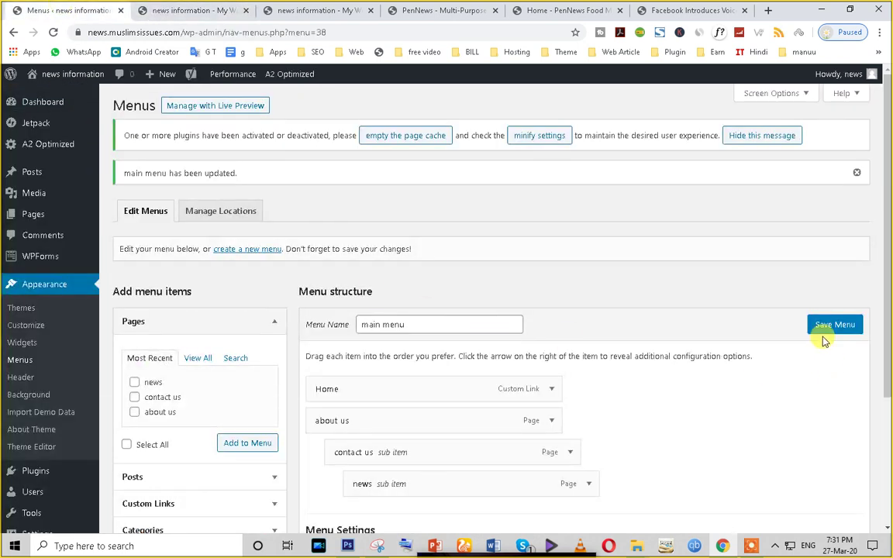
{"action": "left_click", "coordinate": [194, 10]}
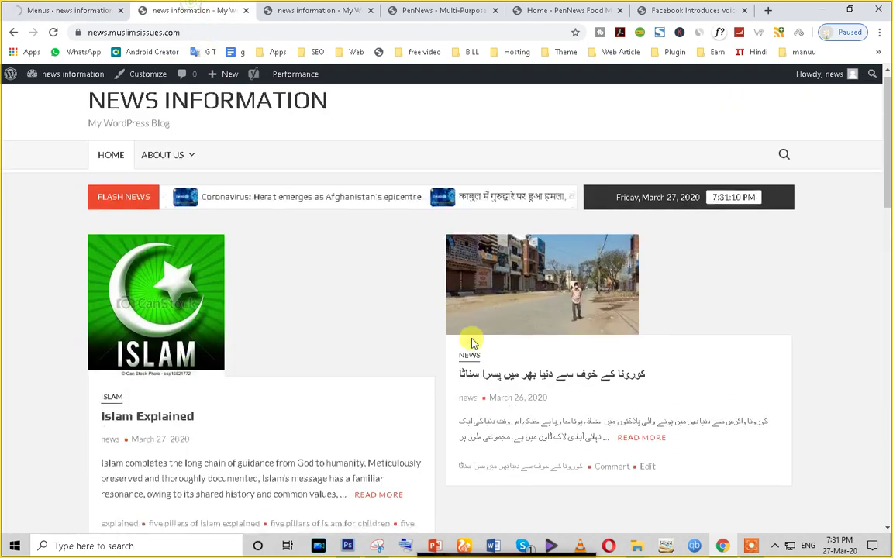
{"action": "scroll", "coordinate": [471, 343], "scroll_direction": "down", "scroll_amount": 8}
{"action": "scroll", "coordinate": [456, 407], "scroll_direction": "down", "scroll_amount": 5}
{"action": "scroll", "coordinate": [295, 259], "scroll_direction": "up", "scroll_amount": 15}
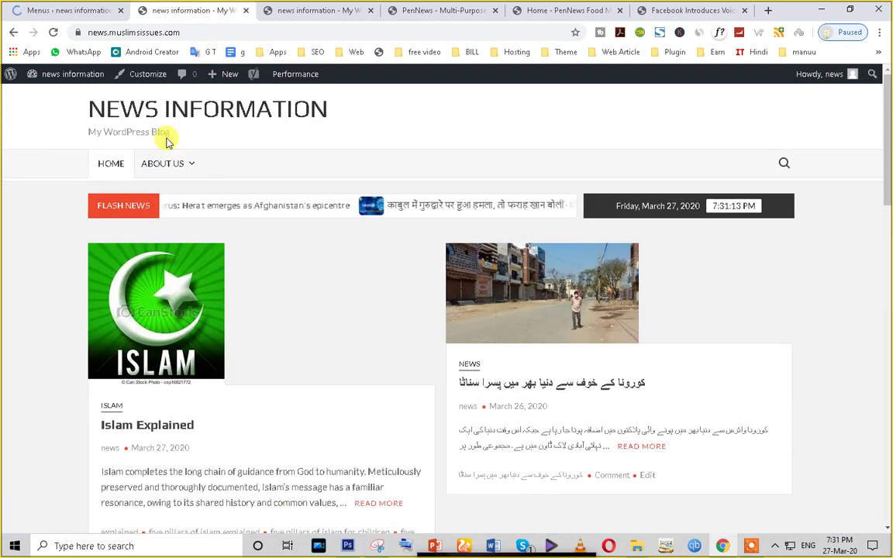
Step: Open the Customizer from the WordPress dashboard, looking at the live home page while it loads
{"action": "left_click", "coordinate": [71, 10]}
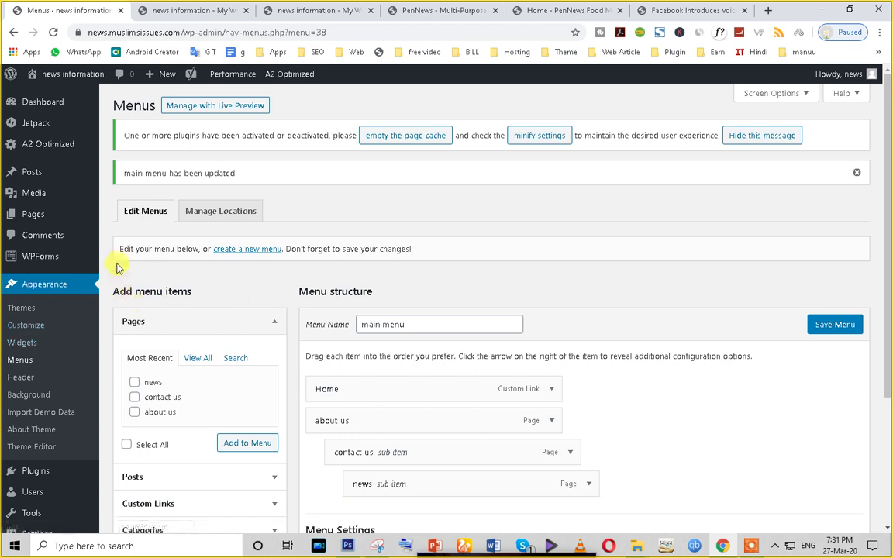
{"action": "mouse_move", "coordinate": [53, 174]}
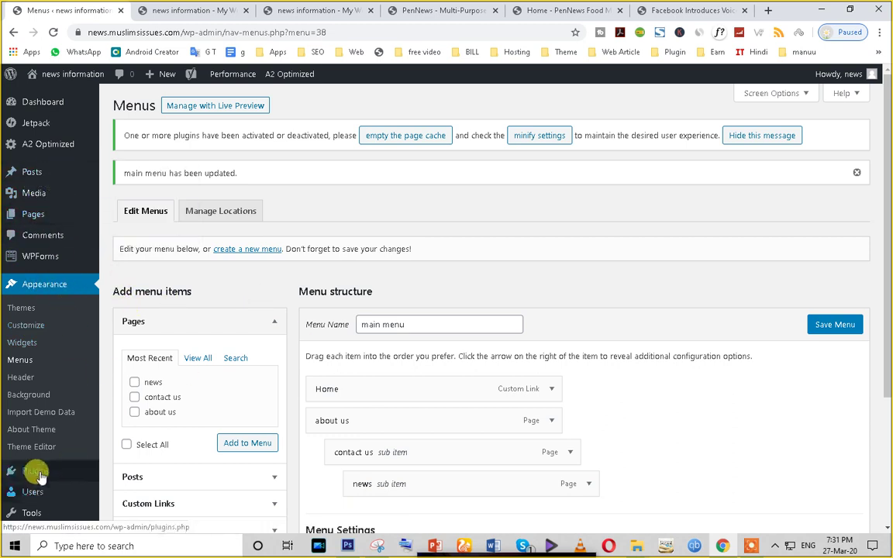
{"action": "mouse_move", "coordinate": [39, 473]}
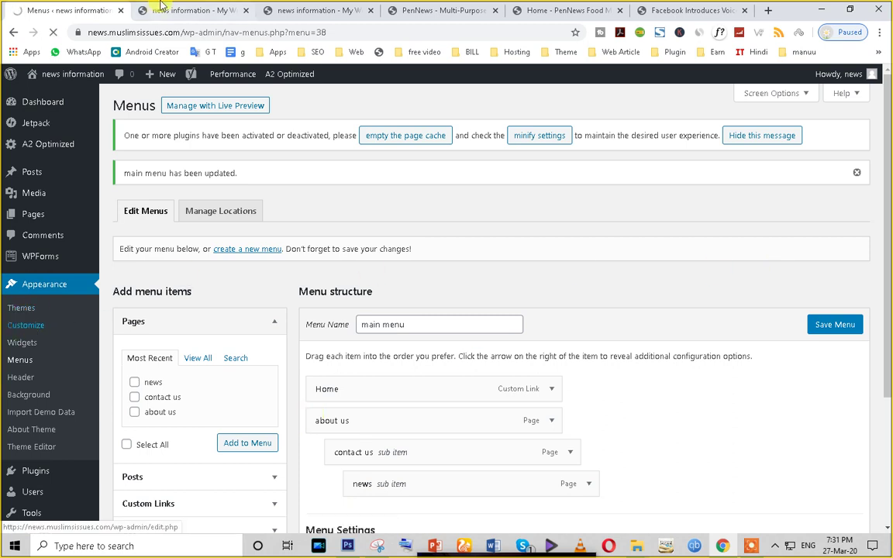
{"action": "key", "text": "ctrl+Tab"}
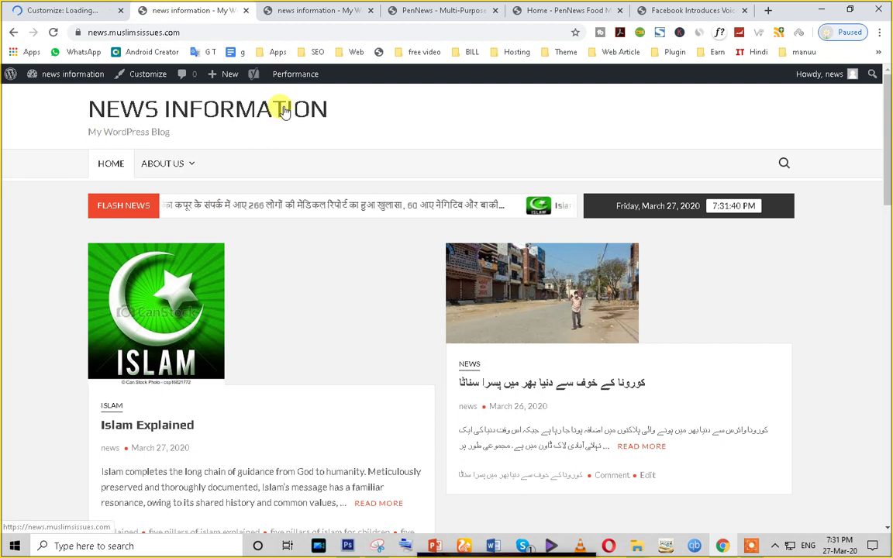
{"action": "left_click", "coordinate": [66, 10]}
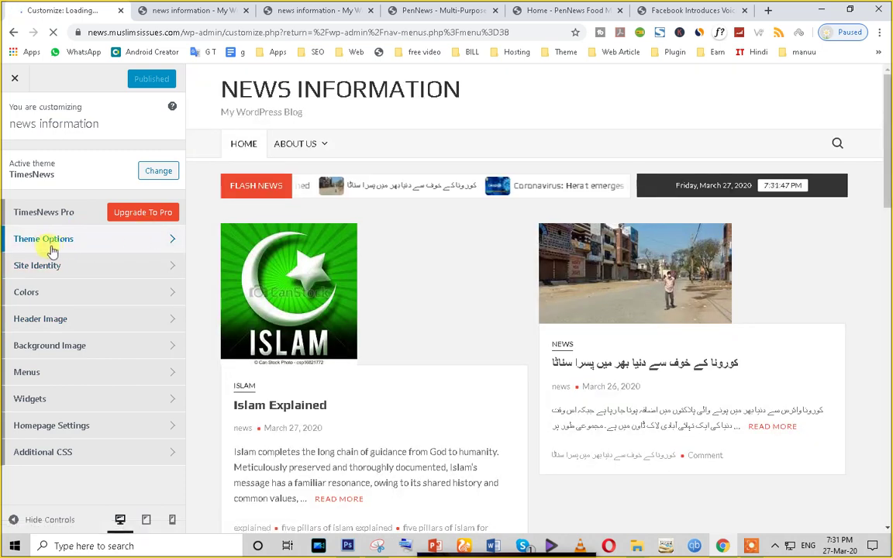
Step: Open the Theme Options in the Customizer, view the Flash News settings and return to the options list
{"action": "left_click", "coordinate": [124, 249]}
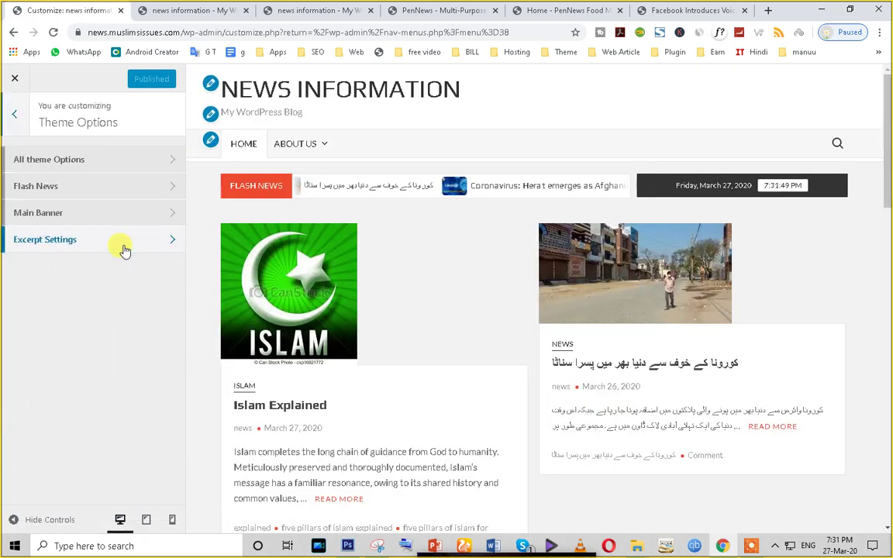
{"action": "left_click", "coordinate": [82, 184]}
{"action": "left_click", "coordinate": [12, 117]}
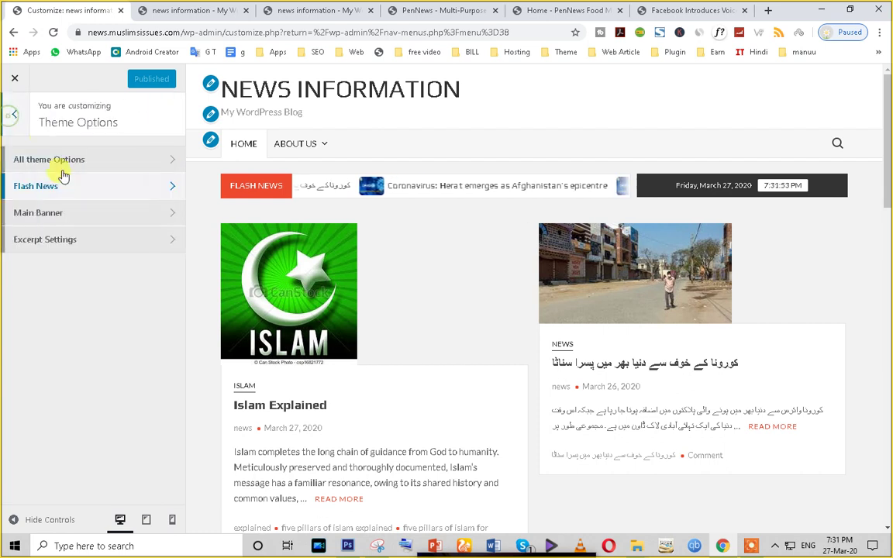
Step: View the Main Banner settings in the Theme Options and return to the Customizer's main list
{"action": "left_click", "coordinate": [70, 212]}
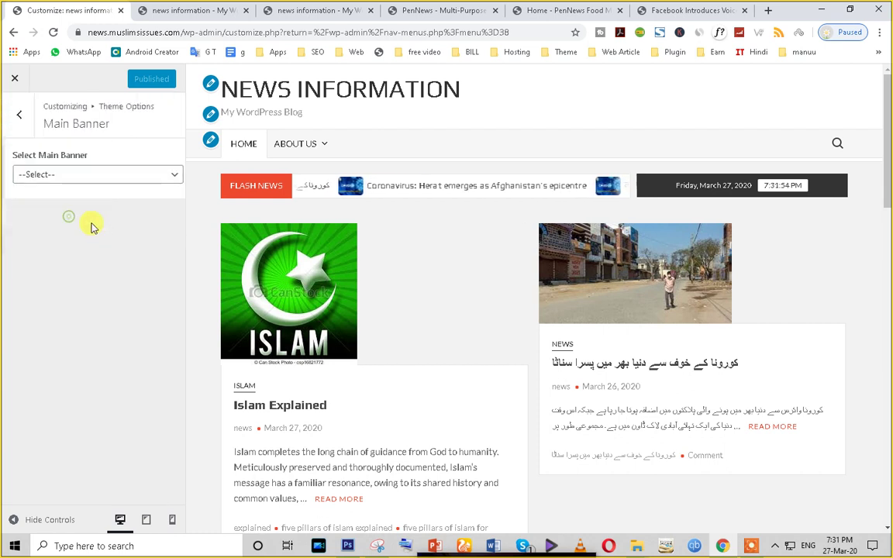
{"action": "left_click", "coordinate": [17, 117]}
{"action": "left_click", "coordinate": [16, 115]}
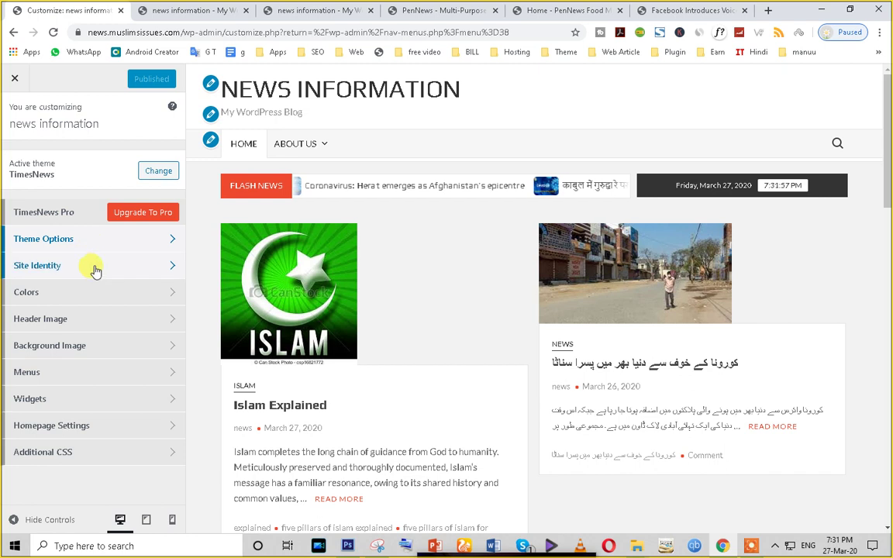
Step: Open the Site Identity settings and compare the site title and tagline with those on the live home page
{"action": "left_click", "coordinate": [94, 268]}
{"action": "left_click", "coordinate": [98, 222]}
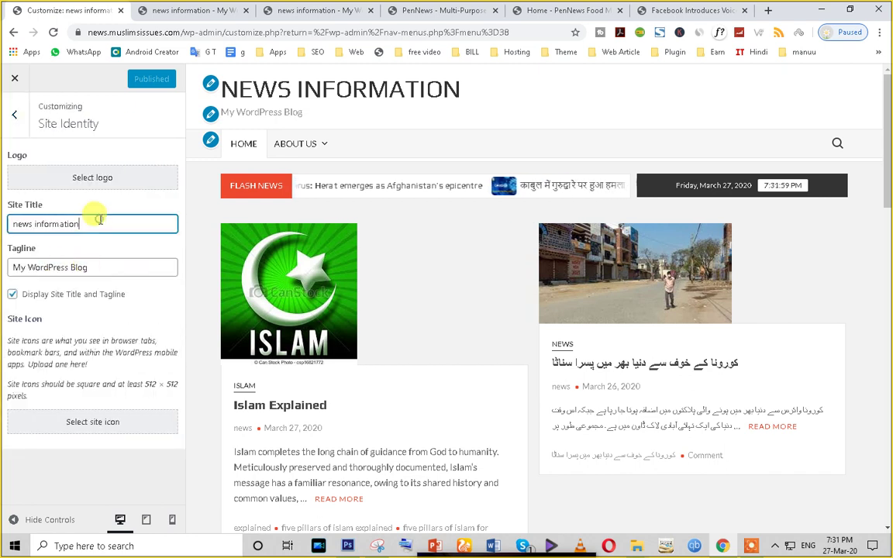
{"action": "triple_click", "coordinate": [102, 223]}
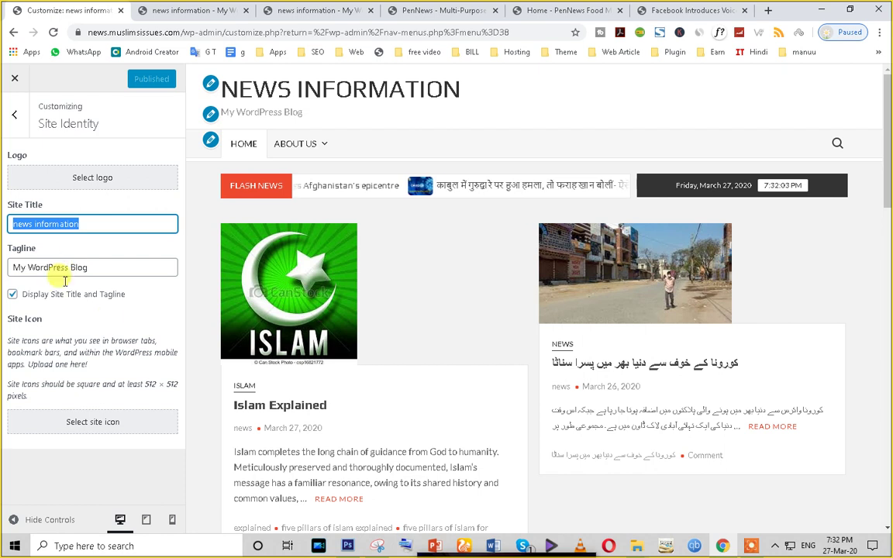
{"action": "left_click_drag", "start_coordinate": [122, 267], "coordinate": [10, 268]}
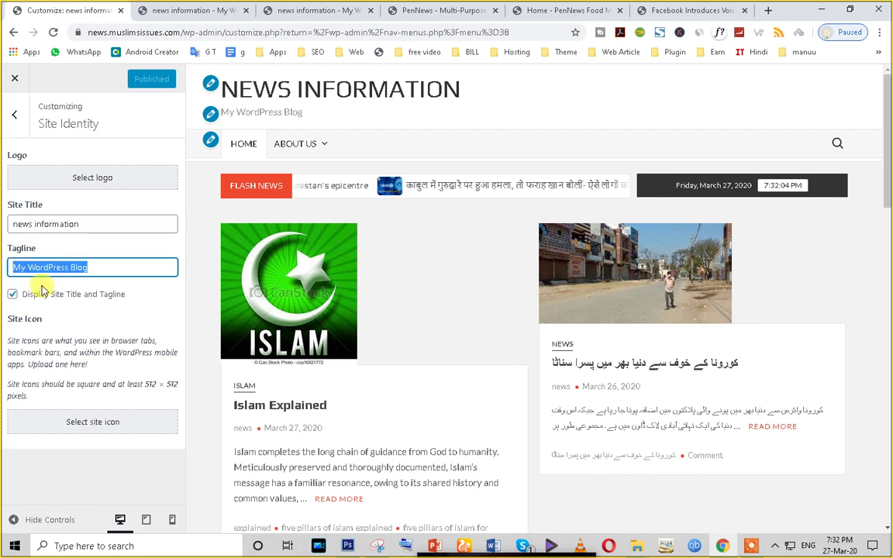
{"action": "left_click", "coordinate": [186, 10]}
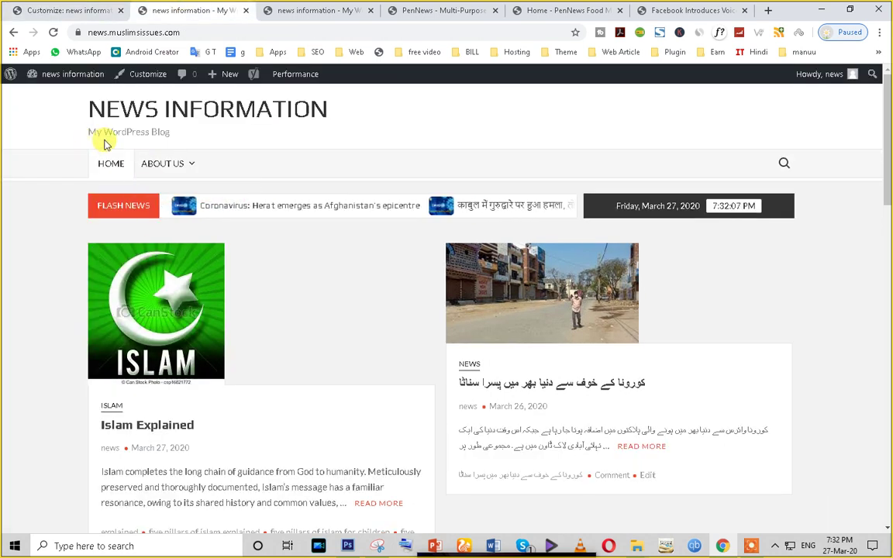
{"action": "left_click_drag", "start_coordinate": [169, 133], "coordinate": [134, 133]}
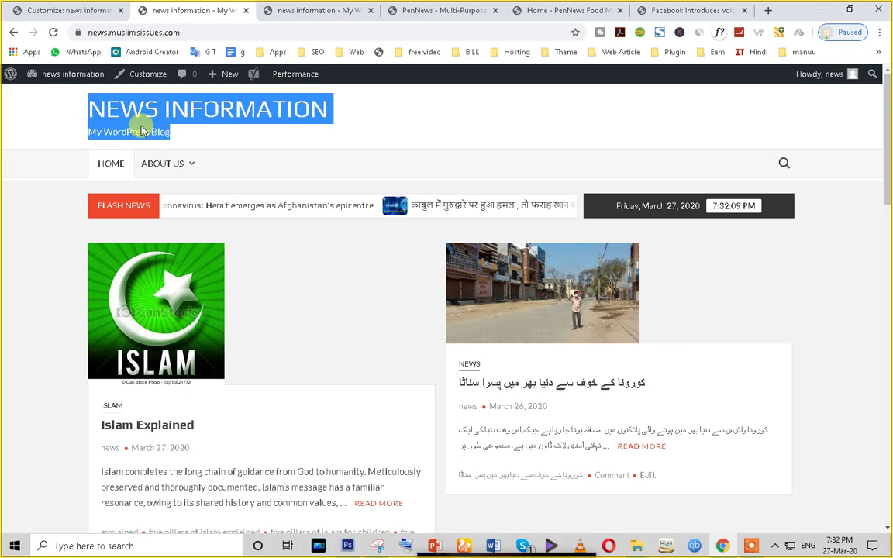
{"action": "left_click", "coordinate": [66, 10]}
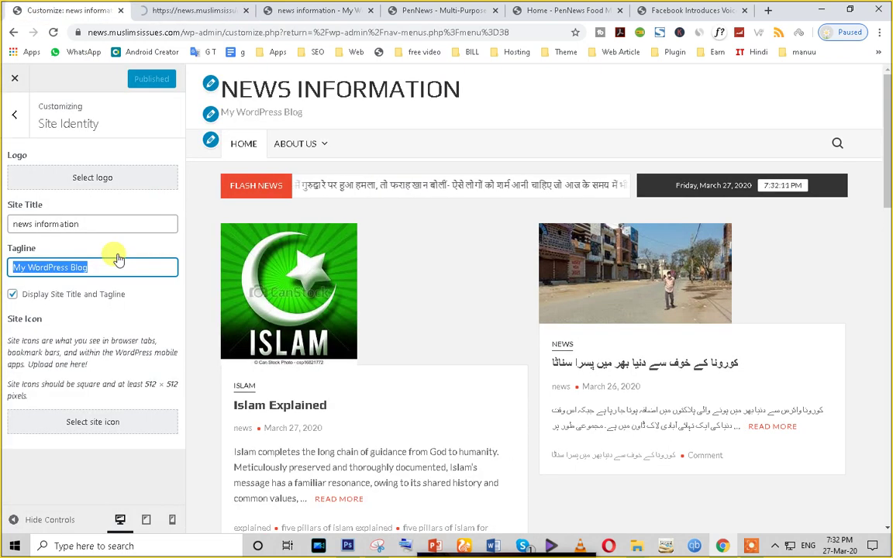
Step: Change the site title to "Muslims news"
{"action": "double_click", "coordinate": [104, 224]}
{"action": "triple_click", "coordinate": [99, 225]}
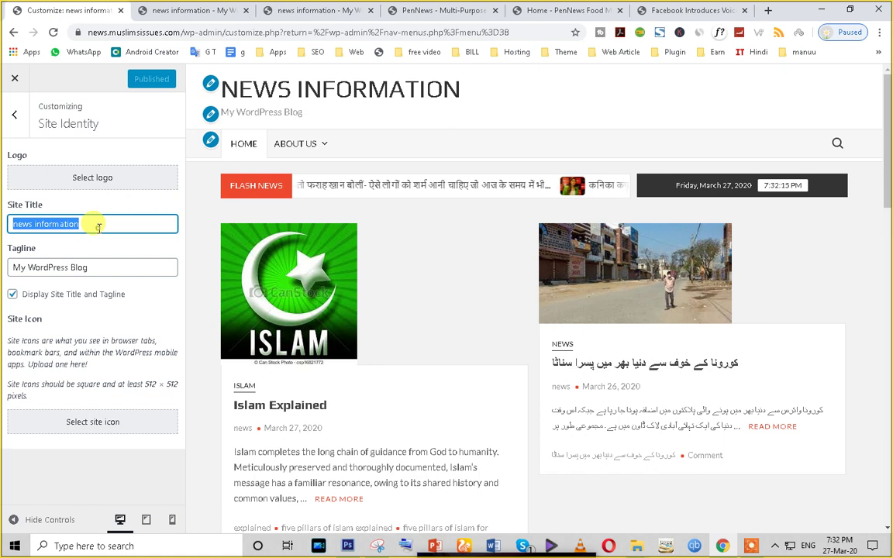
{"action": "left_click", "coordinate": [99, 225]}
{"action": "key", "text": "BackSpace"}
{"action": "key", "text": "BackSpace"}
{"action": "key", "text": "BackSpace"}
{"action": "key", "text": "BackSpace"}
{"action": "key", "text": "BackSpace"}
{"action": "key", "text": "BackSpace"}
{"action": "key", "text": "BackSpace"}
{"action": "key", "text": "BackSpace"}
{"action": "key", "text": "BackSpace"}
{"action": "key", "text": "BackSpace"}
{"action": "key", "text": "BackSpace"}
{"action": "key", "text": "BackSpace"}
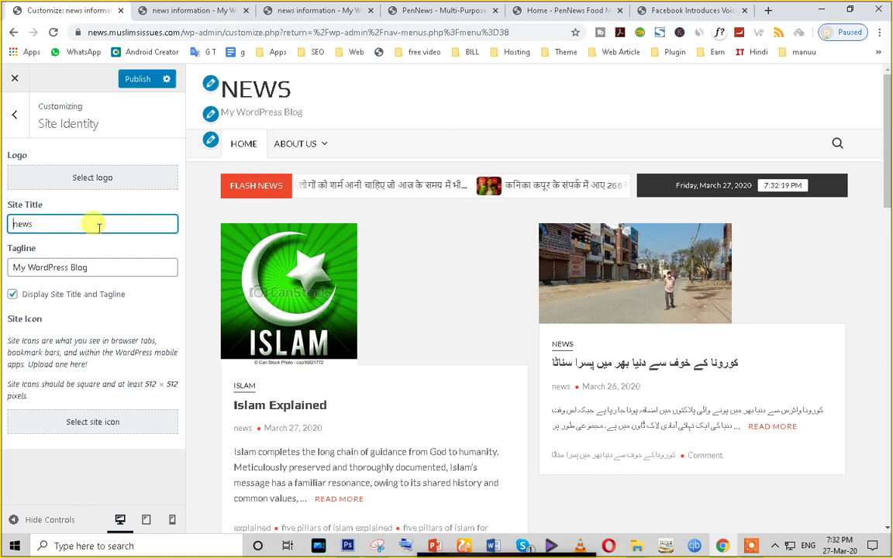
{"action": "key", "text": "Home"}
{"action": "type", "text": "Musli"}
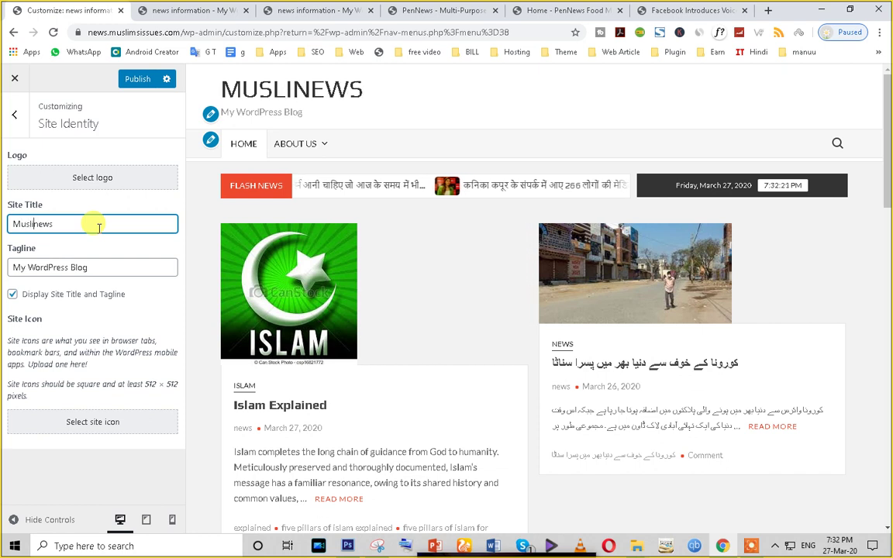
{"action": "type", "text": "s"}
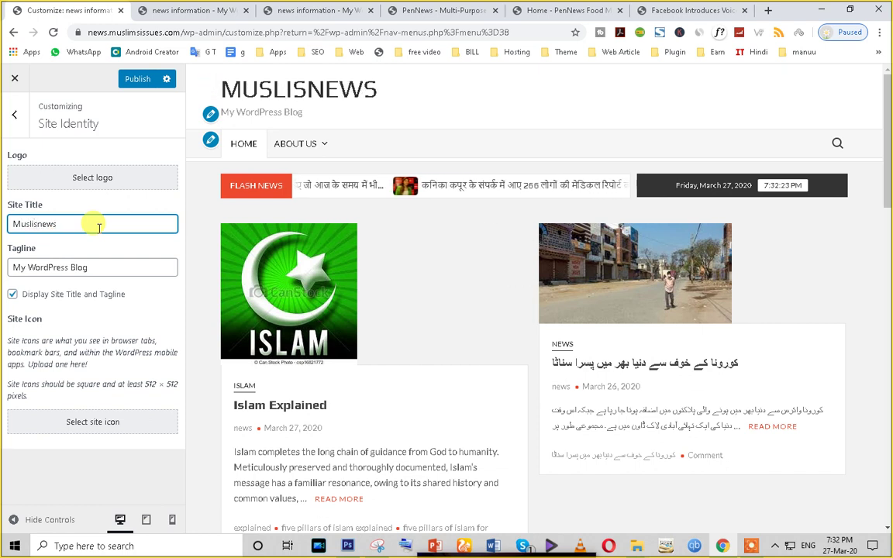
{"action": "key", "text": "BackSpace"}
{"action": "type", "text": "ms"}
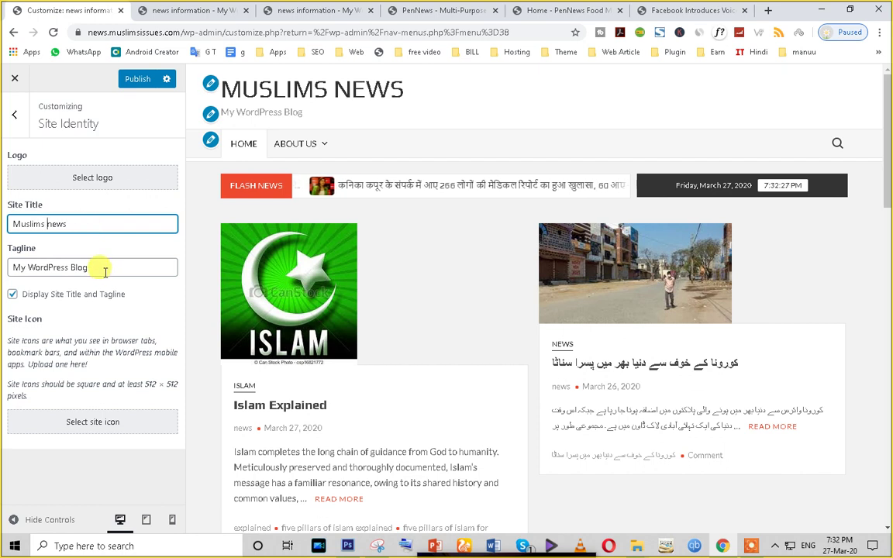
Step: Replace the tagline with "this is an Islamic blog", correcting the spelling of "Islamic" with the suggested capitalization
{"action": "left_click_drag", "start_coordinate": [104, 269], "coordinate": [3, 280]}
{"action": "type", "text": "this is an islamic blog"}
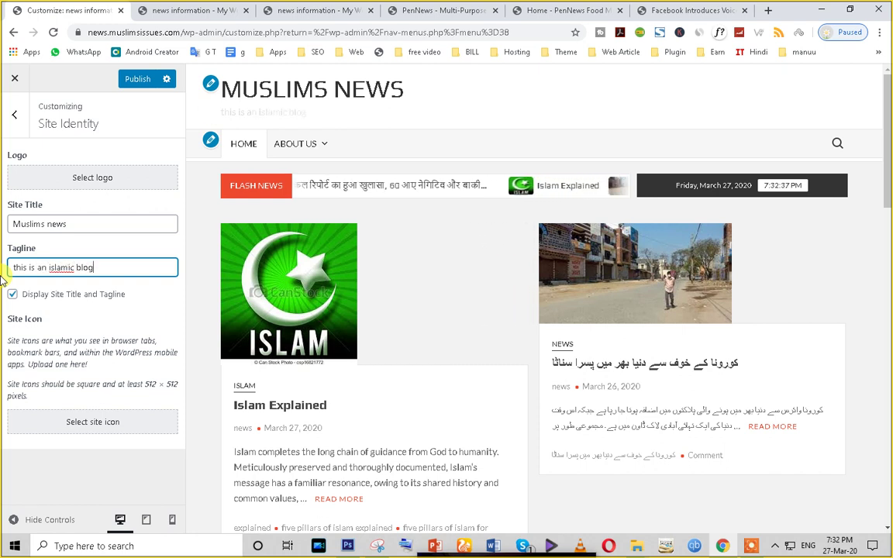
{"action": "right_click", "coordinate": [66, 268]}
{"action": "left_click", "coordinate": [75, 278]}
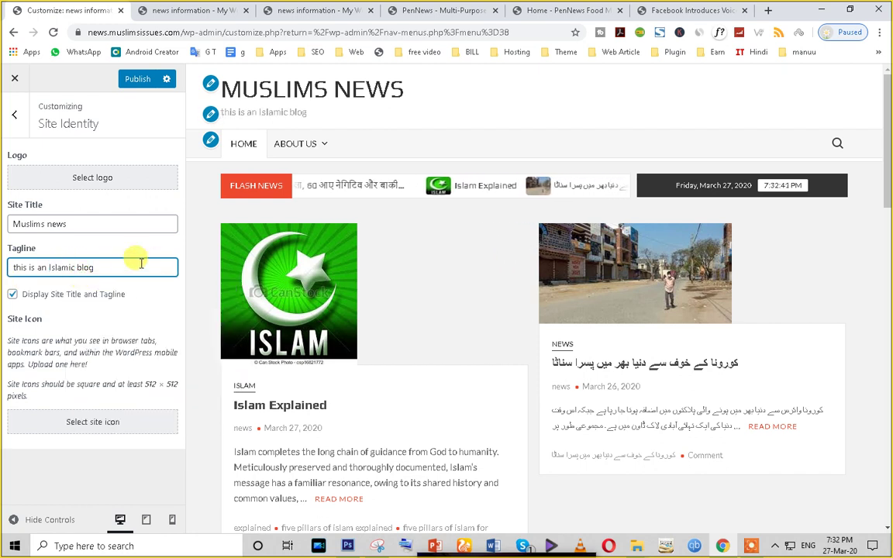
Step: Publish the new site title and tagline and reload the live home page to check them
{"action": "triple_click", "coordinate": [140, 264]}
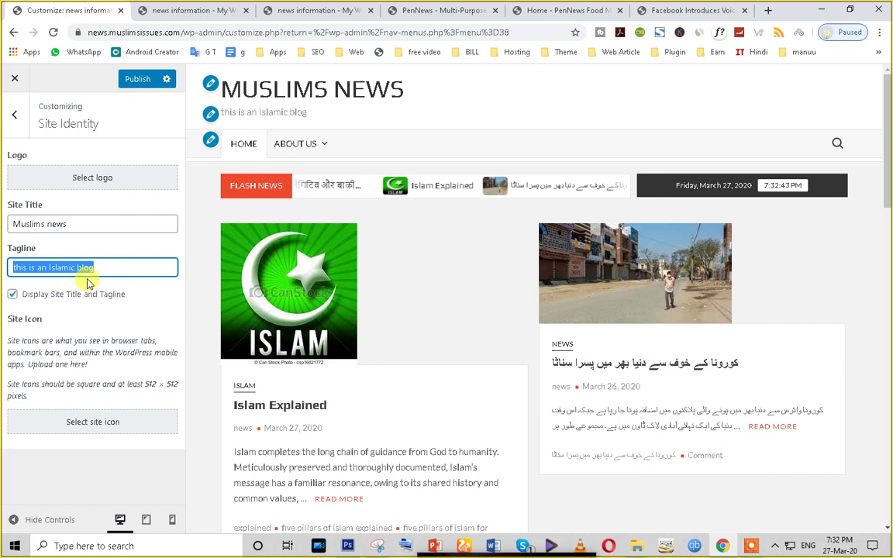
{"action": "left_click", "coordinate": [47, 223]}
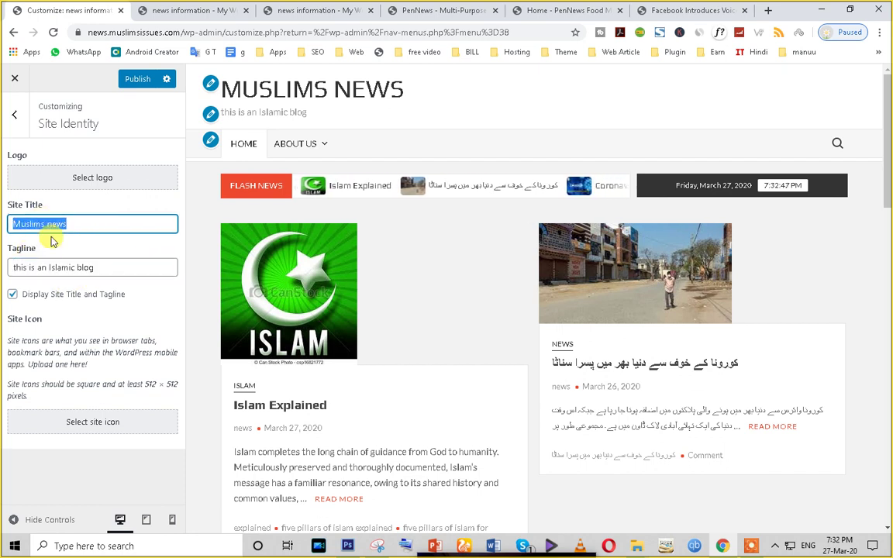
{"action": "left_click", "coordinate": [21, 266]}
{"action": "triple_click", "coordinate": [22, 266]}
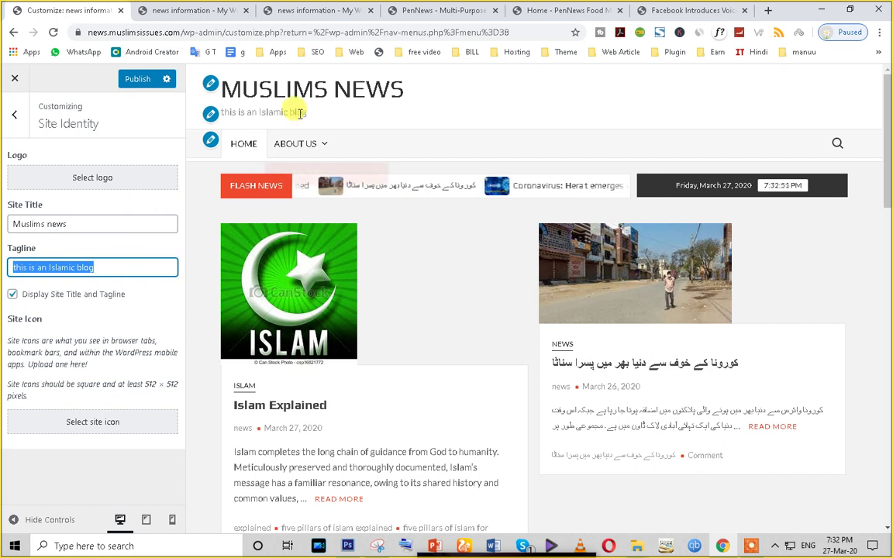
{"action": "left_click", "coordinate": [125, 81]}
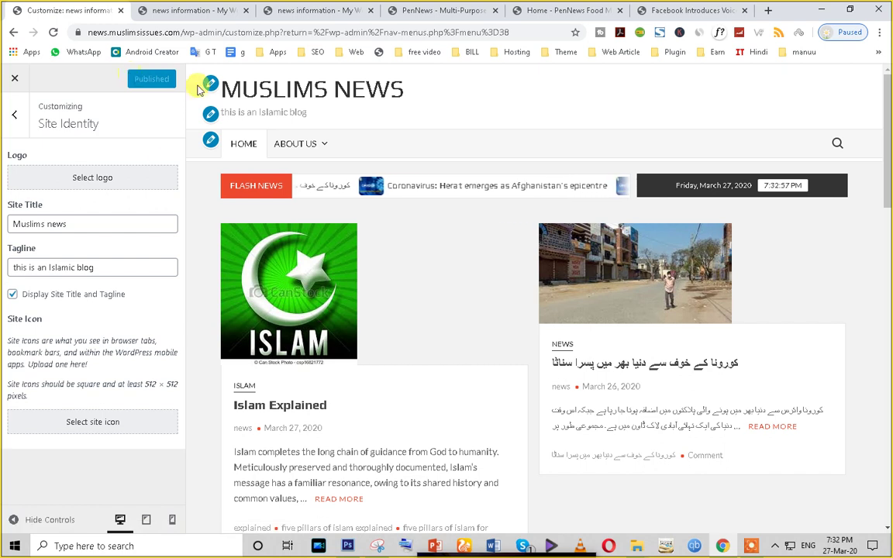
{"action": "left_click", "coordinate": [186, 10]}
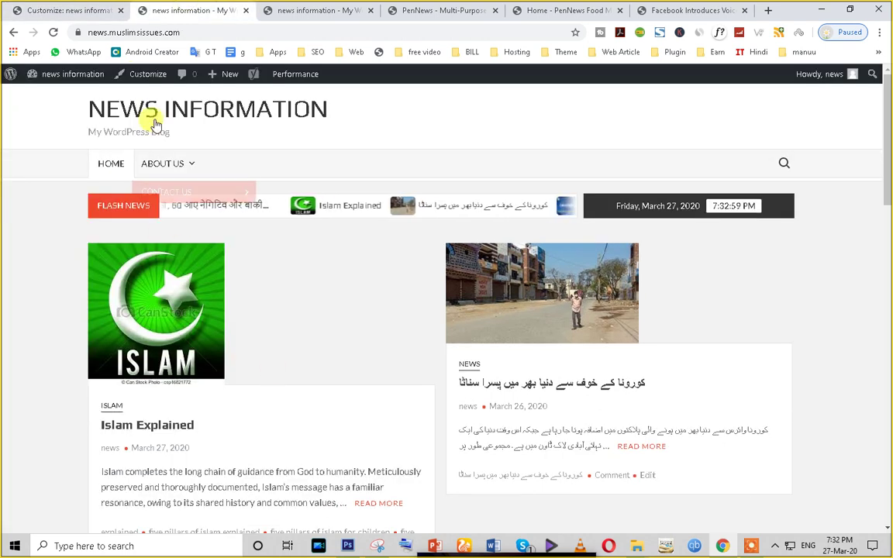
{"action": "left_click", "coordinate": [52, 33]}
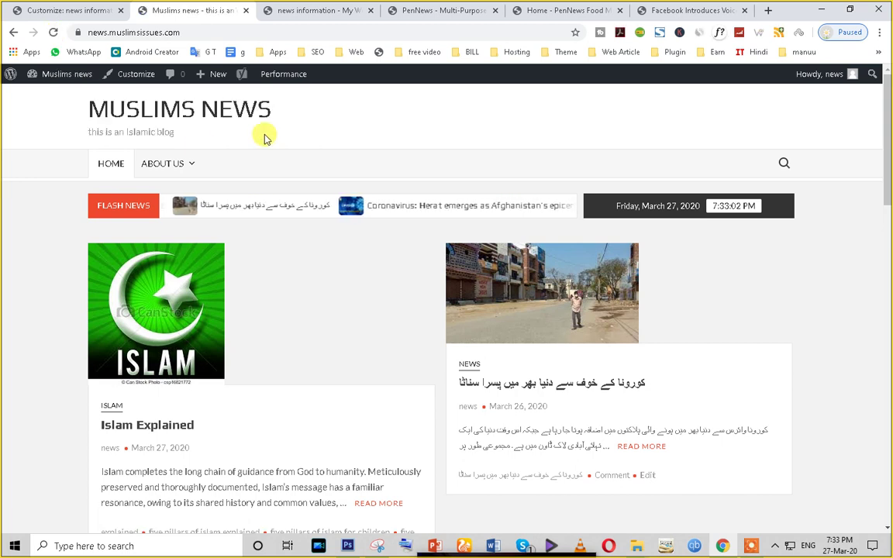
Step: Upload "The Learn Today Logo 512x512.jpg" from Downloads as the site logo, cropping it with the full-image selection
{"action": "left_click", "coordinate": [64, 10]}
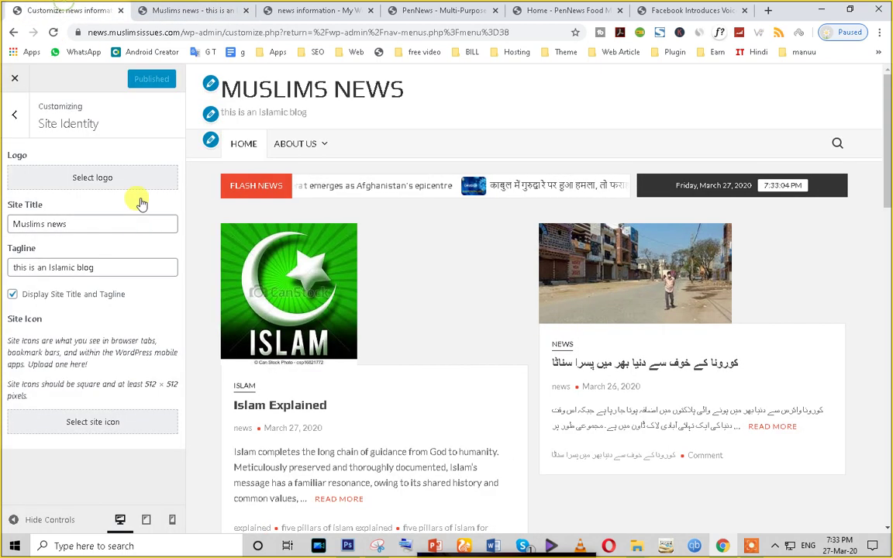
{"action": "left_click", "coordinate": [87, 178]}
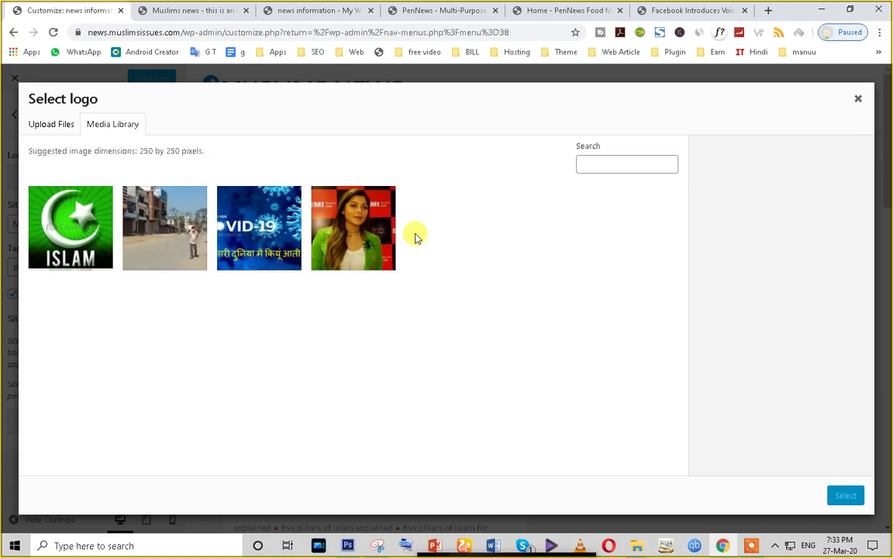
{"action": "left_click", "coordinate": [62, 128]}
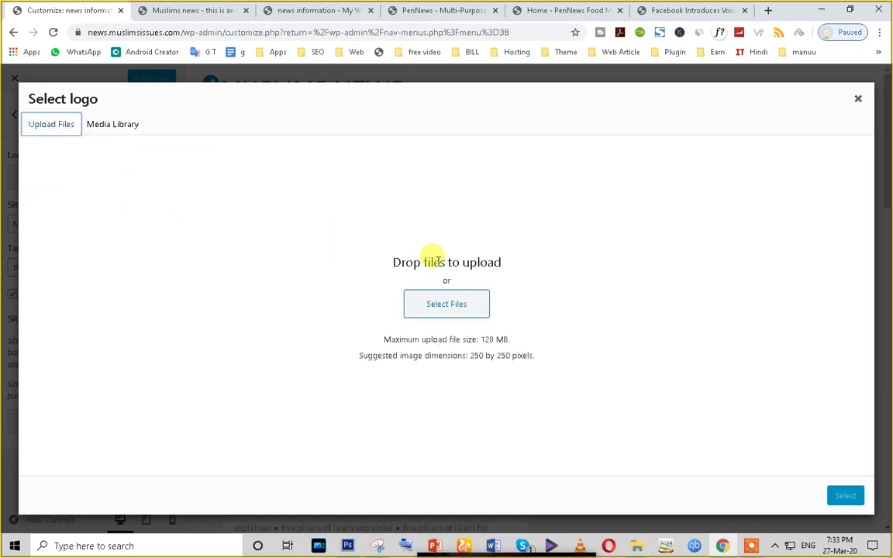
{"action": "left_click", "coordinate": [459, 309]}
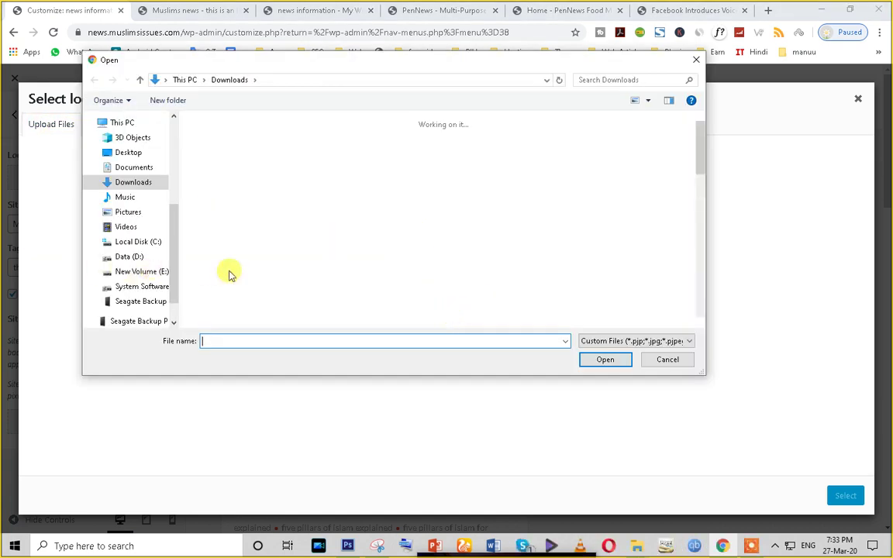
{"action": "scroll", "coordinate": [326, 264], "scroll_direction": "down", "scroll_amount": 5}
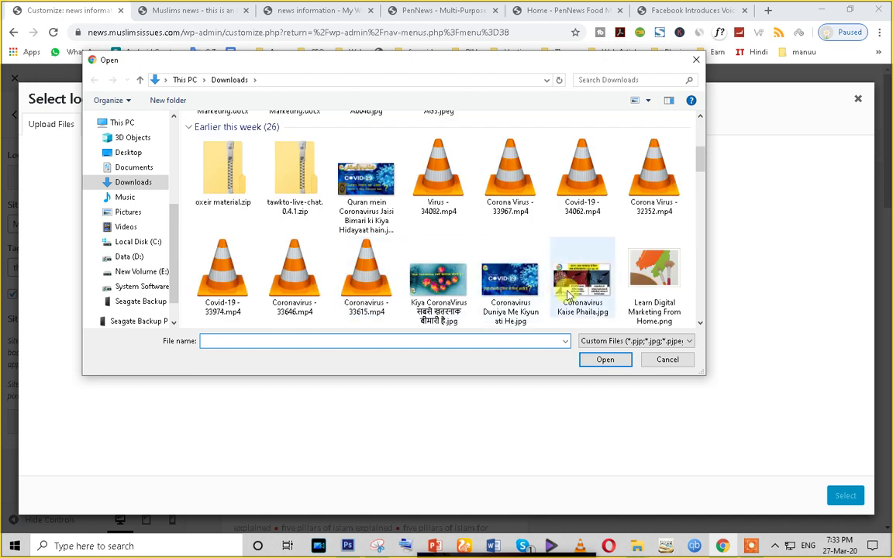
{"action": "scroll", "coordinate": [570, 296], "scroll_direction": "down", "scroll_amount": 5}
{"action": "left_click", "coordinate": [434, 186]}
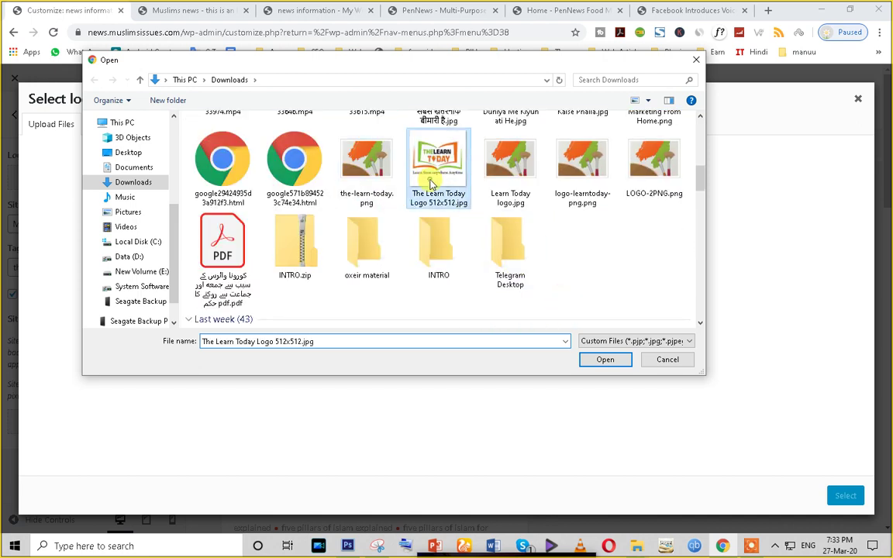
{"action": "left_click", "coordinate": [597, 359]}
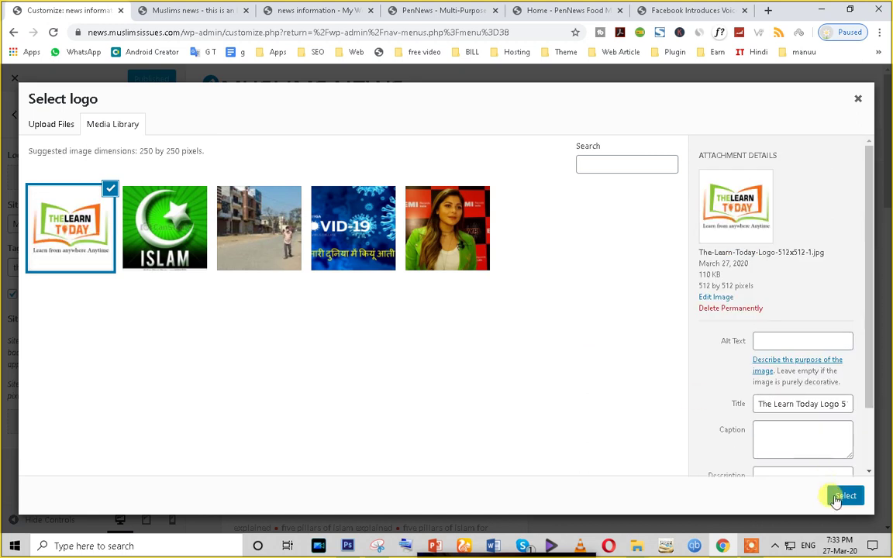
{"action": "left_click", "coordinate": [841, 496]}
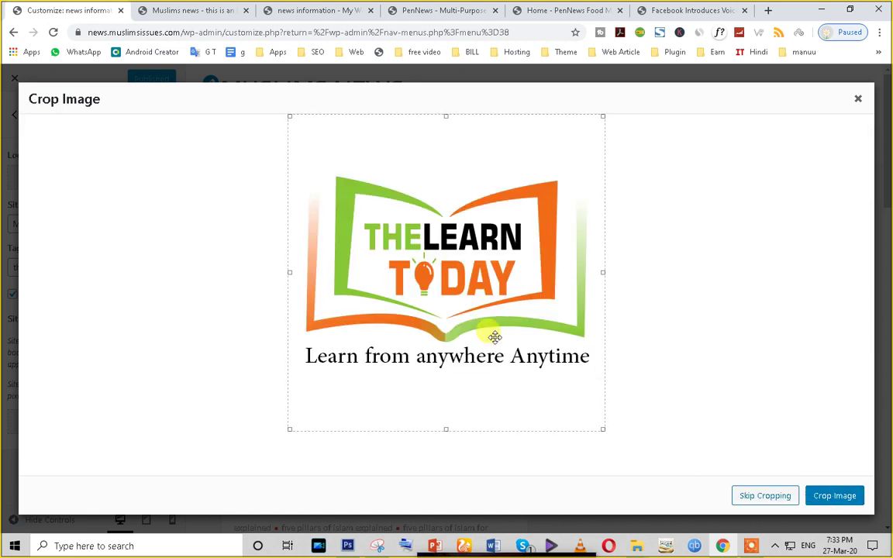
{"action": "left_click", "coordinate": [820, 497]}
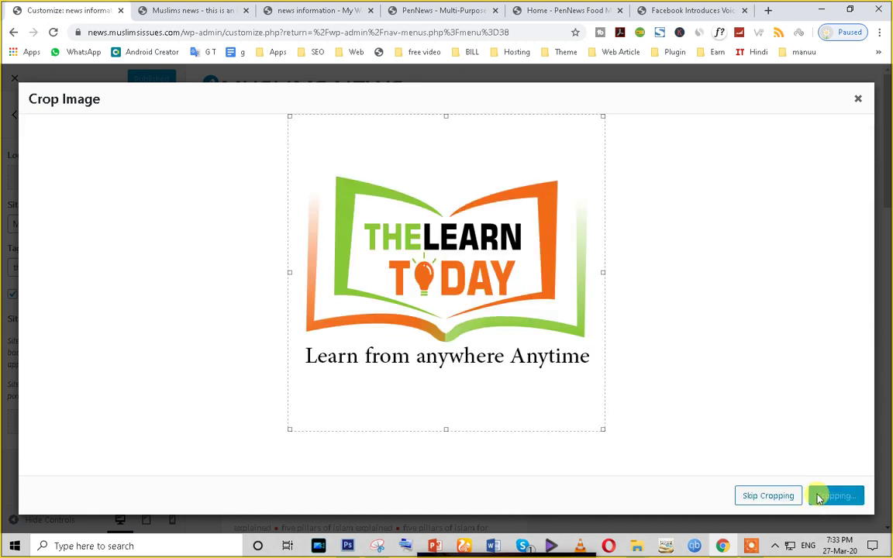
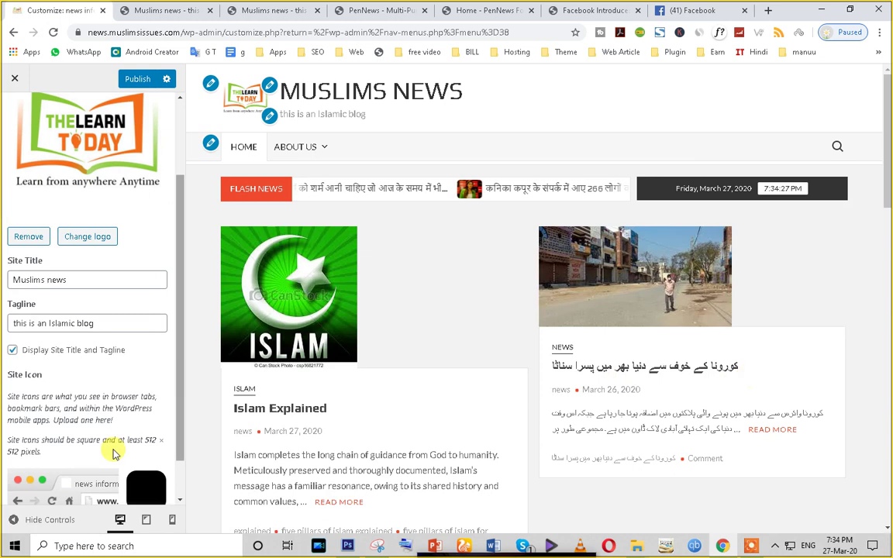
Step: Review the logo and site icon settings, publish them and switch to the live home page
{"action": "scroll", "coordinate": [164, 480], "scroll_direction": "down", "scroll_amount": 1}
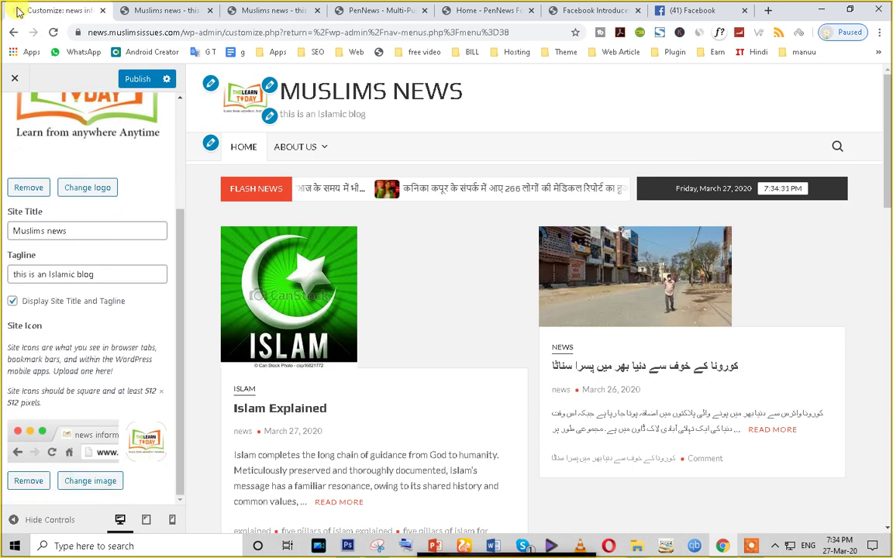
{"action": "scroll", "coordinate": [133, 249], "scroll_direction": "up", "scroll_amount": 3}
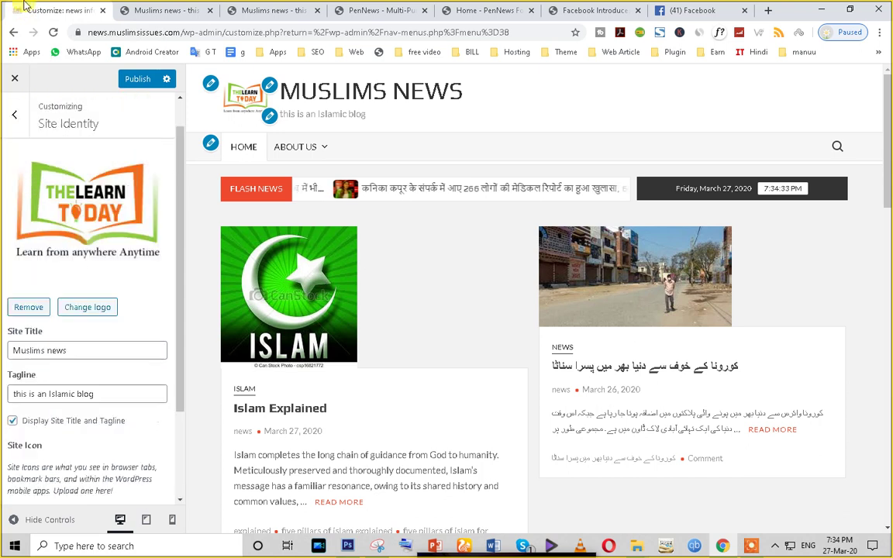
{"action": "left_click", "coordinate": [137, 81]}
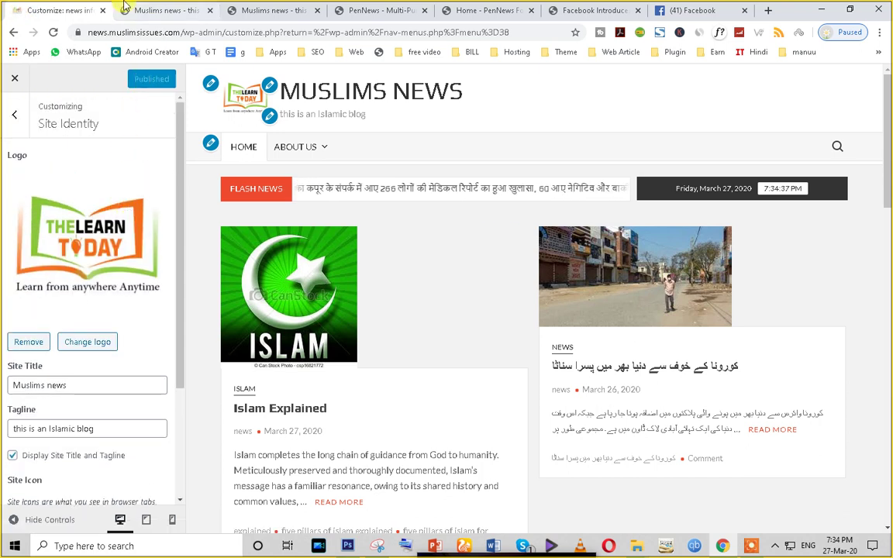
{"action": "left_click", "coordinate": [164, 10]}
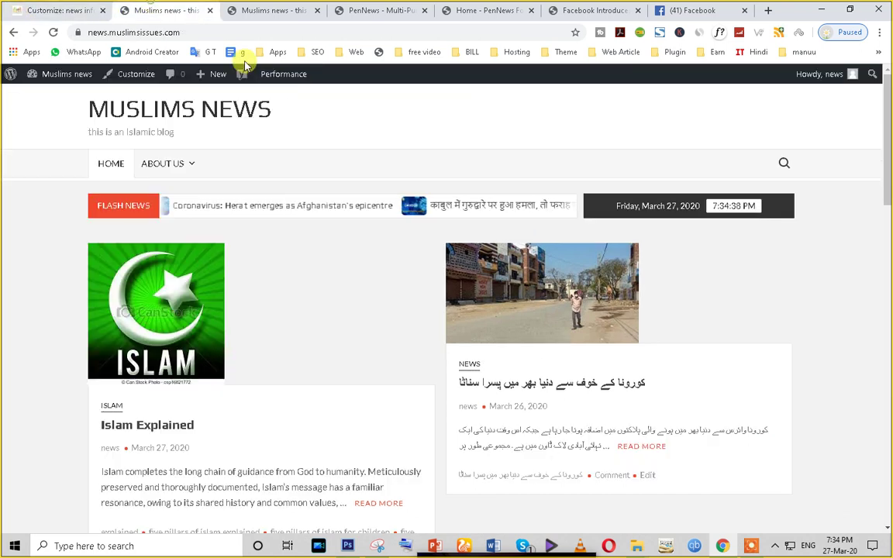
Step: Reload the live home page and check the logo, site title and tagline in its header
{"action": "left_click", "coordinate": [53, 32]}
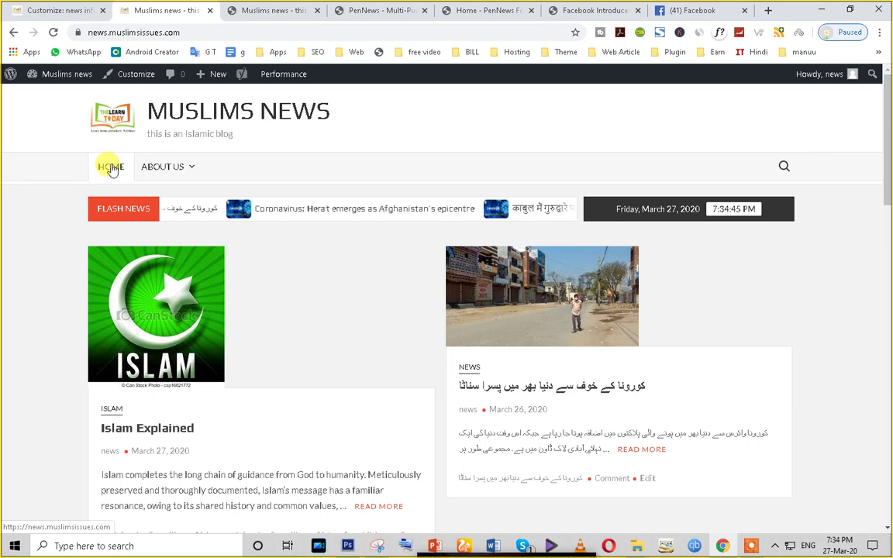
{"action": "triple_click", "coordinate": [242, 143]}
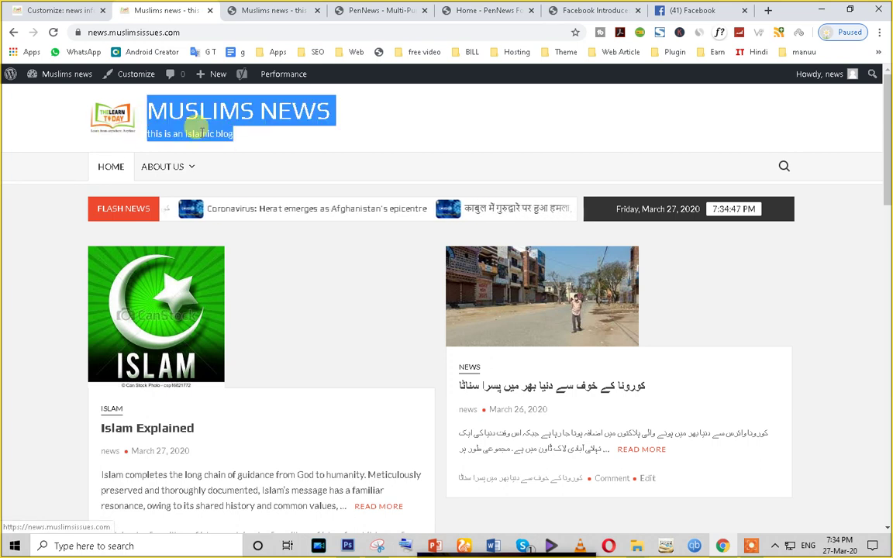
{"action": "left_click", "coordinate": [253, 138]}
{"action": "triple_click", "coordinate": [259, 143]}
{"action": "left_click_drag", "start_coordinate": [252, 138], "coordinate": [142, 111]}
Step: Hide the site title and tagline in the customizer's site identity settings and display them again
{"action": "left_click", "coordinate": [58, 10]}
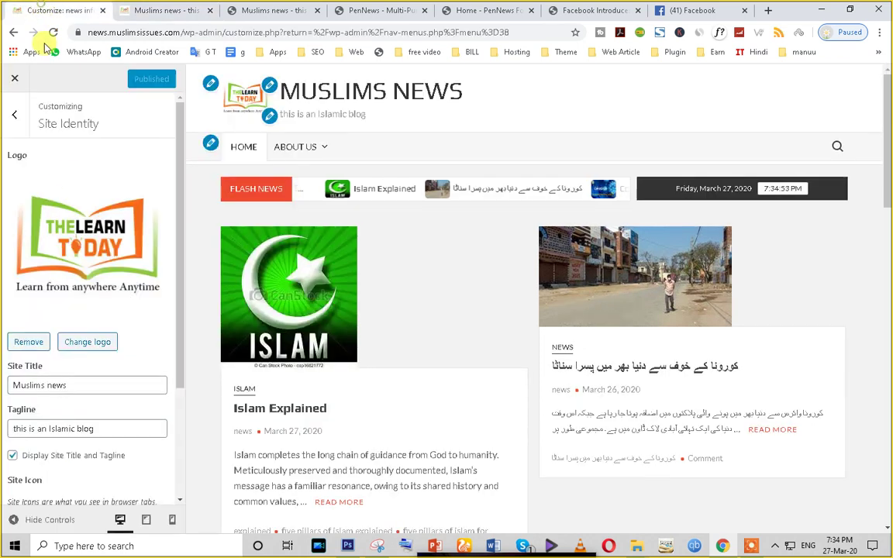
{"action": "scroll", "coordinate": [111, 374], "scroll_direction": "down", "scroll_amount": 2}
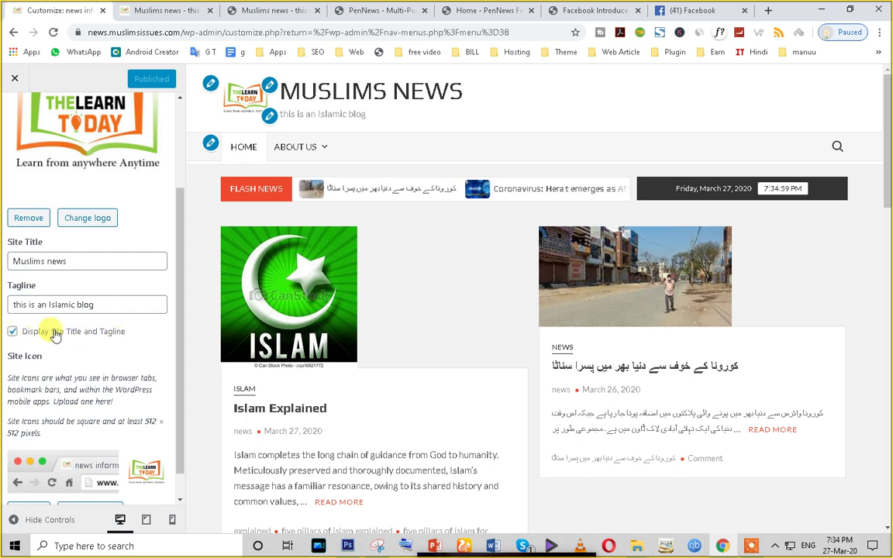
{"action": "left_click", "coordinate": [13, 331]}
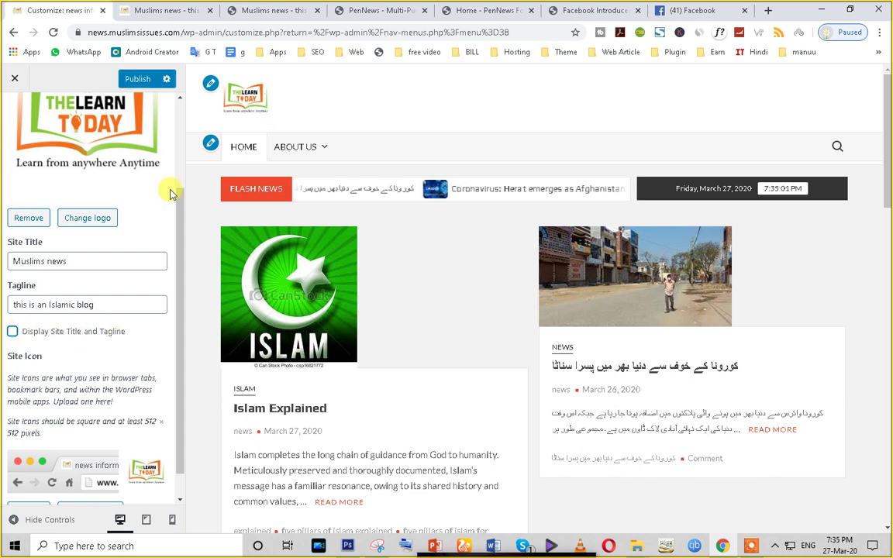
{"action": "scroll", "coordinate": [174, 189], "scroll_direction": "up", "scroll_amount": 2}
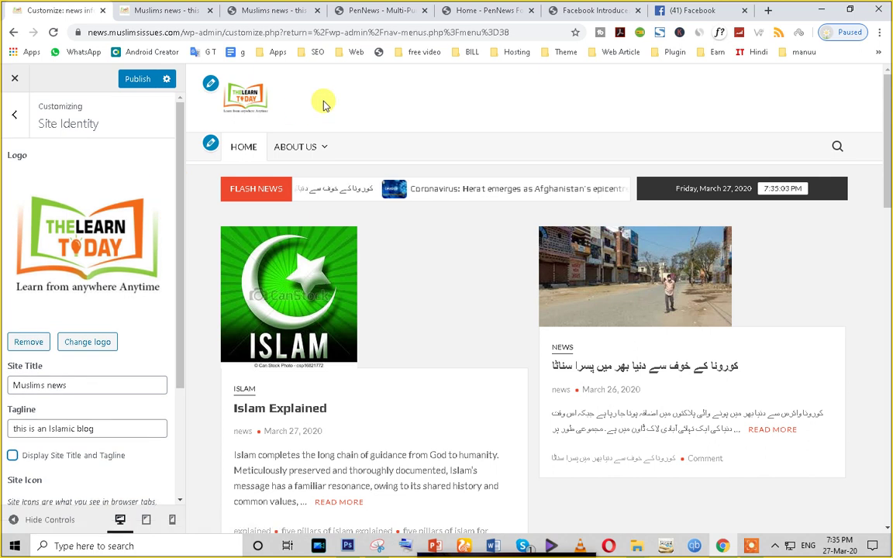
{"action": "scroll", "coordinate": [115, 352], "scroll_direction": "down", "scroll_amount": 2}
{"action": "left_click", "coordinate": [13, 331]}
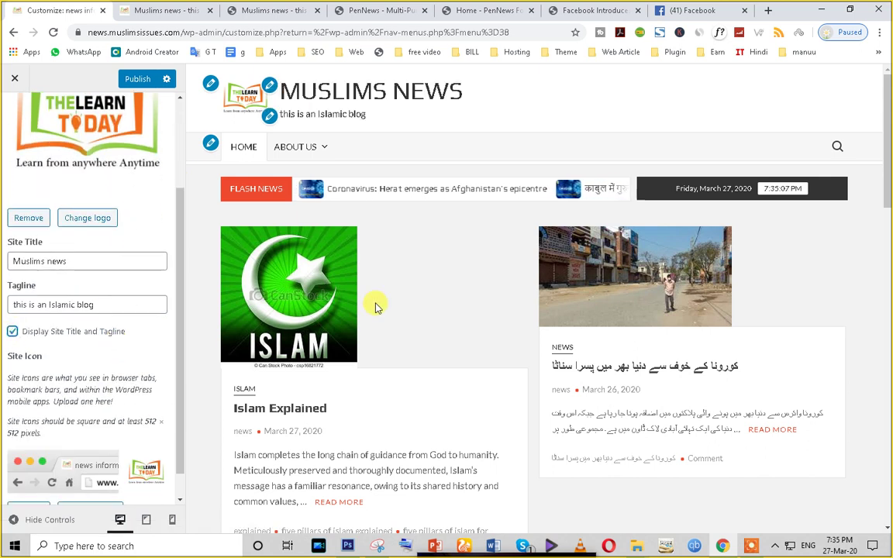
Step: Leave the customizer without publishing, discarding the pending changes, and reload the live home page to check it
{"action": "scroll", "coordinate": [174, 282], "scroll_direction": "up", "scroll_amount": 3}
{"action": "left_click", "coordinate": [14, 78]}
{"action": "left_click", "coordinate": [512, 115]}
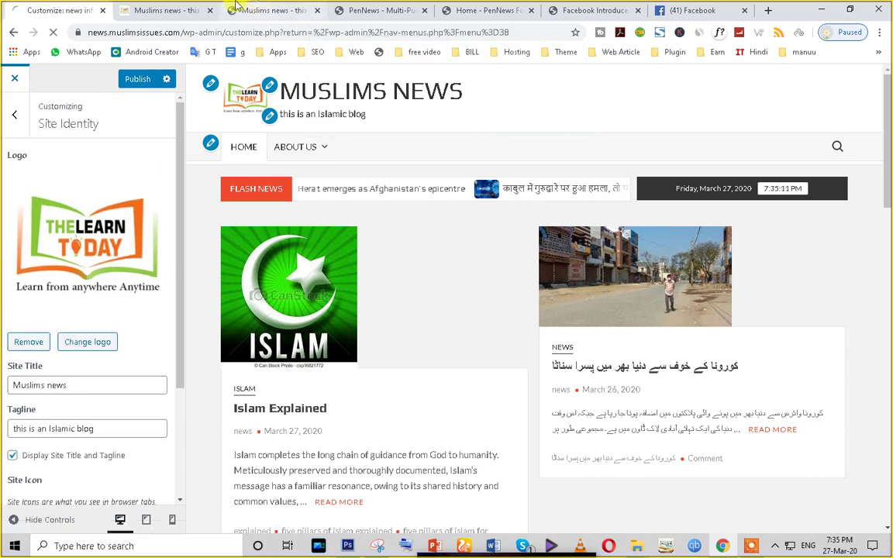
{"action": "left_click", "coordinate": [171, 10]}
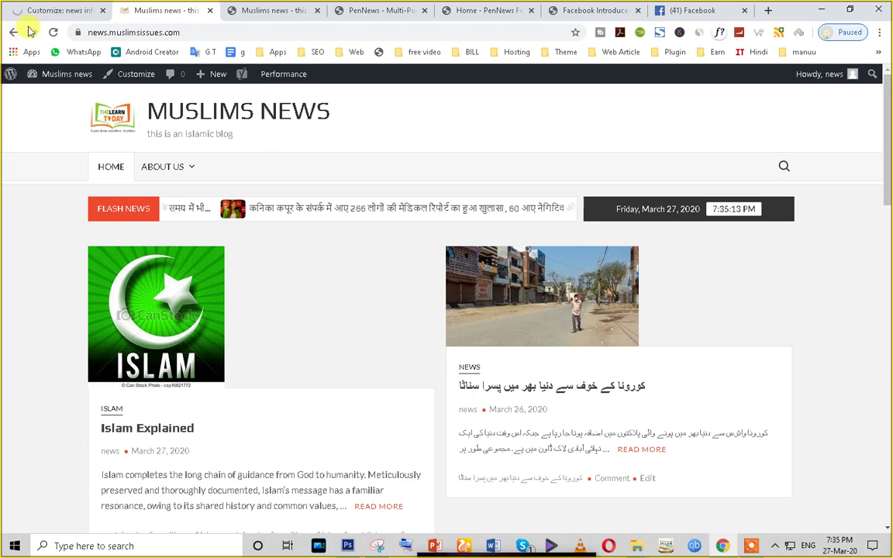
{"action": "left_click", "coordinate": [52, 32]}
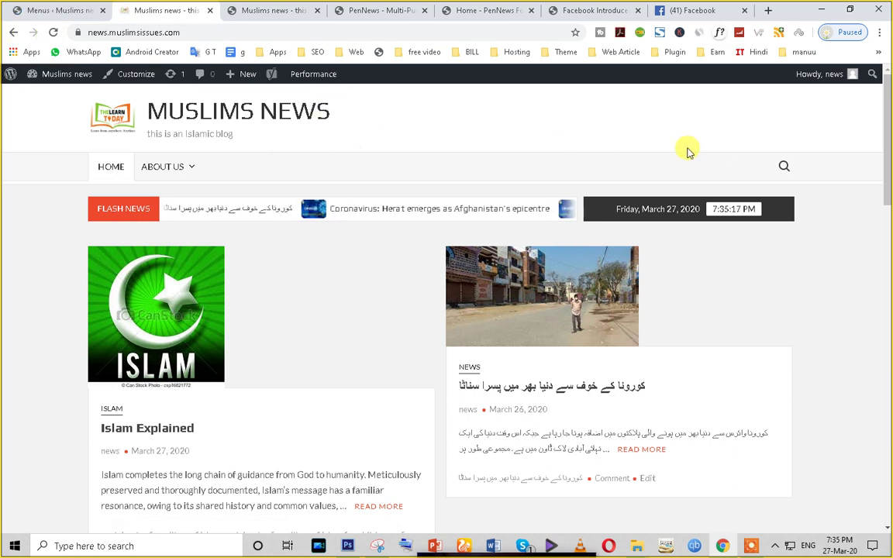
Step: Reopen the customizer and set the COVID-19 picture from the media library as header image, cropped to the band around its title
{"action": "left_click", "coordinate": [62, 10]}
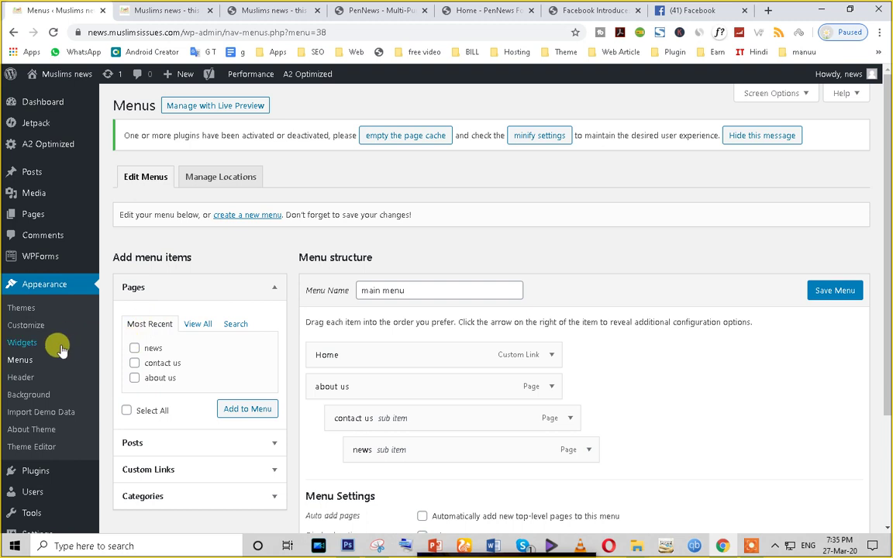
{"action": "left_click", "coordinate": [28, 328]}
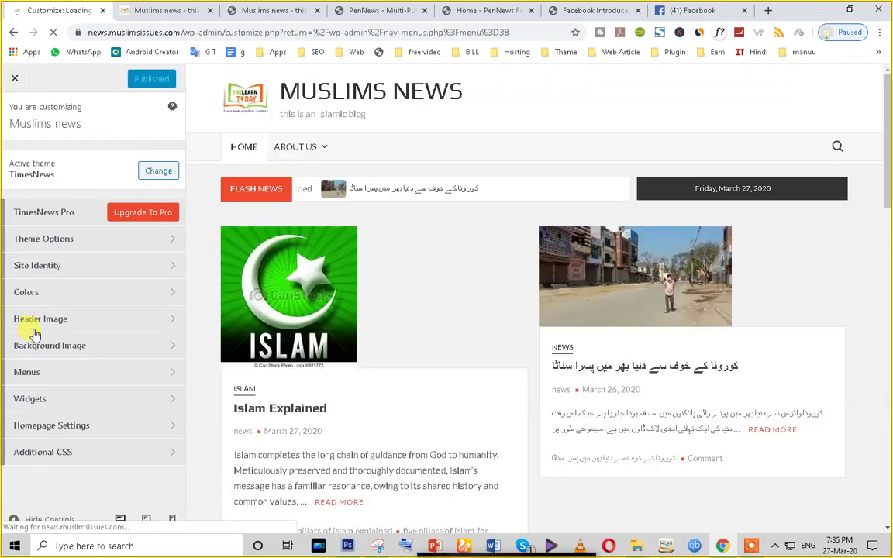
{"action": "left_click", "coordinate": [83, 327]}
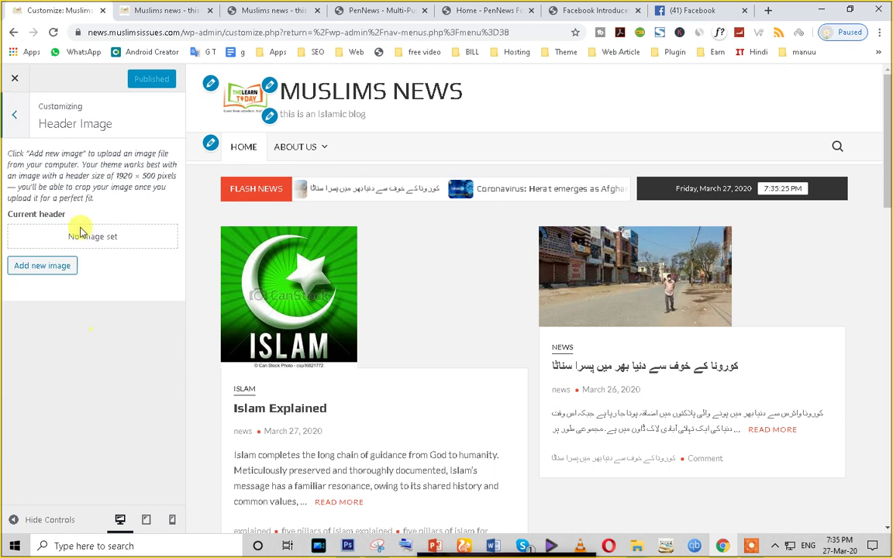
{"action": "left_click", "coordinate": [45, 263]}
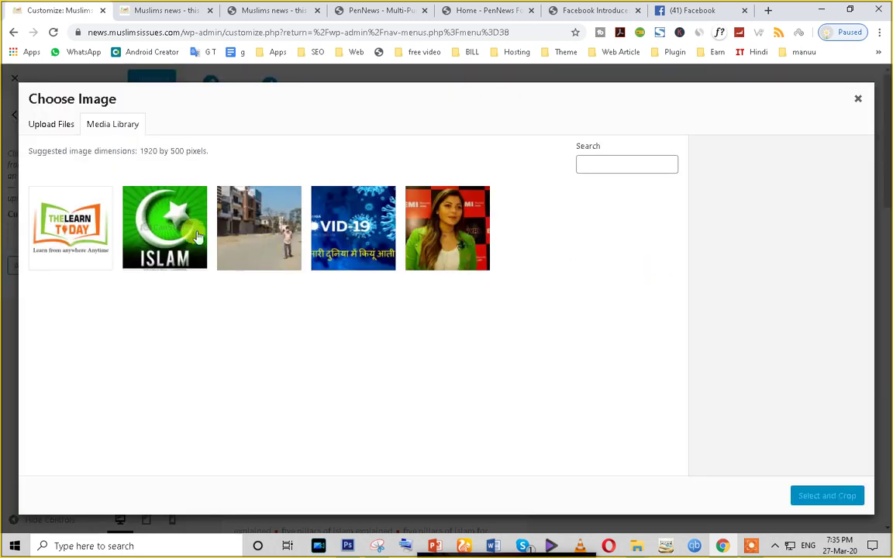
{"action": "left_click", "coordinate": [337, 236]}
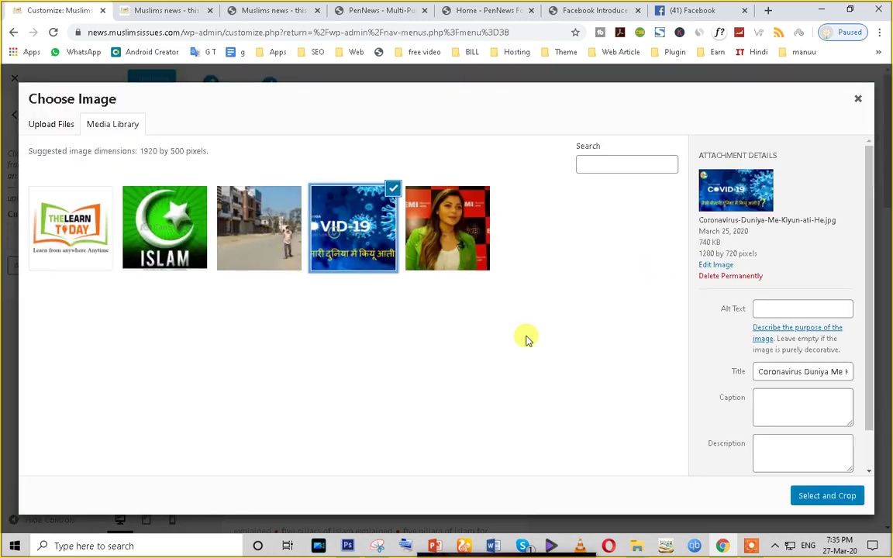
{"action": "left_click", "coordinate": [806, 497]}
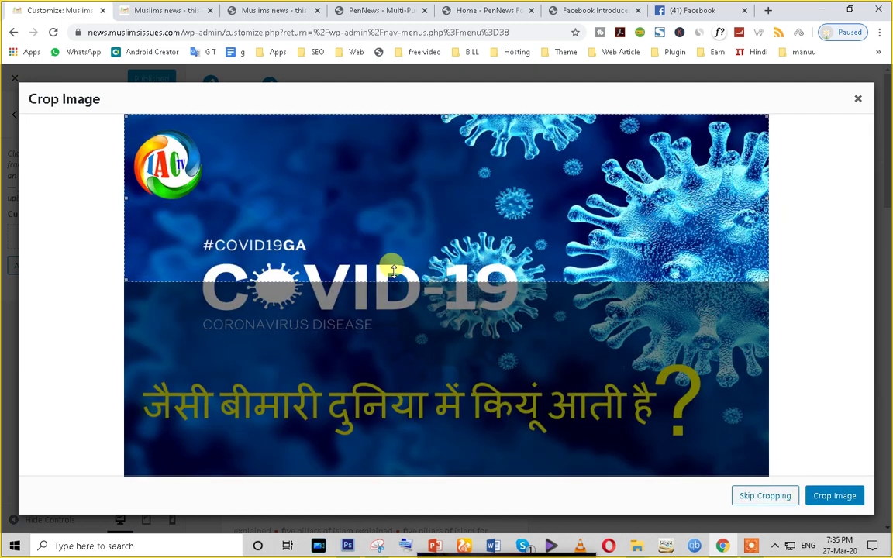
{"action": "left_click_drag", "start_coordinate": [349, 228], "coordinate": [374, 335]}
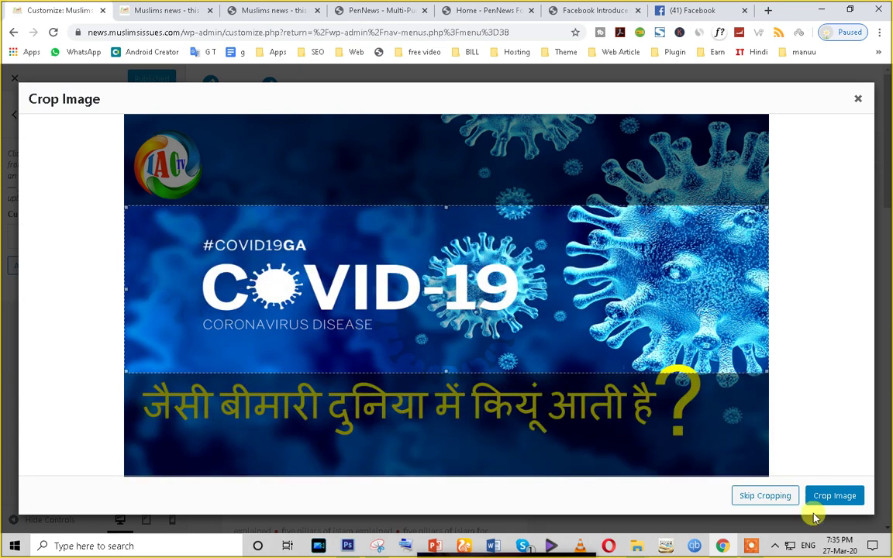
{"action": "left_click", "coordinate": [832, 497]}
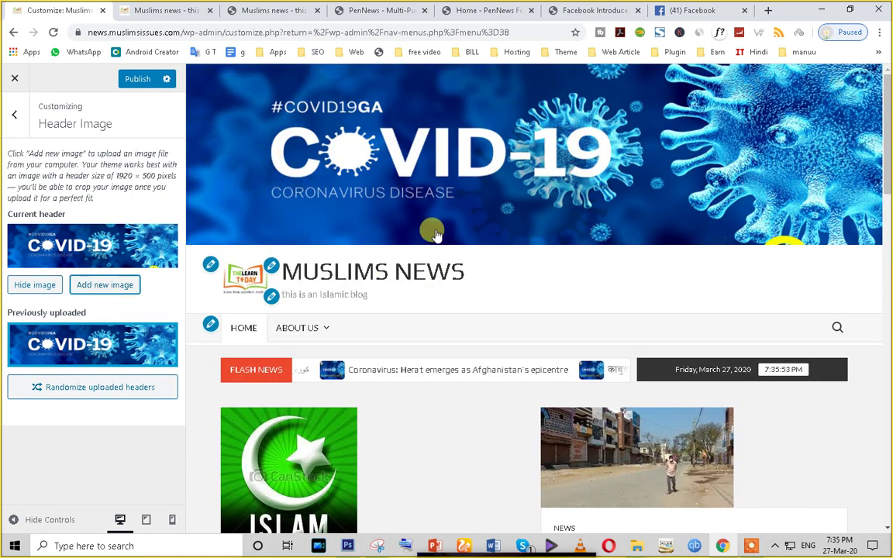
Step: Look through the customizer's header image, menus, widgets and homepage settings sections
{"action": "left_click", "coordinate": [14, 118]}
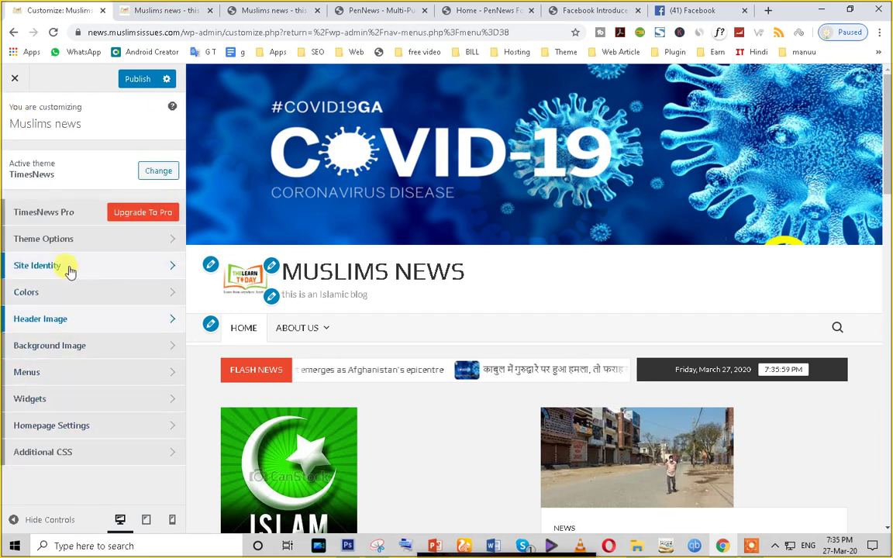
{"action": "left_click", "coordinate": [64, 319]}
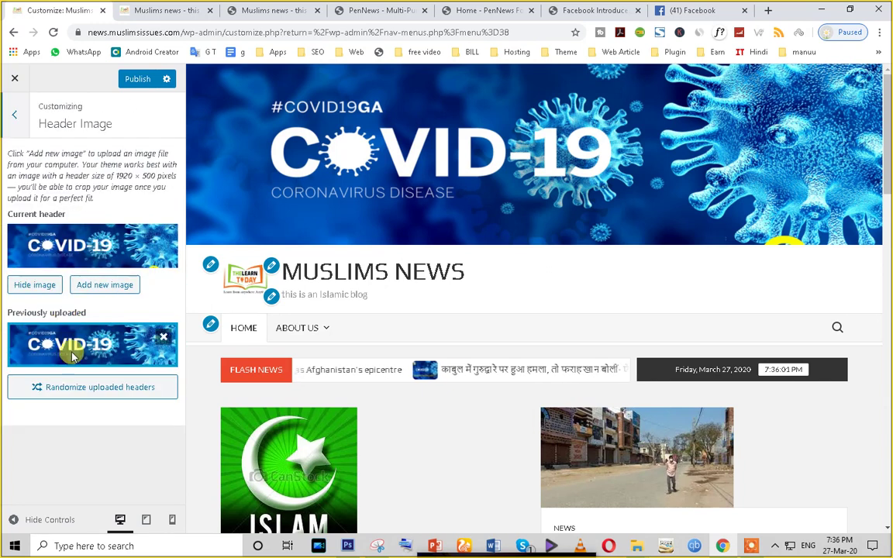
{"action": "left_click", "coordinate": [12, 114]}
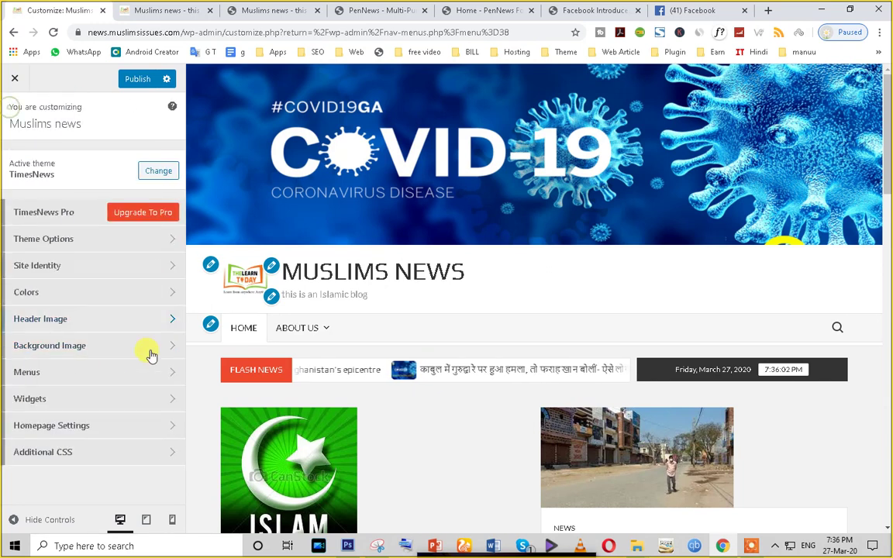
{"action": "left_click", "coordinate": [60, 373]}
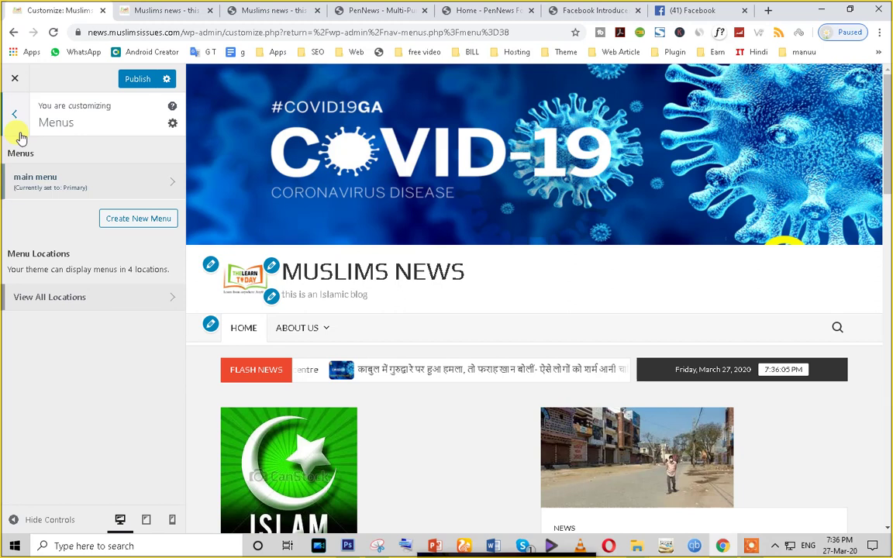
{"action": "left_click", "coordinate": [19, 131]}
{"action": "left_click", "coordinate": [82, 397]}
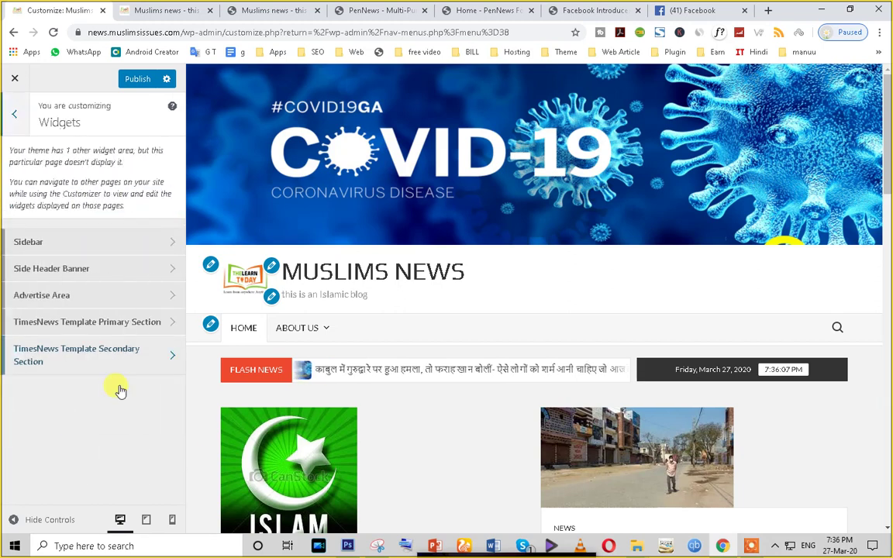
{"action": "left_click", "coordinate": [12, 114]}
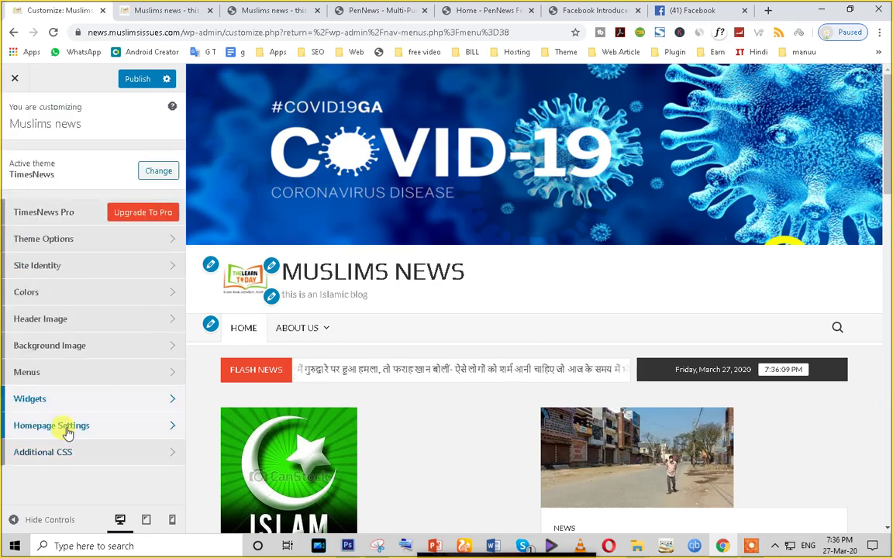
{"action": "left_click", "coordinate": [64, 426]}
{"action": "left_click", "coordinate": [12, 111]}
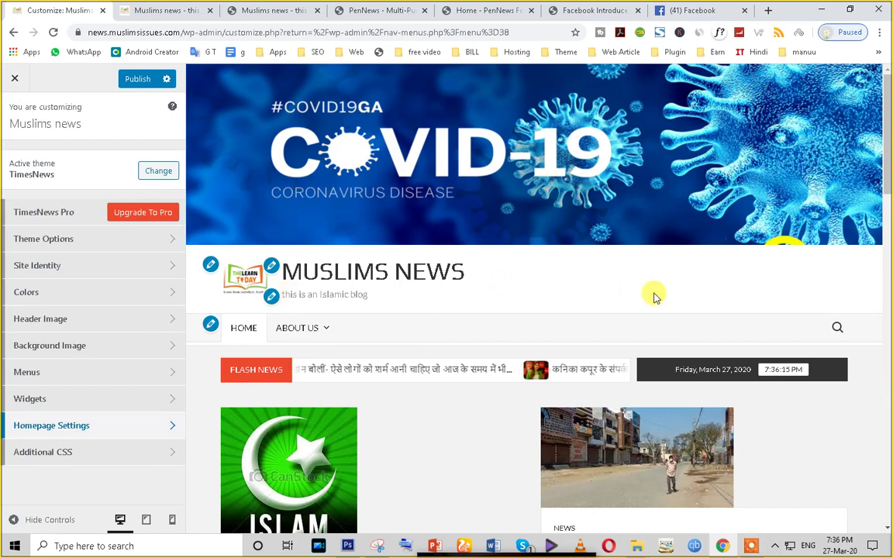
Step: Leave the customizer, discarding the unpublished header image, and look over the live home page down to its footer
{"action": "left_click", "coordinate": [15, 81]}
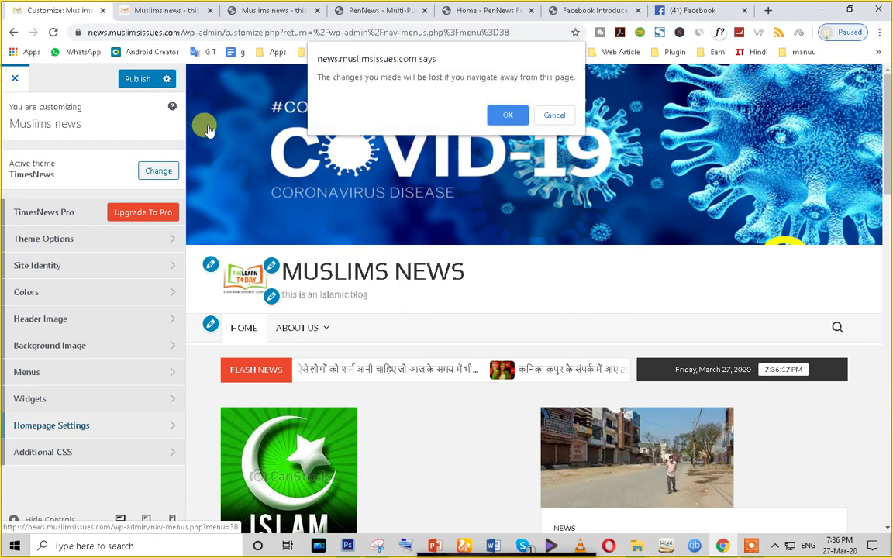
{"action": "left_click", "coordinate": [506, 114]}
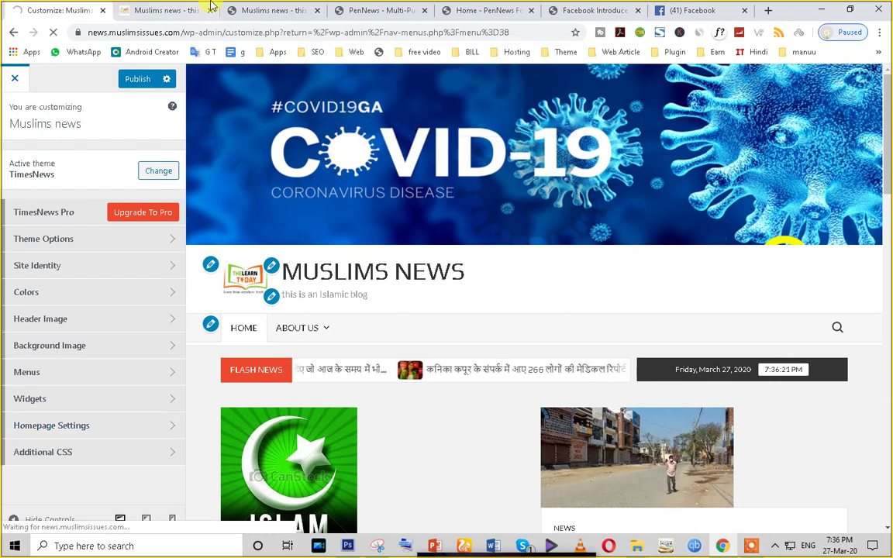
{"action": "left_click", "coordinate": [186, 11]}
{"action": "scroll", "coordinate": [729, 376], "scroll_direction": "down", "scroll_amount": 8}
{"action": "scroll", "coordinate": [729, 376], "scroll_direction": "down", "scroll_amount": 5}
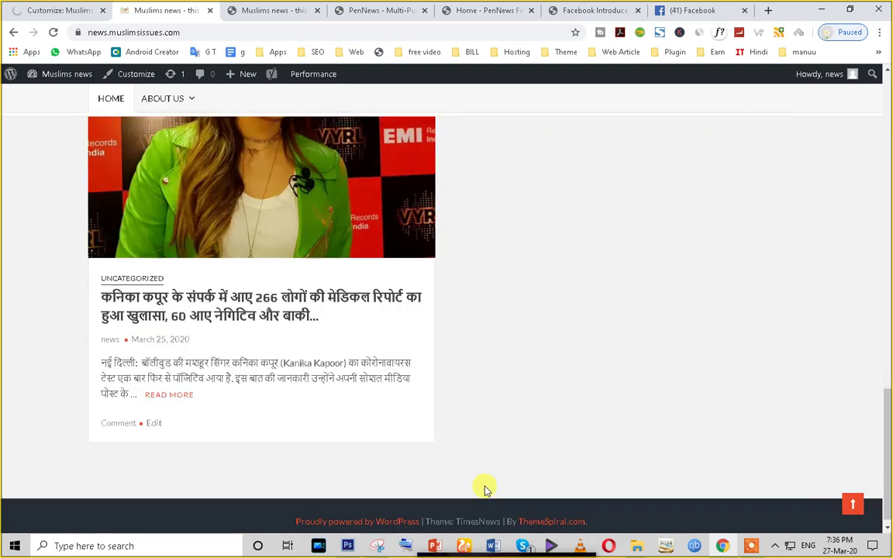
{"action": "scroll", "coordinate": [393, 314], "scroll_direction": "up", "scroll_amount": 10}
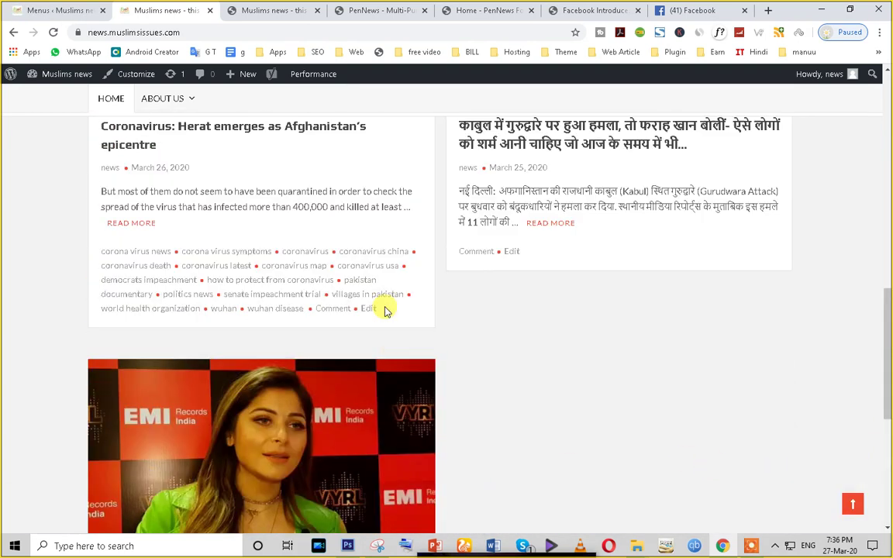
Step: Open the theme's widget management page, expand the Sidebar and Side Header Banner areas, and browse the available widgets
{"action": "left_click", "coordinate": [62, 10]}
{"action": "scroll", "coordinate": [70, 399], "scroll_direction": "down", "scroll_amount": 3}
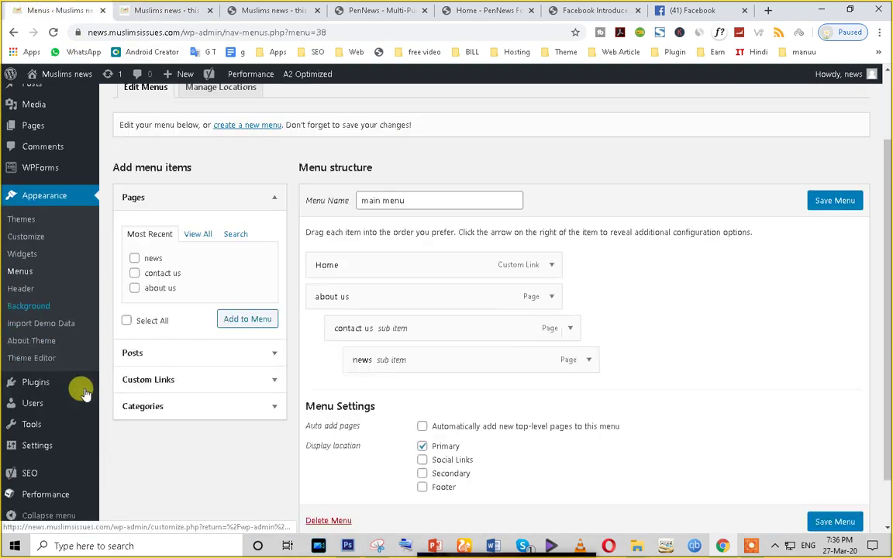
{"action": "left_click", "coordinate": [23, 261]}
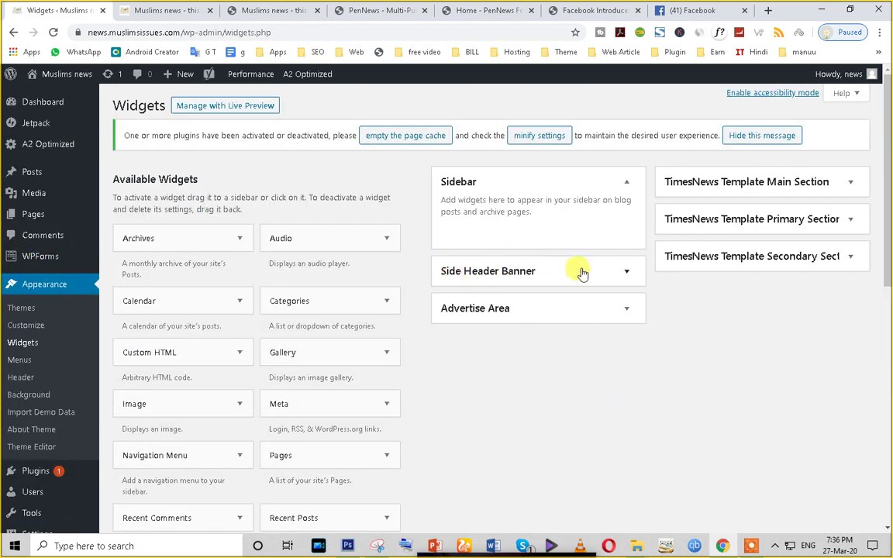
{"action": "left_click", "coordinate": [624, 182]}
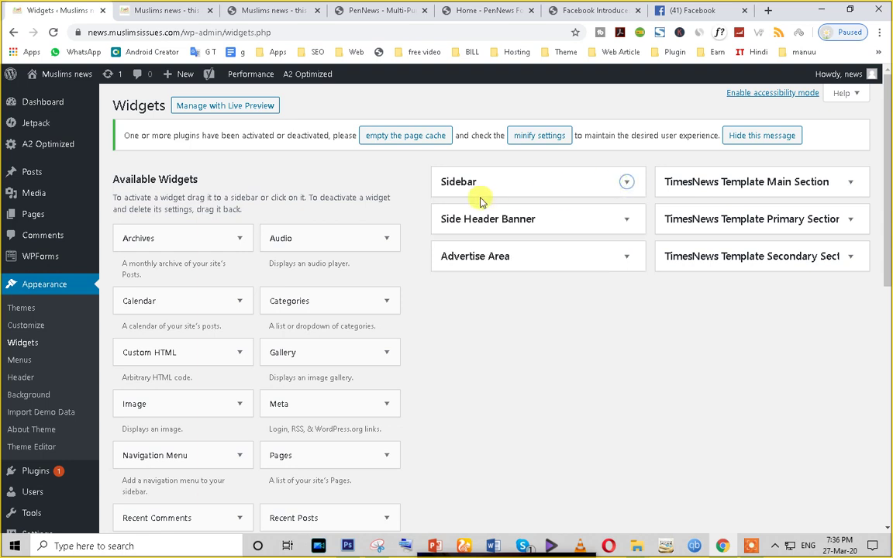
{"action": "left_click", "coordinate": [625, 183]}
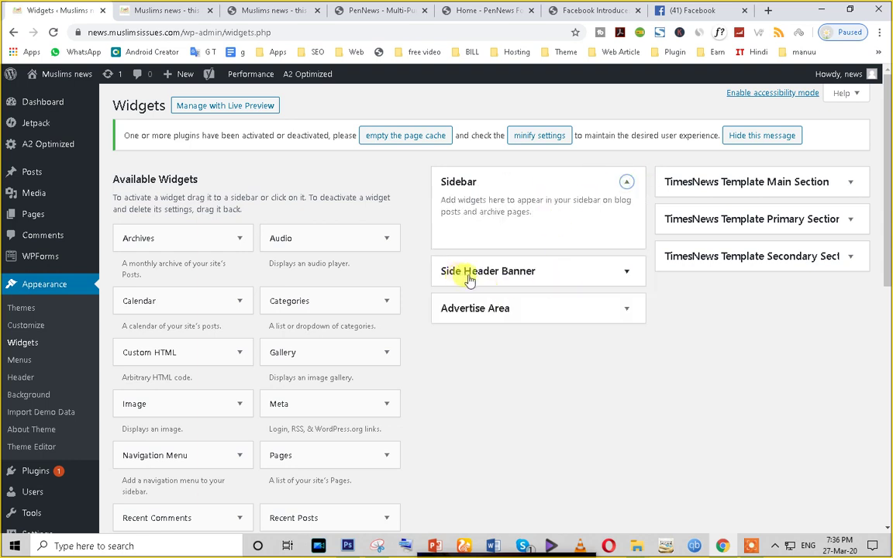
{"action": "left_click", "coordinate": [625, 273]}
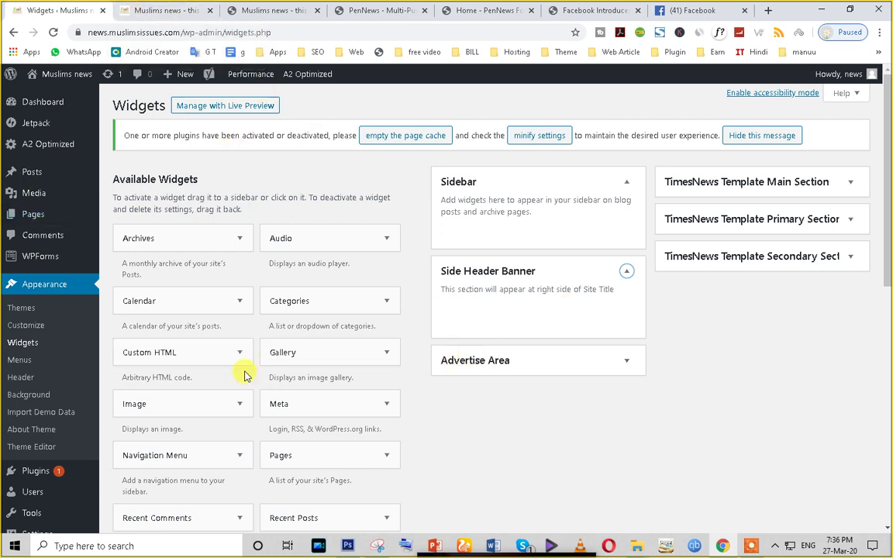
{"action": "scroll", "coordinate": [250, 363], "scroll_direction": "down", "scroll_amount": 8}
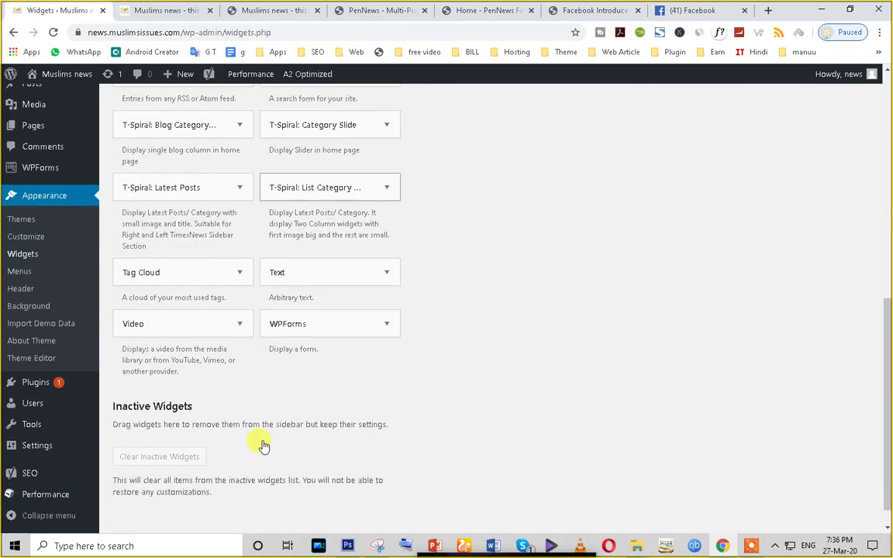
Step: Add a Text widget from the available widgets to the Side Header Banner area
{"action": "left_click_drag", "start_coordinate": [293, 282], "coordinate": [506, 232]}
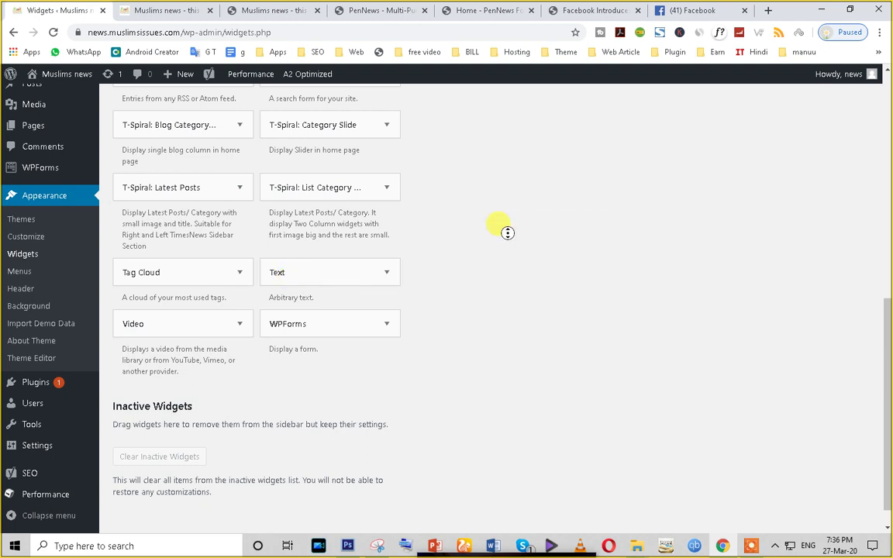
{"action": "scroll", "coordinate": [486, 308], "scroll_direction": "down", "scroll_amount": 1}
{"action": "scroll", "coordinate": [521, 350], "scroll_direction": "up", "scroll_amount": 3}
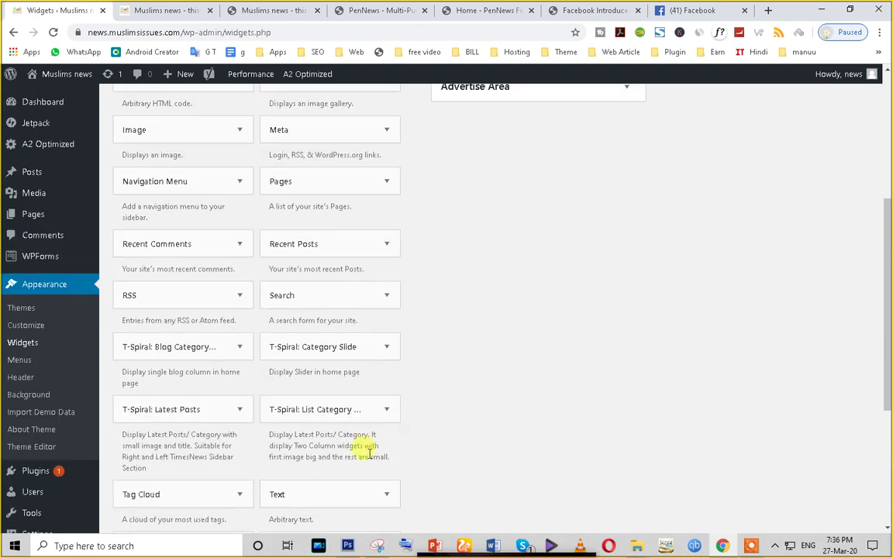
{"action": "left_click_drag", "start_coordinate": [324, 476], "coordinate": [522, 299]}
{"action": "scroll", "coordinate": [496, 289], "scroll_direction": "up", "scroll_amount": 3}
{"action": "scroll", "coordinate": [465, 395], "scroll_direction": "down", "scroll_amount": 1}
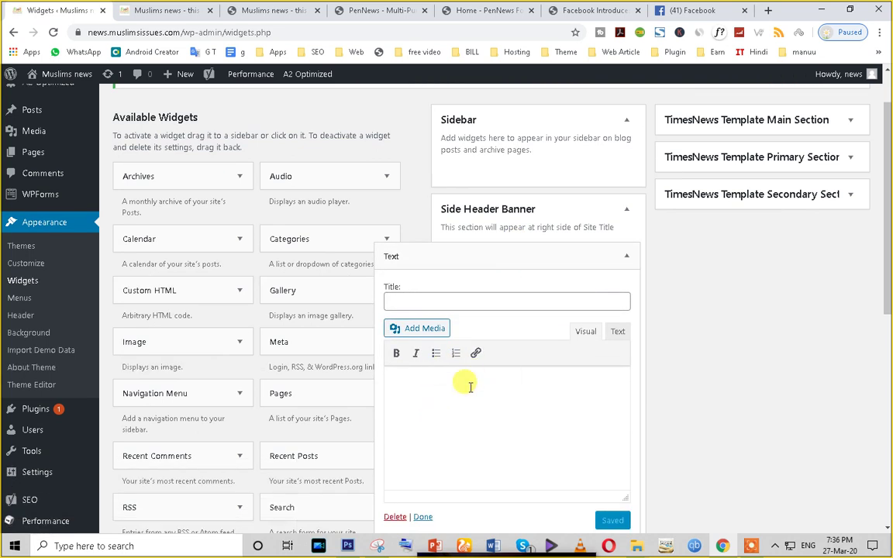
Step: Insert the captioned photo of the empty street from the media library into the Text widget
{"action": "left_click", "coordinate": [423, 329]}
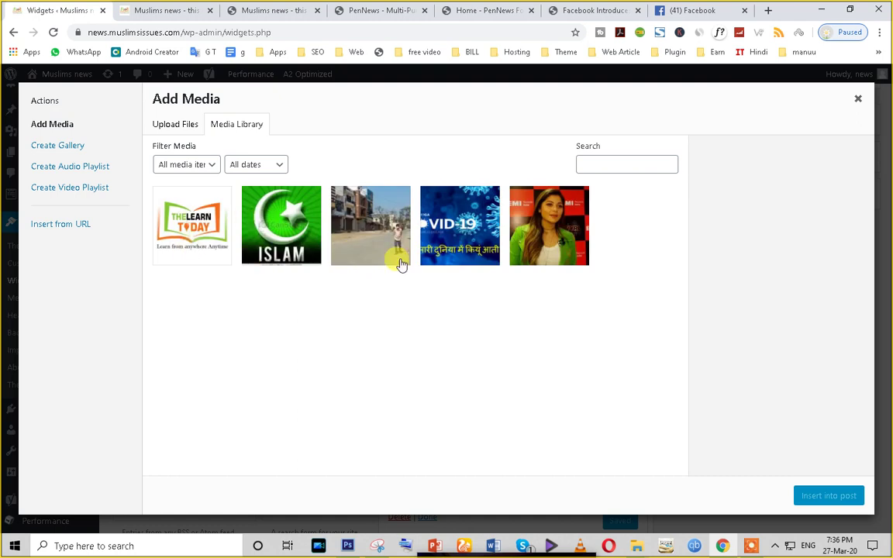
{"action": "left_click", "coordinate": [400, 265]}
{"action": "left_click", "coordinate": [823, 500]}
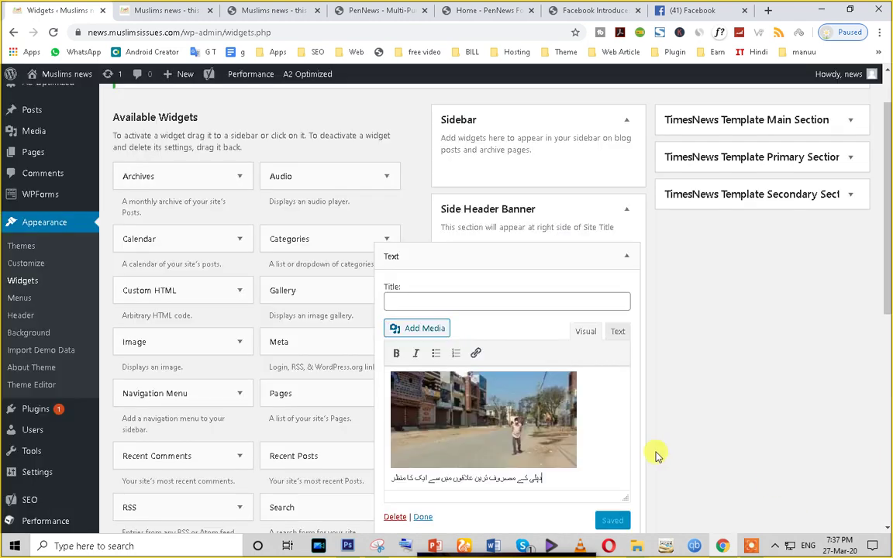
Step: Title the banner's Text widget "ok", save it and collapse it
{"action": "left_click", "coordinate": [438, 302]}
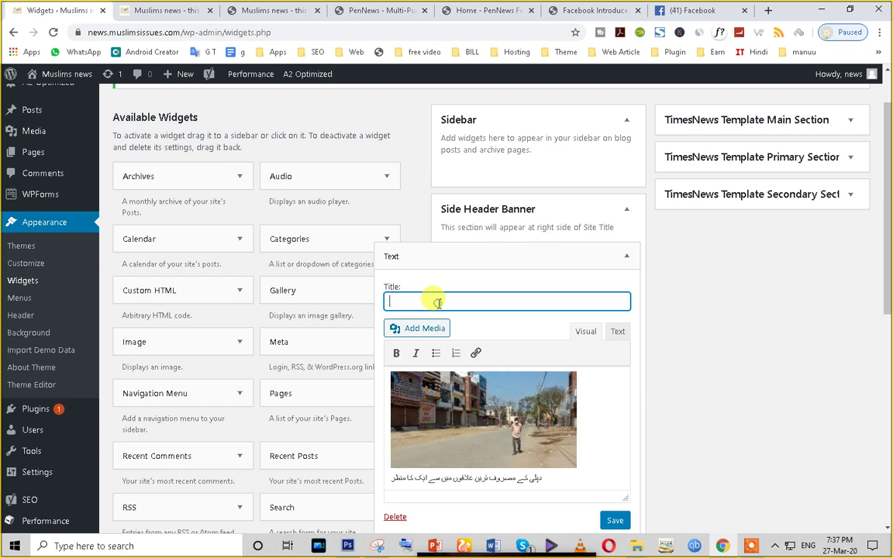
{"action": "scroll", "coordinate": [614, 490], "scroll_direction": "down", "scroll_amount": 3}
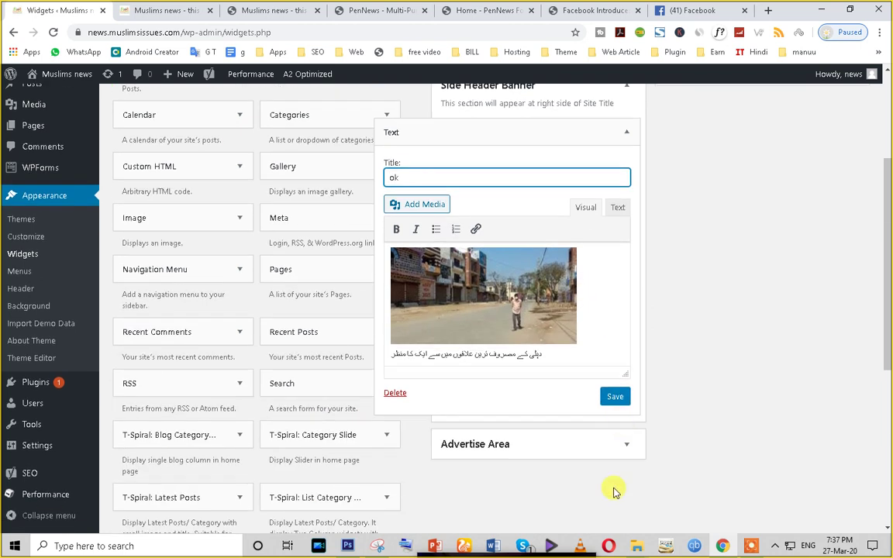
{"action": "left_click", "coordinate": [614, 398]}
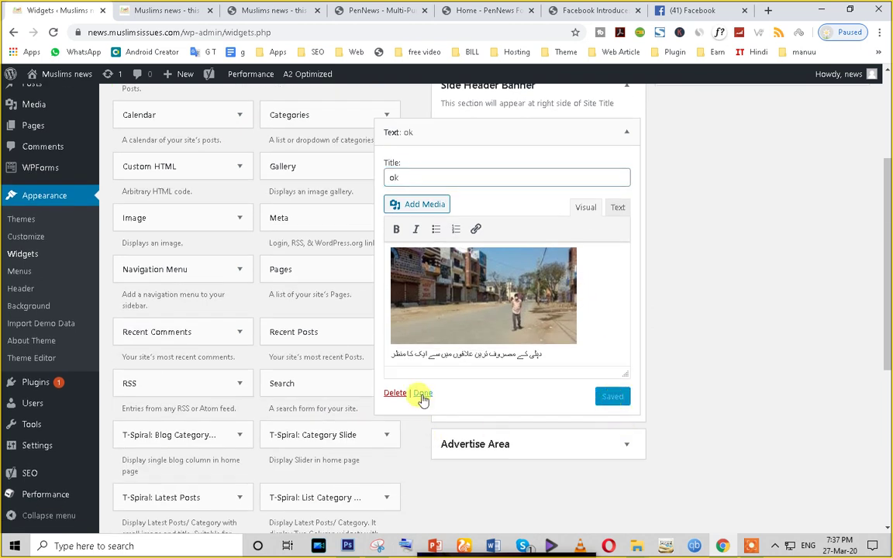
{"action": "left_click", "coordinate": [423, 393]}
Step: Reload the live home page and look it over from the header banner down to the footer
{"action": "left_click", "coordinate": [260, 10]}
{"action": "left_click", "coordinate": [169, 10]}
{"action": "key", "text": "F5"}
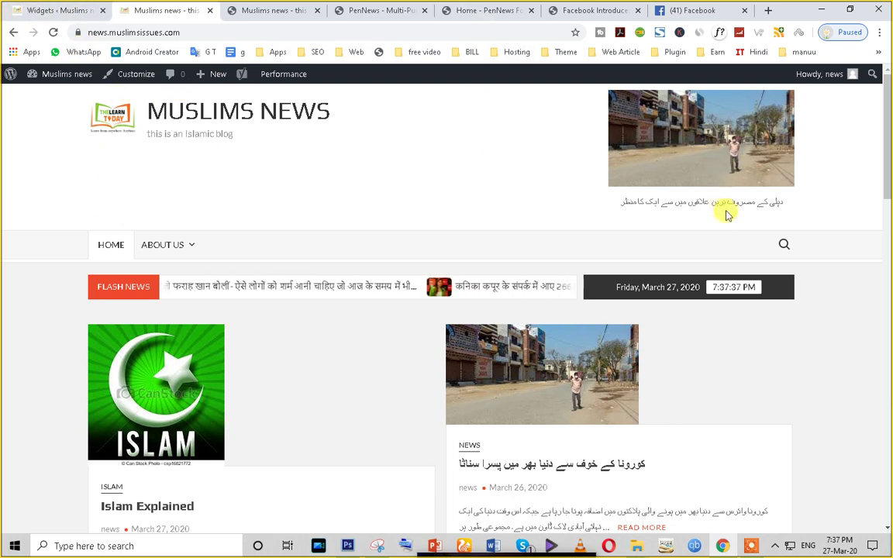
{"action": "scroll", "coordinate": [727, 216], "scroll_direction": "down", "scroll_amount": 3}
{"action": "scroll", "coordinate": [721, 170], "scroll_direction": "up", "scroll_amount": 3}
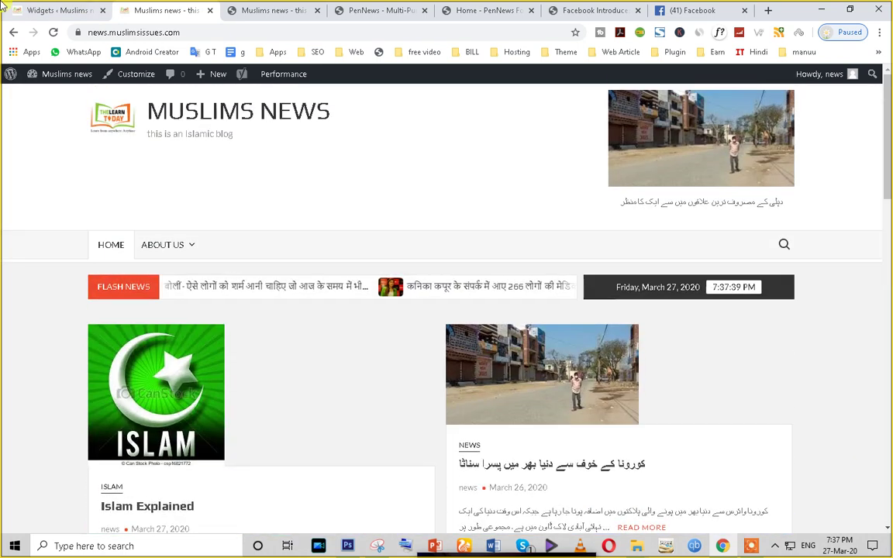
{"action": "scroll", "coordinate": [719, 316], "scroll_direction": "down", "scroll_amount": 20}
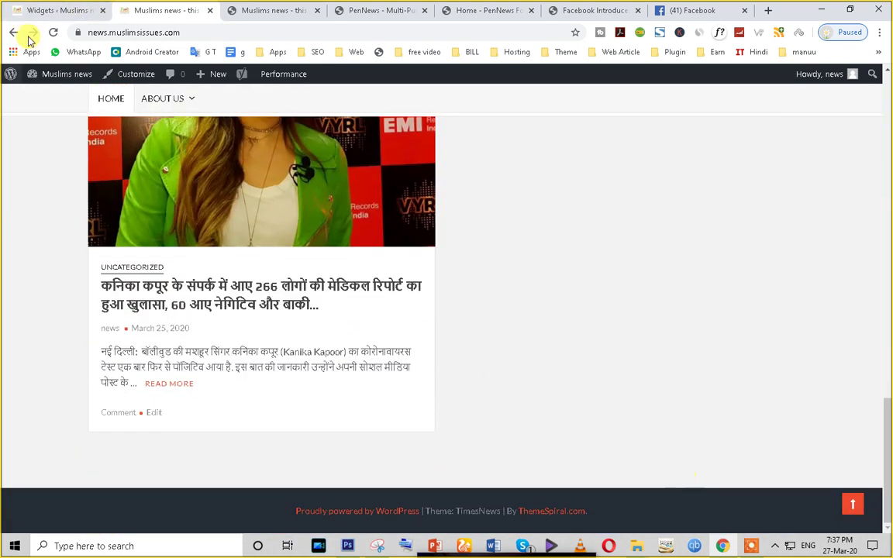
Step: On the widgets page, expand the three TimesNews Template sections and add a saved Calendar widget titled "calender" to the Main Section
{"action": "left_click", "coordinate": [53, 10]}
{"action": "scroll", "coordinate": [369, 419], "scroll_direction": "up", "scroll_amount": 3}
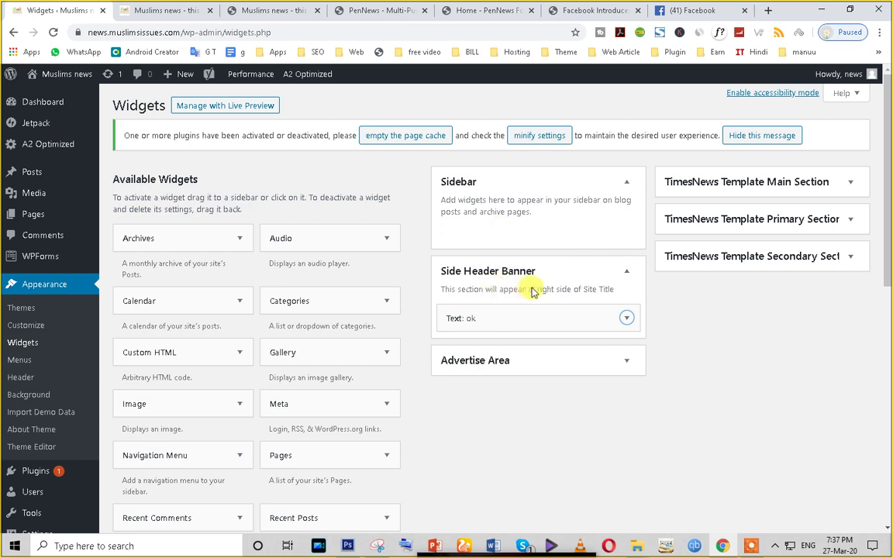
{"action": "left_click", "coordinate": [849, 219]}
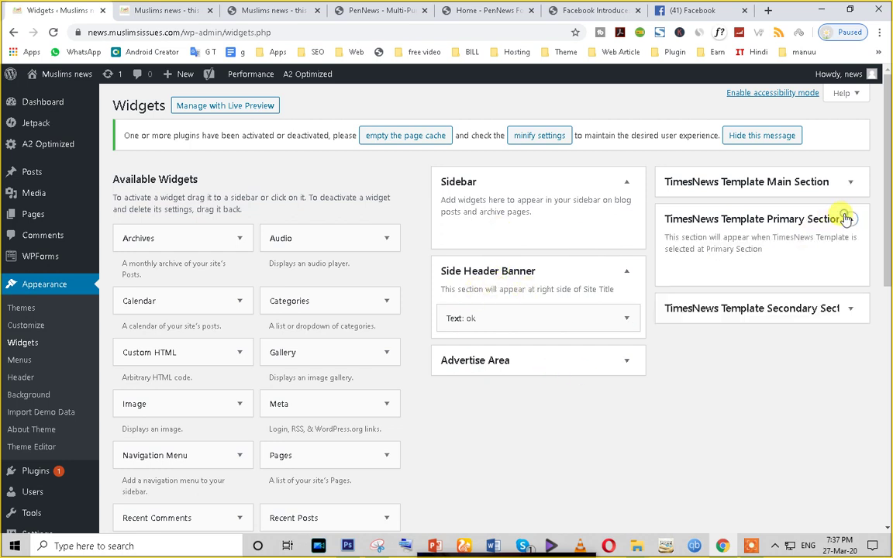
{"action": "left_click", "coordinate": [849, 308]}
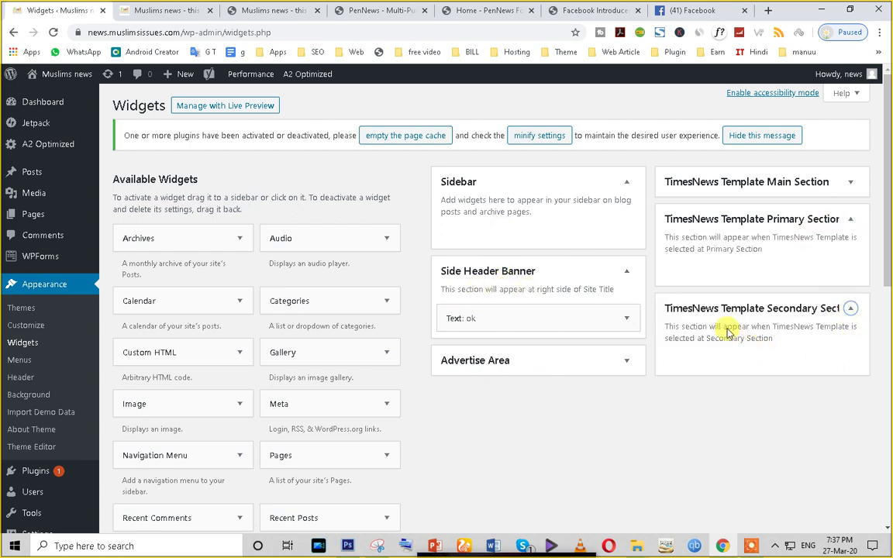
{"action": "left_click", "coordinate": [851, 183]}
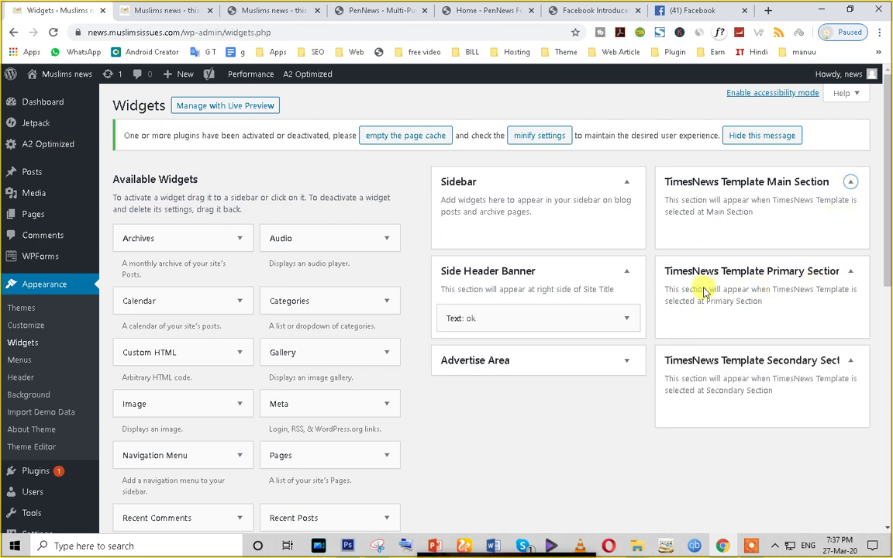
{"action": "left_click_drag", "start_coordinate": [136, 300], "coordinate": [718, 217]}
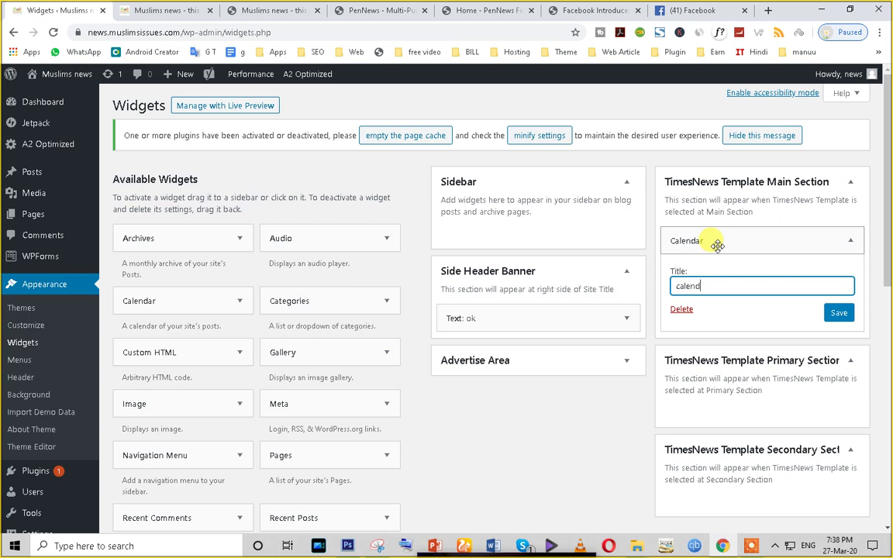
{"action": "left_click", "coordinate": [838, 313]}
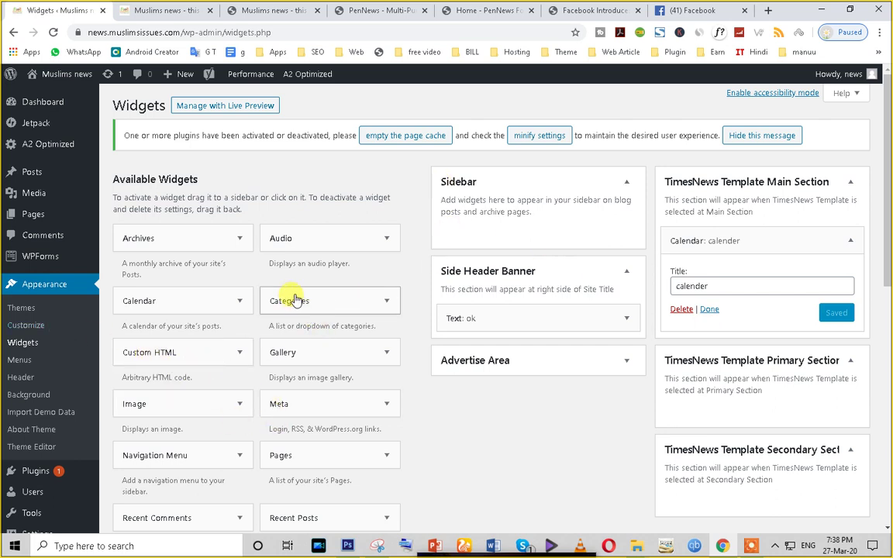
Step: Add a Categories widget titled "Main Categories" to the Sidebar, save and collapse it, and expand the Advertise Area
{"action": "left_click_drag", "start_coordinate": [291, 304], "coordinate": [481, 213]}
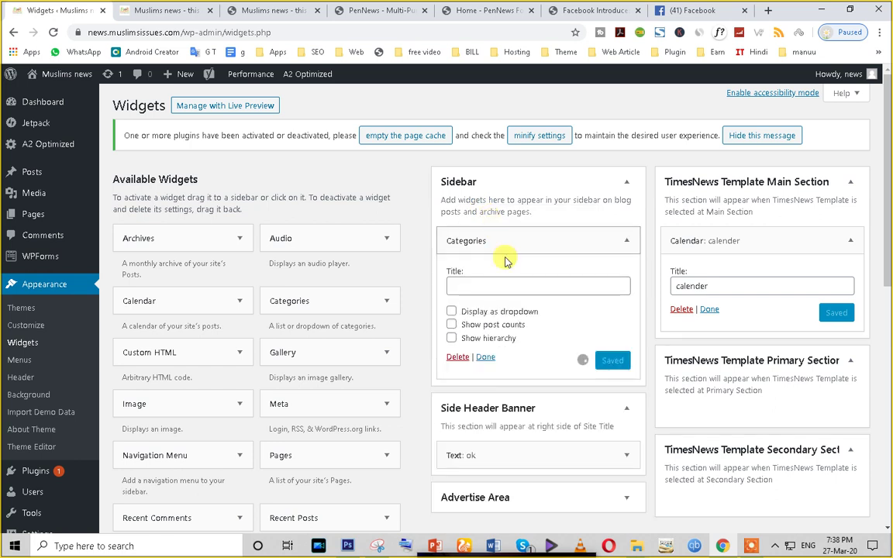
{"action": "left_click", "coordinate": [478, 285]}
{"action": "type", "text": "Main Categories"}
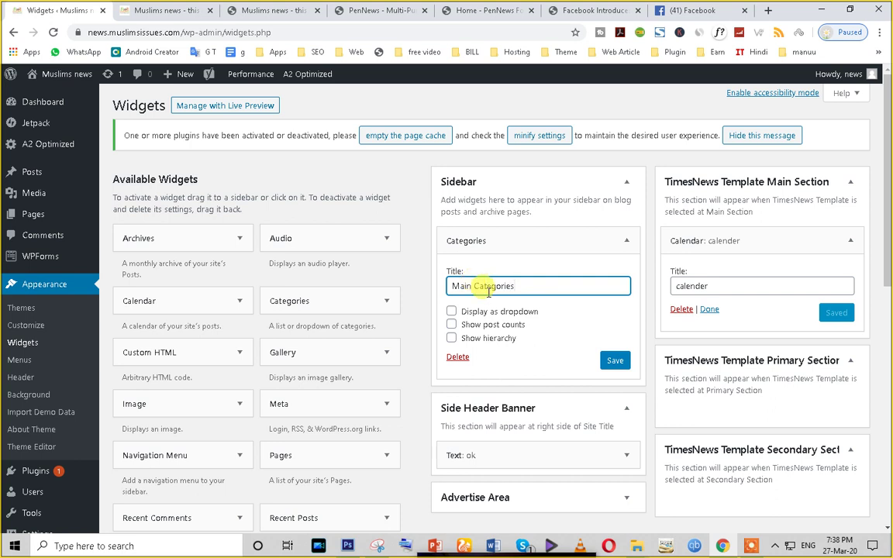
{"action": "left_click", "coordinate": [609, 362]}
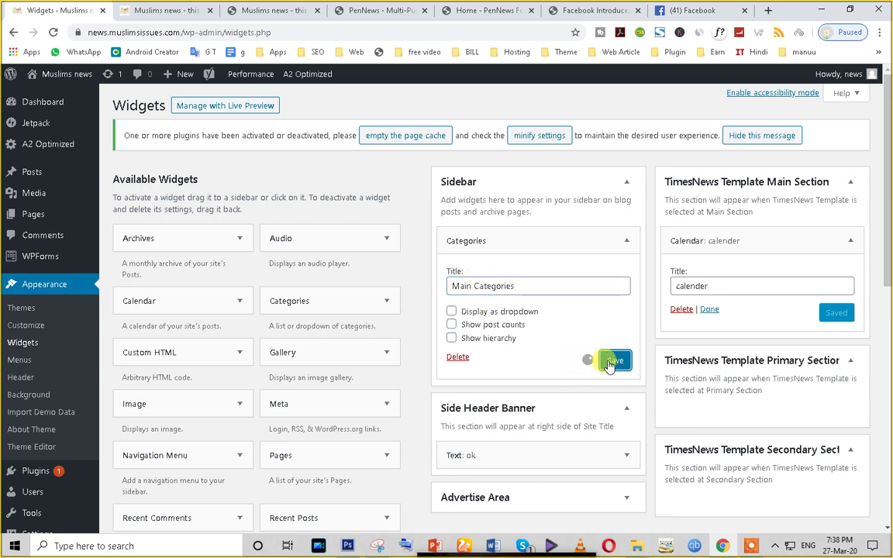
{"action": "scroll", "coordinate": [565, 370], "scroll_direction": "down", "scroll_amount": 3}
{"action": "left_click", "coordinate": [559, 251]}
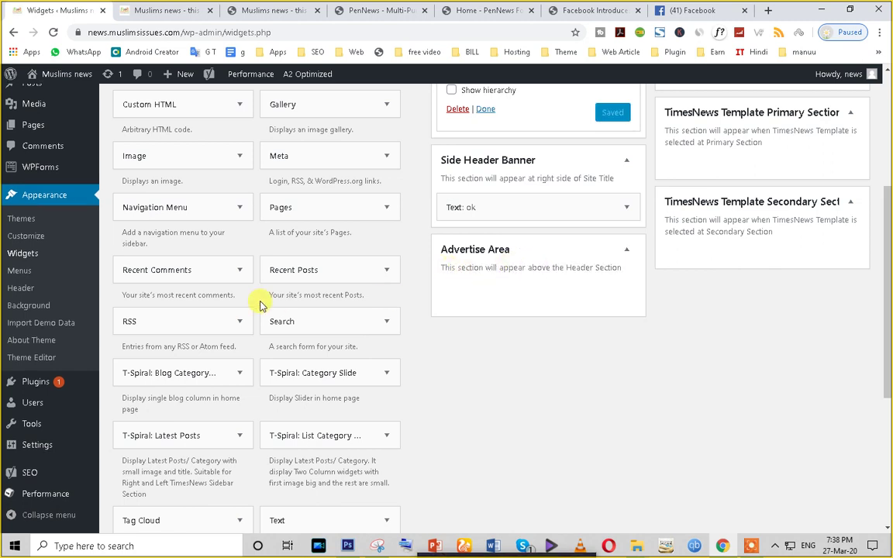
{"action": "scroll", "coordinate": [634, 269], "scroll_direction": "up", "scroll_amount": 2}
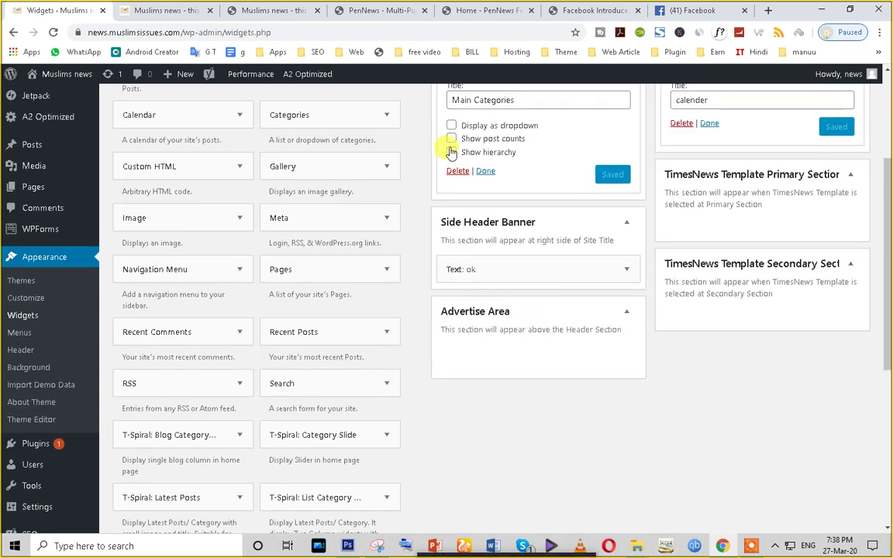
{"action": "left_click", "coordinate": [478, 170]}
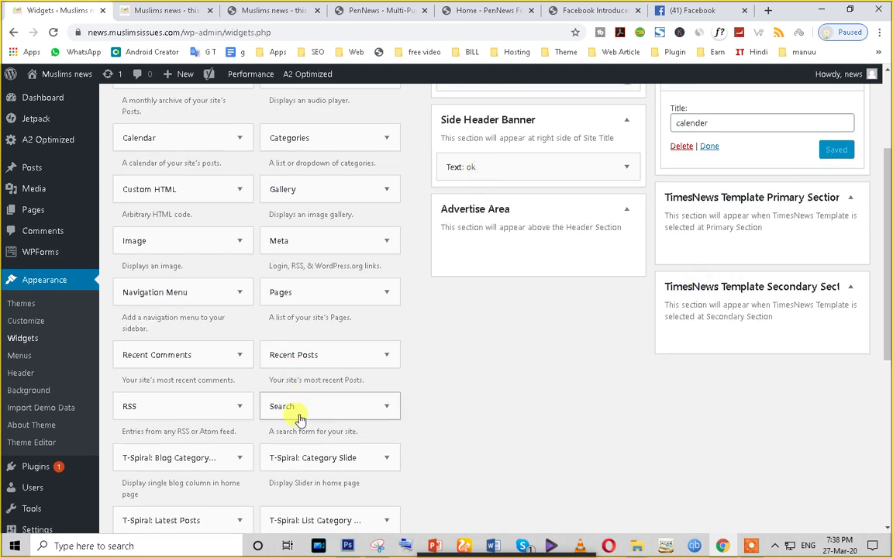
Step: Add a T-Spiral: Category Slide widget titled "test" to the TimesNews Template Primary Section, keeping multiple slides of latest posts, and save it
{"action": "scroll", "coordinate": [299, 411], "scroll_direction": "down", "scroll_amount": 4}
{"action": "scroll", "coordinate": [299, 418], "scroll_direction": "up", "scroll_amount": 2}
{"action": "left_click_drag", "start_coordinate": [308, 271], "coordinate": [766, 245]}
{"action": "scroll", "coordinate": [566, 259], "scroll_direction": "up", "scroll_amount": 3}
{"action": "left_click", "coordinate": [698, 343]}
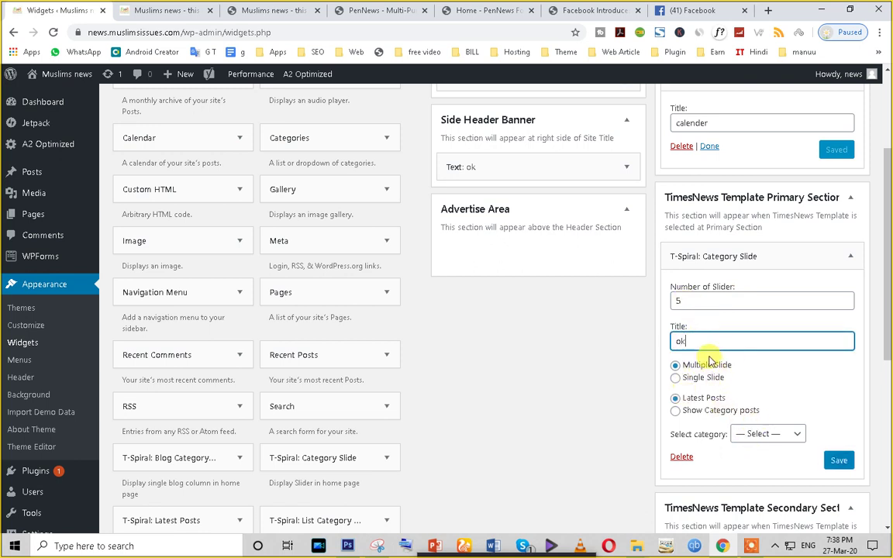
{"action": "type", "text": "test"}
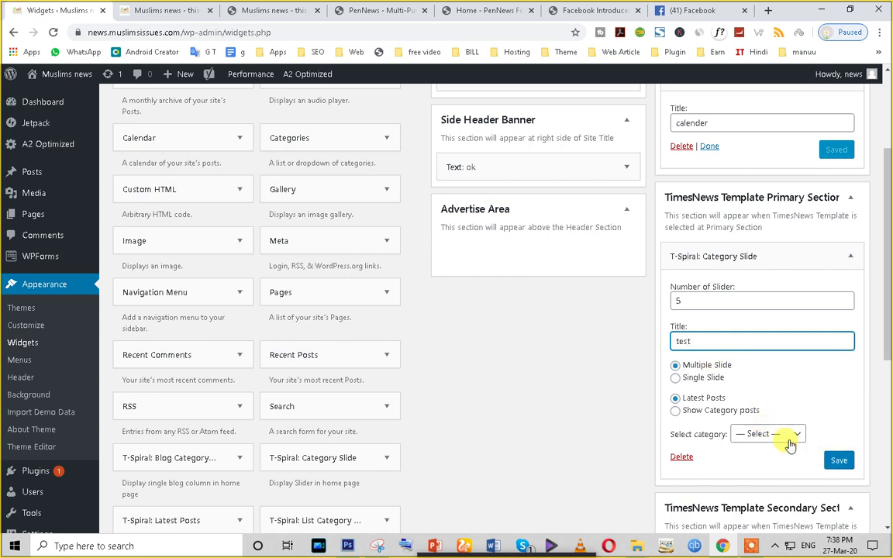
{"action": "left_click", "coordinate": [789, 435]}
{"action": "left_click", "coordinate": [828, 422]}
{"action": "left_click", "coordinate": [839, 461]}
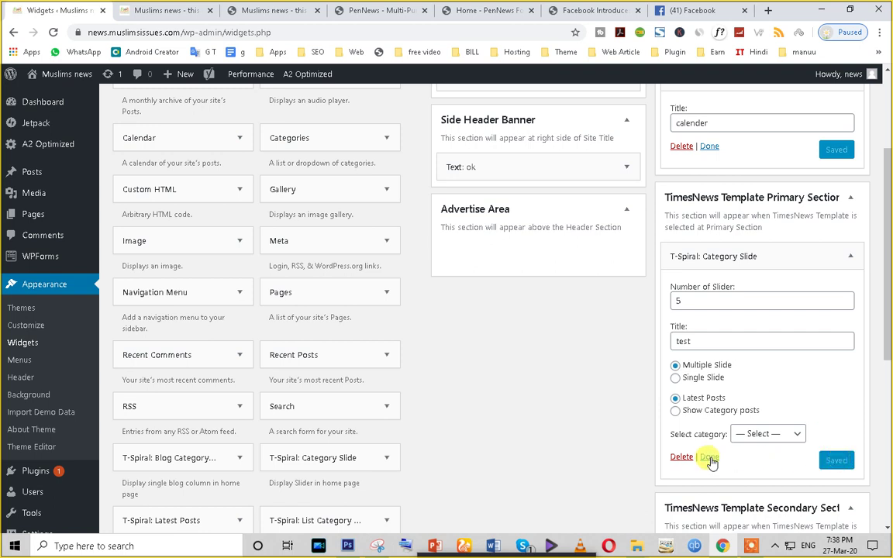
{"action": "left_click", "coordinate": [709, 458]}
Step: Reload the live home page and examine the sidebar there and in the article about the Kabul gurudwara attack
{"action": "left_click", "coordinate": [177, 10]}
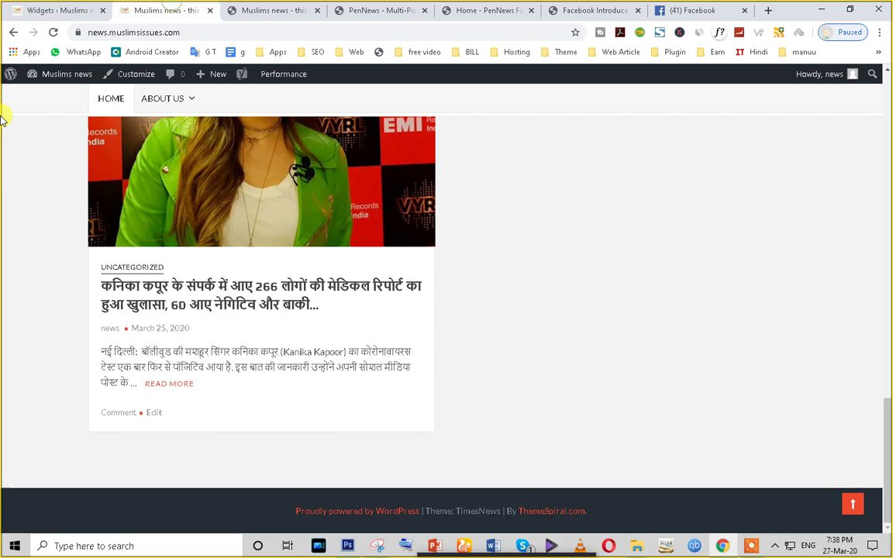
{"action": "left_click", "coordinate": [52, 34]}
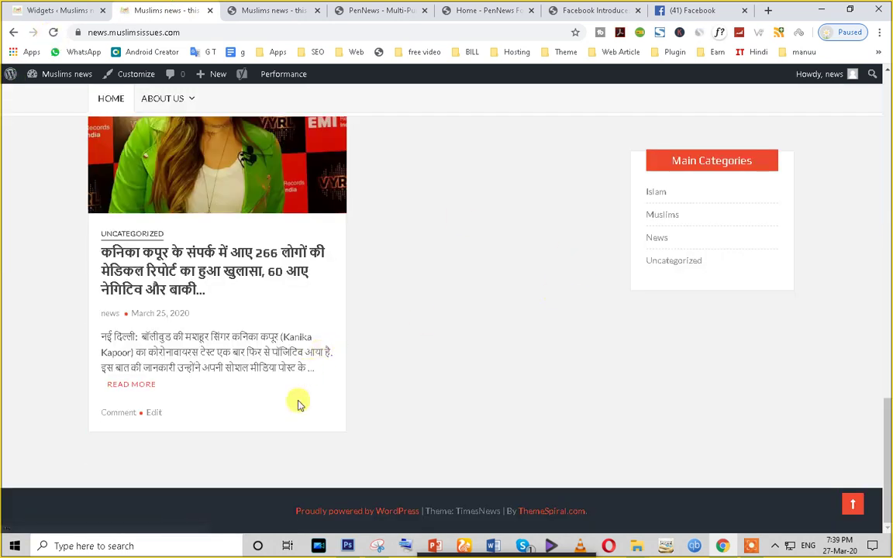
{"action": "scroll", "coordinate": [583, 413], "scroll_direction": "up", "scroll_amount": 4}
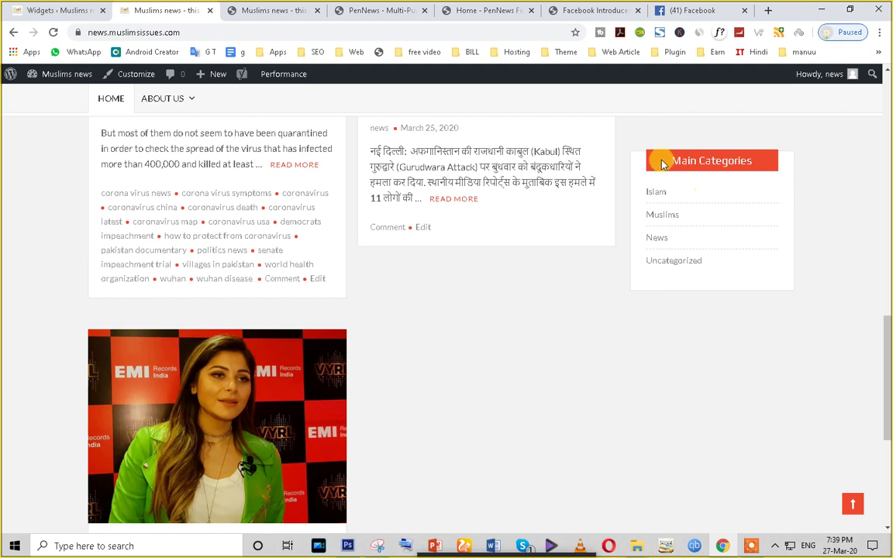
{"action": "scroll", "coordinate": [662, 219], "scroll_direction": "up", "scroll_amount": 5}
{"action": "left_click", "coordinate": [457, 339]}
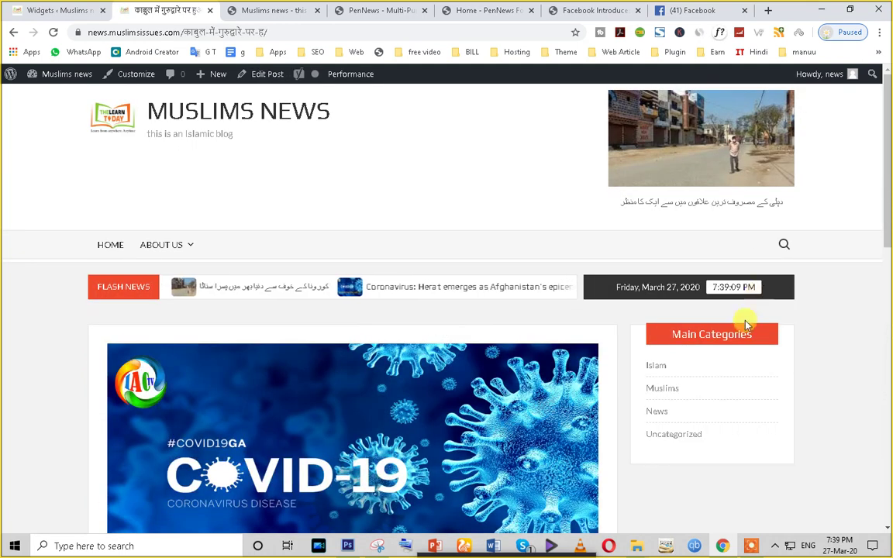
{"action": "scroll", "coordinate": [721, 369], "scroll_direction": "down", "scroll_amount": 2}
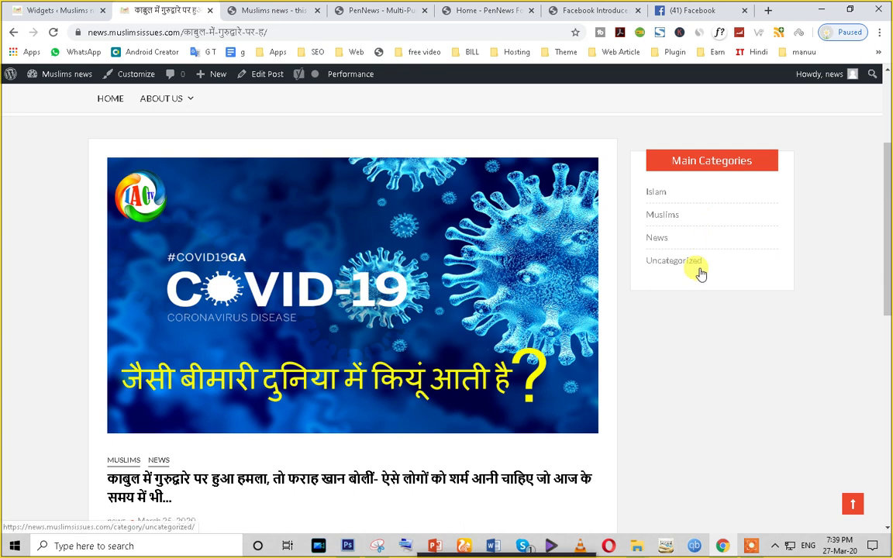
{"action": "scroll", "coordinate": [624, 434], "scroll_direction": "down", "scroll_amount": 4}
{"action": "scroll", "coordinate": [677, 269], "scroll_direction": "down", "scroll_amount": 4}
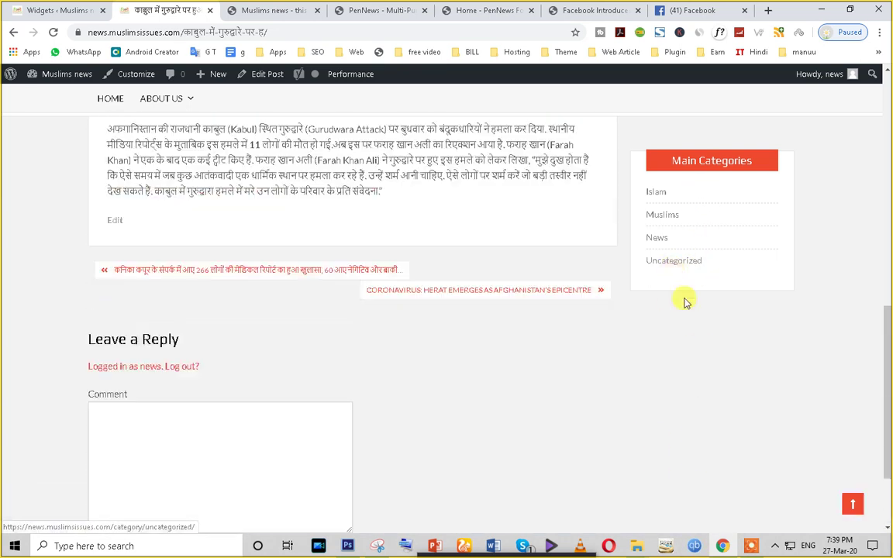
Step: Add an Archives widget titled "tesr" to the Sidebar, save and collapse it, and reload the live article to check its sidebar
{"action": "left_click", "coordinate": [28, 8]}
{"action": "scroll", "coordinate": [490, 399], "scroll_direction": "up", "scroll_amount": 2}
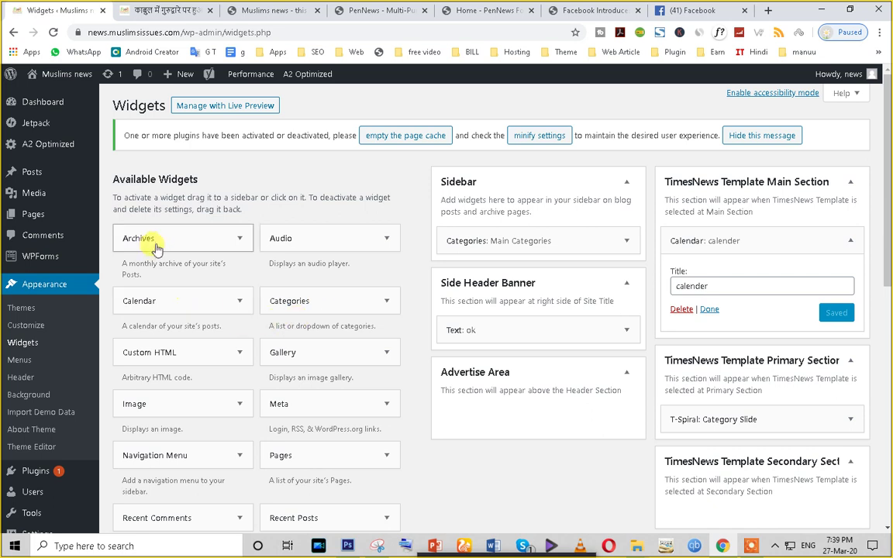
{"action": "left_click_drag", "start_coordinate": [159, 239], "coordinate": [515, 278]}
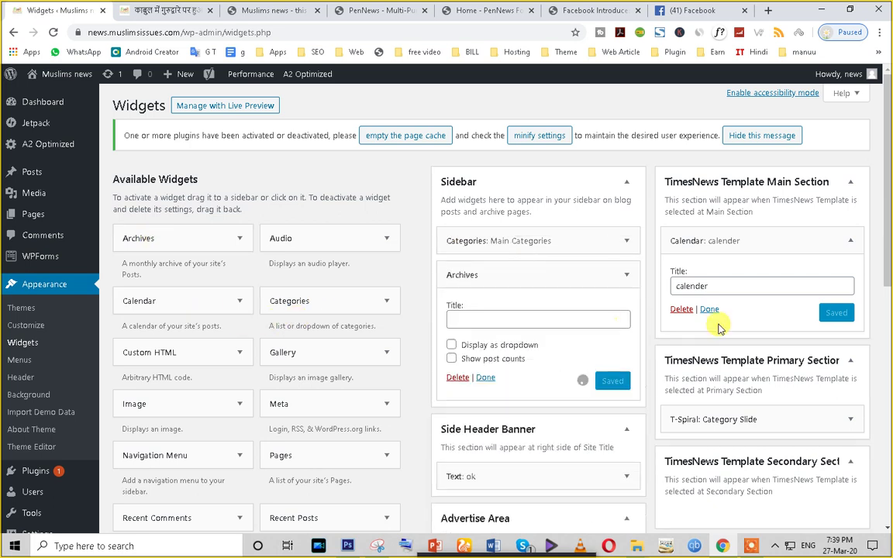
{"action": "left_click", "coordinate": [473, 320]}
{"action": "type", "text": "t"}
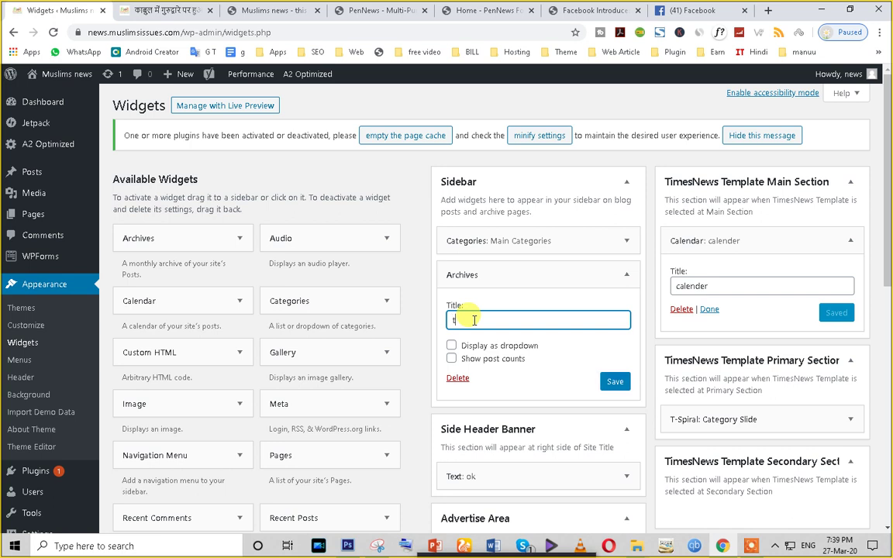
{"action": "type", "text": "esr"}
{"action": "left_click", "coordinate": [615, 382]}
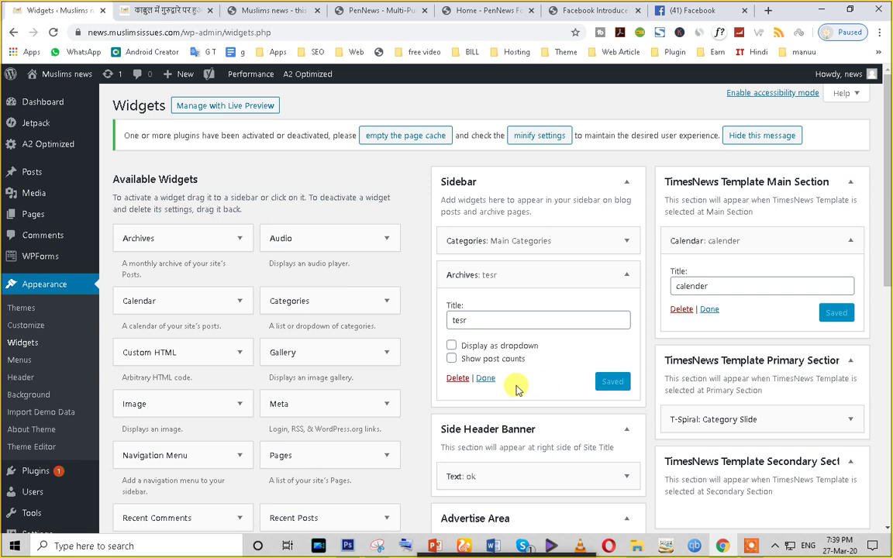
{"action": "left_click", "coordinate": [485, 378]}
{"action": "left_click", "coordinate": [155, 9]}
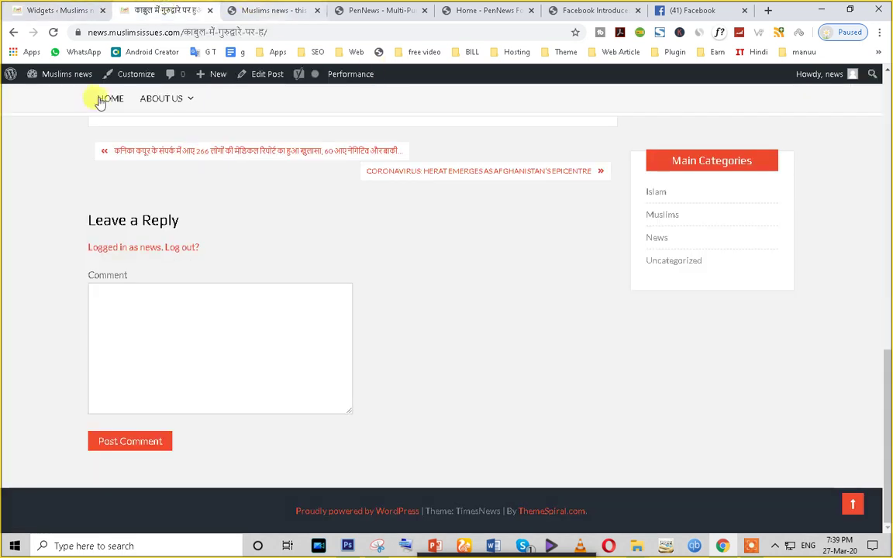
{"action": "left_click", "coordinate": [52, 33]}
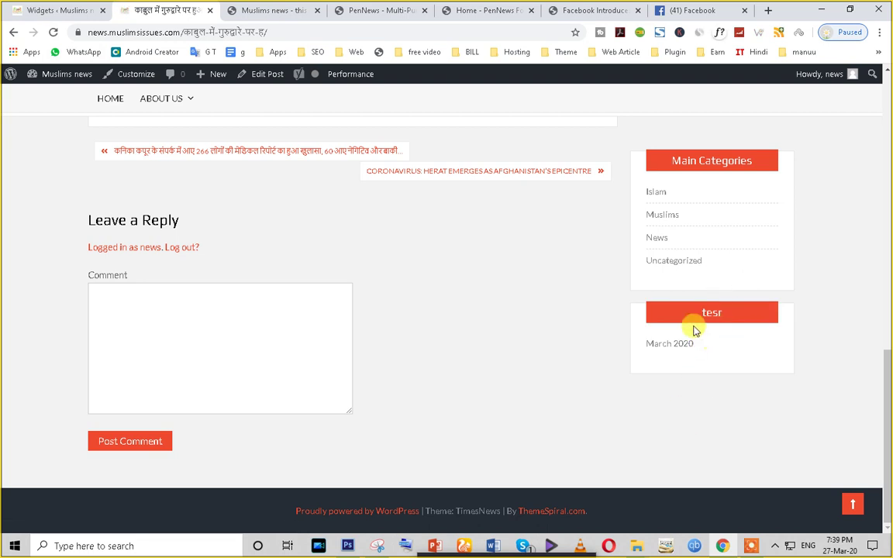
Step: Back on the widgets page, collapse the Calendar widget in the TimesNews Template Main Section
{"action": "left_click", "coordinate": [54, 10]}
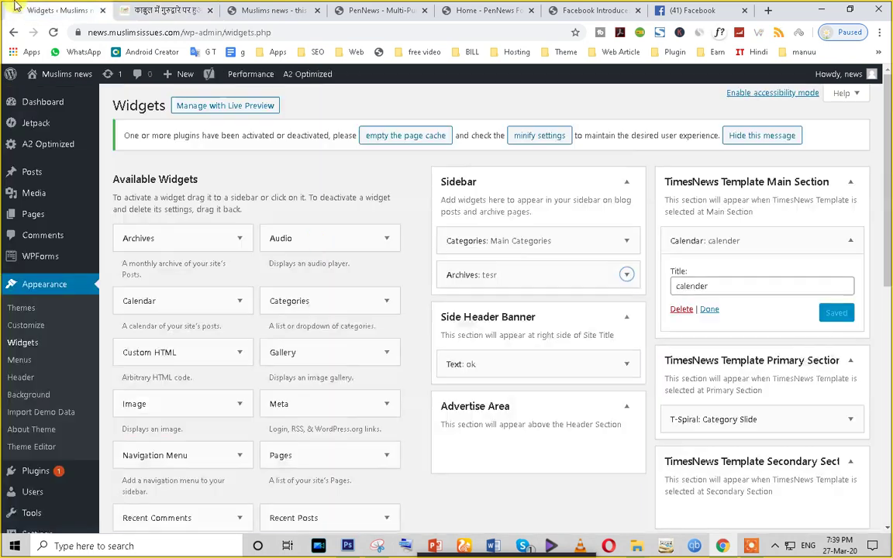
{"action": "scroll", "coordinate": [519, 429], "scroll_direction": "down", "scroll_amount": 1}
{"action": "left_click", "coordinate": [708, 247]}
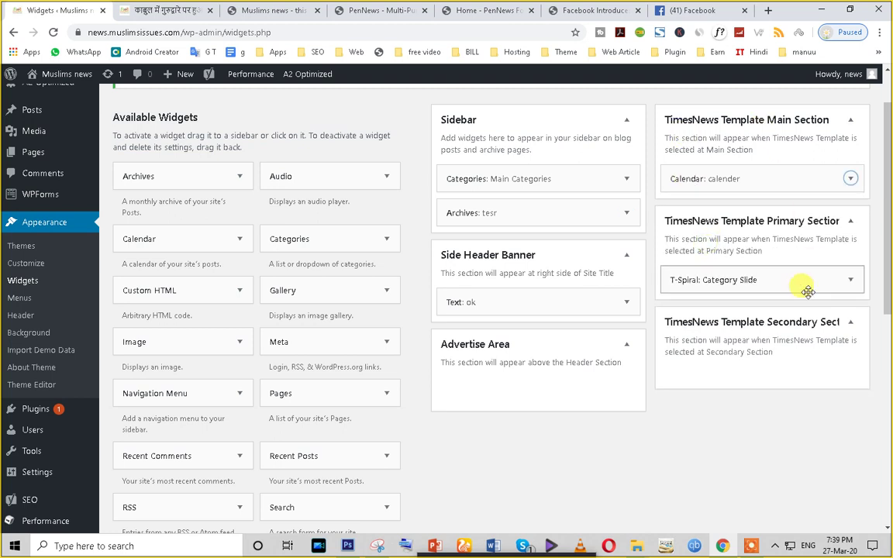
{"action": "scroll", "coordinate": [807, 259], "scroll_direction": "up", "scroll_amount": 1}
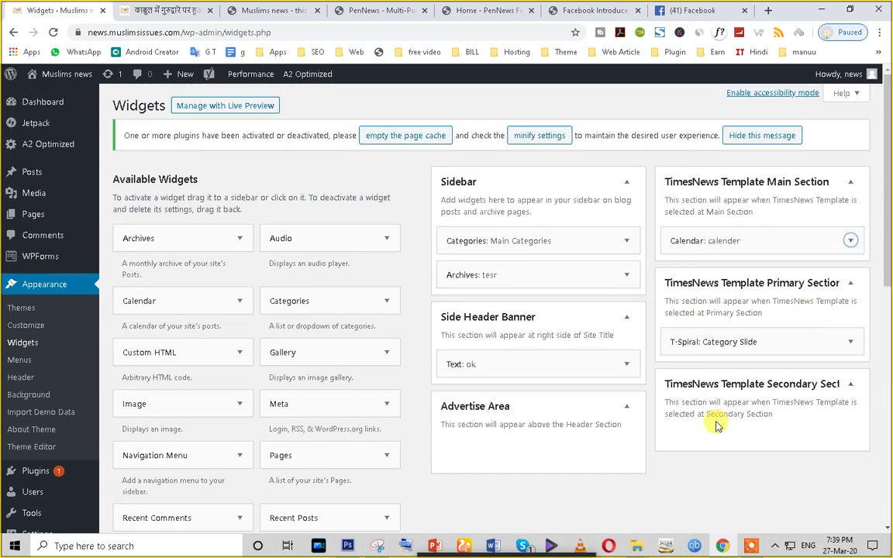
{"action": "scroll", "coordinate": [715, 422], "scroll_direction": "down", "scroll_amount": 1}
Step: Reload the live article, open the site's home page from it and examine the header, posts and sidebar there
{"action": "left_click", "coordinate": [165, 10]}
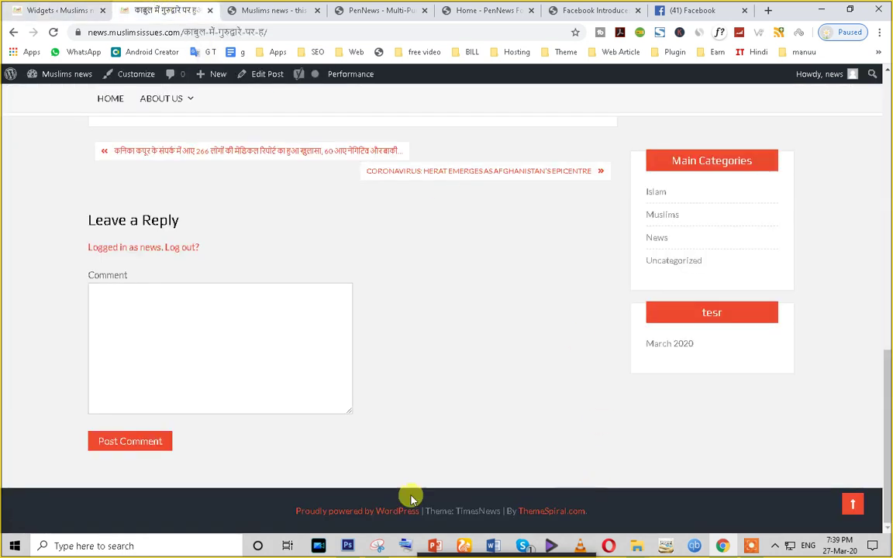
{"action": "left_click", "coordinate": [52, 35]}
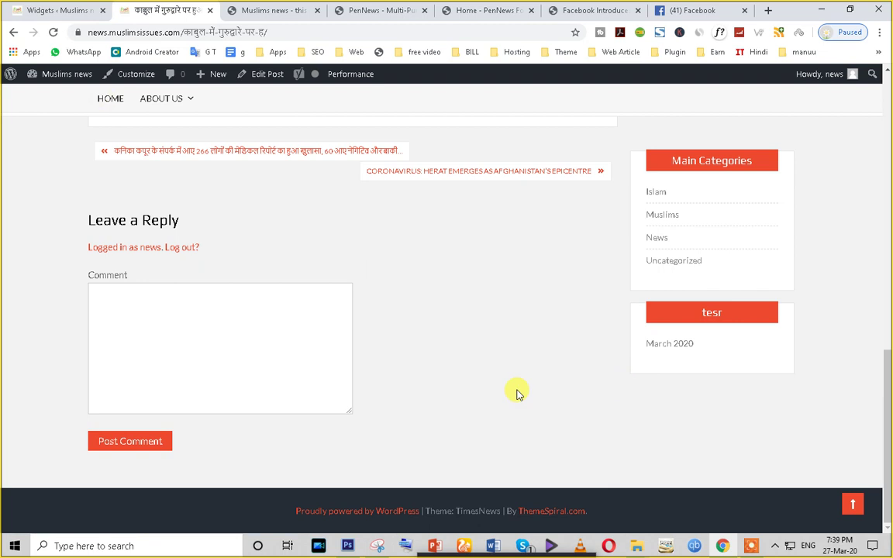
{"action": "scroll", "coordinate": [453, 383], "scroll_direction": "up", "scroll_amount": 15}
{"action": "left_click", "coordinate": [111, 118]}
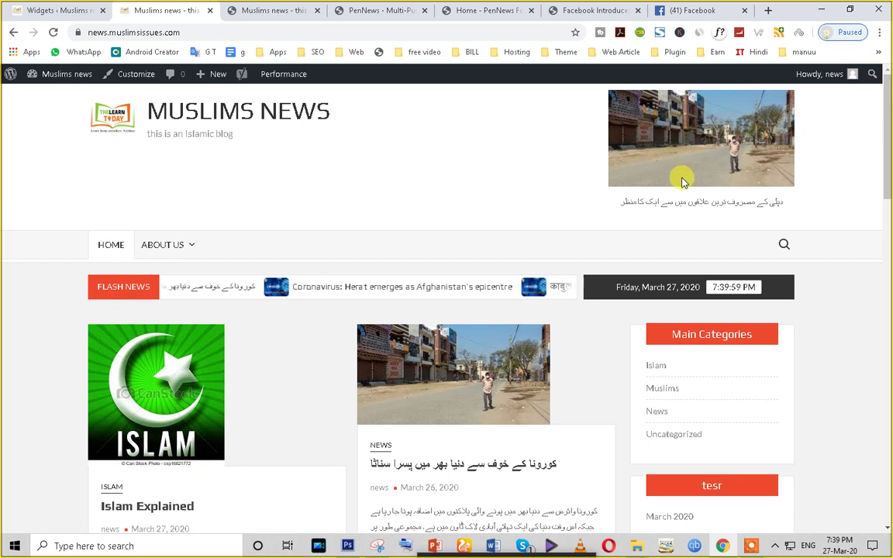
{"action": "scroll", "coordinate": [650, 419], "scroll_direction": "down", "scroll_amount": 2}
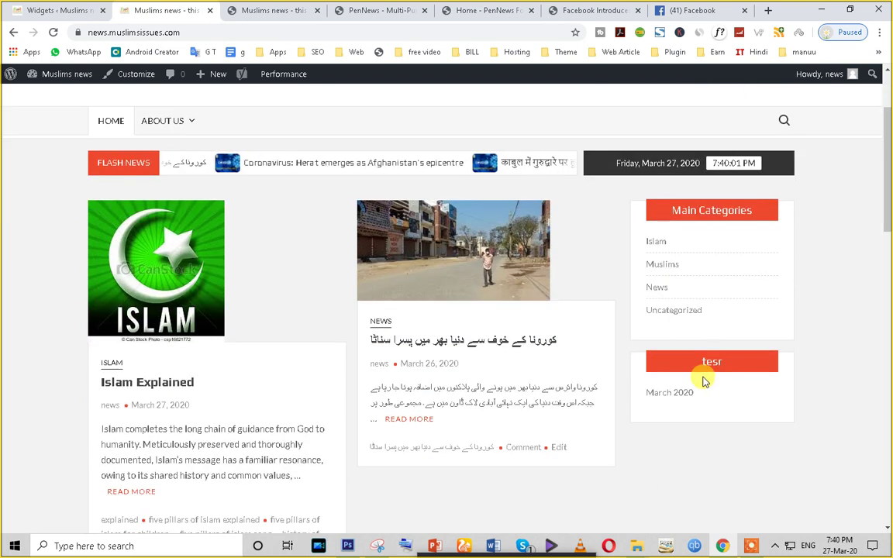
{"action": "scroll", "coordinate": [622, 343], "scroll_direction": "down", "scroll_amount": 3}
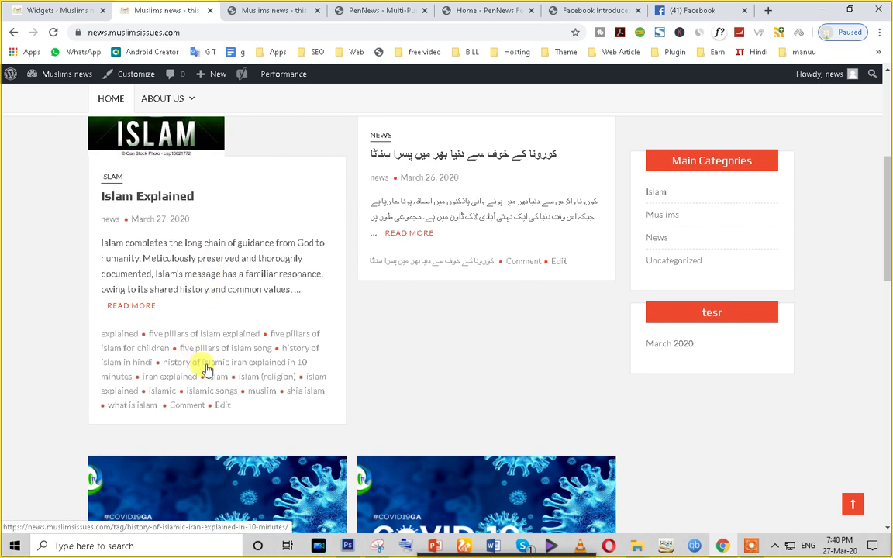
{"action": "scroll", "coordinate": [549, 319], "scroll_direction": "up", "scroll_amount": 4}
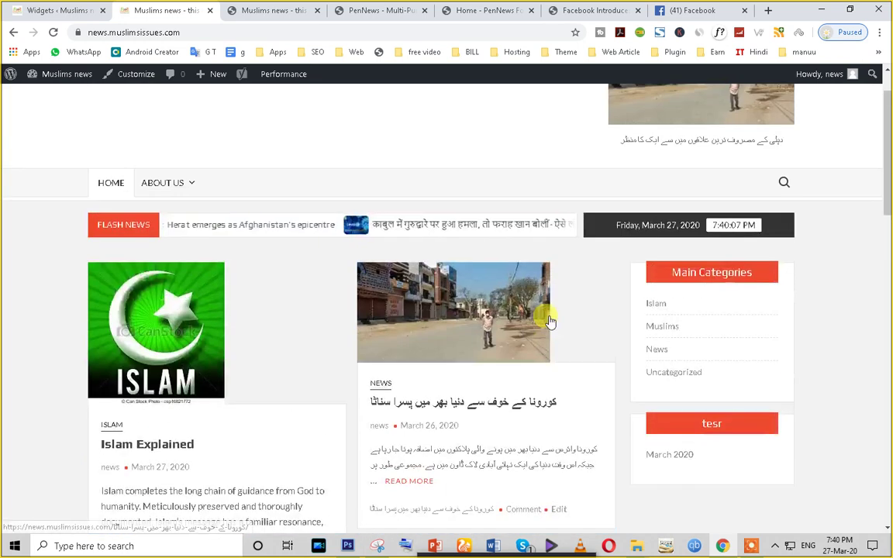
Step: Open the installed themes page and compare the TimesNews preview with the live home page
{"action": "left_click", "coordinate": [61, 10]}
{"action": "scroll", "coordinate": [492, 408], "scroll_direction": "up", "scroll_amount": 2}
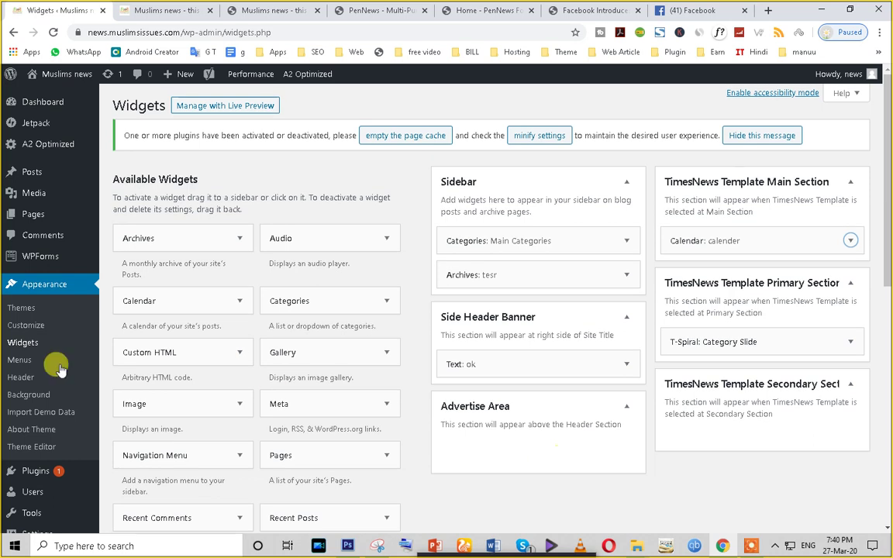
{"action": "left_click", "coordinate": [38, 308]}
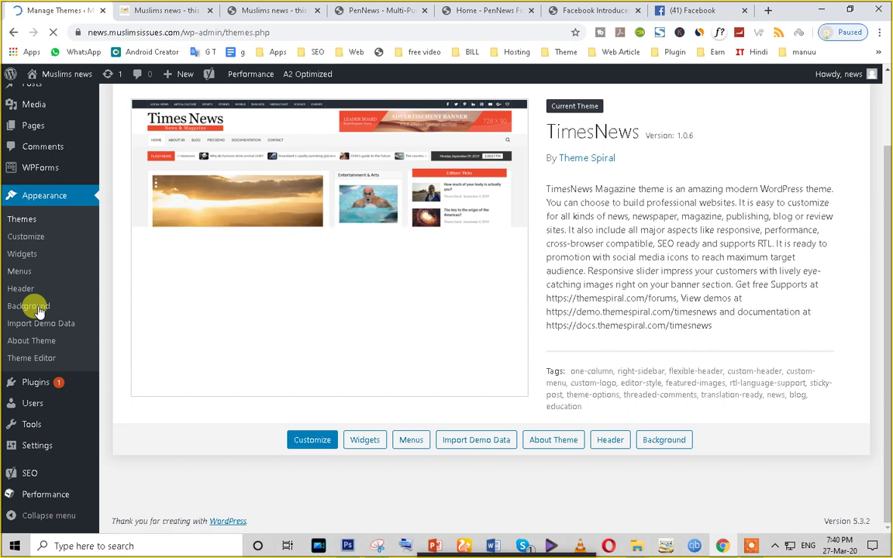
{"action": "scroll", "coordinate": [338, 184], "scroll_direction": "up", "scroll_amount": 1}
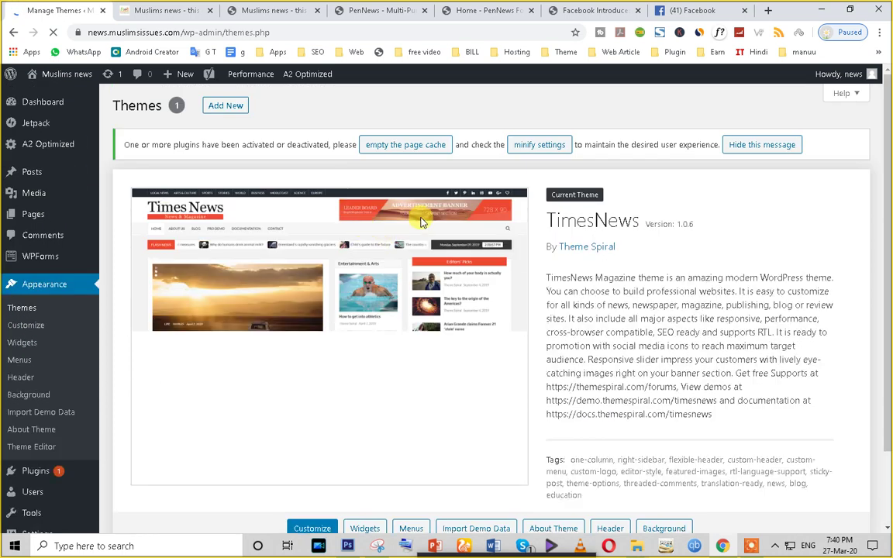
{"action": "left_click", "coordinate": [188, 7]}
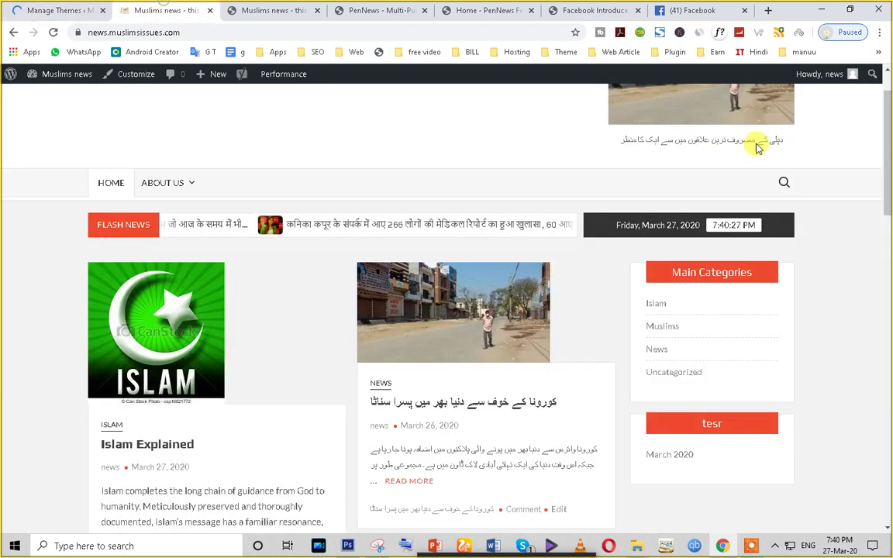
{"action": "left_click", "coordinate": [35, 10]}
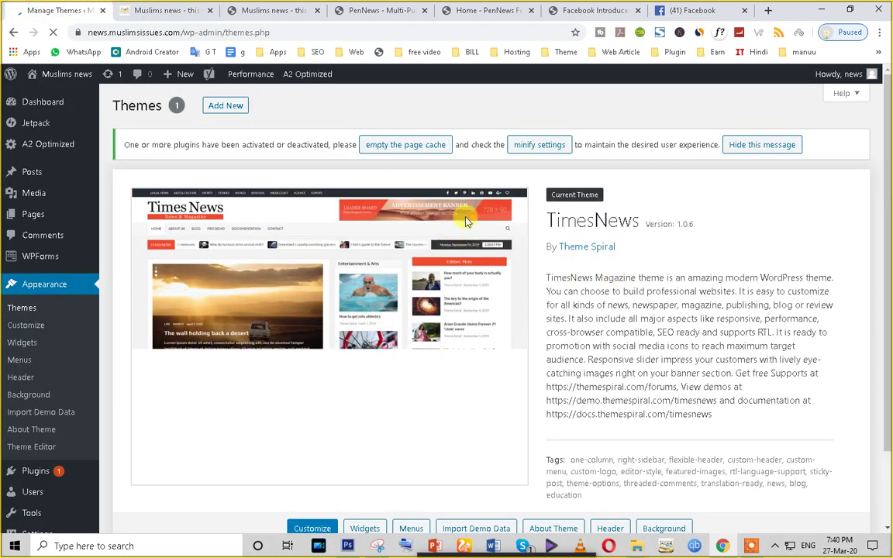
{"action": "left_click", "coordinate": [151, 8]}
{"action": "left_click", "coordinate": [58, 10]}
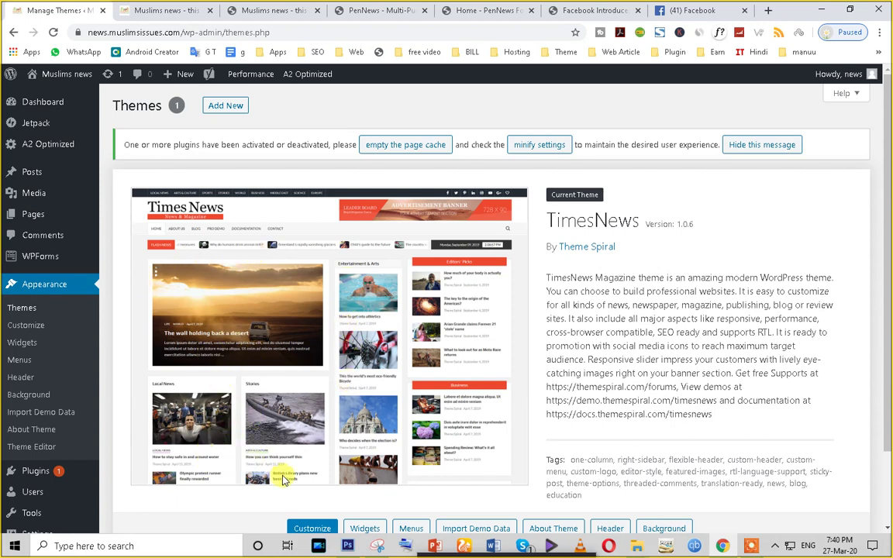
Step: Reload the live home page and examine the layout of its post grid beside the sidebar
{"action": "left_click", "coordinate": [163, 10]}
{"action": "scroll", "coordinate": [391, 339], "scroll_direction": "down", "scroll_amount": 3}
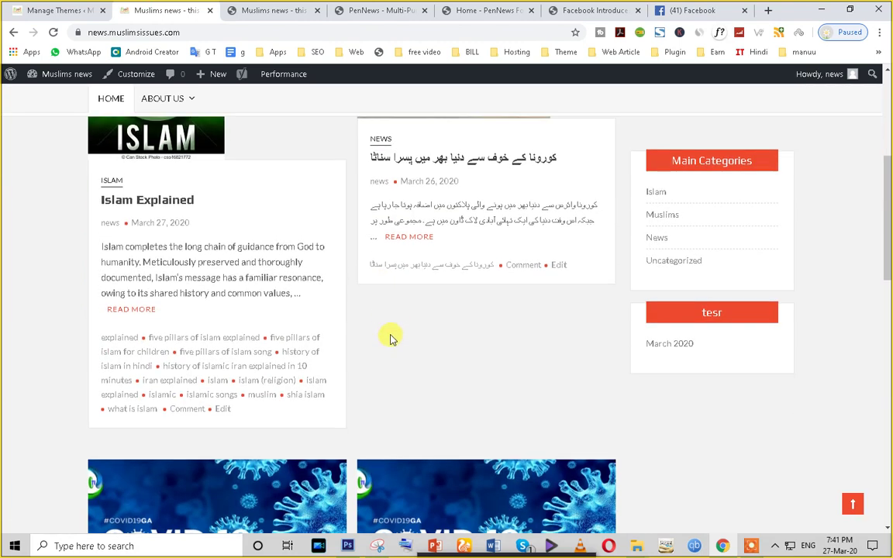
{"action": "scroll", "coordinate": [388, 339], "scroll_direction": "up", "scroll_amount": 4}
{"action": "scroll", "coordinate": [276, 299], "scroll_direction": "down", "scroll_amount": 3}
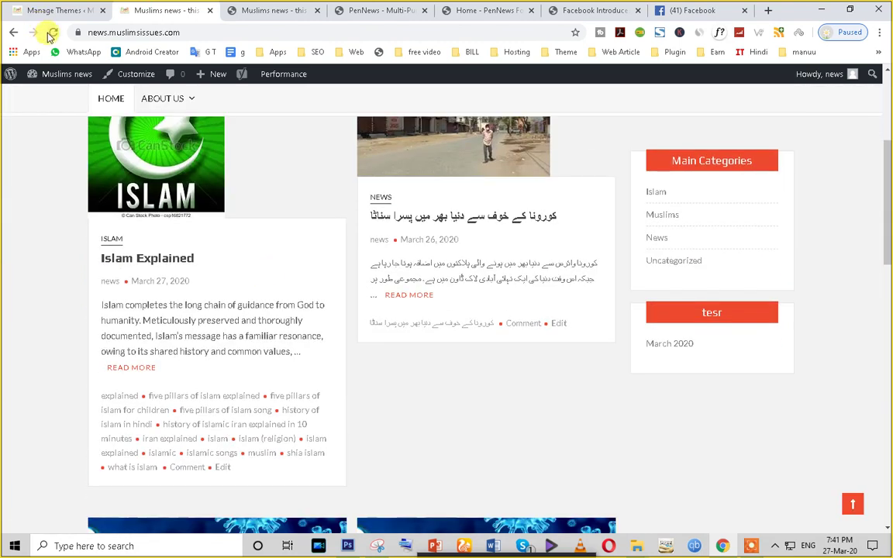
{"action": "left_click", "coordinate": [49, 33]}
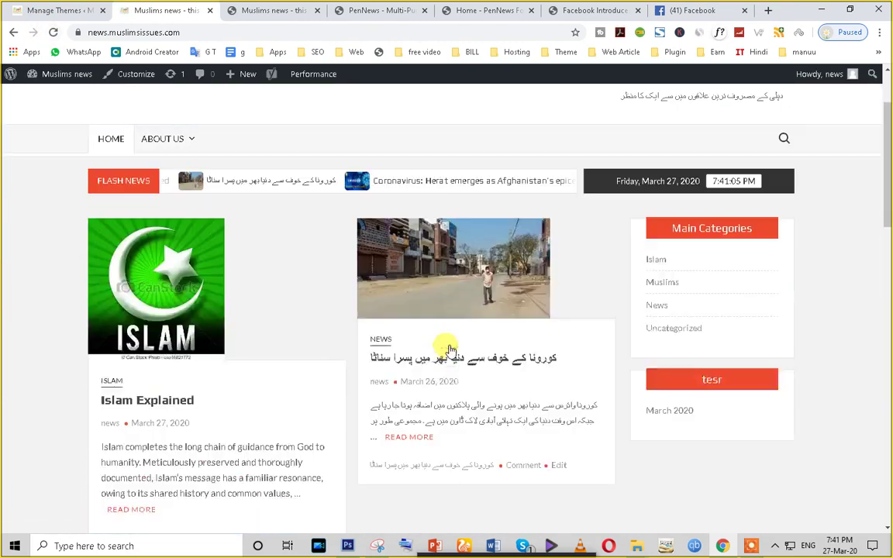
{"action": "scroll", "coordinate": [460, 389], "scroll_direction": "down", "scroll_amount": 6}
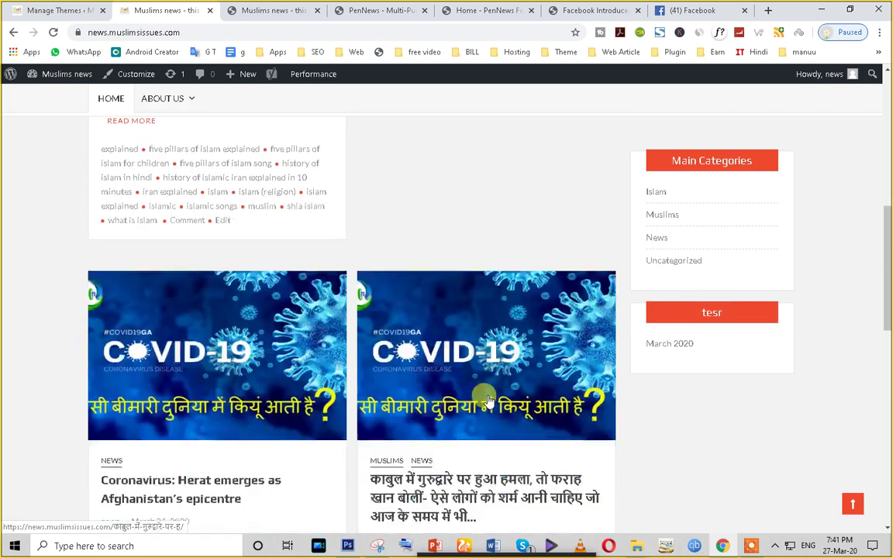
{"action": "scroll", "coordinate": [402, 248], "scroll_direction": "down", "scroll_amount": 2}
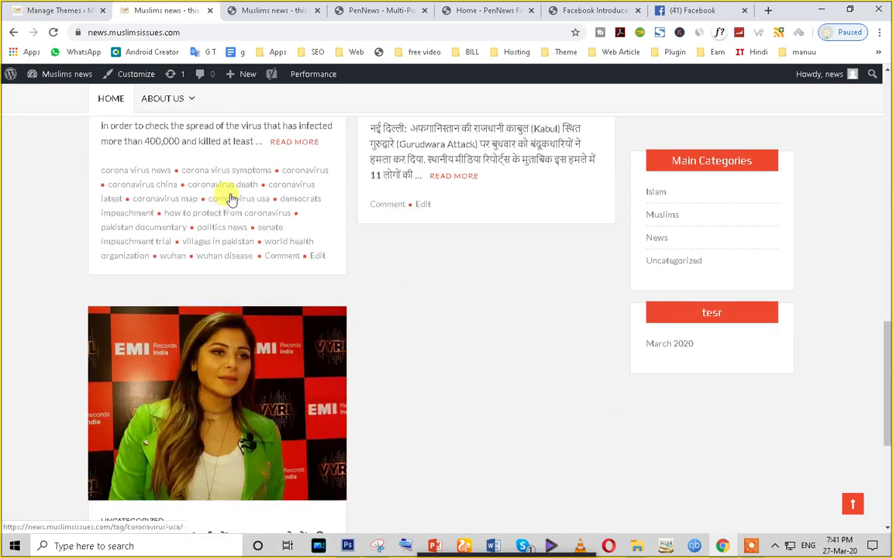
{"action": "scroll", "coordinate": [231, 198], "scroll_direction": "up", "scroll_amount": 9}
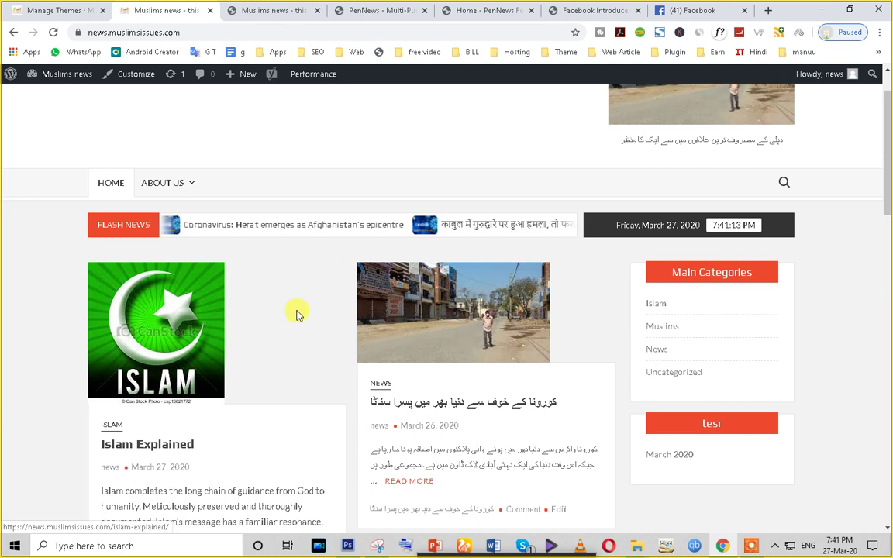
{"action": "scroll", "coordinate": [454, 259], "scroll_direction": "down", "scroll_amount": 3}
{"action": "scroll", "coordinate": [407, 232], "scroll_direction": "down", "scroll_amount": 8}
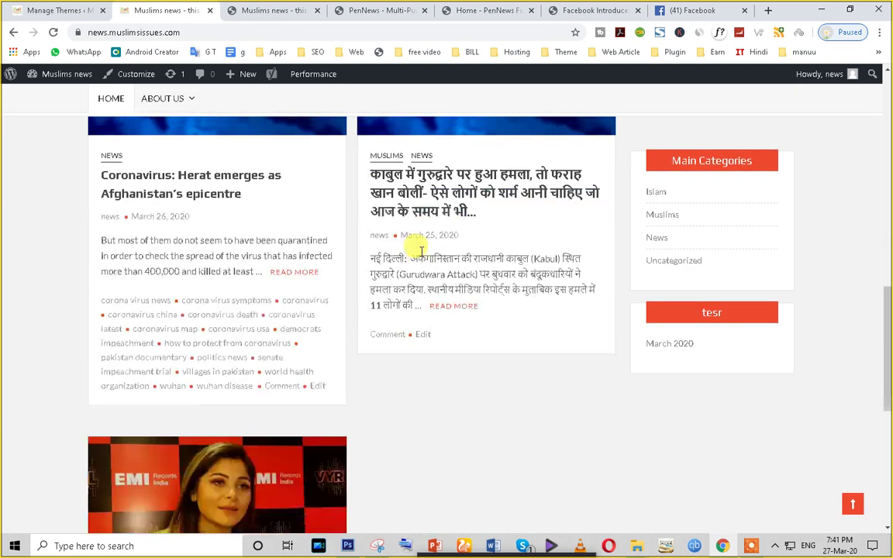
{"action": "scroll", "coordinate": [415, 246], "scroll_direction": "up", "scroll_amount": 3}
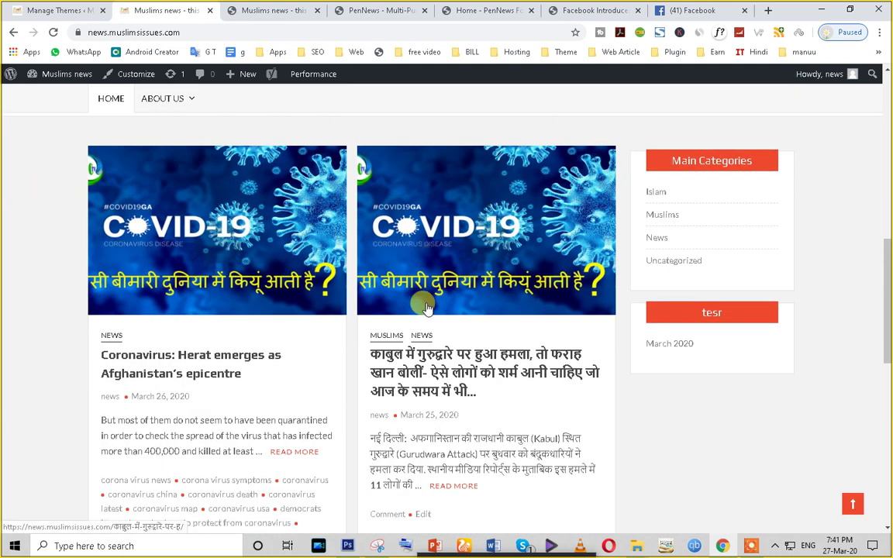
{"action": "scroll", "coordinate": [422, 303], "scroll_direction": "down", "scroll_amount": 2}
{"action": "scroll", "coordinate": [379, 299], "scroll_direction": "down", "scroll_amount": 1}
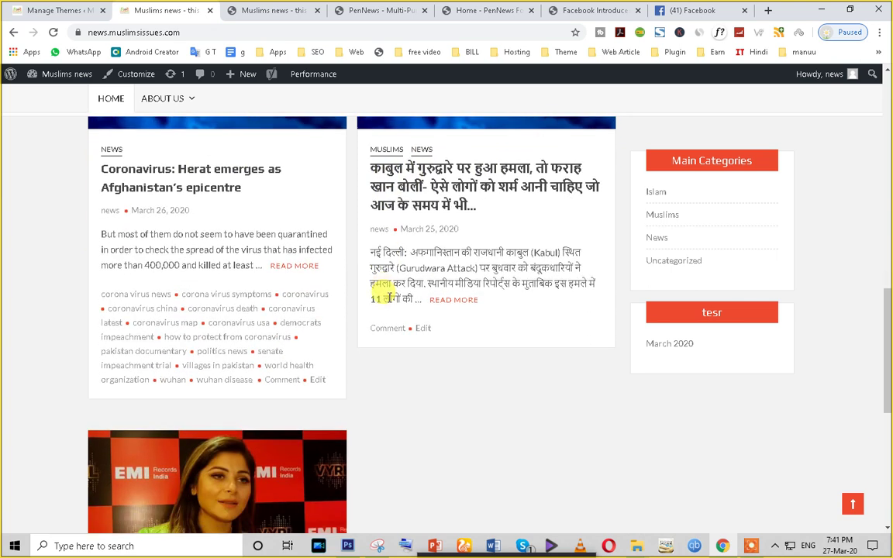
{"action": "scroll", "coordinate": [295, 407], "scroll_direction": "down", "scroll_amount": 1}
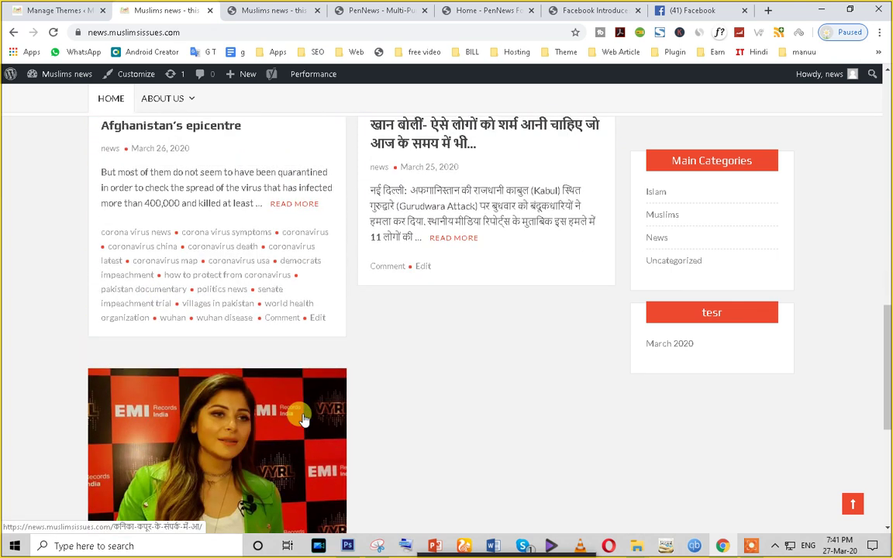
Step: Back on the installed themes page, start adding a new theme and show the form for uploading a theme zip
{"action": "key", "text": "ctrl+shift+Tab"}
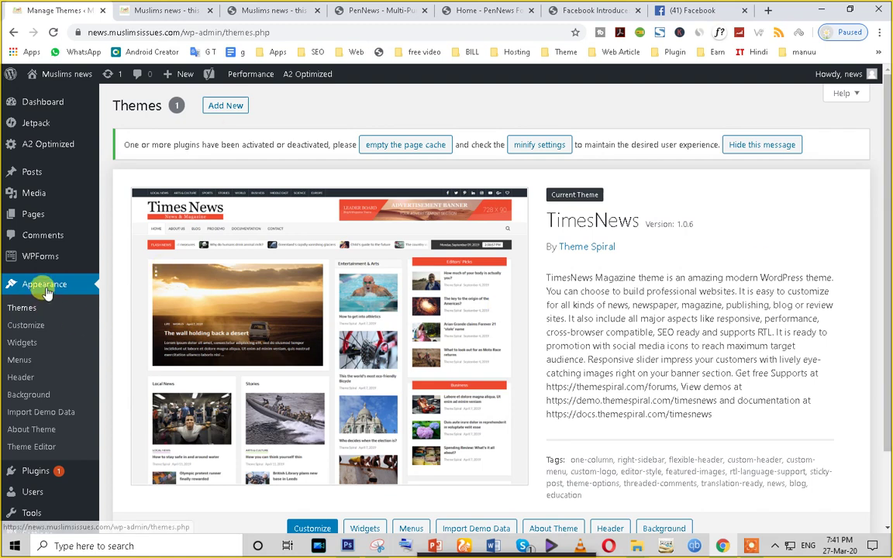
{"action": "left_click", "coordinate": [214, 108]}
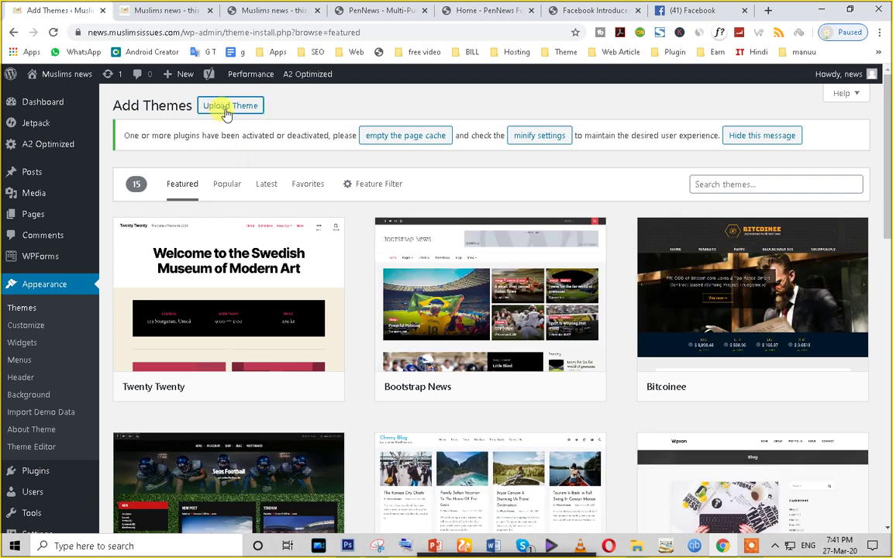
{"action": "left_click", "coordinate": [226, 113]}
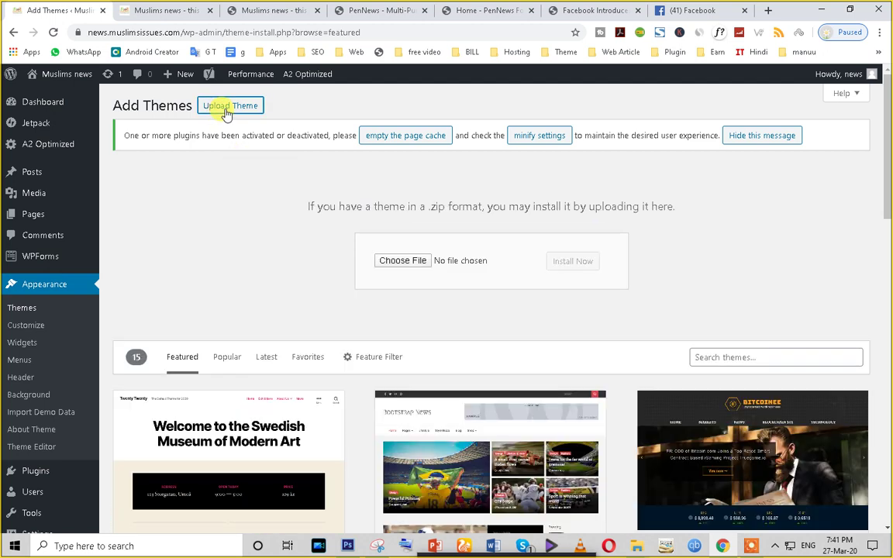
Step: Choose the themeforest-20822517 pennew WordPress theme zip from the Web > PenNews Theme folder on drive D and install it
{"action": "left_click", "coordinate": [397, 262]}
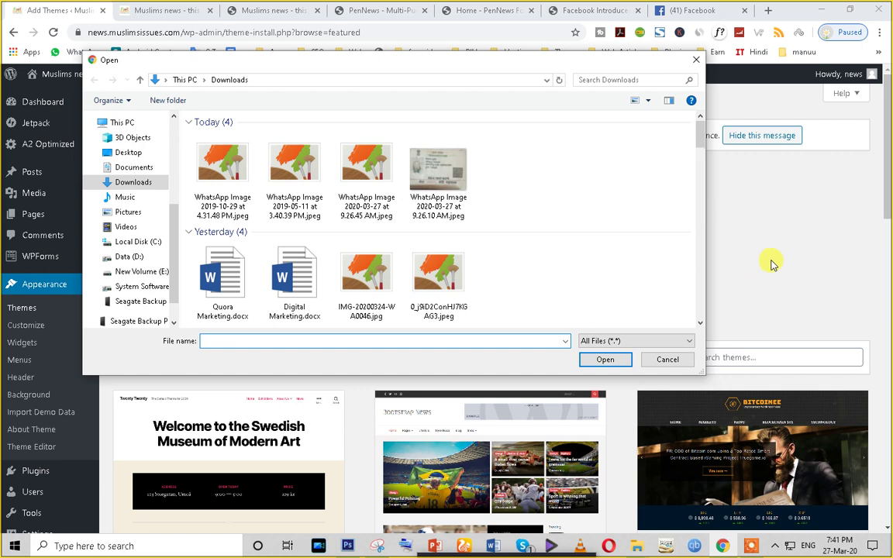
{"action": "left_click", "coordinate": [143, 256]}
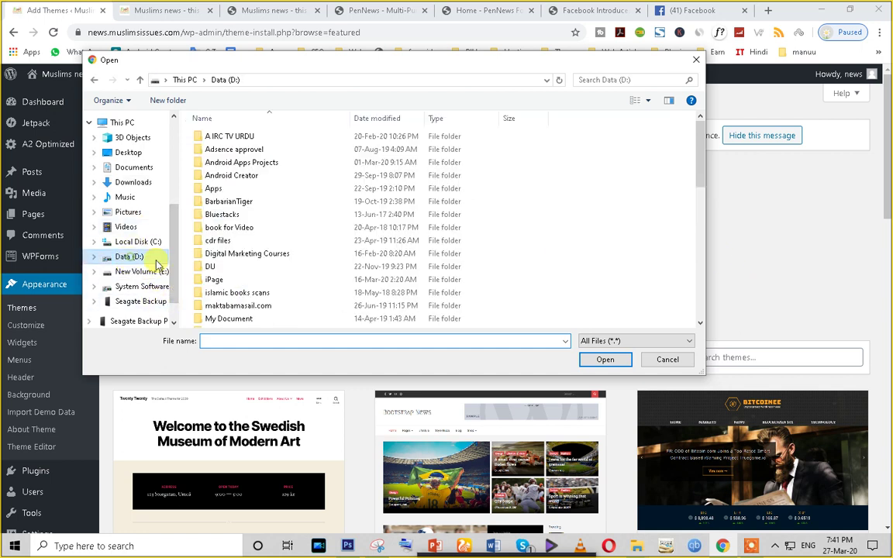
{"action": "scroll", "coordinate": [366, 250], "scroll_direction": "down", "scroll_amount": 4}
{"action": "scroll", "coordinate": [310, 314], "scroll_direction": "down", "scroll_amount": 1}
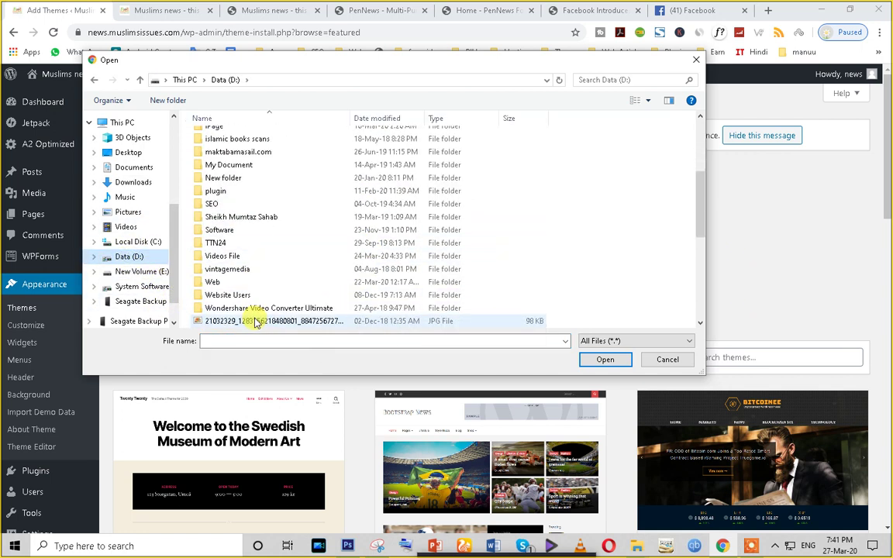
{"action": "double_click", "coordinate": [225, 282]}
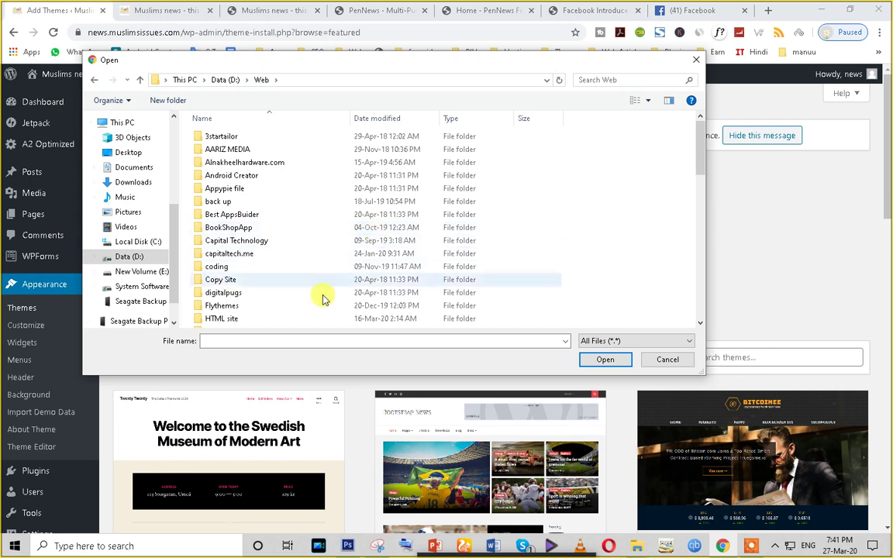
{"action": "scroll", "coordinate": [322, 306], "scroll_direction": "down", "scroll_amount": 1}
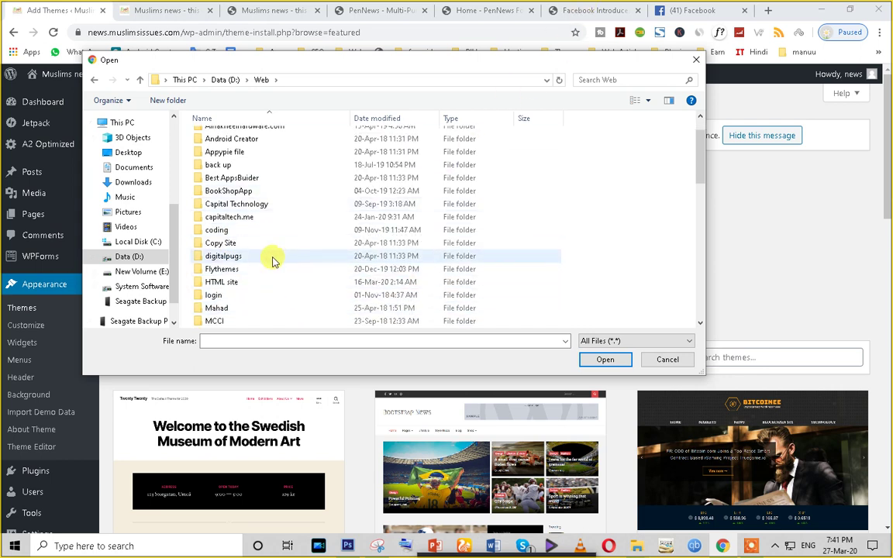
{"action": "scroll", "coordinate": [272, 260], "scroll_direction": "down", "scroll_amount": 3}
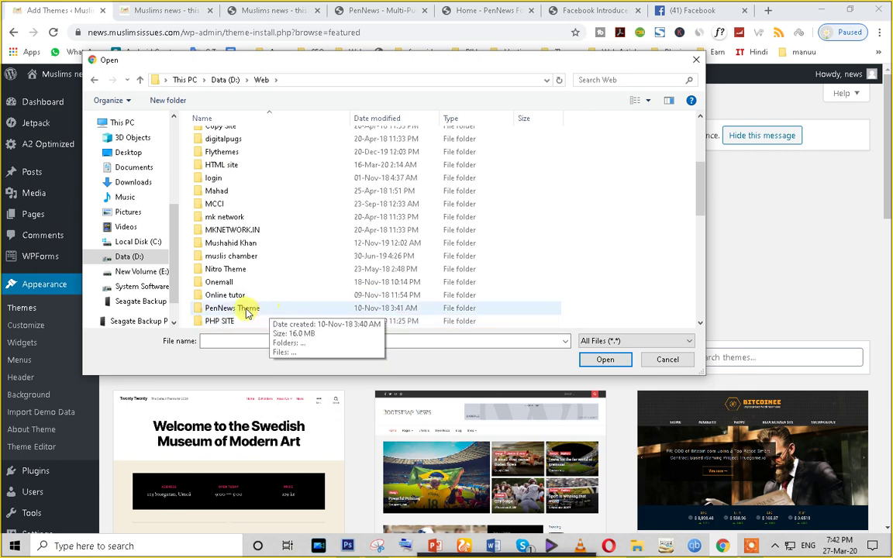
{"action": "double_click", "coordinate": [232, 307]}
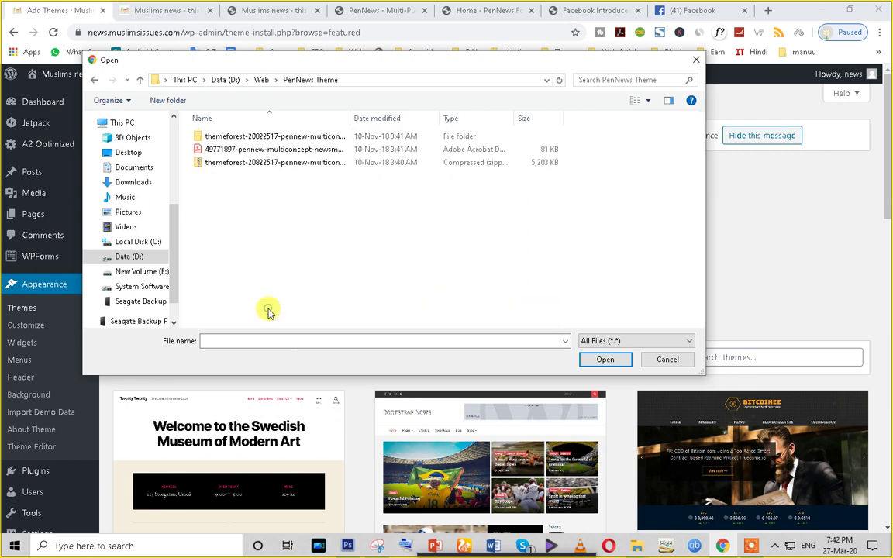
{"action": "left_click", "coordinate": [222, 164]}
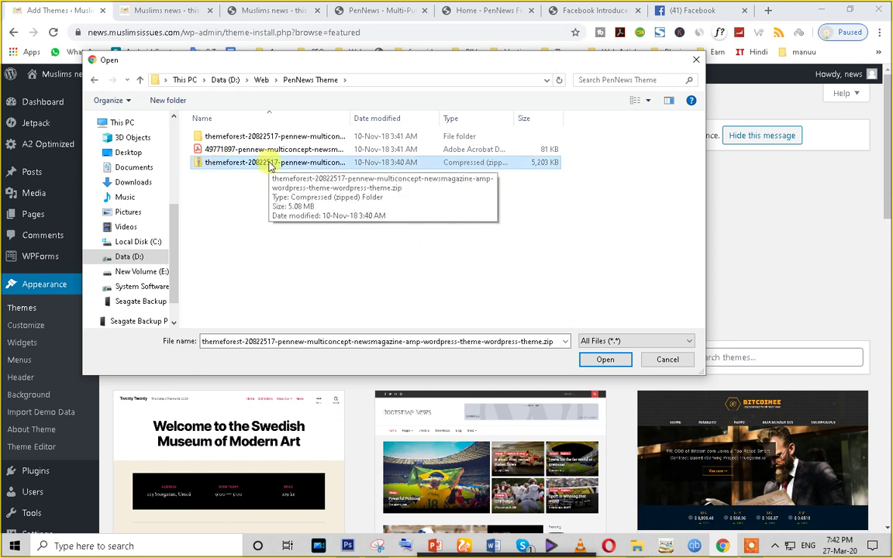
{"action": "left_click", "coordinate": [599, 359]}
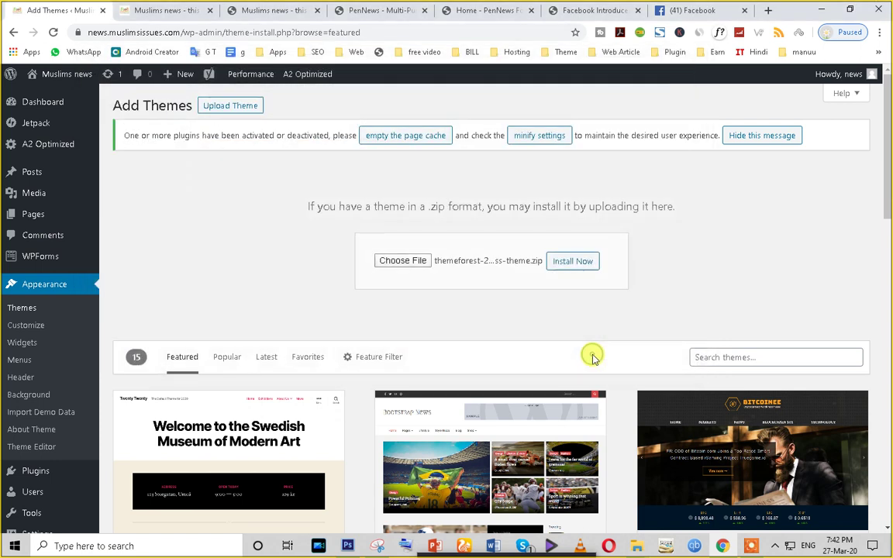
{"action": "left_click", "coordinate": [565, 263]}
Step: While the theme installs, examine the SEO Journal demo article's header, body text and sidebars
{"action": "left_click", "coordinate": [592, 10]}
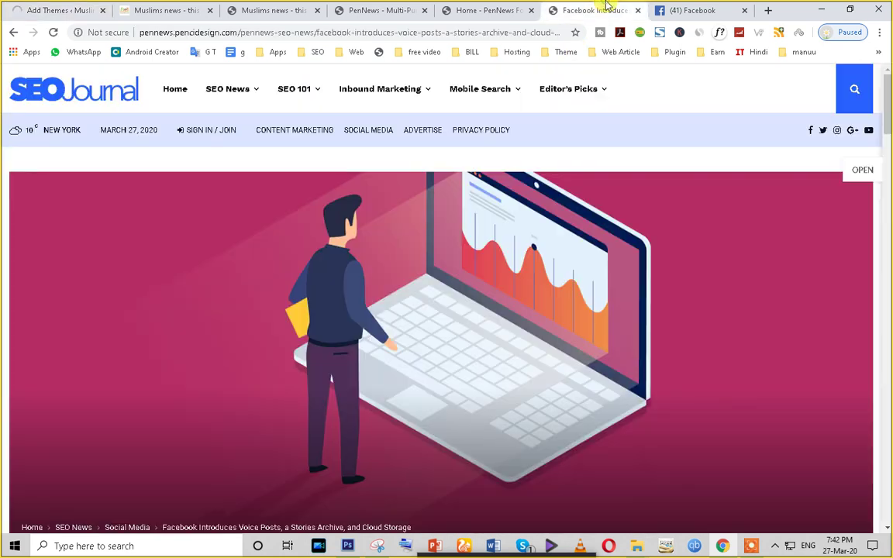
{"action": "scroll", "coordinate": [668, 281], "scroll_direction": "down", "scroll_amount": 4}
{"action": "scroll", "coordinate": [587, 301], "scroll_direction": "down", "scroll_amount": 3}
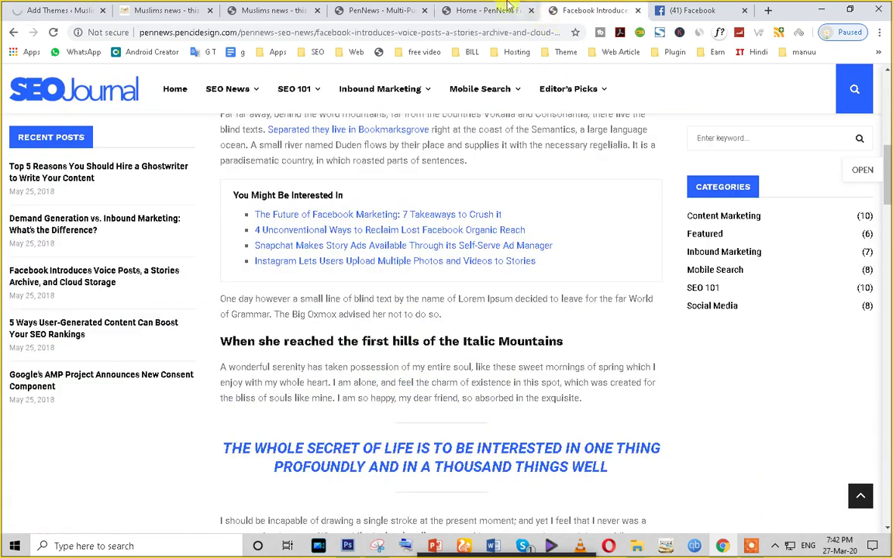
Step: Browse the News/Magazine demos in the PenNews theme preview through to the last row
{"action": "left_click", "coordinate": [489, 10]}
{"action": "left_click", "coordinate": [358, 8]}
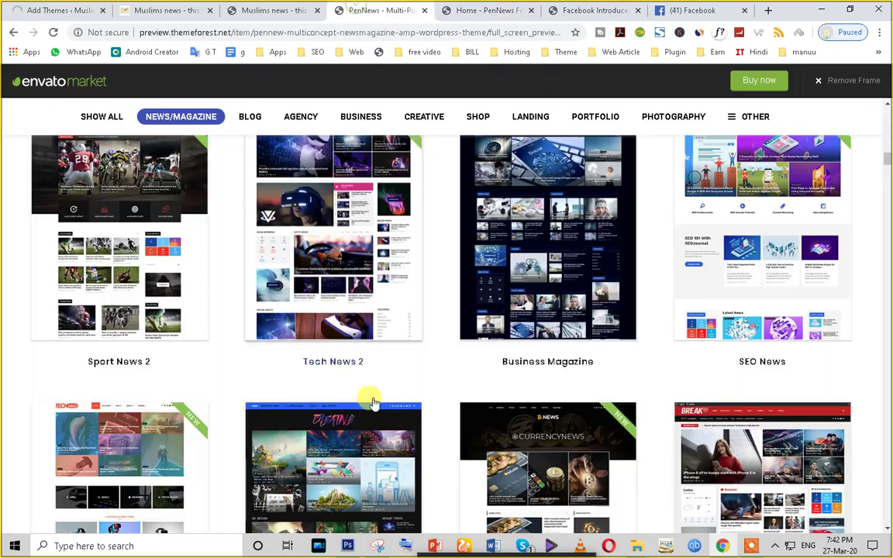
{"action": "scroll", "coordinate": [369, 393], "scroll_direction": "up", "scroll_amount": 10}
{"action": "scroll", "coordinate": [370, 397], "scroll_direction": "down", "scroll_amount": 3}
{"action": "scroll", "coordinate": [372, 401], "scroll_direction": "down", "scroll_amount": 20}
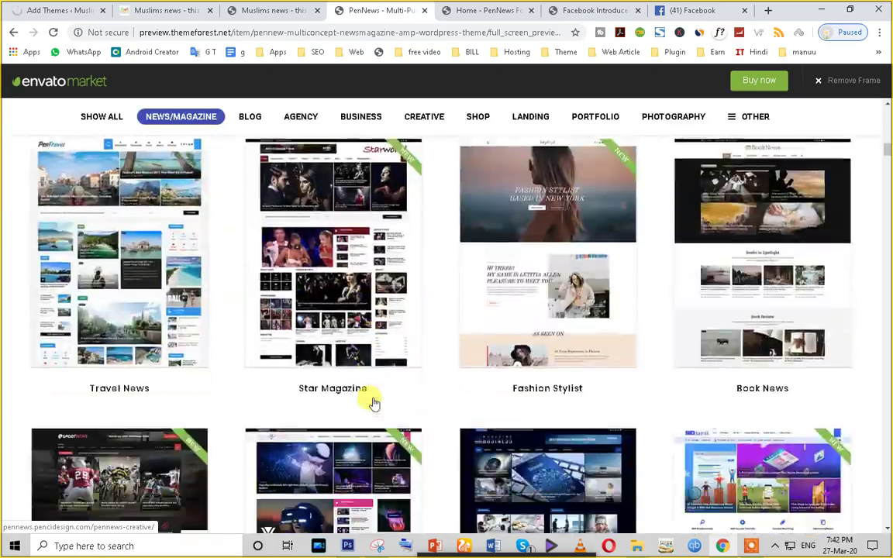
{"action": "scroll", "coordinate": [373, 403], "scroll_direction": "down", "scroll_amount": 20}
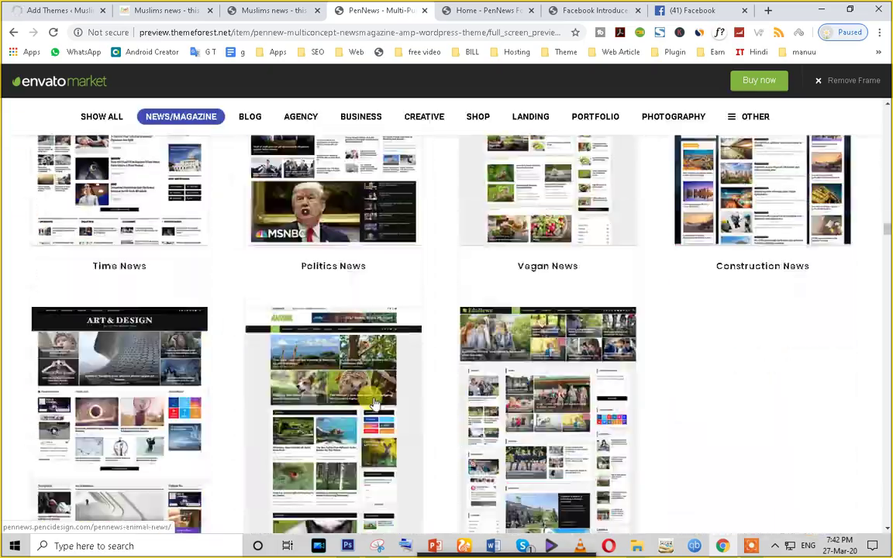
{"action": "scroll", "coordinate": [374, 403], "scroll_direction": "up", "scroll_amount": 3}
{"action": "scroll", "coordinate": [374, 403], "scroll_direction": "up", "scroll_amount": 10}
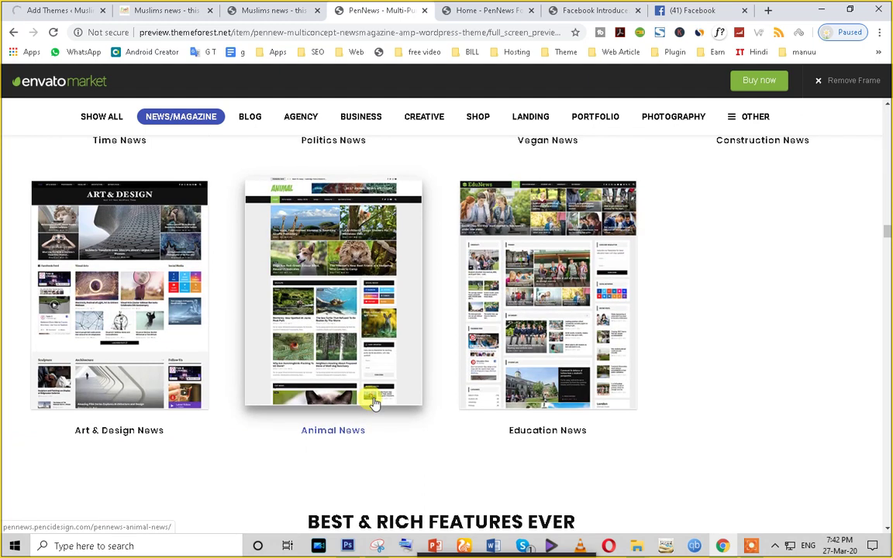
Step: Open the Education News demo from the PenNews preview and check on its loading page
{"action": "left_click", "coordinate": [543, 333]}
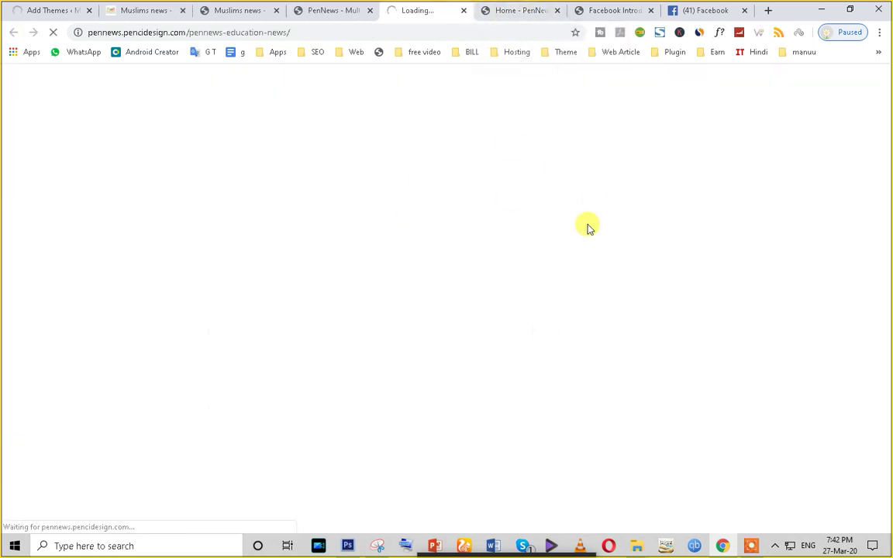
{"action": "left_click", "coordinate": [196, 33]}
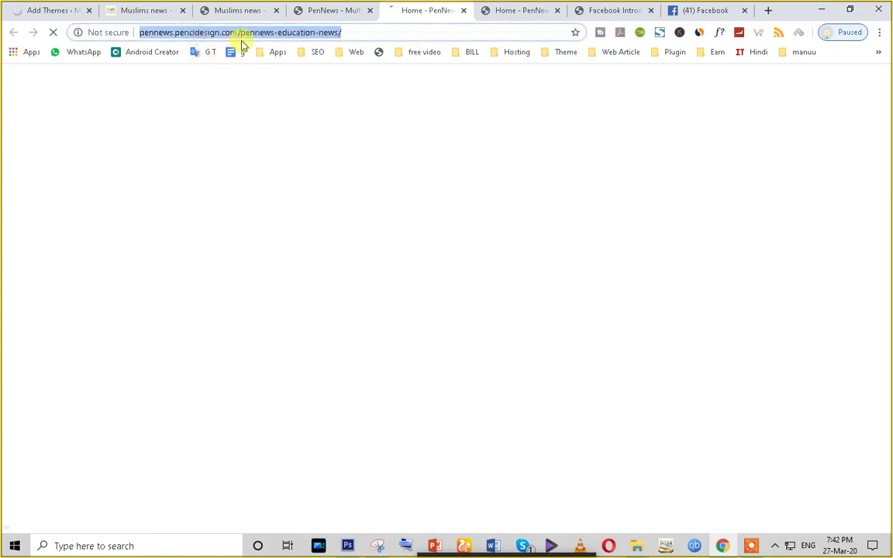
{"action": "left_click", "coordinate": [244, 36]}
{"action": "left_click", "coordinate": [327, 14]}
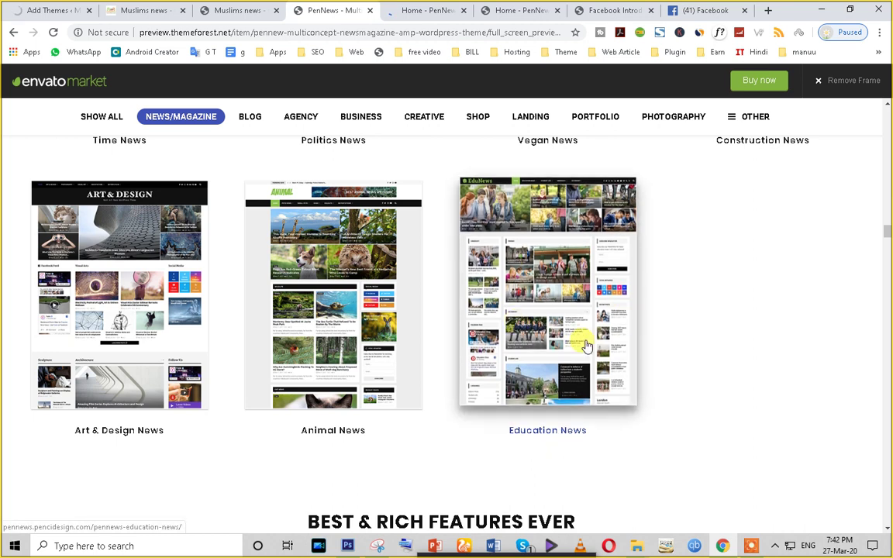
{"action": "left_click", "coordinate": [434, 12]}
Step: Close the browser tabs holding the Veggie food demo, the SEO Journal article and Facebook
{"action": "left_click", "coordinate": [512, 11]}
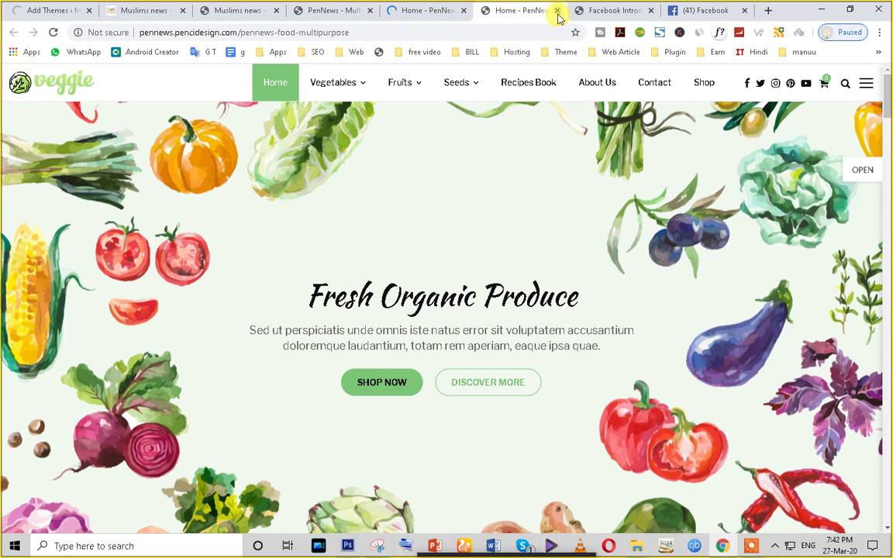
{"action": "left_click", "coordinate": [557, 11]}
{"action": "left_click", "coordinate": [557, 11]}
{"action": "left_click", "coordinate": [556, 11]}
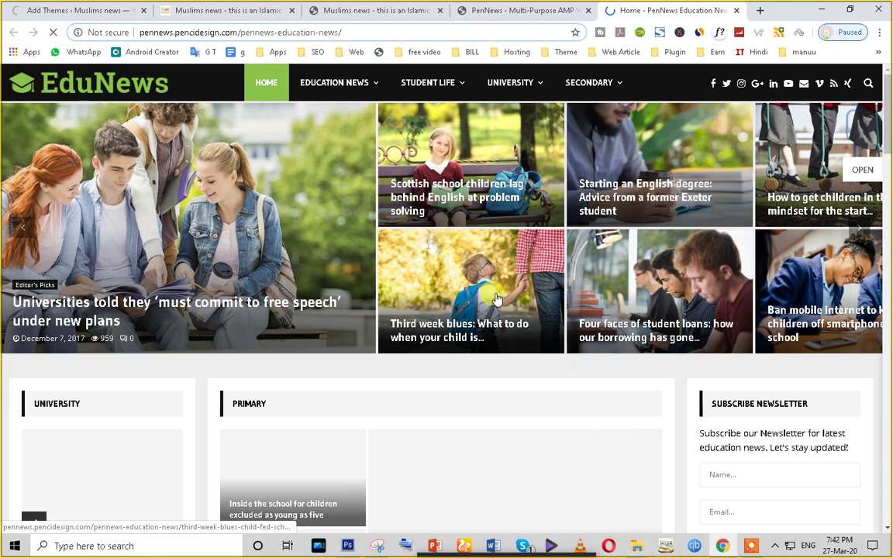
Step: Examine the EduNews demo home page from its featured posts down to the footer, including the sidebars and post sections
{"action": "scroll", "coordinate": [496, 298], "scroll_direction": "down", "scroll_amount": 12}
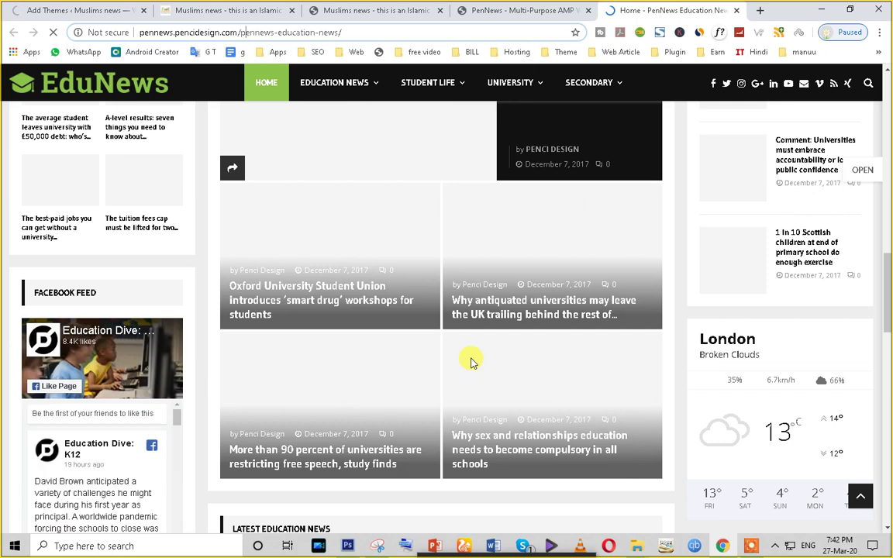
{"action": "scroll", "coordinate": [471, 362], "scroll_direction": "down", "scroll_amount": 5}
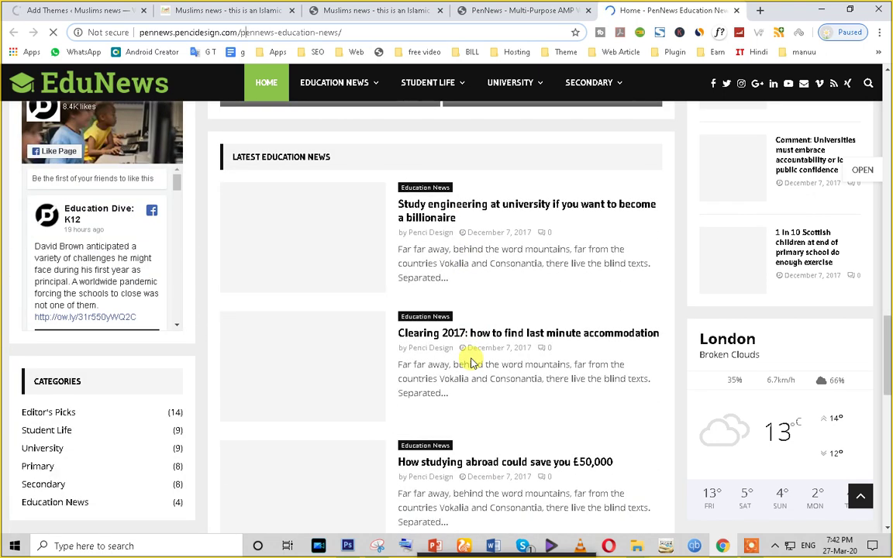
{"action": "scroll", "coordinate": [470, 362], "scroll_direction": "down", "scroll_amount": 10}
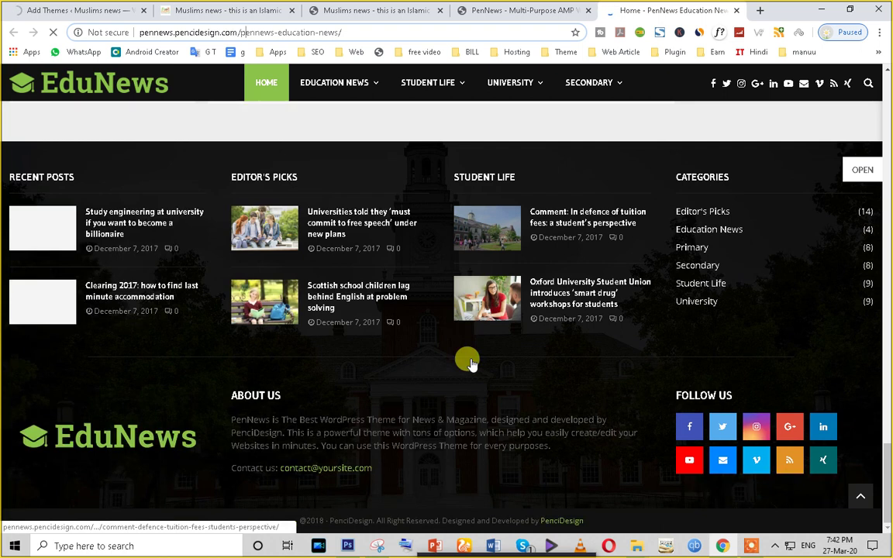
{"action": "scroll", "coordinate": [471, 362], "scroll_direction": "up", "scroll_amount": 13}
{"action": "scroll", "coordinate": [471, 362], "scroll_direction": "up", "scroll_amount": 1}
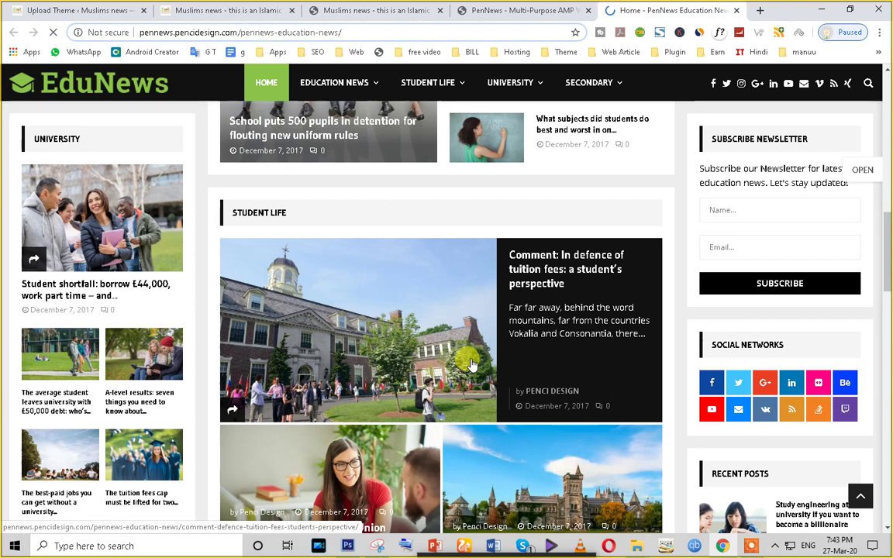
{"action": "scroll", "coordinate": [471, 362], "scroll_direction": "up", "scroll_amount": 10}
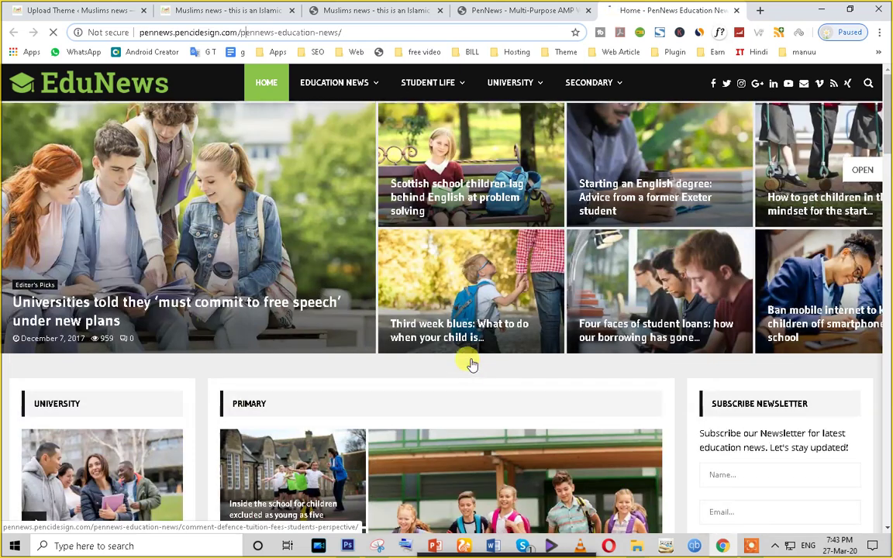
{"action": "scroll", "coordinate": [471, 362], "scroll_direction": "down", "scroll_amount": 10}
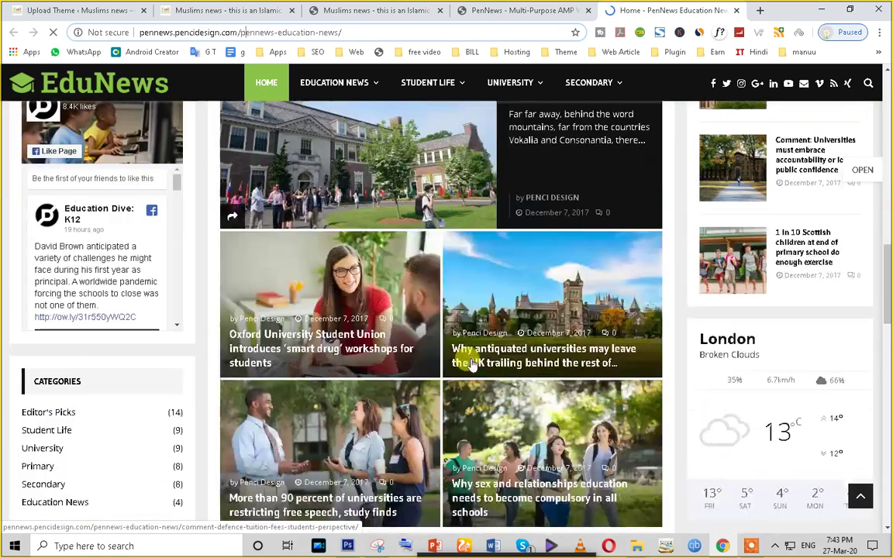
{"action": "scroll", "coordinate": [471, 362], "scroll_direction": "down", "scroll_amount": 10}
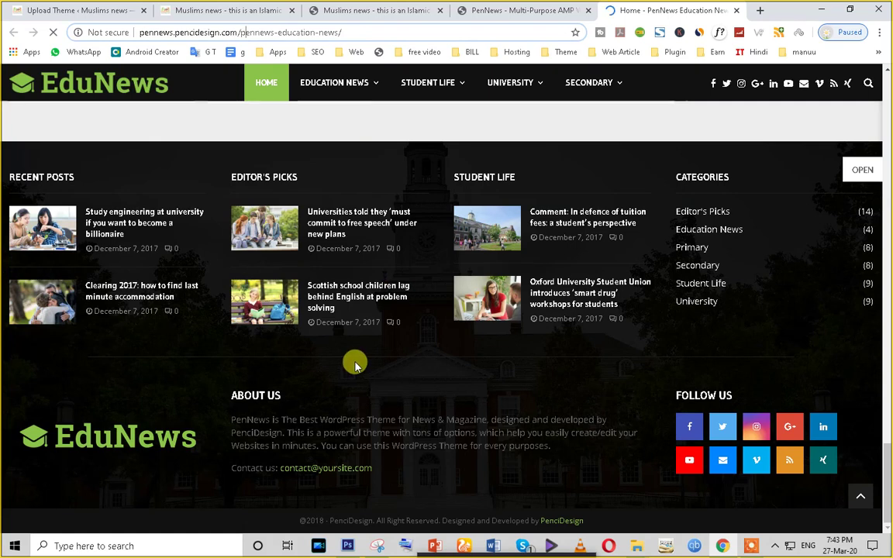
{"action": "scroll", "coordinate": [354, 364], "scroll_direction": "up", "scroll_amount": 5}
Step: Compare the live Muslims news home page with the EduNews demo's layout and featured posts
{"action": "left_click", "coordinate": [201, 9]}
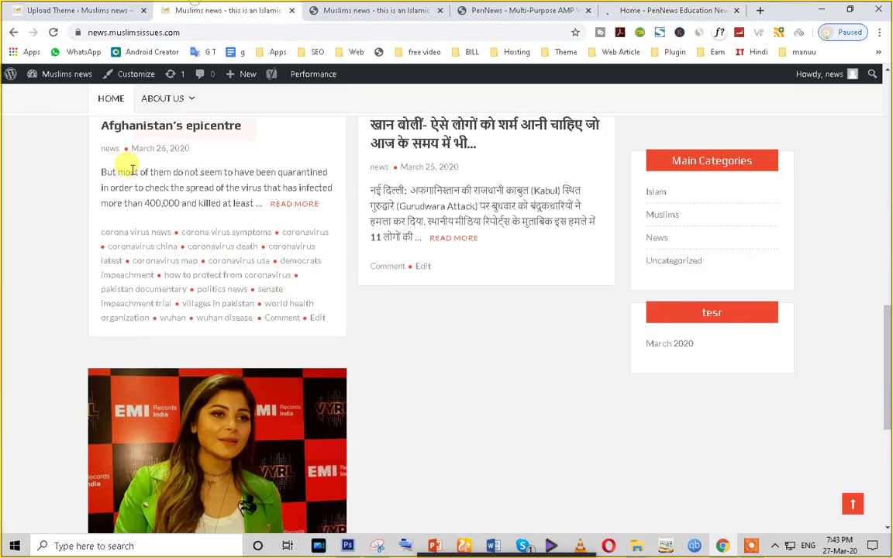
{"action": "scroll", "coordinate": [420, 297], "scroll_direction": "up", "scroll_amount": 5}
{"action": "left_click", "coordinate": [644, 10]}
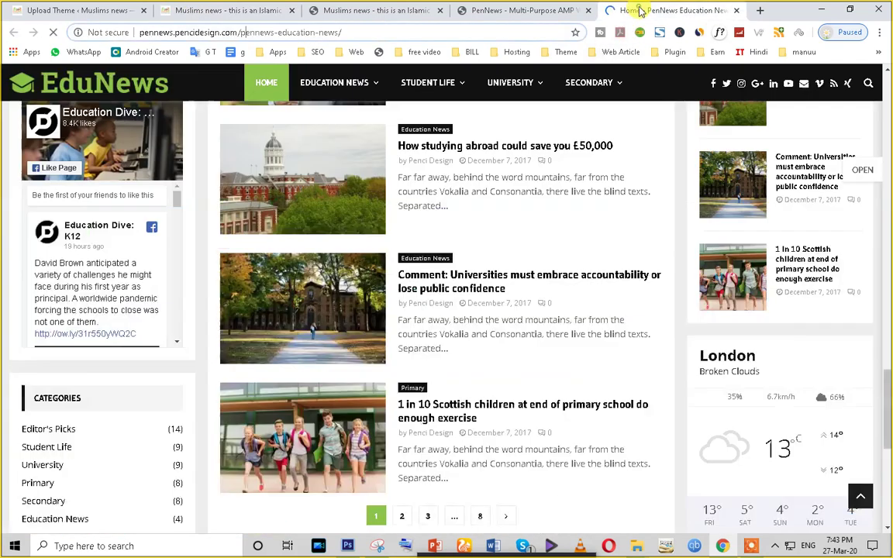
{"action": "left_click", "coordinate": [518, 11]}
{"action": "scroll", "coordinate": [255, 349], "scroll_direction": "up", "scroll_amount": 3}
{"action": "left_click", "coordinate": [673, 10]}
{"action": "scroll", "coordinate": [380, 310], "scroll_direction": "up", "scroll_amount": 10}
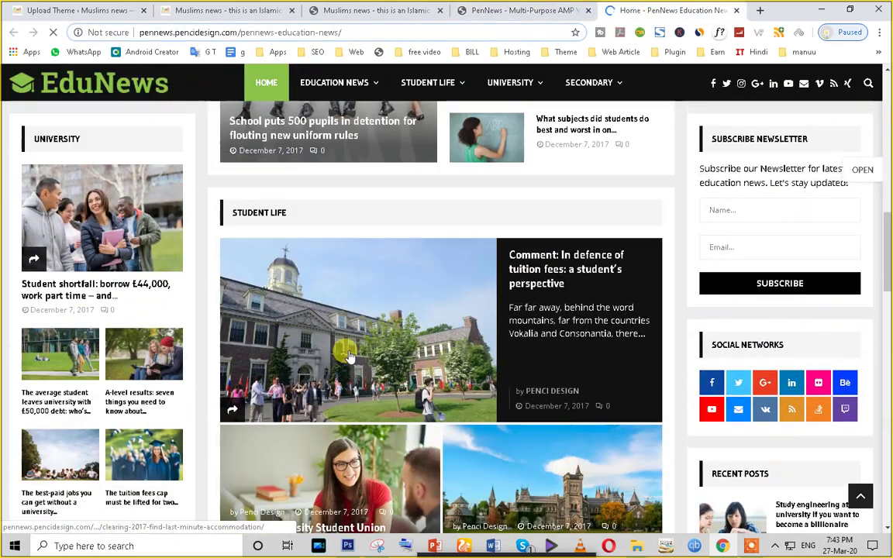
{"action": "scroll", "coordinate": [348, 356], "scroll_direction": "up", "scroll_amount": 8}
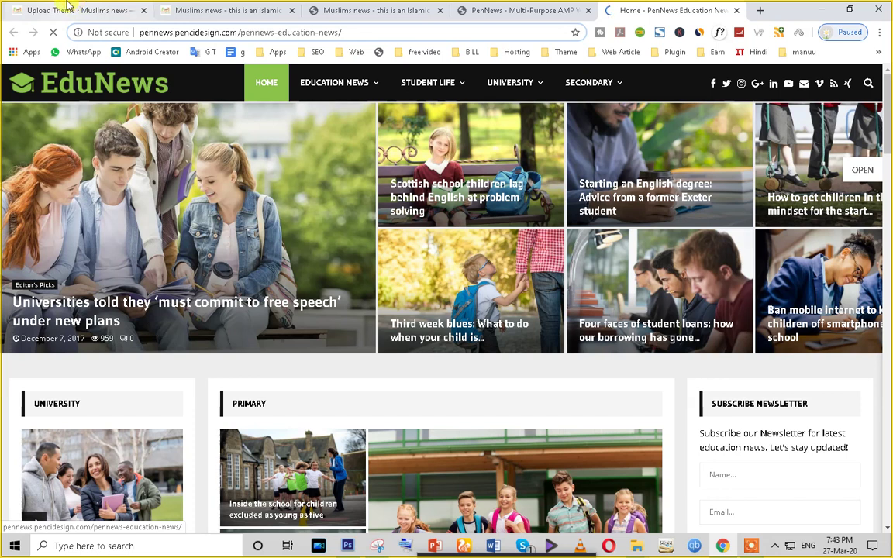
Step: Return to the theme upload page and activate the newly installed PenNews theme
{"action": "left_click", "coordinate": [68, 8]}
{"action": "left_click", "coordinate": [177, 247]}
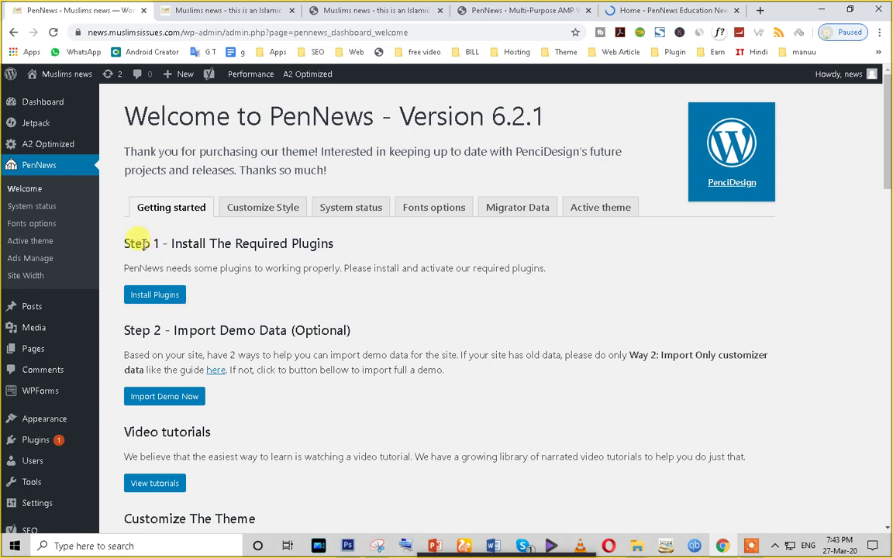
Step: Open the PenNews theme's required plugins installation page from Step 1 of its getting-started guide
{"action": "left_click_drag", "start_coordinate": [123, 242], "coordinate": [341, 252]}
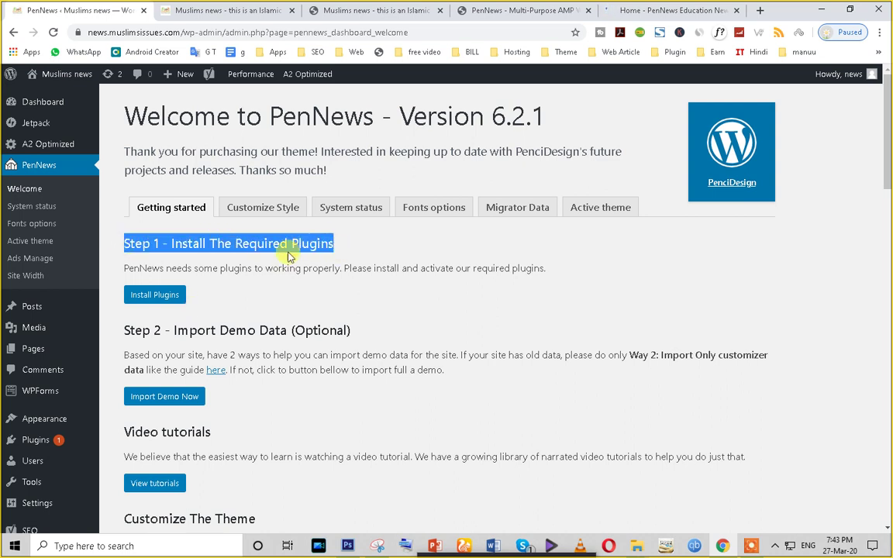
{"action": "left_click", "coordinate": [158, 295]}
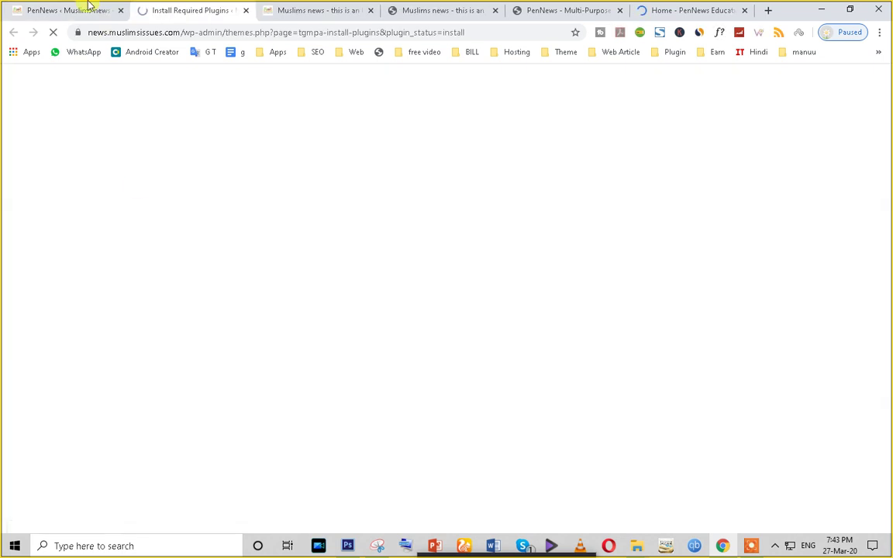
{"action": "left_click", "coordinate": [77, 10]}
{"action": "left_click", "coordinate": [165, 8]}
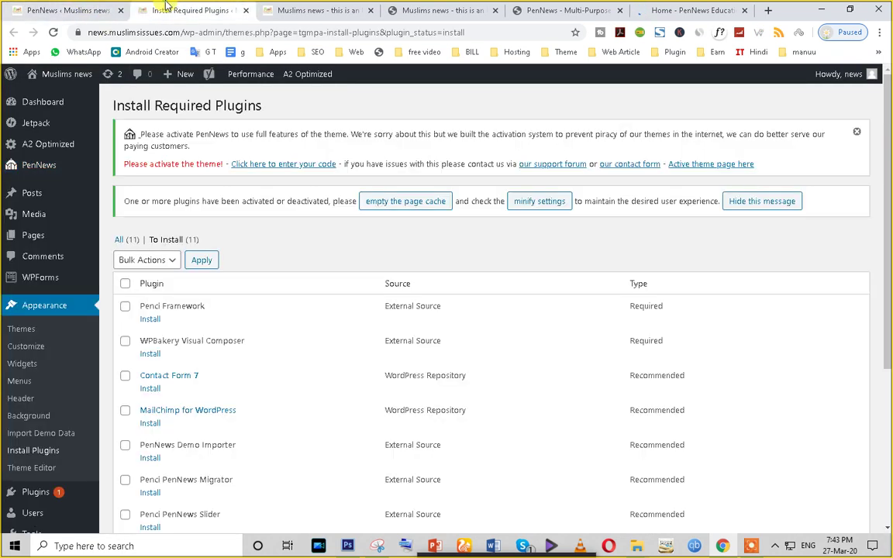
Step: Examine the theme's plugin list, comparing each plugin's source and whether it is required or recommended
{"action": "scroll", "coordinate": [278, 345], "scroll_direction": "down", "scroll_amount": 1}
{"action": "left_click_drag", "start_coordinate": [364, 257], "coordinate": [489, 241]}
{"action": "left_click", "coordinate": [404, 281]}
{"action": "left_click_drag", "start_coordinate": [404, 281], "coordinate": [440, 279]}
{"action": "left_click_drag", "start_coordinate": [629, 279], "coordinate": [659, 277]}
{"action": "left_click_drag", "start_coordinate": [629, 245], "coordinate": [653, 244]}
{"action": "scroll", "coordinate": [651, 416], "scroll_direction": "down", "scroll_amount": 1}
{"action": "scroll", "coordinate": [651, 416], "scroll_direction": "down", "scroll_amount": 3}
{"action": "scroll", "coordinate": [638, 435], "scroll_direction": "up", "scroll_amount": 4}
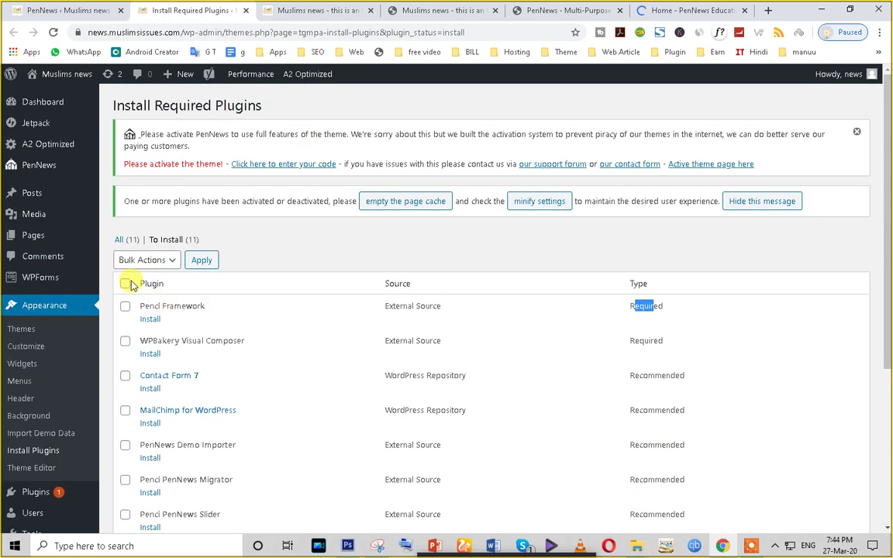
Step: Select all the listed PenNews plugins and apply the bulk Install action to them
{"action": "scroll", "coordinate": [206, 446], "scroll_direction": "down", "scroll_amount": 3}
{"action": "scroll", "coordinate": [143, 335], "scroll_direction": "up", "scroll_amount": 3}
{"action": "scroll", "coordinate": [136, 349], "scroll_direction": "down", "scroll_amount": 3}
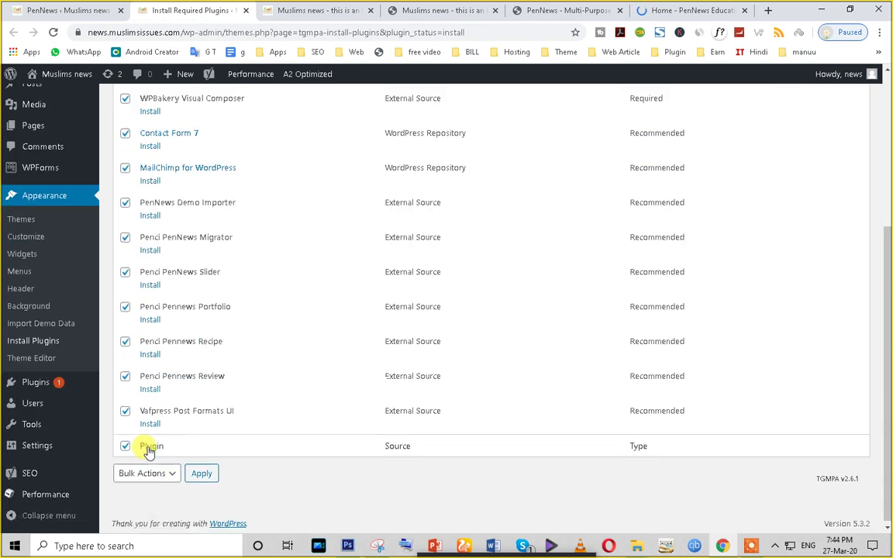
{"action": "scroll", "coordinate": [146, 446], "scroll_direction": "up", "scroll_amount": 3}
{"action": "left_click", "coordinate": [155, 261]}
{"action": "left_click", "coordinate": [145, 289]}
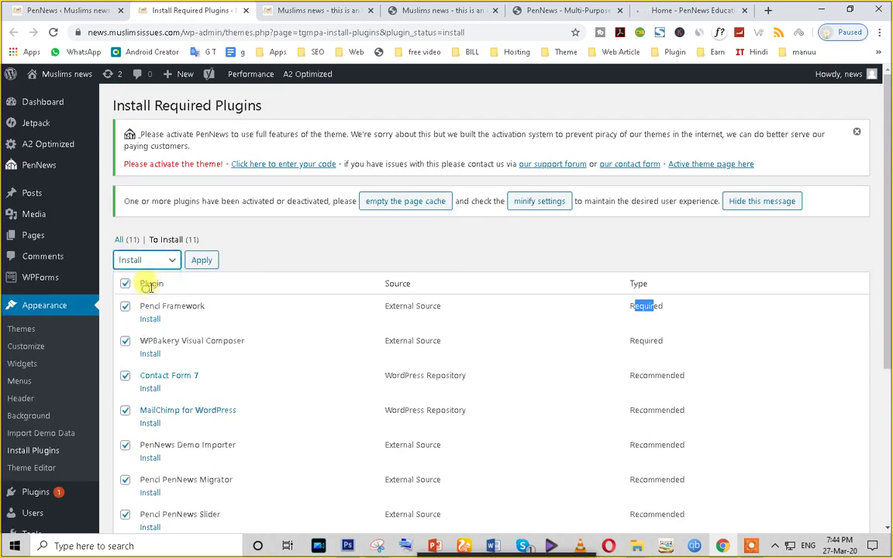
{"action": "left_click", "coordinate": [198, 261]}
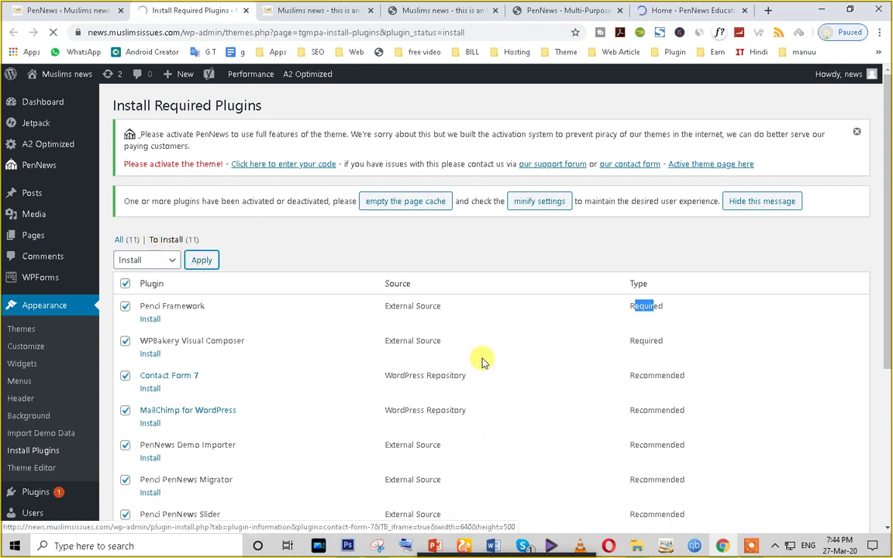
Step: Examine the required plugins list, comparing each plugin's source and its required or recommended type
{"action": "left_click_drag", "start_coordinate": [385, 341], "coordinate": [442, 341]}
{"action": "left_click_drag", "start_coordinate": [631, 342], "coordinate": [660, 341]}
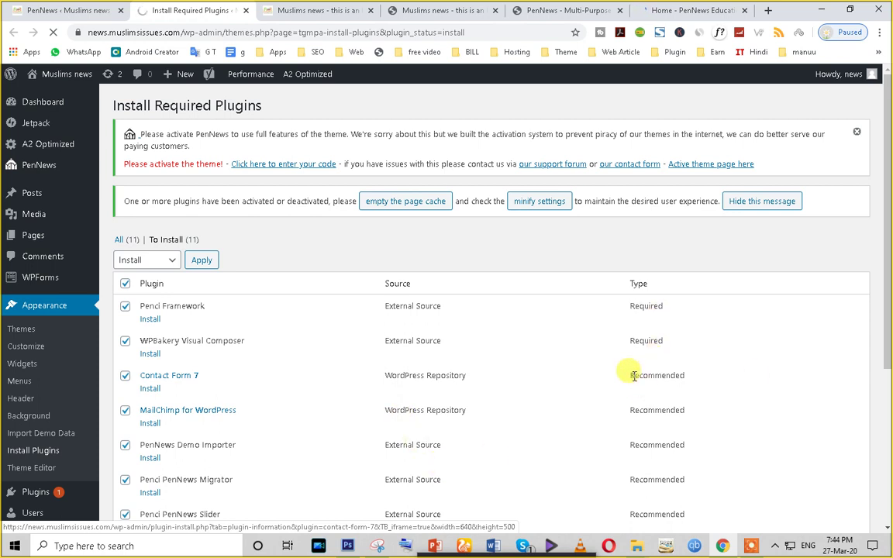
{"action": "left_click_drag", "start_coordinate": [634, 376], "coordinate": [685, 375]}
{"action": "scroll", "coordinate": [311, 397], "scroll_direction": "down", "scroll_amount": 2}
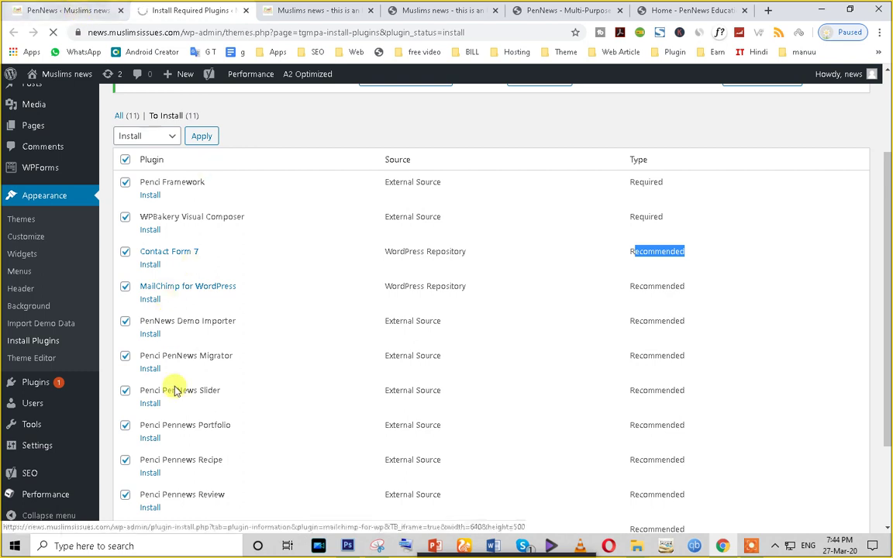
Step: Switch to the PenNews welcome page and read the getting-started steps for installing required plugins and importing optional demo data
{"action": "key", "text": "ctrl+shift+Tab"}
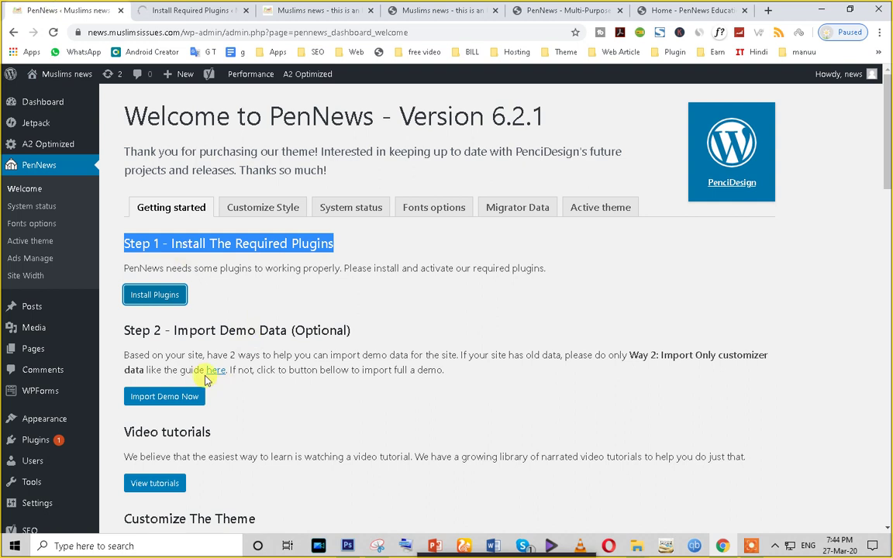
{"action": "scroll", "coordinate": [334, 332], "scroll_direction": "down", "scroll_amount": 1}
{"action": "triple_click", "coordinate": [155, 268]}
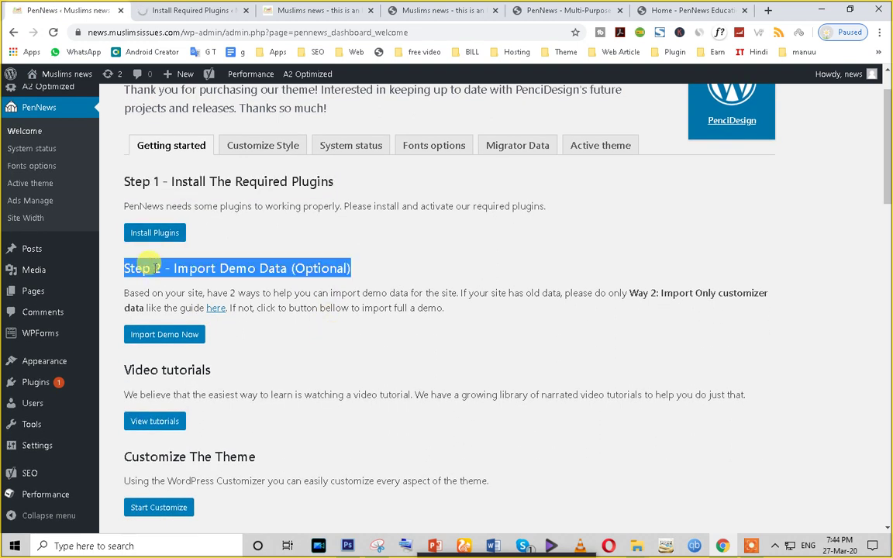
{"action": "double_click", "coordinate": [275, 268]}
{"action": "left_click_drag", "start_coordinate": [174, 268], "coordinate": [364, 277]}
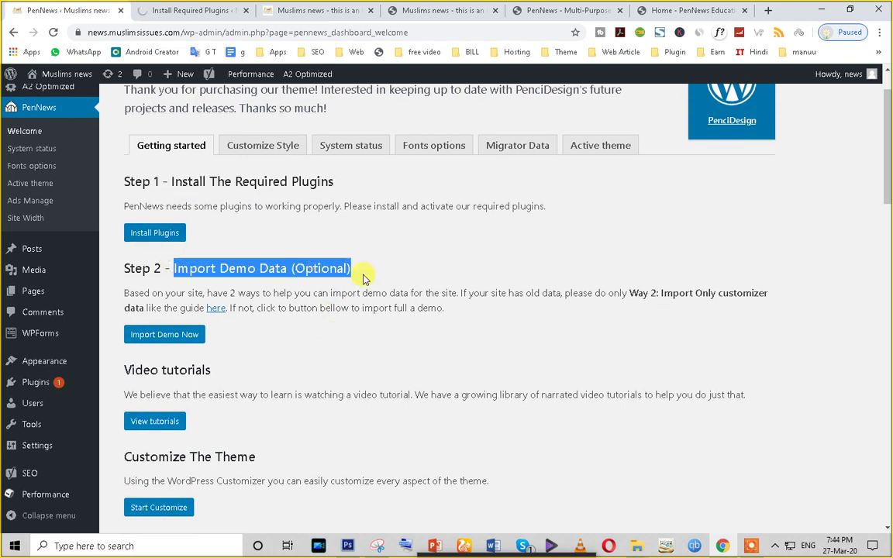
{"action": "double_click", "coordinate": [306, 267]}
{"action": "double_click", "coordinate": [307, 267]}
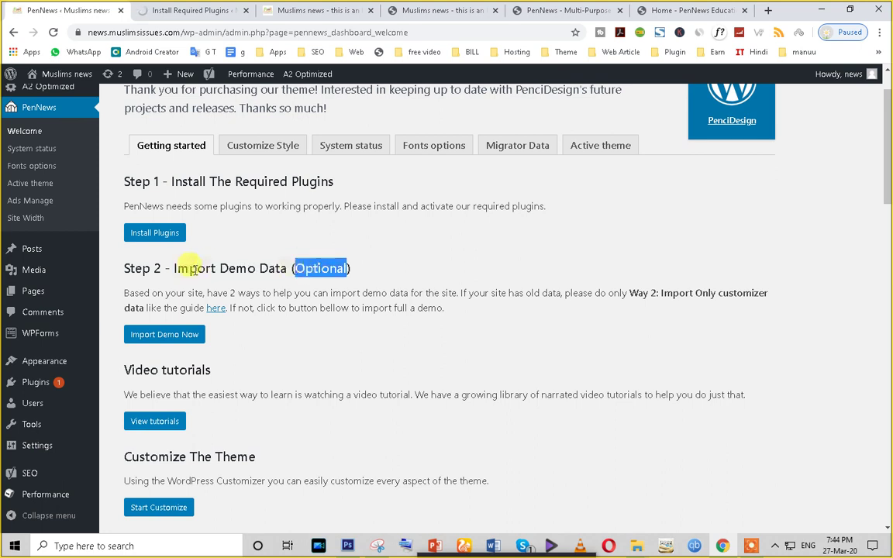
{"action": "left_click", "coordinate": [191, 269]}
{"action": "left_click_drag", "start_coordinate": [172, 268], "coordinate": [318, 267]}
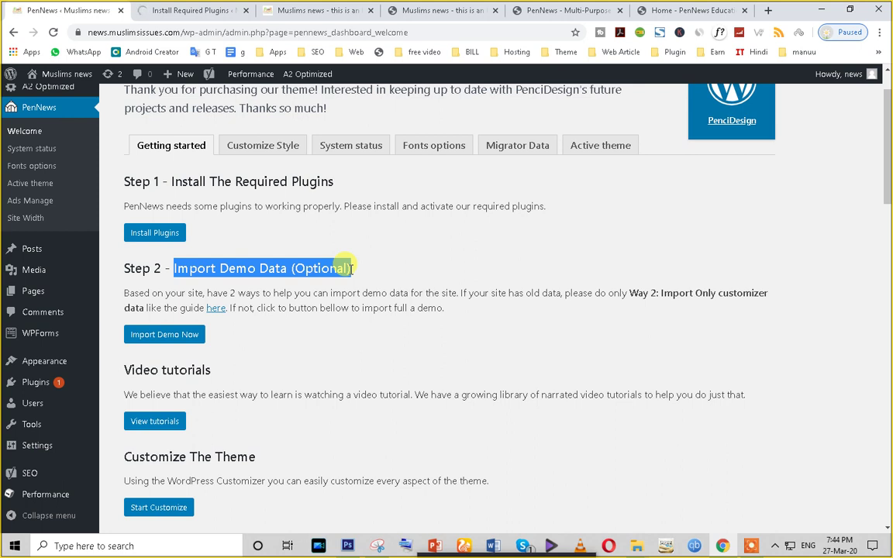
{"action": "scroll", "coordinate": [353, 273], "scroll_direction": "down", "scroll_amount": 3}
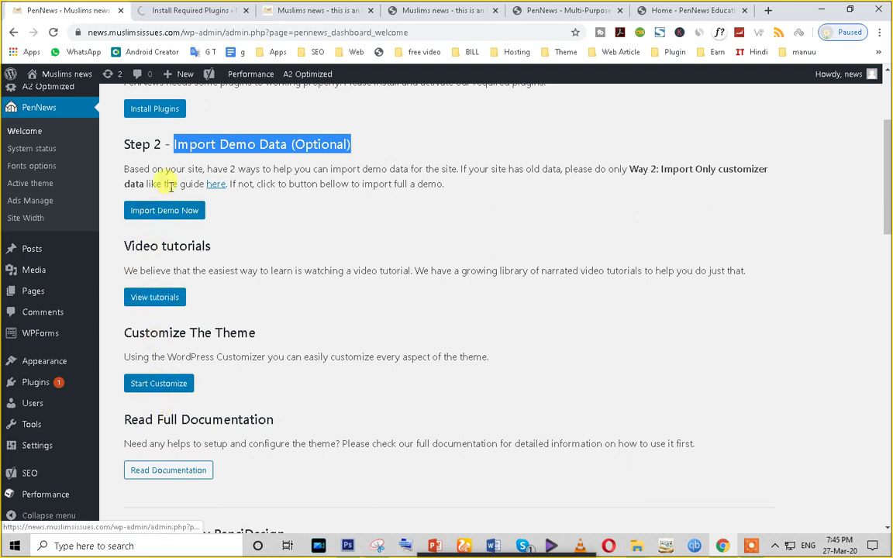
{"action": "scroll", "coordinate": [185, 395], "scroll_direction": "up", "scroll_amount": 4}
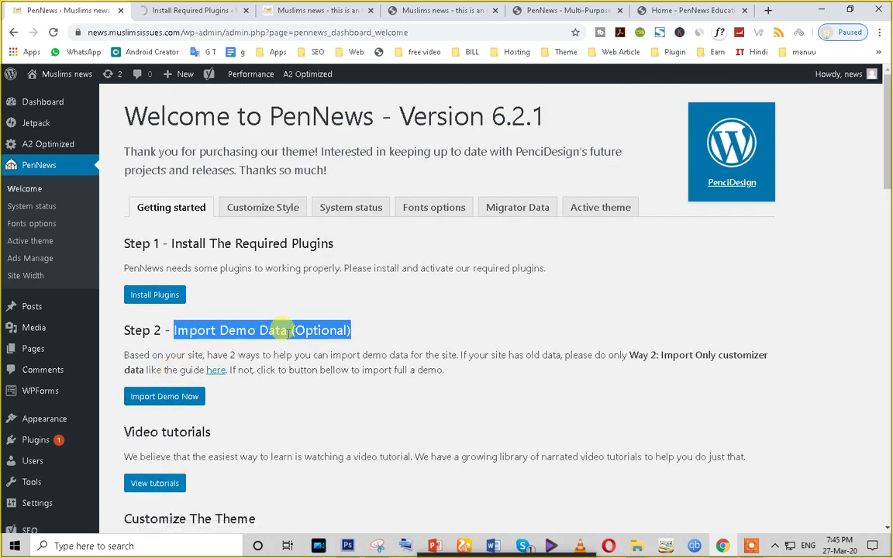
{"action": "triple_click", "coordinate": [256, 242]}
{"action": "double_click", "coordinate": [238, 330]}
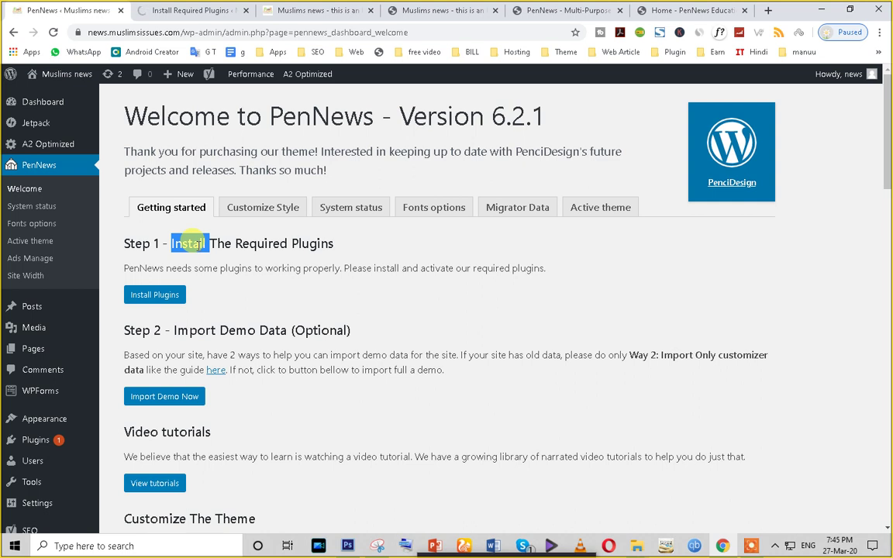
{"action": "double_click", "coordinate": [237, 330]}
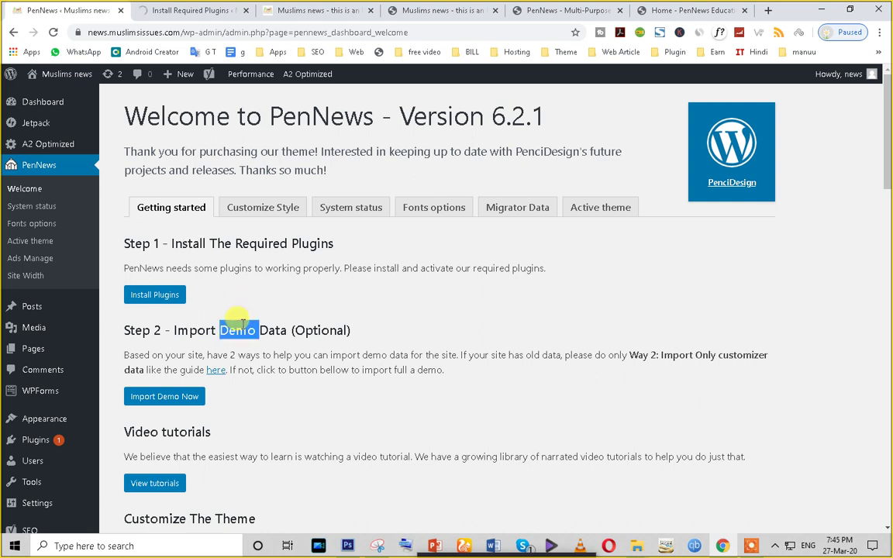
Step: Switch to the PenNews education demo site and look through its homepage layout
{"action": "left_click", "coordinate": [515, 8]}
{"action": "left_click", "coordinate": [692, 9]}
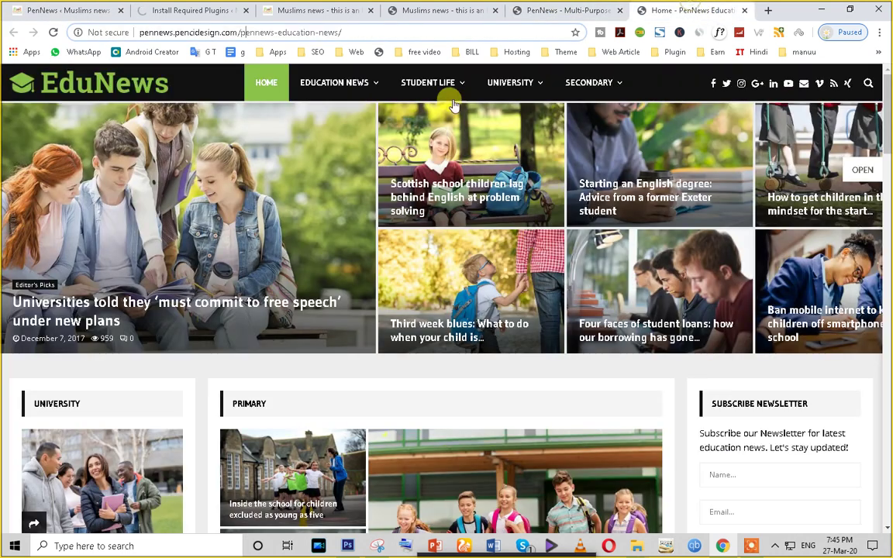
{"action": "scroll", "coordinate": [464, 335], "scroll_direction": "down", "scroll_amount": 10}
{"action": "scroll", "coordinate": [464, 335], "scroll_direction": "down", "scroll_amount": 6}
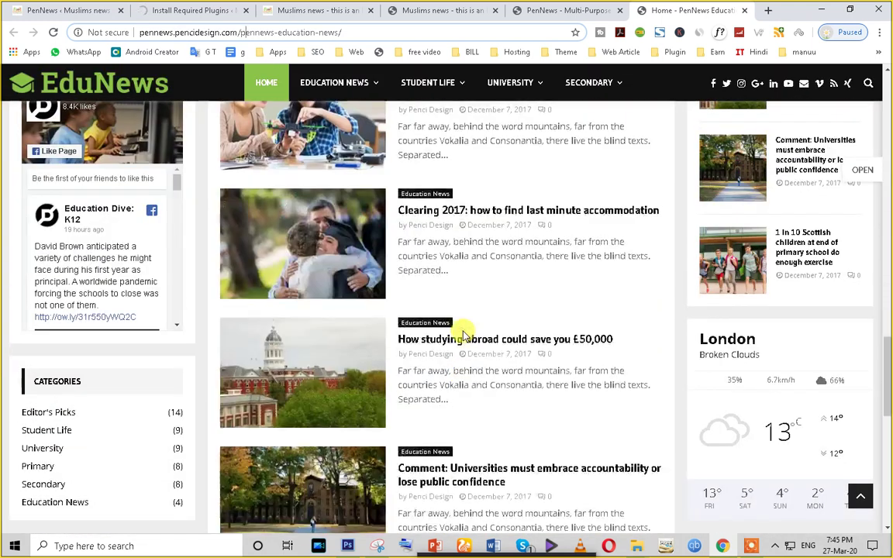
Step: Open the demo article about studying engineering at university and examine its sidebars, share buttons, related posts, comment form and footer
{"action": "scroll", "coordinate": [403, 303], "scroll_direction": "up", "scroll_amount": 1}
{"action": "left_click", "coordinate": [296, 142]}
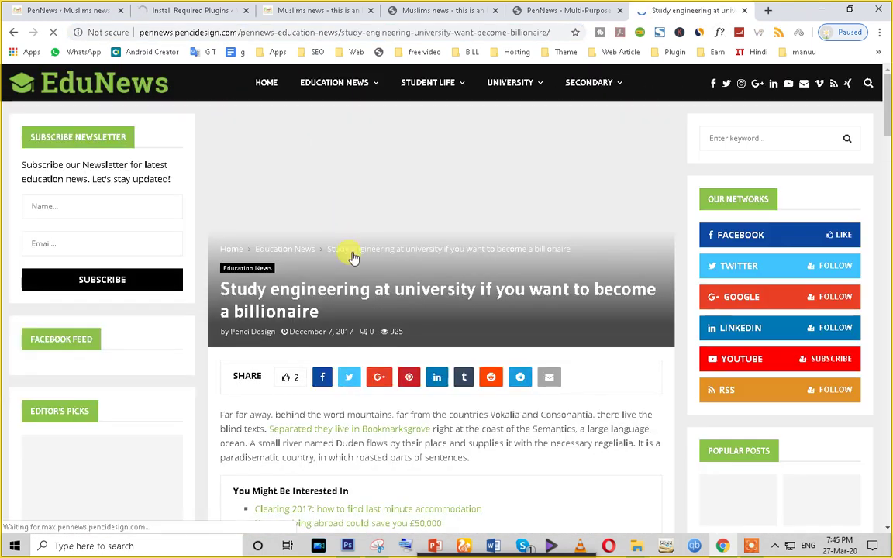
{"action": "scroll", "coordinate": [119, 263], "scroll_direction": "down", "scroll_amount": 10}
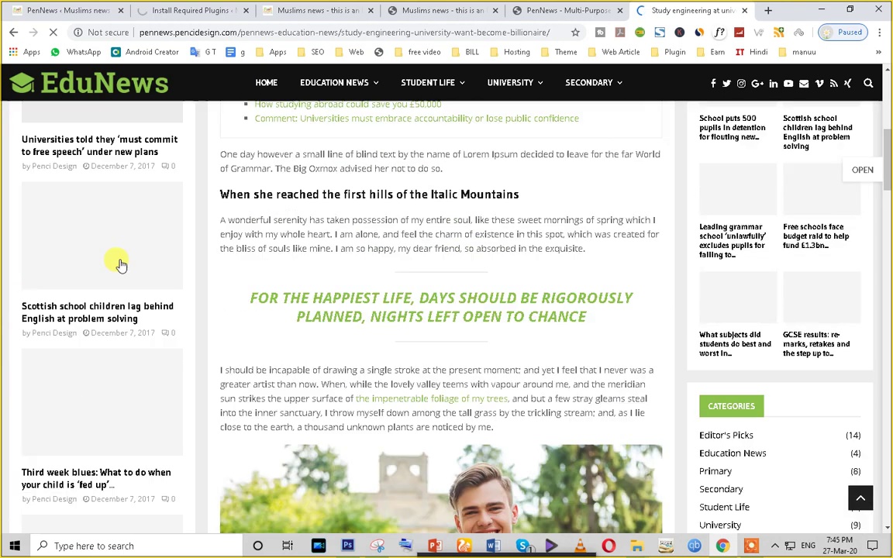
{"action": "scroll", "coordinate": [120, 271], "scroll_direction": "up", "scroll_amount": 10}
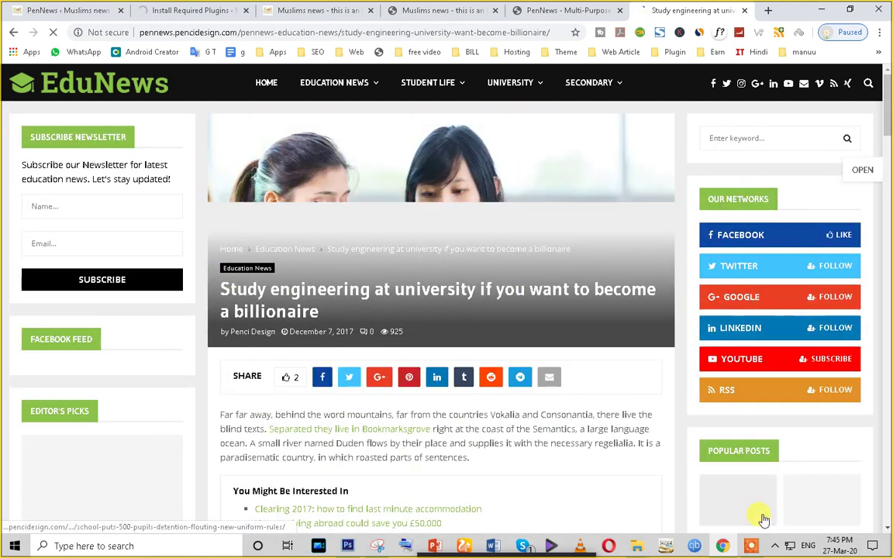
{"action": "scroll", "coordinate": [299, 318], "scroll_direction": "down", "scroll_amount": 15}
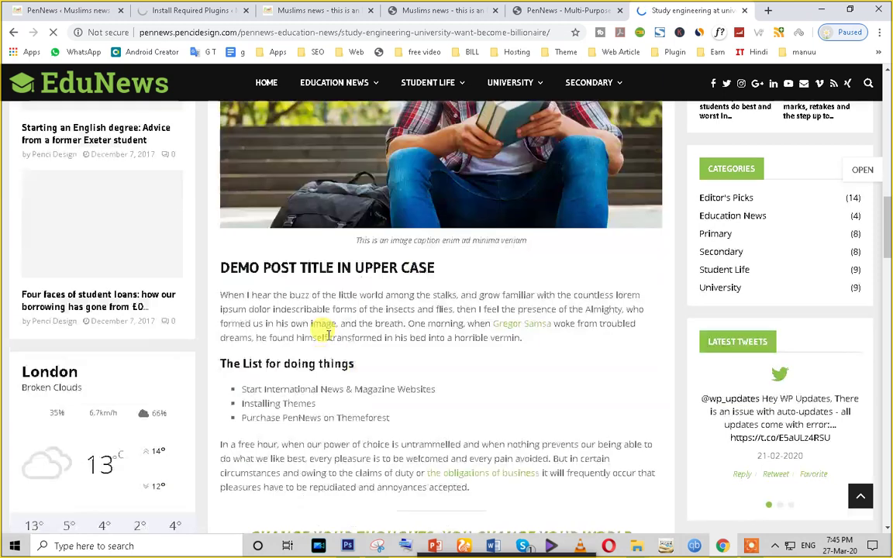
{"action": "scroll", "coordinate": [570, 296], "scroll_direction": "down", "scroll_amount": 15}
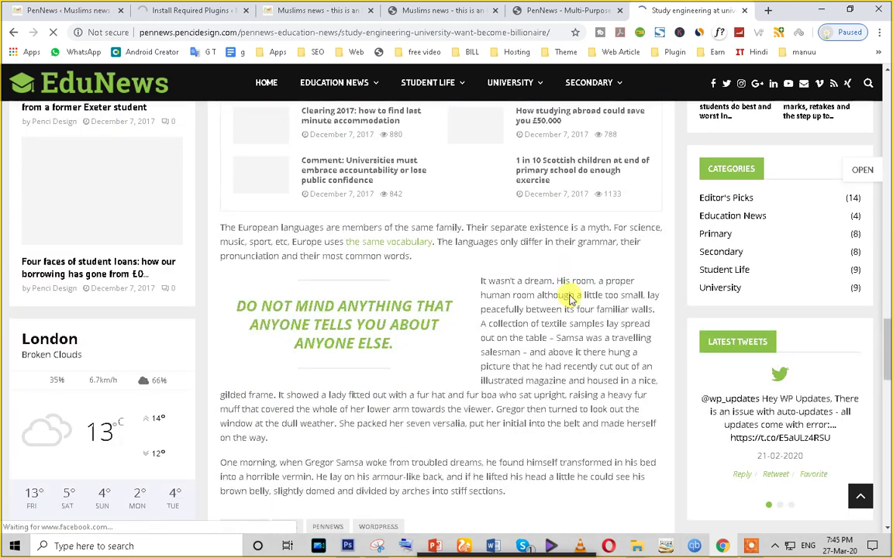
{"action": "scroll", "coordinate": [318, 339], "scroll_direction": "down", "scroll_amount": 3}
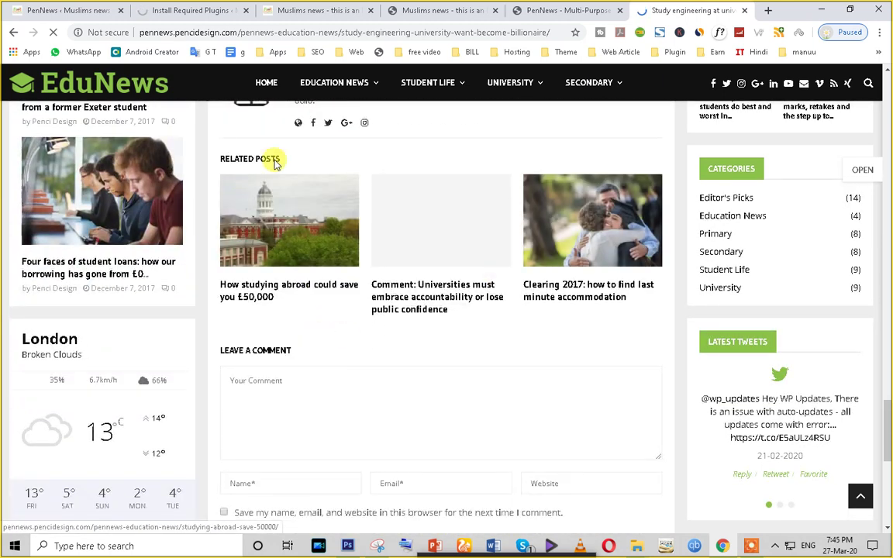
{"action": "scroll", "coordinate": [566, 339], "scroll_direction": "down", "scroll_amount": 4}
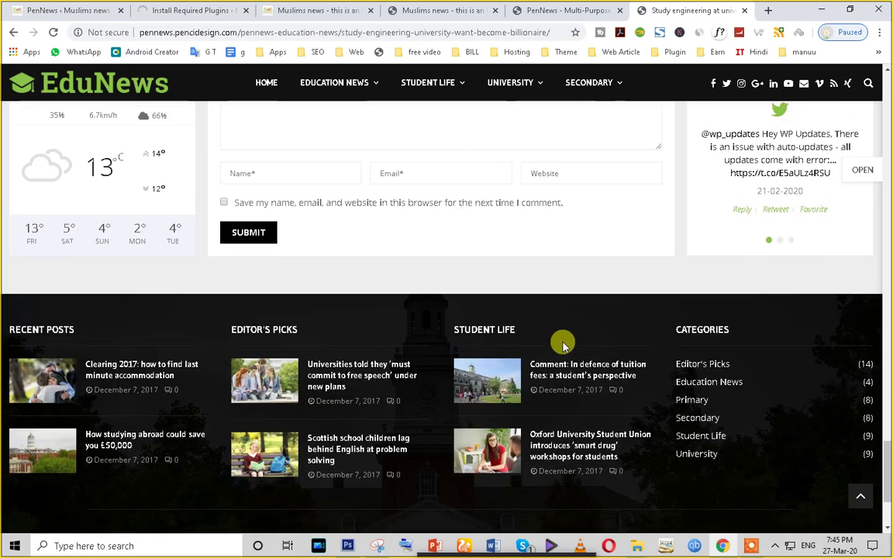
{"action": "scroll", "coordinate": [535, 304], "scroll_direction": "up", "scroll_amount": 4}
{"action": "scroll", "coordinate": [373, 247], "scroll_direction": "up", "scroll_amount": 8}
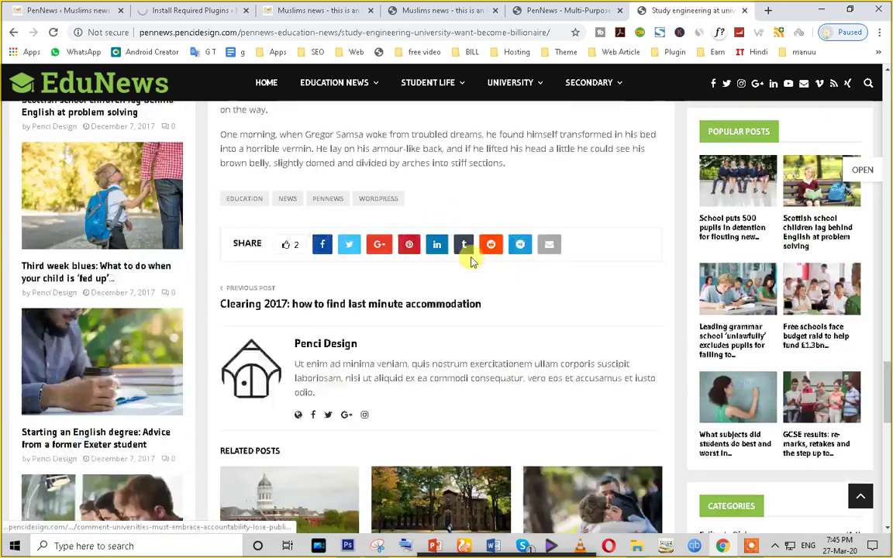
Step: Search Google for "ndtv hindi" in a new browser tab and open the khabar.ndtv.com homepage
{"action": "left_click", "coordinate": [767, 11]}
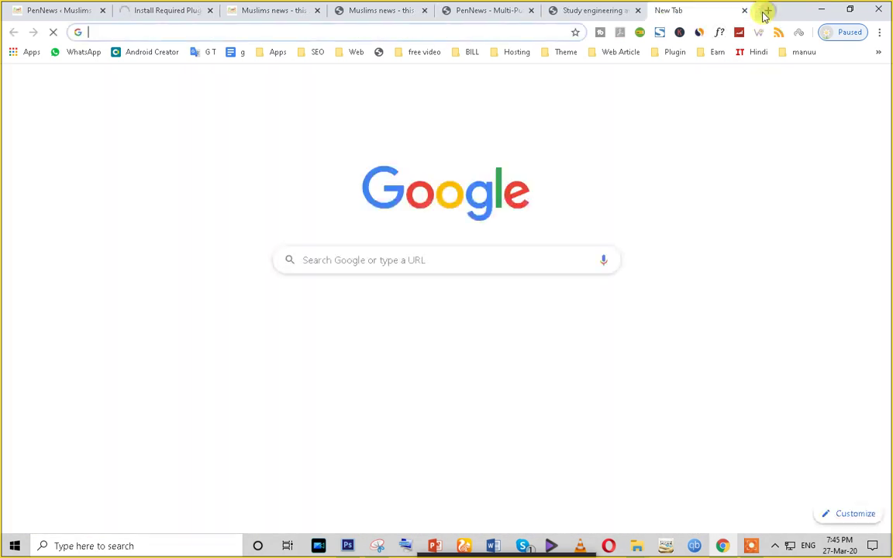
{"action": "type", "text": "nd"}
{"action": "key", "text": "Return"}
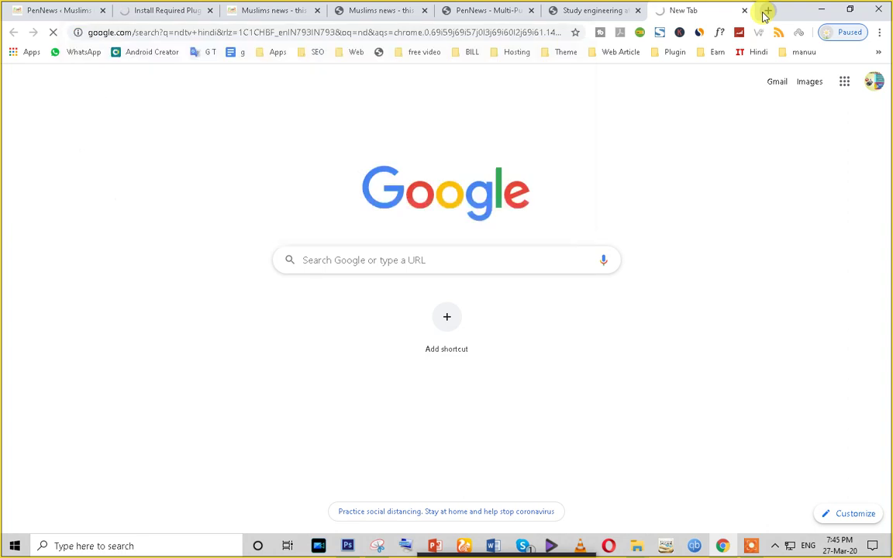
{"action": "left_click", "coordinate": [324, 195]}
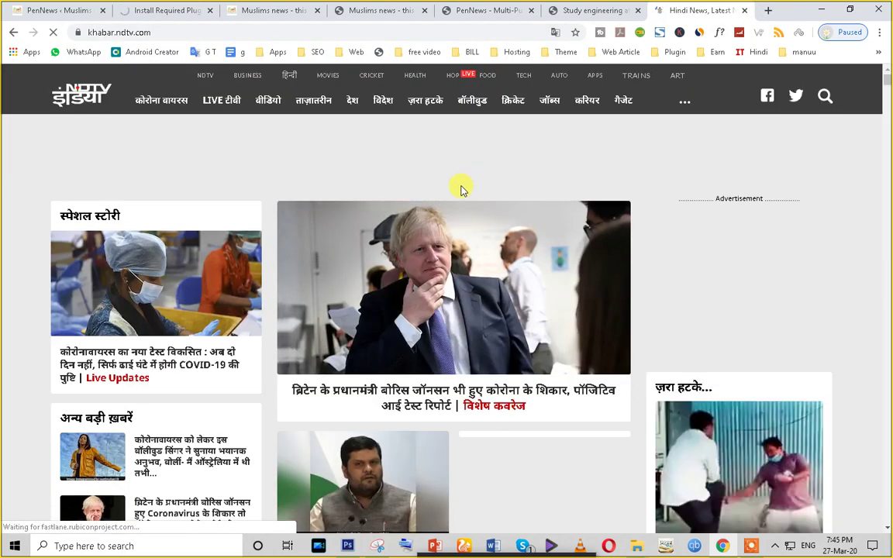
Step: Decline the breaking news alerts on the NDTV India homepage and look through its story layout
{"action": "scroll", "coordinate": [461, 189], "scroll_direction": "down", "scroll_amount": 6}
{"action": "scroll", "coordinate": [411, 169], "scroll_direction": "up", "scroll_amount": 4}
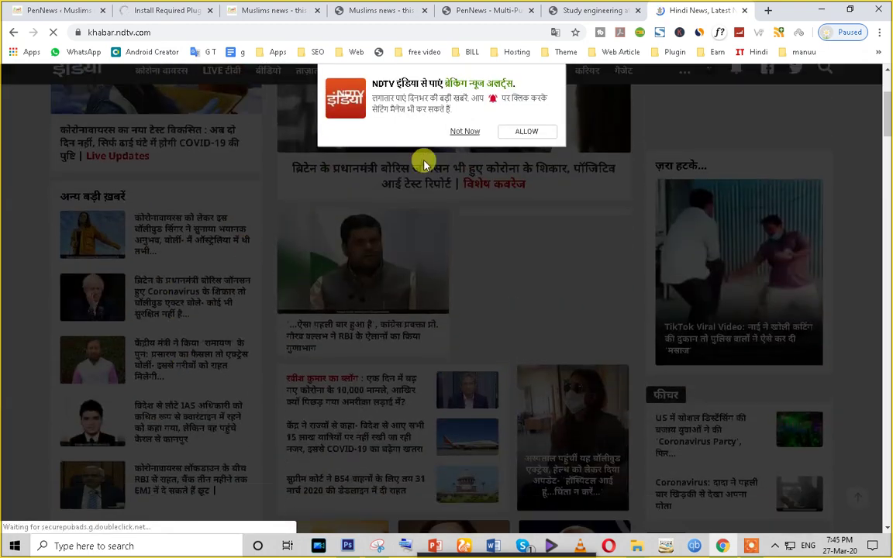
{"action": "left_click", "coordinate": [464, 132]}
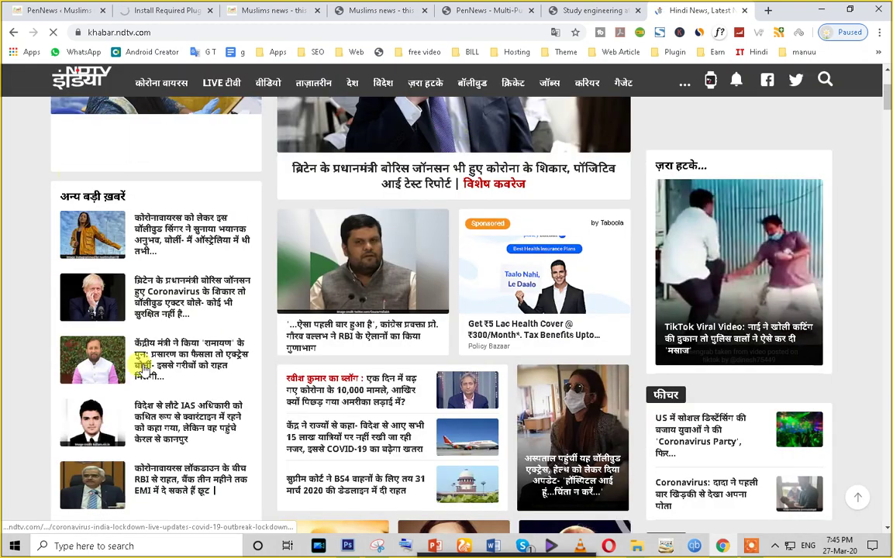
{"action": "scroll", "coordinate": [147, 198], "scroll_direction": "down", "scroll_amount": 5}
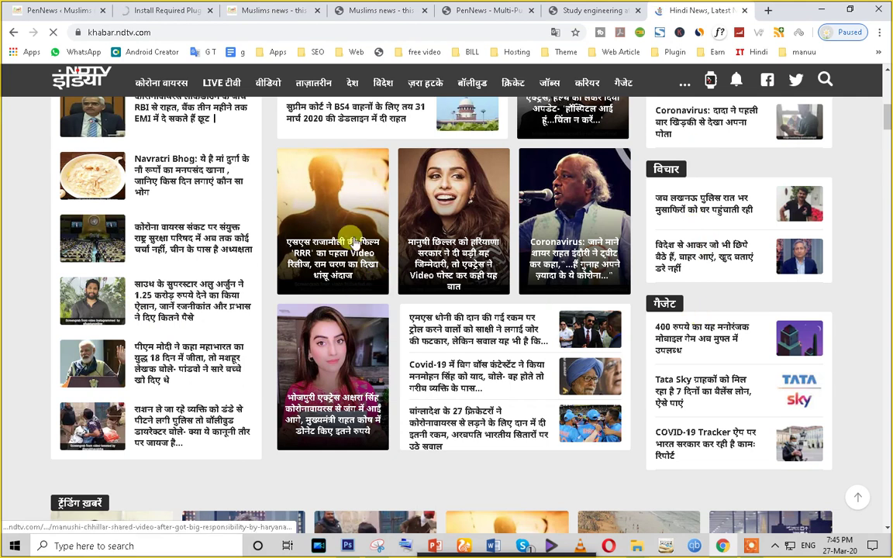
Step: Open the Bollywood story about the film RRR's first video and examine the article page's layout, trending column, ads and further stories
{"action": "left_click", "coordinate": [328, 260]}
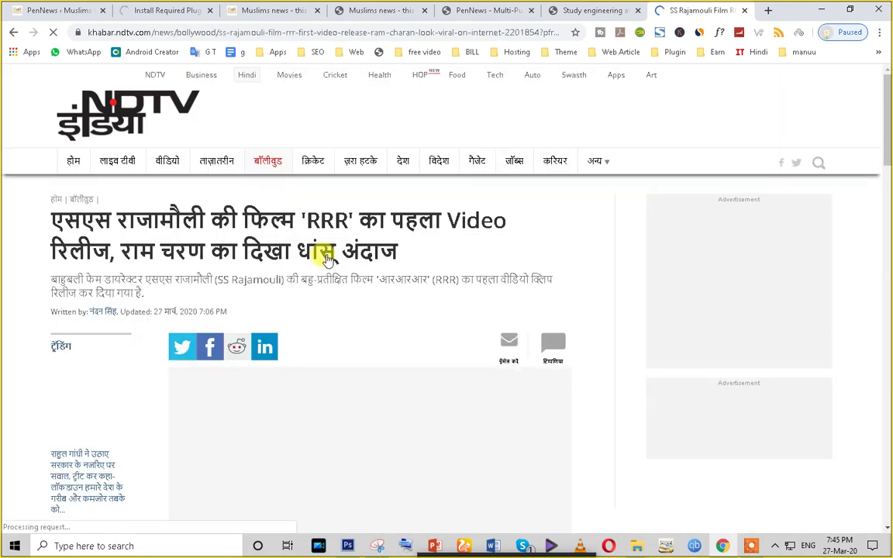
{"action": "scroll", "coordinate": [391, 317], "scroll_direction": "down", "scroll_amount": 3}
{"action": "scroll", "coordinate": [263, 330], "scroll_direction": "down", "scroll_amount": 4}
{"action": "scroll", "coordinate": [287, 332], "scroll_direction": "up", "scroll_amount": 4}
{"action": "scroll", "coordinate": [308, 335], "scroll_direction": "up", "scroll_amount": 3}
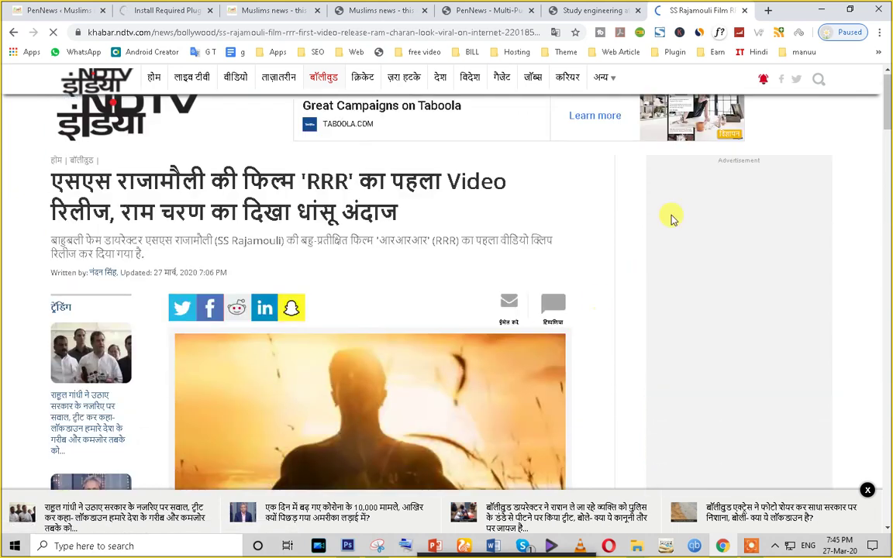
{"action": "scroll", "coordinate": [100, 258], "scroll_direction": "down", "scroll_amount": 4}
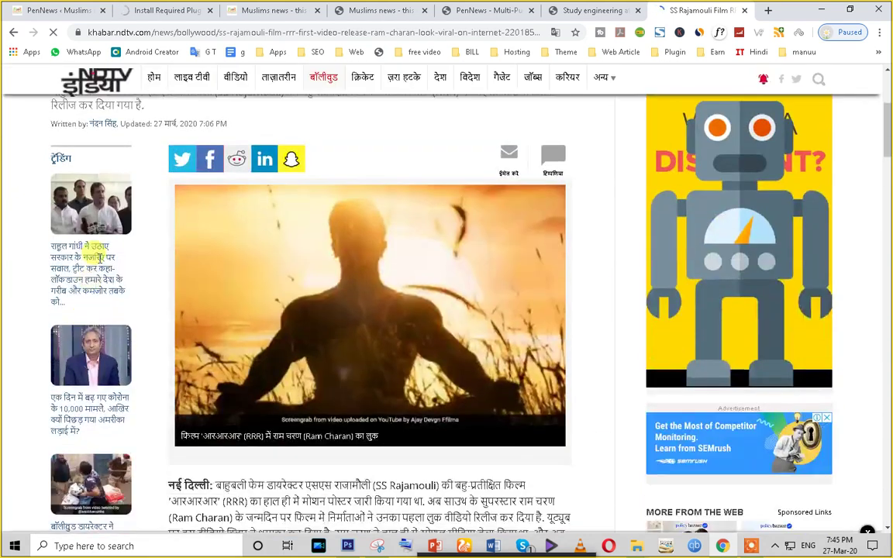
{"action": "scroll", "coordinate": [100, 258], "scroll_direction": "down", "scroll_amount": 3}
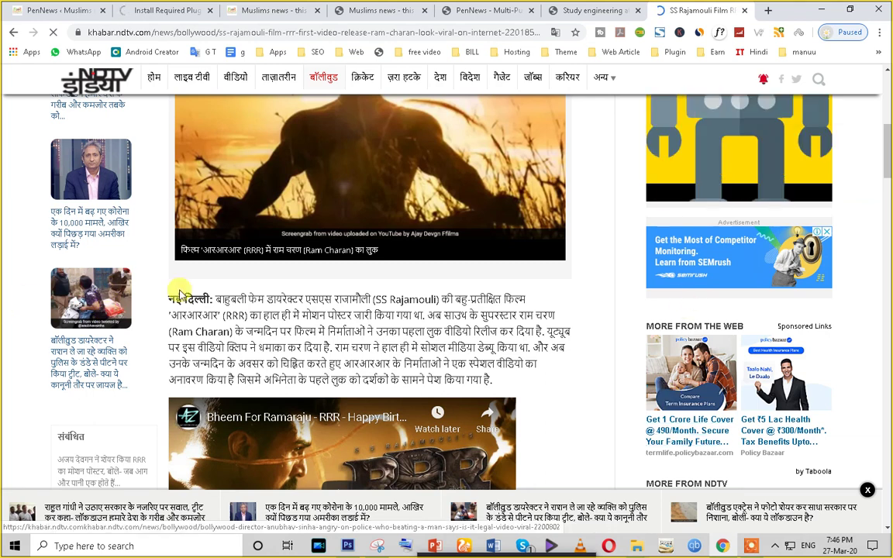
{"action": "scroll", "coordinate": [341, 200], "scroll_direction": "down", "scroll_amount": 3}
{"action": "scroll", "coordinate": [350, 197], "scroll_direction": "down", "scroll_amount": 15}
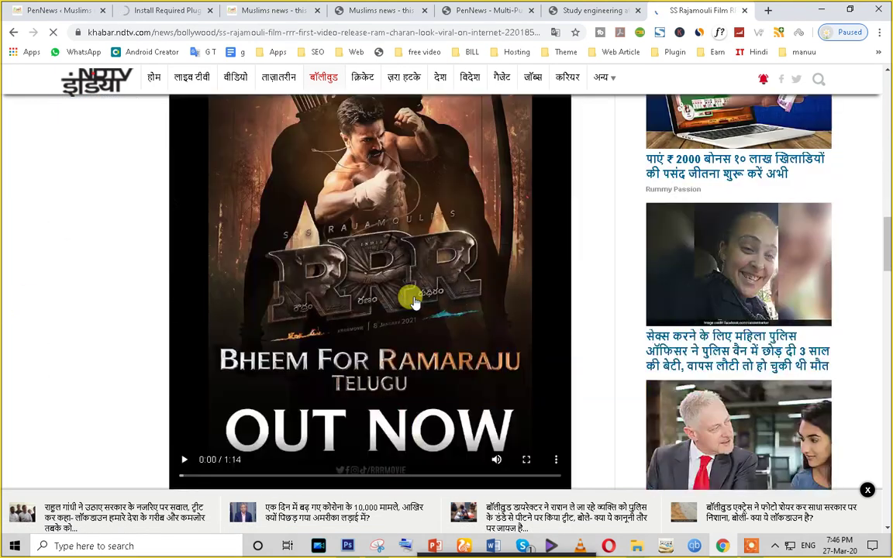
{"action": "scroll", "coordinate": [414, 302], "scroll_direction": "down", "scroll_amount": 20}
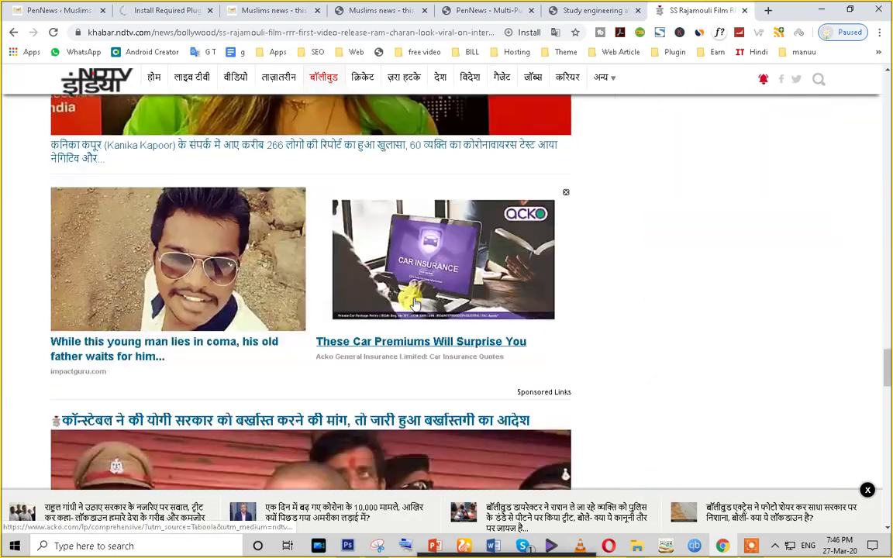
{"action": "scroll", "coordinate": [415, 302], "scroll_direction": "down", "scroll_amount": 20}
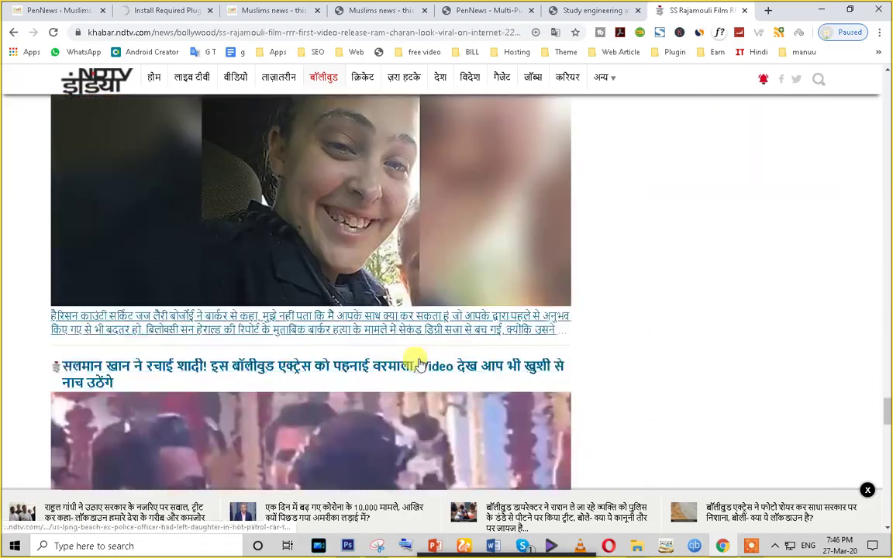
{"action": "scroll", "coordinate": [418, 364], "scroll_direction": "down", "scroll_amount": 1}
{"action": "scroll", "coordinate": [422, 302], "scroll_direction": "down", "scroll_amount": 15}
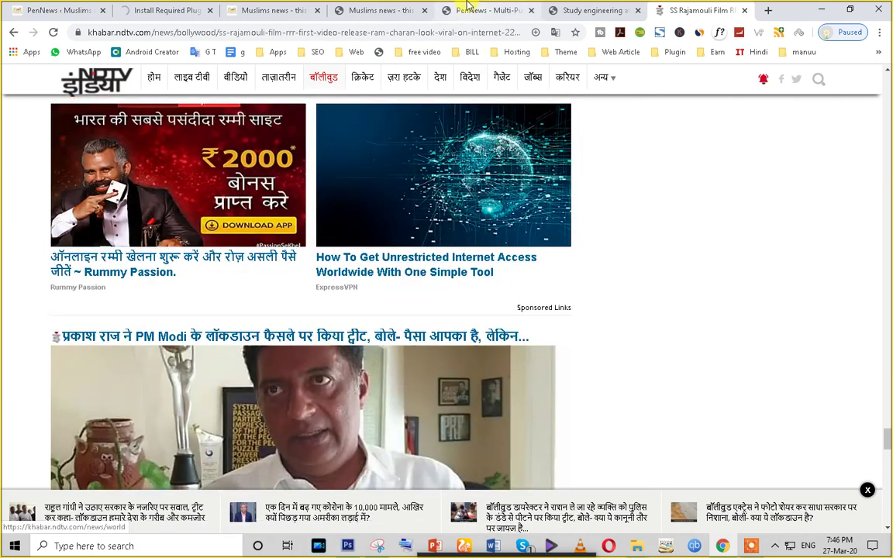
Step: Return to the Install Required Plugins page and look through the list of PenNews plugins being installed
{"action": "left_click", "coordinate": [469, 9]}
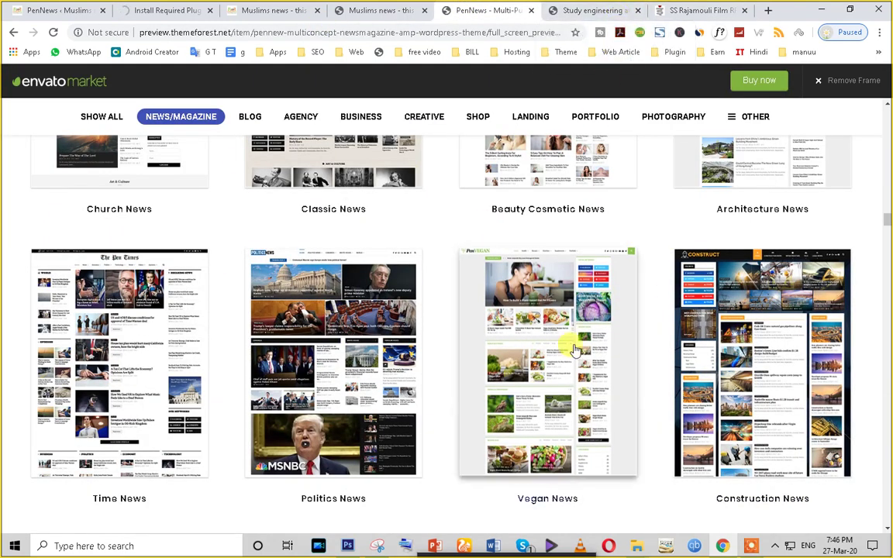
{"action": "left_click", "coordinate": [168, 9]}
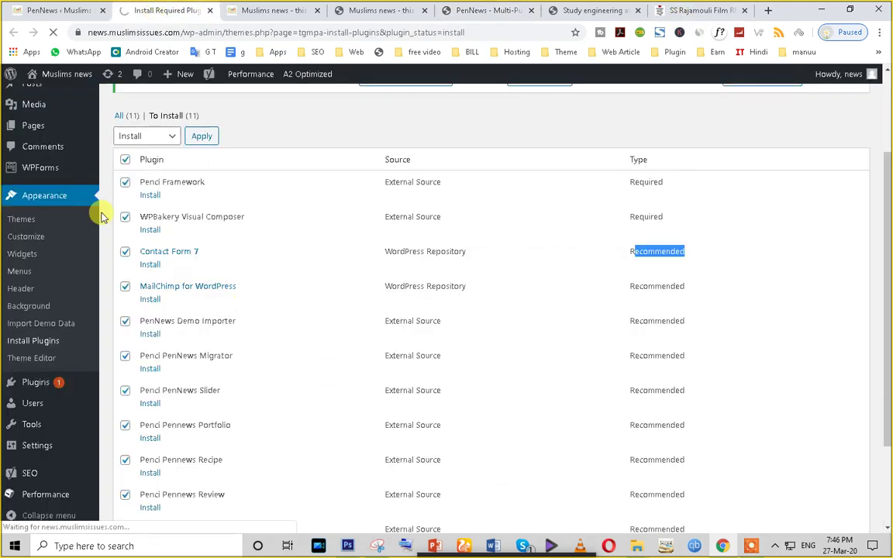
{"action": "scroll", "coordinate": [123, 259], "scroll_direction": "down", "scroll_amount": 3}
{"action": "scroll", "coordinate": [316, 296], "scroll_direction": "up", "scroll_amount": 2}
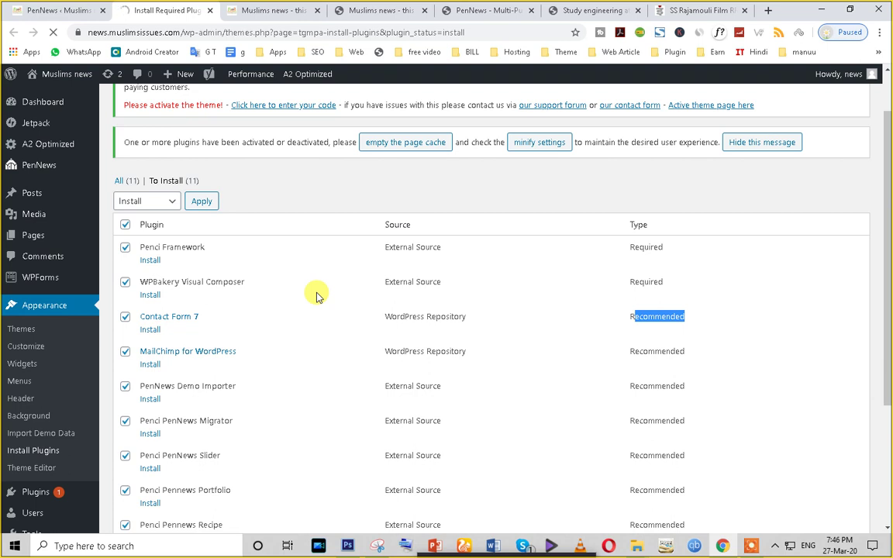
{"action": "scroll", "coordinate": [316, 296], "scroll_direction": "down", "scroll_amount": 3}
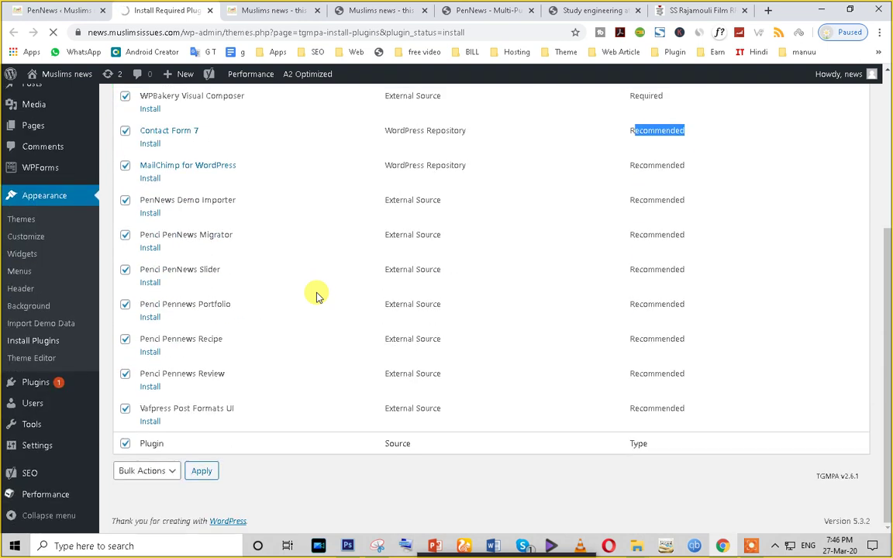
Step: Reload the Muslims news homepage and examine its PenNews header, post list, sidebar and About Us submenu
{"action": "left_click", "coordinate": [277, 7]}
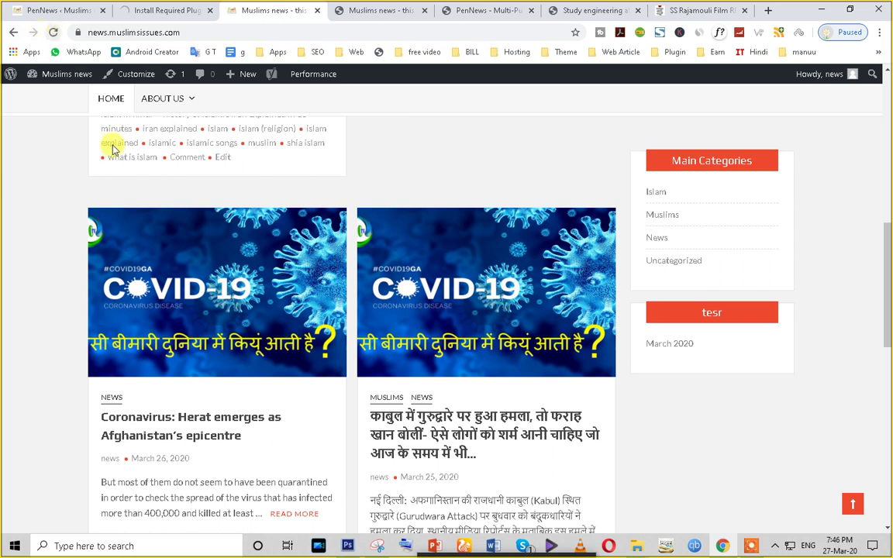
{"action": "scroll", "coordinate": [112, 148], "scroll_direction": "up", "scroll_amount": 10}
{"action": "left_click", "coordinate": [55, 34]}
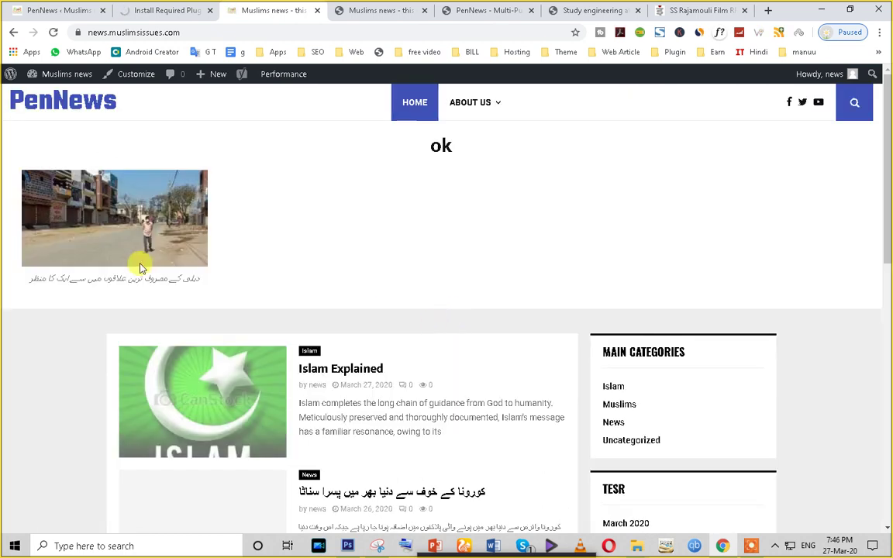
{"action": "scroll", "coordinate": [576, 406], "scroll_direction": "down", "scroll_amount": 5}
{"action": "scroll", "coordinate": [524, 346], "scroll_direction": "down", "scroll_amount": 4}
{"action": "scroll", "coordinate": [524, 347], "scroll_direction": "up", "scroll_amount": 8}
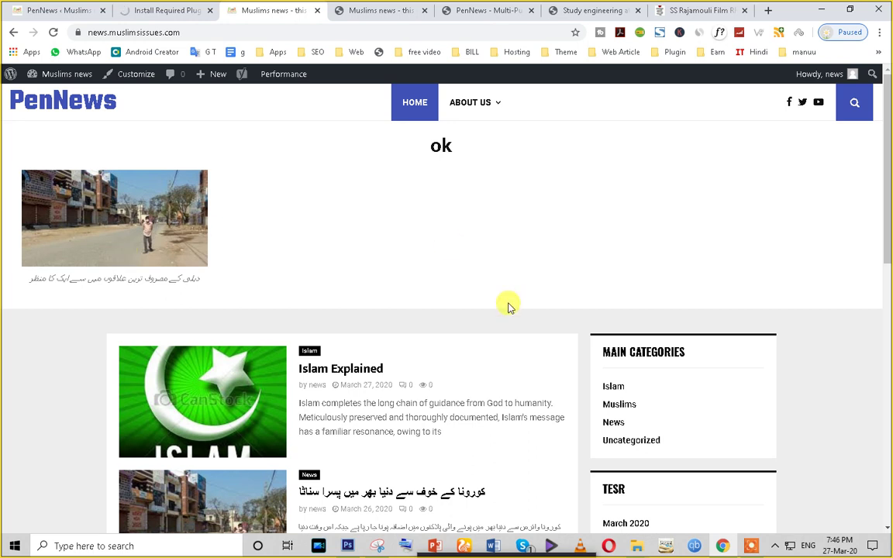
{"action": "scroll", "coordinate": [508, 305], "scroll_direction": "down", "scroll_amount": 3}
{"action": "scroll", "coordinate": [509, 304], "scroll_direction": "up", "scroll_amount": 4}
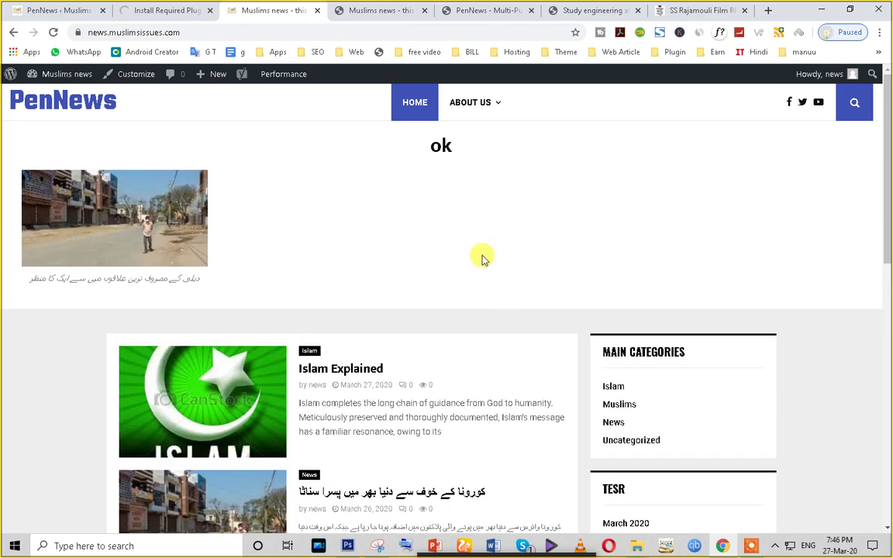
{"action": "mouse_move", "coordinate": [485, 122]}
{"action": "mouse_move", "coordinate": [482, 139]}
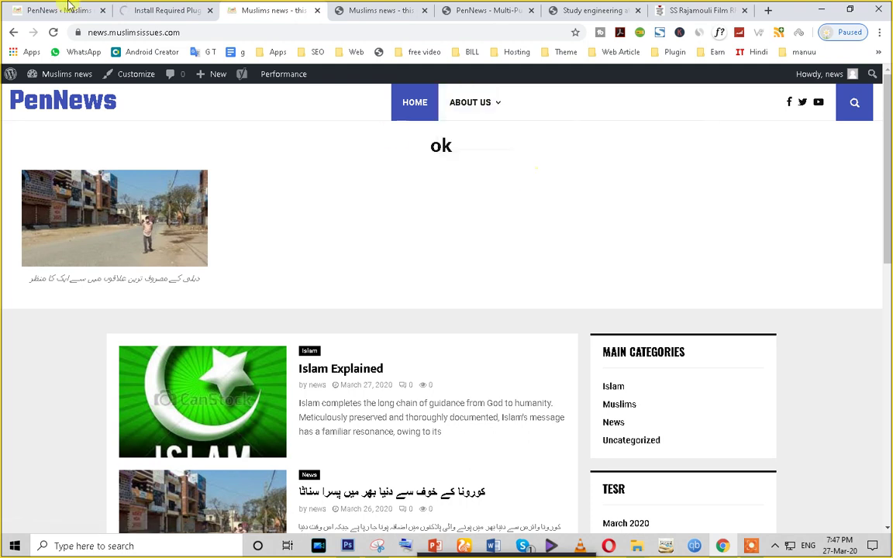
Step: Open the WordPress Menus page in a new browser tab from the PenNews dashboard
{"action": "left_click", "coordinate": [43, 7]}
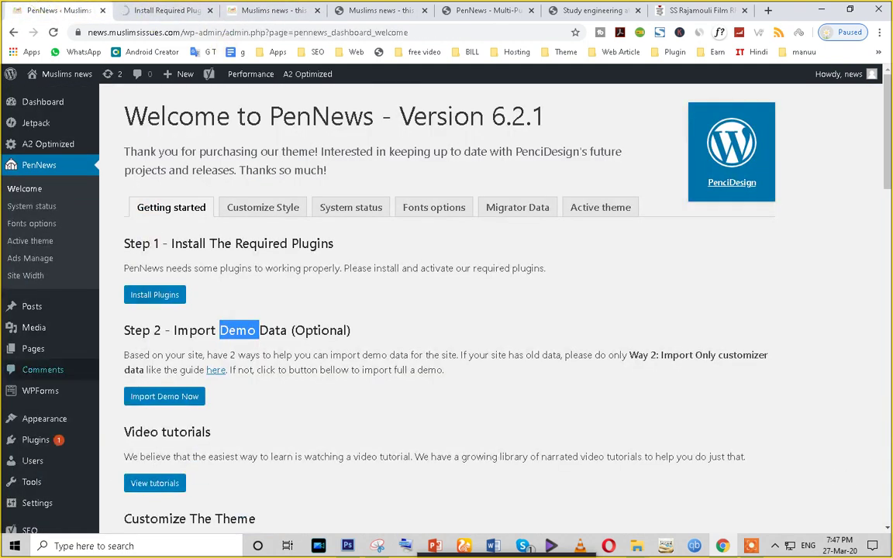
{"action": "left_click", "coordinate": [136, 9]}
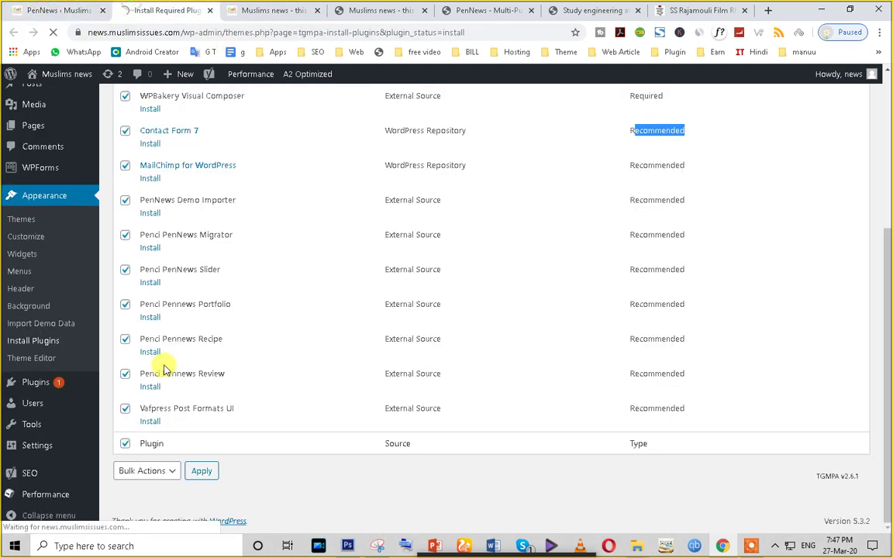
{"action": "left_click", "coordinate": [31, 8]}
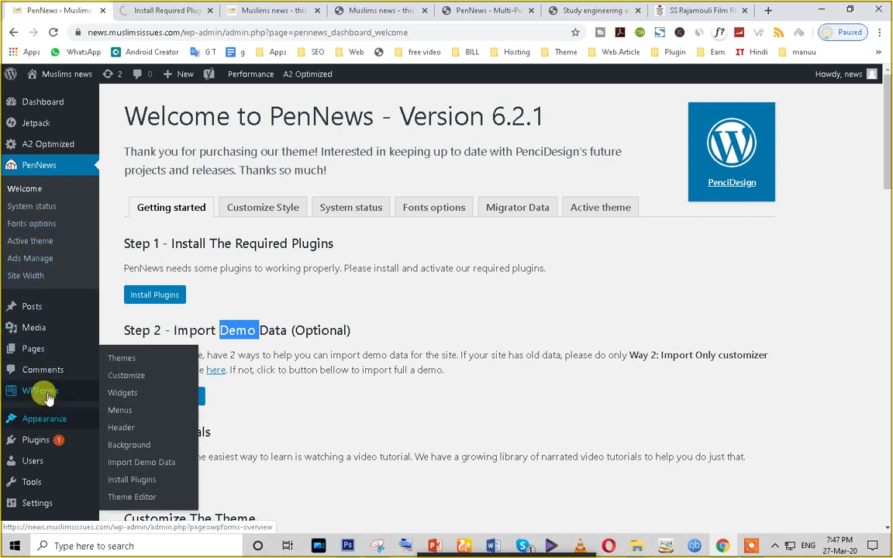
{"action": "mouse_move", "coordinate": [49, 437]}
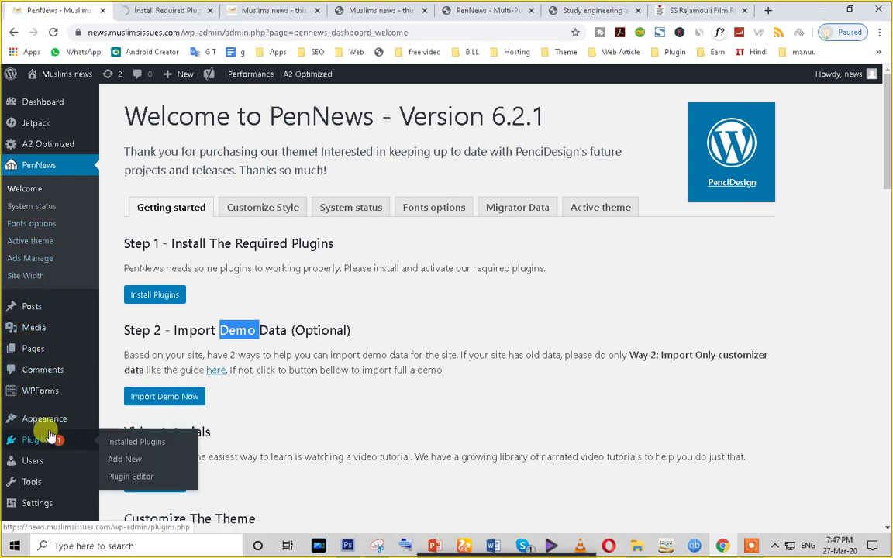
{"action": "mouse_move", "coordinate": [44, 418]}
{"action": "right_click", "coordinate": [118, 410]}
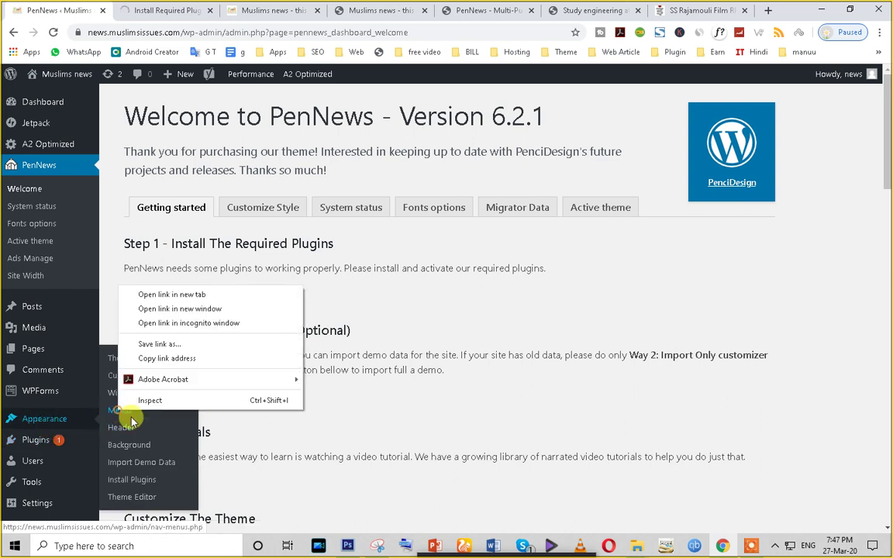
{"action": "left_click", "coordinate": [159, 295]}
{"action": "left_click", "coordinate": [144, 10]}
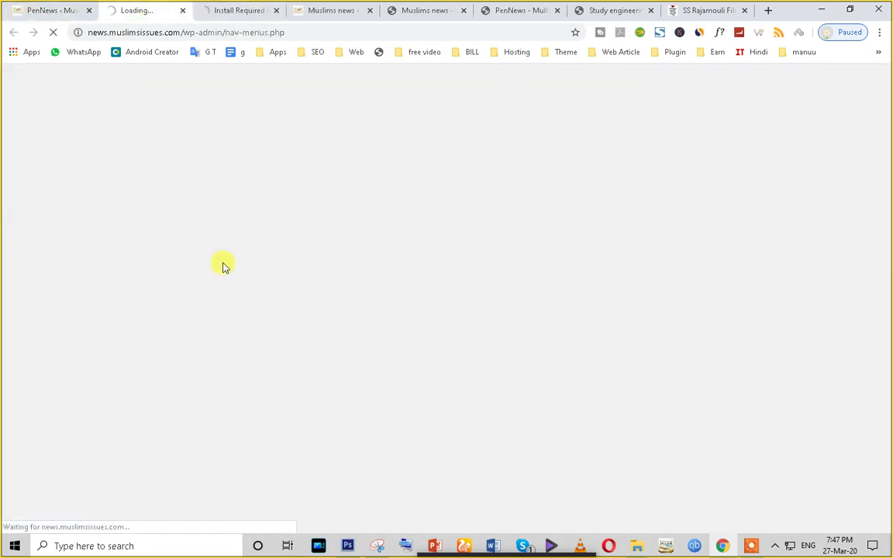
Step: Look through the site's homepage and open the article "Coronavirus: Herat emerges as Afghanistan's epicentre"
{"action": "left_click", "coordinate": [211, 8]}
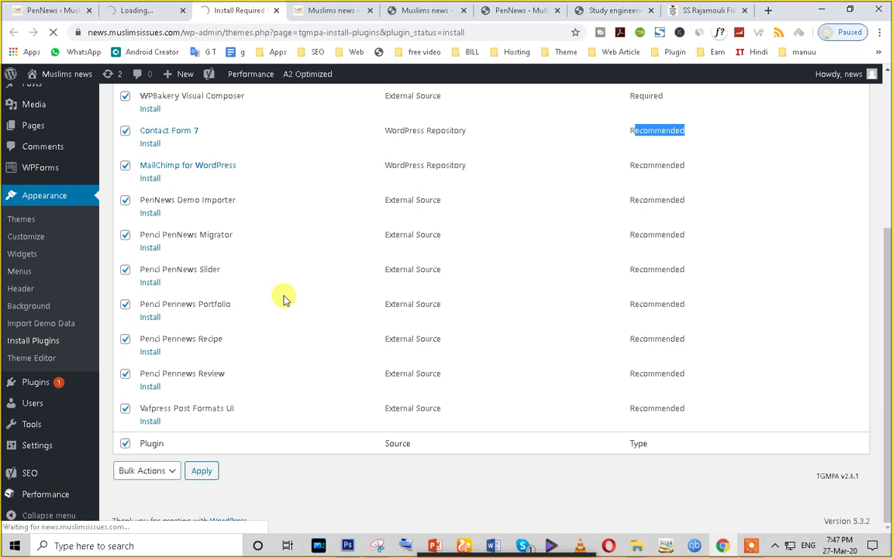
{"action": "left_click", "coordinate": [147, 10]}
{"action": "left_click", "coordinate": [328, 10]}
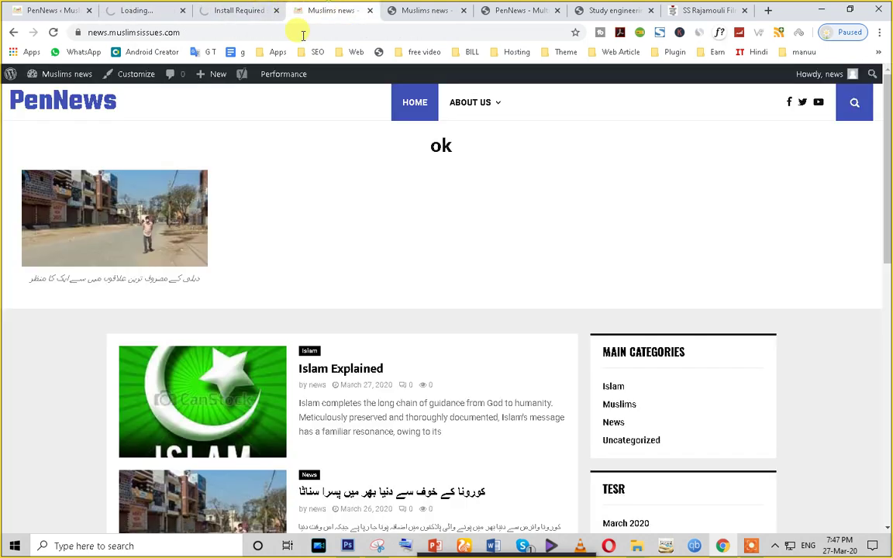
{"action": "scroll", "coordinate": [255, 335], "scroll_direction": "down", "scroll_amount": 10}
{"action": "scroll", "coordinate": [200, 170], "scroll_direction": "up", "scroll_amount": 5}
{"action": "scroll", "coordinate": [200, 171], "scroll_direction": "down", "scroll_amount": 1}
{"action": "left_click", "coordinate": [200, 170]}
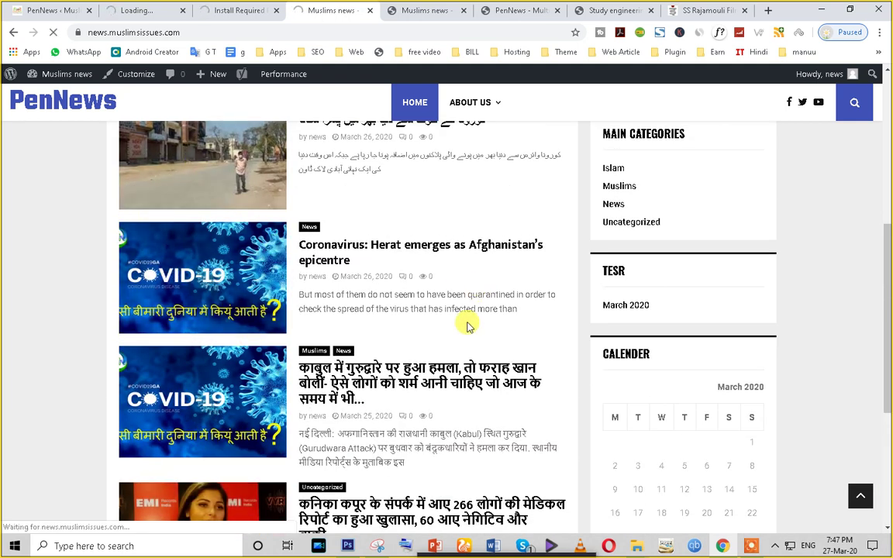
{"action": "left_click", "coordinate": [239, 282]}
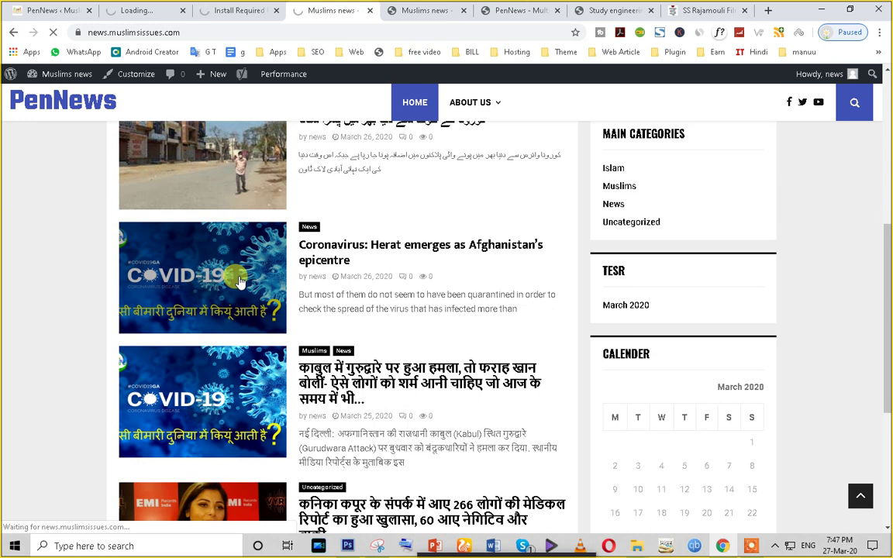
{"action": "left_click", "coordinate": [339, 252]}
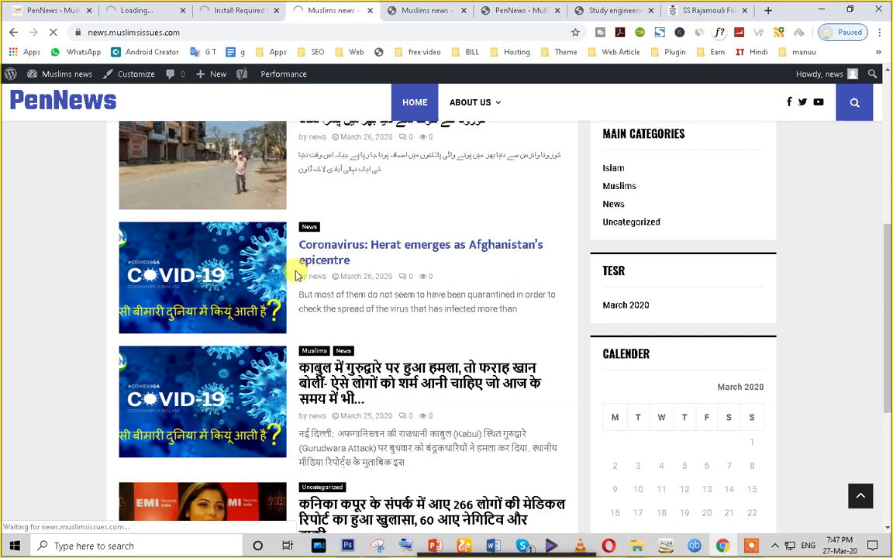
Step: Check the progress of the required plugins installation
{"action": "left_click", "coordinate": [240, 9]}
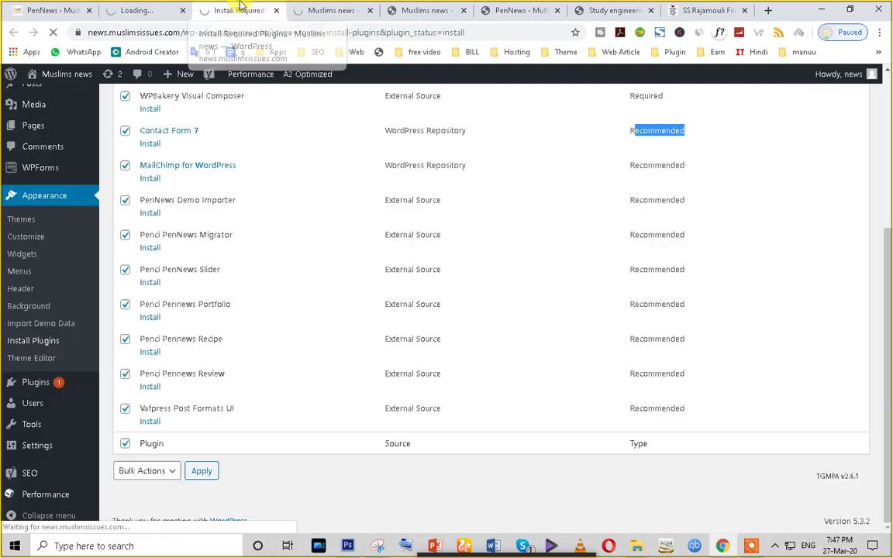
{"action": "scroll", "coordinate": [203, 307], "scroll_direction": "up", "scroll_amount": 3}
{"action": "scroll", "coordinate": [203, 307], "scroll_direction": "up", "scroll_amount": 1}
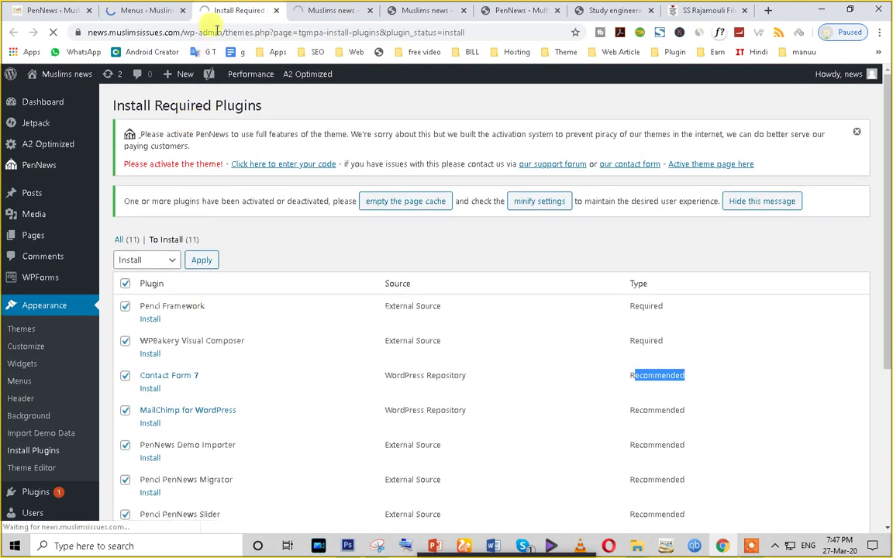
Step: Arrange news above contact us as same-level sub-items of about us in the main menu, and save the menu
{"action": "scroll", "coordinate": [447, 442], "scroll_direction": "down", "scroll_amount": 4}
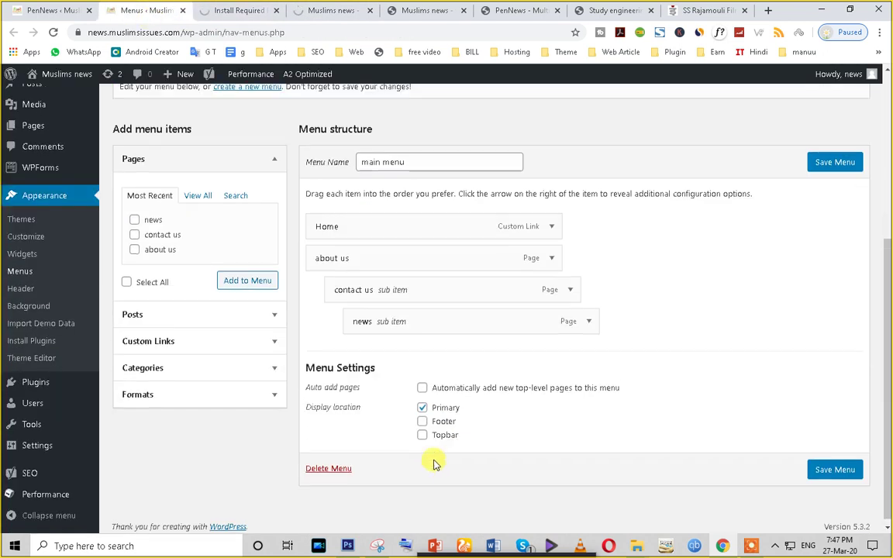
{"action": "left_click_drag", "start_coordinate": [399, 311], "coordinate": [380, 312]}
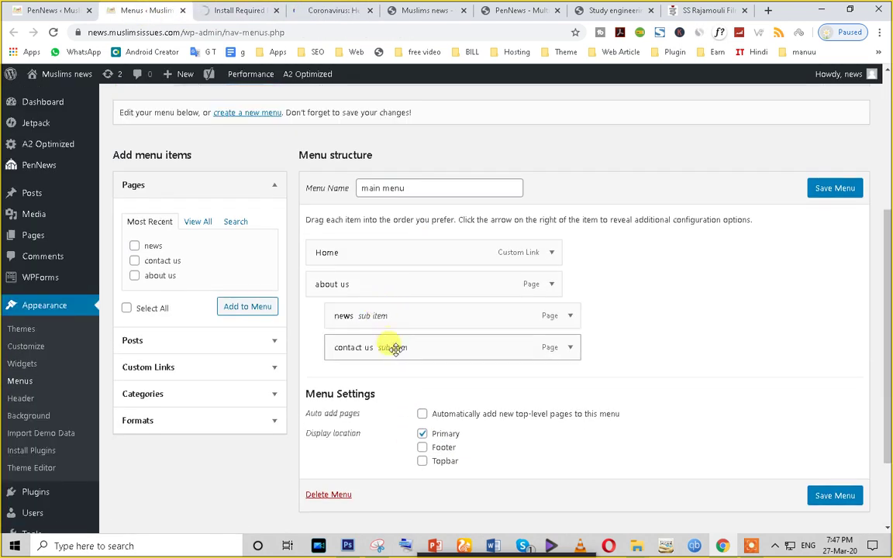
{"action": "left_click", "coordinate": [827, 187]}
Step: Reload the Coronavirus article page and check the About Us submenu
{"action": "left_click", "coordinate": [338, 17]}
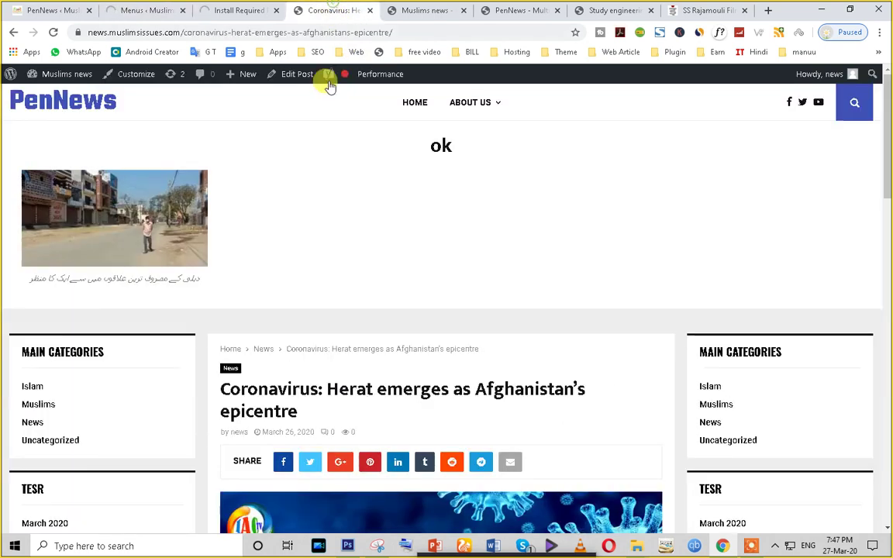
{"action": "left_click", "coordinate": [55, 34]}
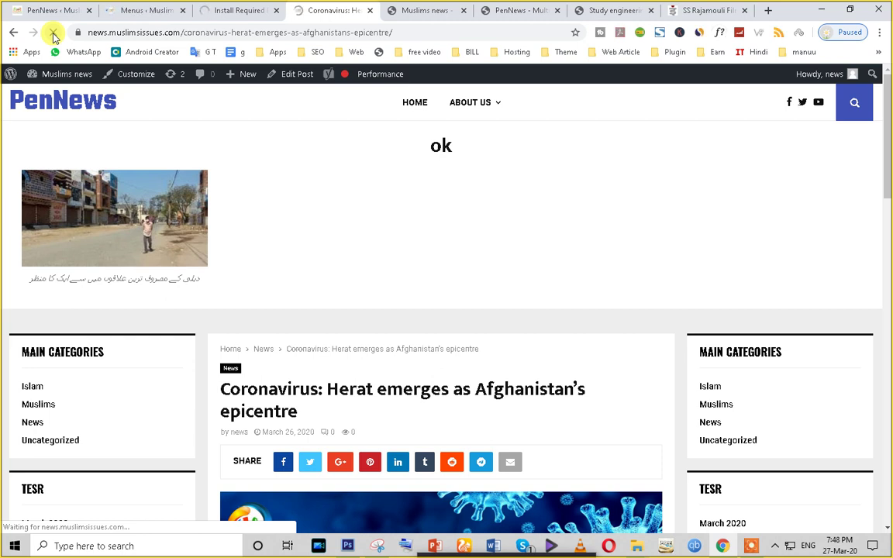
{"action": "mouse_move", "coordinate": [454, 94]}
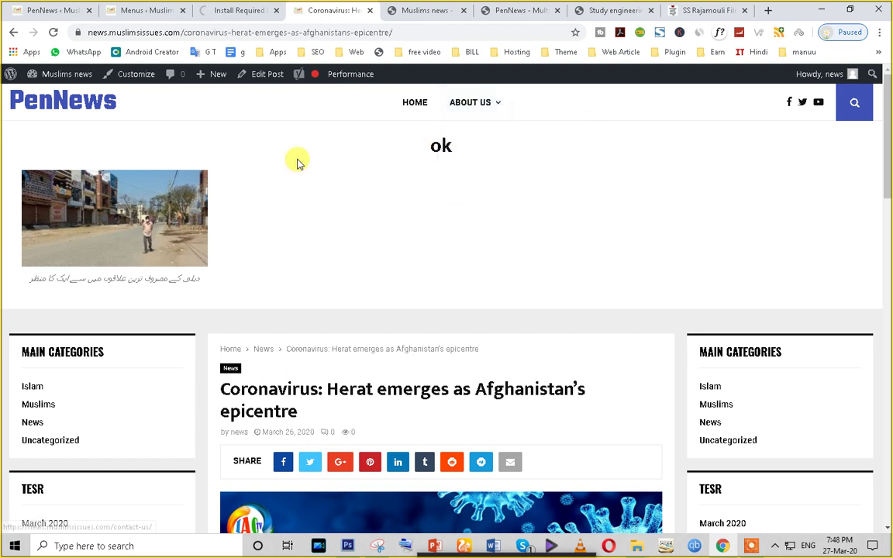
Step: Review the notices on the Menus page, and compare the plugin installation page with the live article
{"action": "left_click", "coordinate": [222, 6]}
{"action": "left_click", "coordinate": [124, 9]}
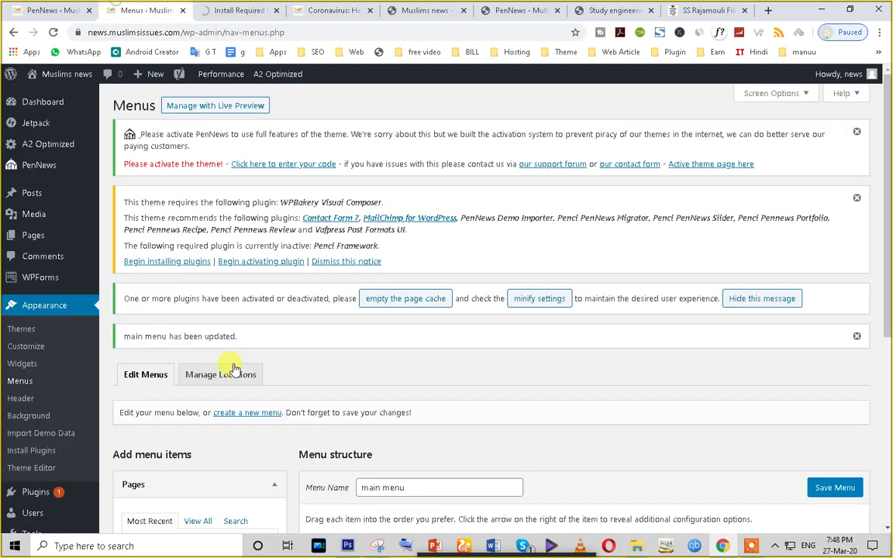
{"action": "scroll", "coordinate": [240, 376], "scroll_direction": "down", "scroll_amount": 5}
{"action": "scroll", "coordinate": [179, 373], "scroll_direction": "up", "scroll_amount": 4}
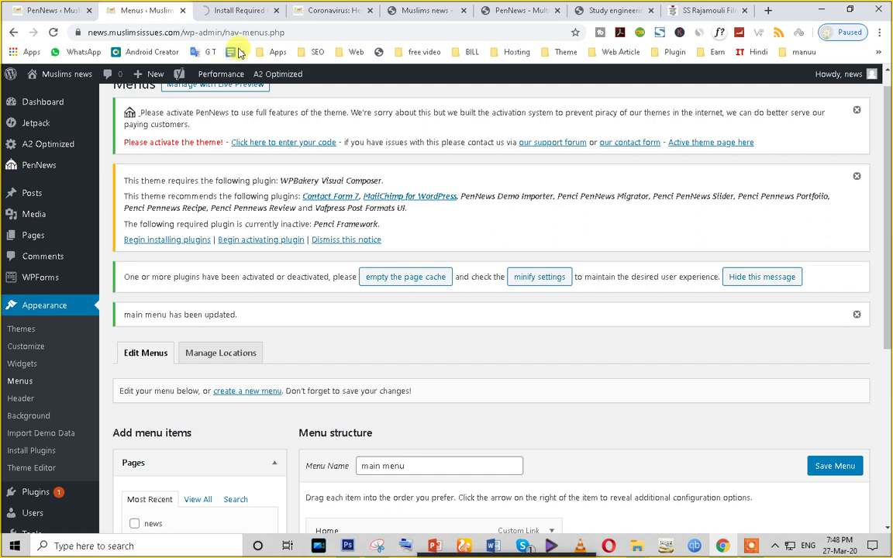
{"action": "left_click", "coordinate": [227, 8]}
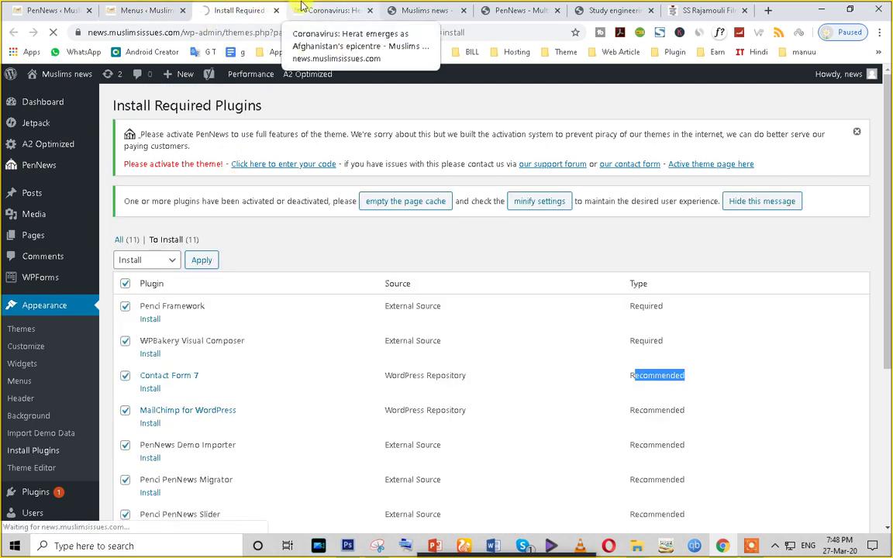
{"action": "left_click", "coordinate": [333, 9]}
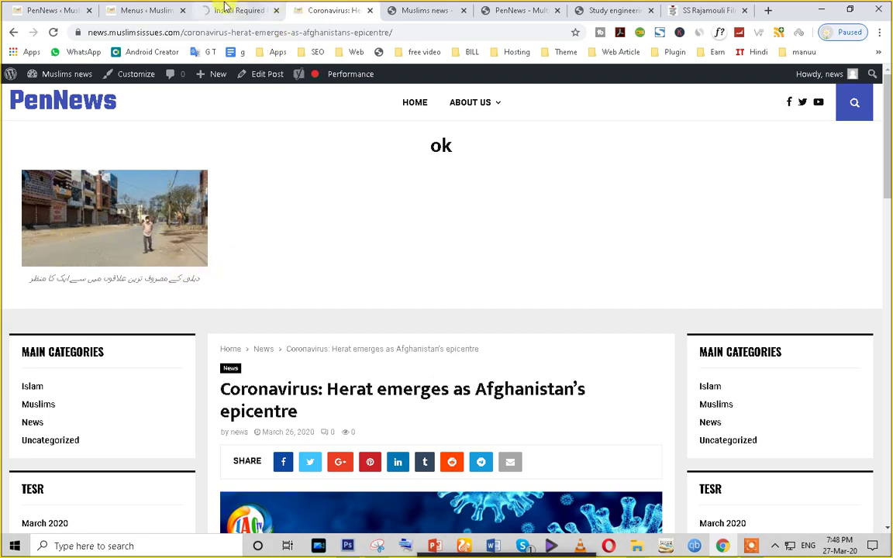
Step: Open the Widgets page in the Menus tab, glancing at the live article while it loads
{"action": "left_click", "coordinate": [128, 9]}
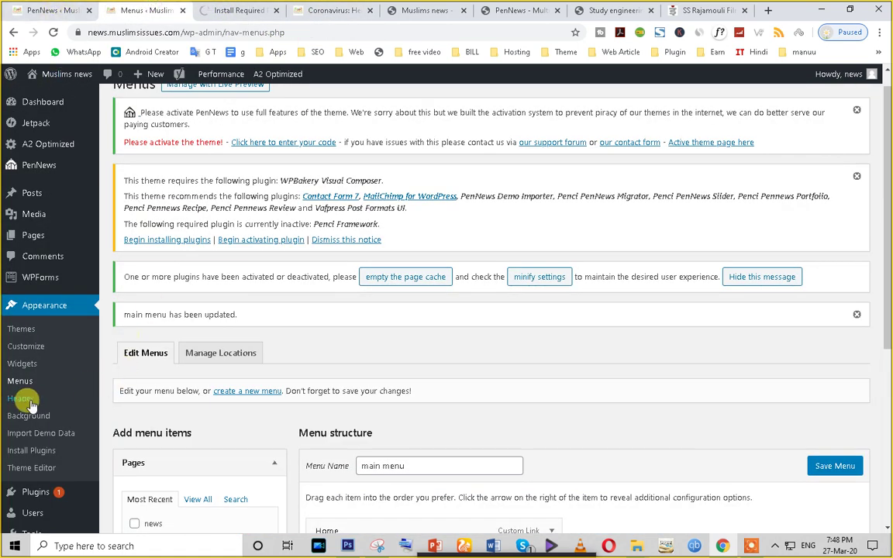
{"action": "left_click", "coordinate": [20, 367]}
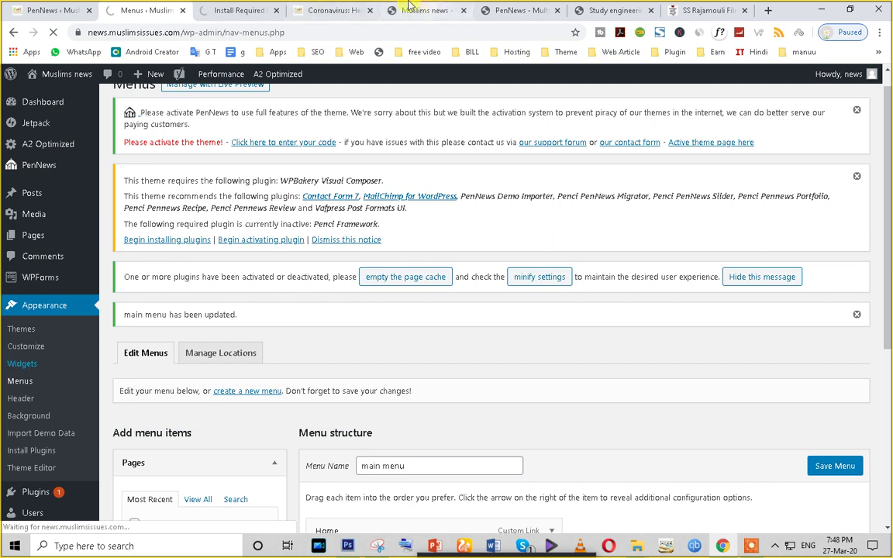
{"action": "left_click", "coordinate": [324, 9]}
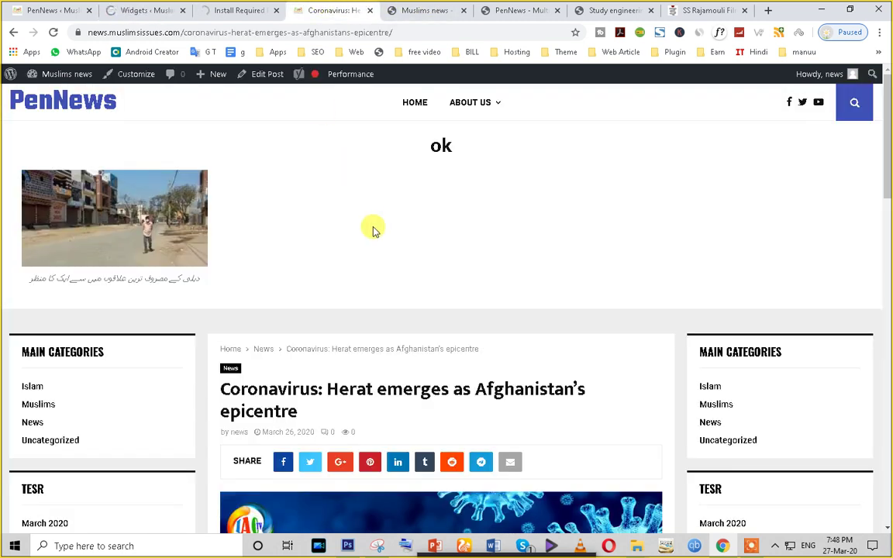
{"action": "left_click", "coordinate": [124, 10]}
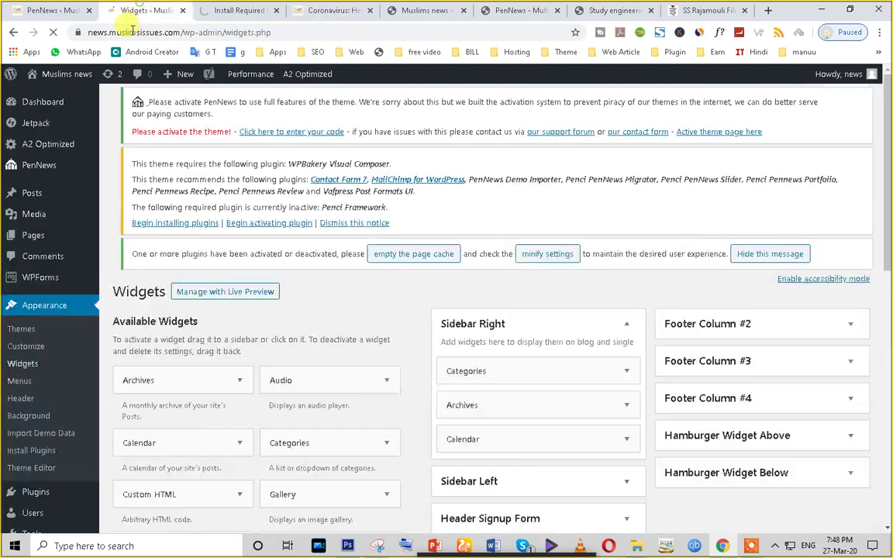
Step: Remove the Text widget titled "ok" from the Header Signup Form widget area
{"action": "scroll", "coordinate": [658, 319], "scroll_direction": "down", "scroll_amount": 3}
{"action": "scroll", "coordinate": [708, 333], "scroll_direction": "down", "scroll_amount": 1}
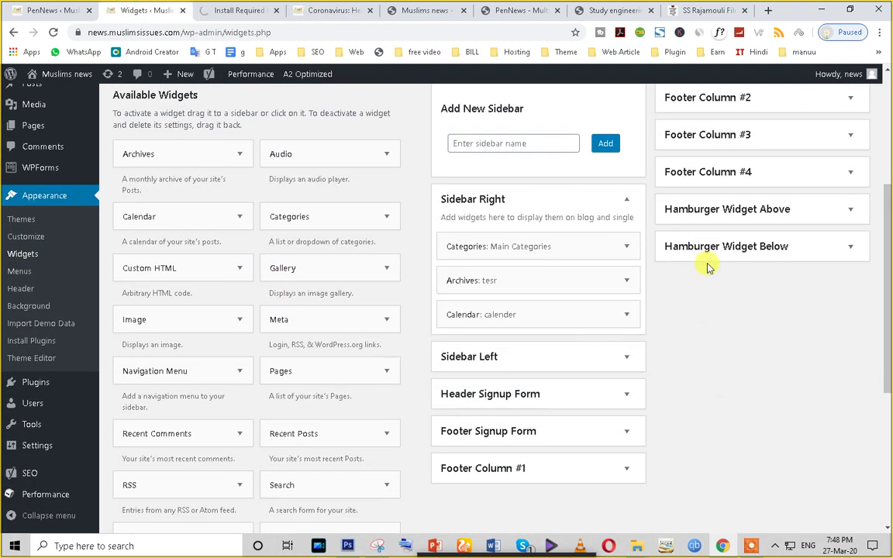
{"action": "scroll", "coordinate": [707, 265], "scroll_direction": "up", "scroll_amount": 1}
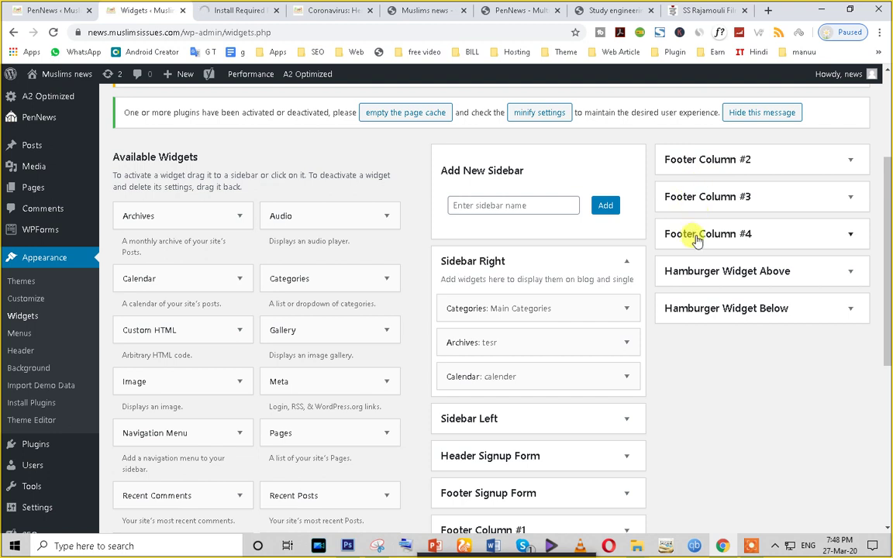
{"action": "scroll", "coordinate": [683, 373], "scroll_direction": "down", "scroll_amount": 2}
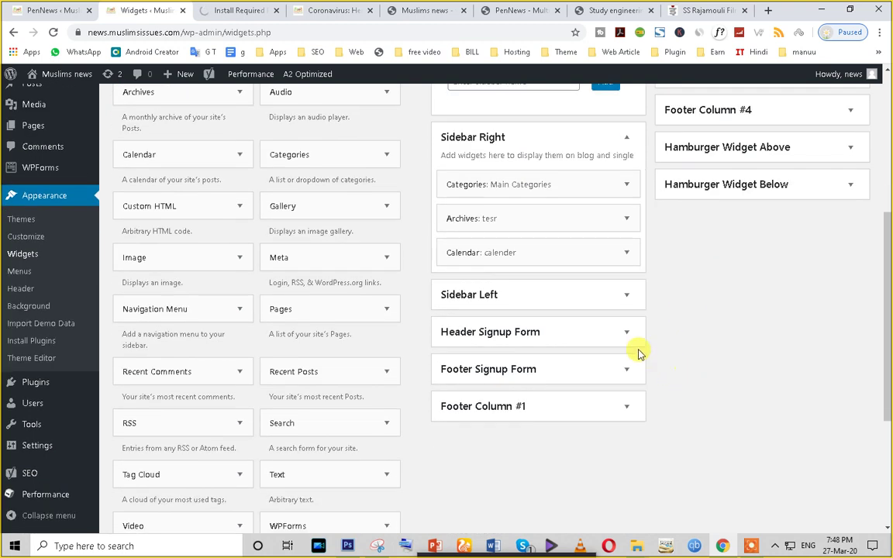
{"action": "left_click", "coordinate": [626, 335]}
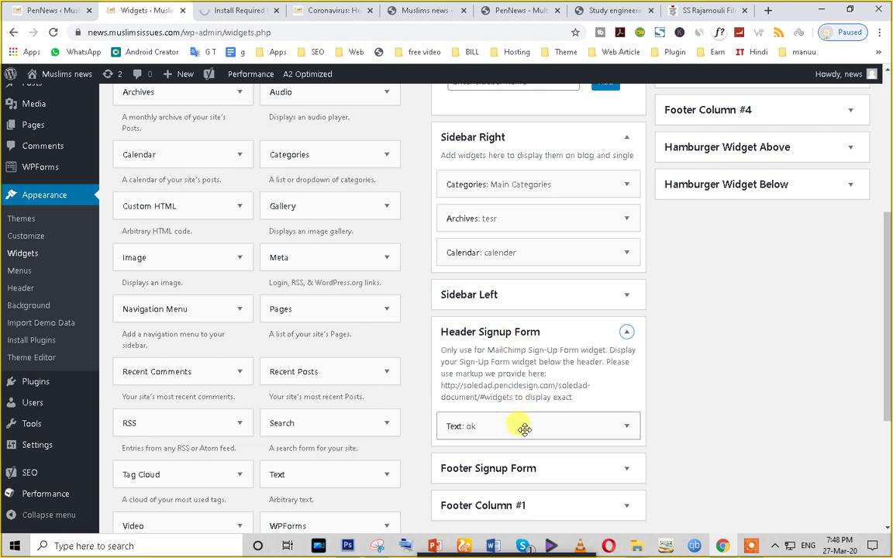
{"action": "left_click_drag", "start_coordinate": [519, 430], "coordinate": [173, 392]}
Step: Reload the Coronavirus article and examine its header area, both sidebars and the sections below the post
{"action": "left_click", "coordinate": [315, 8]}
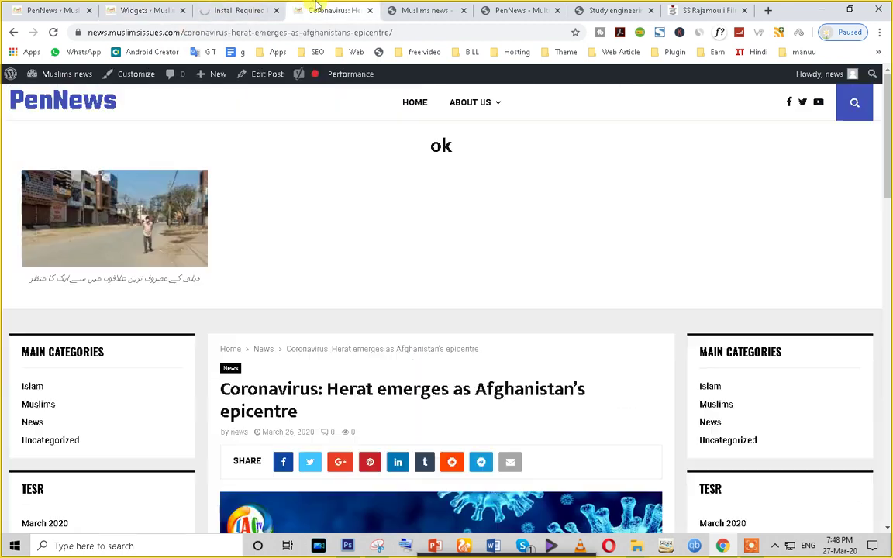
{"action": "left_click", "coordinate": [54, 32]}
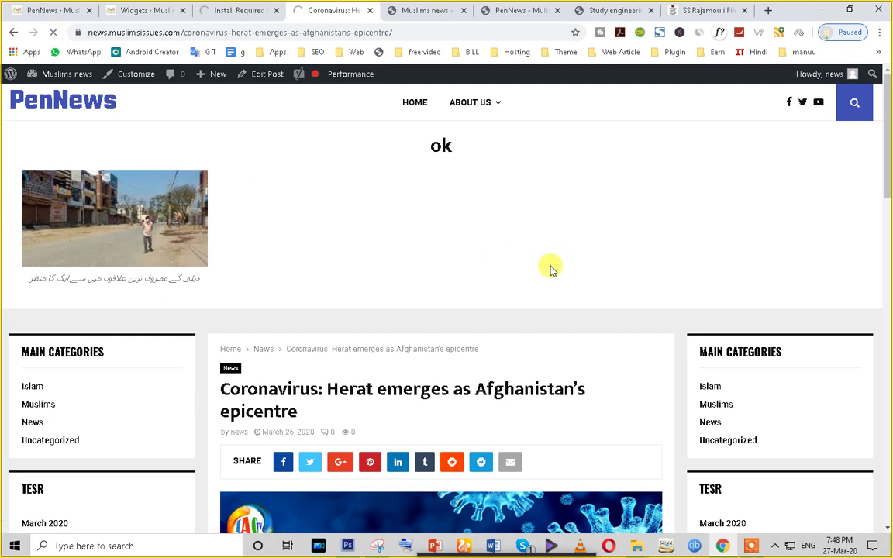
{"action": "scroll", "coordinate": [530, 355], "scroll_direction": "down", "scroll_amount": 15}
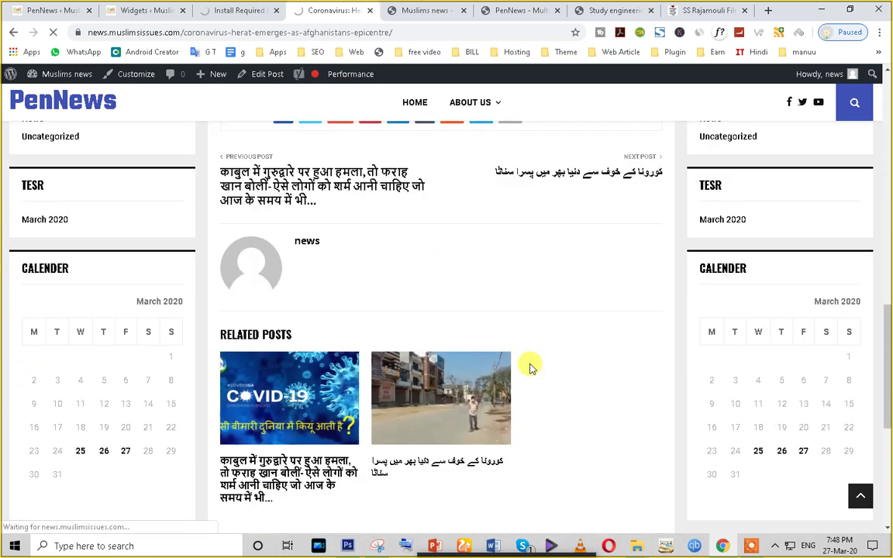
{"action": "scroll", "coordinate": [476, 412], "scroll_direction": "down", "scroll_amount": 3}
{"action": "scroll", "coordinate": [475, 412], "scroll_direction": "up", "scroll_amount": 7}
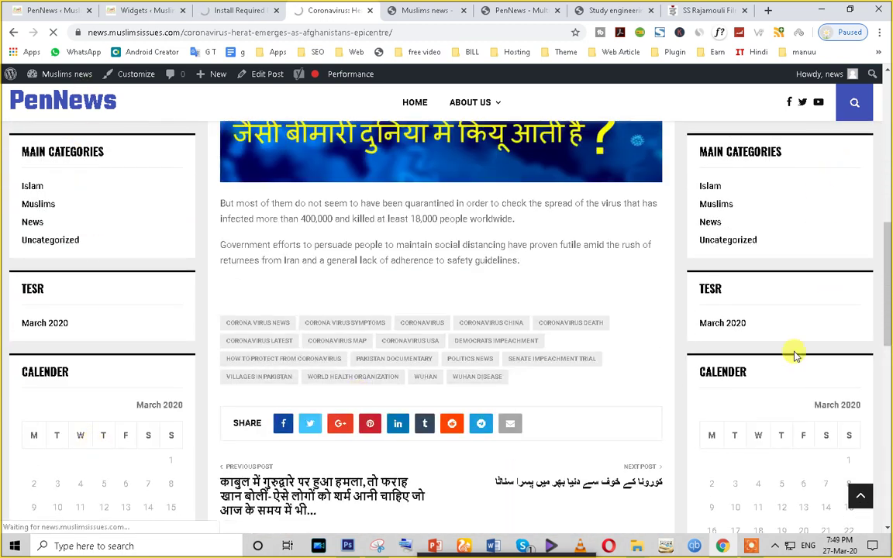
{"action": "scroll", "coordinate": [795, 449], "scroll_direction": "down", "scroll_amount": 8}
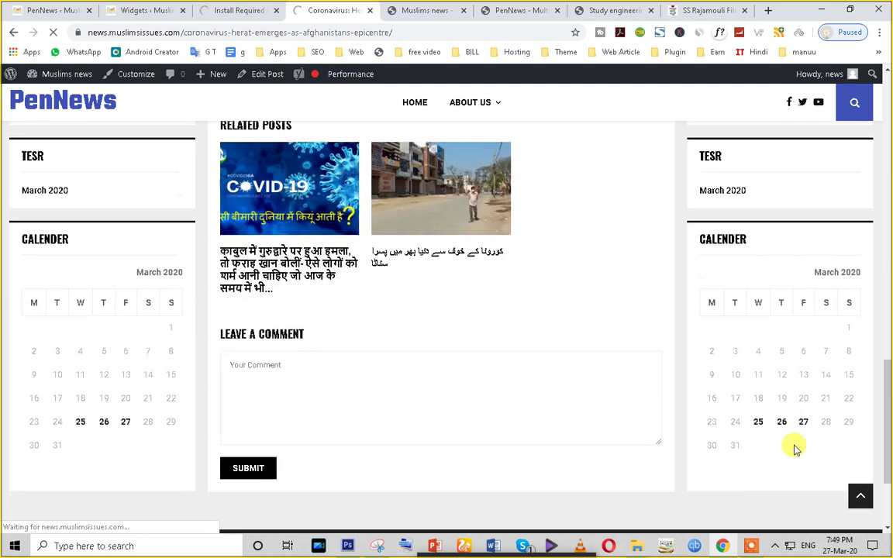
{"action": "scroll", "coordinate": [794, 450], "scroll_direction": "up", "scroll_amount": 2}
{"action": "scroll", "coordinate": [795, 445], "scroll_direction": "up", "scroll_amount": 8}
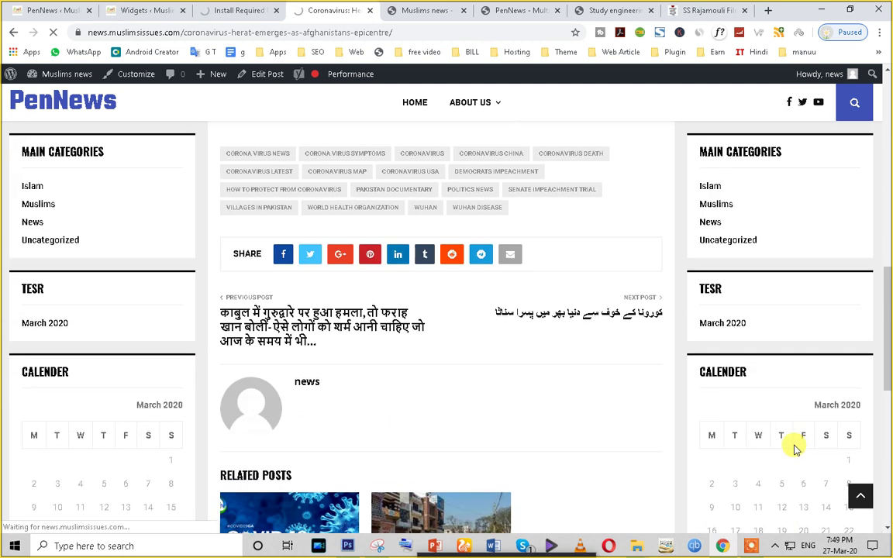
Step: Open the site's home page and review its post list and sidebar
{"action": "left_click", "coordinate": [417, 106]}
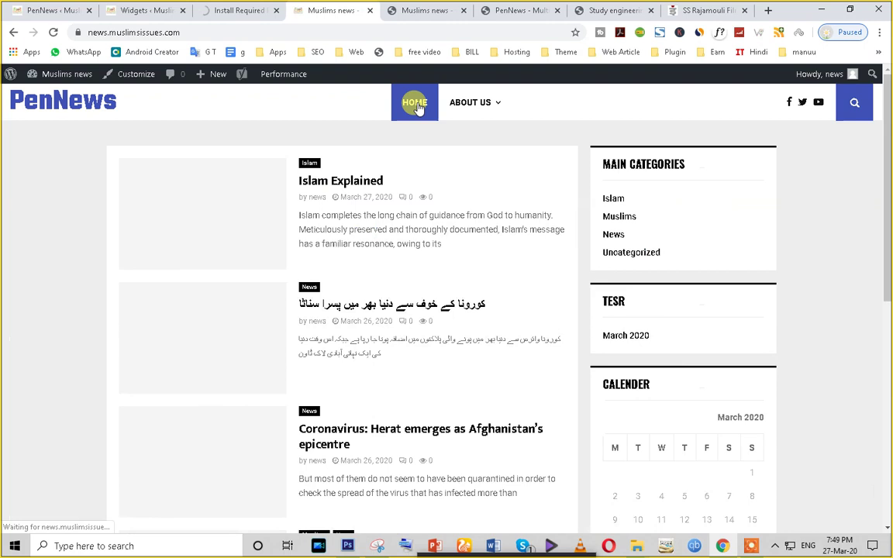
{"action": "scroll", "coordinate": [431, 286], "scroll_direction": "down", "scroll_amount": 2}
{"action": "scroll", "coordinate": [426, 290], "scroll_direction": "down", "scroll_amount": 5}
{"action": "scroll", "coordinate": [415, 303], "scroll_direction": "up", "scroll_amount": 5}
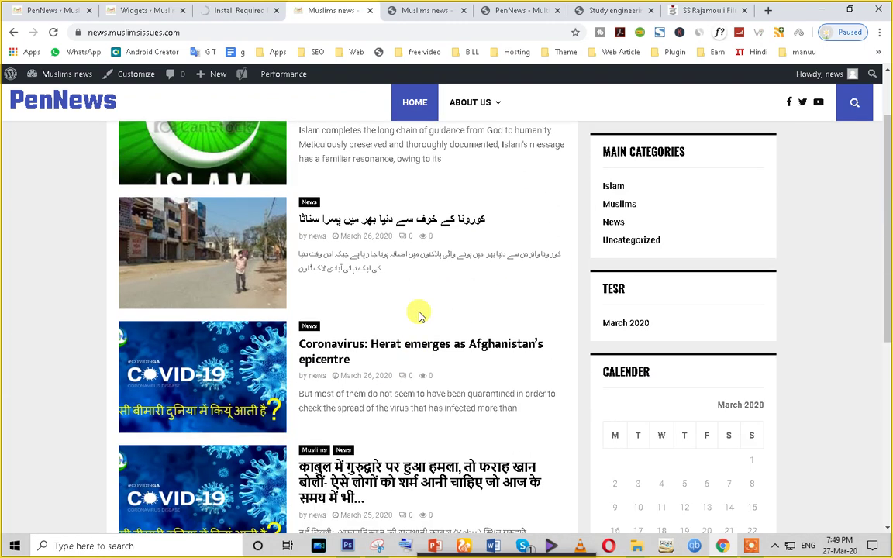
Step: Check the progress of the plugin installation, and collapse the Header Signup Form area on the Widgets page
{"action": "left_click", "coordinate": [231, 9]}
{"action": "left_click", "coordinate": [151, 9]}
{"action": "left_click", "coordinate": [237, 10]}
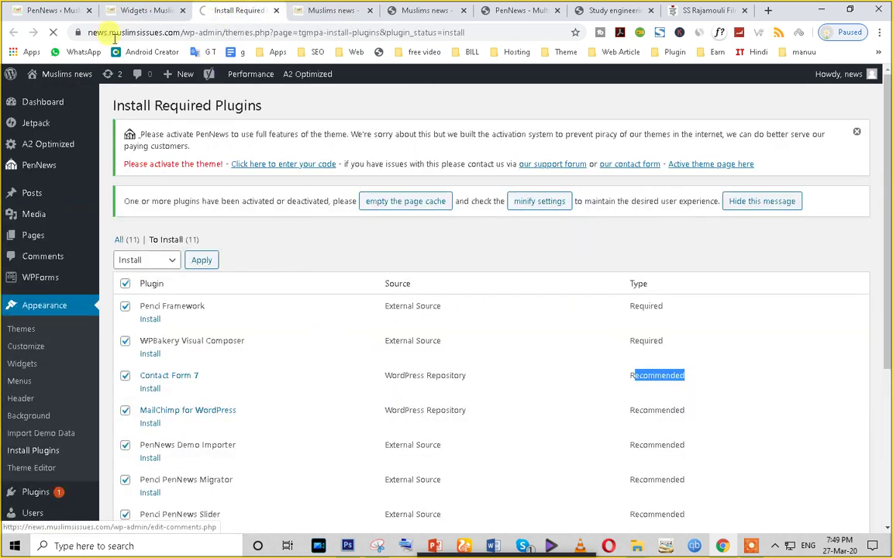
{"action": "left_click", "coordinate": [151, 9]}
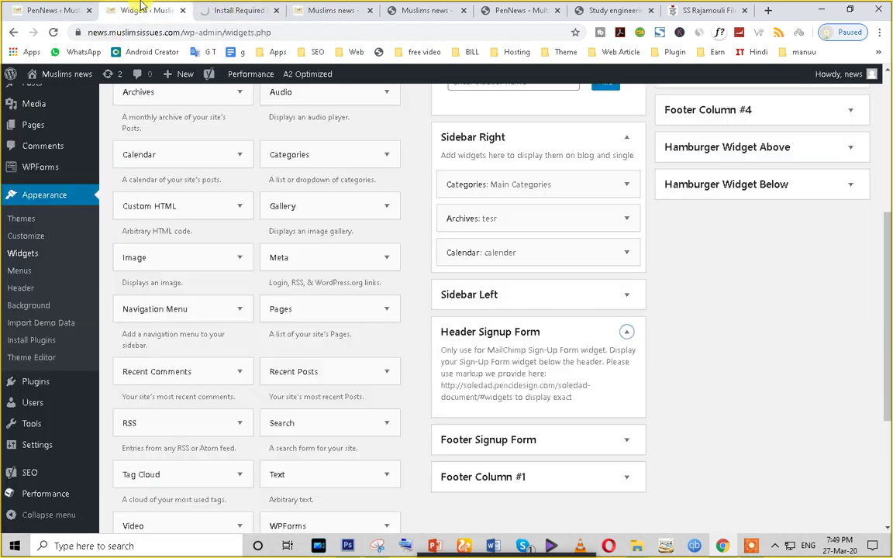
{"action": "left_click", "coordinate": [625, 332]}
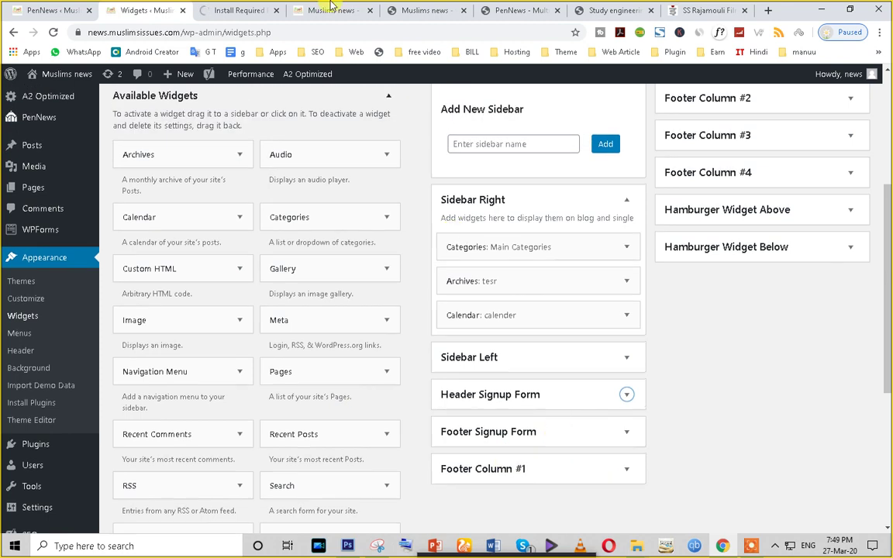
Step: Open the Islam Explained post from the home page and examine its sidebars down to the comment form
{"action": "left_click", "coordinate": [331, 10]}
{"action": "left_click", "coordinate": [183, 226]}
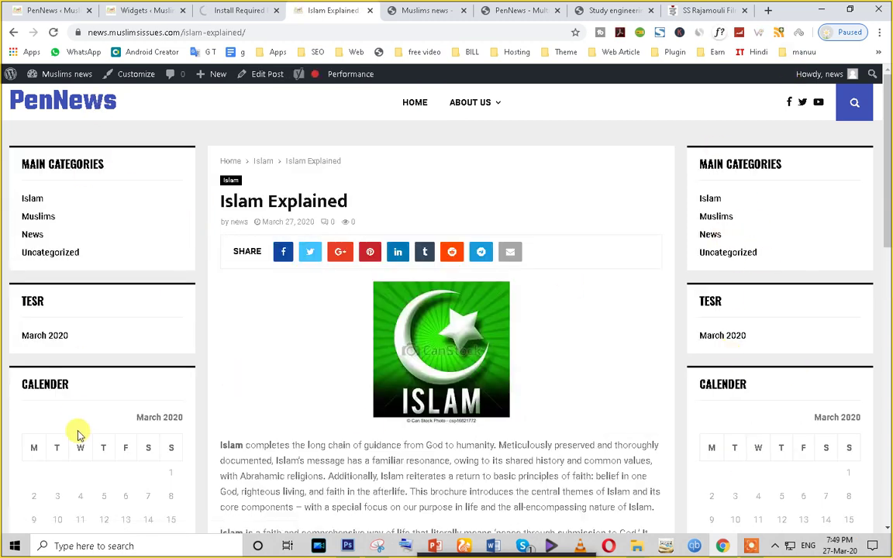
{"action": "scroll", "coordinate": [77, 434], "scroll_direction": "down", "scroll_amount": 7}
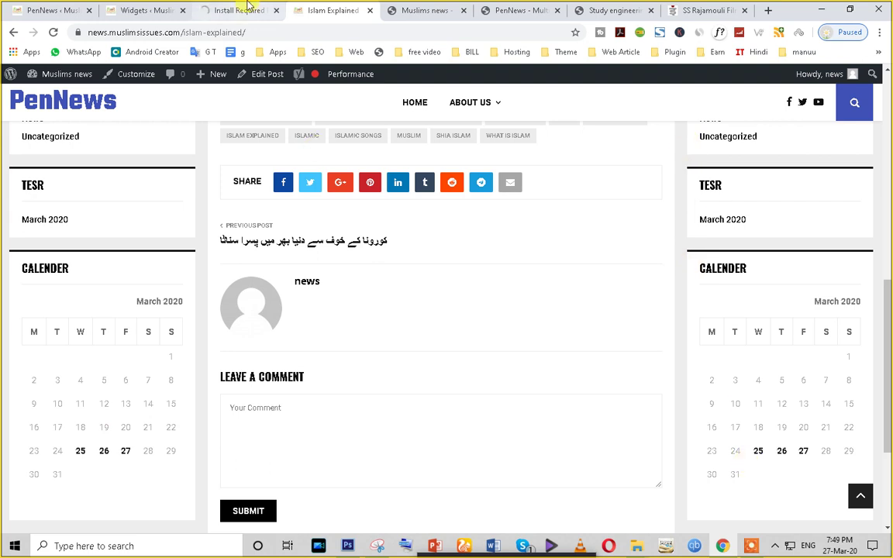
Step: Expand the Sidebar Left widget area and compare the widget areas with the sidebars of the Islam Explained article
{"action": "left_click", "coordinate": [248, 9]}
{"action": "left_click", "coordinate": [138, 9]}
{"action": "scroll", "coordinate": [650, 430], "scroll_direction": "down", "scroll_amount": 2}
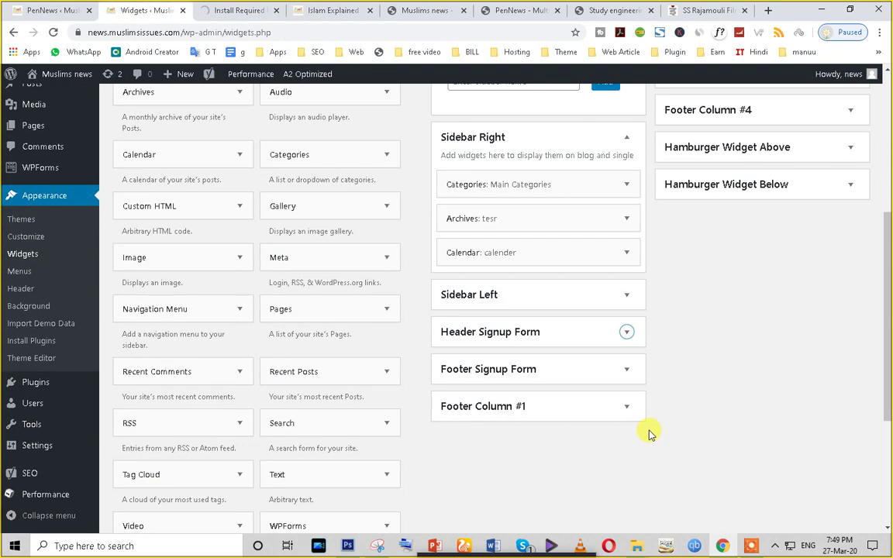
{"action": "scroll", "coordinate": [649, 434], "scroll_direction": "up", "scroll_amount": 2}
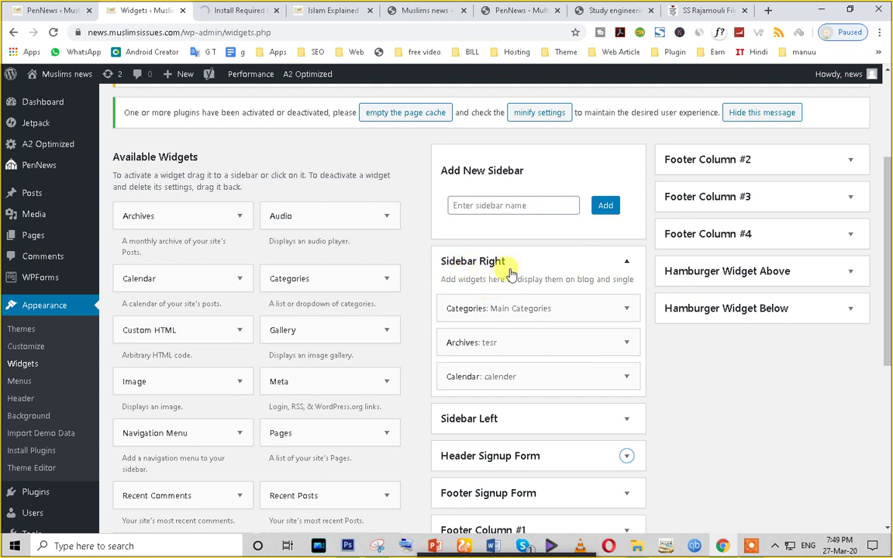
{"action": "scroll", "coordinate": [566, 342], "scroll_direction": "down", "scroll_amount": 2}
{"action": "left_click", "coordinate": [625, 296]}
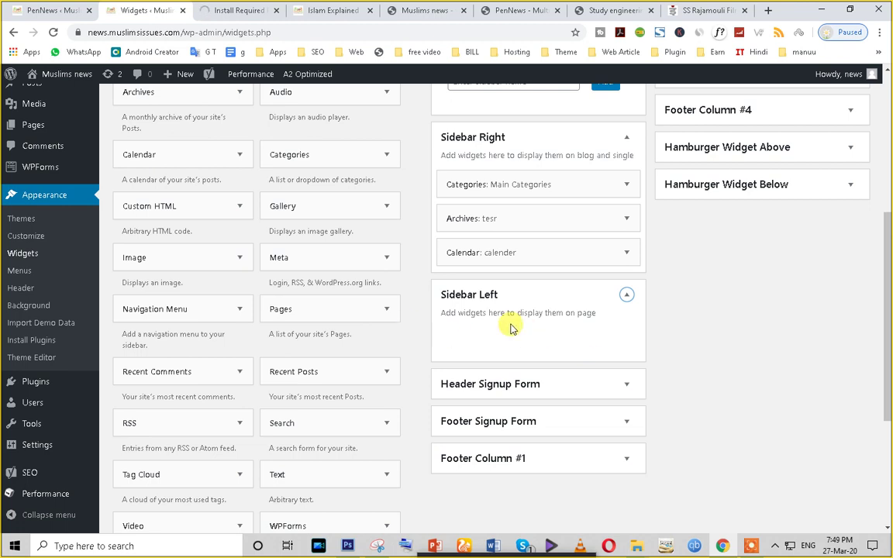
{"action": "scroll", "coordinate": [604, 265], "scroll_direction": "up", "scroll_amount": 1}
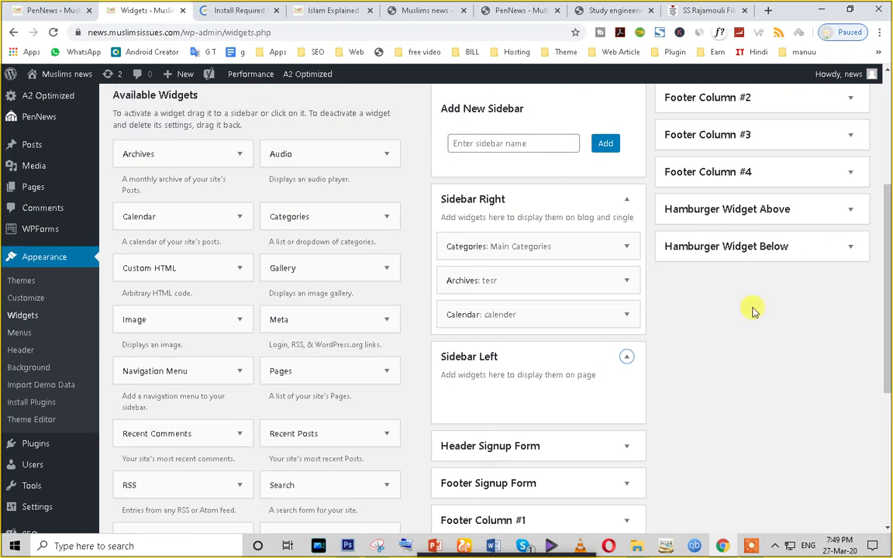
{"action": "left_click", "coordinate": [345, 8]}
{"action": "scroll", "coordinate": [349, 300], "scroll_direction": "up", "scroll_amount": 8}
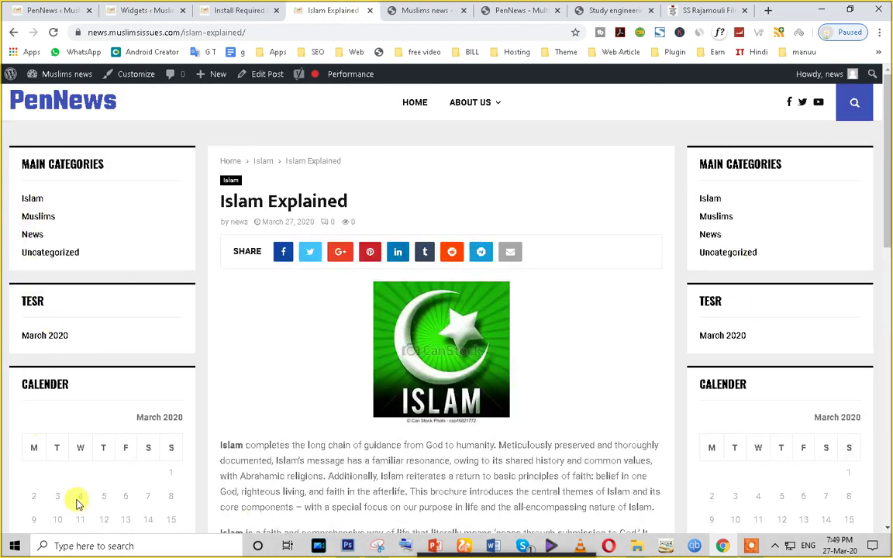
Step: Add a Gallery widget containing the Islam image above Categories in Sidebar Right, save it, and close its settings
{"action": "left_click", "coordinate": [147, 11]}
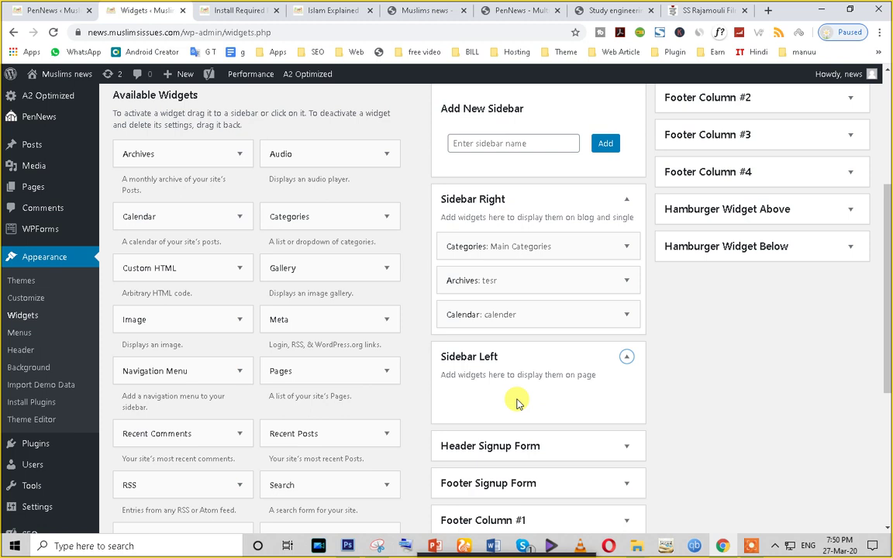
{"action": "left_click_drag", "start_coordinate": [275, 271], "coordinate": [493, 251]}
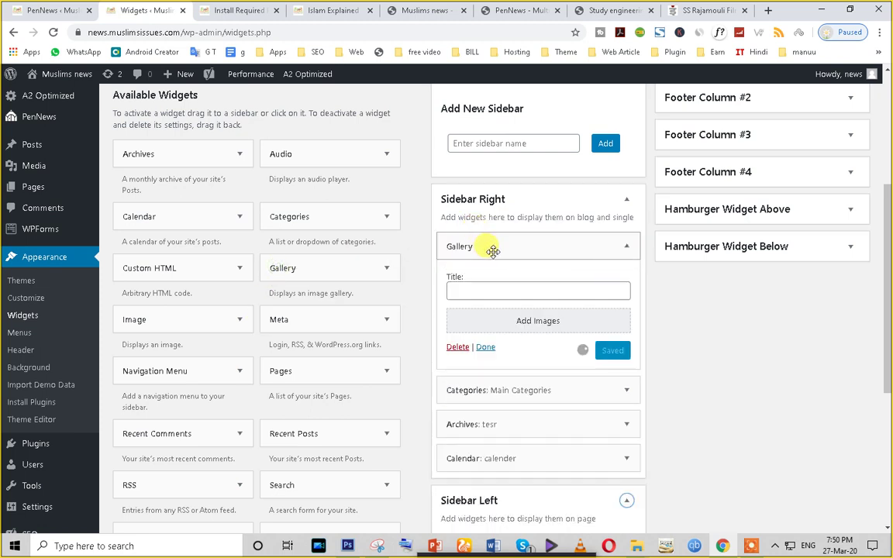
{"action": "left_click", "coordinate": [485, 289]}
{"action": "left_click", "coordinate": [527, 325]}
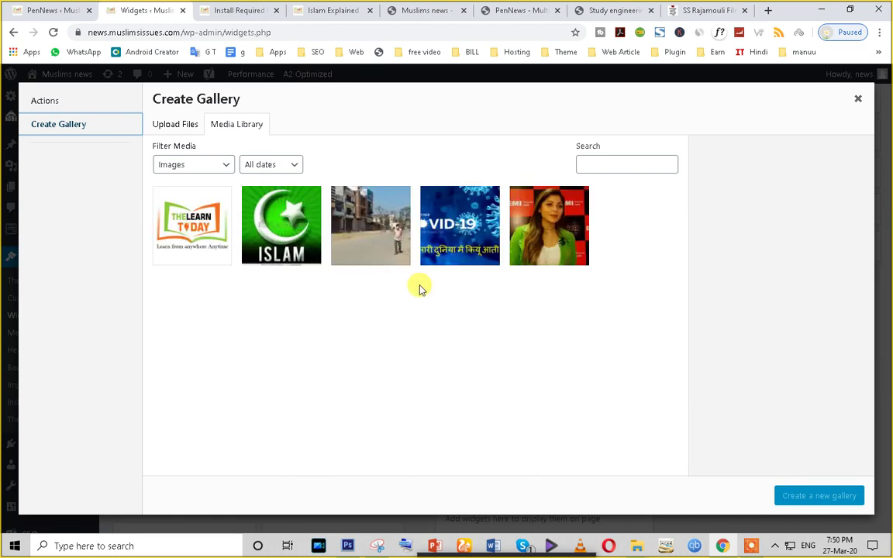
{"action": "left_click", "coordinate": [269, 221]}
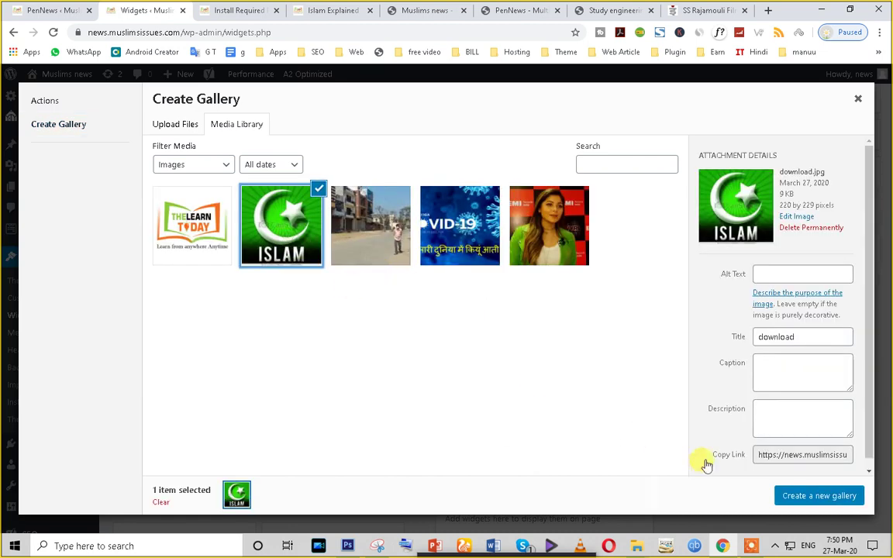
{"action": "left_click", "coordinate": [817, 496]}
{"action": "left_click", "coordinate": [824, 496]}
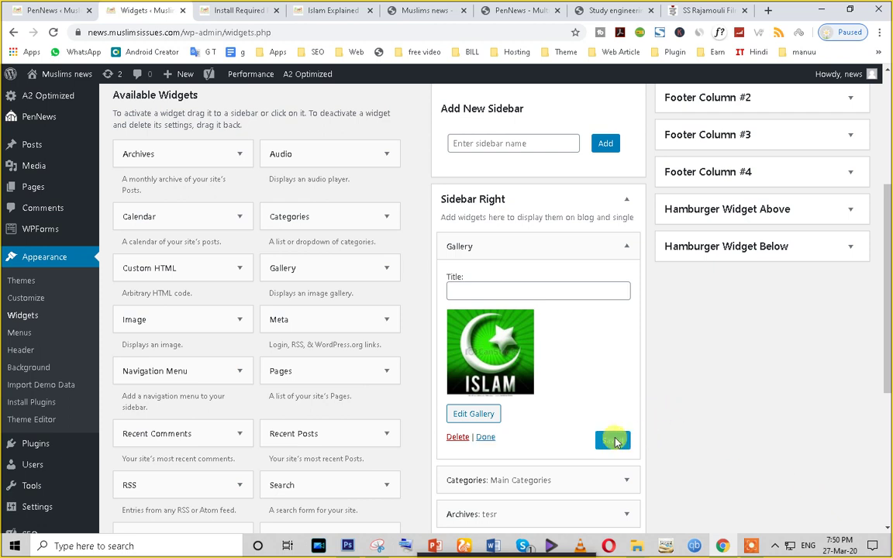
{"action": "left_click", "coordinate": [481, 437]}
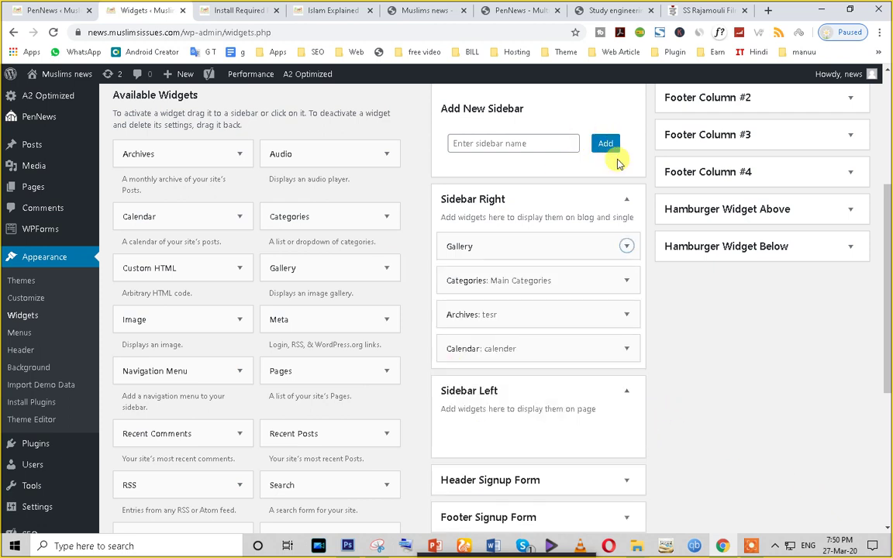
Step: Reload the Islam Explained article to check the sidebar gallery, and review the plugin installation results
{"action": "left_click", "coordinate": [321, 10]}
{"action": "left_click", "coordinate": [53, 32]}
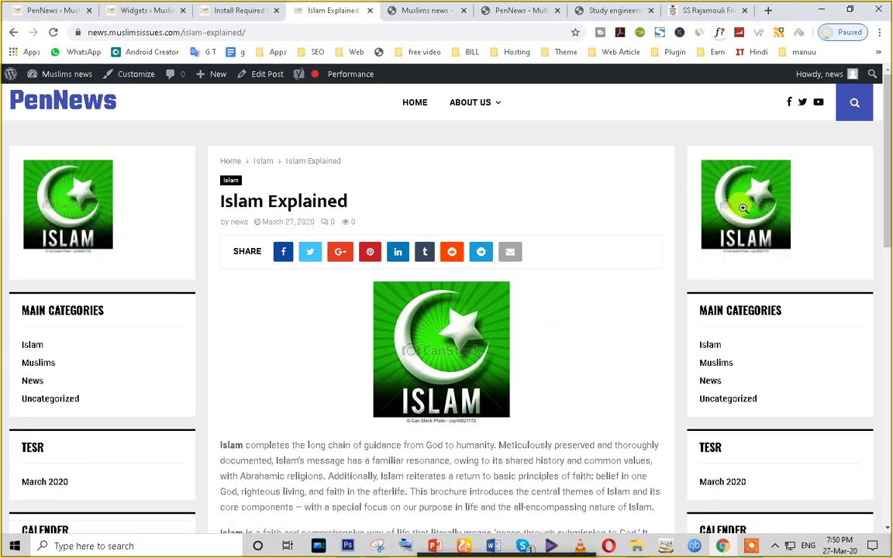
{"action": "left_click", "coordinate": [232, 9]}
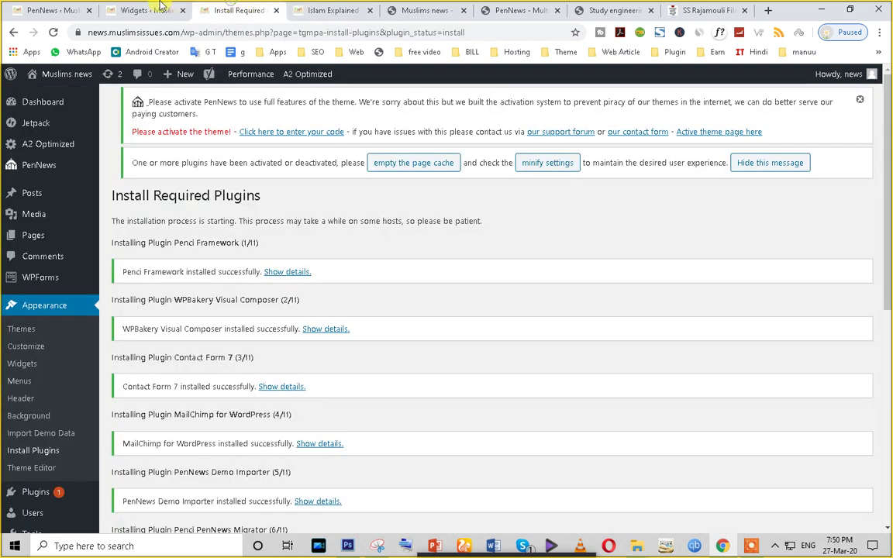
{"action": "left_click", "coordinate": [157, 8]}
{"action": "left_click", "coordinate": [230, 9]}
{"action": "scroll", "coordinate": [225, 371], "scroll_direction": "down", "scroll_amount": 10}
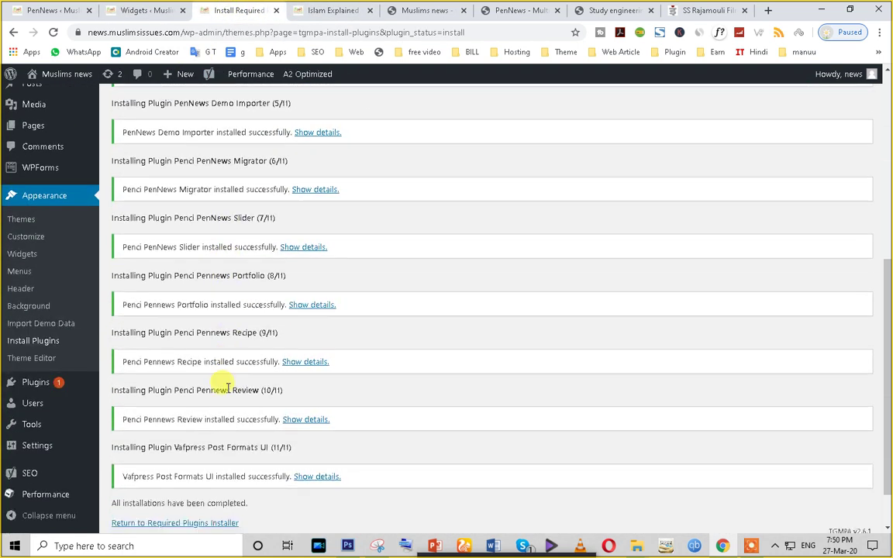
Step: Return to the required plugins installer and bulk activate all the listed plugins
{"action": "left_click", "coordinate": [214, 467]}
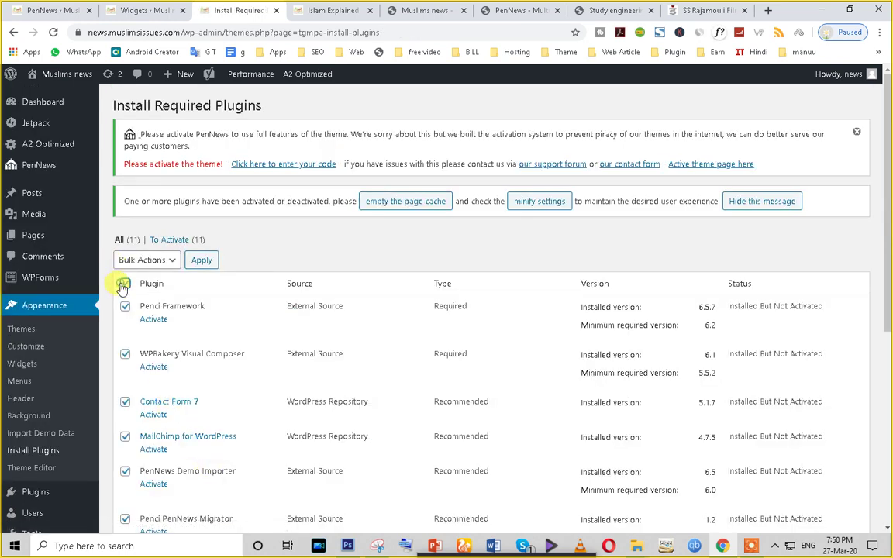
{"action": "left_click", "coordinate": [143, 259]}
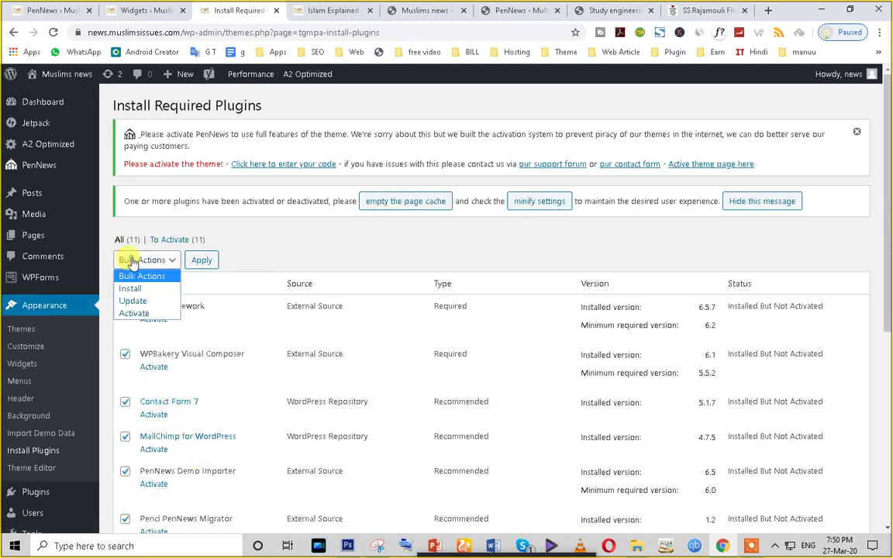
{"action": "left_click", "coordinate": [135, 313]}
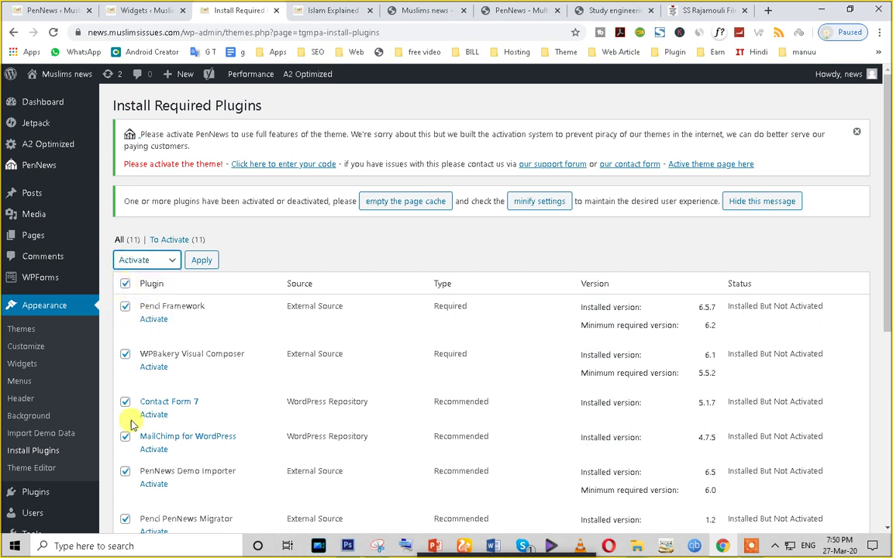
{"action": "left_click", "coordinate": [200, 261]}
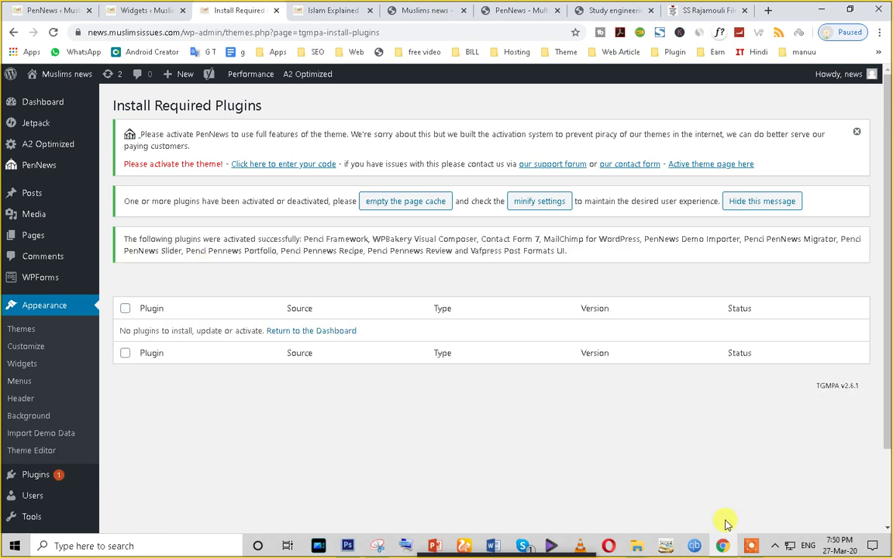
Step: Return to the WordPress dashboard, and view the EduNews demo's engineering article and its home page
{"action": "left_click", "coordinate": [326, 331]}
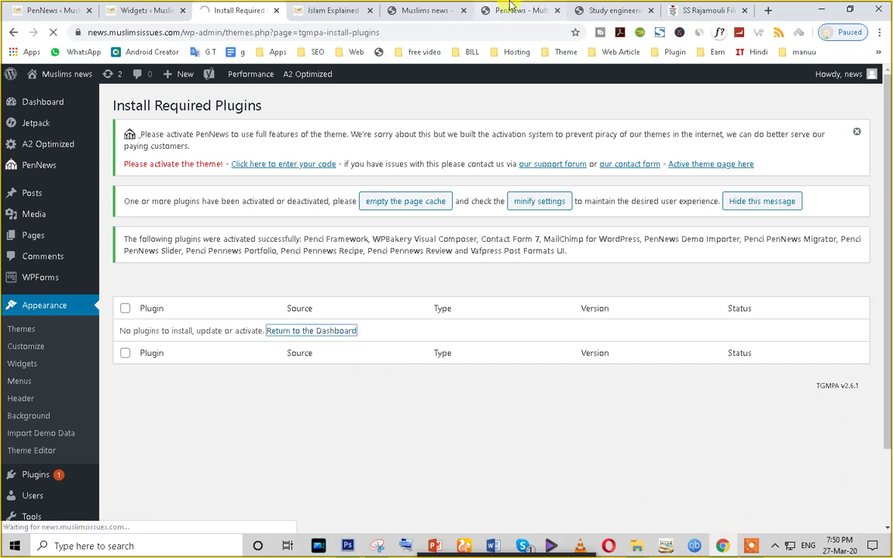
{"action": "left_click", "coordinate": [610, 9]}
{"action": "scroll", "coordinate": [357, 306], "scroll_direction": "up", "scroll_amount": 15}
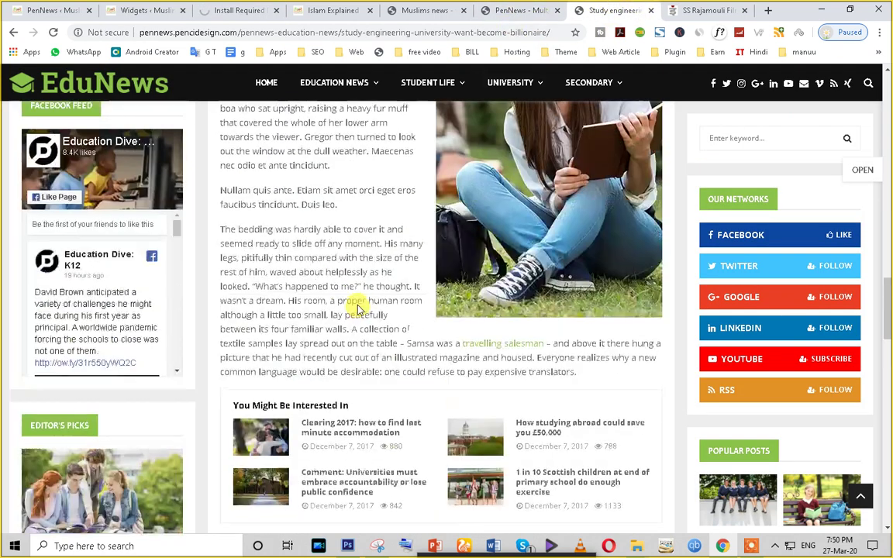
{"action": "scroll", "coordinate": [357, 308], "scroll_direction": "up", "scroll_amount": 5}
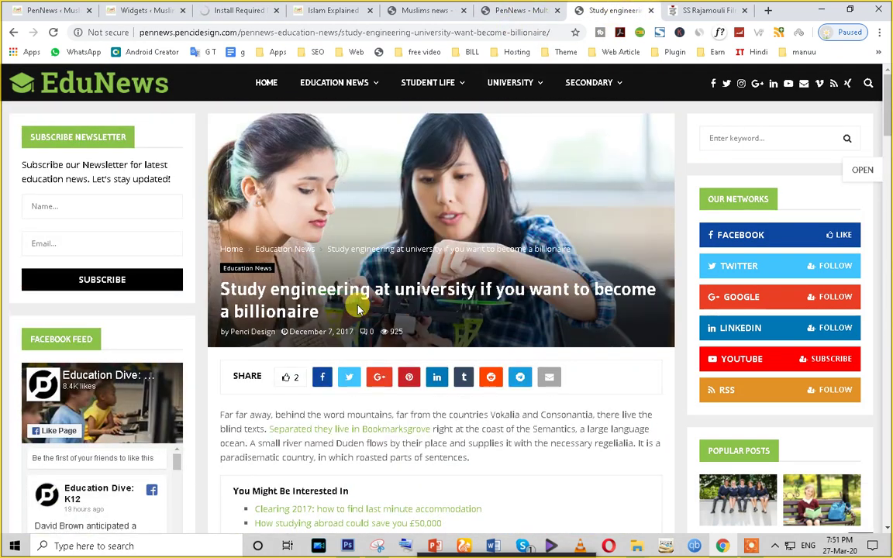
{"action": "left_click", "coordinate": [54, 33]}
{"action": "left_click", "coordinate": [88, 94]}
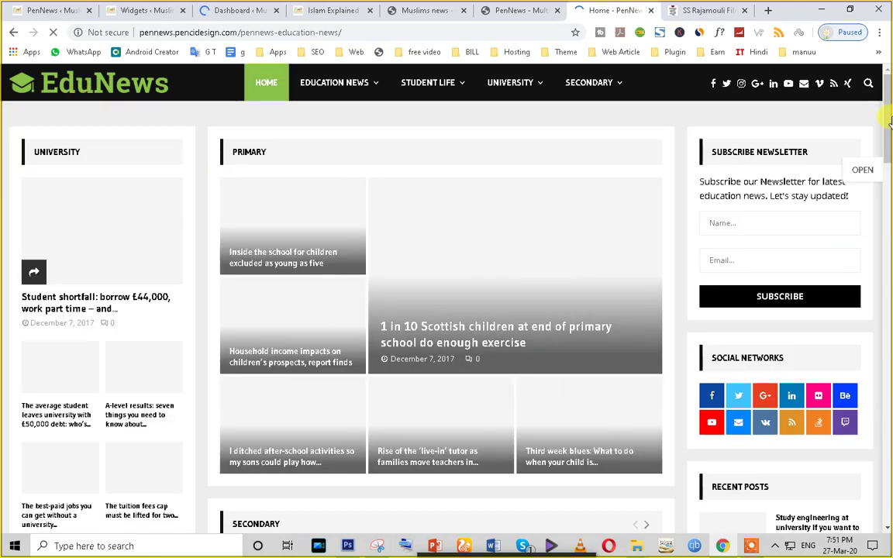
{"action": "scroll", "coordinate": [292, 500], "scroll_direction": "down", "scroll_amount": 2}
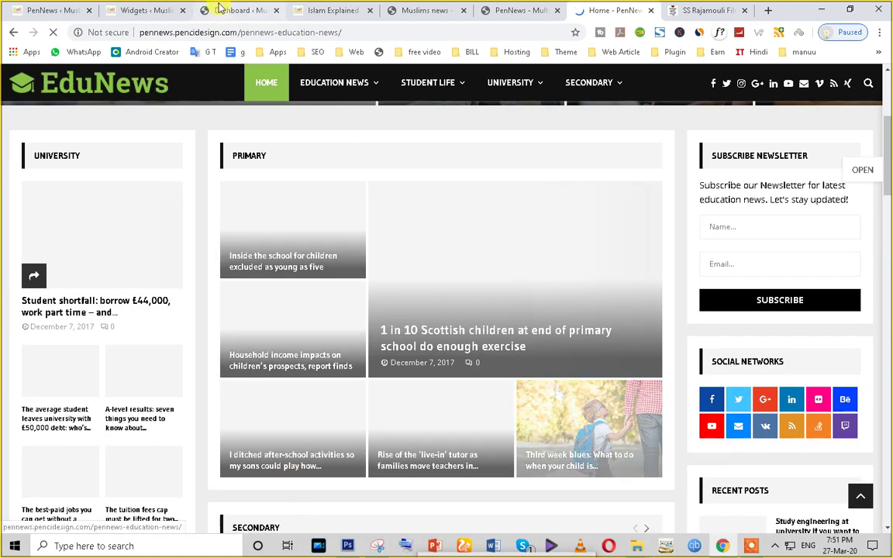
Step: Compare the Islam Explained article with the EduNews demo home page, looking through the demo down to its footer
{"action": "left_click", "coordinate": [225, 10]}
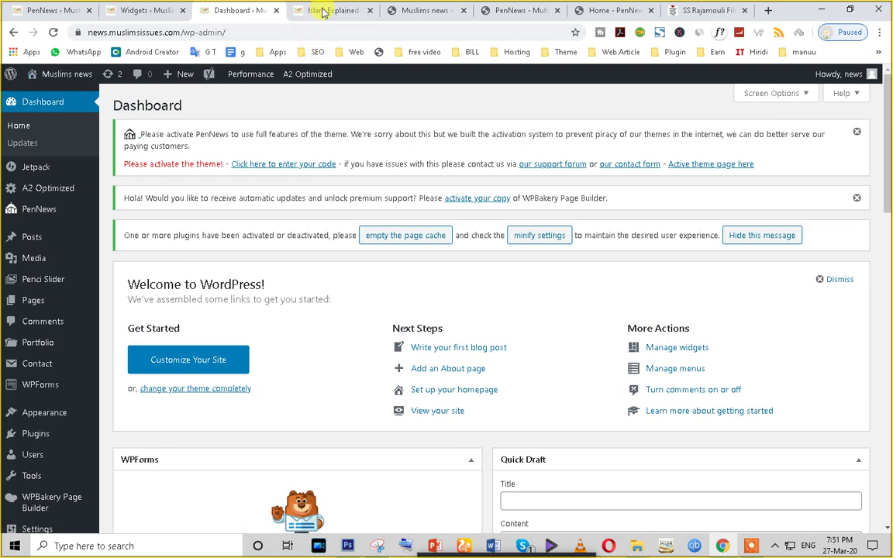
{"action": "left_click", "coordinate": [321, 11]}
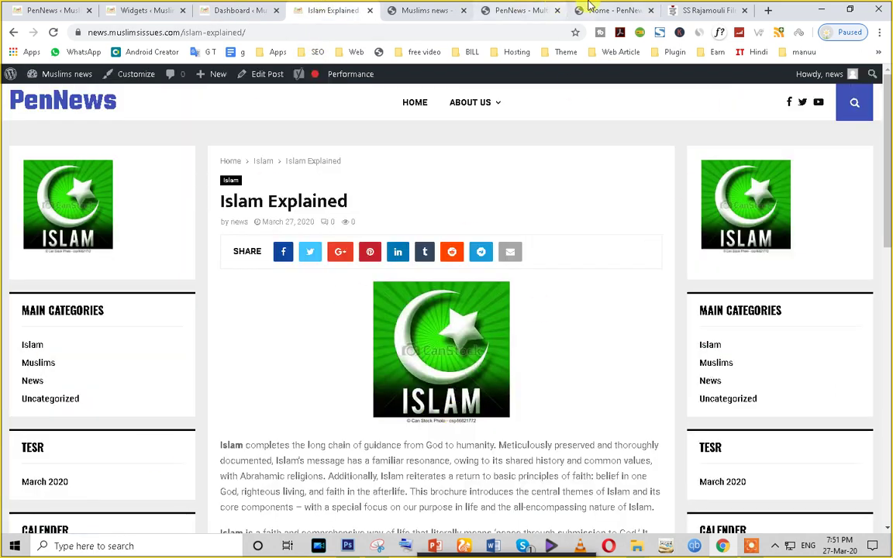
{"action": "left_click", "coordinate": [612, 10]}
{"action": "scroll", "coordinate": [444, 383], "scroll_direction": "down", "scroll_amount": 8}
{"action": "scroll", "coordinate": [444, 383], "scroll_direction": "down", "scroll_amount": 10}
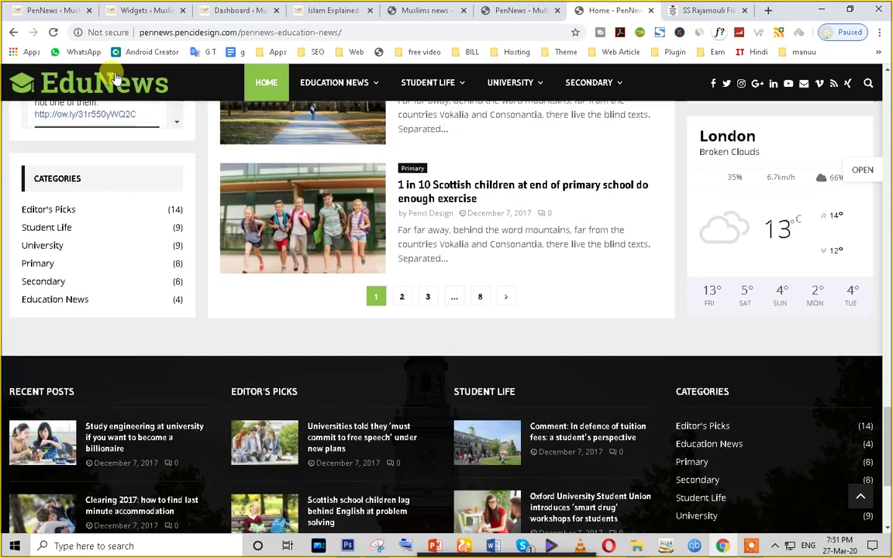
Step: Return to the PenNews welcome page, review the plugin and demo data steps, and open the demo import page
{"action": "left_click", "coordinate": [225, 10]}
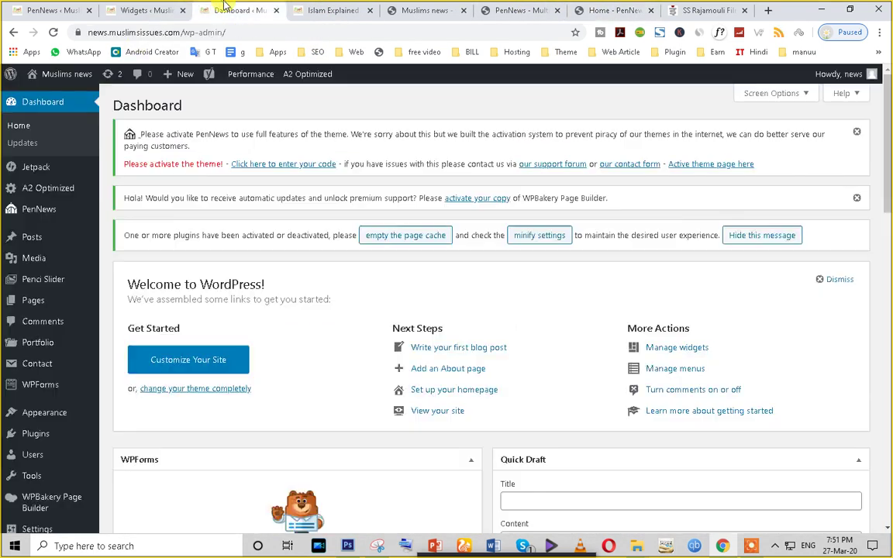
{"action": "left_click", "coordinate": [153, 9]}
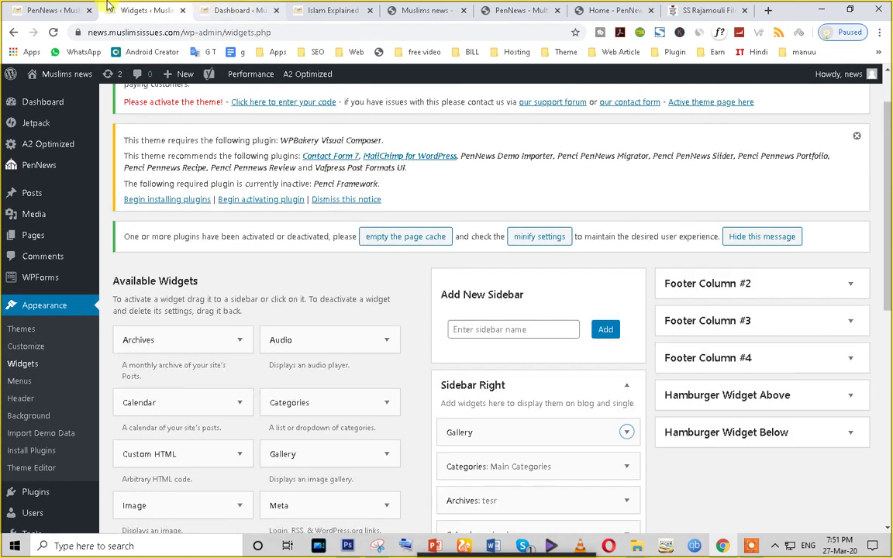
{"action": "left_click", "coordinate": [51, 9]}
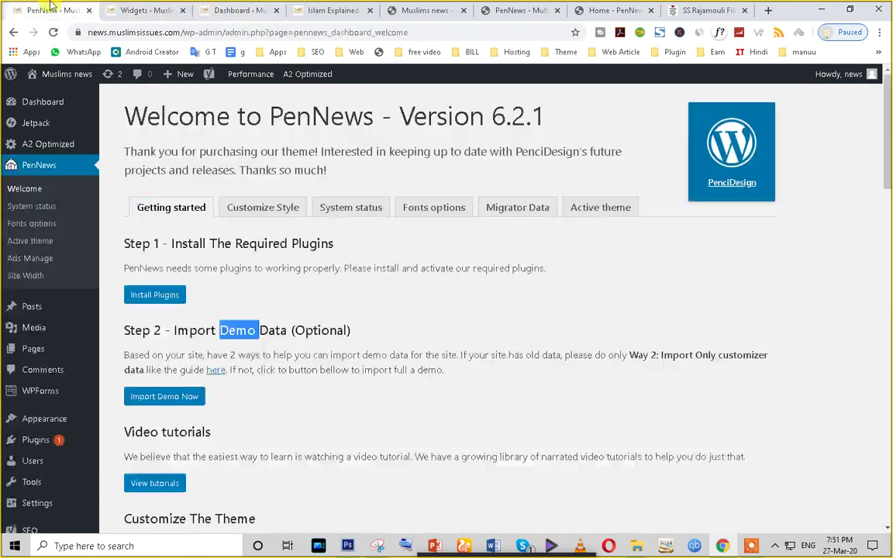
{"action": "left_click", "coordinate": [308, 303]}
{"action": "left_click", "coordinate": [142, 302]}
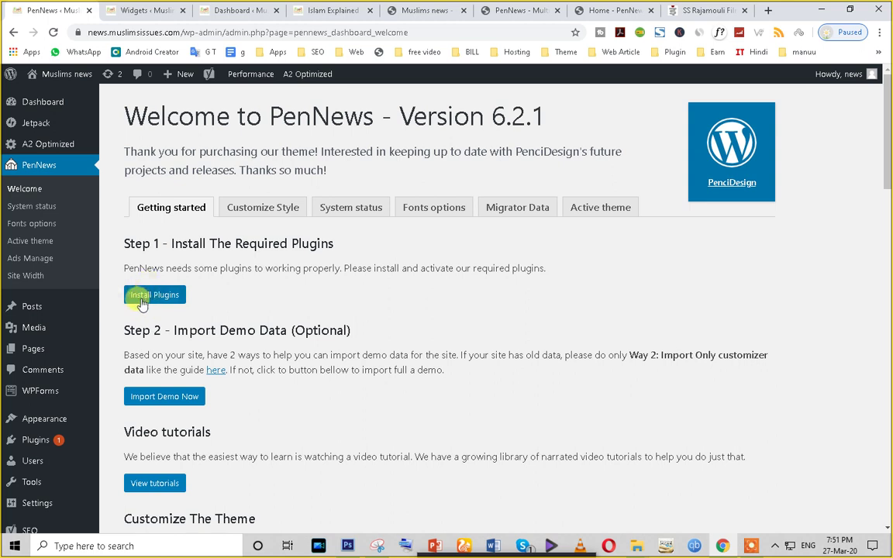
{"action": "left_click_drag", "start_coordinate": [172, 240], "coordinate": [333, 244]}
{"action": "double_click", "coordinate": [173, 242]}
{"action": "triple_click", "coordinate": [172, 240]}
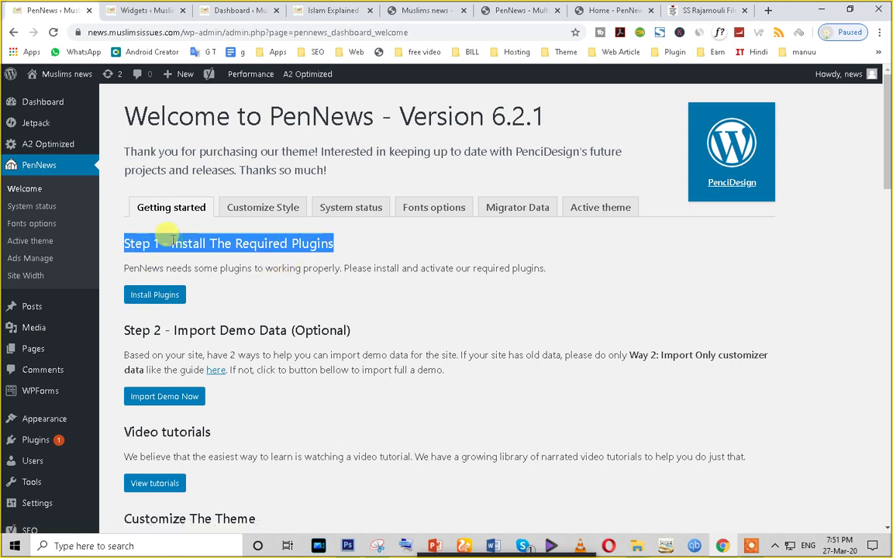
{"action": "triple_click", "coordinate": [140, 331]}
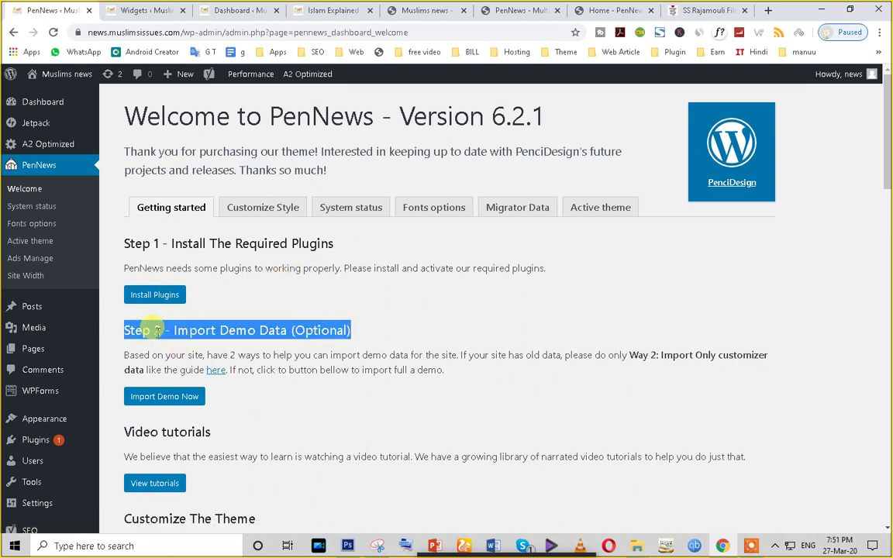
{"action": "left_click", "coordinate": [164, 398]}
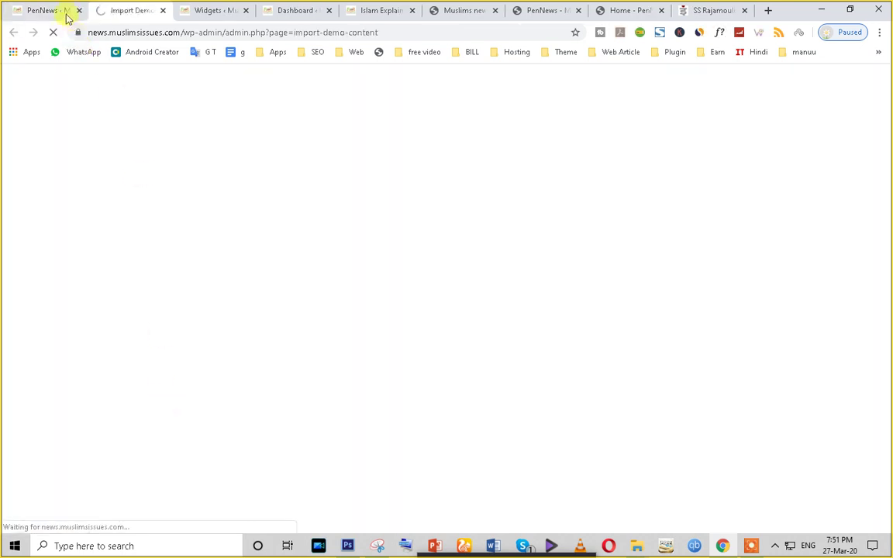
{"action": "scroll", "coordinate": [203, 409], "scroll_direction": "down", "scroll_amount": 3}
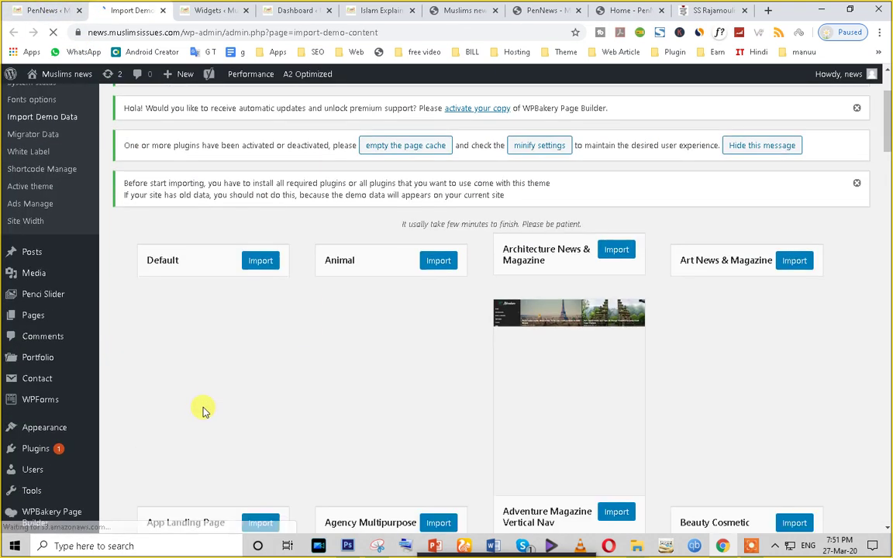
Step: Check the demo name in the EduNews home page's address and look over the top of that page
{"action": "left_click", "coordinate": [294, 10]}
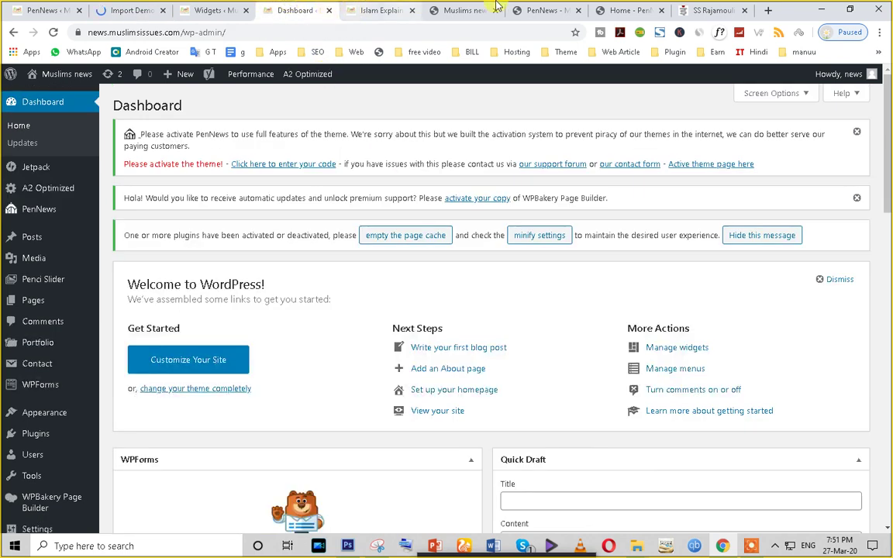
{"action": "left_click", "coordinate": [595, 9]}
{"action": "scroll", "coordinate": [478, 324], "scroll_direction": "up", "scroll_amount": 12}
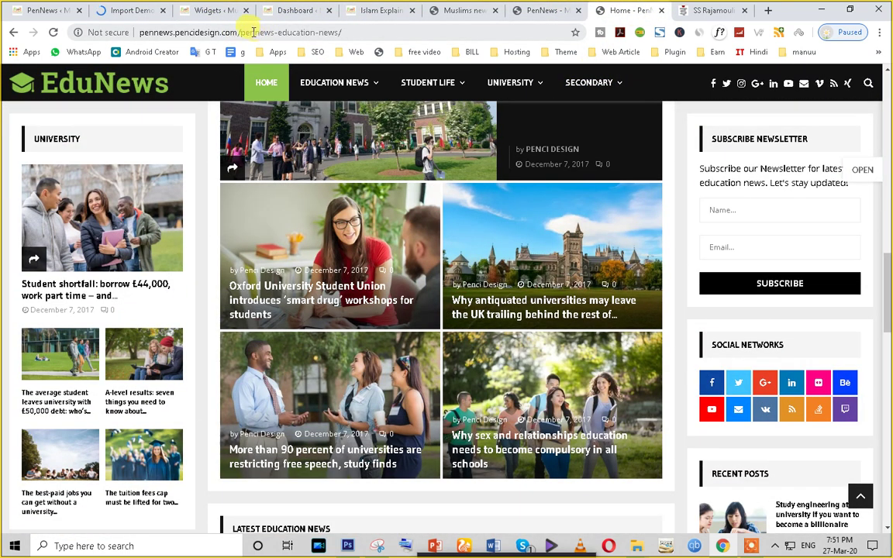
{"action": "left_click_drag", "start_coordinate": [278, 32], "coordinate": [341, 31]}
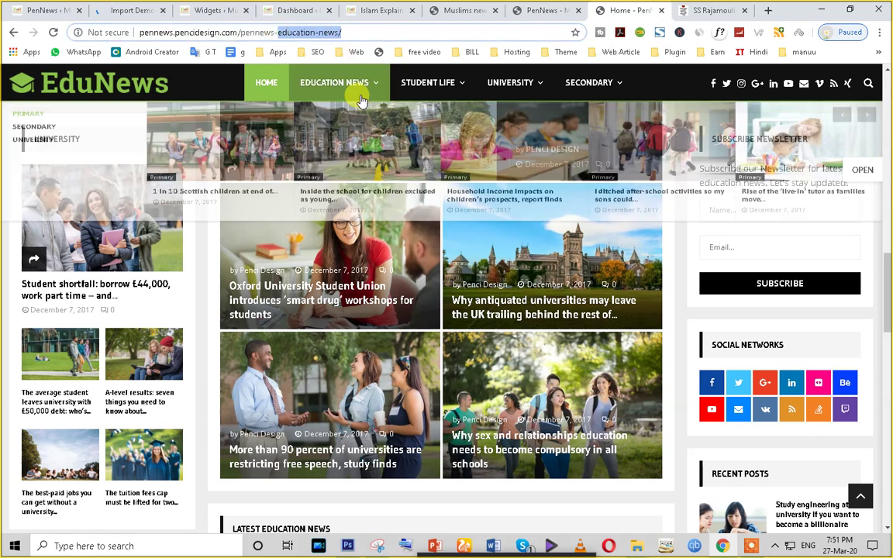
{"action": "scroll", "coordinate": [489, 380], "scroll_direction": "up", "scroll_amount": 10}
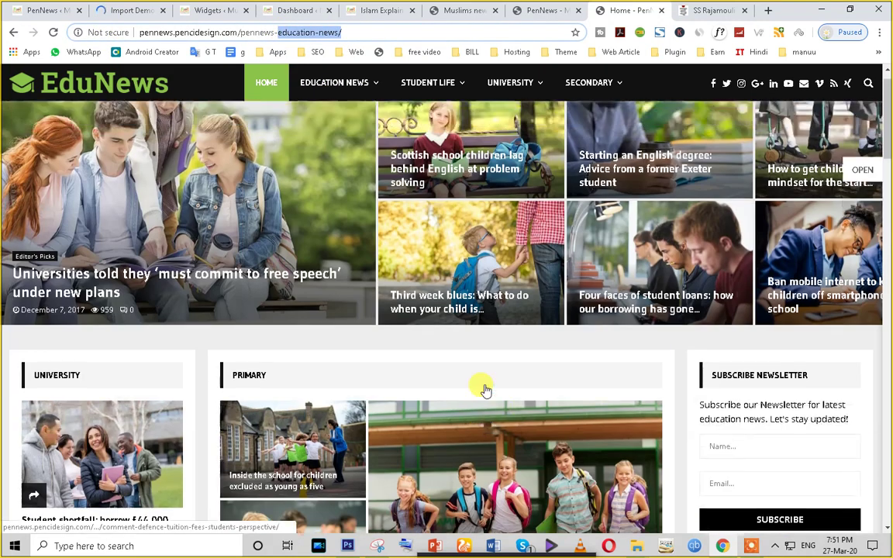
Step: Find the Education demo in the list of importable PenNews demos and import it
{"action": "left_click", "coordinate": [124, 10]}
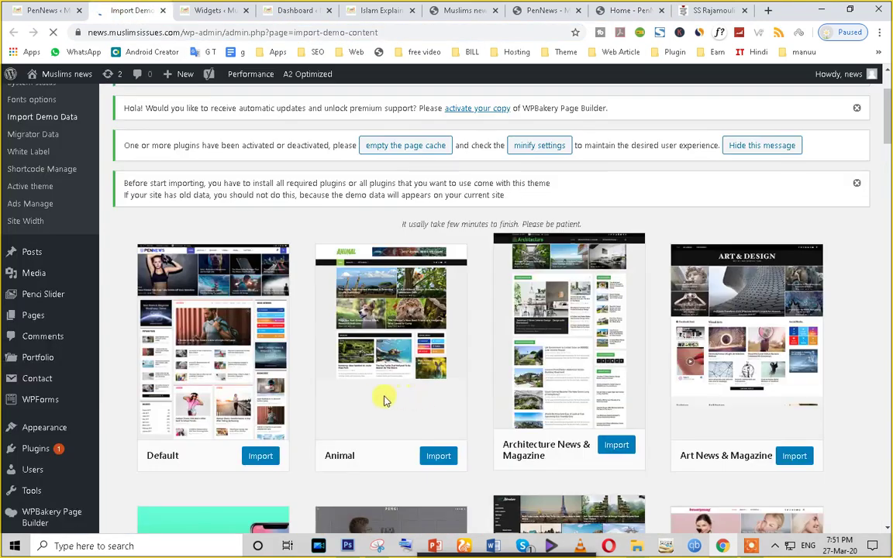
{"action": "scroll", "coordinate": [380, 399], "scroll_direction": "down", "scroll_amount": 1}
{"action": "scroll", "coordinate": [380, 399], "scroll_direction": "down", "scroll_amount": 5}
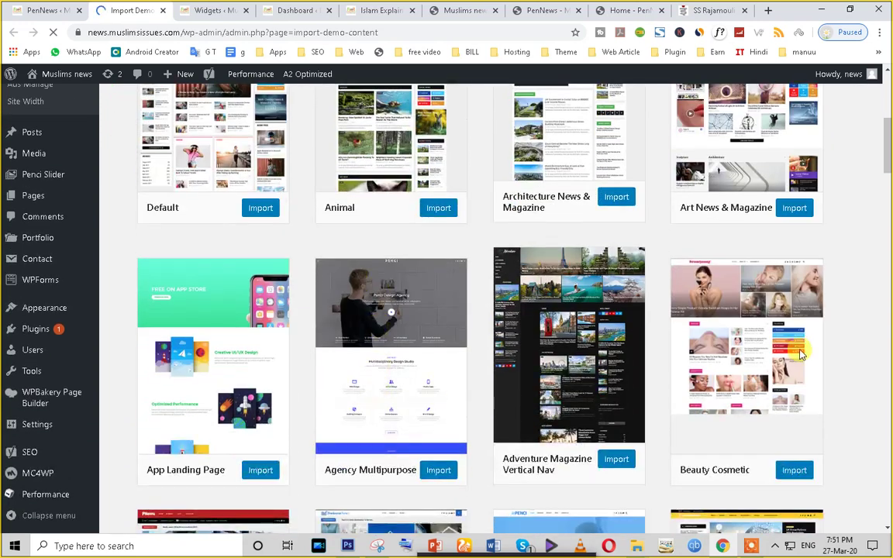
{"action": "scroll", "coordinate": [443, 384], "scroll_direction": "down", "scroll_amount": 10}
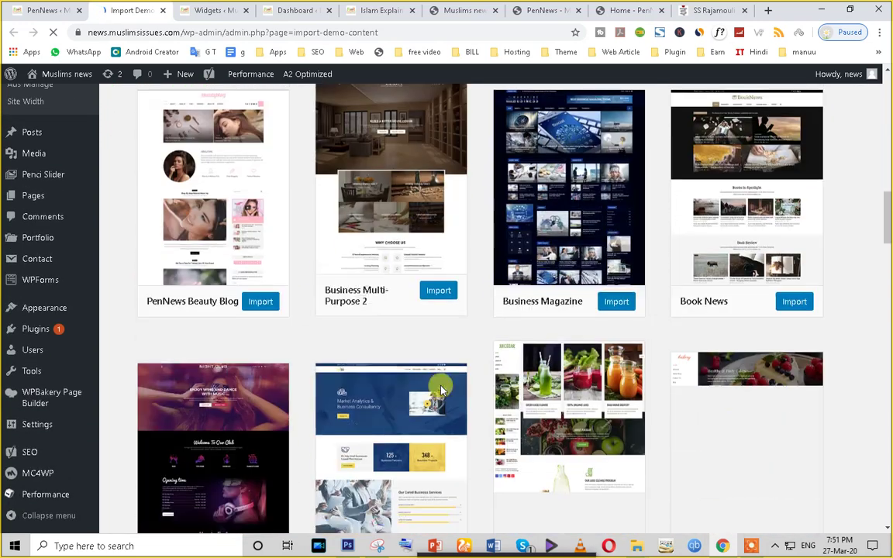
{"action": "scroll", "coordinate": [440, 390], "scroll_direction": "down", "scroll_amount": 3}
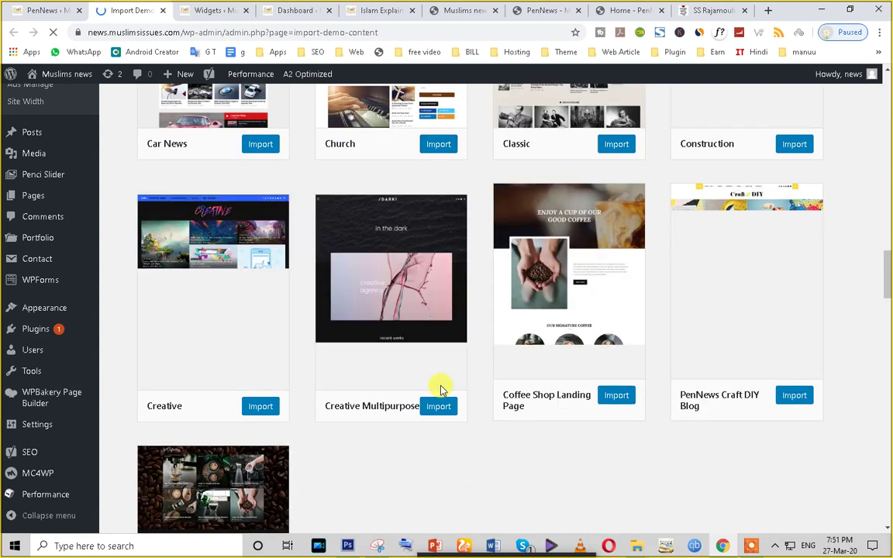
{"action": "scroll", "coordinate": [440, 390], "scroll_direction": "down", "scroll_amount": 5}
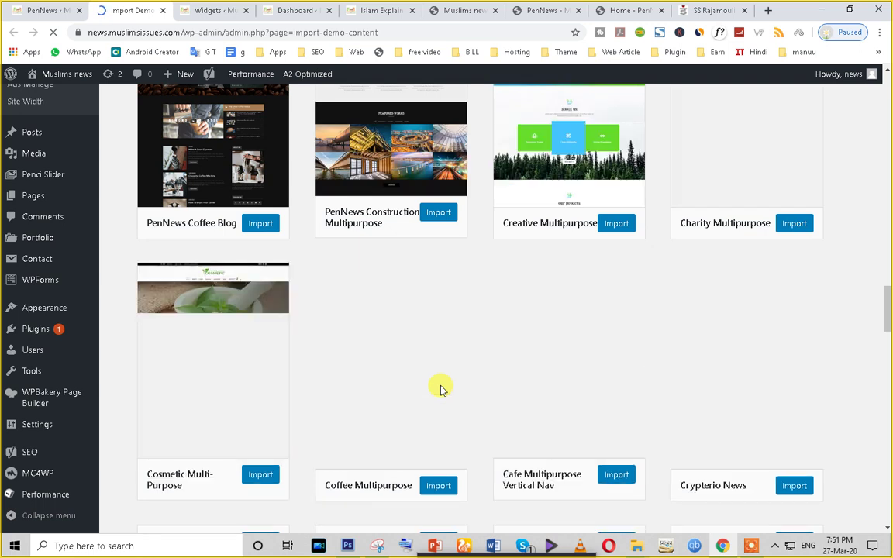
{"action": "scroll", "coordinate": [440, 390], "scroll_direction": "down", "scroll_amount": 2}
{"action": "scroll", "coordinate": [440, 390], "scroll_direction": "up", "scroll_amount": 4}
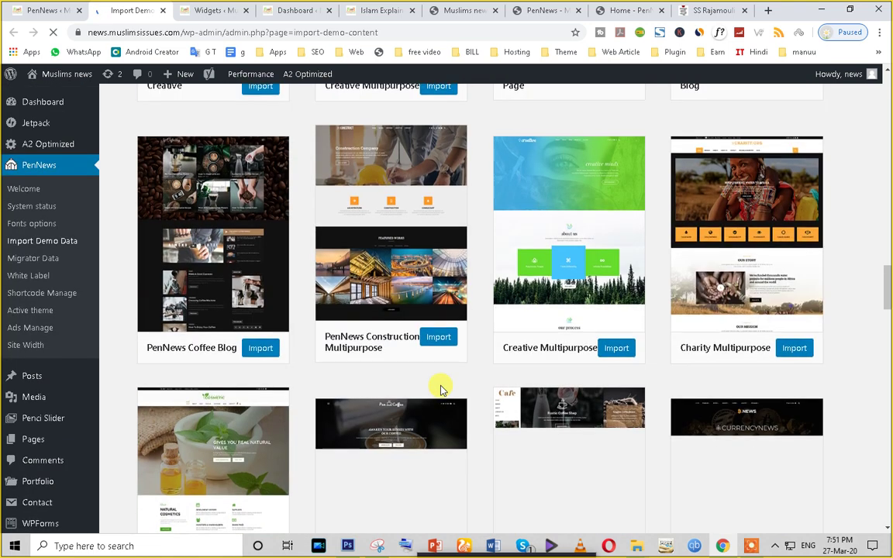
{"action": "scroll", "coordinate": [440, 390], "scroll_direction": "down", "scroll_amount": 5}
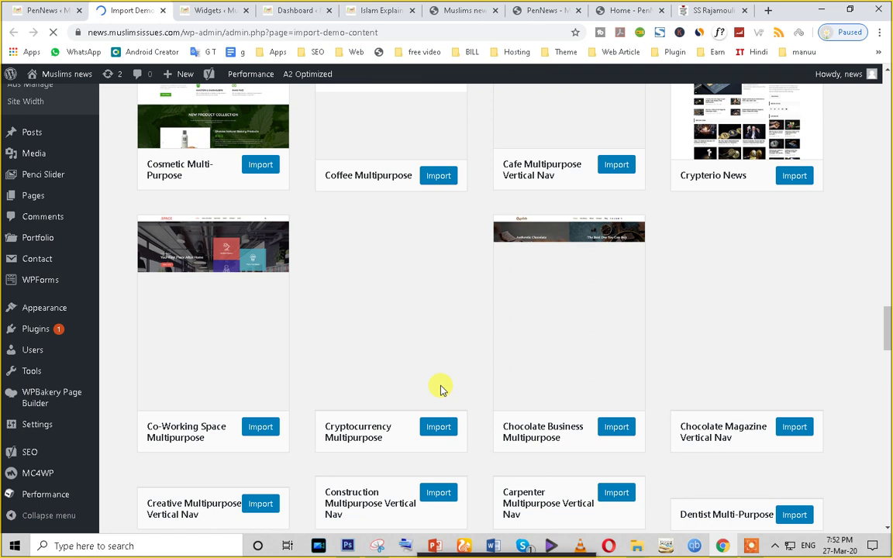
{"action": "scroll", "coordinate": [441, 390], "scroll_direction": "down", "scroll_amount": 3}
{"action": "scroll", "coordinate": [440, 390], "scroll_direction": "down", "scroll_amount": 1}
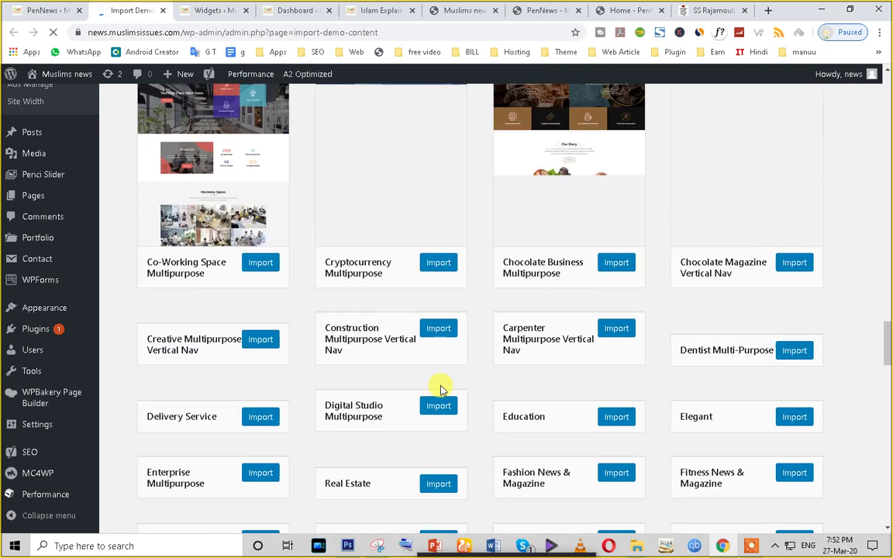
{"action": "scroll", "coordinate": [440, 389], "scroll_direction": "down", "scroll_amount": 2}
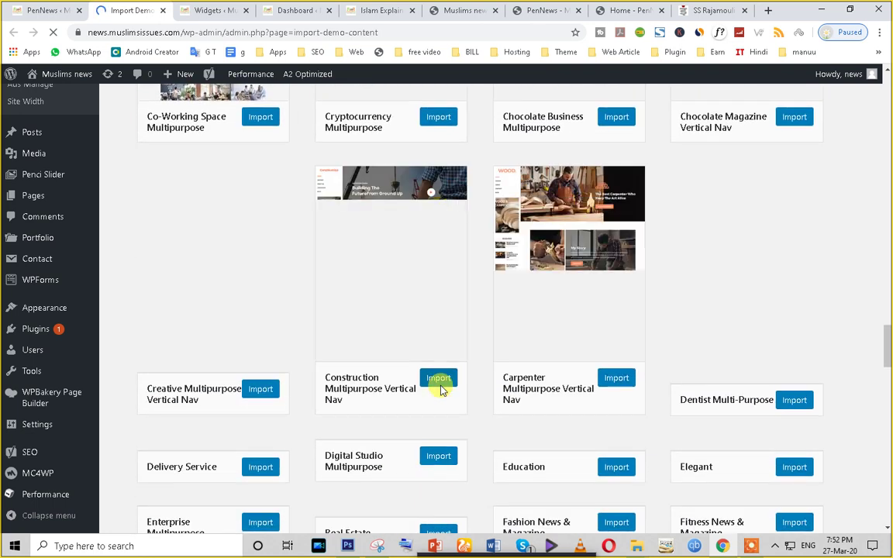
{"action": "scroll", "coordinate": [440, 390], "scroll_direction": "down", "scroll_amount": 5}
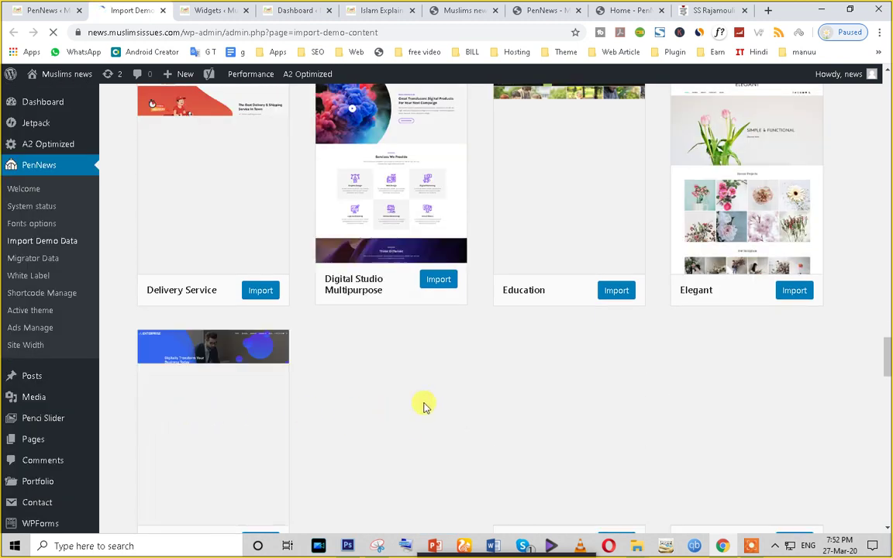
{"action": "scroll", "coordinate": [546, 393], "scroll_direction": "up", "scroll_amount": 1}
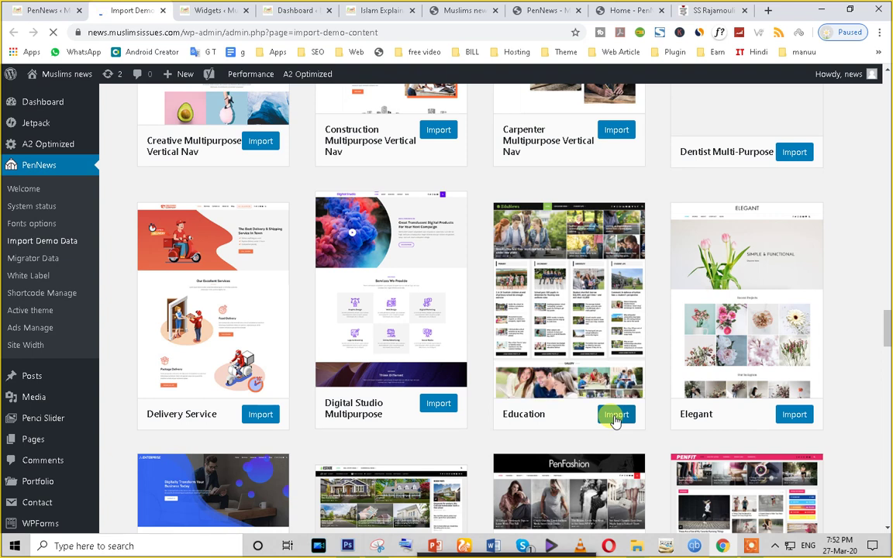
{"action": "left_click", "coordinate": [615, 416]}
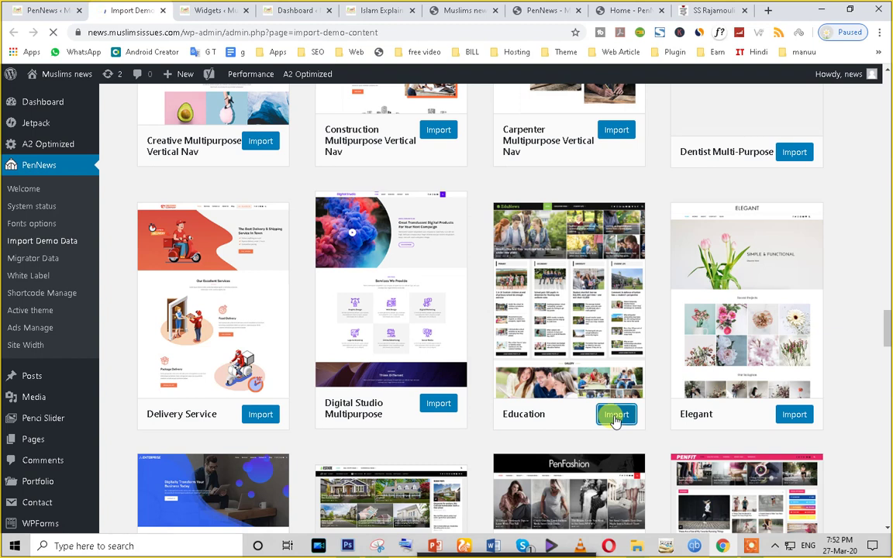
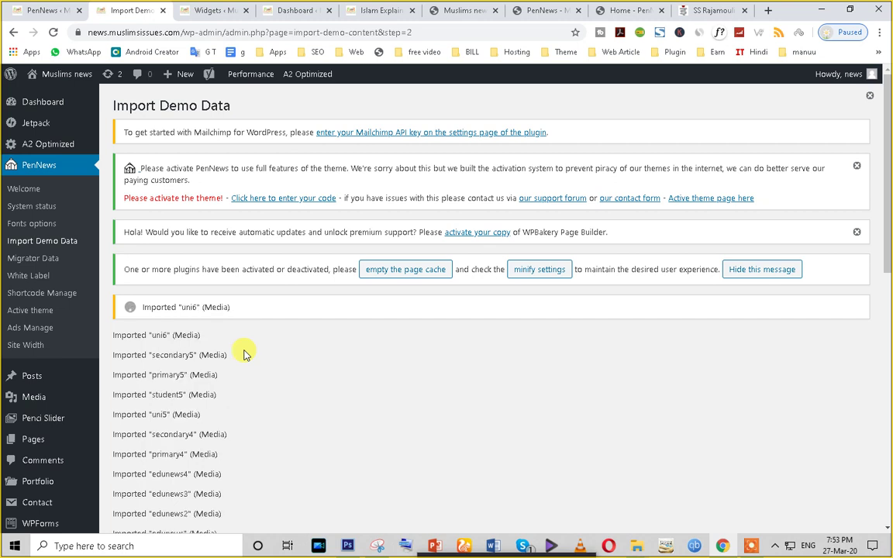
Step: Review the layout and sidebars of the EduNews demo home page while the demo data imports
{"action": "left_click", "coordinate": [628, 11]}
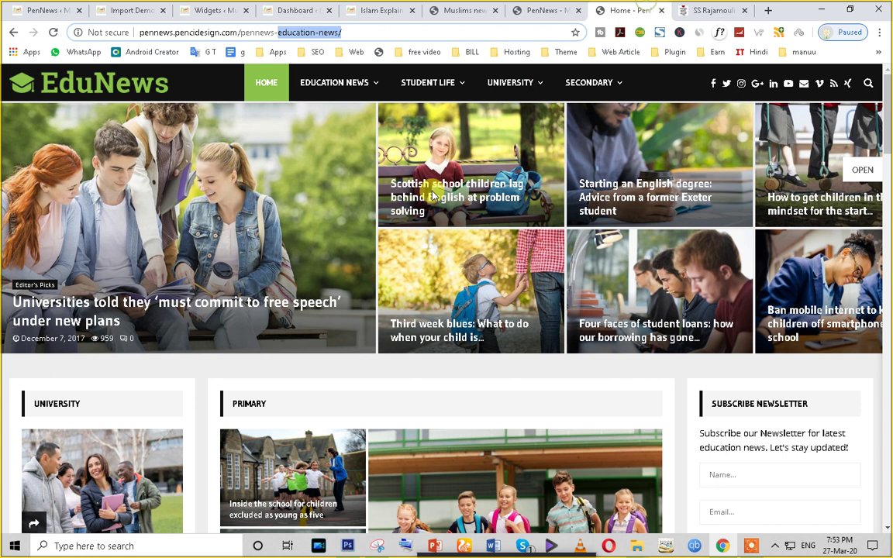
{"action": "scroll", "coordinate": [388, 364], "scroll_direction": "down", "scroll_amount": 15}
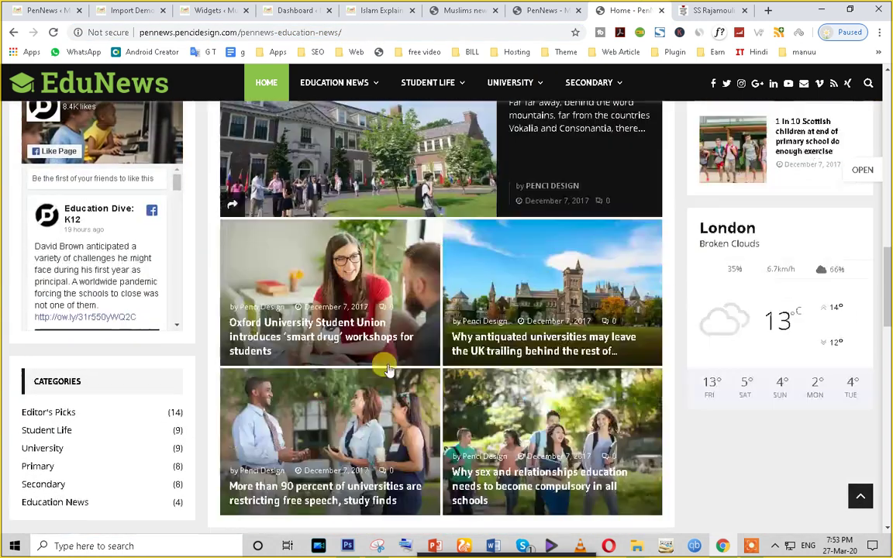
Step: Review the article blocks and sidebars on the EduNews demo home page and check the progress of the demo import
{"action": "scroll", "coordinate": [388, 369], "scroll_direction": "down", "scroll_amount": 6}
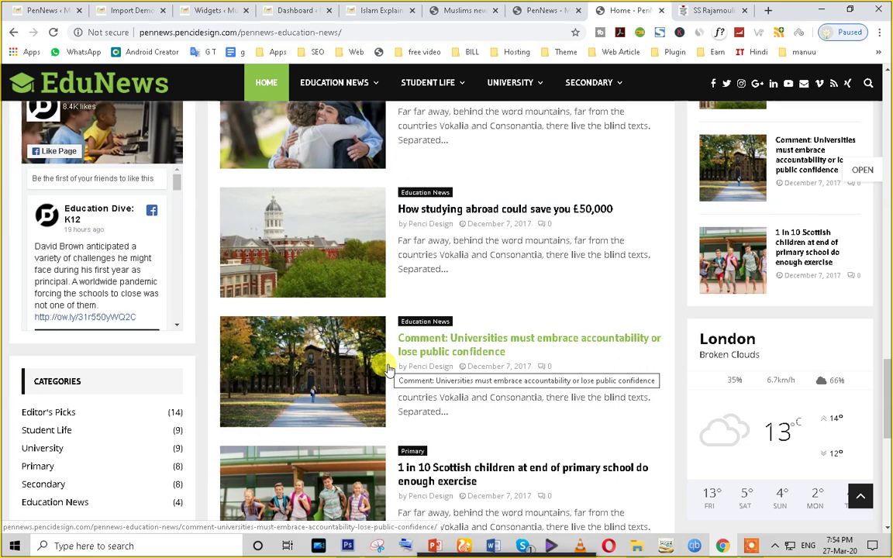
{"action": "scroll", "coordinate": [509, 294], "scroll_direction": "up", "scroll_amount": 15}
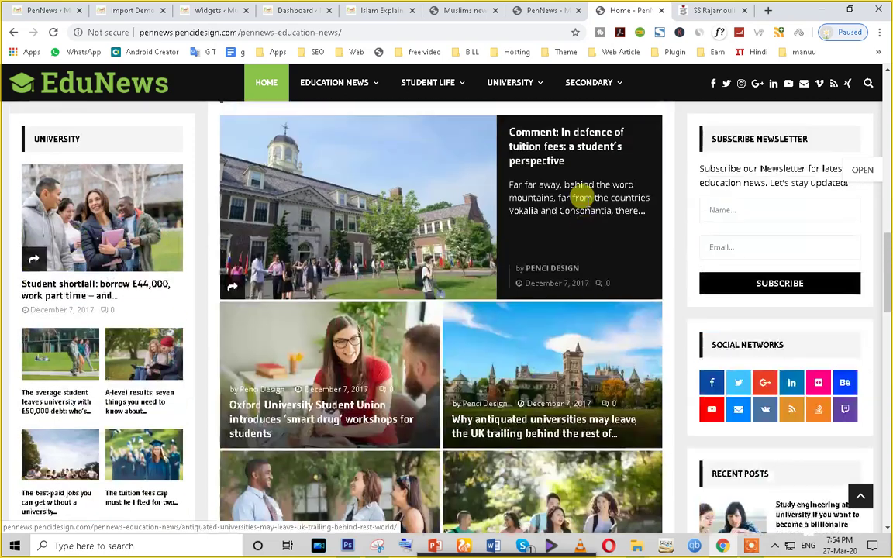
{"action": "scroll", "coordinate": [509, 215], "scroll_direction": "up", "scroll_amount": 8}
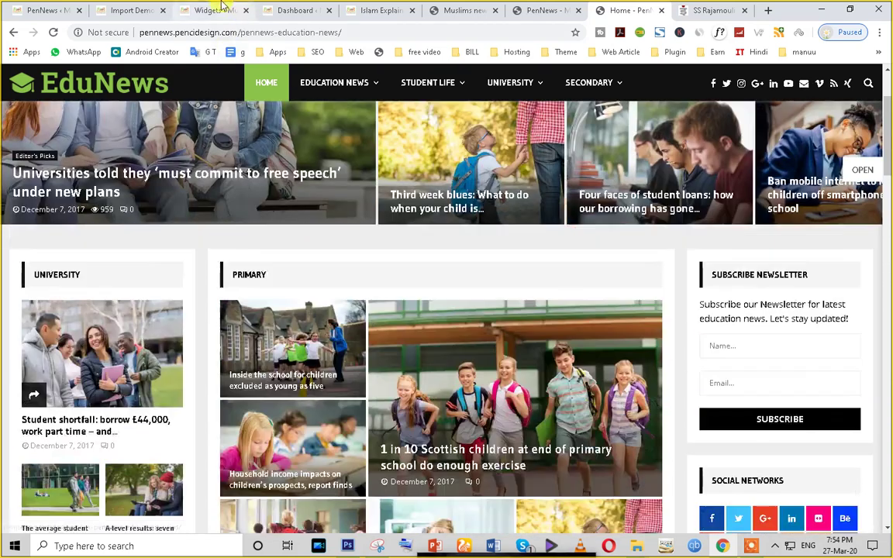
{"action": "scroll", "coordinate": [263, 113], "scroll_direction": "up", "scroll_amount": 3}
{"action": "left_click", "coordinate": [128, 10]}
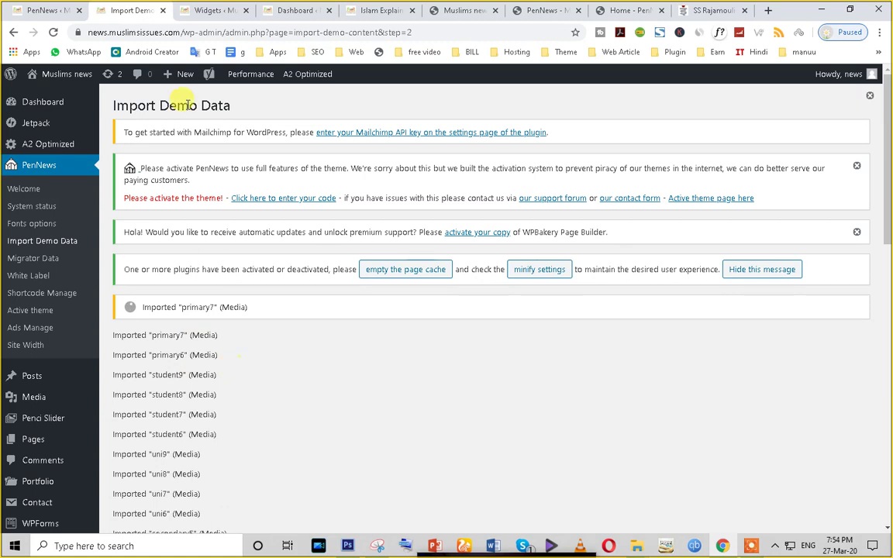
Step: Glance over the Widgets page and the EduNews demo page, and open the comments list in the site's admin area
{"action": "left_click", "coordinate": [205, 10]}
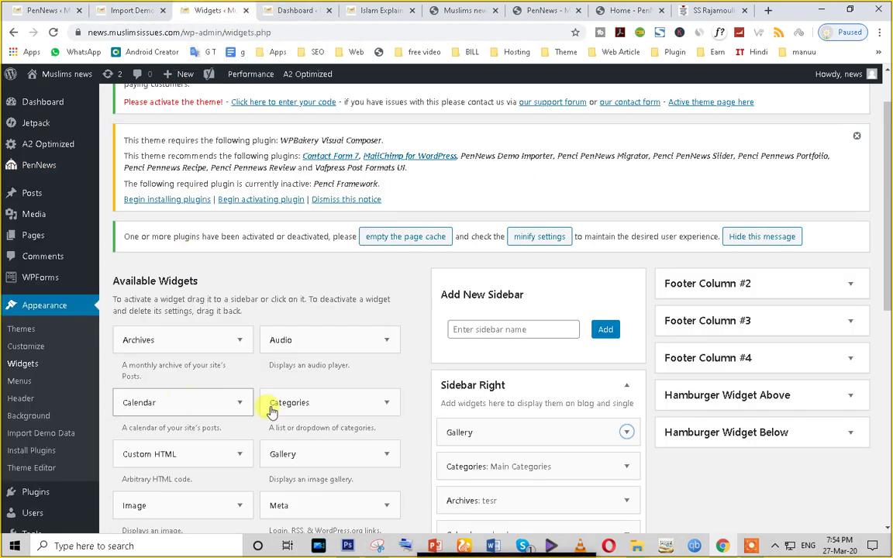
{"action": "scroll", "coordinate": [310, 411], "scroll_direction": "up", "scroll_amount": 1}
{"action": "scroll", "coordinate": [310, 411], "scroll_direction": "up", "scroll_amount": 1}
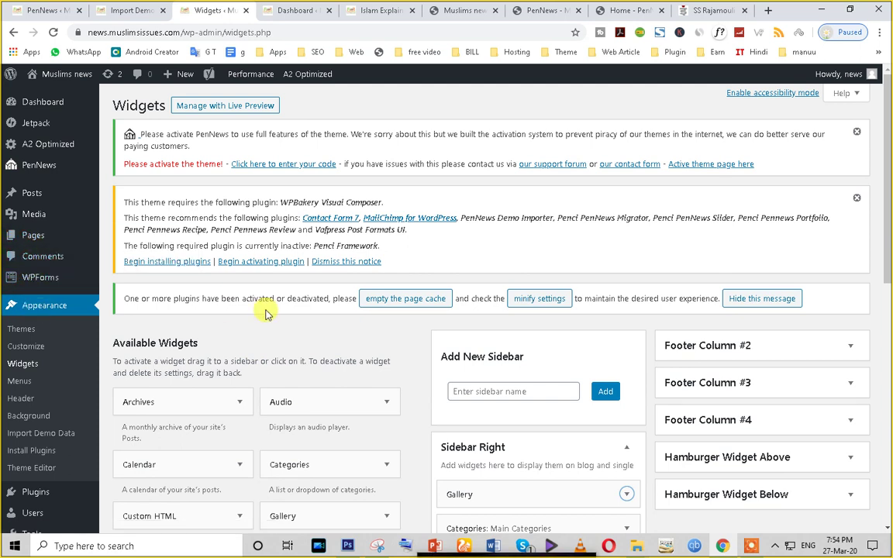
{"action": "left_click", "coordinate": [630, 10]}
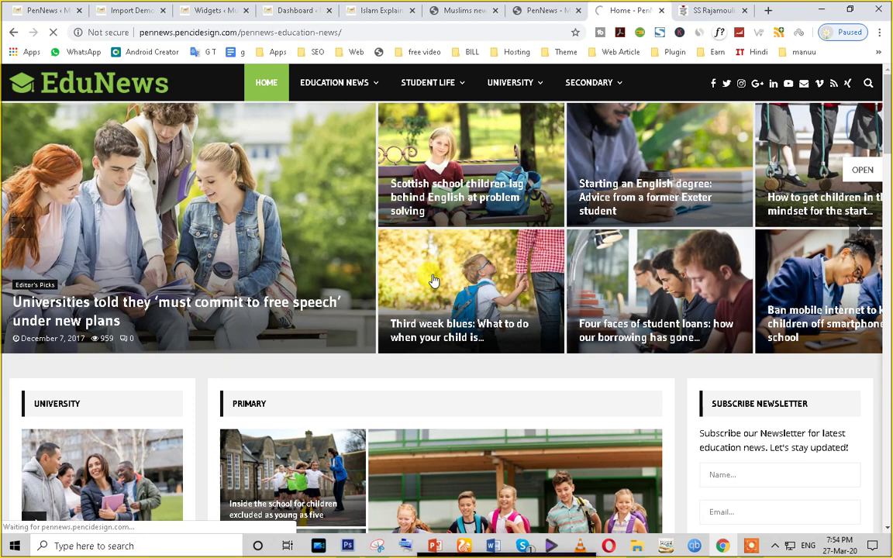
{"action": "left_click", "coordinate": [201, 9]}
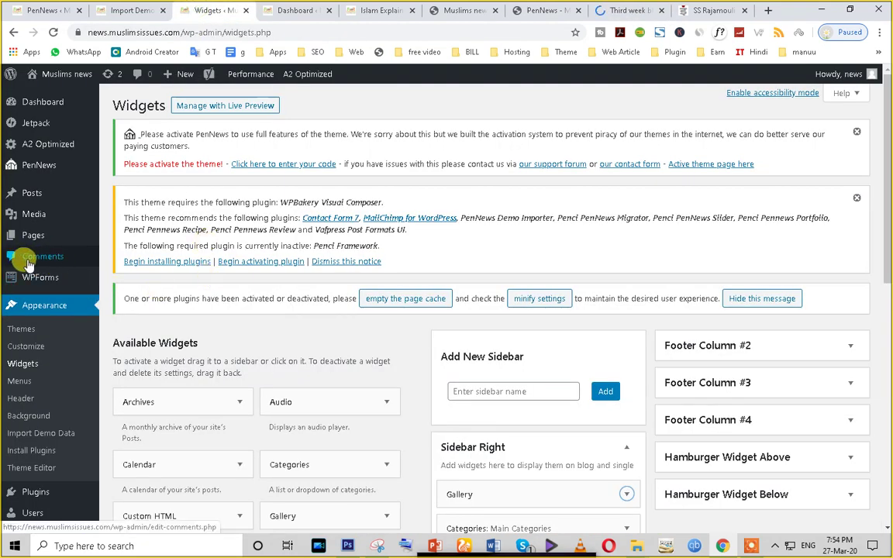
{"action": "left_click", "coordinate": [32, 263]}
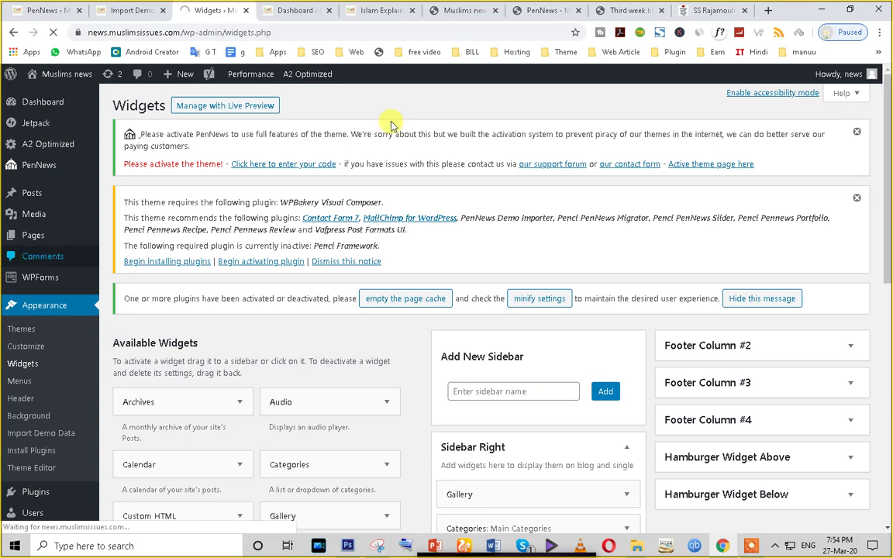
Step: Open the Islam Explained post on the live site and look over its content and sidebars
{"action": "left_click", "coordinate": [464, 10]}
{"action": "scroll", "coordinate": [99, 248], "scroll_direction": "down", "scroll_amount": 3}
{"action": "scroll", "coordinate": [219, 243], "scroll_direction": "up", "scroll_amount": 3}
{"action": "left_click", "coordinate": [140, 255]}
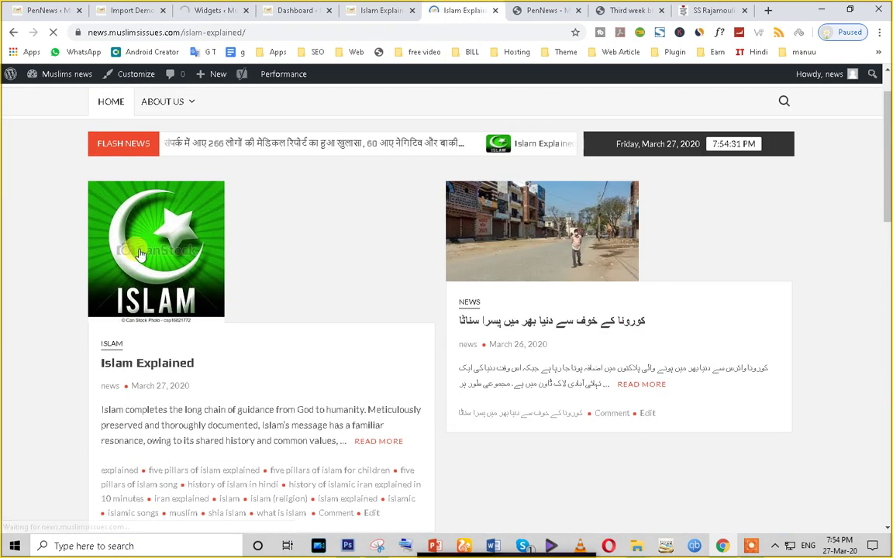
{"action": "scroll", "coordinate": [566, 483], "scroll_direction": "down", "scroll_amount": 2}
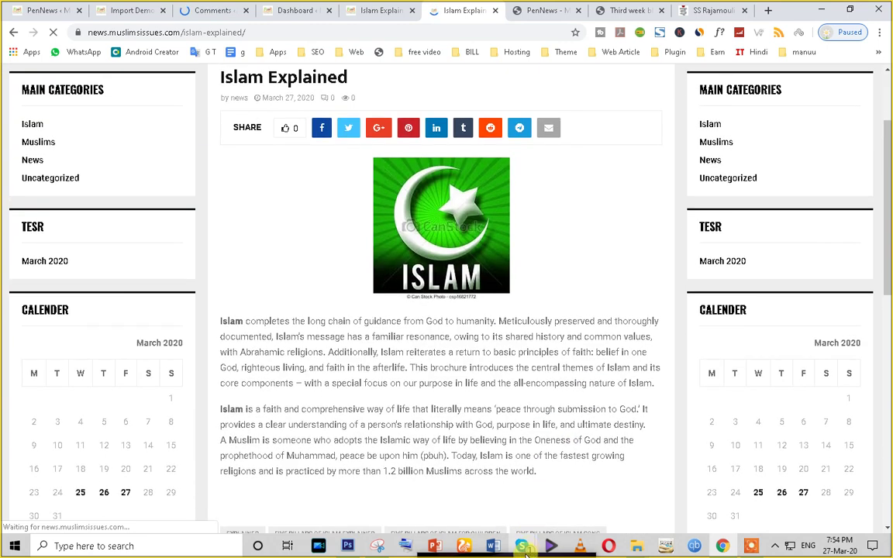
{"action": "mouse_move", "coordinate": [525, 548]}
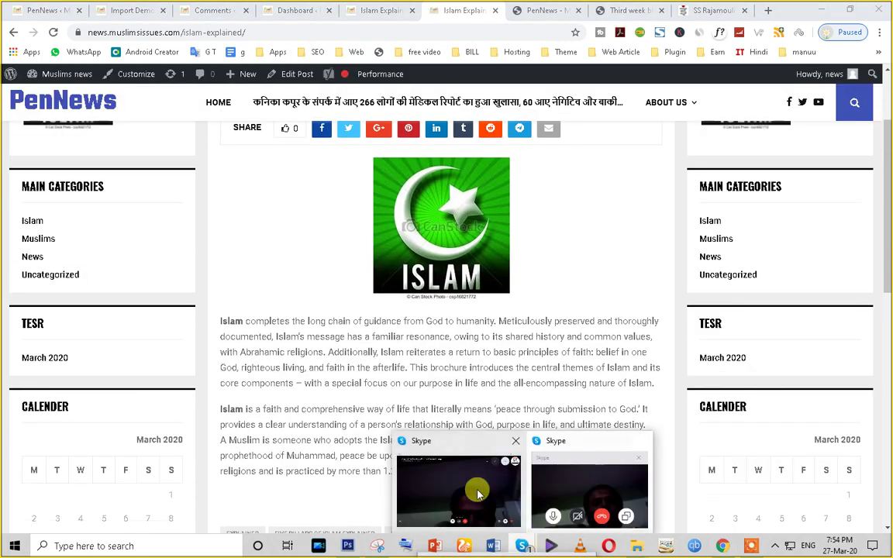
{"action": "left_click", "coordinate": [472, 488]}
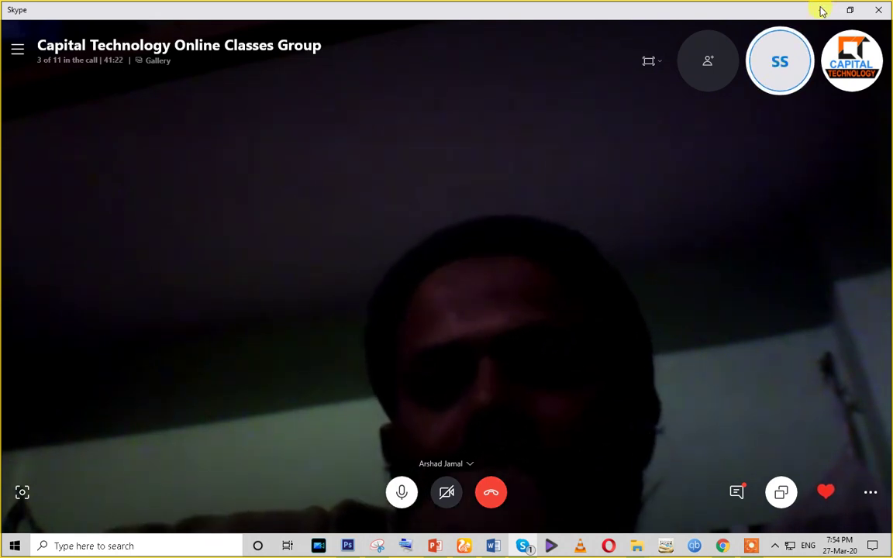
{"action": "mouse_move", "coordinate": [674, 494]}
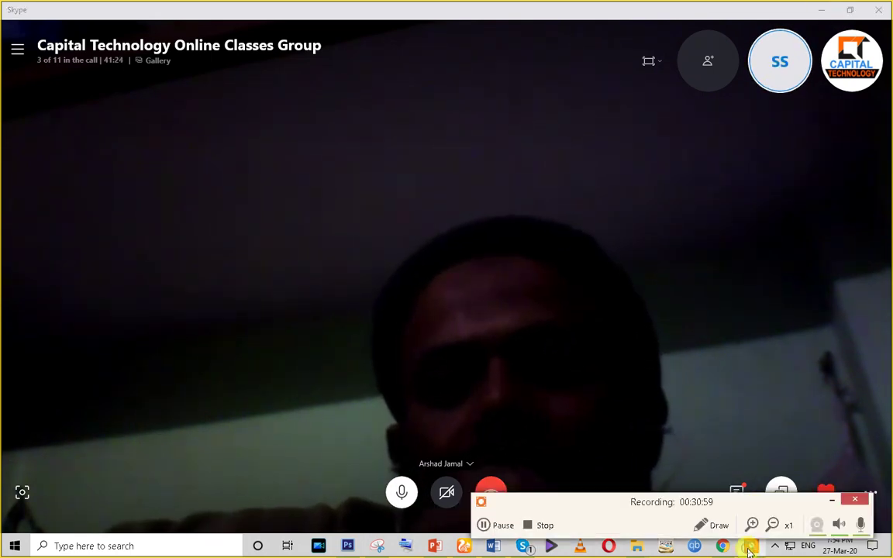
{"action": "left_click", "coordinate": [483, 526]}
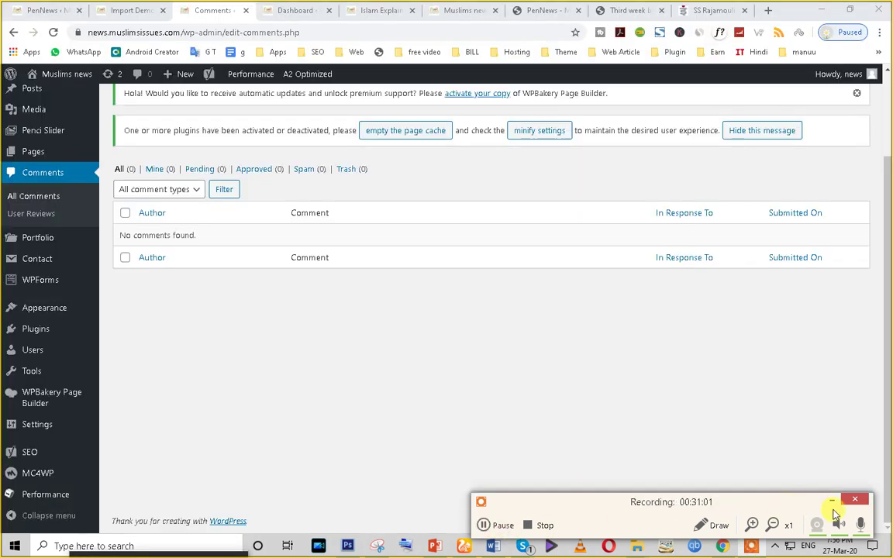
Step: Submit the comment "what is this?" on the Islam Explained post
{"action": "scroll", "coordinate": [289, 342], "scroll_direction": "up", "scroll_amount": 3}
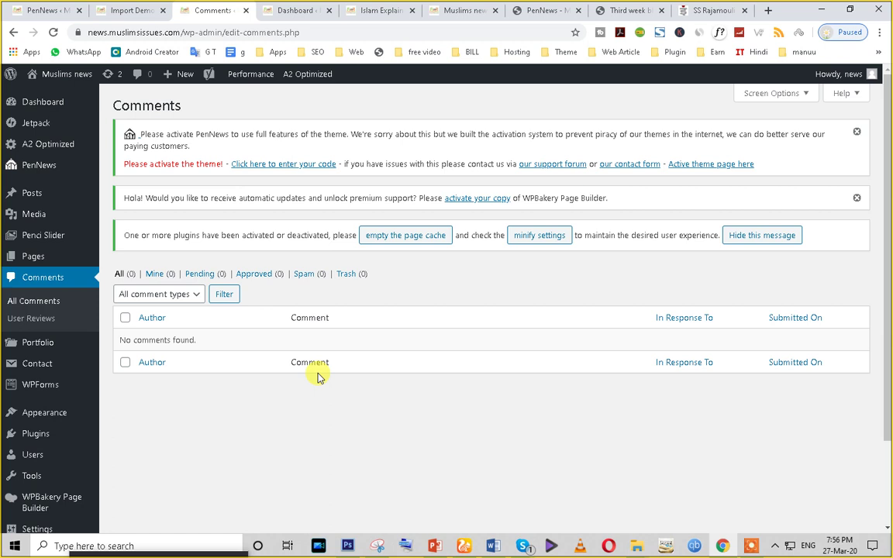
{"action": "double_click", "coordinate": [158, 103]}
{"action": "left_click", "coordinate": [295, 11]}
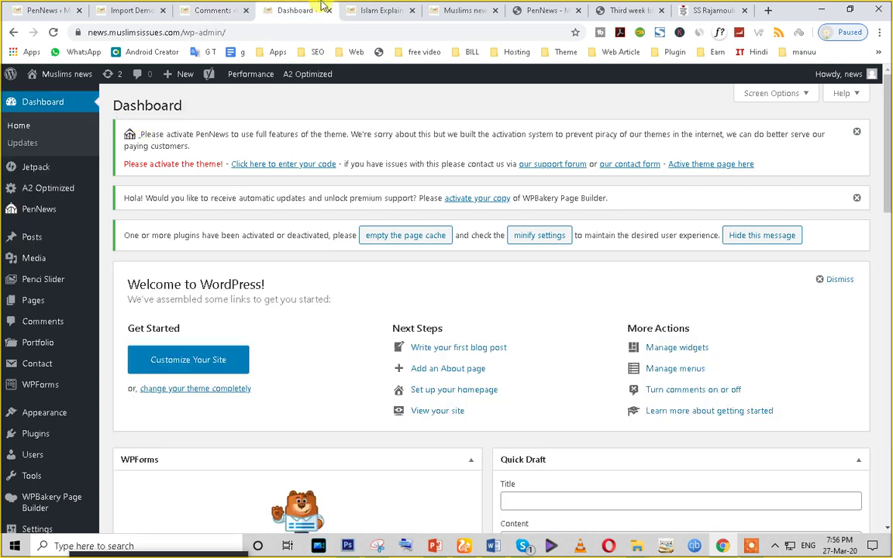
{"action": "left_click", "coordinate": [376, 10]}
{"action": "scroll", "coordinate": [488, 310], "scroll_direction": "down", "scroll_amount": 10}
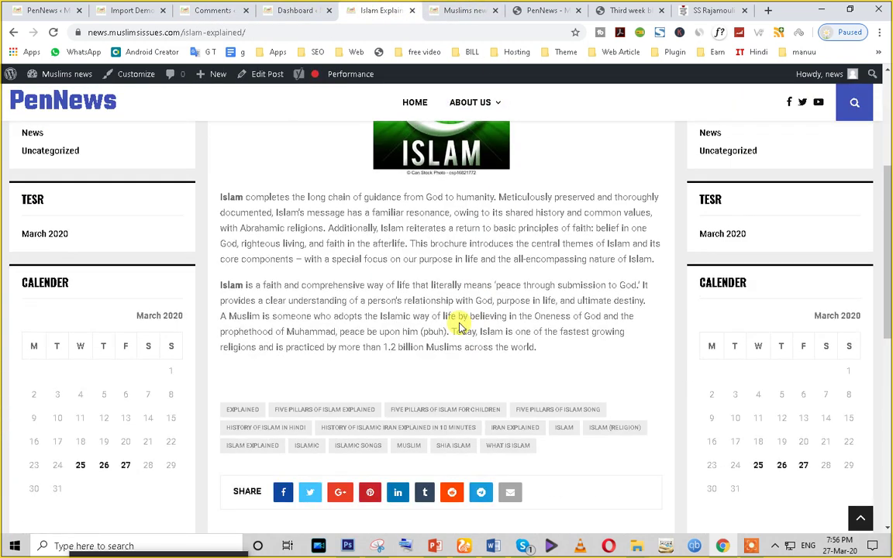
{"action": "scroll", "coordinate": [411, 346], "scroll_direction": "down", "scroll_amount": 1}
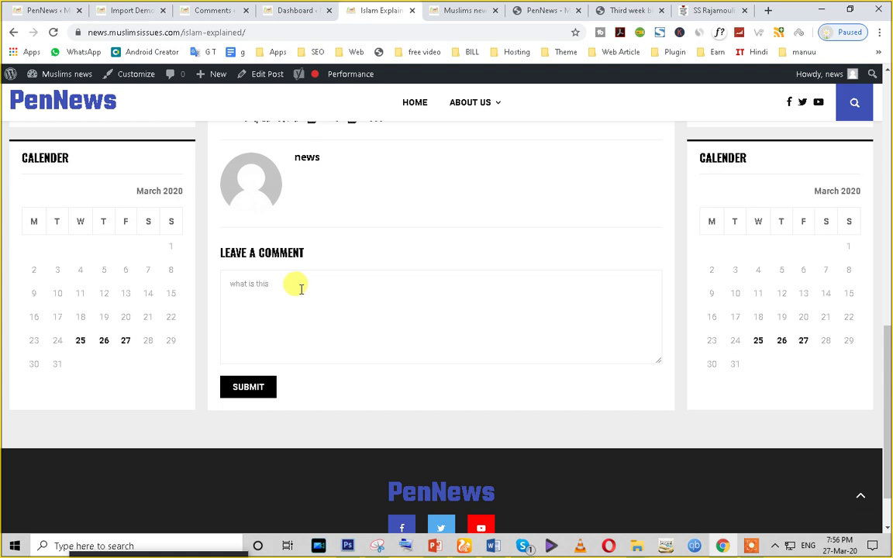
{"action": "left_click", "coordinate": [249, 390]}
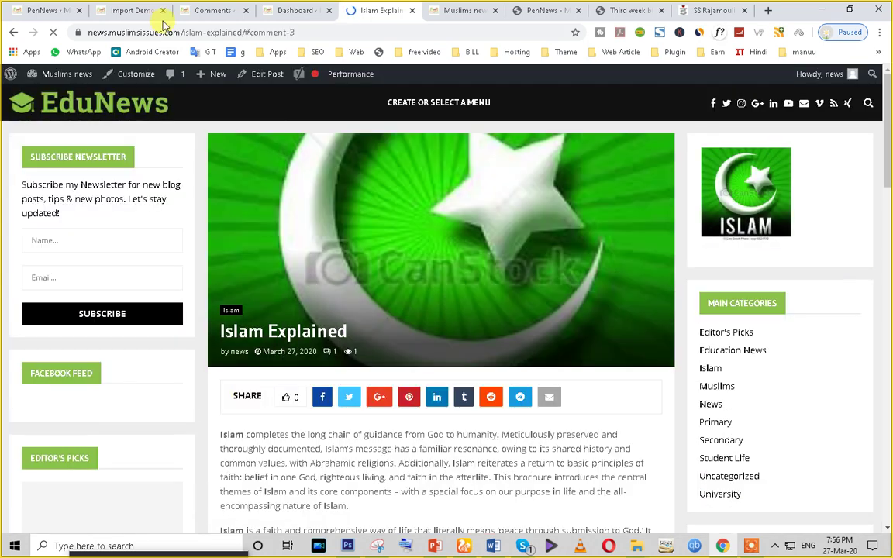
Step: Reload the comments list in the admin area and check the "what is this?" comment
{"action": "left_click", "coordinate": [295, 9]}
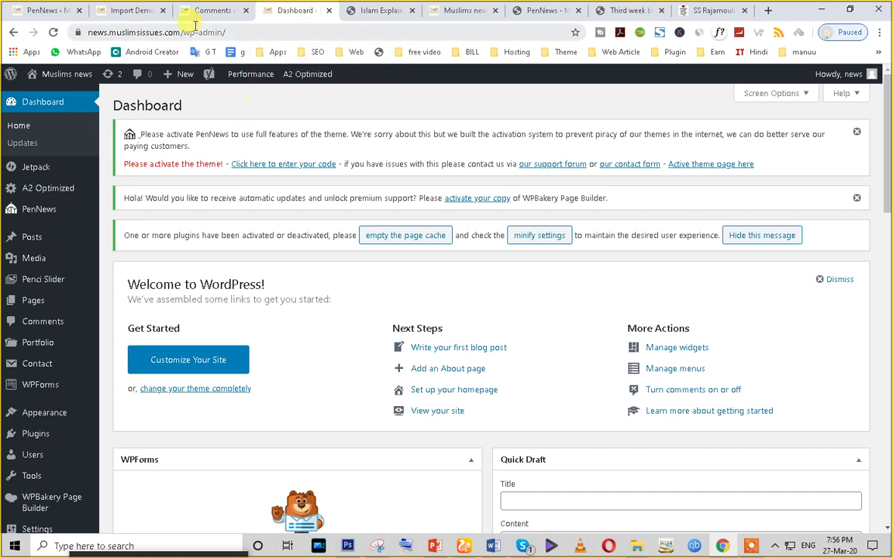
{"action": "left_click", "coordinate": [214, 10]}
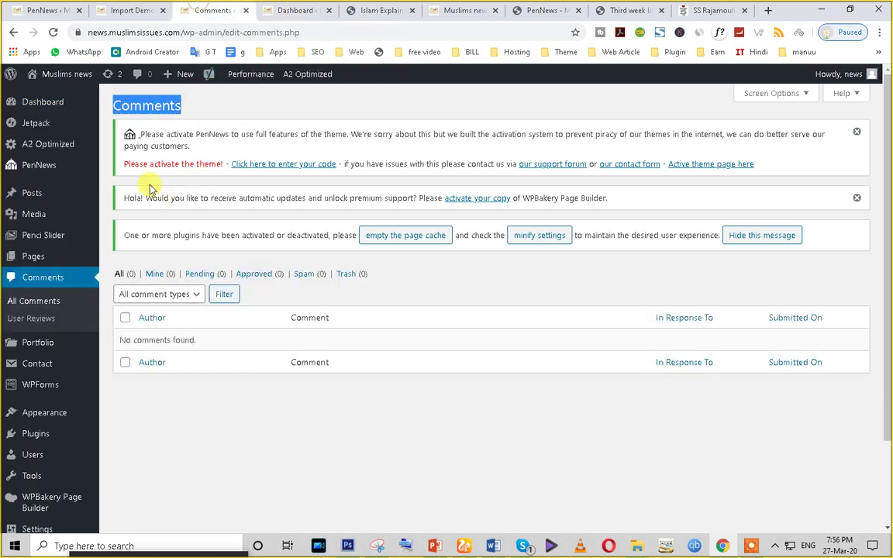
{"action": "left_click", "coordinate": [54, 33]}
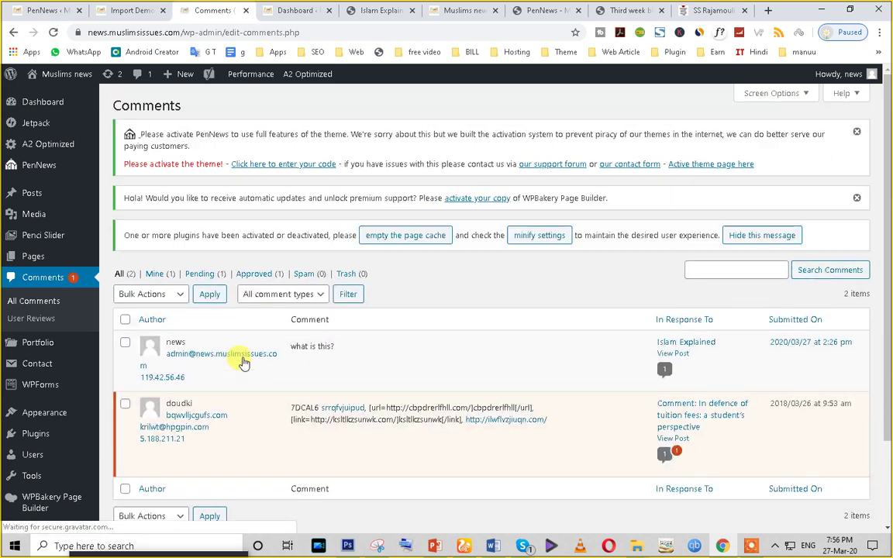
{"action": "scroll", "coordinate": [194, 341], "scroll_direction": "down", "scroll_amount": 1}
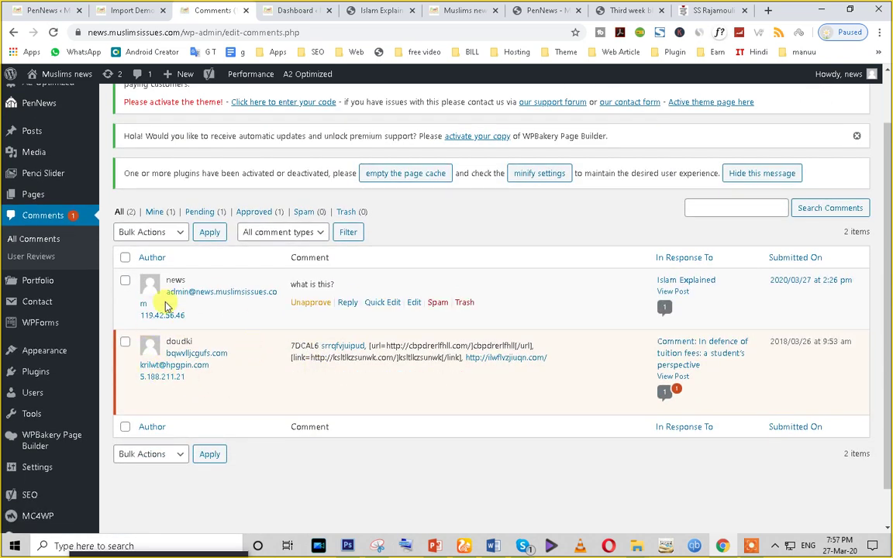
{"action": "left_click_drag", "start_coordinate": [289, 285], "coordinate": [357, 285]}
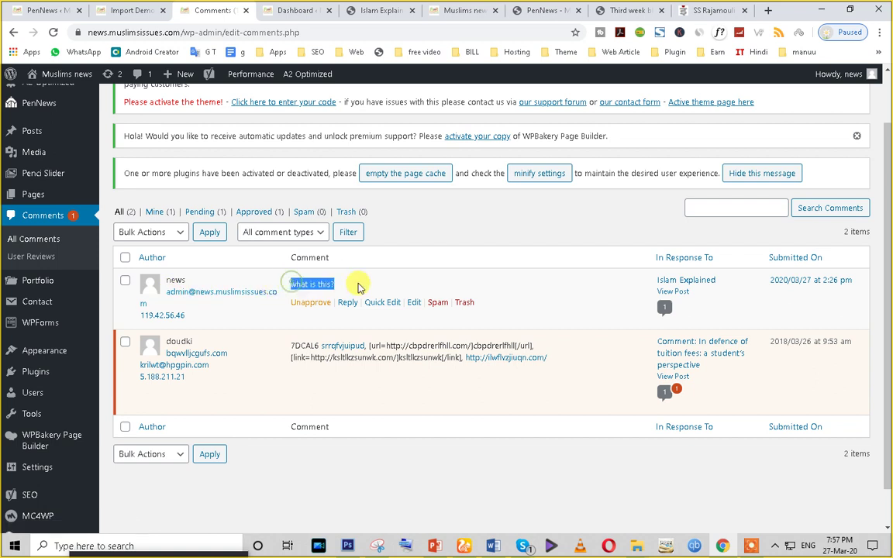
Step: Reply "this is an islamic blog" to the "what is this?" comment and look over the comments list
{"action": "left_click", "coordinate": [347, 304]}
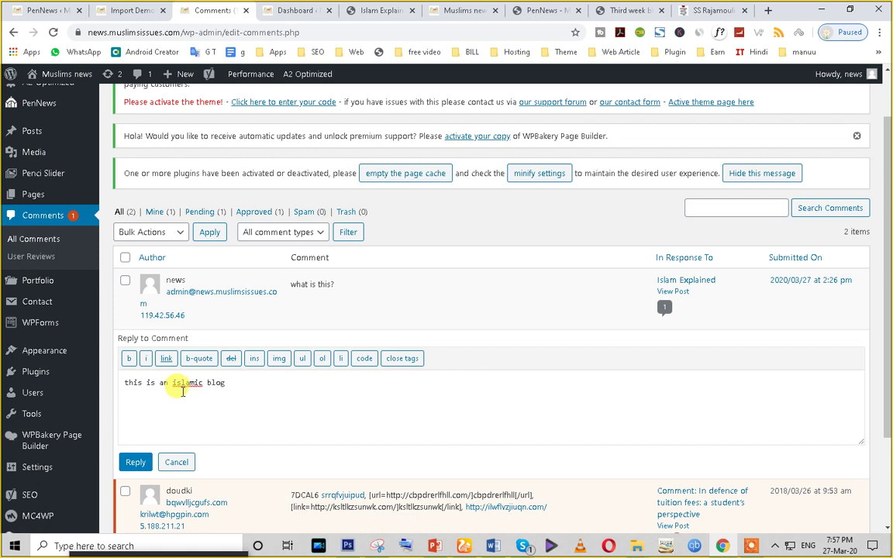
{"action": "left_click", "coordinate": [132, 462]}
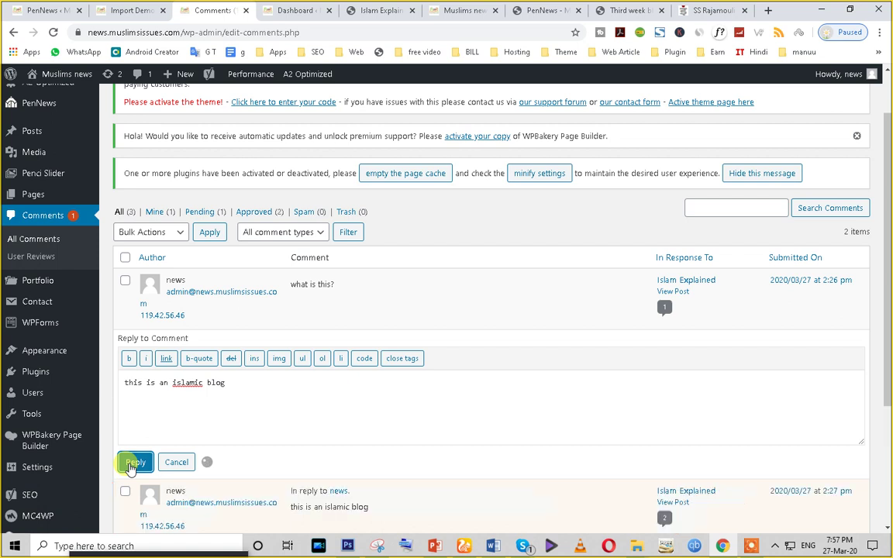
{"action": "scroll", "coordinate": [210, 364], "scroll_direction": "up", "scroll_amount": 2}
{"action": "scroll", "coordinate": [371, 359], "scroll_direction": "down", "scroll_amount": 2}
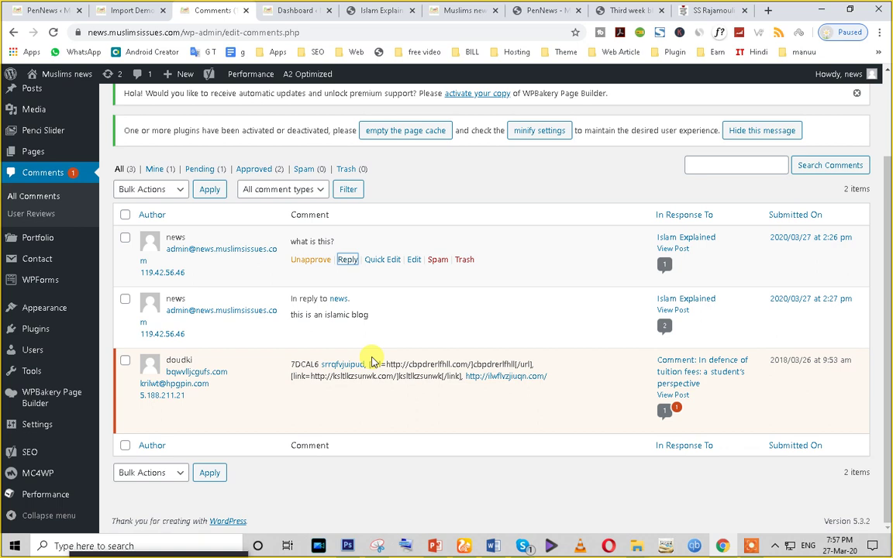
{"action": "scroll", "coordinate": [372, 360], "scroll_direction": "up", "scroll_amount": 2}
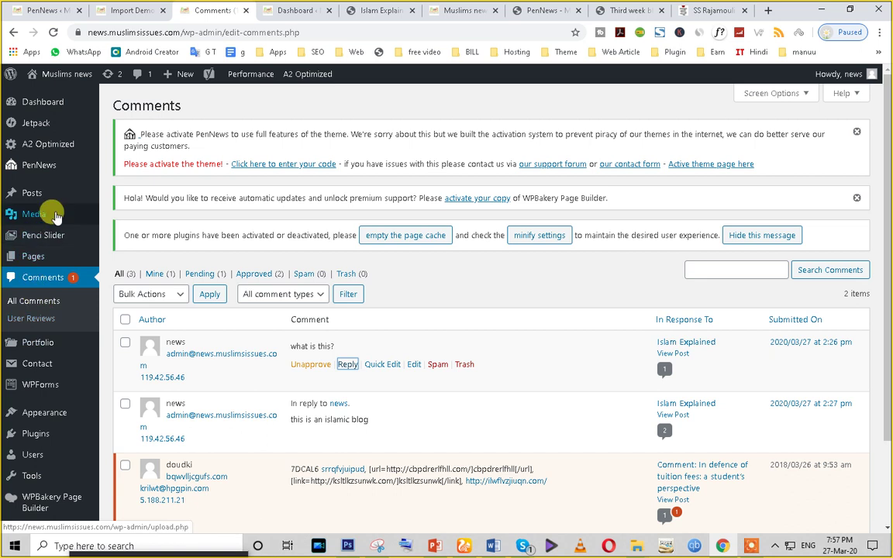
Step: Open the Jetpack page in the site's admin area
{"action": "left_click", "coordinate": [52, 131]}
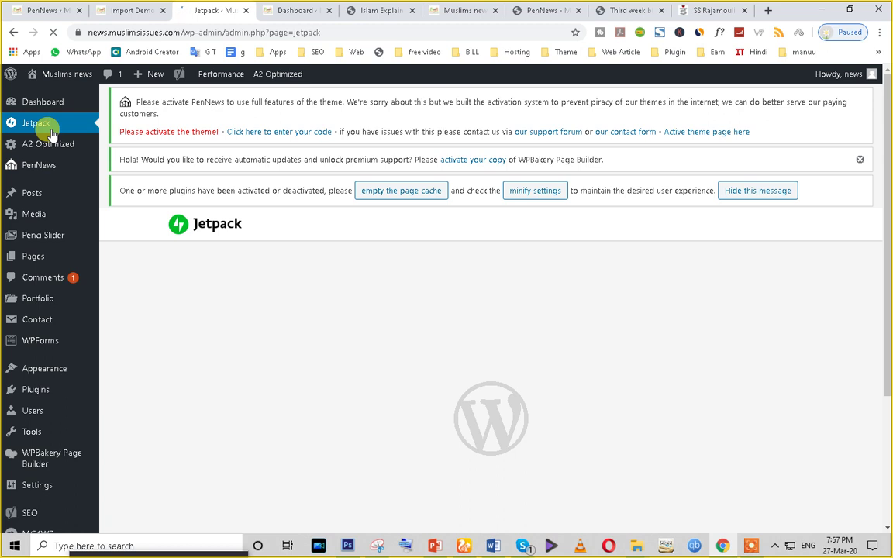
Step: Switch to UC Browser, search Google for "analatics" and open the Google Analytics site
{"action": "left_click", "coordinate": [463, 546]}
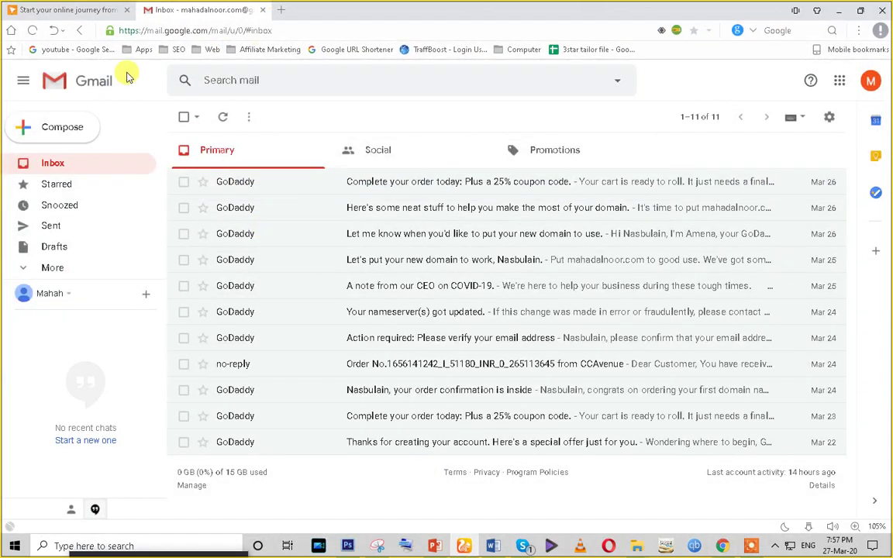
{"action": "left_click", "coordinate": [280, 9]}
{"action": "type", "text": "an"}
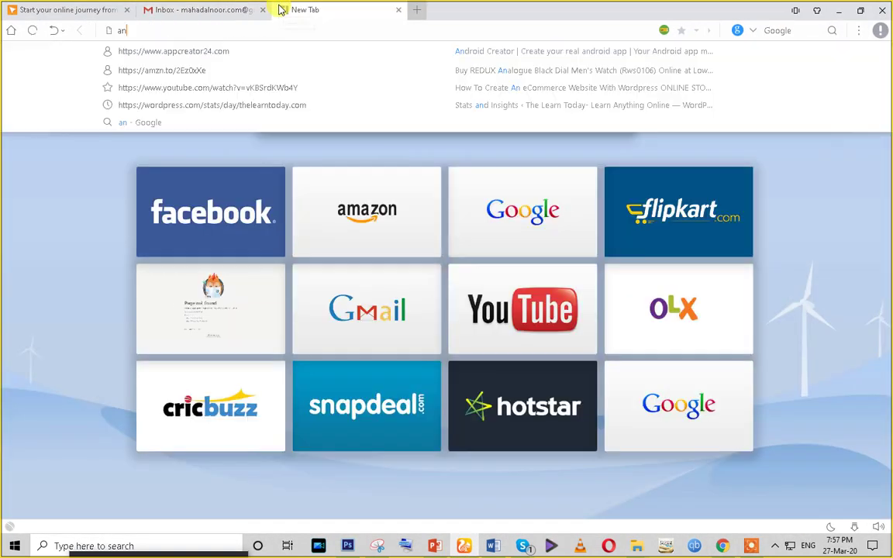
{"action": "type", "text": "ala"}
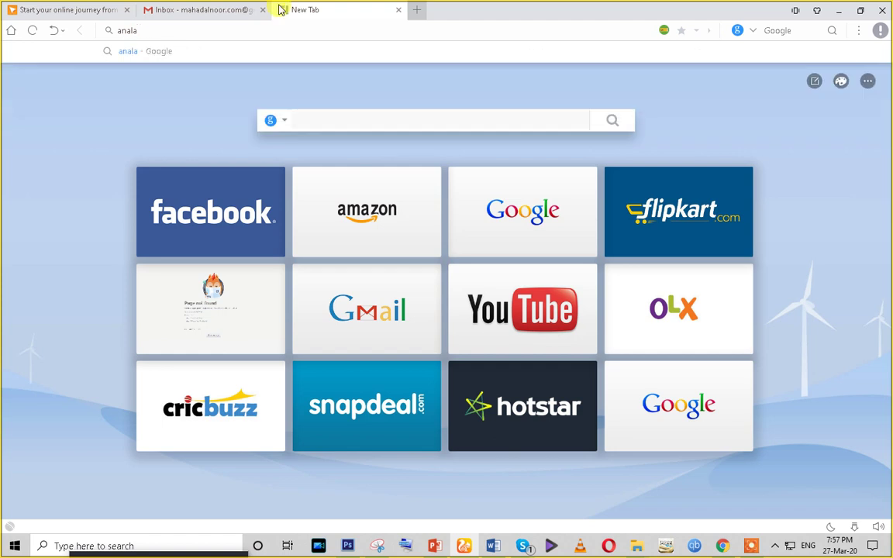
{"action": "type", "text": "tics"}
{"action": "key", "text": "Return"}
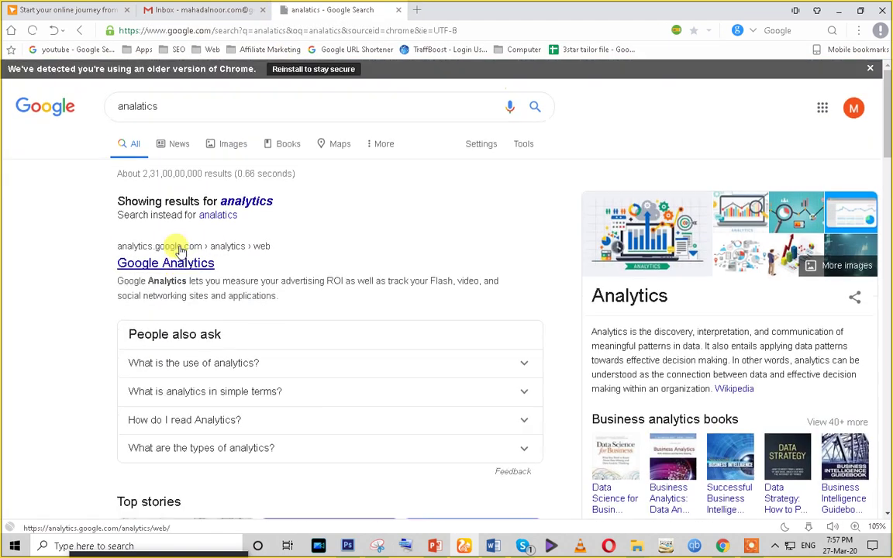
{"action": "left_click", "coordinate": [181, 253]}
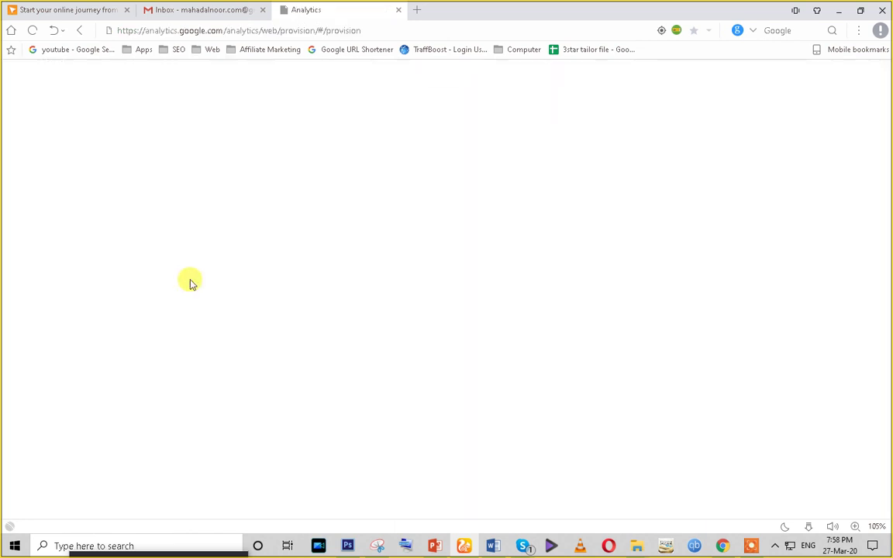
Step: Switch Google Analytics to the other signed-in Google account from the welcome page
{"action": "scroll", "coordinate": [280, 325], "scroll_direction": "down", "scroll_amount": 1}
{"action": "scroll", "coordinate": [279, 325], "scroll_direction": "up", "scroll_amount": 1}
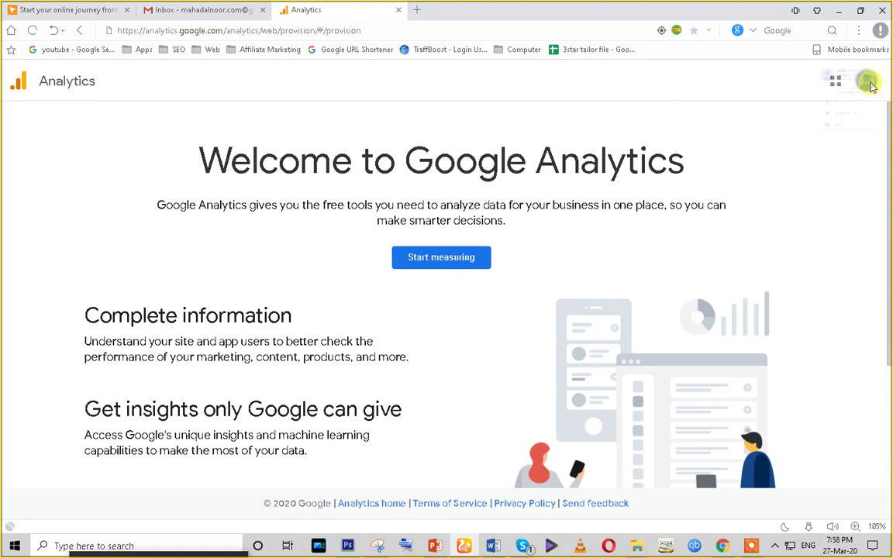
{"action": "left_click", "coordinate": [826, 144]}
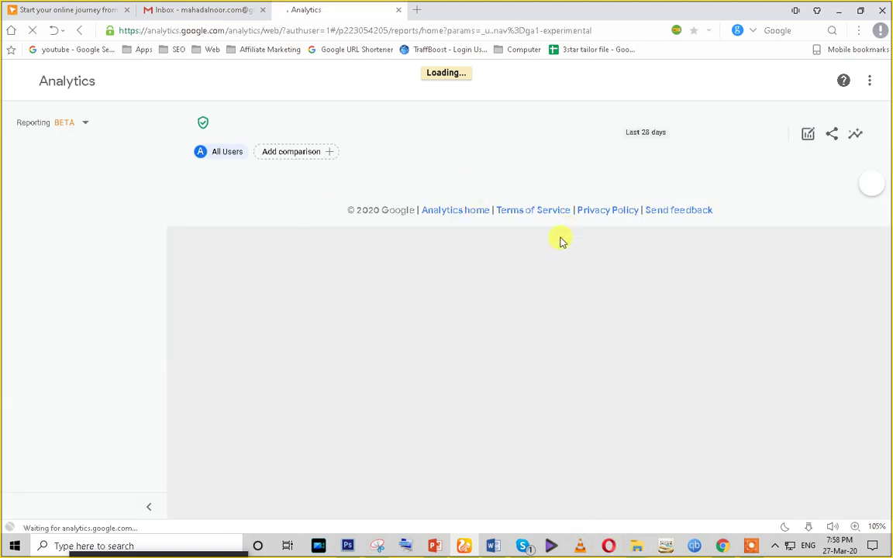
Step: Switch to Chrome and look over the Jetpack page, highlighting its heading about activating essential WordPress security and performance tools
{"action": "left_click", "coordinate": [722, 544]}
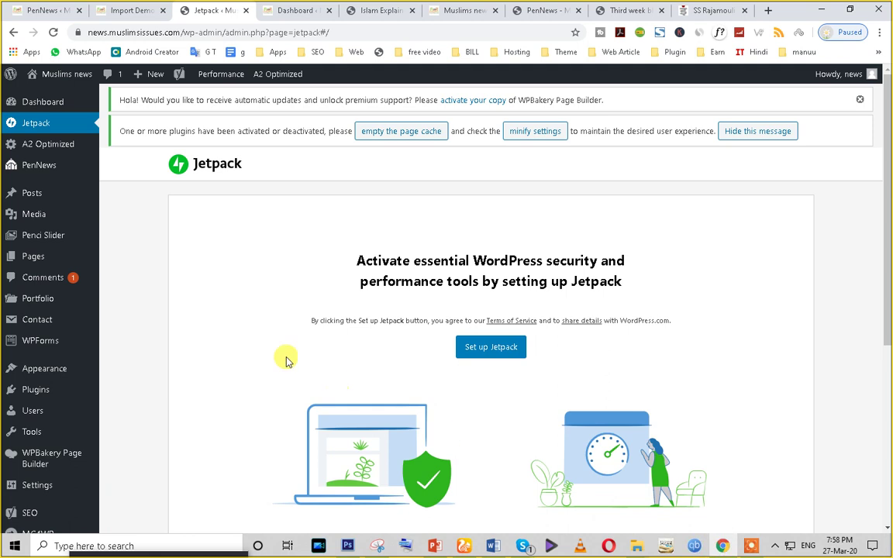
{"action": "scroll", "coordinate": [349, 302], "scroll_direction": "down", "scroll_amount": 3}
{"action": "scroll", "coordinate": [310, 256], "scroll_direction": "up", "scroll_amount": 3}
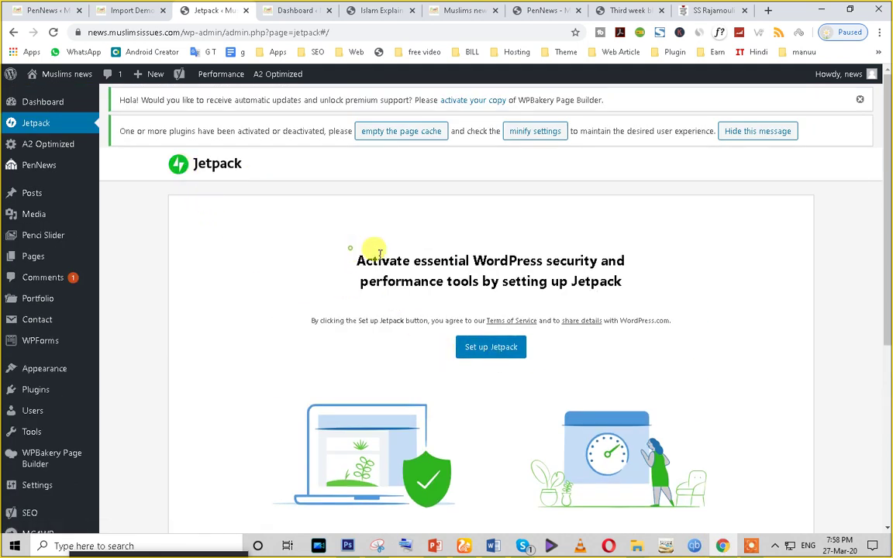
{"action": "left_click_drag", "start_coordinate": [347, 248], "coordinate": [727, 281]}
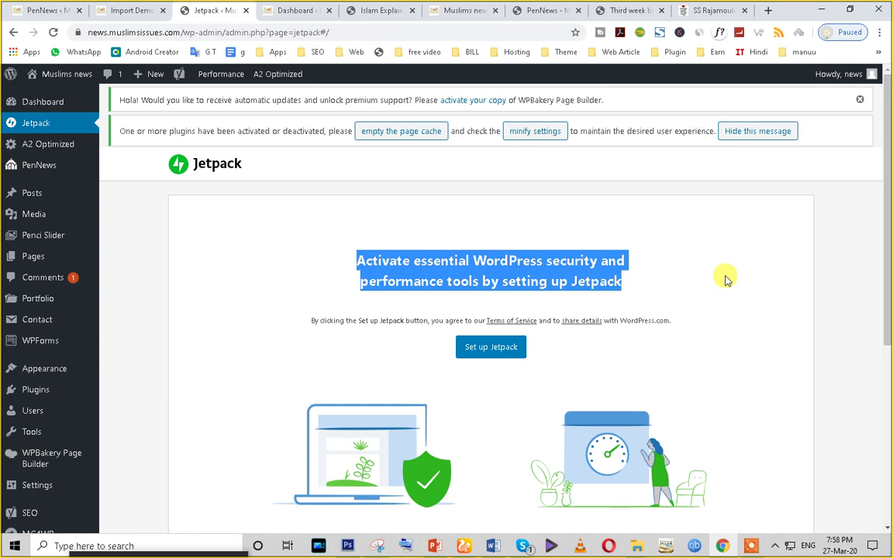
{"action": "scroll", "coordinate": [410, 404], "scroll_direction": "down", "scroll_amount": 3}
{"action": "scroll", "coordinate": [512, 523], "scroll_direction": "up", "scroll_amount": 3}
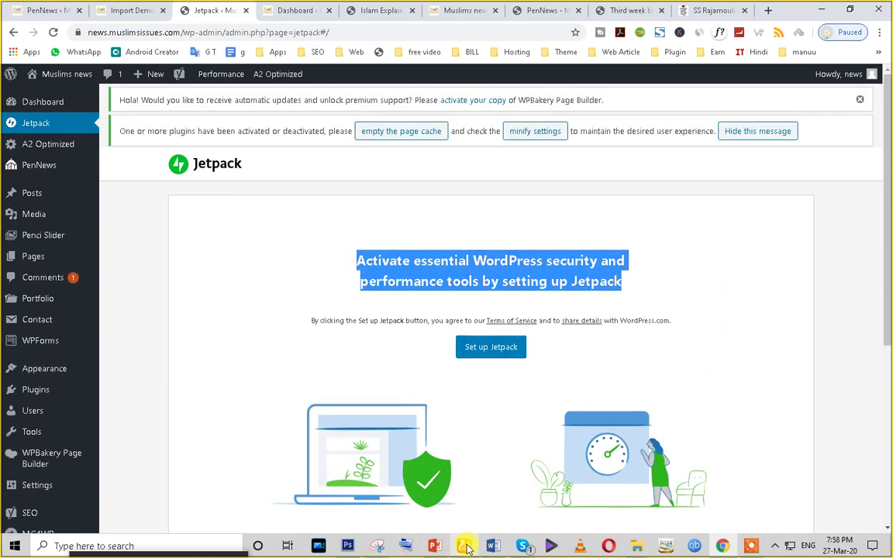
Step: Return to UC Browser, dismiss the Insights tip and look over the shopbookindia-3df91 home overview, including user activity and users by country
{"action": "mouse_move", "coordinate": [465, 547]}
{"action": "left_click", "coordinate": [448, 503]}
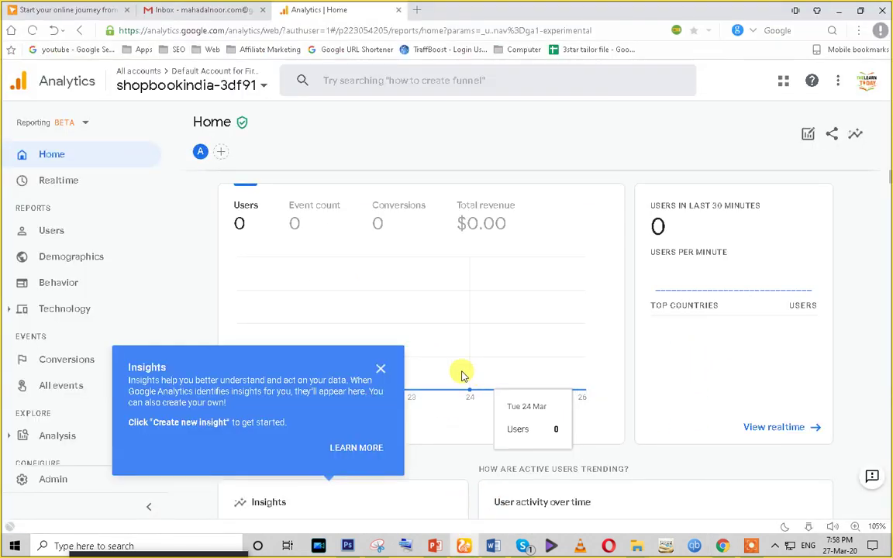
{"action": "left_click", "coordinate": [379, 368]}
{"action": "scroll", "coordinate": [440, 401], "scroll_direction": "down", "scroll_amount": 2}
{"action": "scroll", "coordinate": [440, 401], "scroll_direction": "down", "scroll_amount": 3}
{"action": "scroll", "coordinate": [543, 348], "scroll_direction": "up", "scroll_amount": 2}
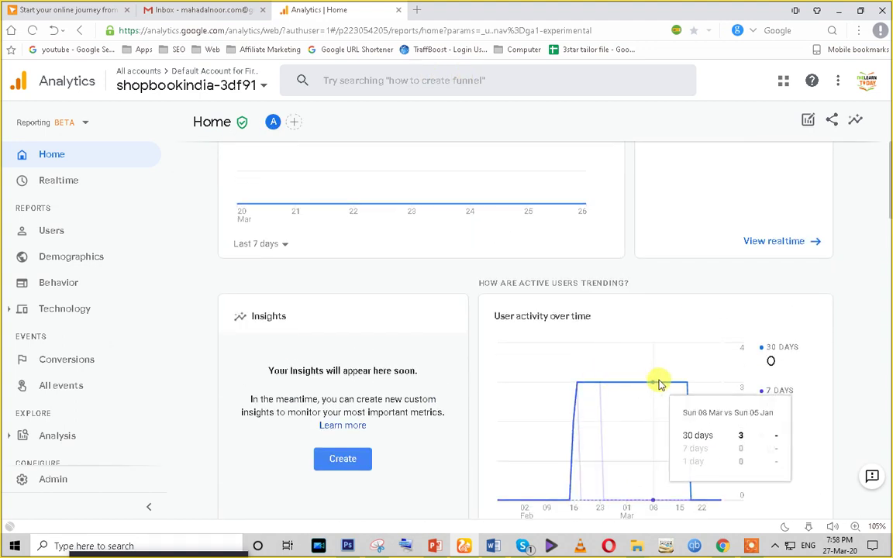
{"action": "scroll", "coordinate": [578, 451], "scroll_direction": "down", "scroll_amount": 5}
{"action": "scroll", "coordinate": [579, 449], "scroll_direction": "down", "scroll_amount": 3}
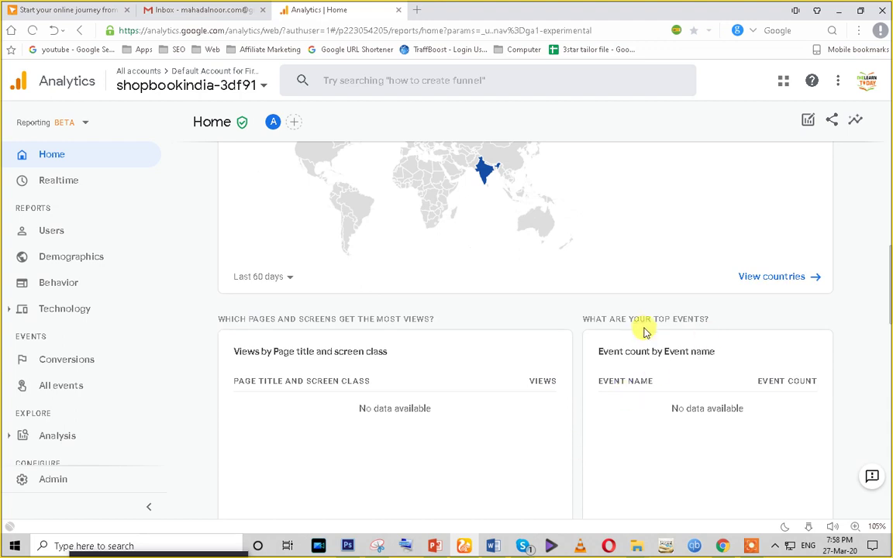
{"action": "scroll", "coordinate": [612, 342], "scroll_direction": "up", "scroll_amount": 4}
{"action": "mouse_move", "coordinate": [487, 361]}
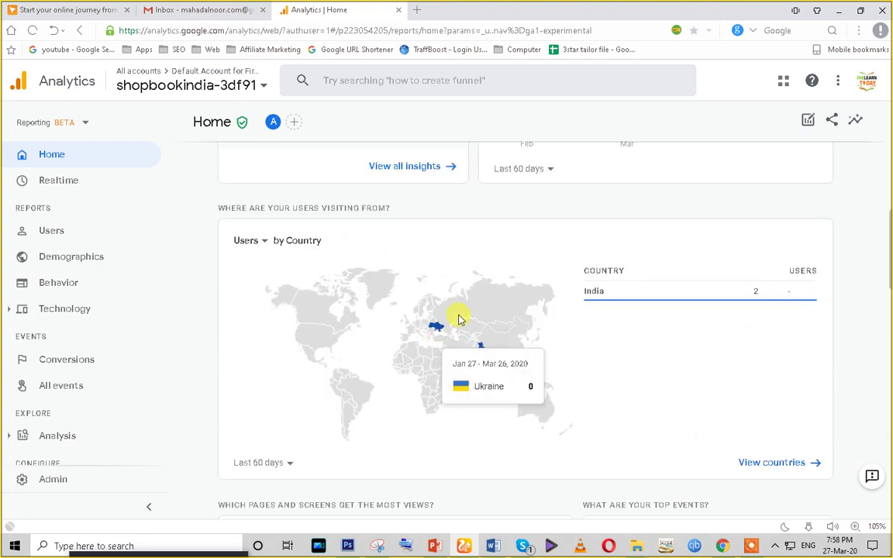
{"action": "scroll", "coordinate": [571, 320], "scroll_direction": "up", "scroll_amount": 5}
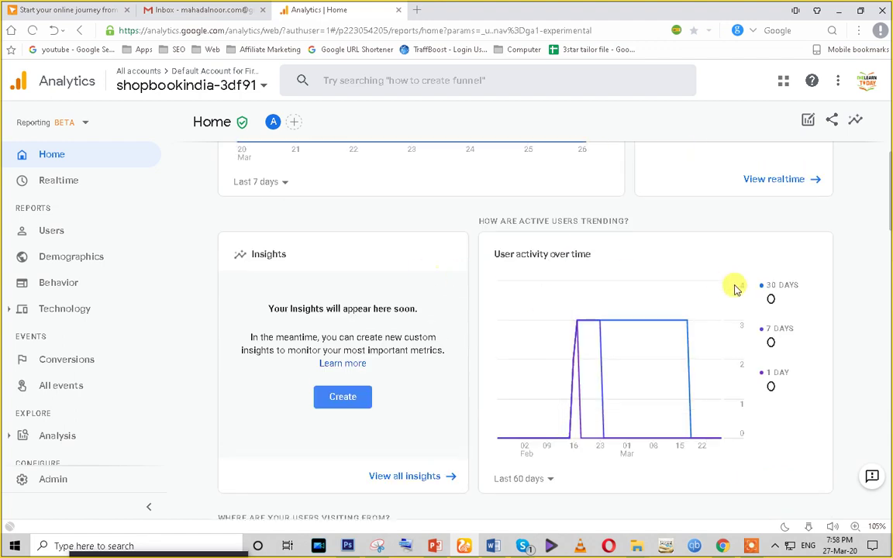
{"action": "scroll", "coordinate": [455, 313], "scroll_direction": "up", "scroll_amount": 3}
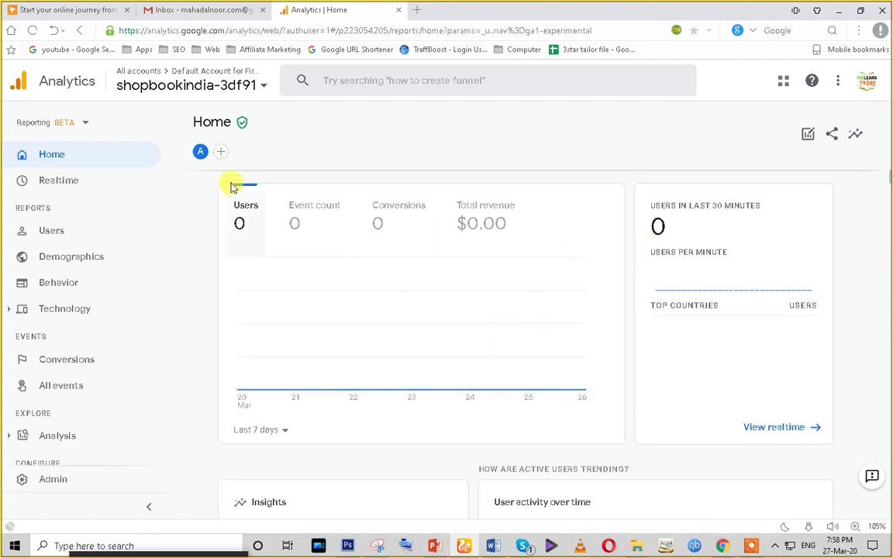
{"action": "scroll", "coordinate": [221, 310], "scroll_direction": "up", "scroll_amount": 1}
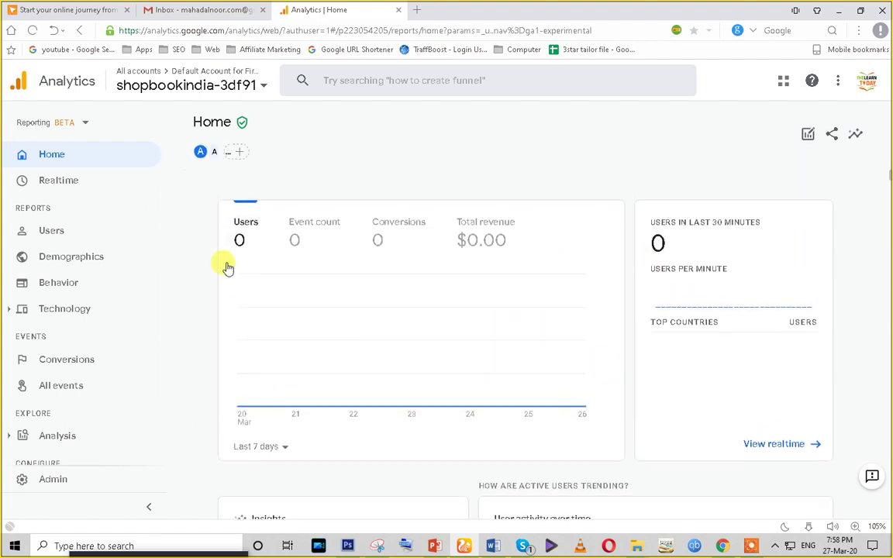
Step: Open the All Web Site Data view of TheLearnToday and look over its active users and traffic channel reports
{"action": "left_click", "coordinate": [242, 82]}
{"action": "left_click", "coordinate": [205, 237]}
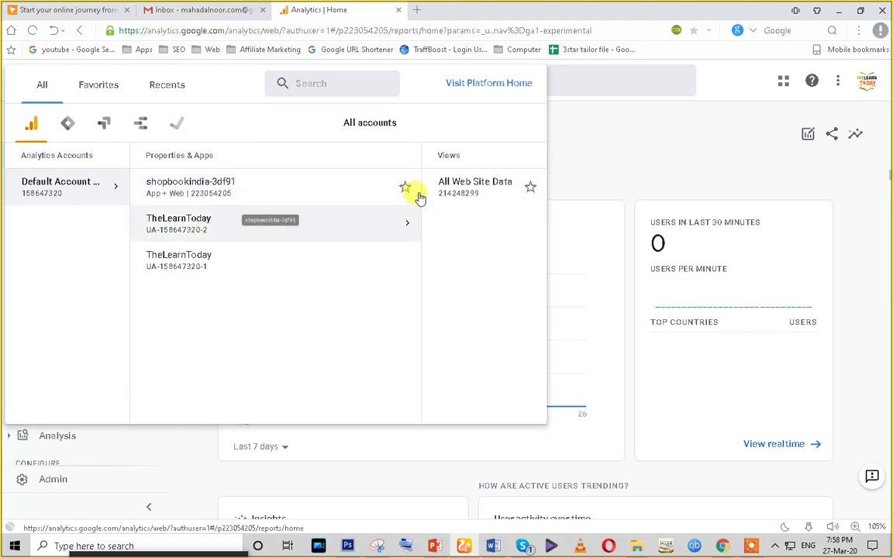
{"action": "left_click", "coordinate": [350, 199]}
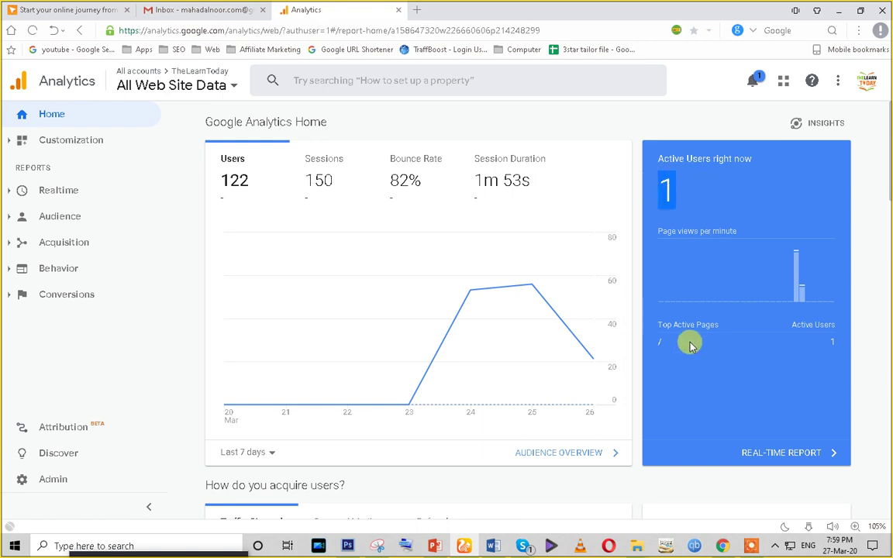
{"action": "scroll", "coordinate": [698, 325], "scroll_direction": "down", "scroll_amount": 1}
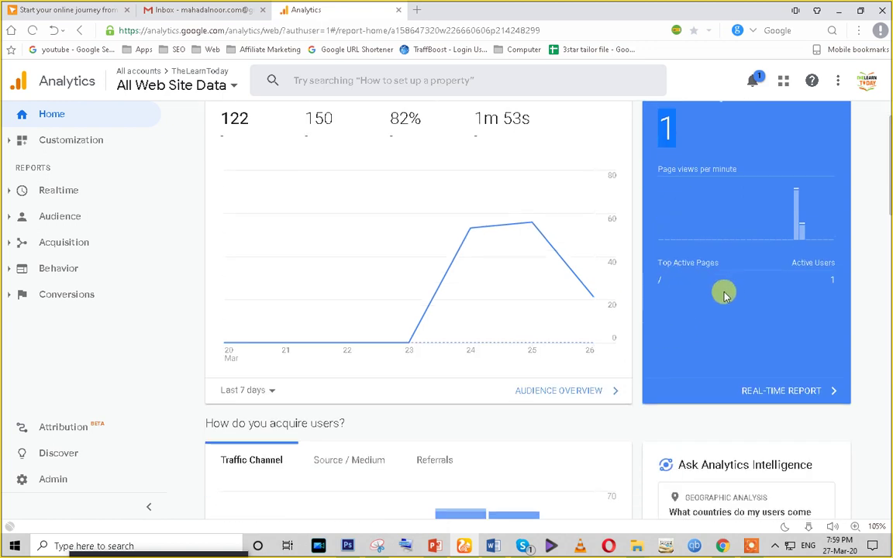
{"action": "scroll", "coordinate": [723, 293], "scroll_direction": "down", "scroll_amount": 3}
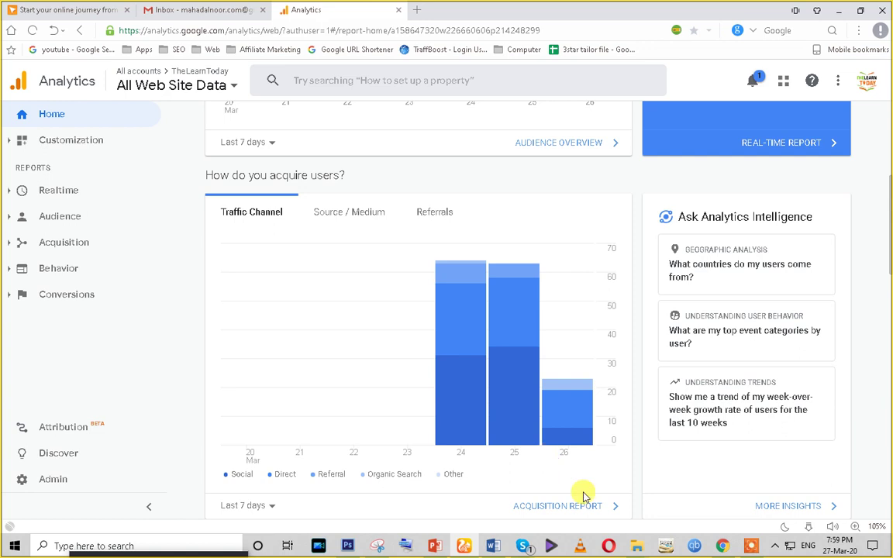
Step: Switch to Chrome and look over the Jetpack page and the options in the WordPress admin menu
{"action": "left_click", "coordinate": [717, 546]}
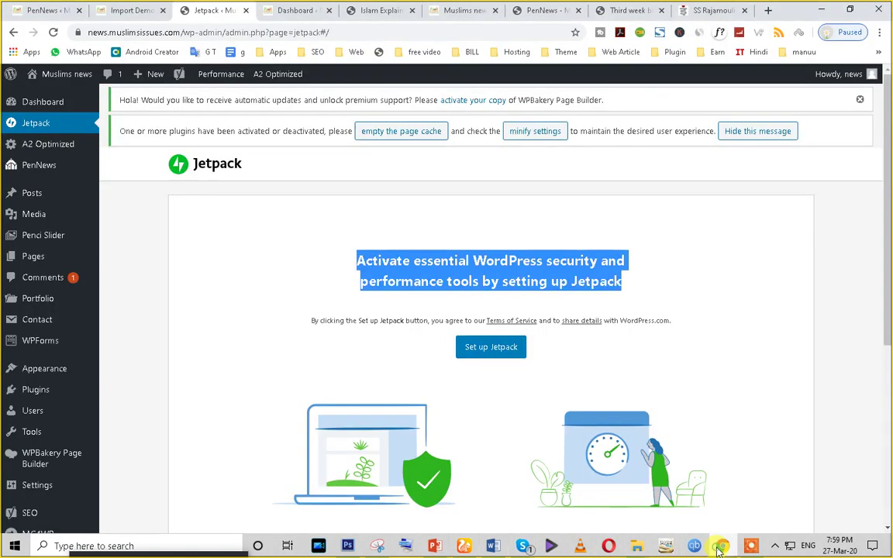
{"action": "scroll", "coordinate": [429, 313], "scroll_direction": "down", "scroll_amount": 3}
{"action": "scroll", "coordinate": [423, 341], "scroll_direction": "up", "scroll_amount": 3}
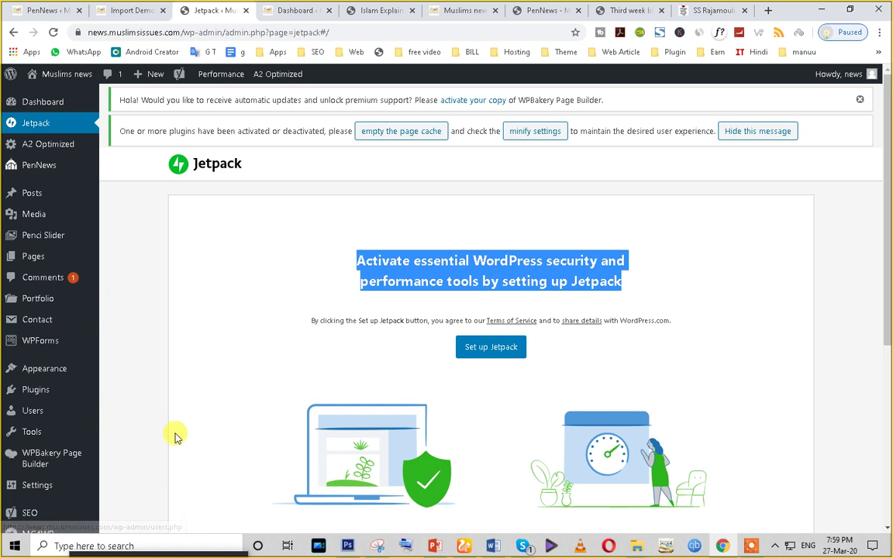
{"action": "scroll", "coordinate": [175, 435], "scroll_direction": "down", "scroll_amount": 2}
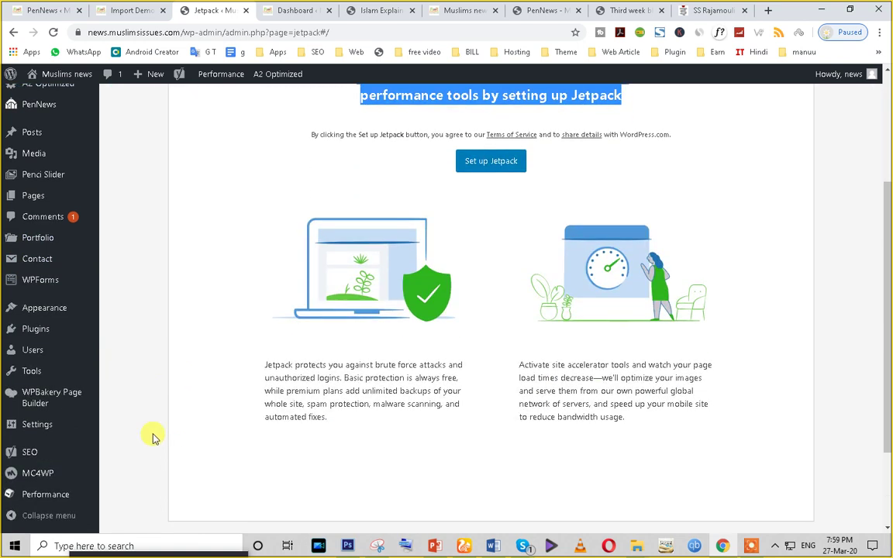
{"action": "mouse_move", "coordinate": [41, 405]}
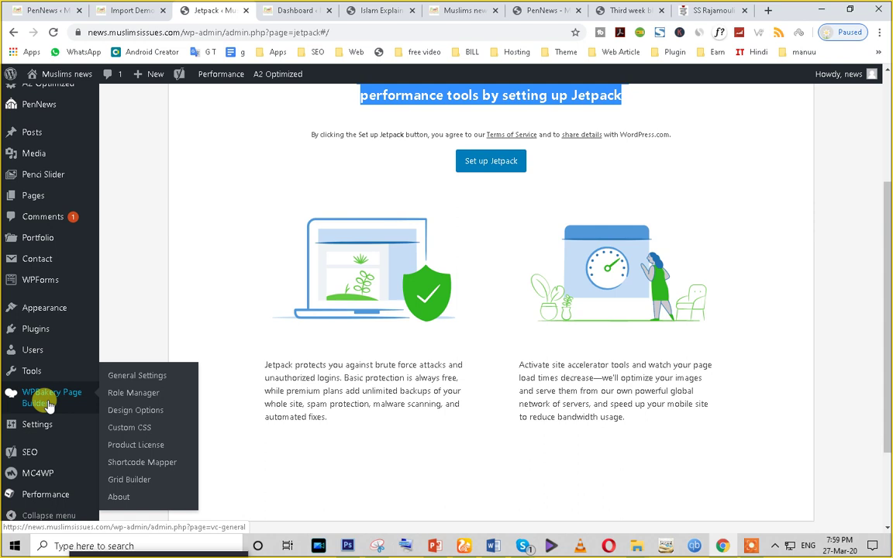
Step: Look over the Muslims news homepage and check the progress of the demo data import
{"action": "left_click", "coordinate": [453, 10]}
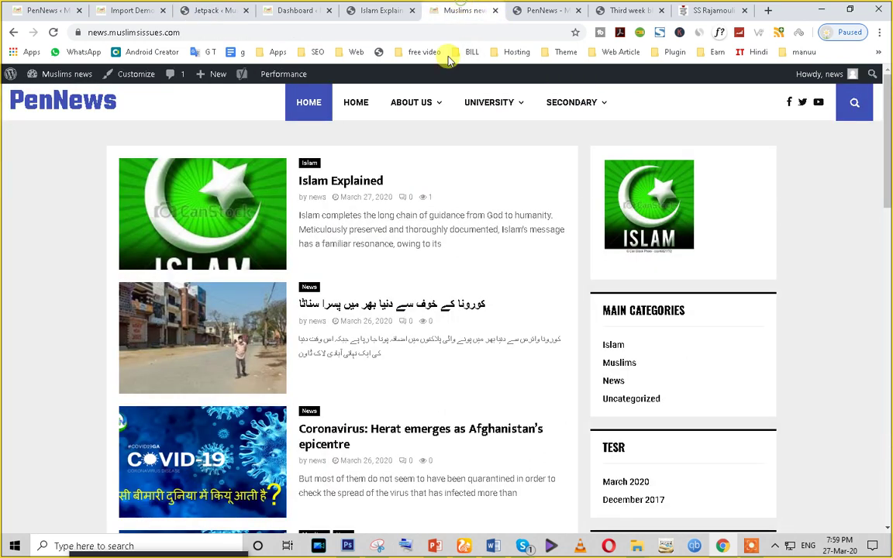
{"action": "scroll", "coordinate": [372, 320], "scroll_direction": "down", "scroll_amount": 3}
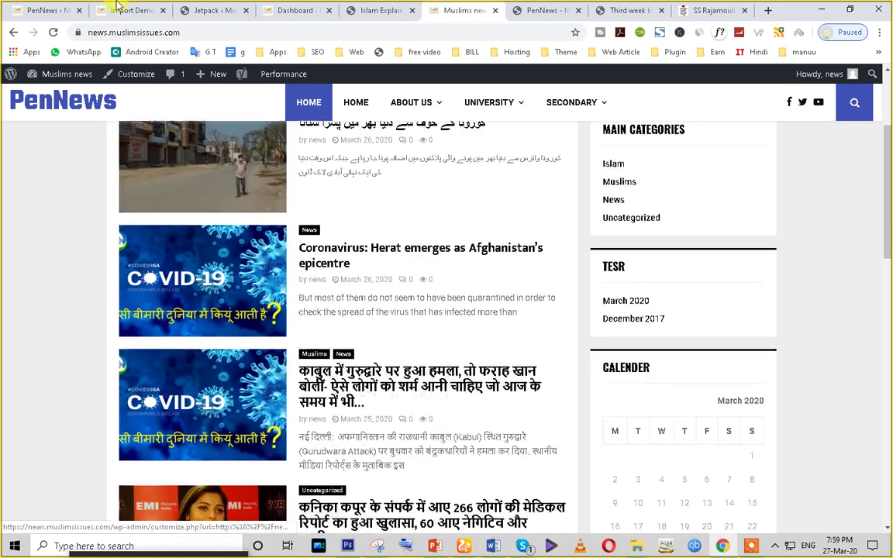
{"action": "left_click", "coordinate": [123, 10]}
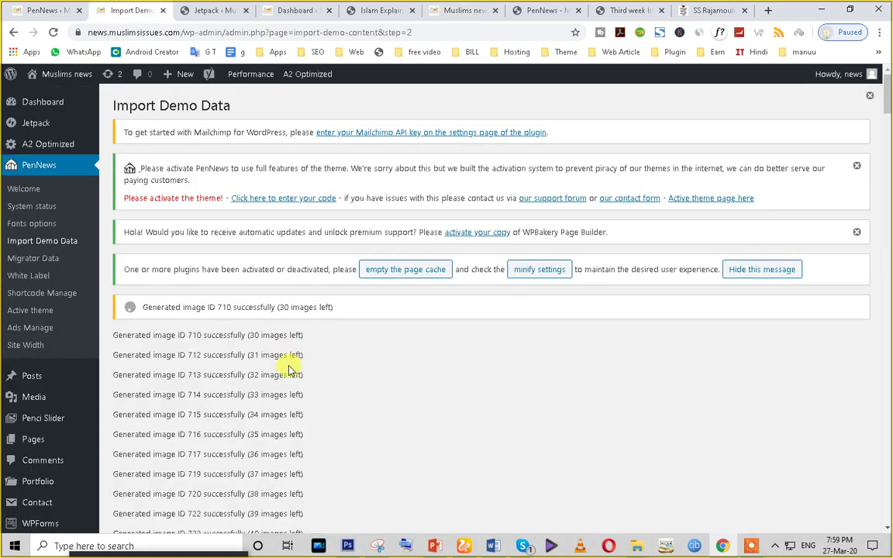
Step: Browse the News/Magazine demos in the PenNews theme preview
{"action": "left_click", "coordinate": [543, 10]}
{"action": "scroll", "coordinate": [446, 249], "scroll_direction": "up", "scroll_amount": 15}
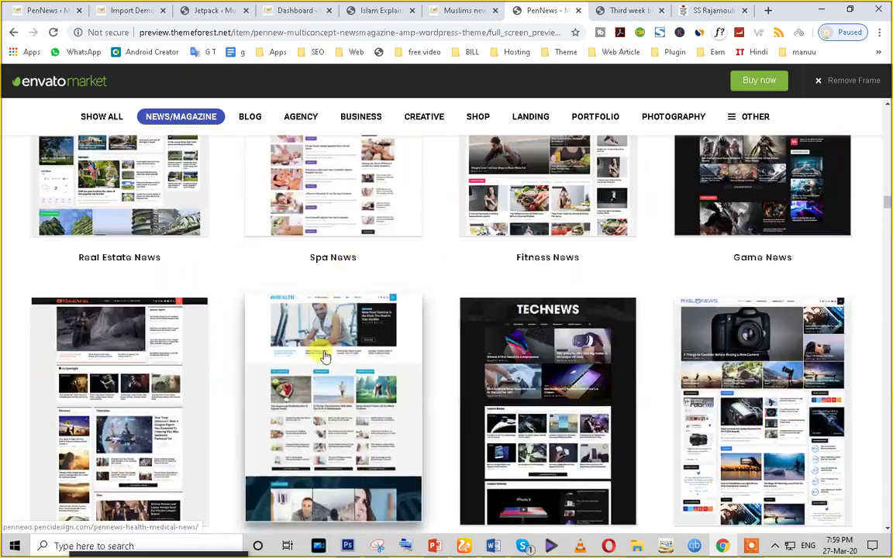
{"action": "scroll", "coordinate": [458, 295], "scroll_direction": "up", "scroll_amount": 10}
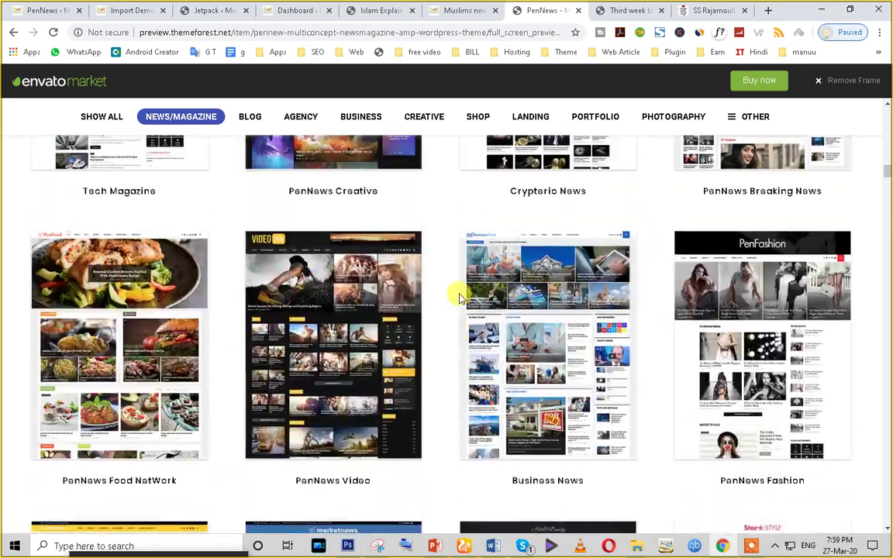
Step: From the Import Demo Data page, open the site's Users page in a new browser tab and switch to it
{"action": "left_click", "coordinate": [124, 10]}
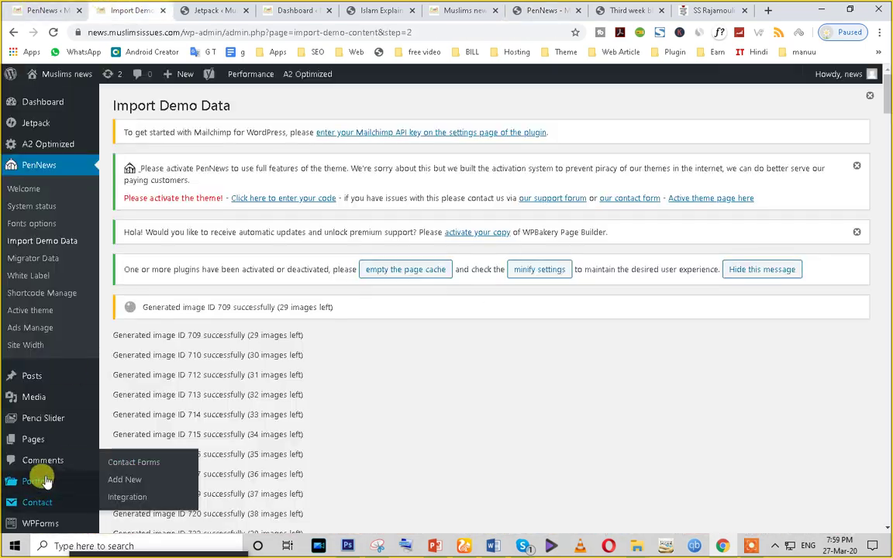
{"action": "scroll", "coordinate": [47, 473], "scroll_direction": "down", "scroll_amount": 3}
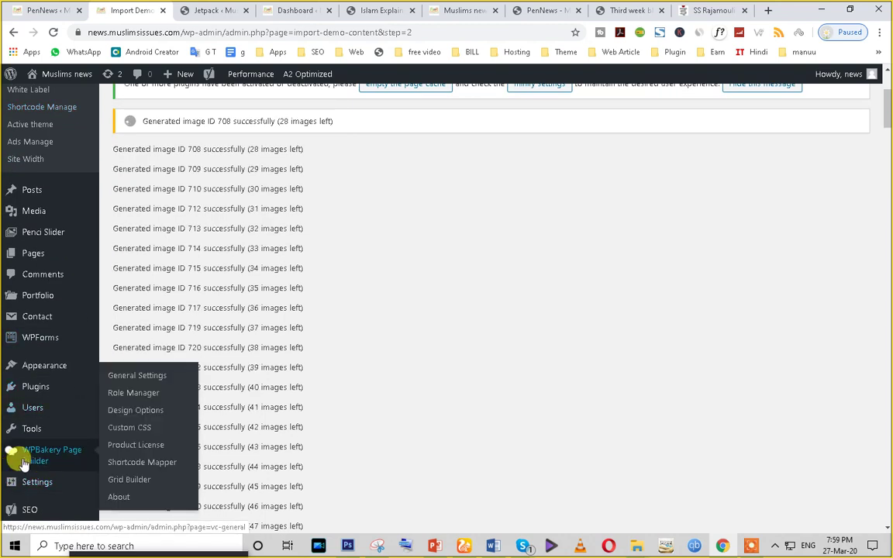
{"action": "mouse_move", "coordinate": [43, 393]}
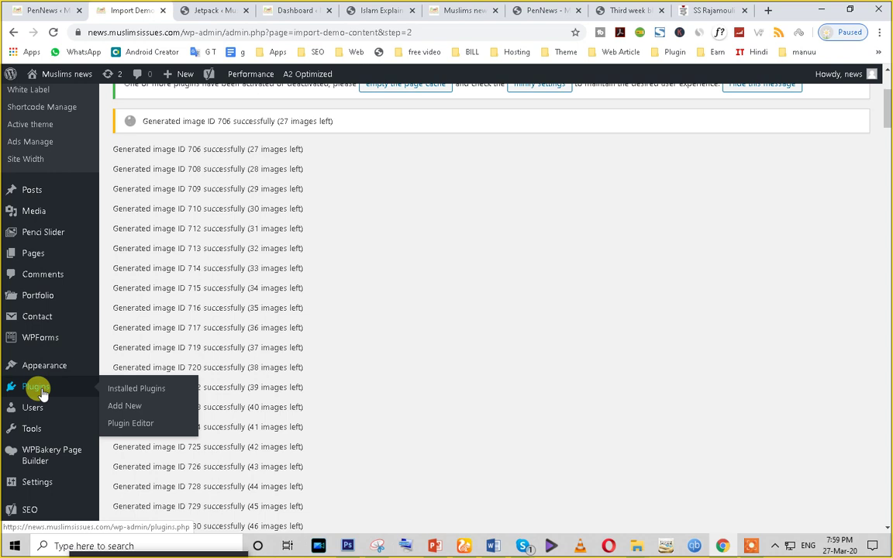
{"action": "right_click", "coordinate": [34, 409]}
{"action": "left_click", "coordinate": [60, 296]}
{"action": "left_click", "coordinate": [186, 10]}
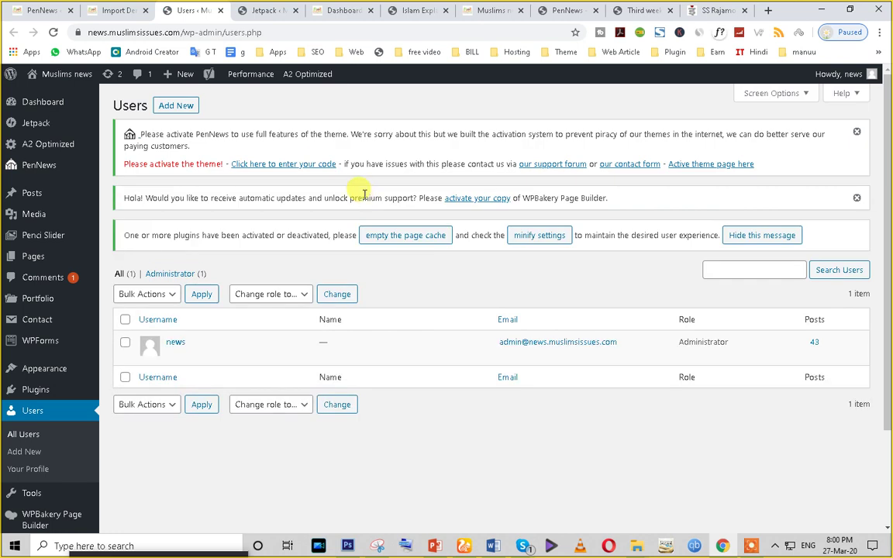
Step: Examine the "news" user's role and the roles available for users, and return to the site's homepage
{"action": "mouse_move", "coordinate": [177, 345]}
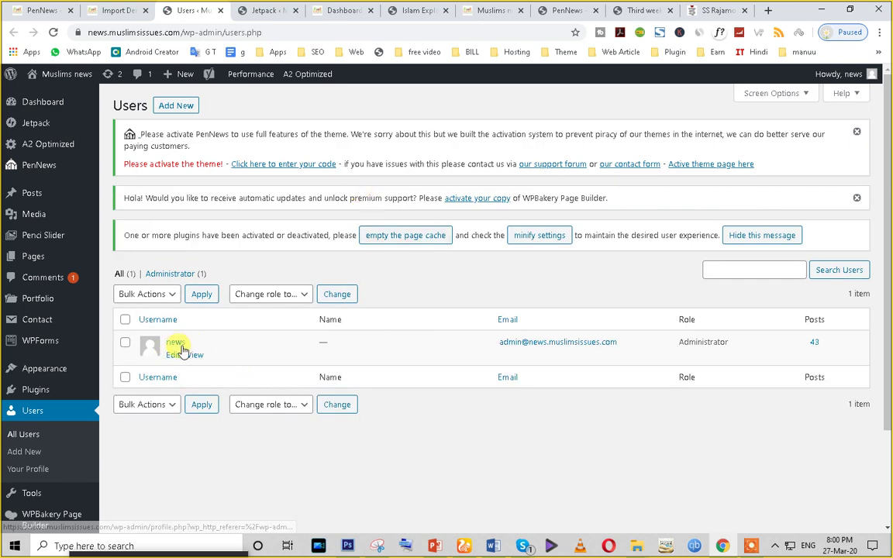
{"action": "left_click_drag", "start_coordinate": [169, 321], "coordinate": [155, 334]}
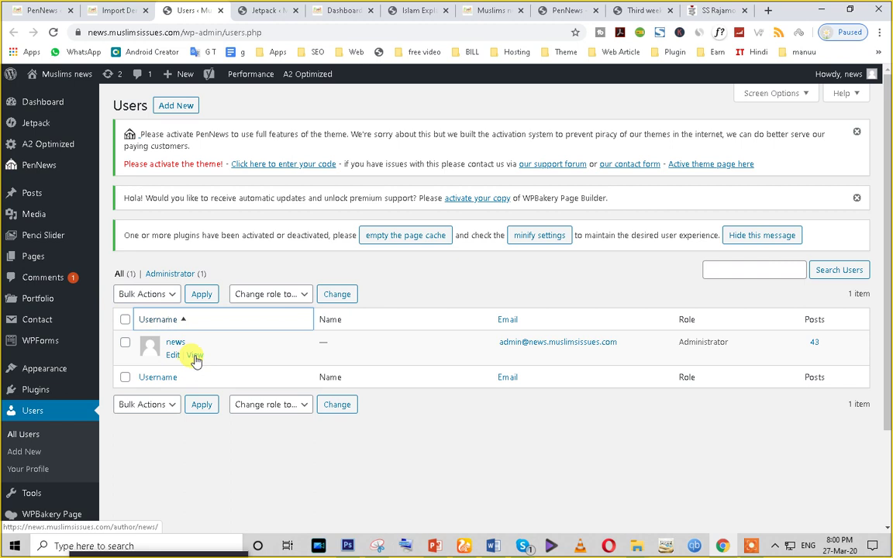
{"action": "left_click_drag", "start_coordinate": [681, 343], "coordinate": [739, 343]}
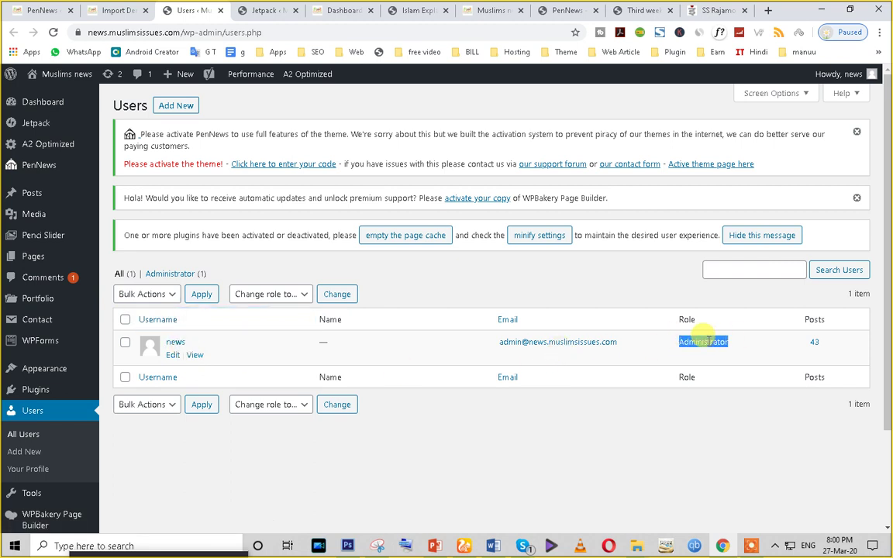
{"action": "left_click", "coordinate": [259, 299]}
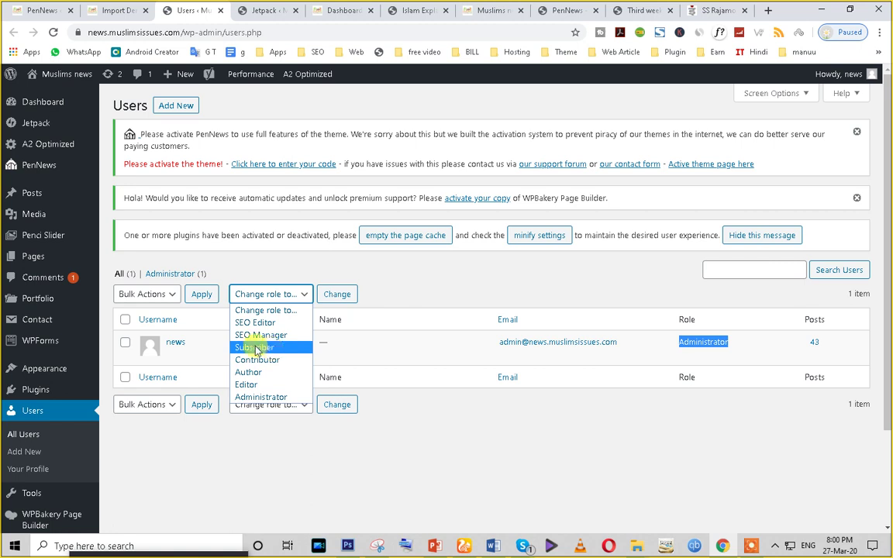
{"action": "left_click", "coordinate": [490, 10]}
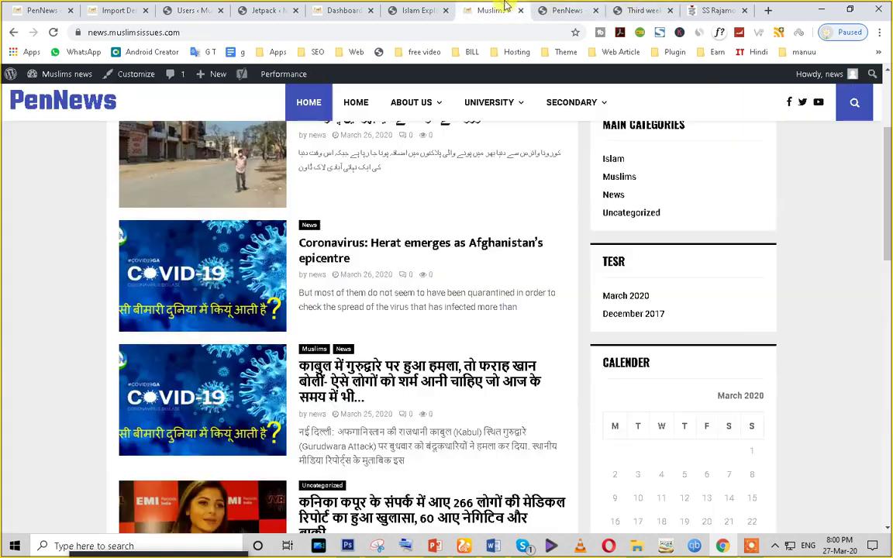
Step: Reload the Muslims news homepage and copy its web address
{"action": "scroll", "coordinate": [458, 359], "scroll_direction": "down", "scroll_amount": 1}
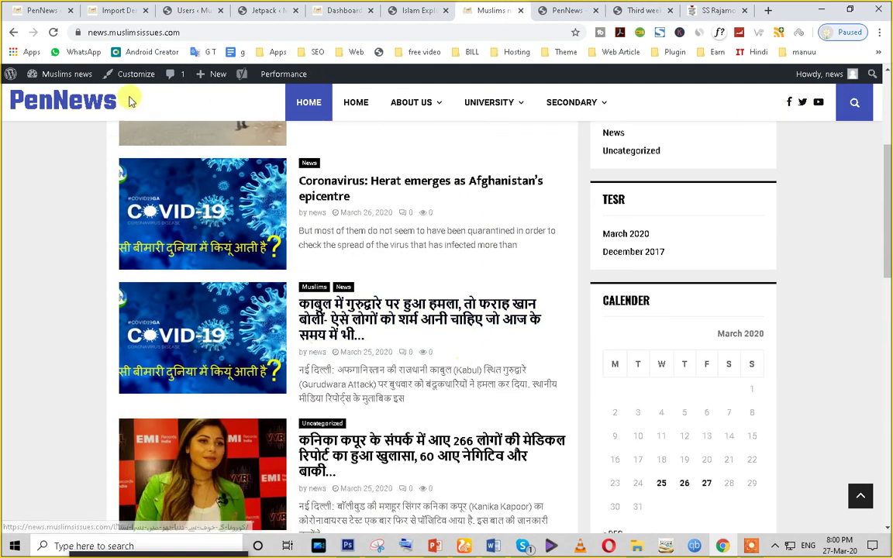
{"action": "left_click", "coordinate": [50, 32]}
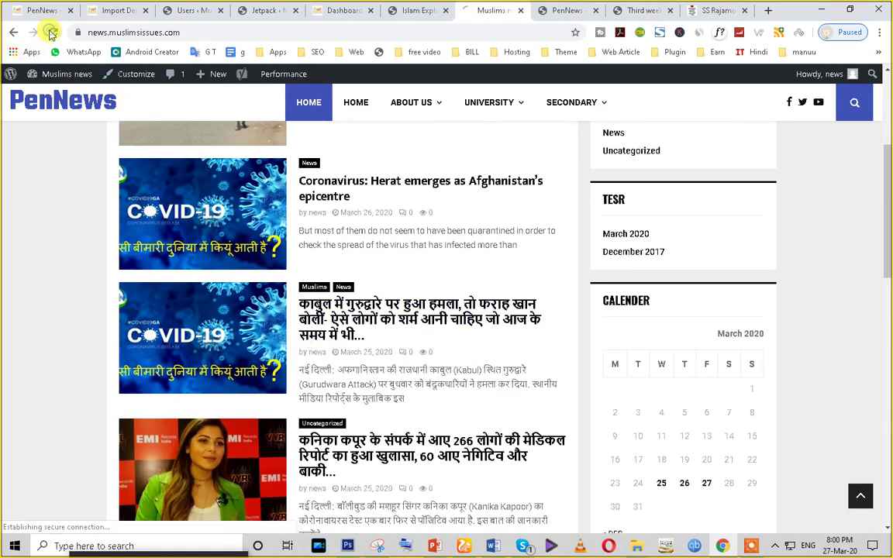
{"action": "left_click", "coordinate": [126, 31]}
{"action": "right_click", "coordinate": [130, 31]}
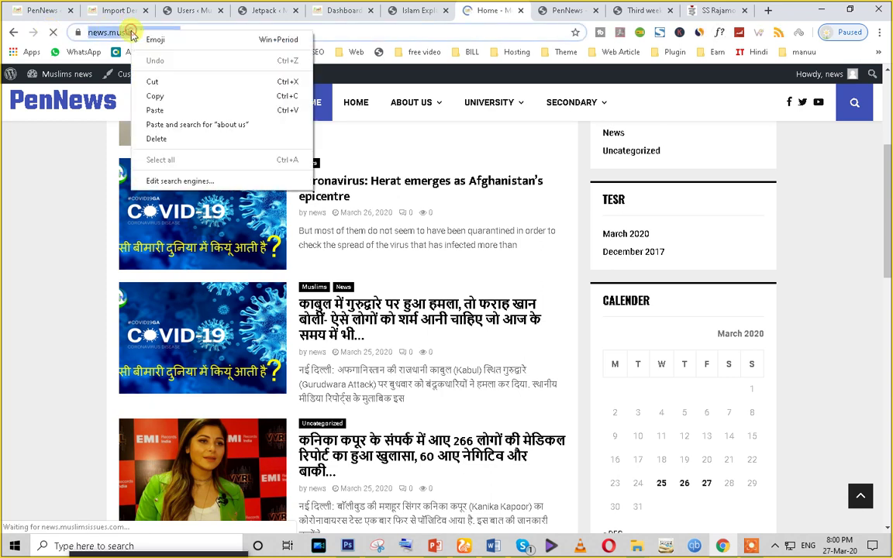
{"action": "left_click", "coordinate": [154, 96]}
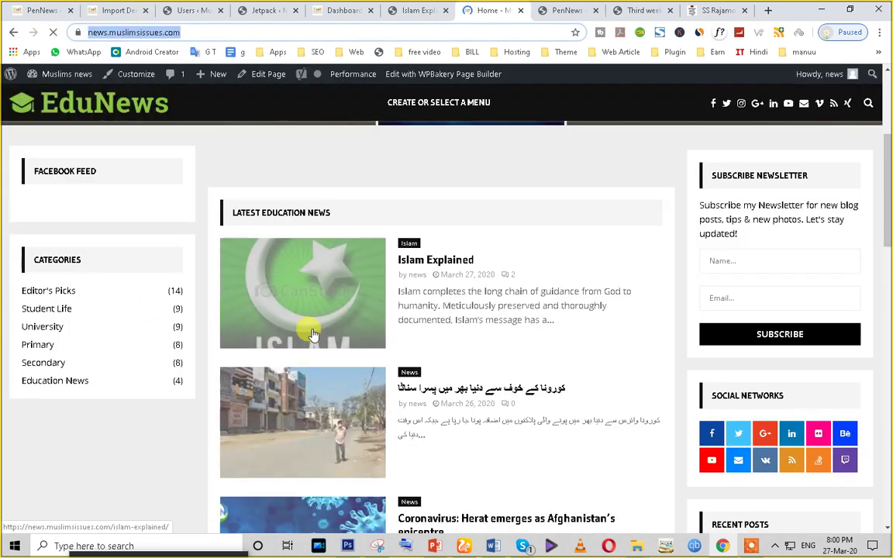
Step: Look over the reloaded homepage's education news layout and revisit the site's Users page before returning to the homepage
{"action": "scroll", "coordinate": [492, 359], "scroll_direction": "down", "scroll_amount": 2}
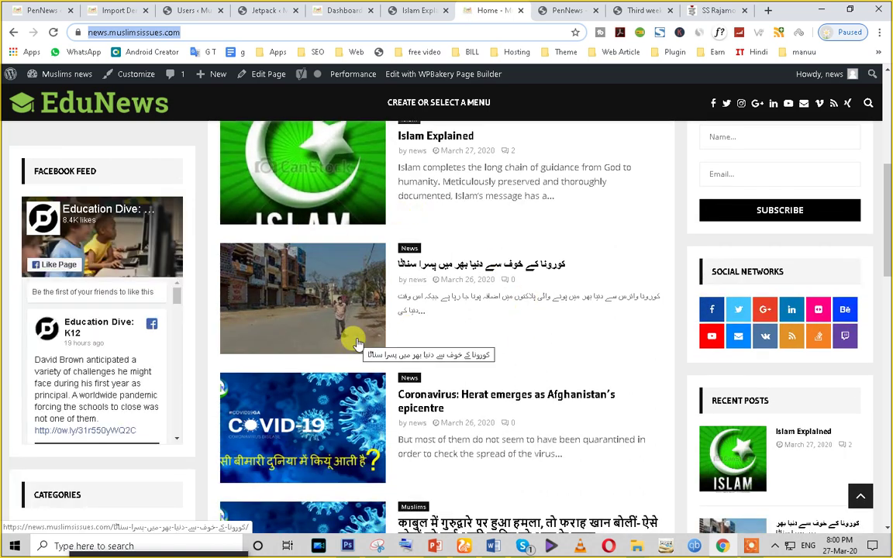
{"action": "scroll", "coordinate": [356, 344], "scroll_direction": "down", "scroll_amount": 6}
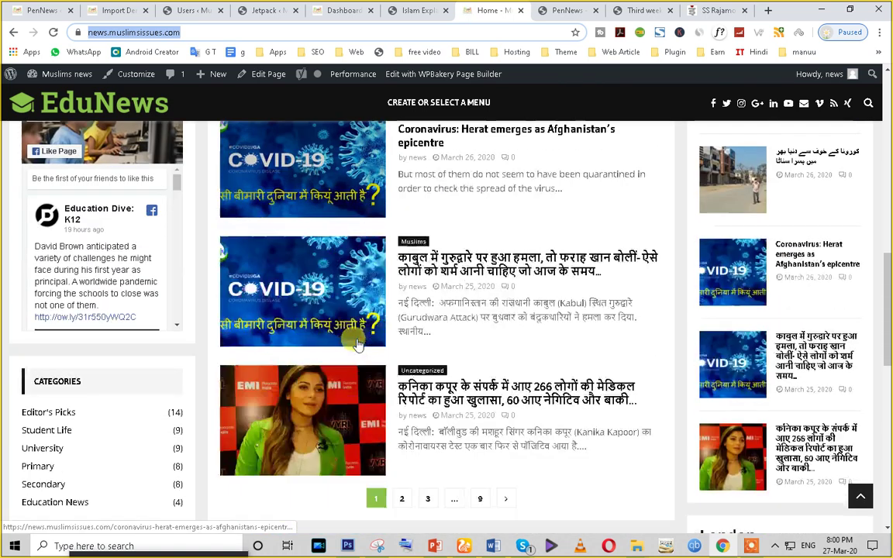
{"action": "scroll", "coordinate": [295, 279], "scroll_direction": "up", "scroll_amount": 5}
{"action": "scroll", "coordinate": [295, 279], "scroll_direction": "up", "scroll_amount": 2}
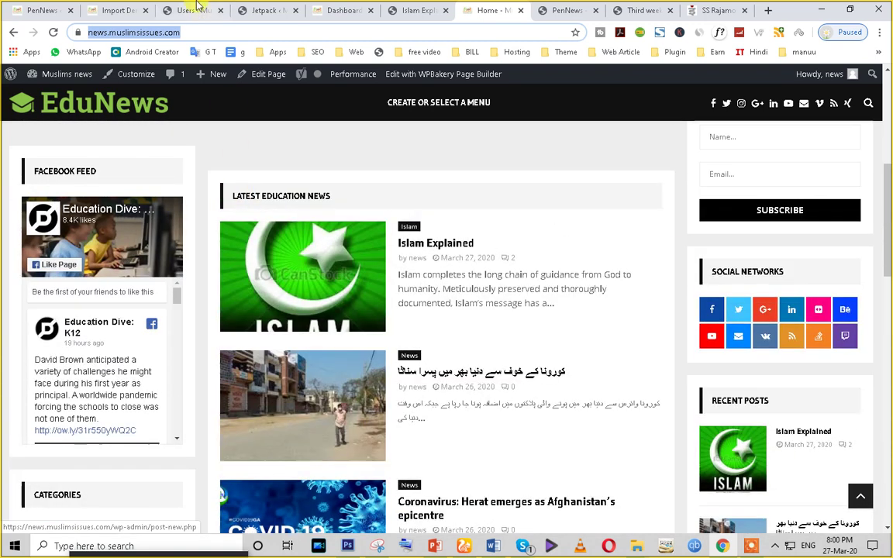
{"action": "left_click", "coordinate": [182, 10]}
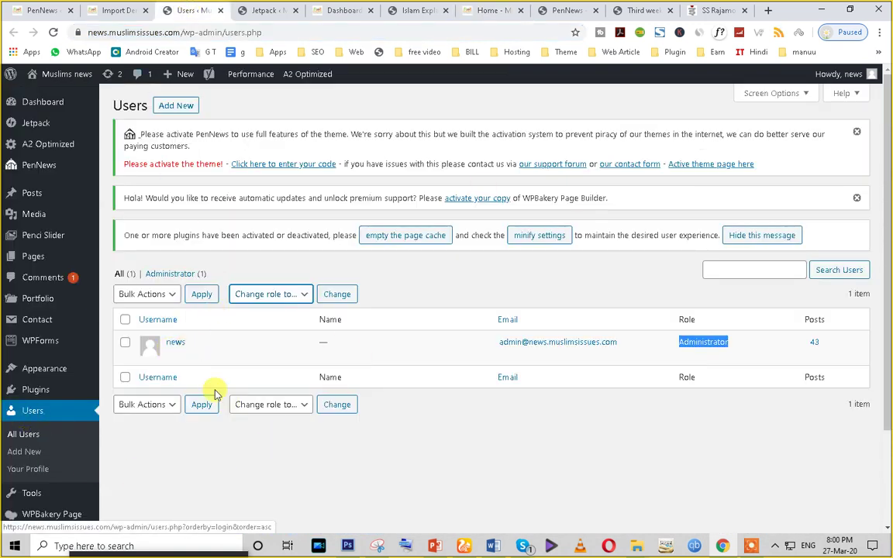
{"action": "mouse_move", "coordinate": [64, 372]}
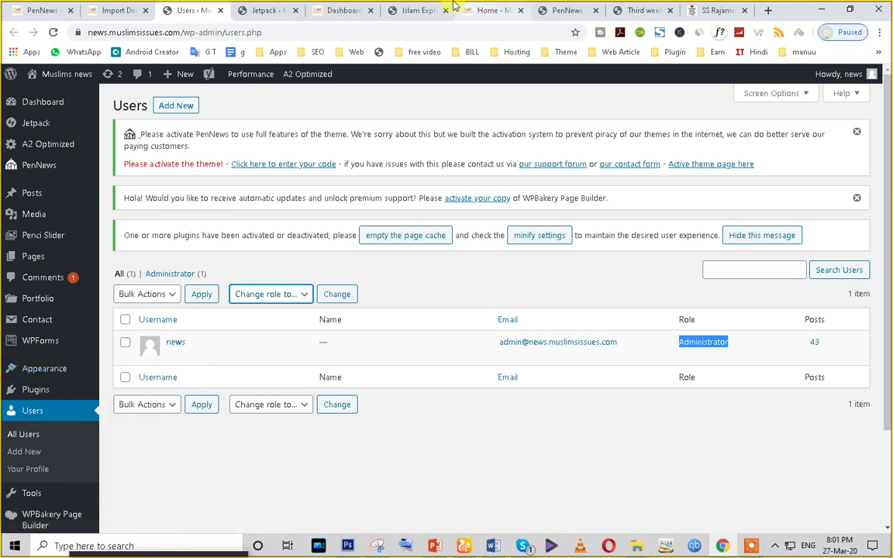
{"action": "left_click", "coordinate": [487, 10]}
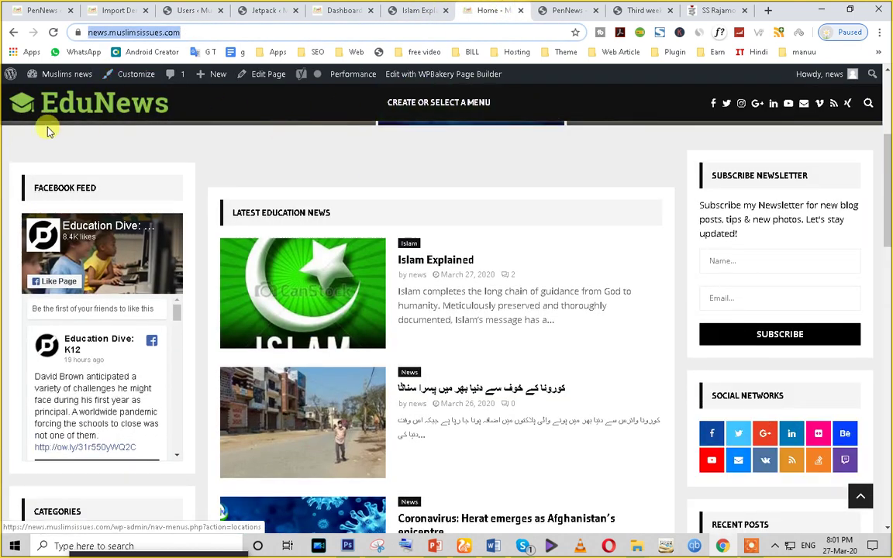
Step: Check the image generation progress on the Import Demo Data page
{"action": "left_click", "coordinate": [120, 10]}
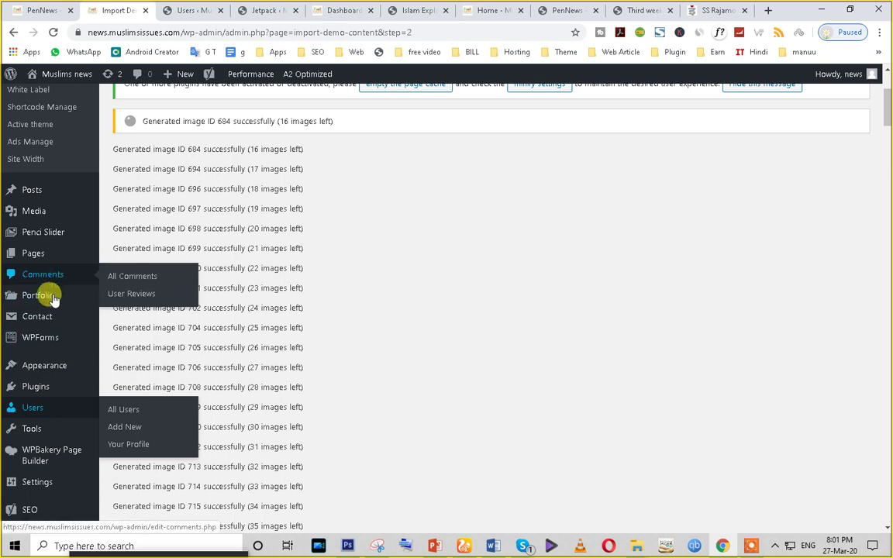
{"action": "scroll", "coordinate": [35, 291], "scroll_direction": "up", "scroll_amount": 3}
{"action": "scroll", "coordinate": [28, 398], "scroll_direction": "down", "scroll_amount": 7}
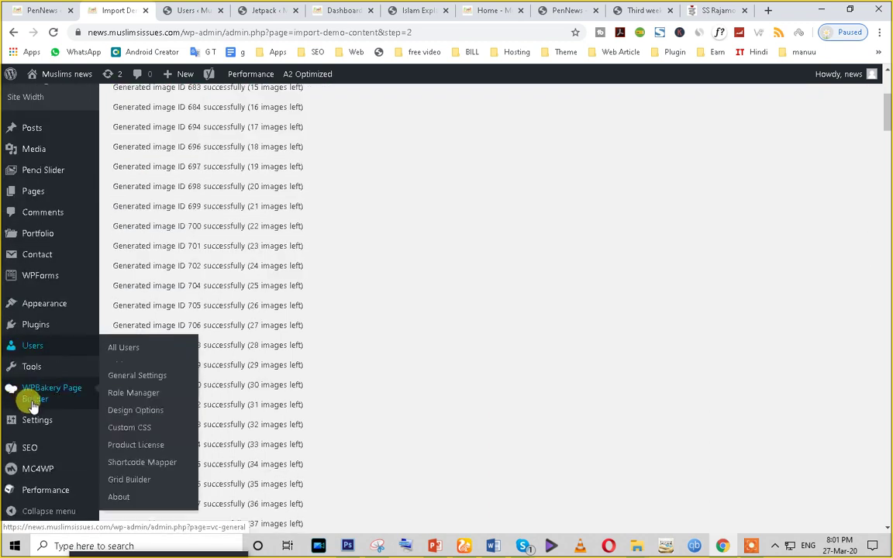
{"action": "scroll", "coordinate": [48, 456], "scroll_direction": "up", "scroll_amount": 5}
{"action": "scroll", "coordinate": [46, 456], "scroll_direction": "up", "scroll_amount": 3}
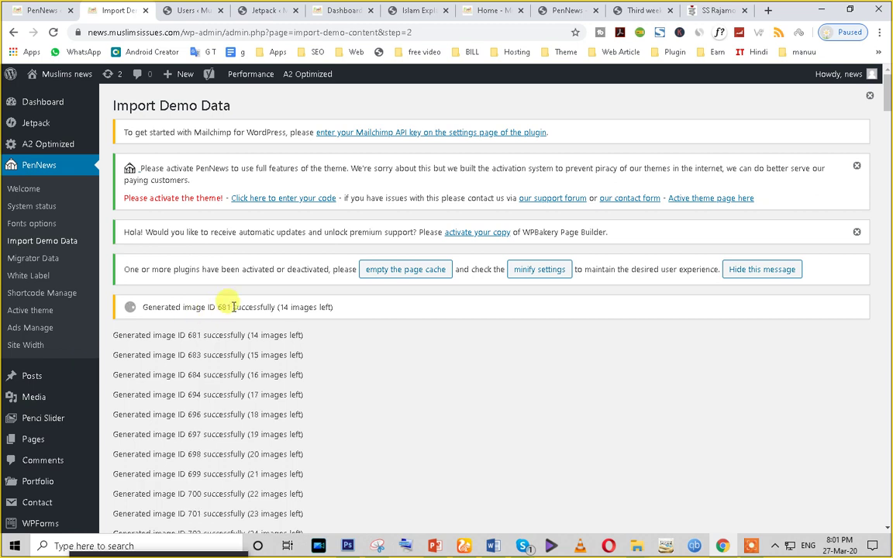
{"action": "triple_click", "coordinate": [260, 308]}
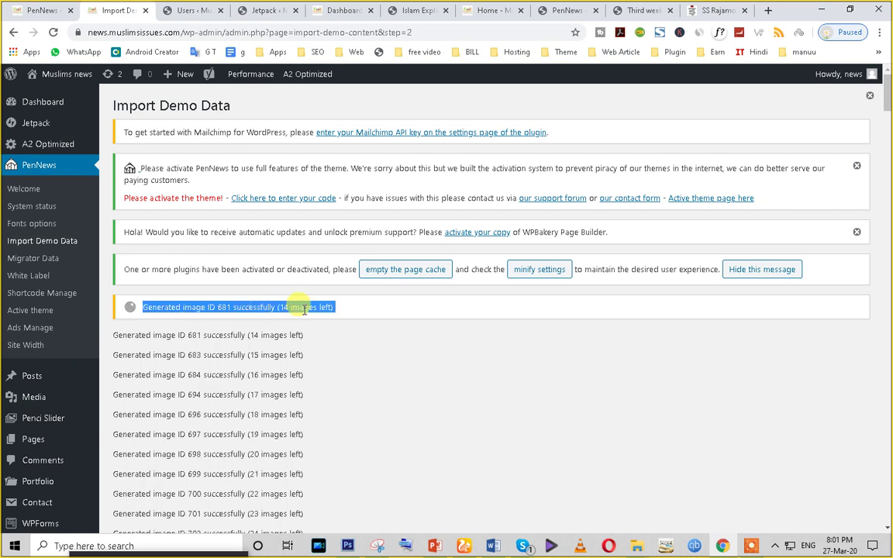
Step: From the Users page, open the Muslims news homepage in a new browser tab and switch to it
{"action": "left_click", "coordinate": [193, 7]}
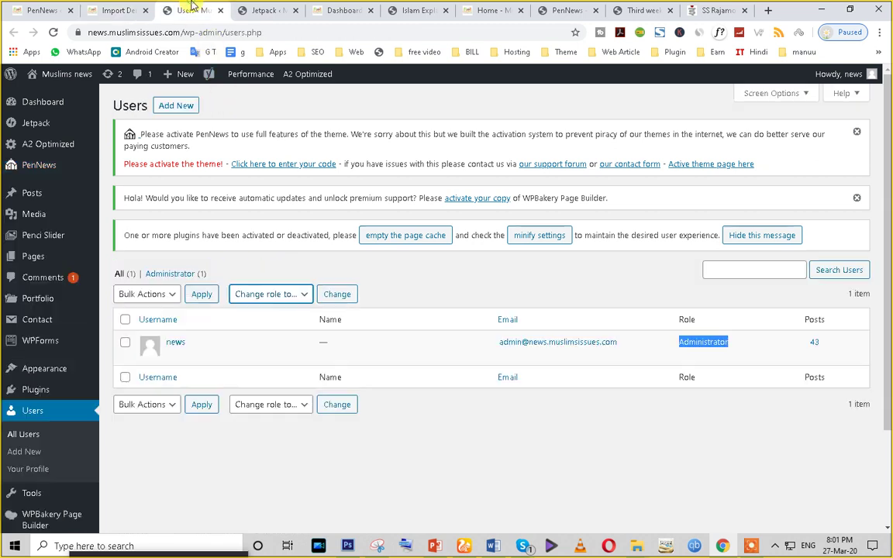
{"action": "mouse_move", "coordinate": [50, 74]}
{"action": "right_click", "coordinate": [48, 96]}
{"action": "left_click", "coordinate": [85, 104]}
{"action": "left_click", "coordinate": [243, 11]}
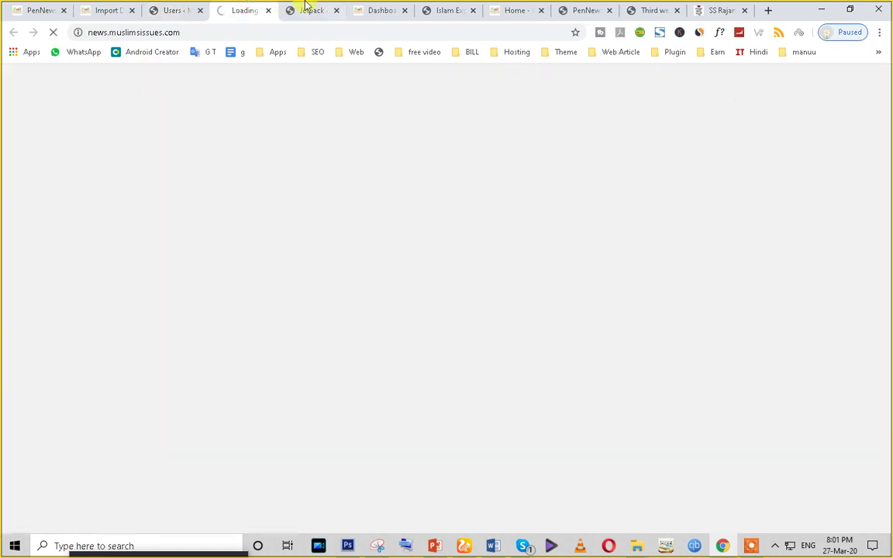
Step: Close all browser tabs that follow the newly opened homepage, from Jetpack through the last one
{"action": "left_click", "coordinate": [306, 11]}
{"action": "left_click", "coordinate": [338, 10]}
{"action": "left_click", "coordinate": [337, 10]}
{"action": "left_click", "coordinate": [338, 11]}
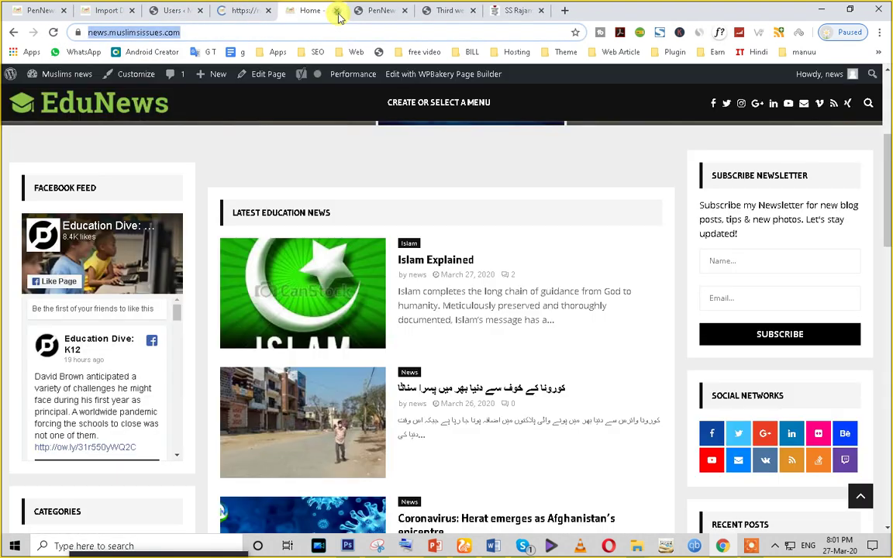
{"action": "left_click", "coordinate": [337, 11]}
{"action": "left_click", "coordinate": [338, 11]}
{"action": "left_click", "coordinate": [337, 11]}
{"action": "left_click", "coordinate": [337, 11]}
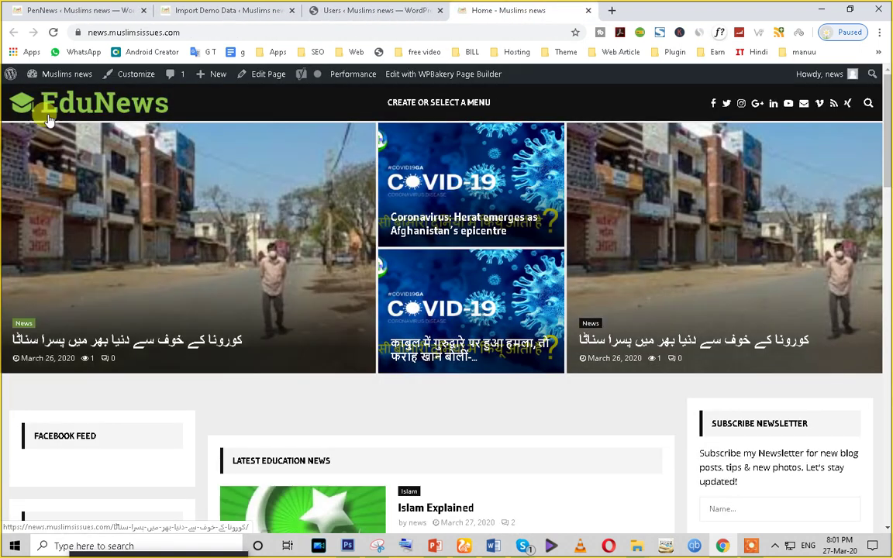
Step: Look over the EduNews homepage from the featured posts down to the footer's recent posts and categories
{"action": "scroll", "coordinate": [372, 280], "scroll_direction": "down", "scroll_amount": 5}
{"action": "scroll", "coordinate": [373, 281], "scroll_direction": "up", "scroll_amount": 5}
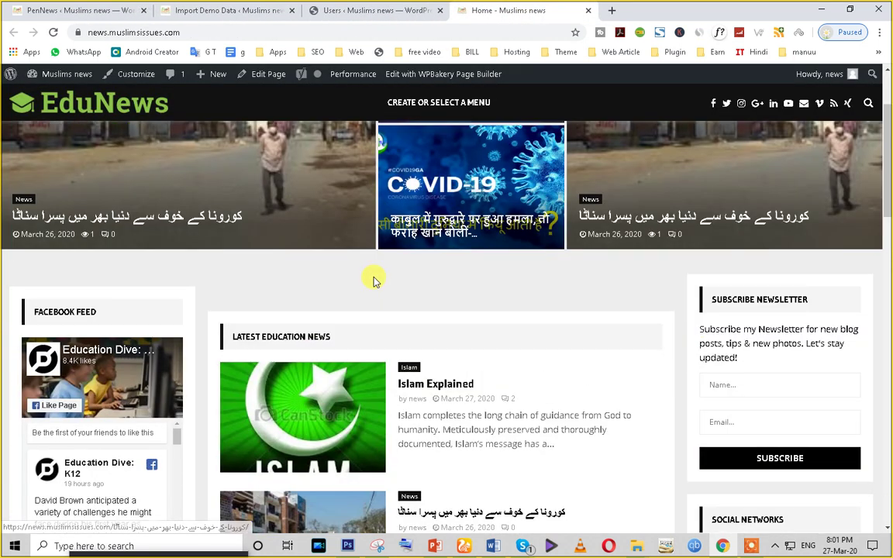
{"action": "scroll", "coordinate": [564, 272], "scroll_direction": "down", "scroll_amount": 7}
{"action": "scroll", "coordinate": [567, 278], "scroll_direction": "down", "scroll_amount": 5}
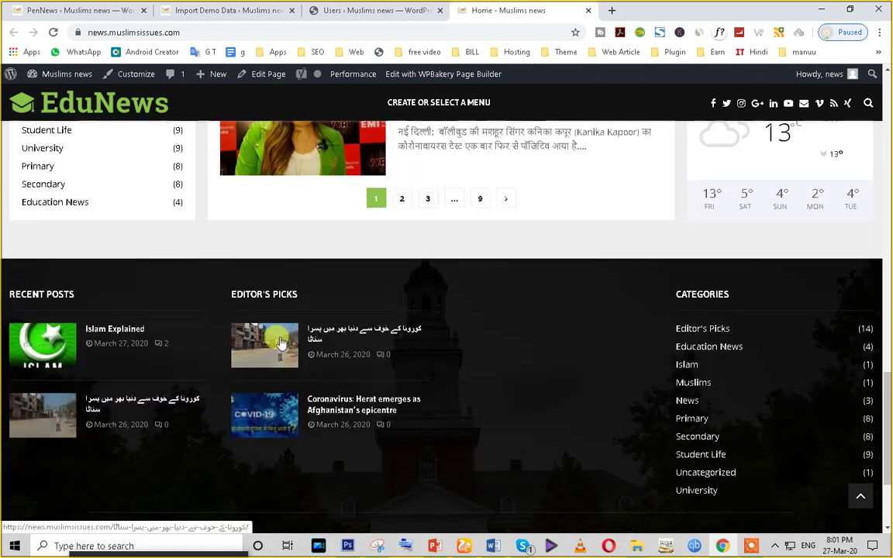
{"action": "scroll", "coordinate": [475, 394], "scroll_direction": "up", "scroll_amount": 2}
{"action": "scroll", "coordinate": [479, 399], "scroll_direction": "up", "scroll_amount": 10}
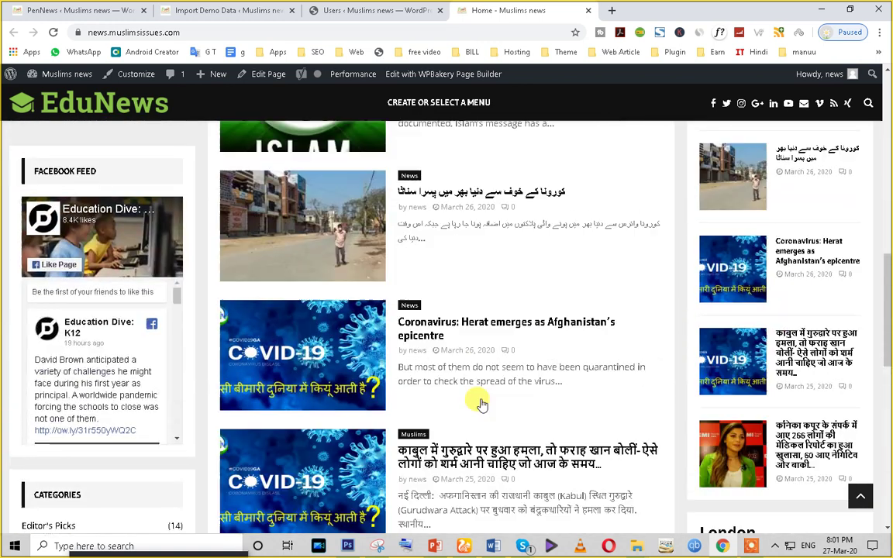
Step: Search Google for "pennews" in a new browser tab and open the theme's ThemeForest item page from the results
{"action": "left_click", "coordinate": [611, 13]}
{"action": "type", "text": "pen"}
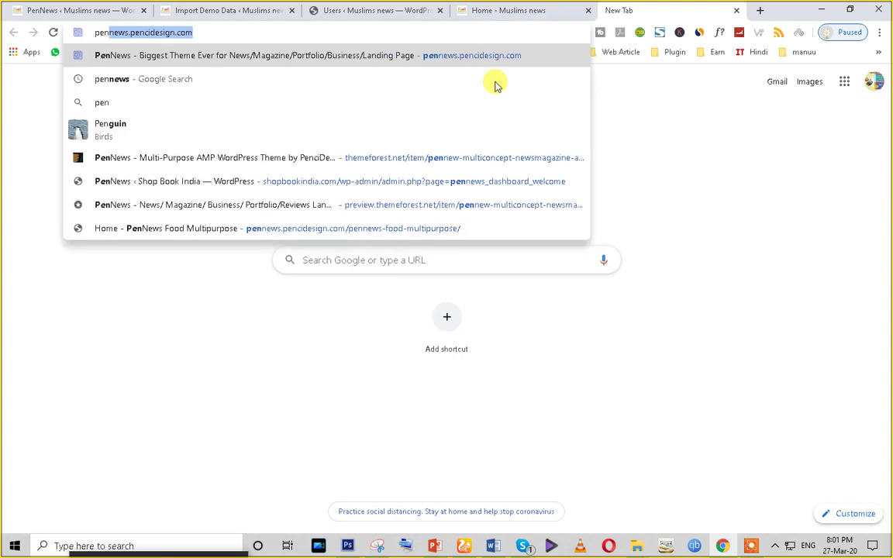
{"action": "key", "text": "End"}
{"action": "key", "text": "BackSpace"}
{"action": "key", "text": "BackSpace"}
{"action": "key", "text": "BackSpace"}
{"action": "key", "text": "BackSpace"}
{"action": "key", "text": "BackSpace"}
{"action": "key", "text": "BackSpace"}
{"action": "key", "text": "BackSpace"}
{"action": "key", "text": "BackSpace"}
{"action": "key", "text": "BackSpace"}
{"action": "key", "text": "BackSpace"}
{"action": "key", "text": "BackSpace"}
{"action": "key", "text": "BackSpace"}
{"action": "key", "text": "BackSpace"}
{"action": "key", "text": "BackSpace"}
{"action": "key", "text": "BackSpace"}
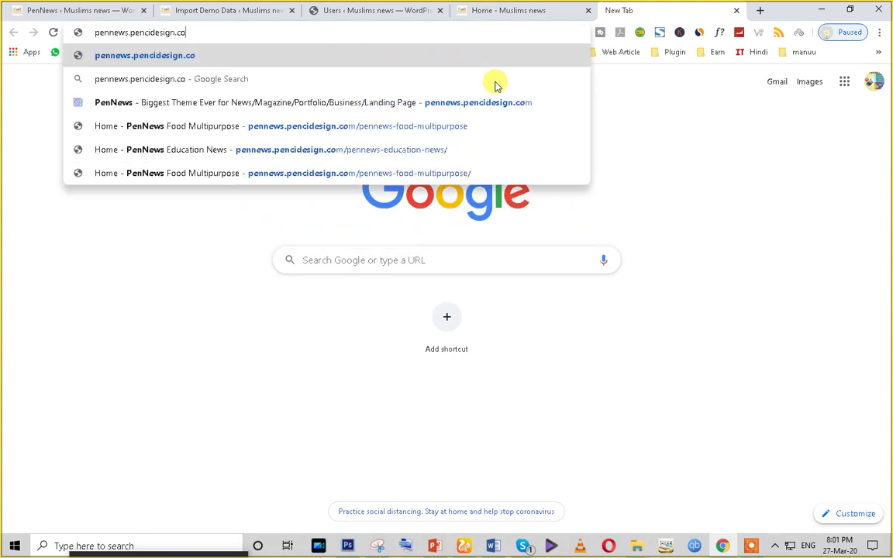
{"action": "key", "text": "BackSpace"}
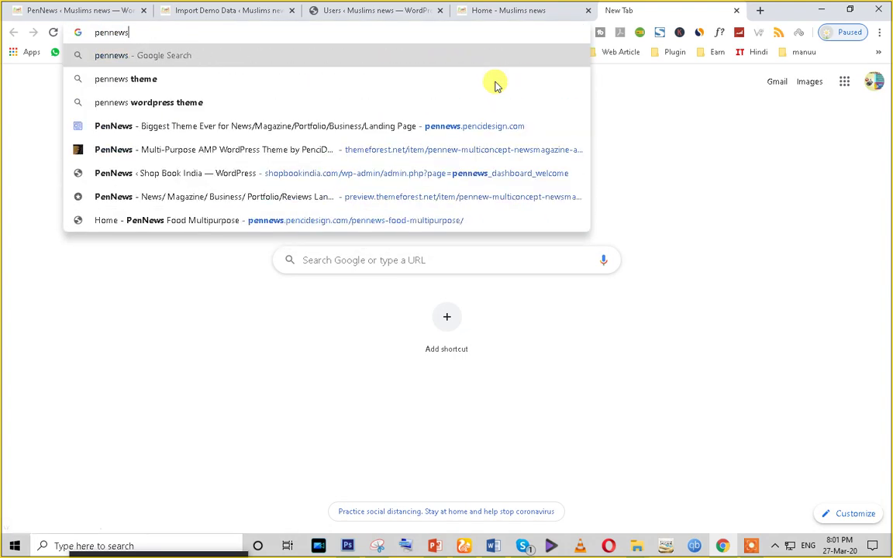
{"action": "key", "text": "Return"}
{"action": "left_click", "coordinate": [309, 198]}
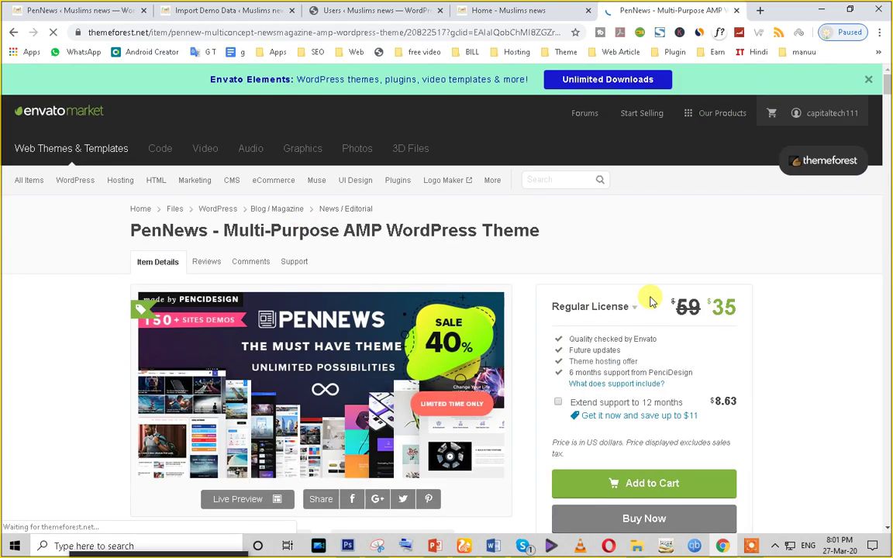
Step: Examine the PenNews theme's regular and sale prices and its item description on ThemeForest
{"action": "left_click_drag", "start_coordinate": [674, 304], "coordinate": [712, 308]}
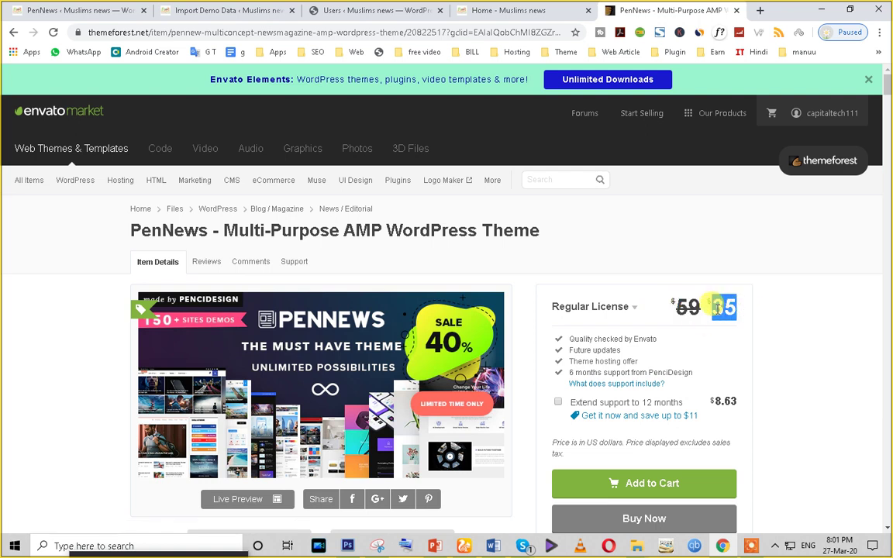
{"action": "scroll", "coordinate": [716, 314], "scroll_direction": "down", "scroll_amount": 3}
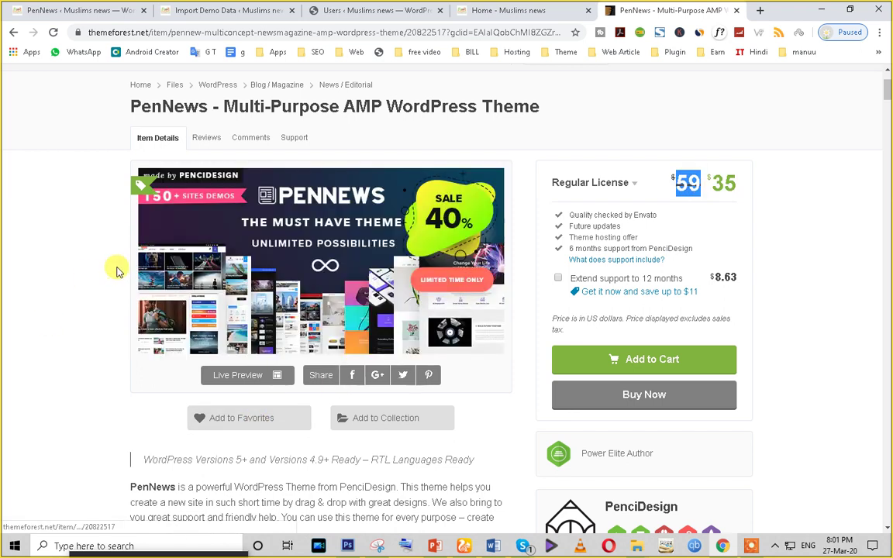
{"action": "scroll", "coordinate": [538, 160], "scroll_direction": "up", "scroll_amount": 3}
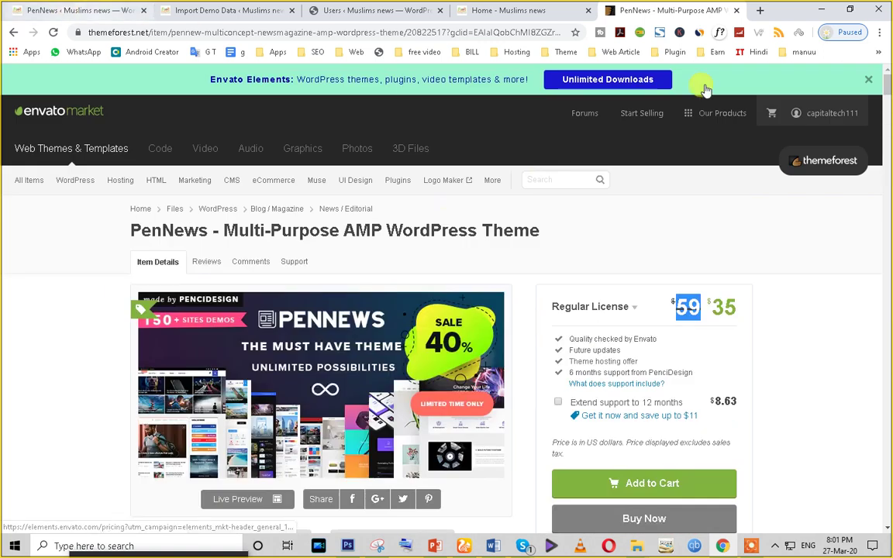
{"action": "scroll", "coordinate": [240, 384], "scroll_direction": "down", "scroll_amount": 3}
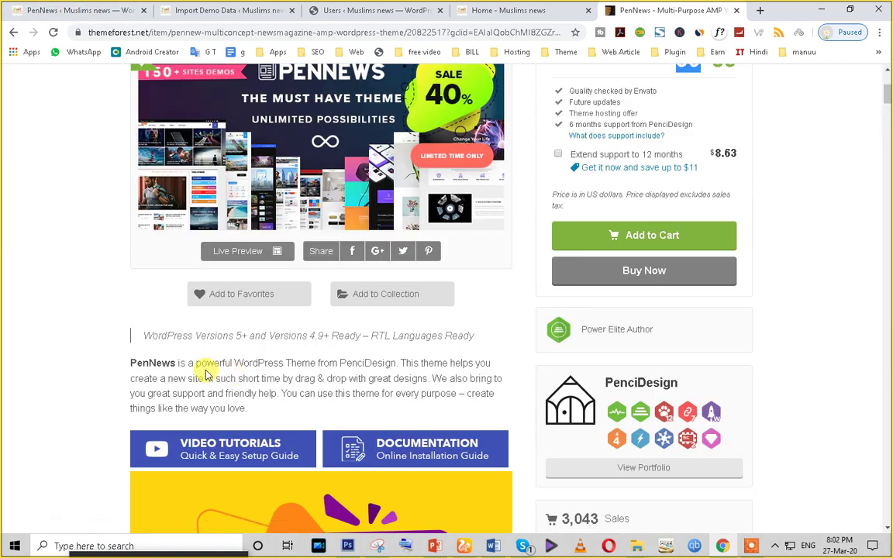
{"action": "scroll", "coordinate": [206, 375], "scroll_direction": "down", "scroll_amount": 10}
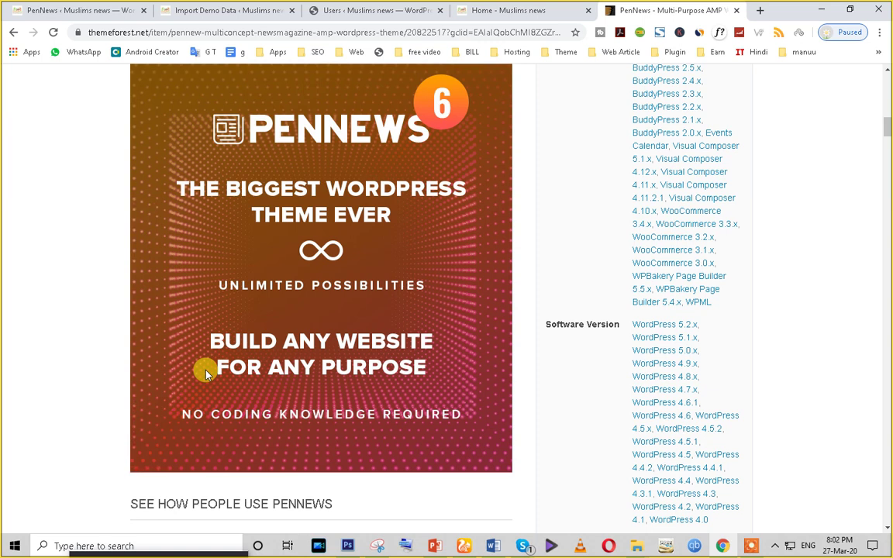
{"action": "scroll", "coordinate": [205, 374], "scroll_direction": "down", "scroll_amount": 4}
{"action": "scroll", "coordinate": [206, 375], "scroll_direction": "up", "scroll_amount": 13}
{"action": "scroll", "coordinate": [205, 375], "scroll_direction": "up", "scroll_amount": 4}
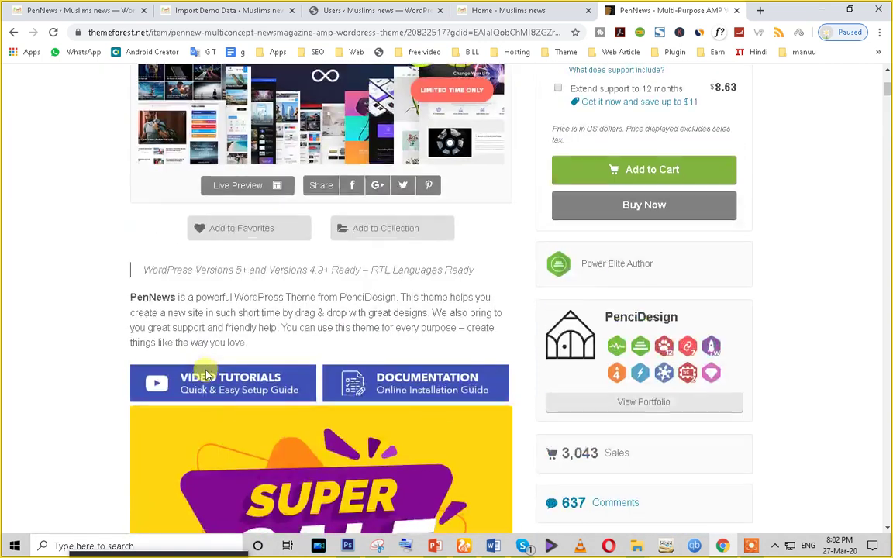
{"action": "double_click", "coordinate": [702, 253]}
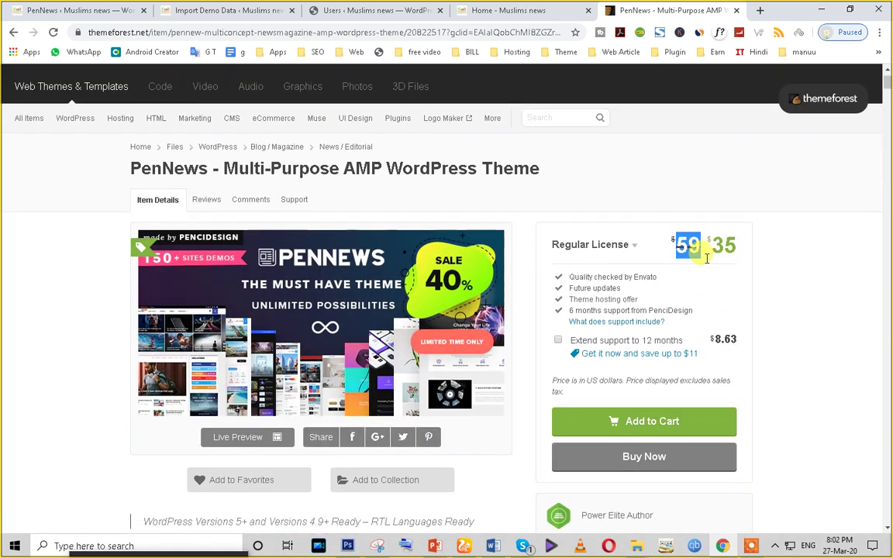
{"action": "double_click", "coordinate": [734, 246]}
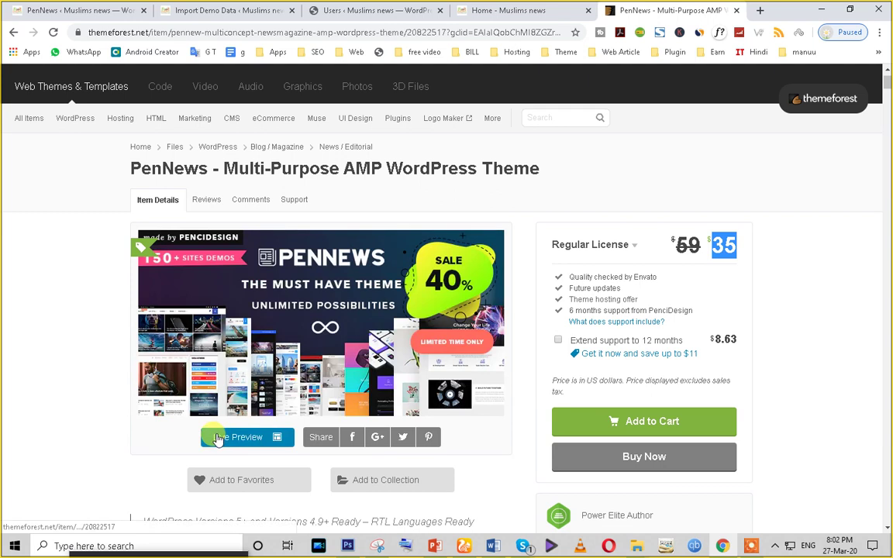
Step: Open the PenNews theme's live preview and close the ThemeForest item page
{"action": "left_click", "coordinate": [218, 436]}
{"action": "left_click", "coordinate": [555, 6]}
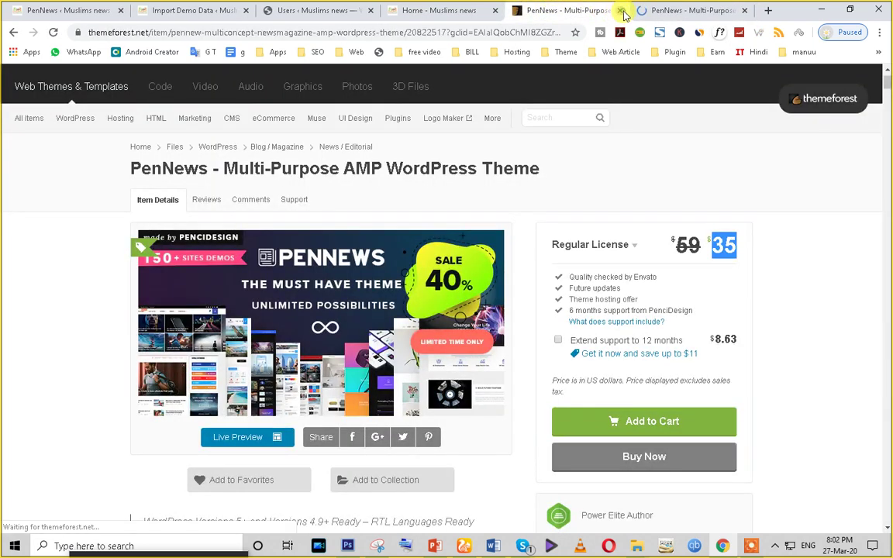
{"action": "left_click", "coordinate": [621, 10]}
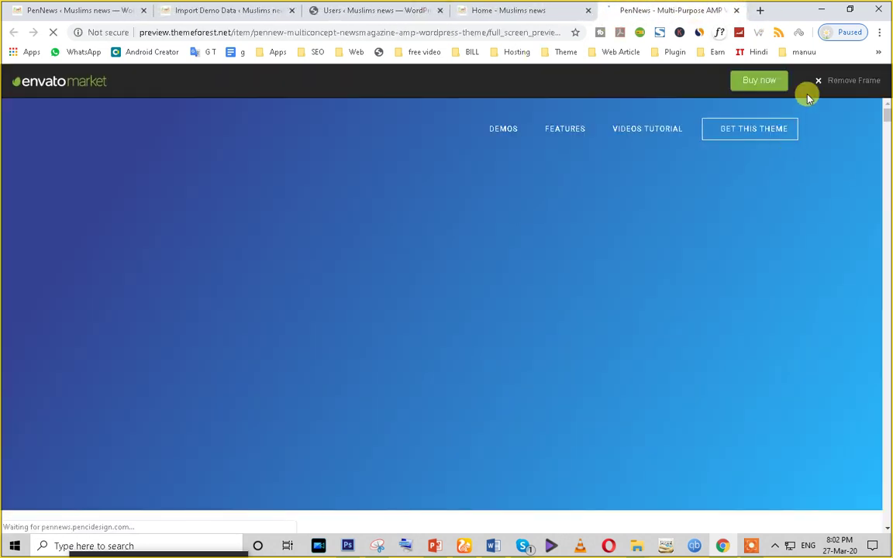
Step: Remove the Envato frame from the PenNews preview and look through the full demo gallery on the theme's landing page
{"action": "left_click", "coordinate": [834, 81]}
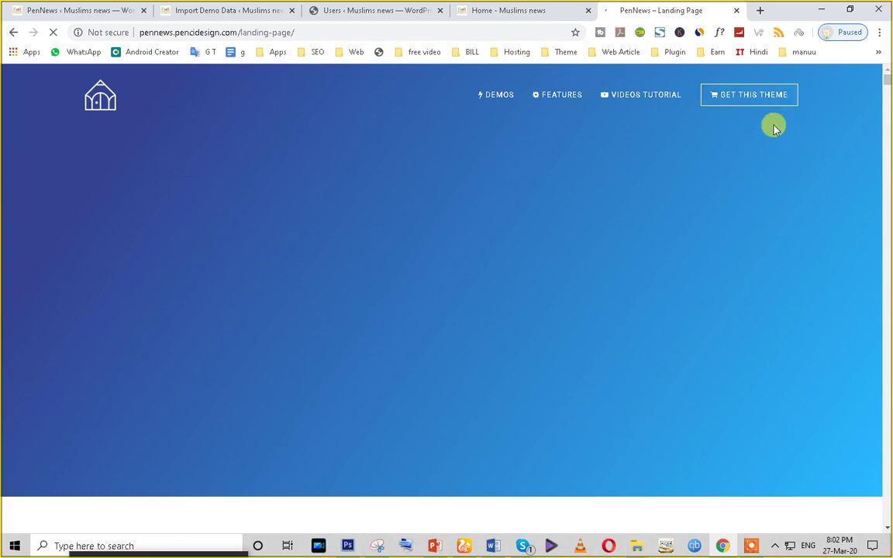
{"action": "scroll", "coordinate": [342, 289], "scroll_direction": "down", "scroll_amount": 10}
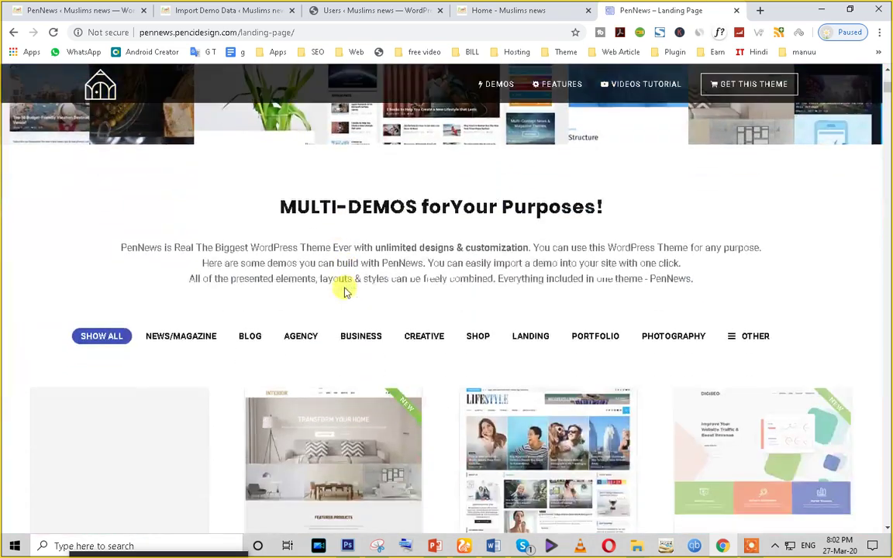
{"action": "scroll", "coordinate": [343, 293], "scroll_direction": "down", "scroll_amount": 2}
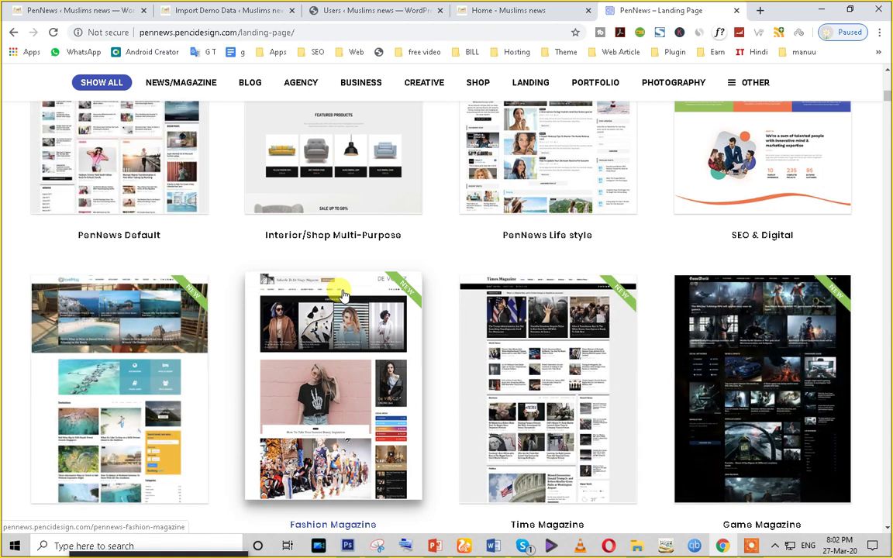
{"action": "scroll", "coordinate": [343, 293], "scroll_direction": "down", "scroll_amount": 12}
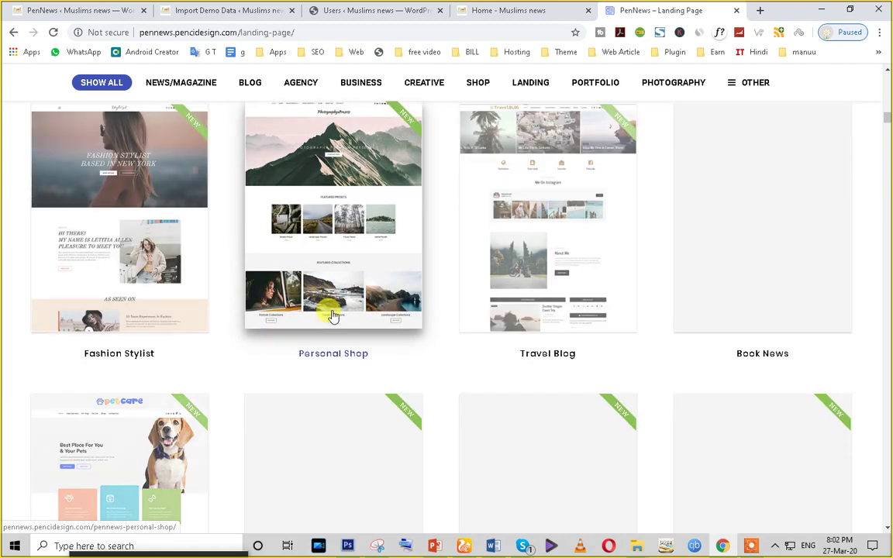
{"action": "scroll", "coordinate": [332, 315], "scroll_direction": "down", "scroll_amount": 15}
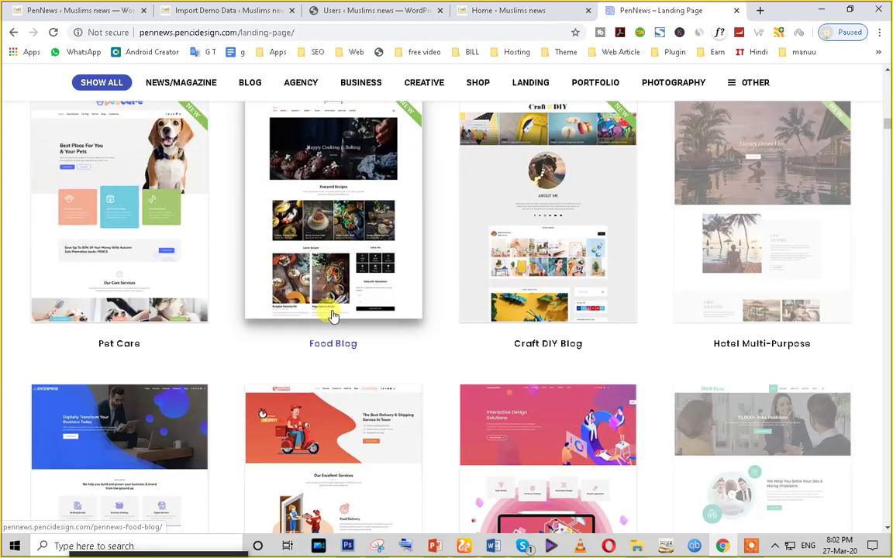
{"action": "scroll", "coordinate": [331, 315], "scroll_direction": "down", "scroll_amount": 4}
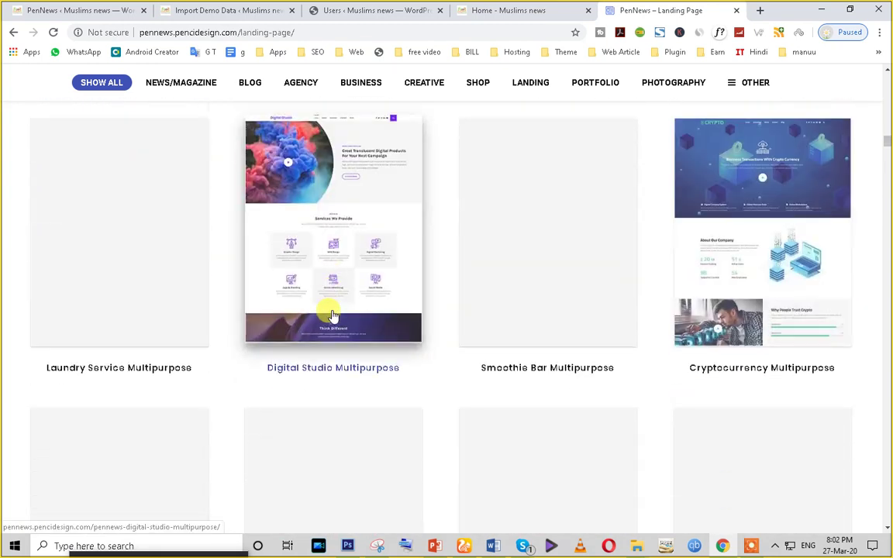
{"action": "scroll", "coordinate": [332, 316], "scroll_direction": "down", "scroll_amount": 15}
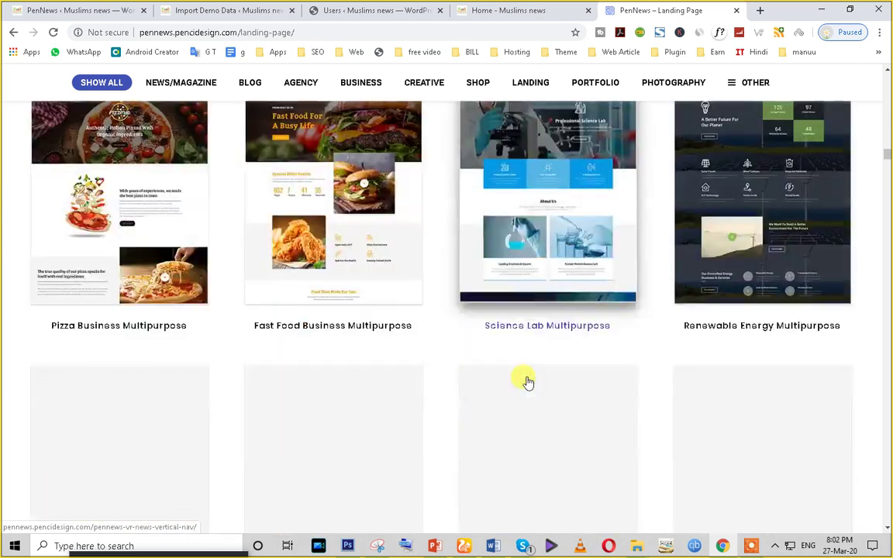
{"action": "scroll", "coordinate": [403, 362], "scroll_direction": "down", "scroll_amount": 9}
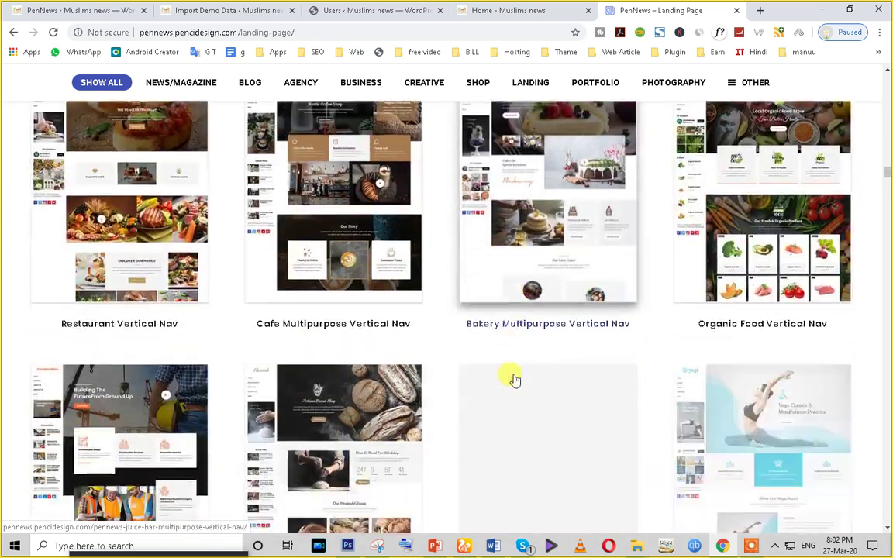
{"action": "scroll", "coordinate": [517, 381], "scroll_direction": "down", "scroll_amount": 8}
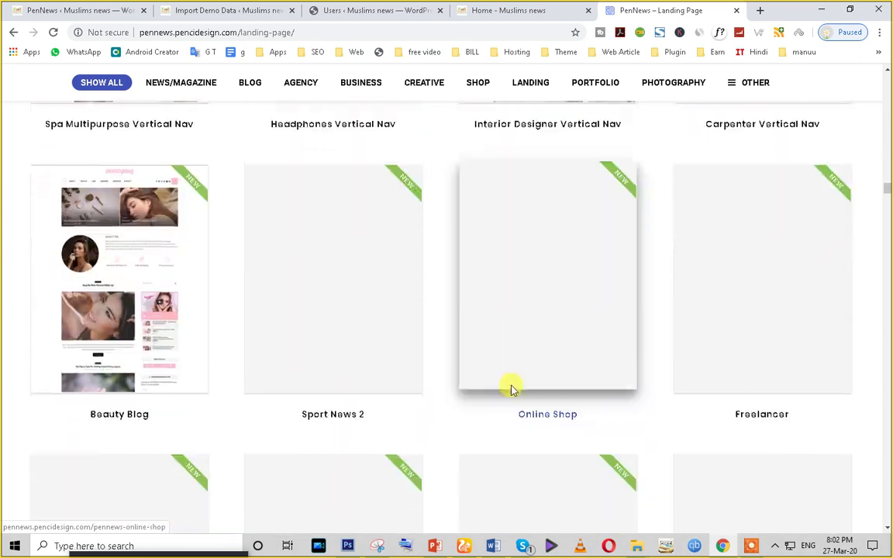
{"action": "scroll", "coordinate": [415, 385], "scroll_direction": "down", "scroll_amount": 15}
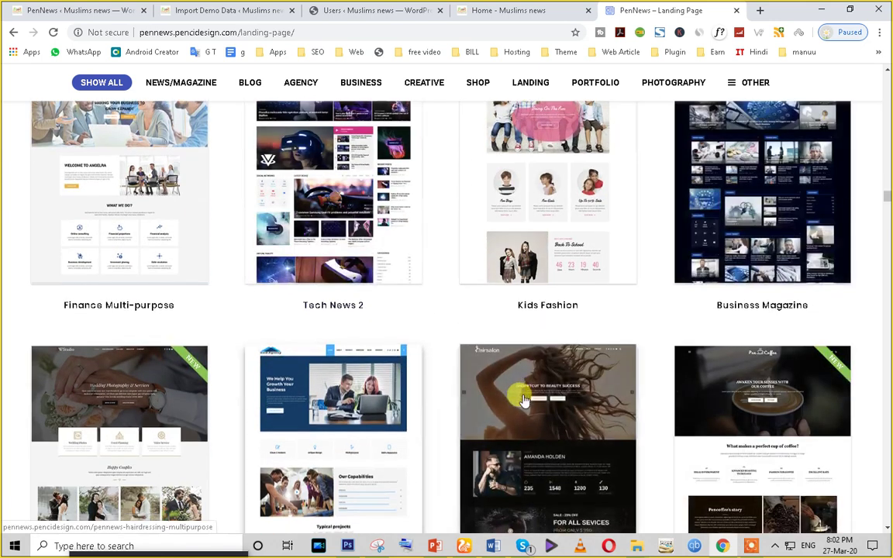
{"action": "scroll", "coordinate": [524, 400], "scroll_direction": "down", "scroll_amount": 7}
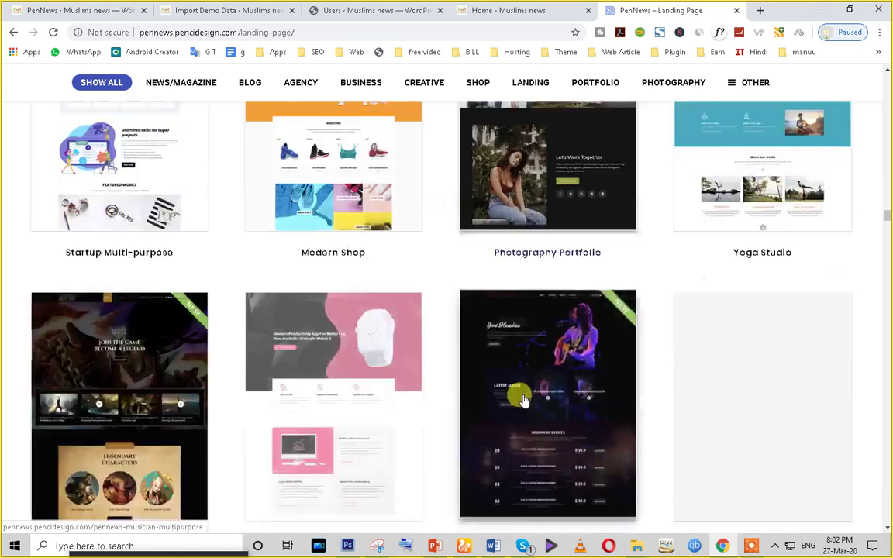
{"action": "scroll", "coordinate": [524, 400], "scroll_direction": "down", "scroll_amount": 7}
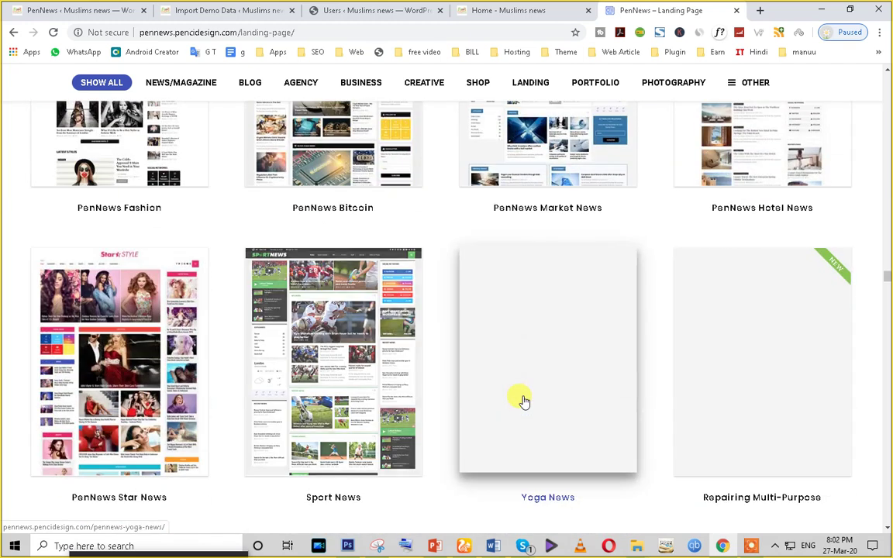
{"action": "scroll", "coordinate": [524, 402], "scroll_direction": "down", "scroll_amount": 3}
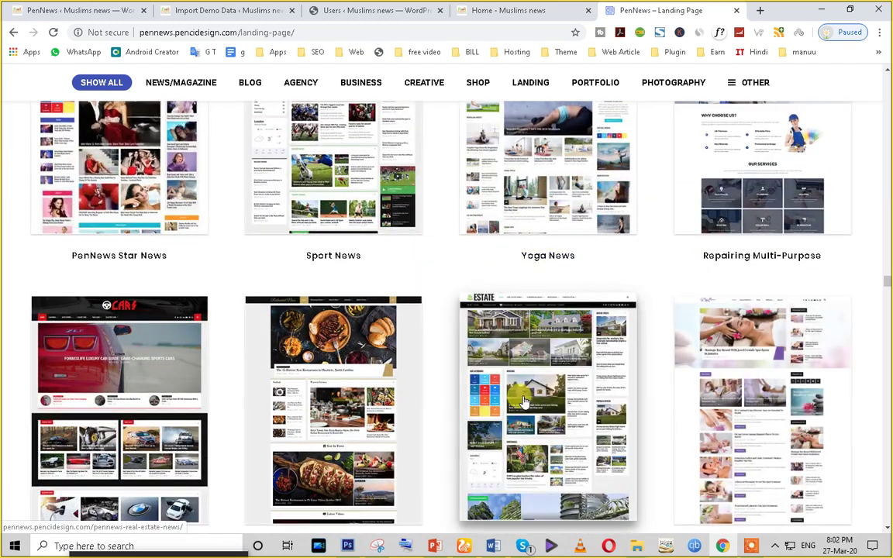
{"action": "scroll", "coordinate": [565, 449], "scroll_direction": "down", "scroll_amount": 3}
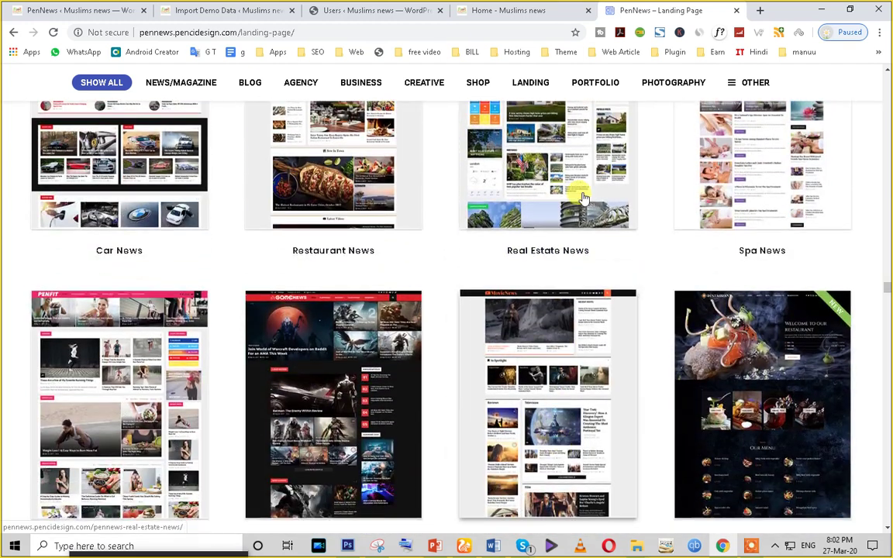
{"action": "scroll", "coordinate": [607, 393], "scroll_direction": "down", "scroll_amount": 6}
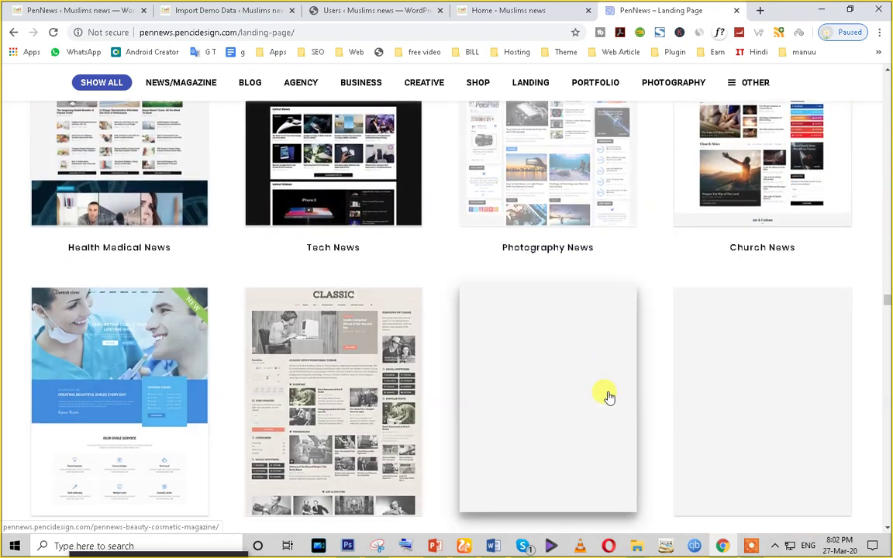
{"action": "scroll", "coordinate": [608, 397], "scroll_direction": "down", "scroll_amount": 4}
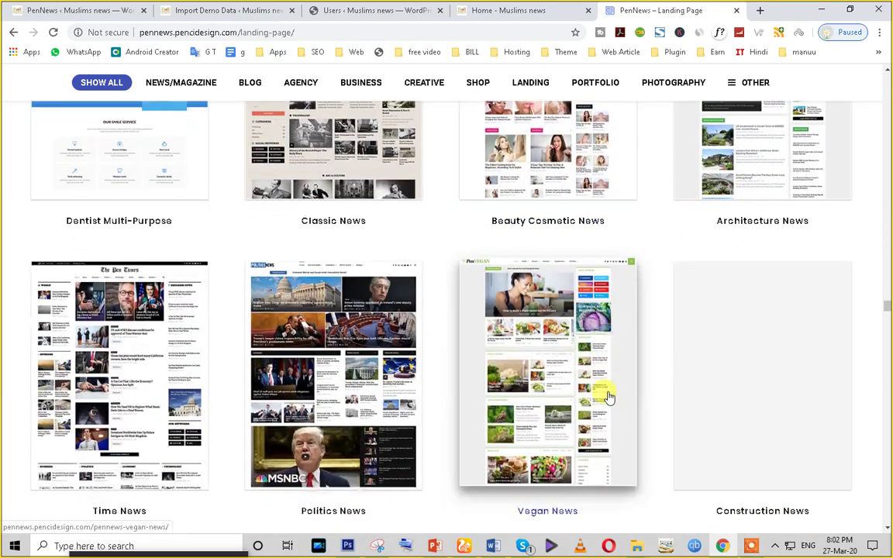
{"action": "scroll", "coordinate": [534, 455], "scroll_direction": "down", "scroll_amount": 6}
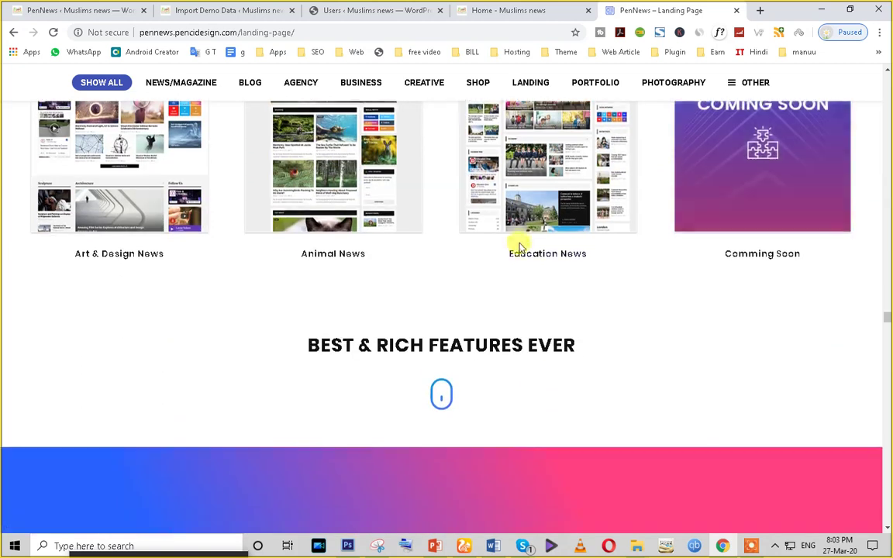
Step: Open the Education News demo from the gallery and look over the top of its homepage
{"action": "left_click", "coordinate": [544, 186]}
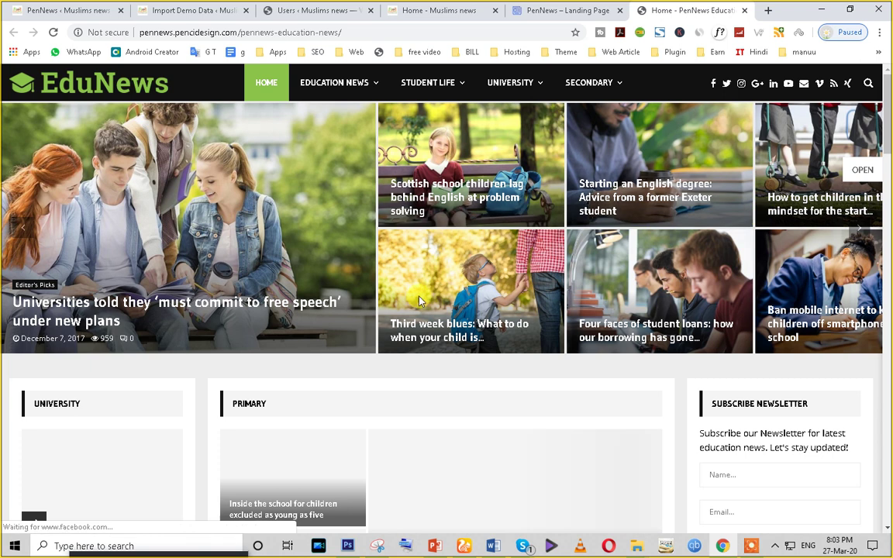
{"action": "scroll", "coordinate": [417, 314], "scroll_direction": "down", "scroll_amount": 3}
{"action": "scroll", "coordinate": [417, 313], "scroll_direction": "up", "scroll_amount": 3}
Step: Review the import log on the Muslims news site's Import Demo Data page and clear its text selection
{"action": "left_click", "coordinate": [176, 10]}
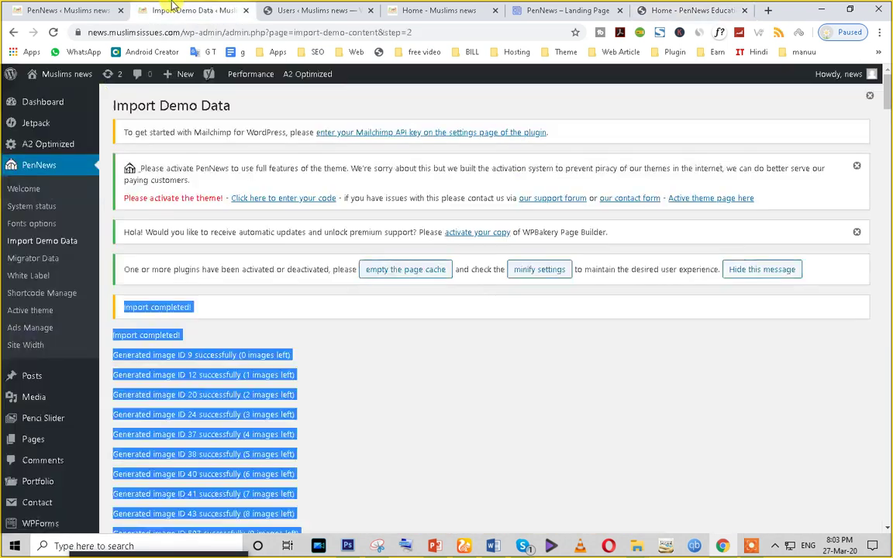
{"action": "left_click", "coordinate": [296, 7]}
{"action": "left_click", "coordinate": [165, 6]}
{"action": "left_click", "coordinate": [404, 392]}
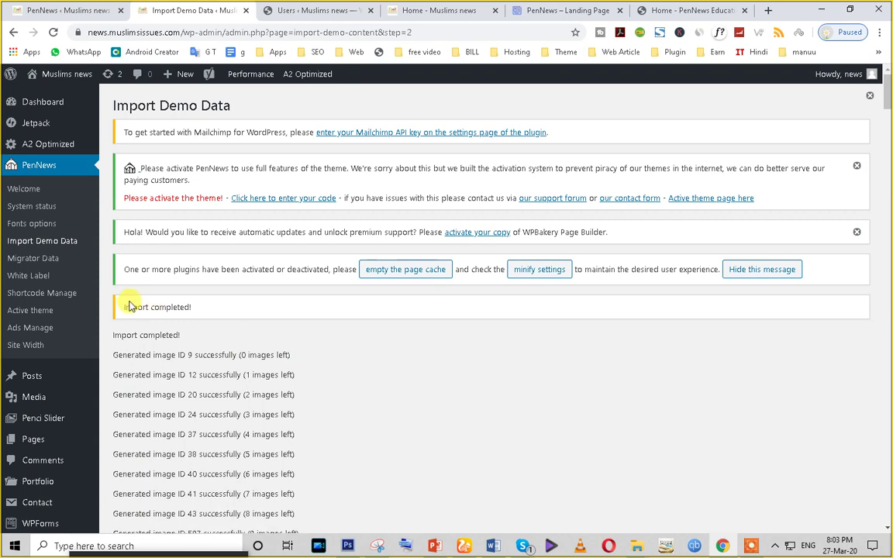
Step: Reorder the browser tabs so the Education News demo directly follows the Muslims news homepage, and return to that homepage
{"action": "left_click", "coordinate": [454, 8]}
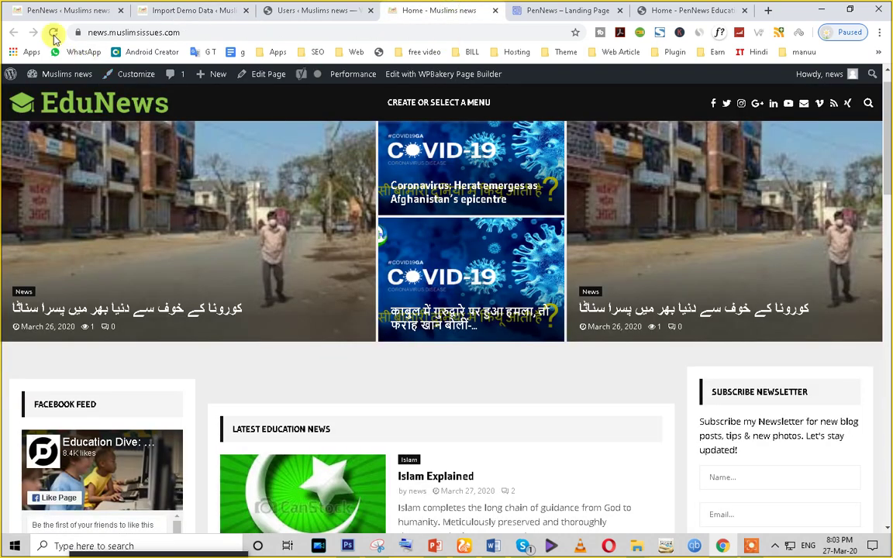
{"action": "left_click_drag", "start_coordinate": [668, 9], "coordinate": [546, 8]}
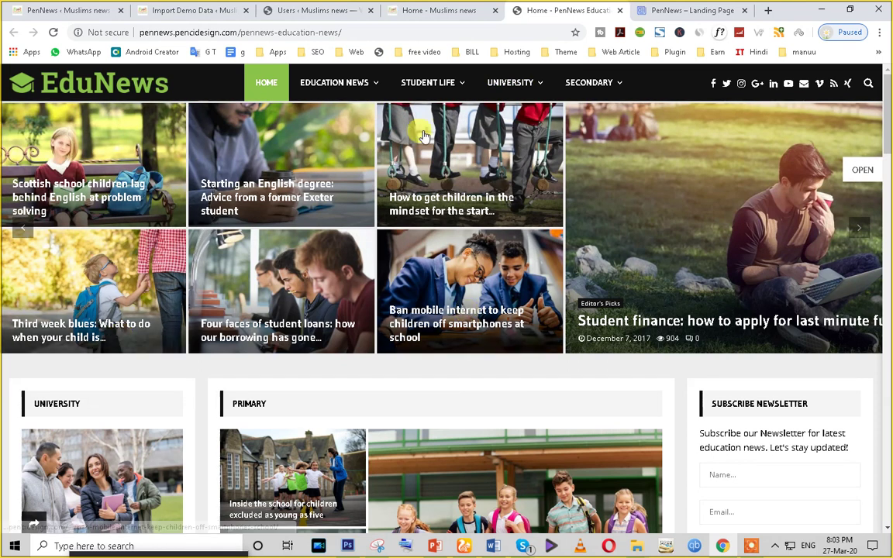
{"action": "left_click", "coordinate": [403, 9]}
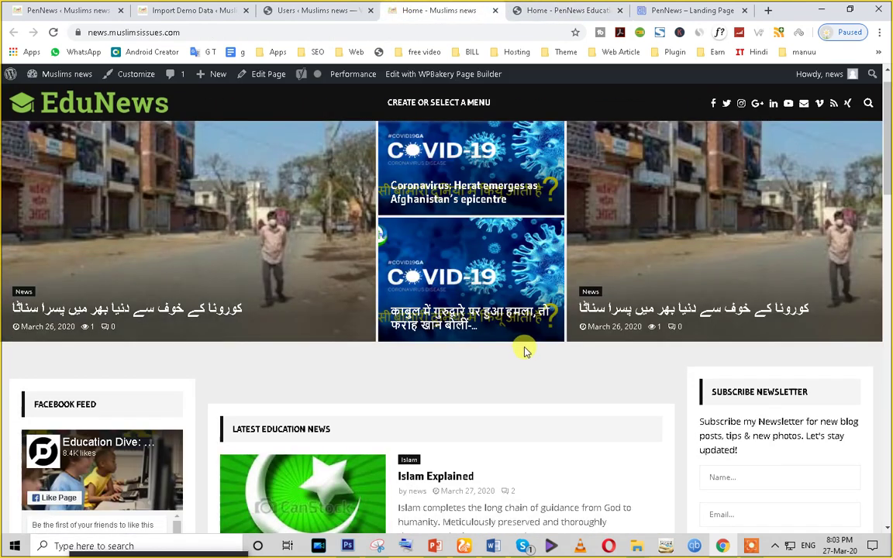
Step: Compare the Muslims news homepage's featured post slider with the Education News demo's slider, sliding the site's own posts along
{"action": "scroll", "coordinate": [523, 351], "scroll_direction": "down", "scroll_amount": 3}
{"action": "scroll", "coordinate": [522, 351], "scroll_direction": "up", "scroll_amount": 3}
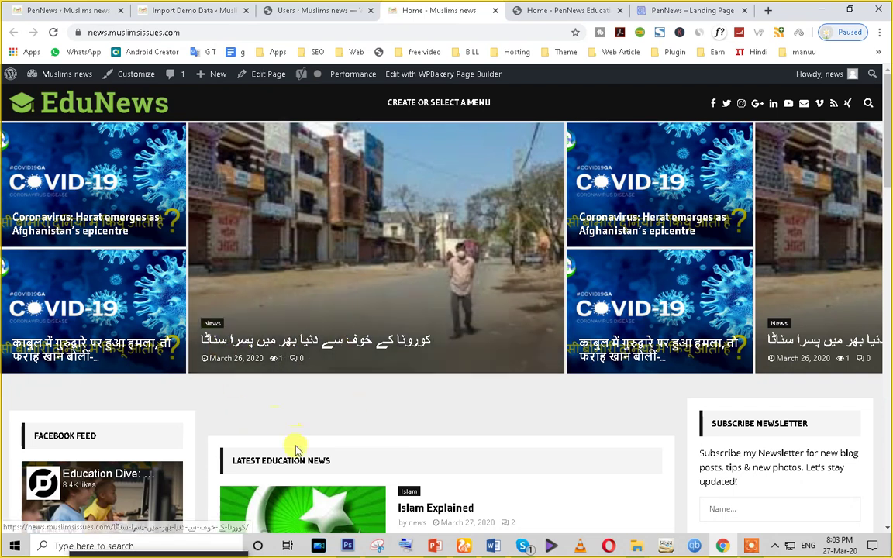
{"action": "left_click", "coordinate": [535, 10]}
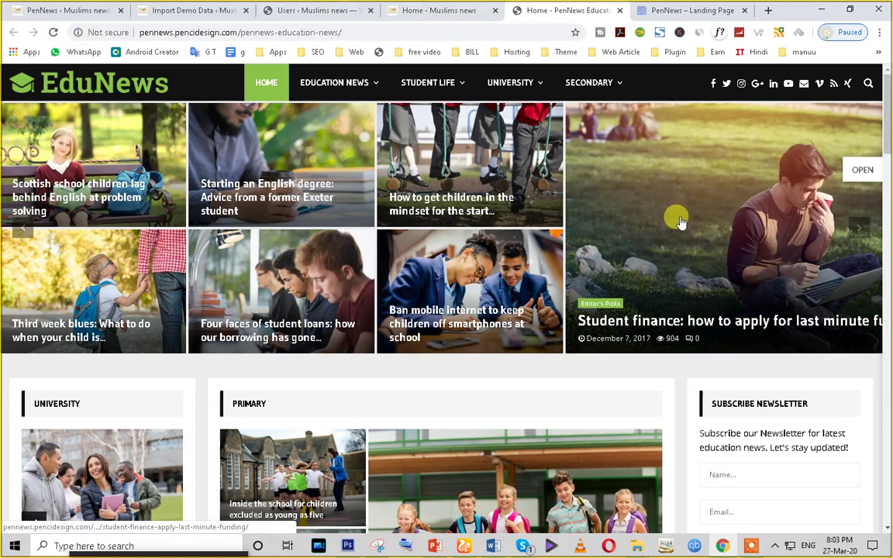
{"action": "left_click", "coordinate": [434, 10]}
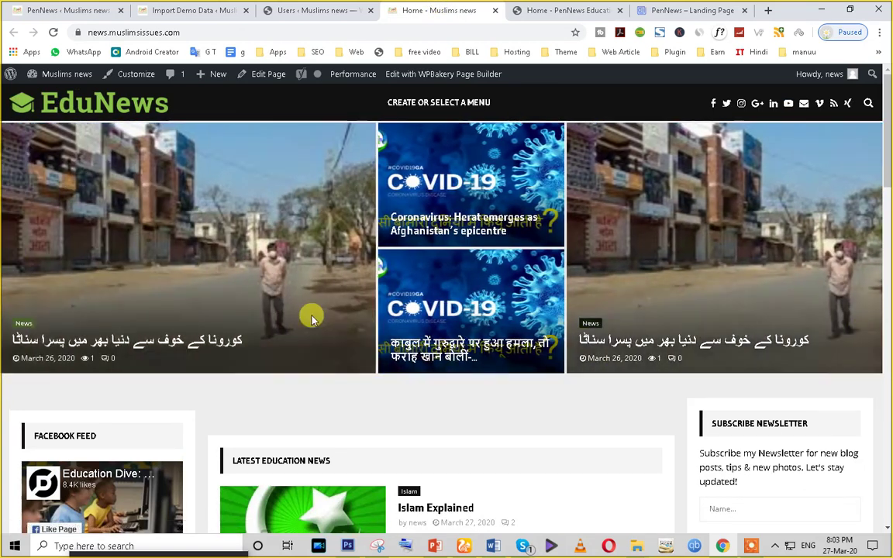
{"action": "left_click_drag", "start_coordinate": [310, 315], "coordinate": [498, 314]}
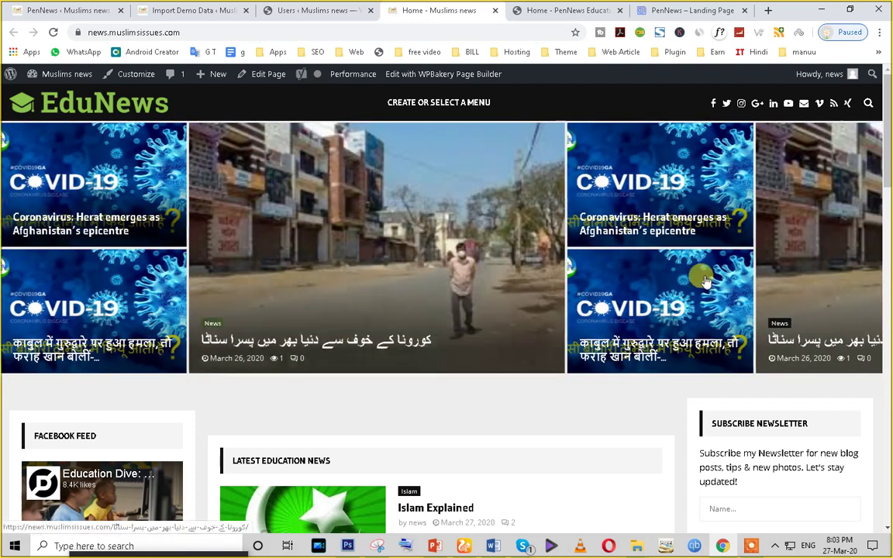
{"action": "left_click", "coordinate": [564, 10]}
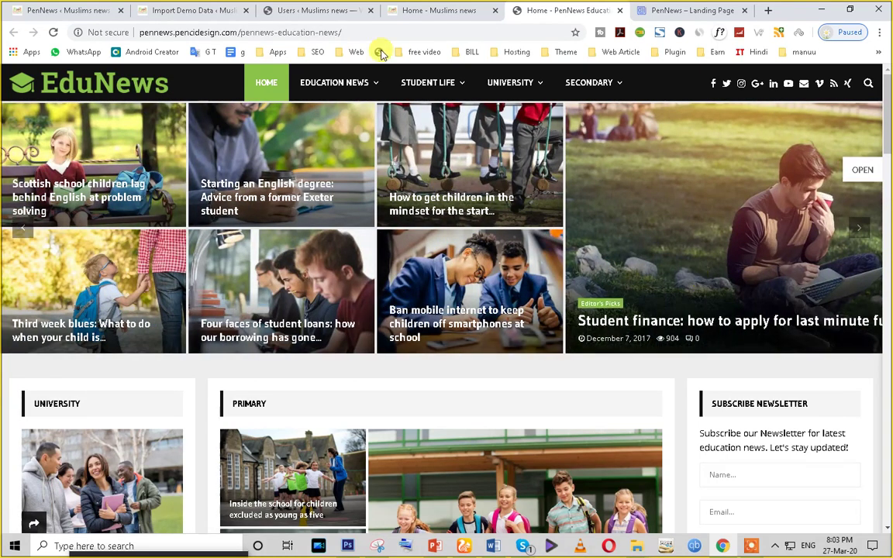
Step: Examine the Muslims news homepage's content sections and check its layout once more against the Education News demo's homepage
{"action": "left_click", "coordinate": [399, 10]}
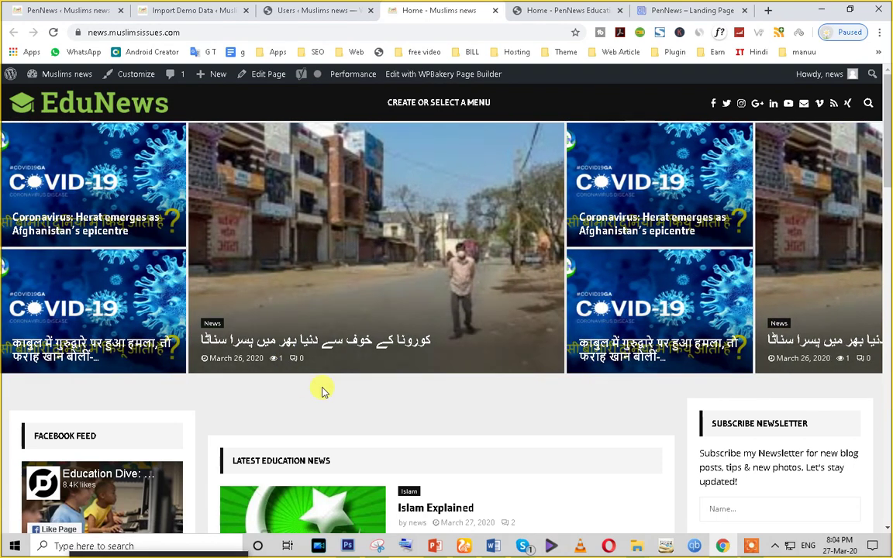
{"action": "scroll", "coordinate": [135, 299], "scroll_direction": "down", "scroll_amount": 3}
{"action": "scroll", "coordinate": [207, 305], "scroll_direction": "up", "scroll_amount": 3}
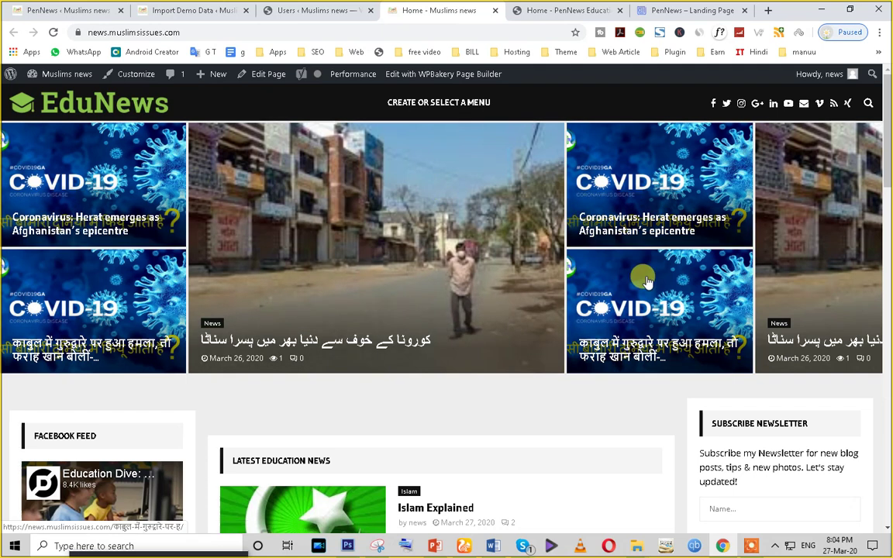
{"action": "scroll", "coordinate": [442, 295], "scroll_direction": "down", "scroll_amount": 5}
{"action": "scroll", "coordinate": [421, 295], "scroll_direction": "up", "scroll_amount": 5}
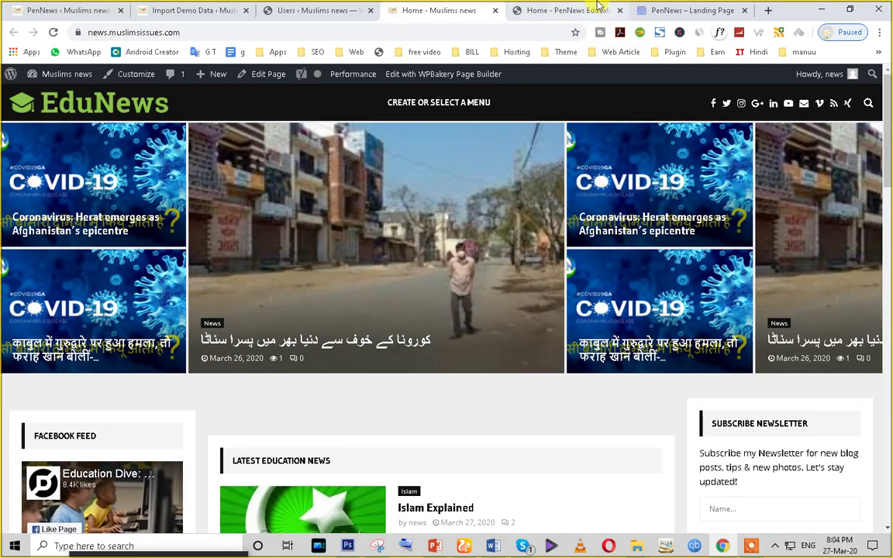
{"action": "left_click", "coordinate": [598, 6]}
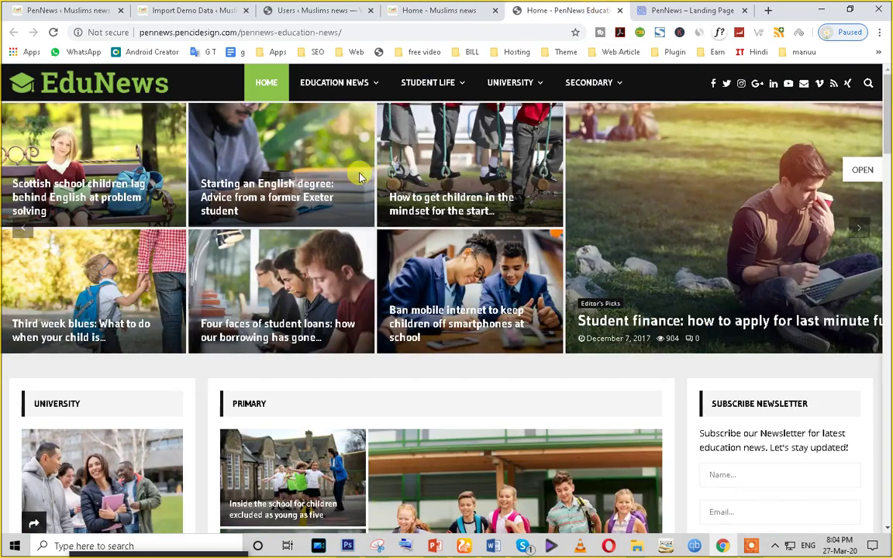
{"action": "left_click", "coordinate": [419, 9]}
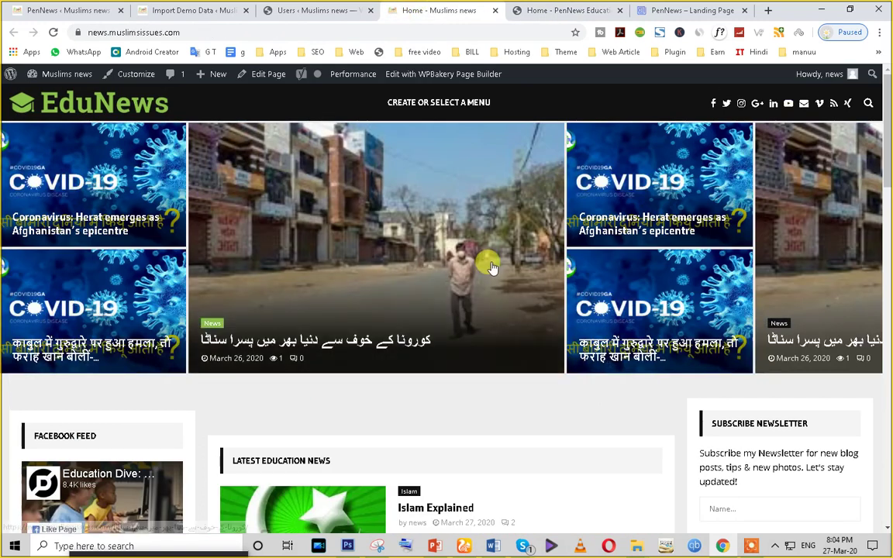
Step: Compare the site's homepage layout and post sections with the PenNews Education demo page
{"action": "scroll", "coordinate": [490, 268], "scroll_direction": "down", "scroll_amount": 4}
{"action": "scroll", "coordinate": [465, 248], "scroll_direction": "up", "scroll_amount": 2}
{"action": "left_click", "coordinate": [564, 10]}
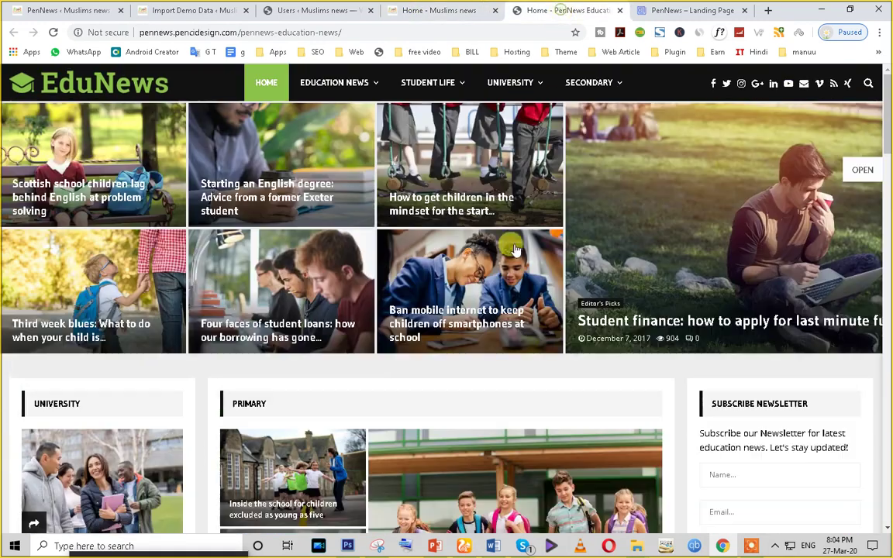
{"action": "scroll", "coordinate": [515, 250], "scroll_direction": "down", "scroll_amount": 3}
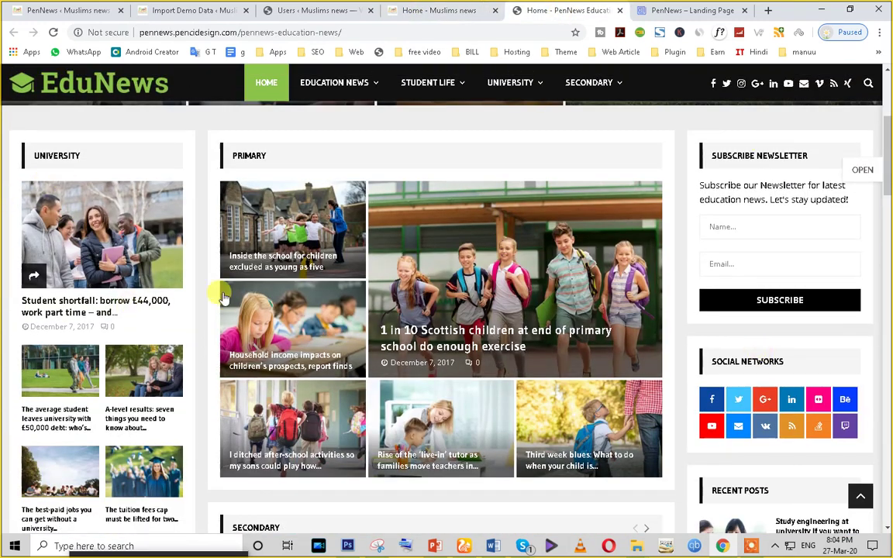
{"action": "left_click", "coordinate": [419, 10]}
{"action": "scroll", "coordinate": [84, 199], "scroll_direction": "down", "scroll_amount": 1}
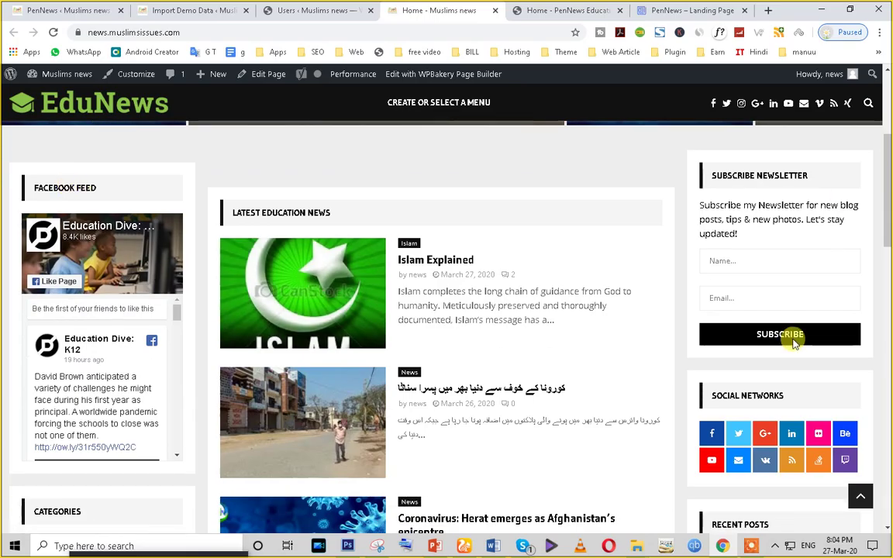
{"action": "scroll", "coordinate": [752, 379], "scroll_direction": "down", "scroll_amount": 3}
{"action": "scroll", "coordinate": [325, 369], "scroll_direction": "down", "scroll_amount": 3}
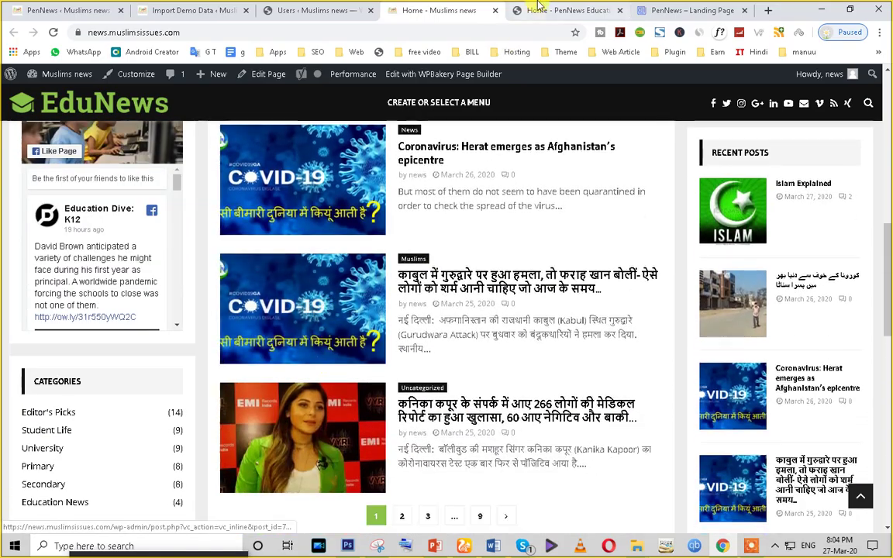
{"action": "key", "text": "ctrl+Tab"}
{"action": "scroll", "coordinate": [459, 382], "scroll_direction": "down", "scroll_amount": 15}
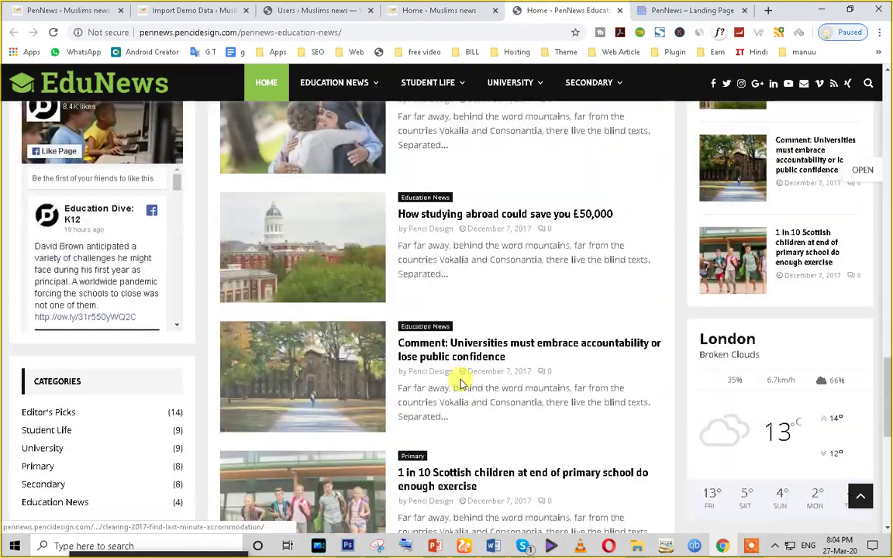
Step: Compare the footer's Recent Posts, Editor's Picks, Student Life and Categories columns between the demo page and the site's homepage
{"action": "scroll", "coordinate": [460, 381], "scroll_direction": "up", "scroll_amount": 2}
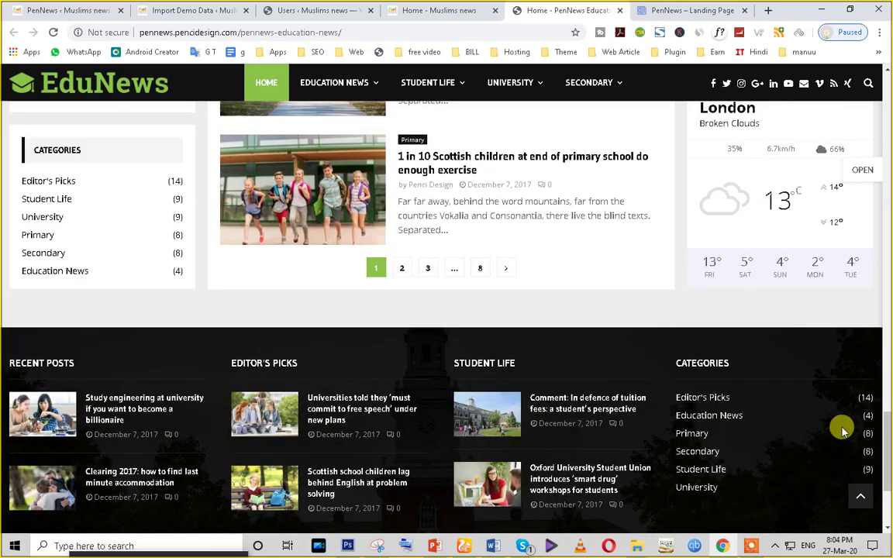
{"action": "scroll", "coordinate": [312, 396], "scroll_direction": "down", "scroll_amount": 1}
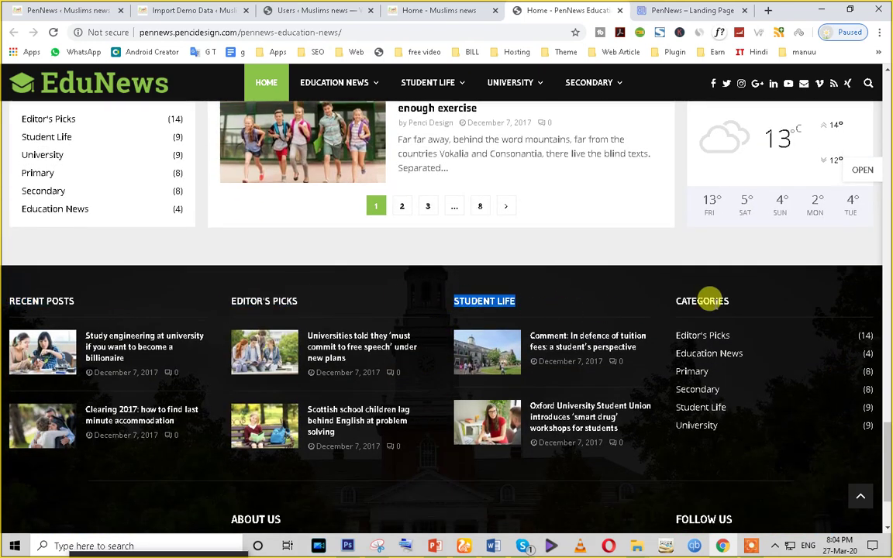
{"action": "left_click", "coordinate": [378, 17]}
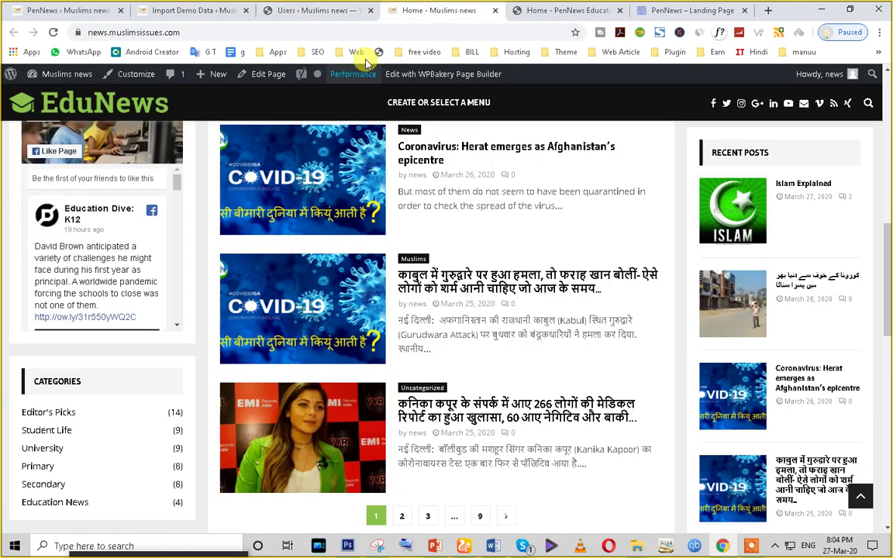
{"action": "scroll", "coordinate": [434, 304], "scroll_direction": "down", "scroll_amount": 5}
{"action": "scroll", "coordinate": [332, 348], "scroll_direction": "down", "scroll_amount": 3}
{"action": "scroll", "coordinate": [334, 350], "scroll_direction": "up", "scroll_amount": 2}
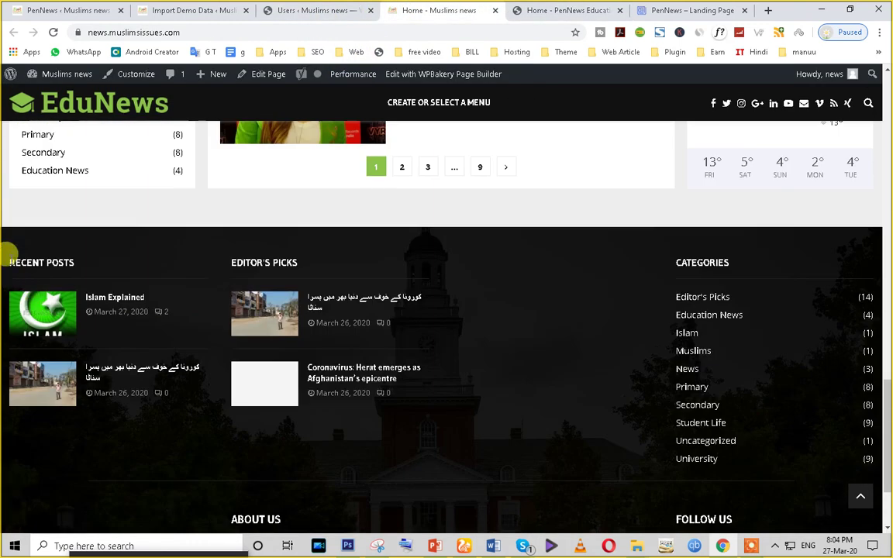
{"action": "triple_click", "coordinate": [248, 264]}
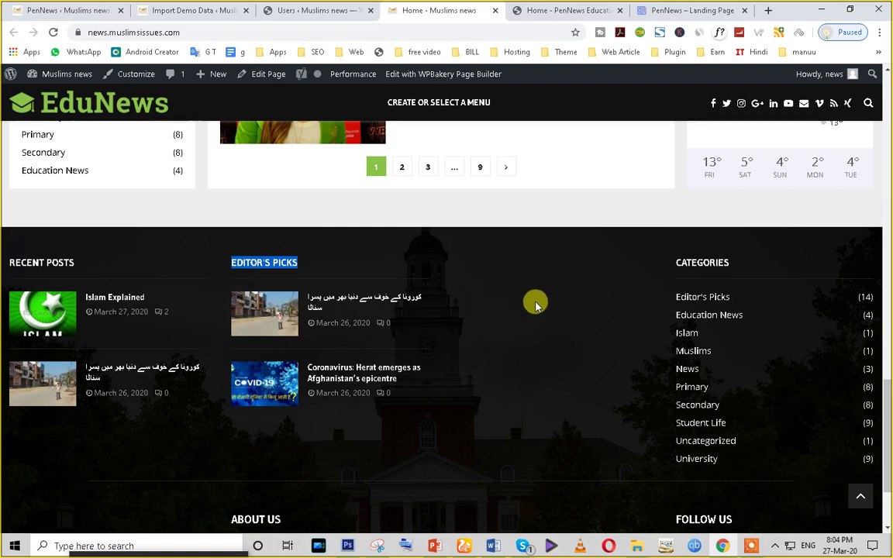
{"action": "scroll", "coordinate": [542, 306], "scroll_direction": "down", "scroll_amount": 2}
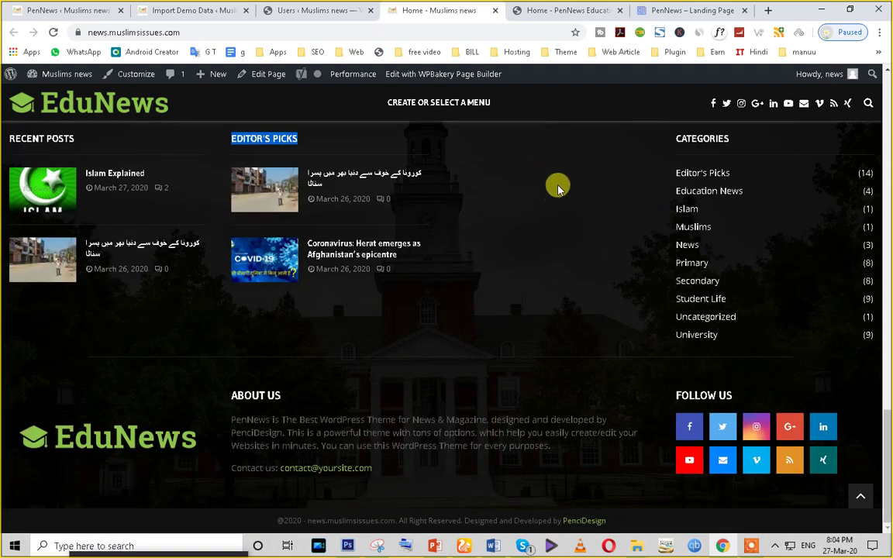
{"action": "left_click", "coordinate": [611, 8]}
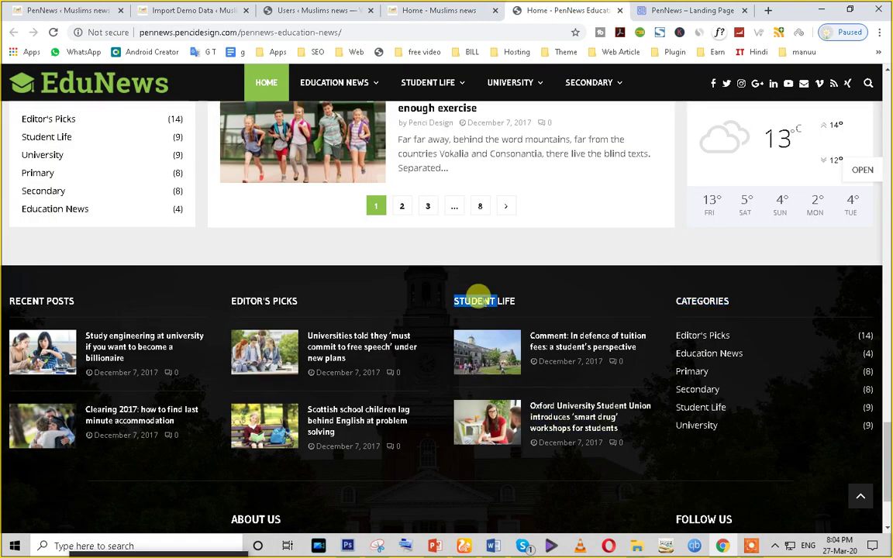
{"action": "left_click", "coordinate": [415, 8]}
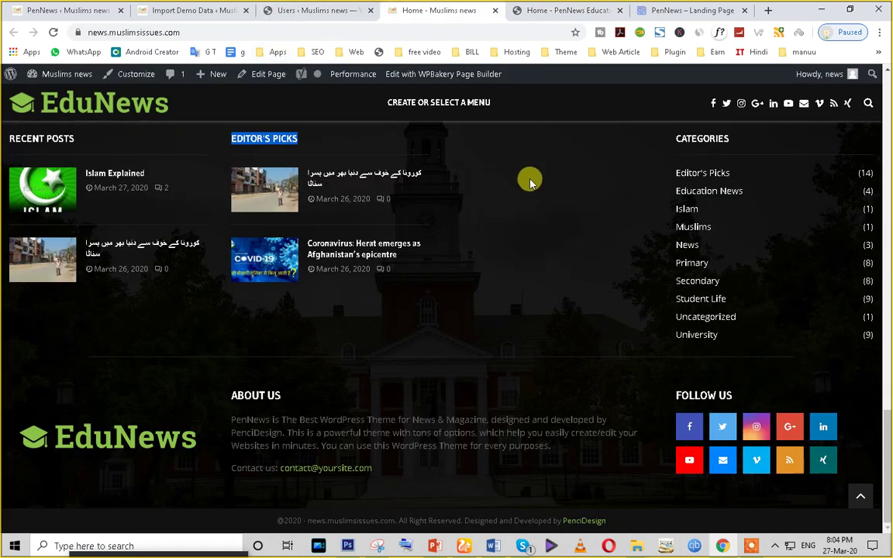
{"action": "left_click", "coordinate": [514, 9]}
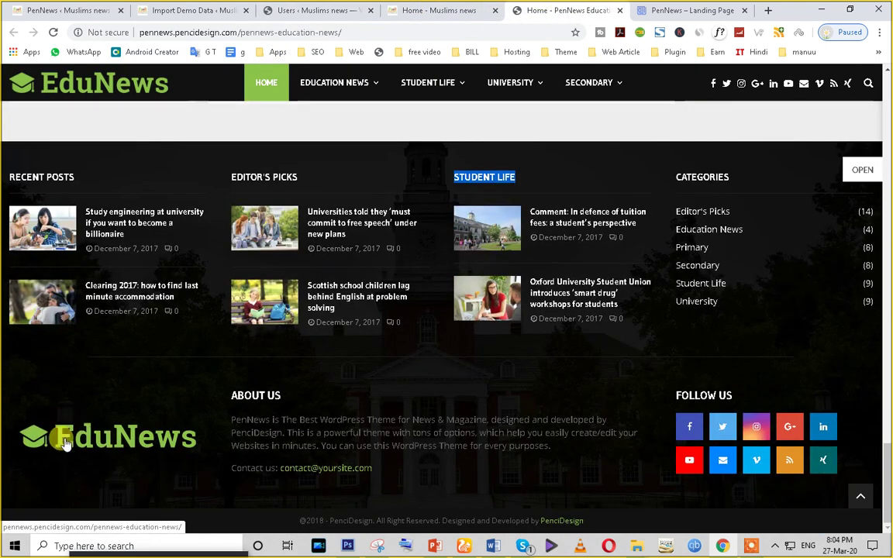
Step: Compare the footer's About Us and Follow Us blocks on the demo page with those on the site's homepage
{"action": "left_click_drag", "start_coordinate": [220, 400], "coordinate": [283, 396]}
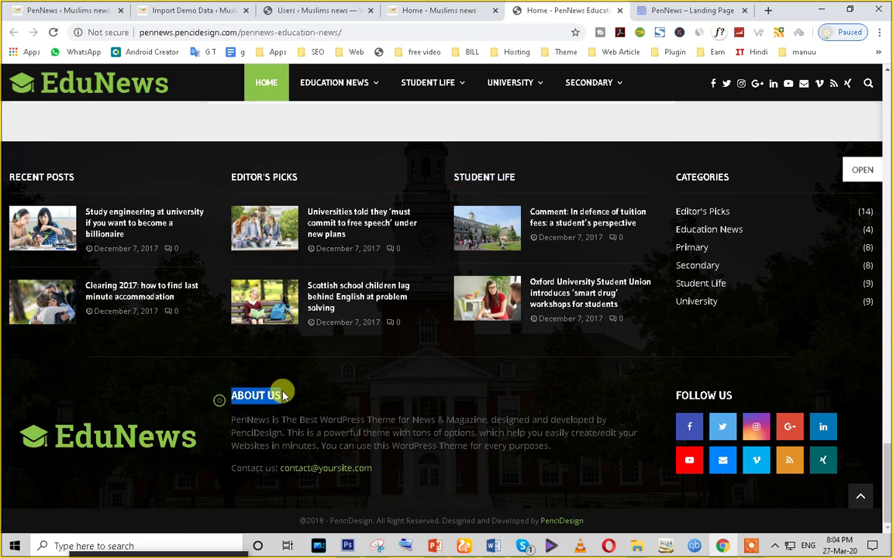
{"action": "left_click_drag", "start_coordinate": [668, 396], "coordinate": [747, 393]}
{"action": "key", "text": "ctrl+shift+Tab"}
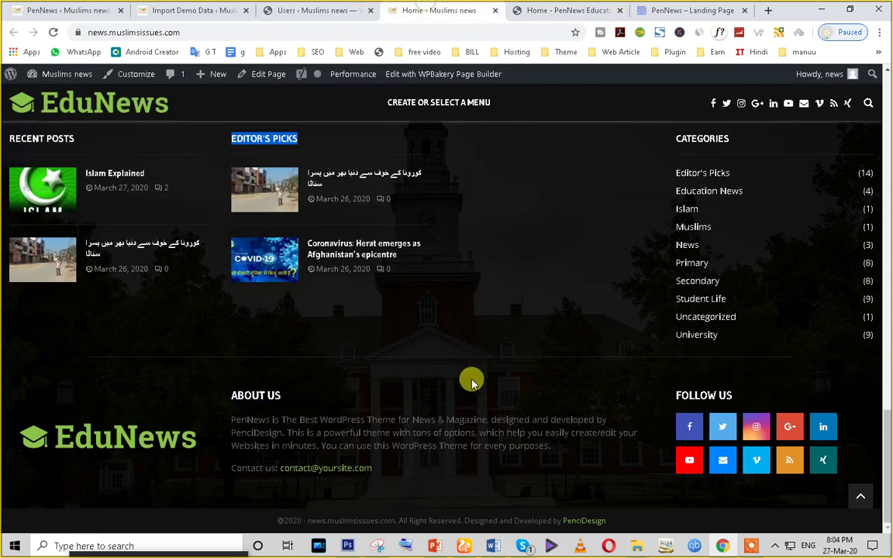
{"action": "left_click_drag", "start_coordinate": [176, 395], "coordinate": [269, 393]}
{"action": "left_click", "coordinate": [336, 419]}
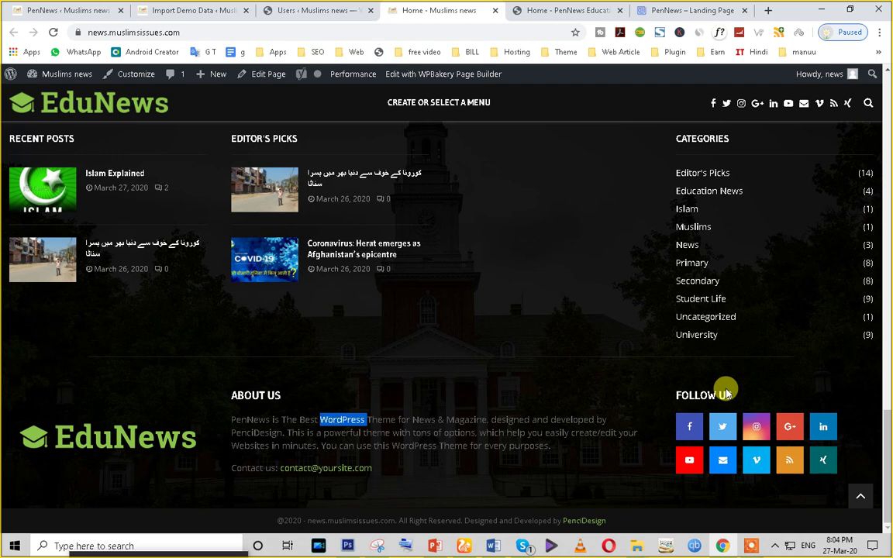
{"action": "scroll", "coordinate": [504, 380], "scroll_direction": "up", "scroll_amount": 15}
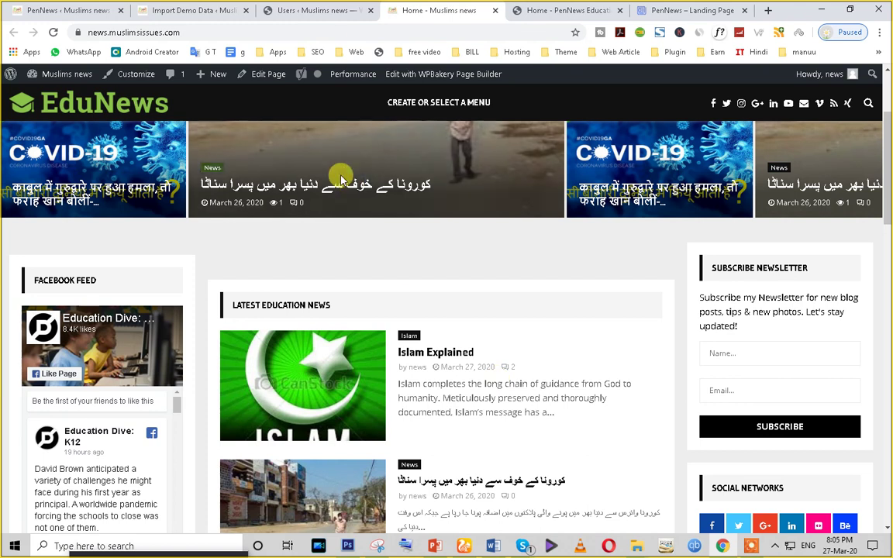
Step: Open the WordPress admin's list of all posts and review the original and imported demo entries
{"action": "left_click", "coordinate": [326, 10]}
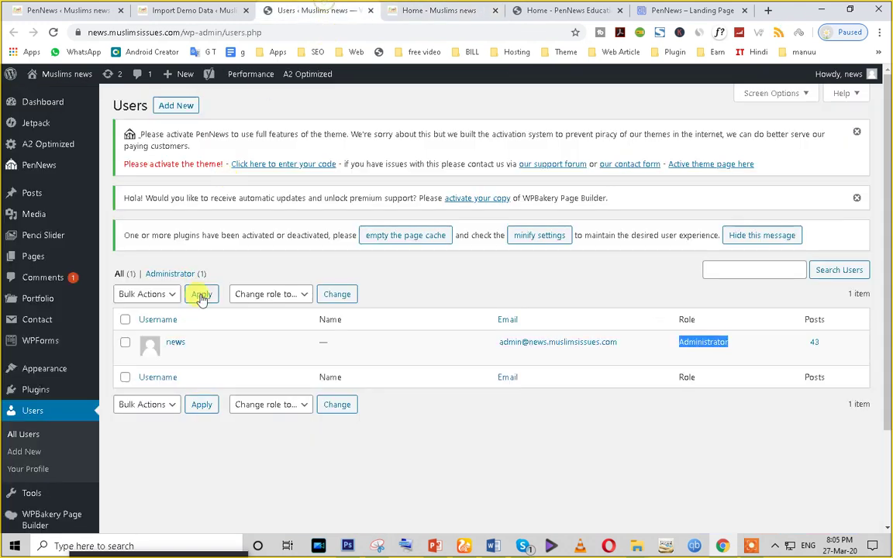
{"action": "left_click", "coordinate": [37, 199]}
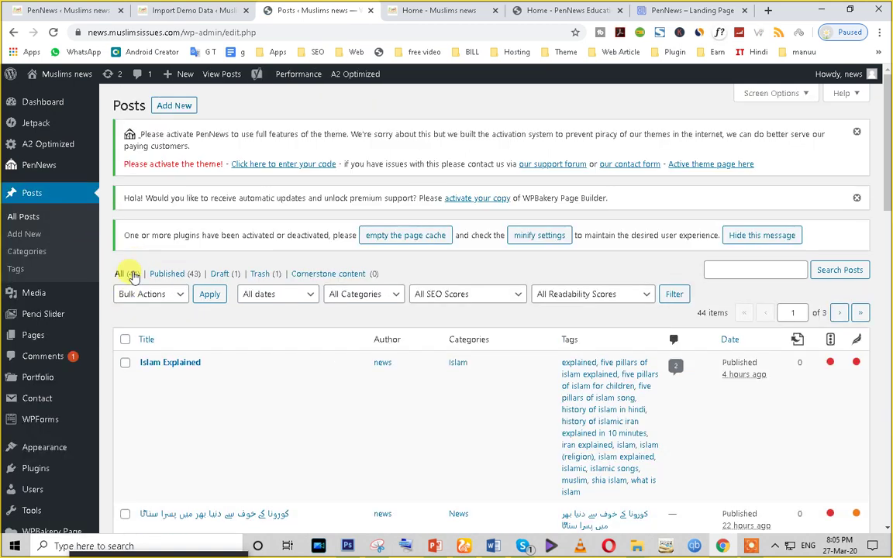
{"action": "scroll", "coordinate": [263, 434], "scroll_direction": "down", "scroll_amount": 5}
{"action": "scroll", "coordinate": [262, 434], "scroll_direction": "up", "scroll_amount": 5}
{"action": "scroll", "coordinate": [235, 413], "scroll_direction": "down", "scroll_amount": 1}
{"action": "scroll", "coordinate": [235, 412], "scroll_direction": "down", "scroll_amount": 2}
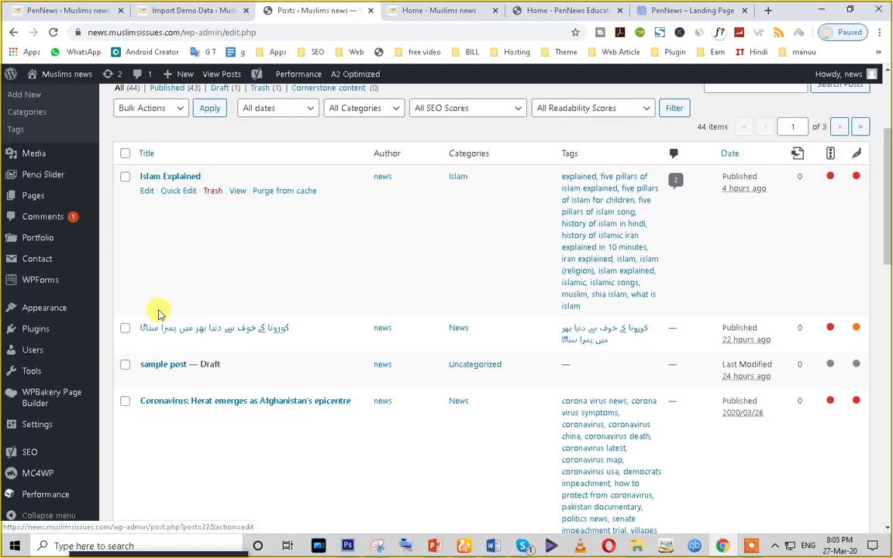
{"action": "scroll", "coordinate": [160, 314], "scroll_direction": "down", "scroll_amount": 1}
{"action": "scroll", "coordinate": [167, 331], "scroll_direction": "down", "scroll_amount": 4}
{"action": "scroll", "coordinate": [169, 372], "scroll_direction": "up", "scroll_amount": 5}
{"action": "scroll", "coordinate": [201, 364], "scroll_direction": "down", "scroll_amount": 4}
{"action": "scroll", "coordinate": [215, 380], "scroll_direction": "down", "scroll_amount": 7}
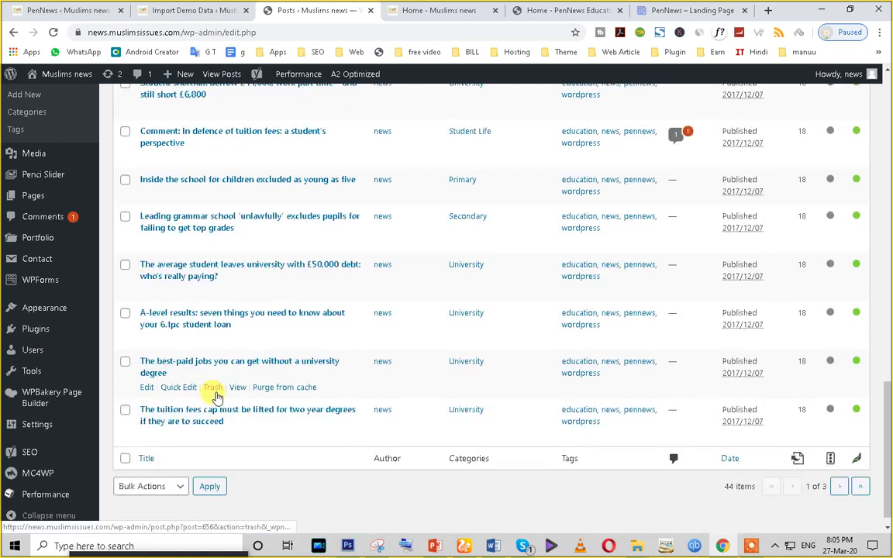
{"action": "scroll", "coordinate": [215, 388], "scroll_direction": "up", "scroll_amount": 10}
{"action": "scroll", "coordinate": [194, 374], "scroll_direction": "up", "scroll_amount": 3}
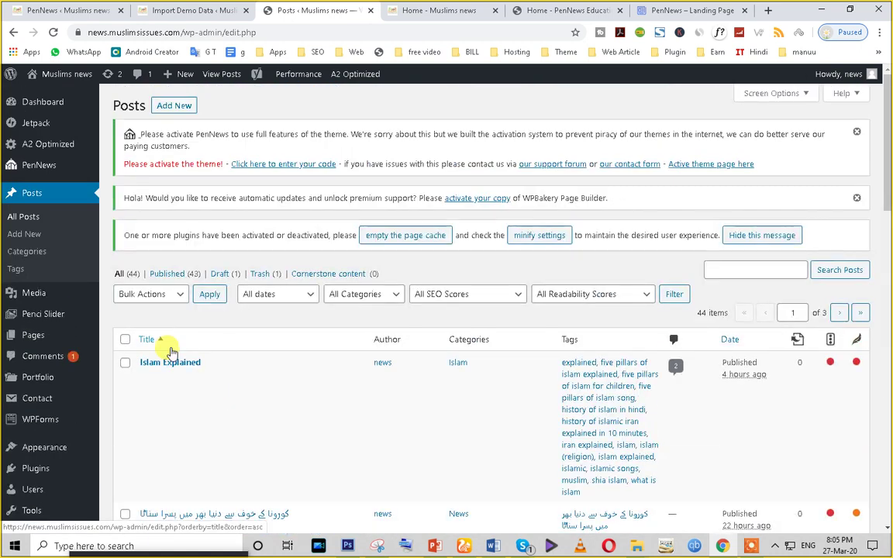
Step: Select all posts on the page and look at the available bulk actions
{"action": "left_click", "coordinate": [124, 341]}
{"action": "left_click", "coordinate": [184, 300]}
{"action": "left_click", "coordinate": [217, 308]}
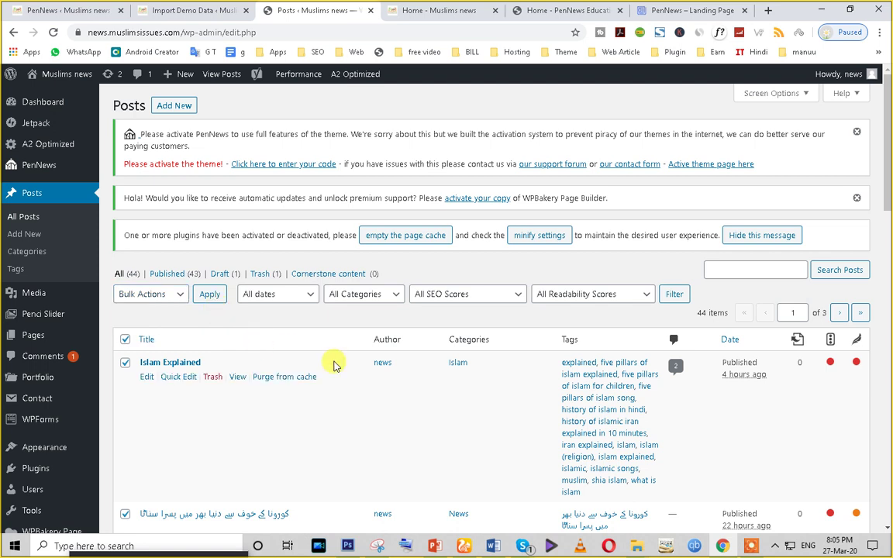
Step: Check the posts shown on the site's homepage against the entries in the admin post list
{"action": "left_click", "coordinate": [392, 6]}
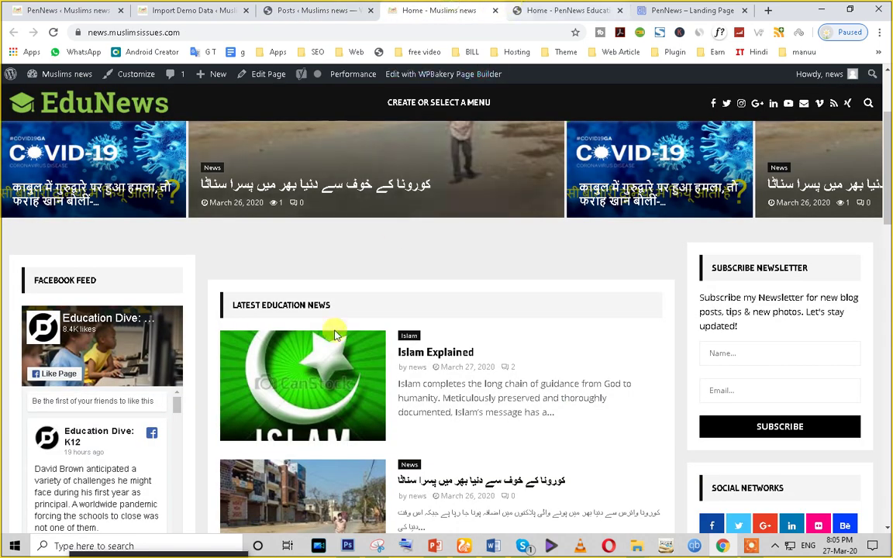
{"action": "scroll", "coordinate": [399, 310], "scroll_direction": "down", "scroll_amount": 6}
{"action": "scroll", "coordinate": [345, 306], "scroll_direction": "down", "scroll_amount": 10}
{"action": "scroll", "coordinate": [345, 310], "scroll_direction": "up", "scroll_amount": 15}
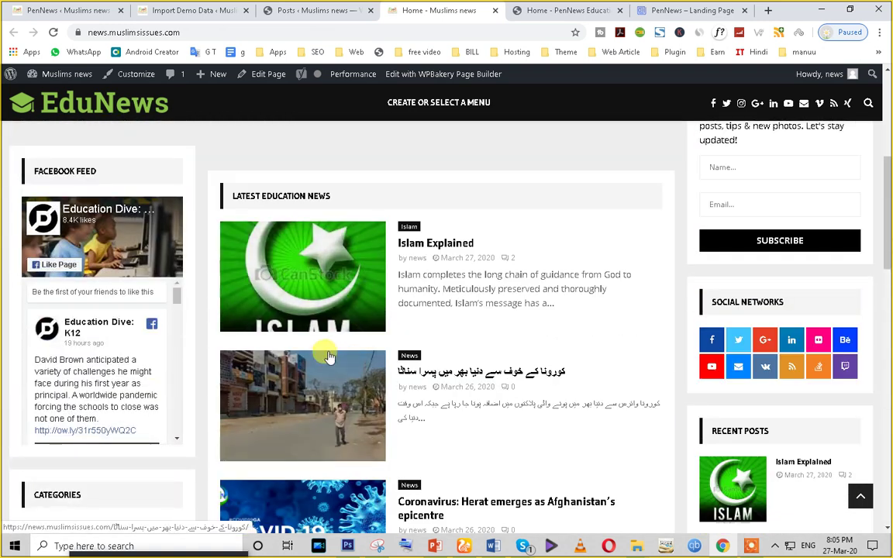
{"action": "left_click", "coordinate": [354, 11]}
{"action": "scroll", "coordinate": [238, 362], "scroll_direction": "down", "scroll_amount": 4}
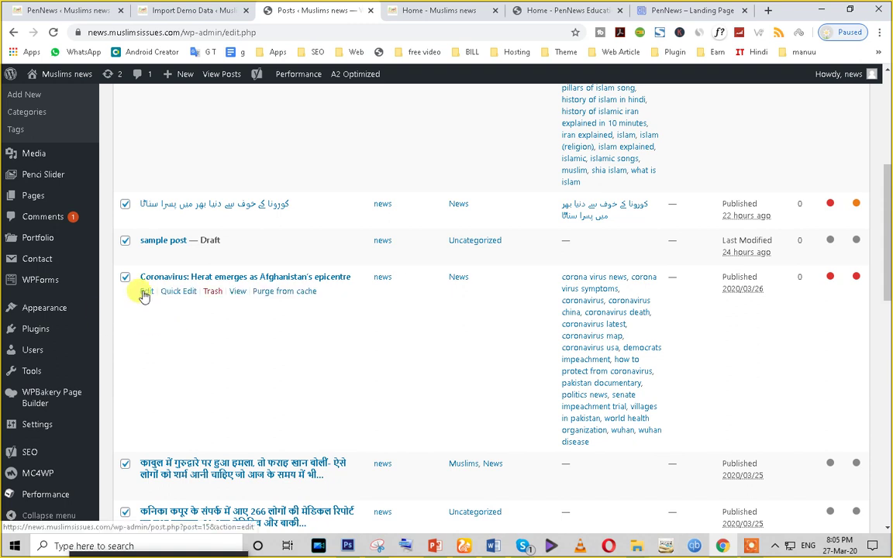
{"action": "scroll", "coordinate": [315, 313], "scroll_direction": "up", "scroll_amount": 3}
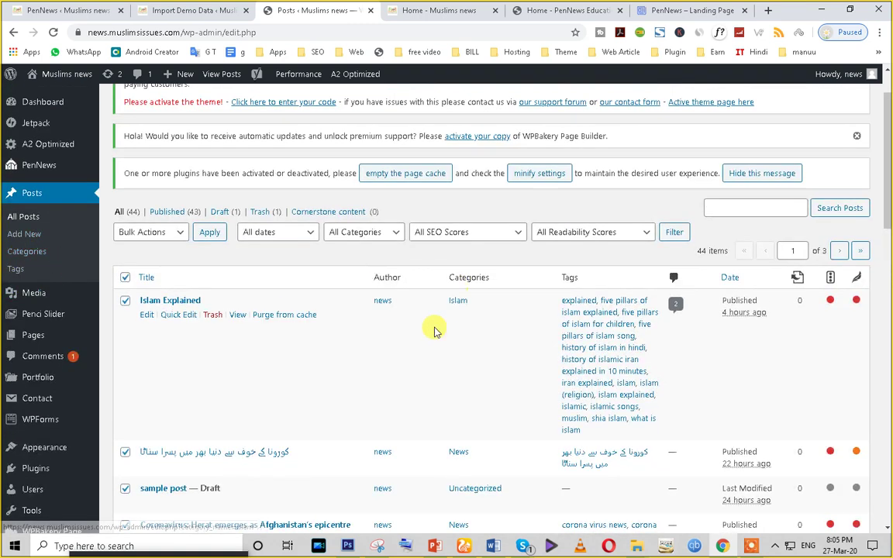
{"action": "left_click", "coordinate": [468, 8]}
{"action": "scroll", "coordinate": [448, 384], "scroll_direction": "up", "scroll_amount": 3}
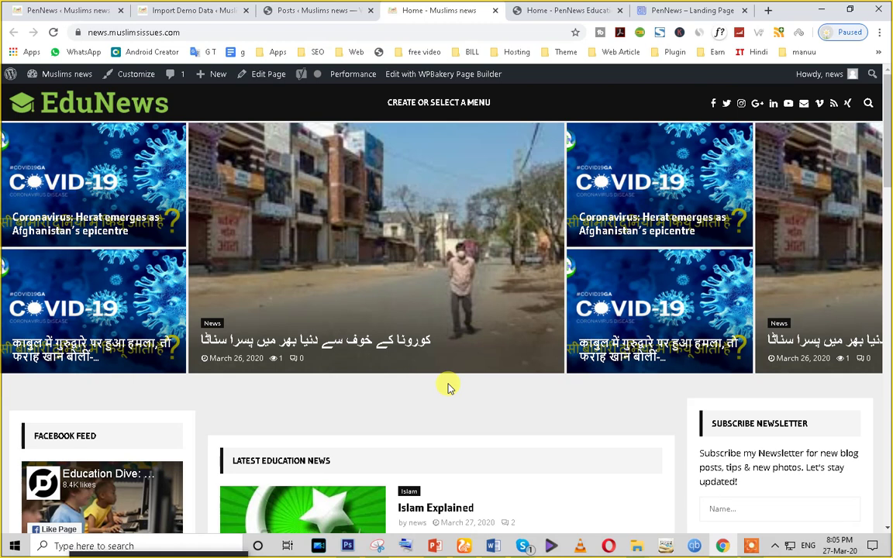
Step: Move the site's recent non-demo posts, including Islam Explained, sample post and Coronavirus: Herat emerges as Afghanistan's epicentre, to the trash and return to the homepage
{"action": "left_click", "coordinate": [317, 7]}
{"action": "scroll", "coordinate": [183, 331], "scroll_direction": "down", "scroll_amount": 1}
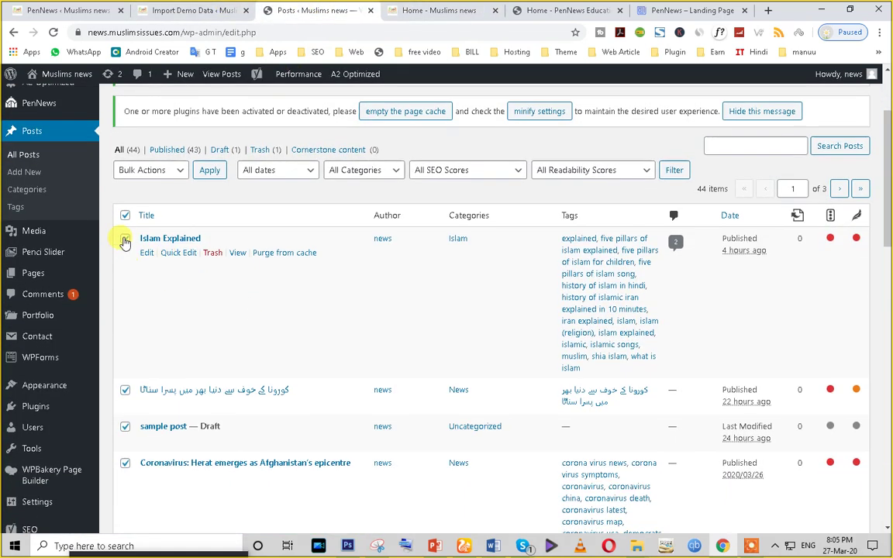
{"action": "left_click", "coordinate": [124, 240]}
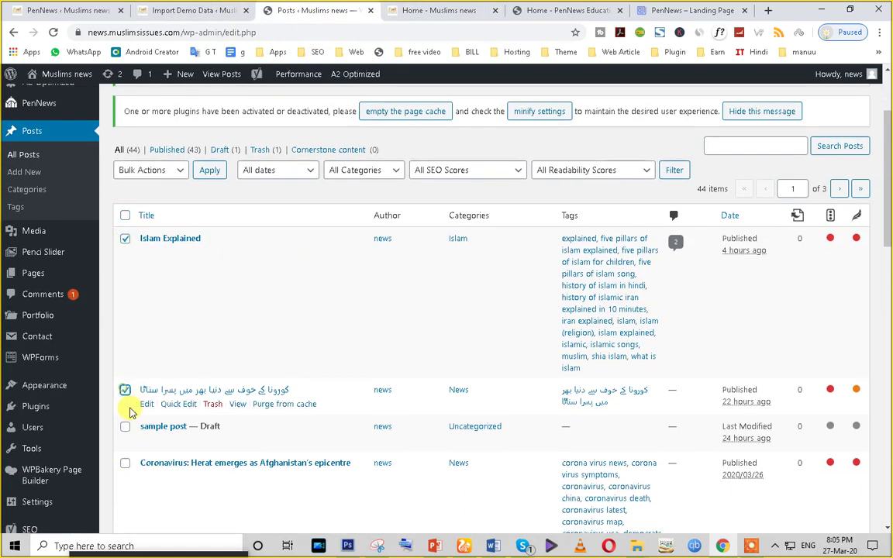
{"action": "left_click", "coordinate": [125, 463]}
{"action": "scroll", "coordinate": [199, 465], "scroll_direction": "down", "scroll_amount": 3}
{"action": "scroll", "coordinate": [198, 437], "scroll_direction": "up", "scroll_amount": 3}
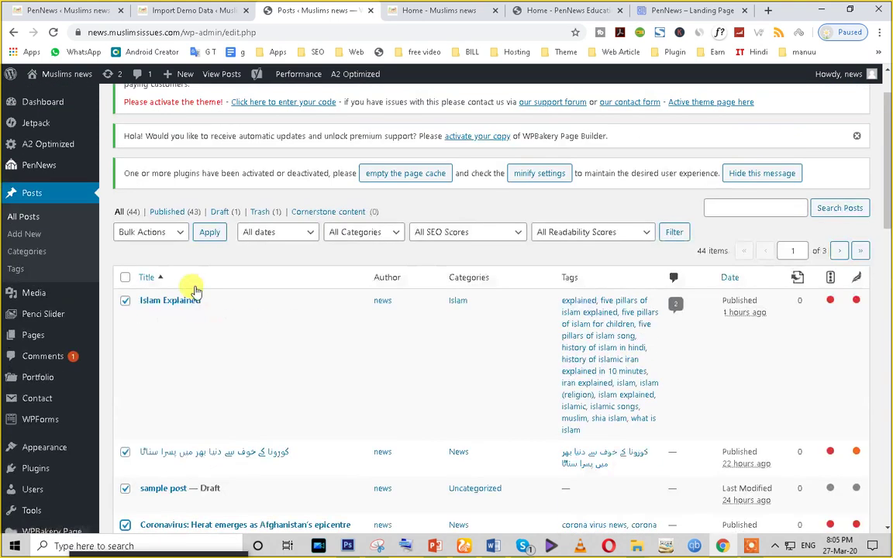
{"action": "left_click", "coordinate": [180, 234]}
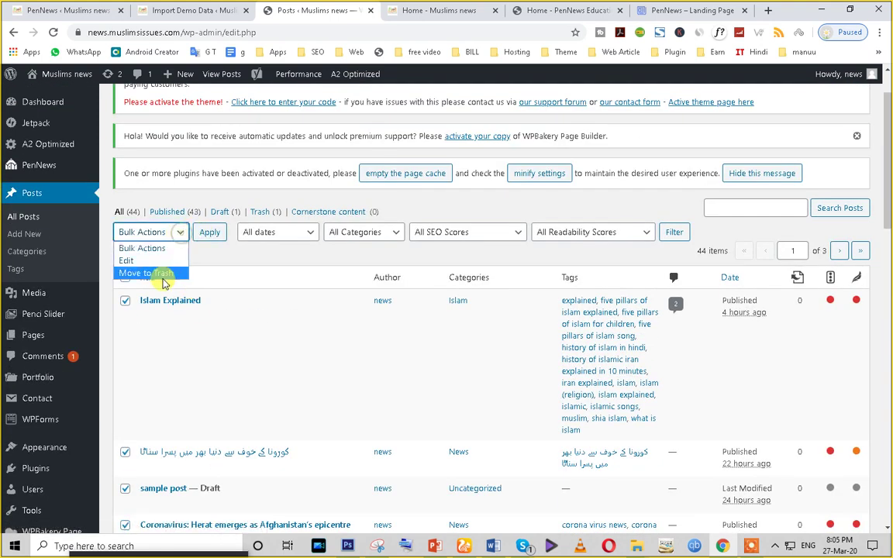
{"action": "left_click", "coordinate": [163, 274]}
{"action": "left_click", "coordinate": [207, 233]}
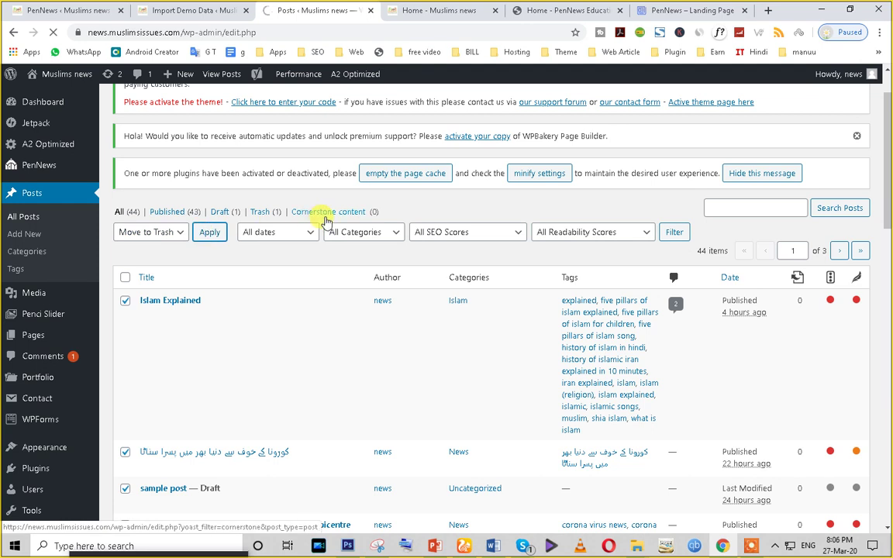
{"action": "left_click", "coordinate": [415, 11]}
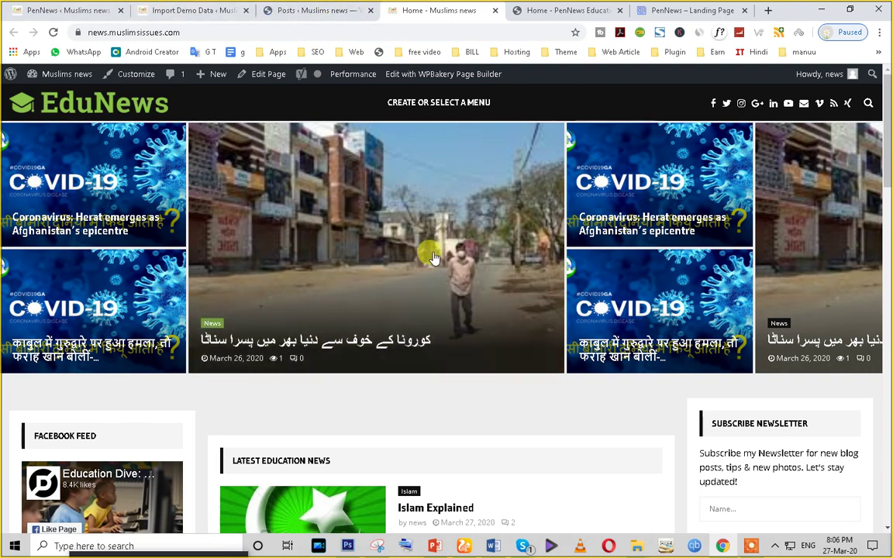
{"action": "scroll", "coordinate": [408, 313], "scroll_direction": "down", "scroll_amount": 10}
{"action": "left_click", "coordinate": [318, 10]}
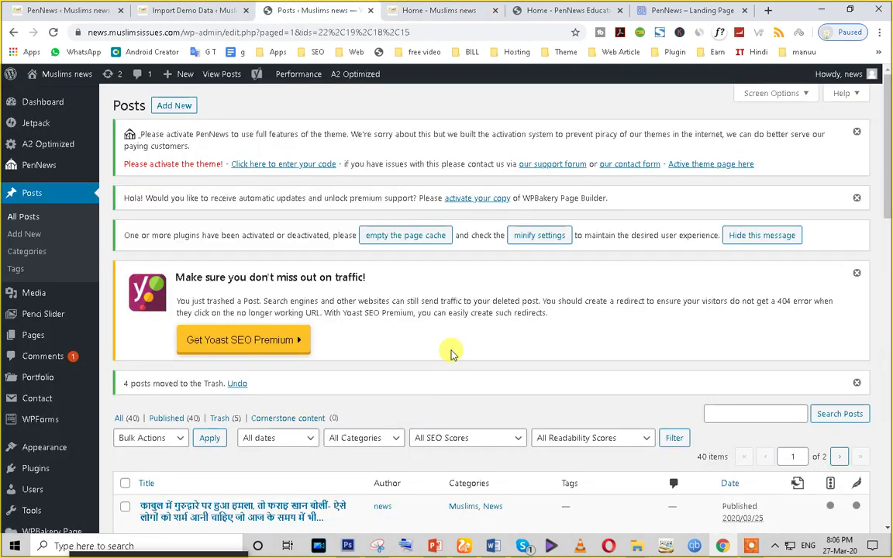
{"action": "left_click", "coordinate": [425, 10]}
{"action": "scroll", "coordinate": [364, 77], "scroll_direction": "up", "scroll_amount": 5}
{"action": "left_click", "coordinate": [318, 10]}
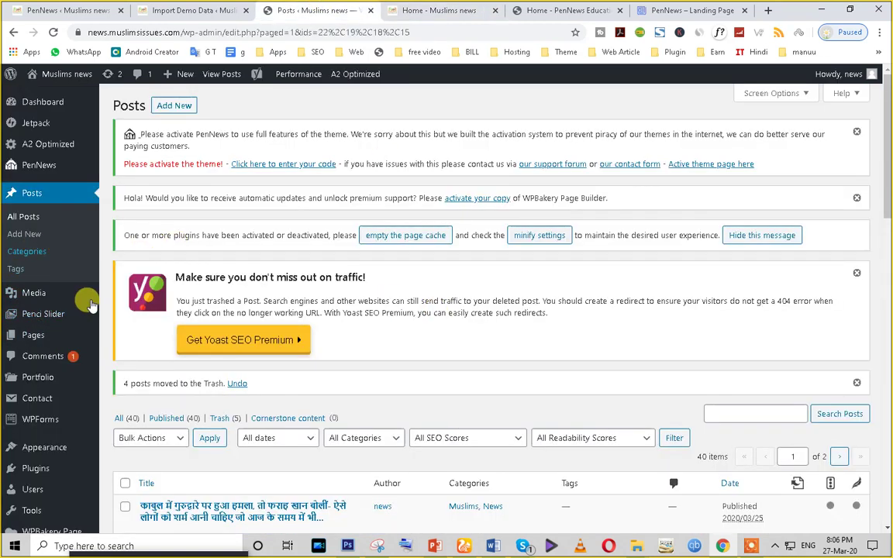
{"action": "scroll", "coordinate": [66, 319], "scroll_direction": "down", "scroll_amount": 1}
{"action": "scroll", "coordinate": [47, 232], "scroll_direction": "up", "scroll_amount": 1}
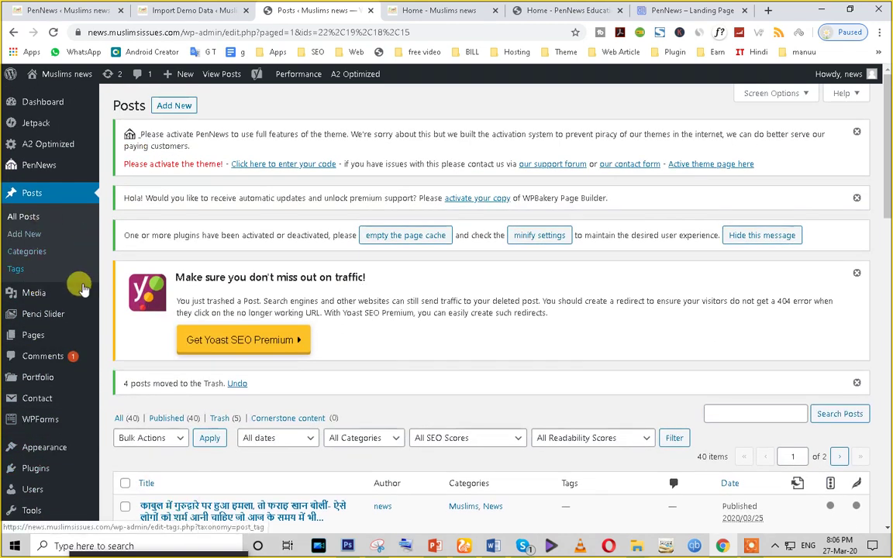
Step: Open the admin list of all pages for review and reload the site's homepage to check its remaining posts
{"action": "left_click", "coordinate": [42, 341]}
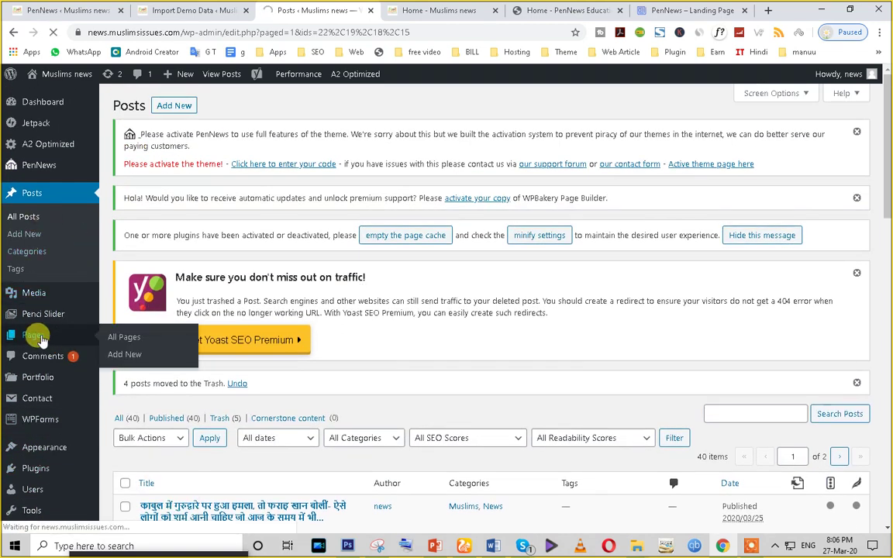
{"action": "left_click", "coordinate": [419, 10]}
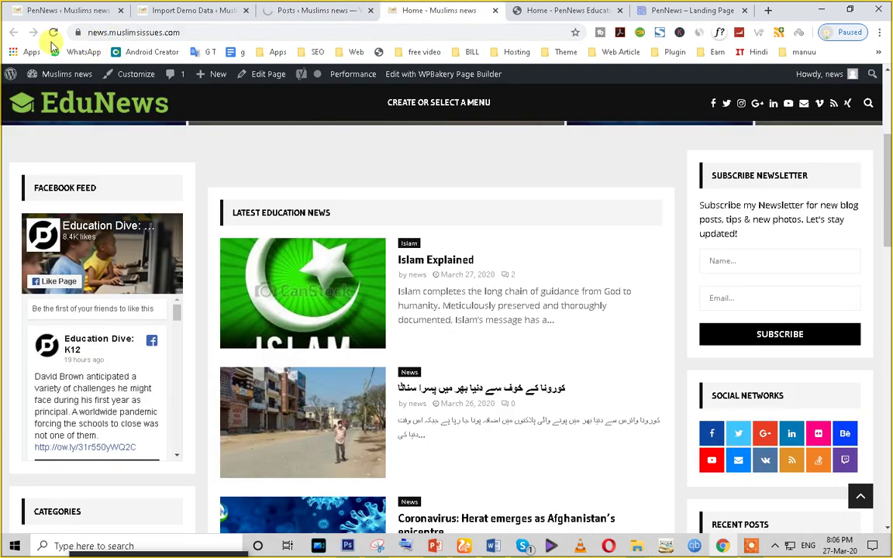
{"action": "left_click", "coordinate": [51, 33]}
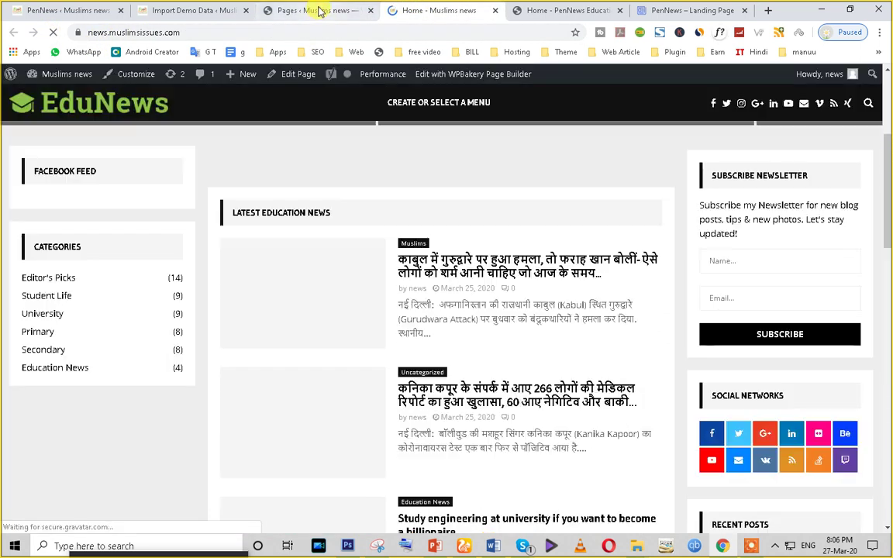
{"action": "left_click", "coordinate": [314, 10]}
{"action": "scroll", "coordinate": [239, 365], "scroll_direction": "down", "scroll_amount": 3}
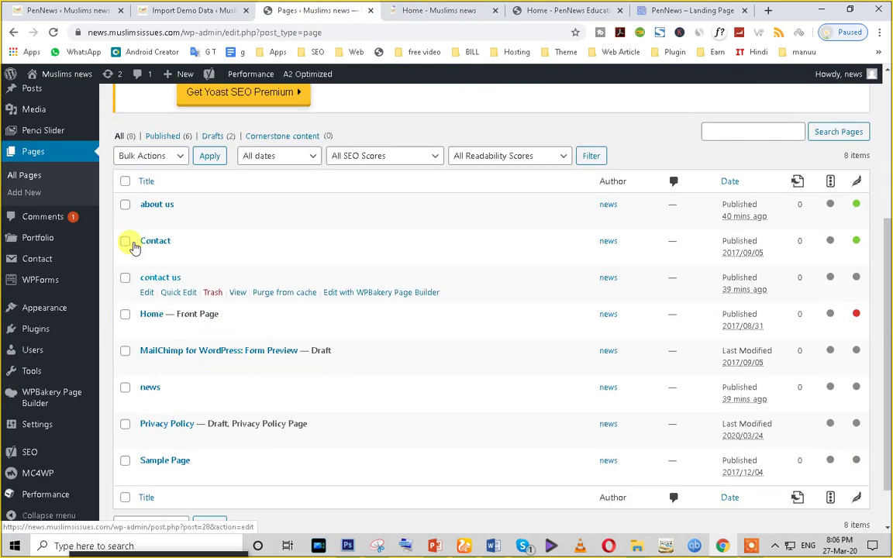
{"action": "scroll", "coordinate": [159, 189], "scroll_direction": "up", "scroll_amount": 3}
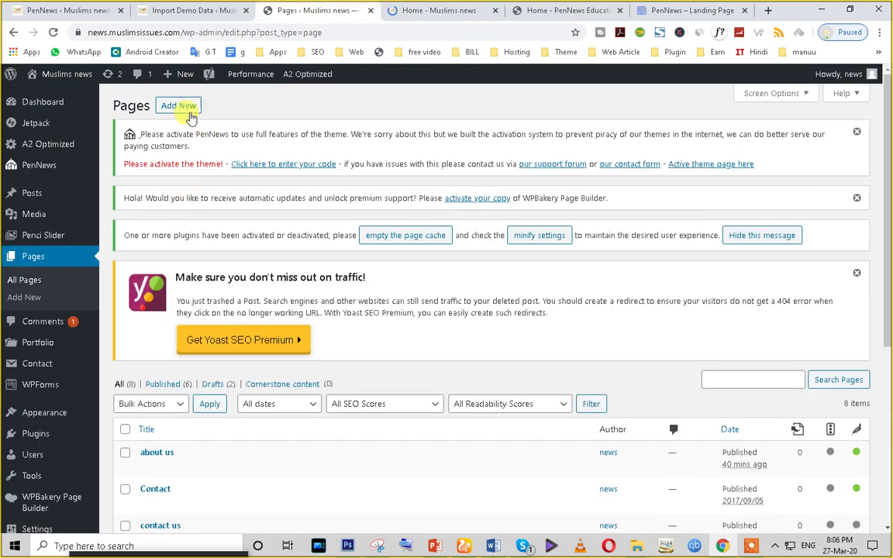
Step: Create a new page titled demo and publish it with empty content
{"action": "left_click", "coordinate": [181, 108]}
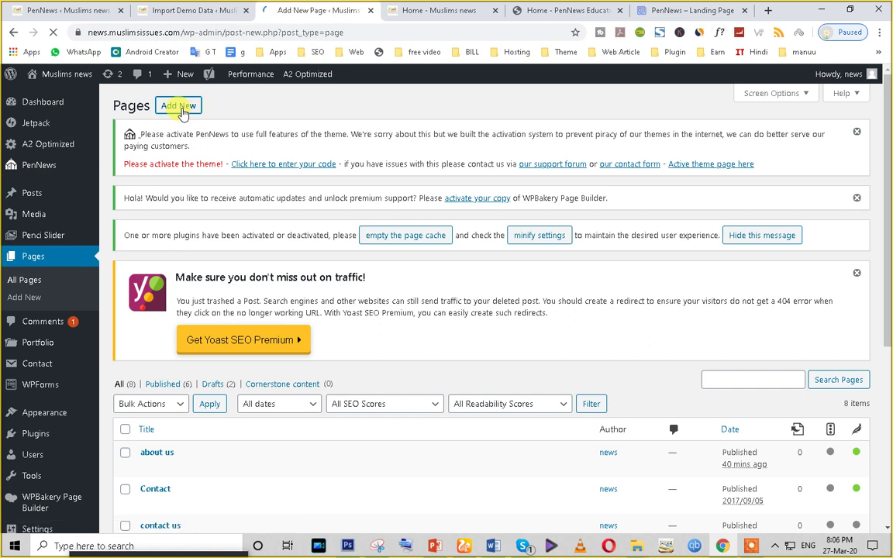
{"action": "left_click", "coordinate": [425, 10]}
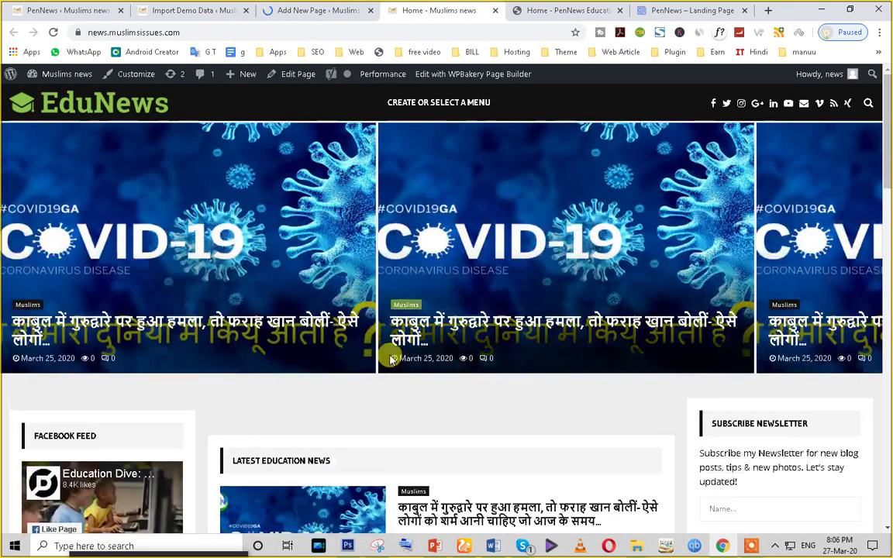
{"action": "left_click", "coordinate": [301, 10]}
{"action": "type", "text": "demo"}
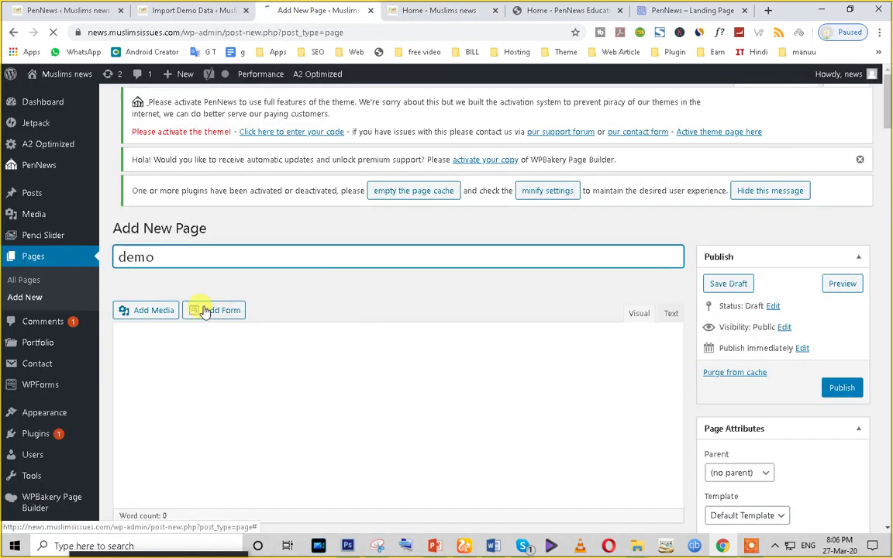
{"action": "left_click", "coordinate": [201, 355]}
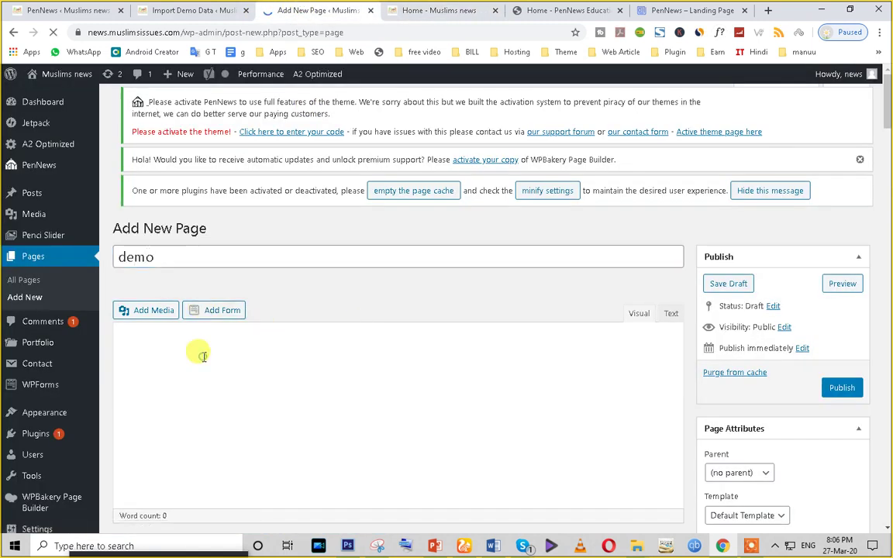
{"action": "left_click", "coordinate": [840, 389]}
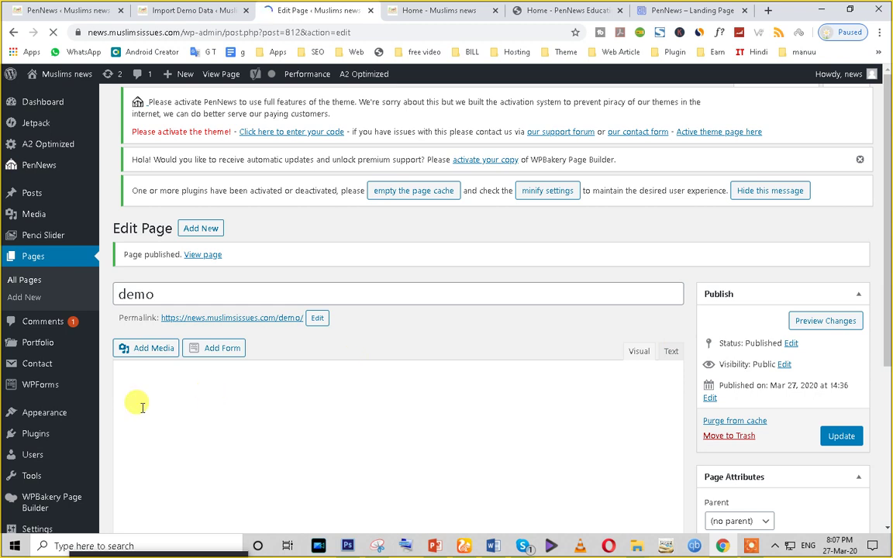
Step: Open the WPBakery Page Builder settings in a separate tab and review its General Settings and Role Manager options
{"action": "scroll", "coordinate": [186, 392], "scroll_direction": "down", "scroll_amount": 4}
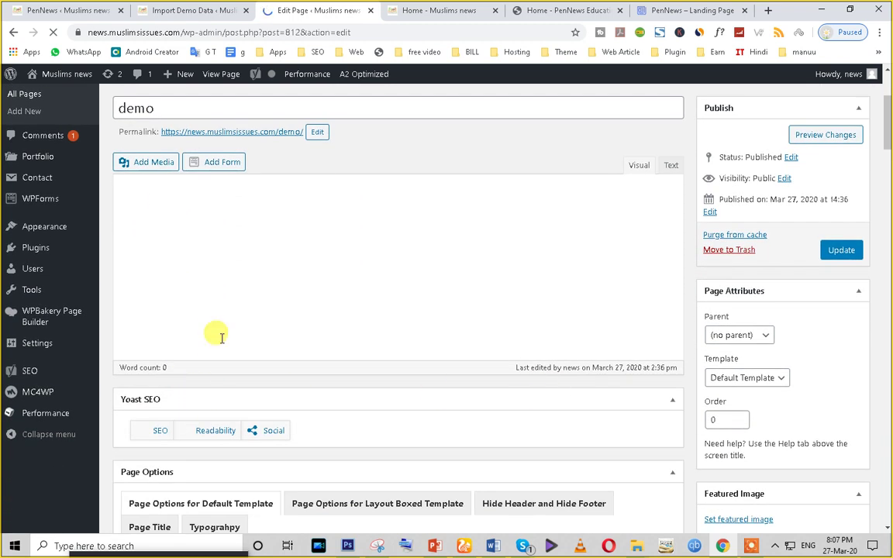
{"action": "scroll", "coordinate": [197, 336], "scroll_direction": "up", "scroll_amount": 3}
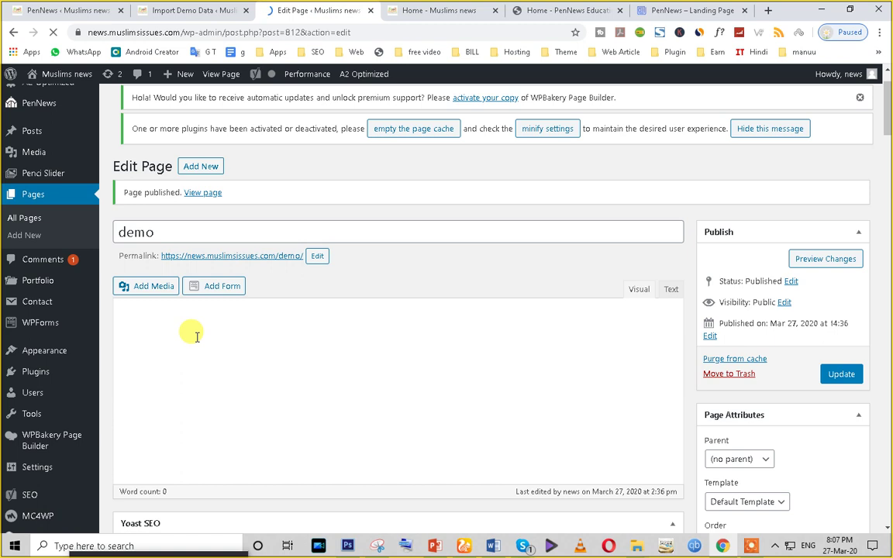
{"action": "right_click", "coordinate": [54, 441]}
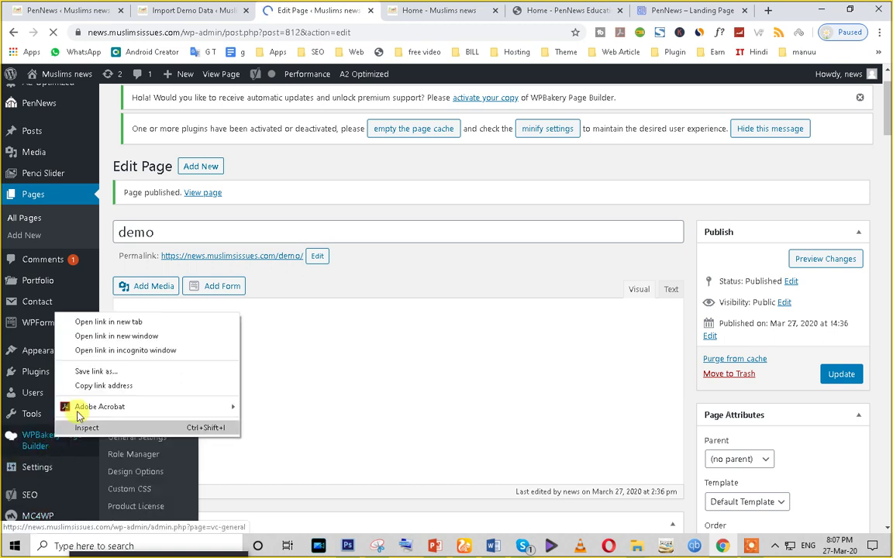
{"action": "left_click", "coordinate": [87, 319]}
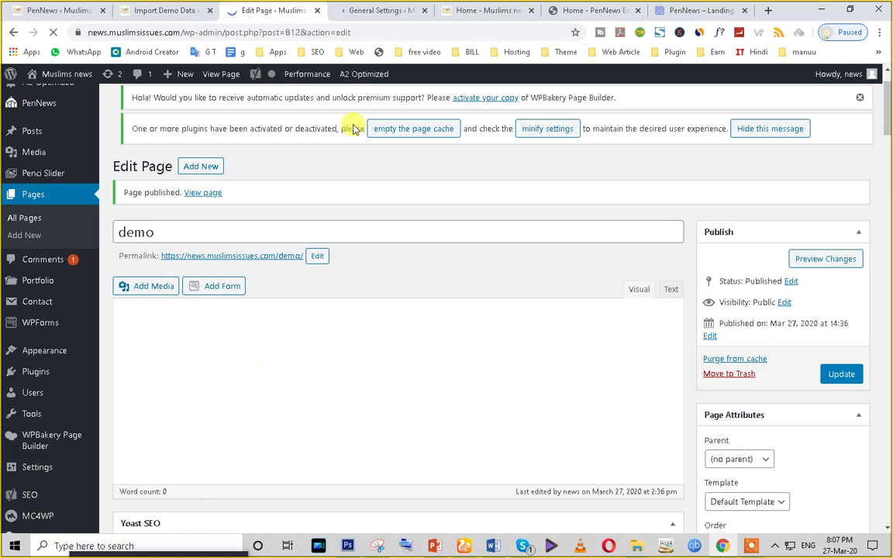
{"action": "left_click", "coordinate": [378, 13]}
{"action": "scroll", "coordinate": [295, 341], "scroll_direction": "down", "scroll_amount": 3}
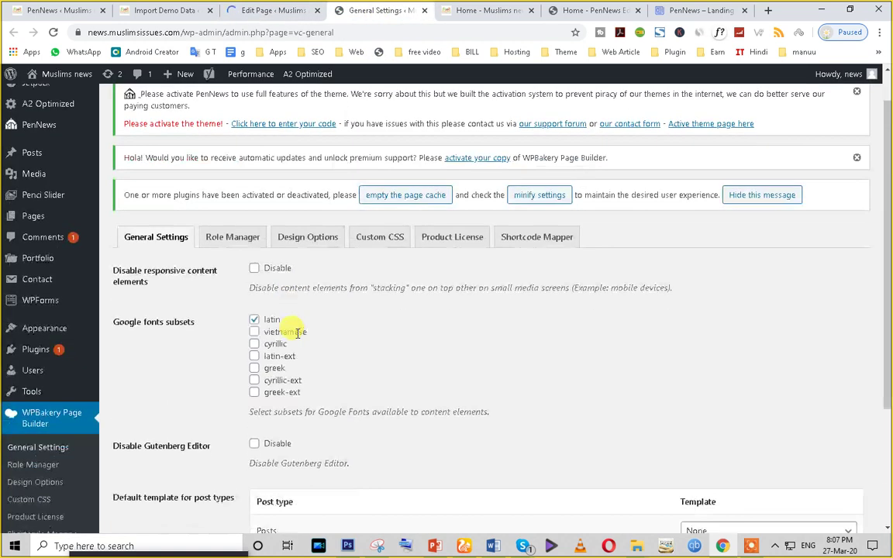
{"action": "left_click", "coordinate": [231, 221]}
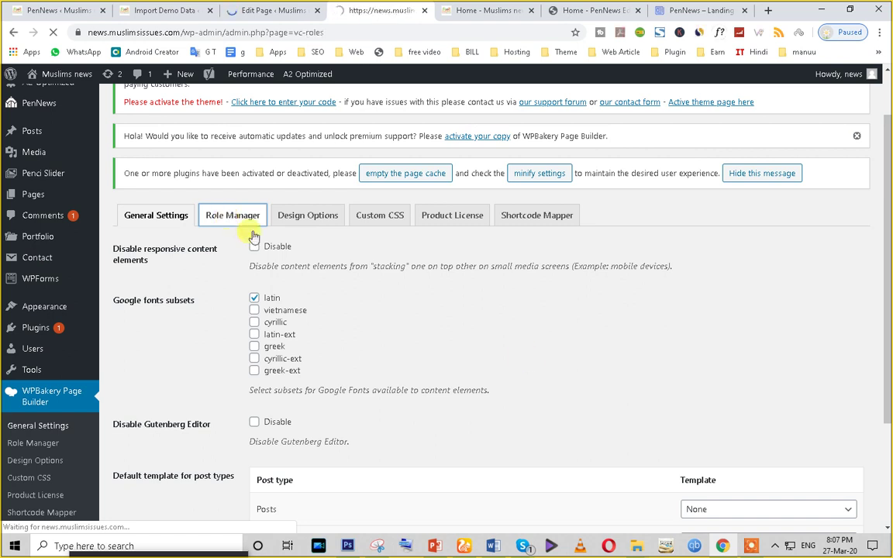
{"action": "scroll", "coordinate": [375, 399], "scroll_direction": "down", "scroll_amount": 3}
{"action": "scroll", "coordinate": [256, 287], "scroll_direction": "up", "scroll_amount": 1}
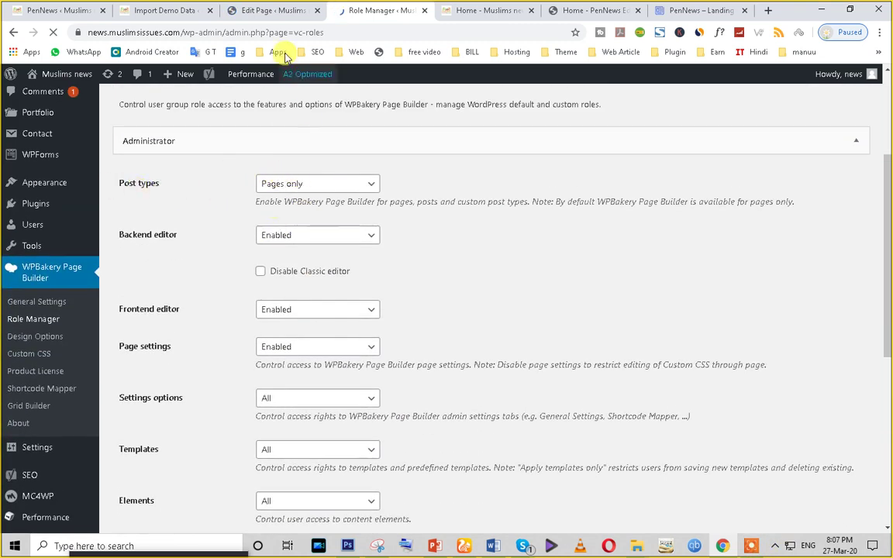
Step: Dismiss the page builder's welcome tip on the demo page and examine the layout of the site's homepage
{"action": "left_click", "coordinate": [265, 10]}
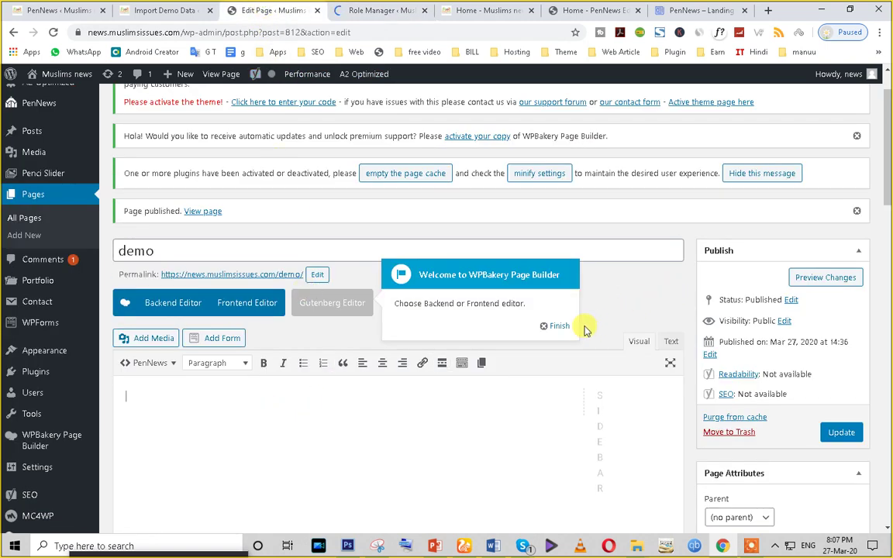
{"action": "left_click", "coordinate": [555, 325]}
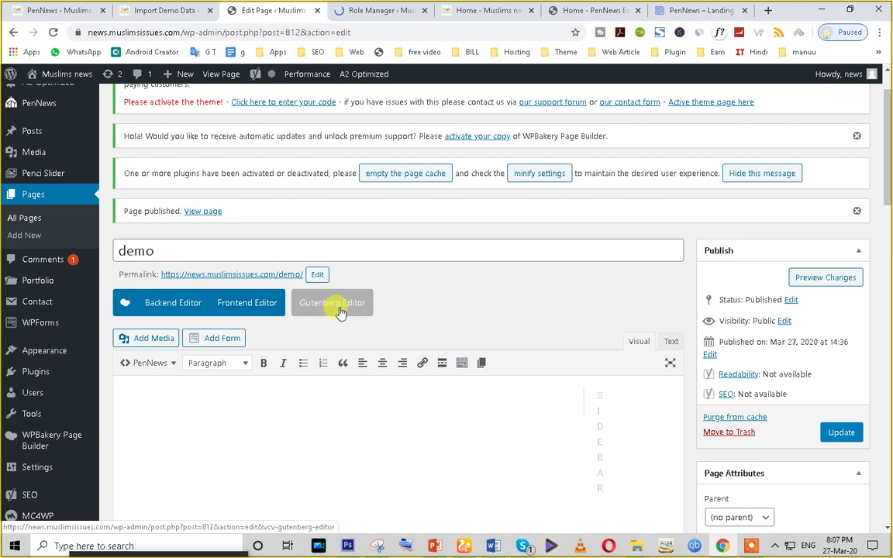
{"action": "left_click", "coordinate": [161, 10]}
{"action": "left_click", "coordinate": [467, 9]}
{"action": "scroll", "coordinate": [526, 360], "scroll_direction": "down", "scroll_amount": 15}
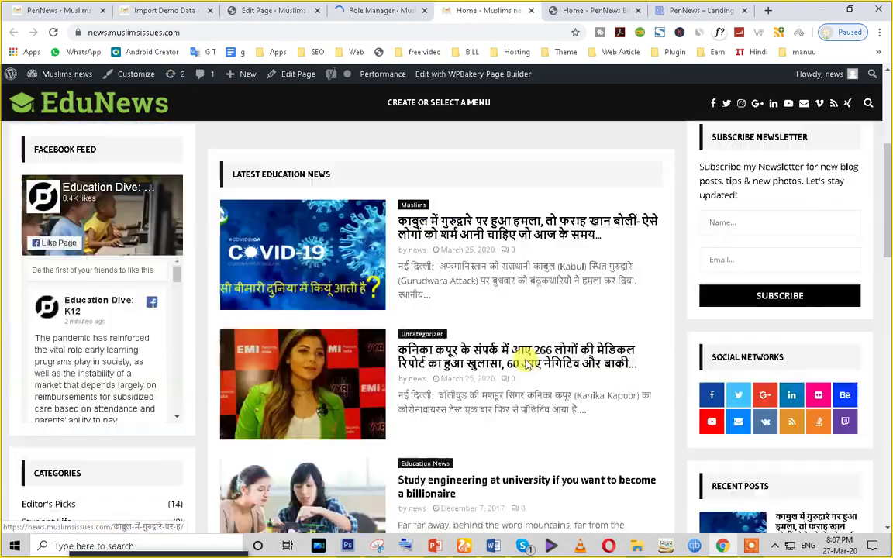
{"action": "scroll", "coordinate": [526, 360], "scroll_direction": "up", "scroll_amount": 15}
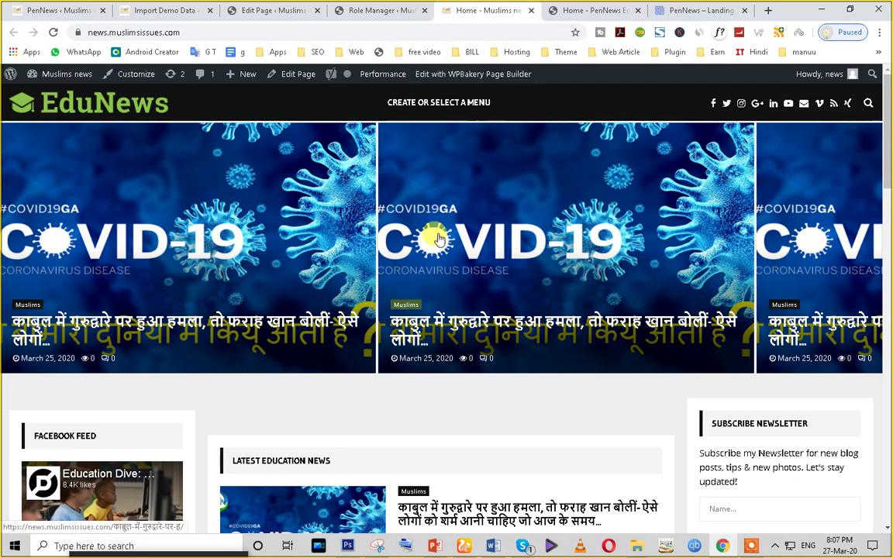
{"action": "scroll", "coordinate": [473, 271], "scroll_direction": "down", "scroll_amount": 3}
{"action": "left_click", "coordinate": [256, 8]}
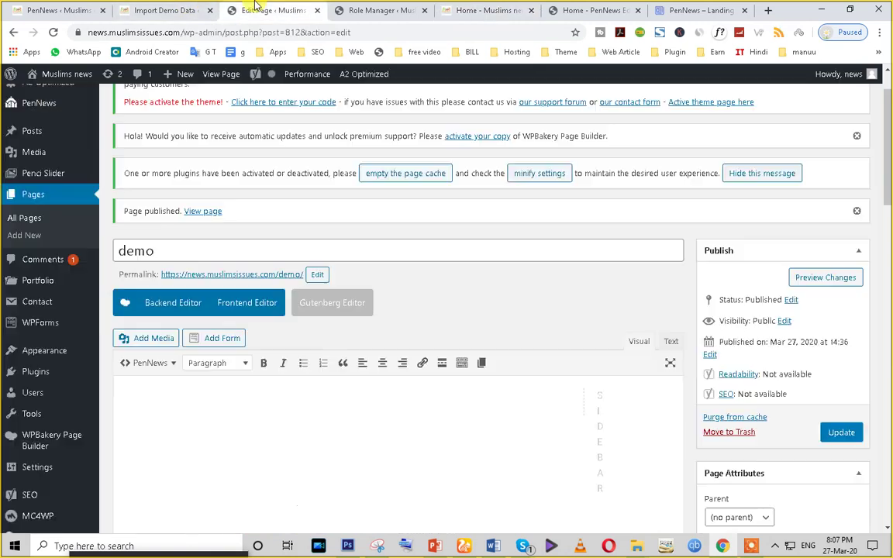
Step: Switch the demo page to the WPBakery Backend Editor and dismiss the Add Elements tip
{"action": "scroll", "coordinate": [233, 375], "scroll_direction": "down", "scroll_amount": 5}
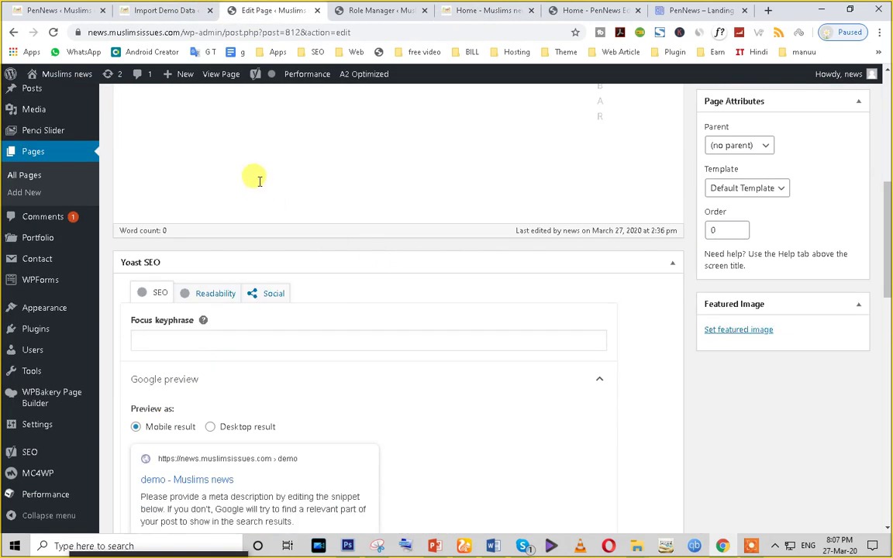
{"action": "scroll", "coordinate": [271, 235], "scroll_direction": "up", "scroll_amount": 3}
{"action": "scroll", "coordinate": [271, 235], "scroll_direction": "up", "scroll_amount": 2}
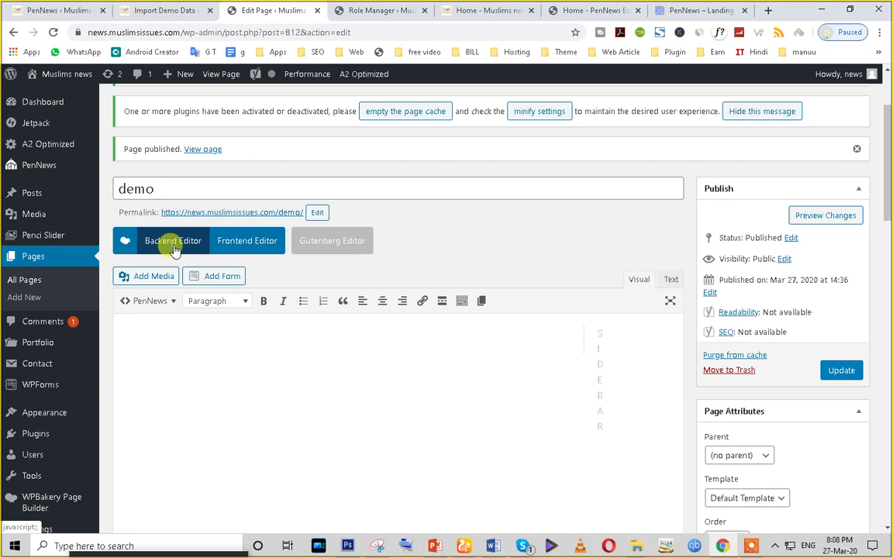
{"action": "left_click", "coordinate": [173, 245]}
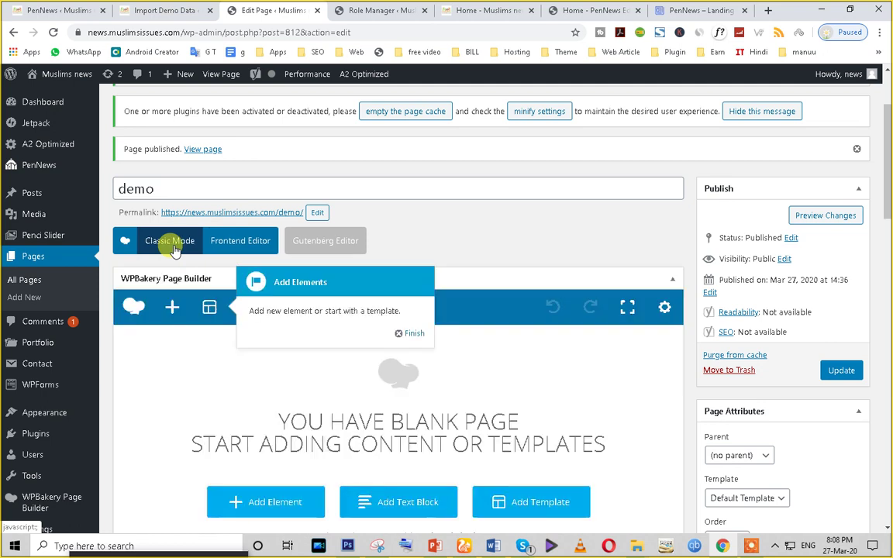
{"action": "left_click", "coordinate": [414, 334]}
Step: Start adding an element to the blank demo page and search the available elements for "slide"
{"action": "scroll", "coordinate": [425, 365], "scroll_direction": "down", "scroll_amount": 2}
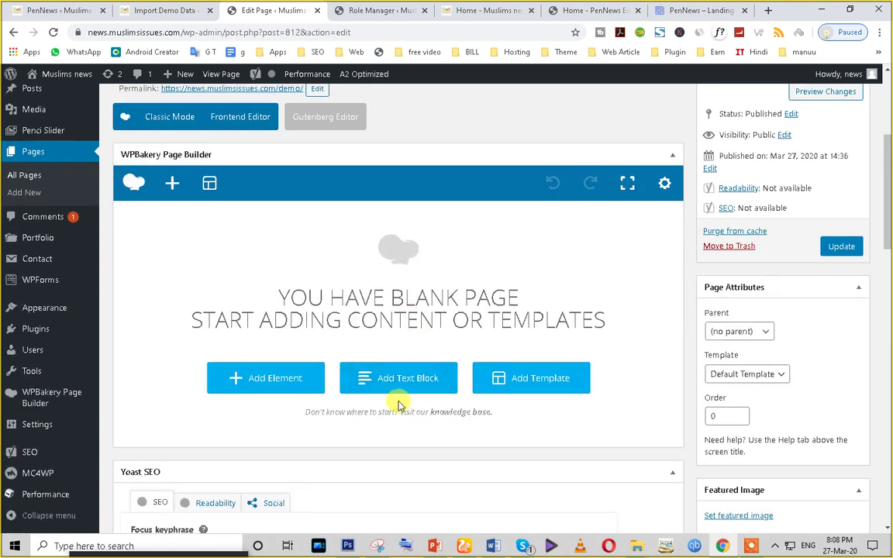
{"action": "left_click", "coordinate": [260, 390]}
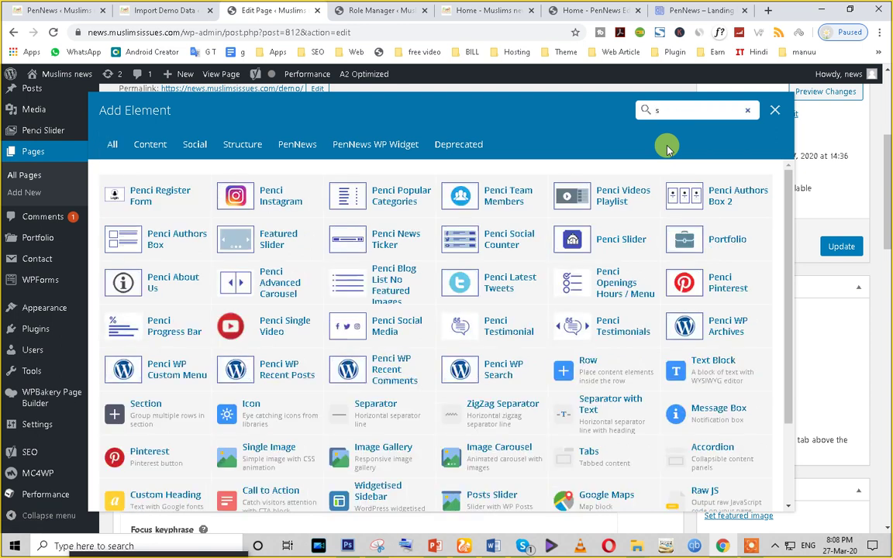
{"action": "type", "text": "ide"}
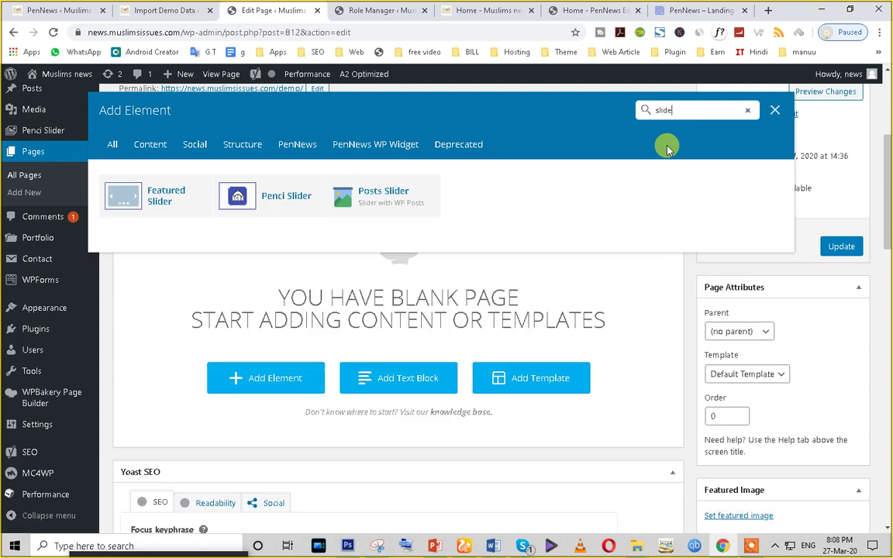
Step: Examine the slider layout at the start of the PenNews Education demo's homepage
{"action": "left_click", "coordinate": [582, 10]}
{"action": "scroll", "coordinate": [502, 295], "scroll_direction": "up", "scroll_amount": 10}
{"action": "scroll", "coordinate": [799, 307], "scroll_direction": "up", "scroll_amount": 15}
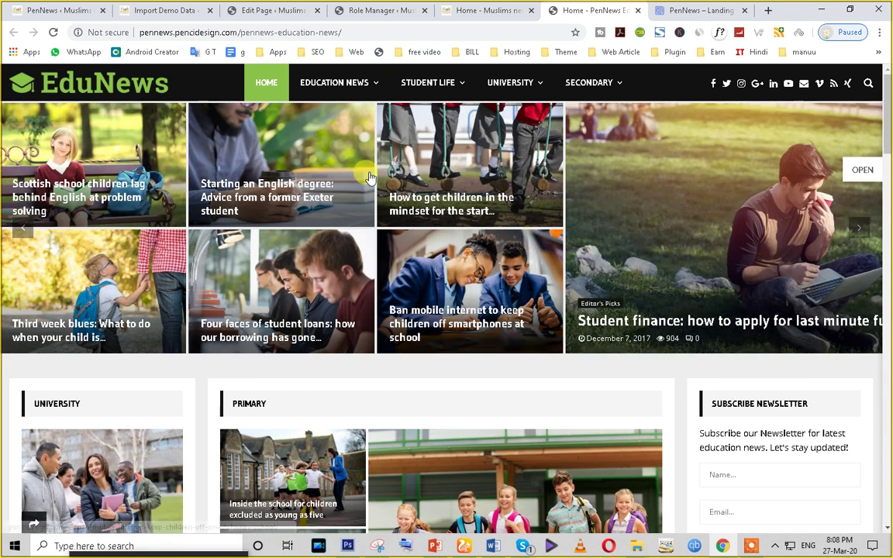
Step: Add a Featured Slider element to the demo page and bring up its General settings
{"action": "left_click", "coordinate": [233, 11]}
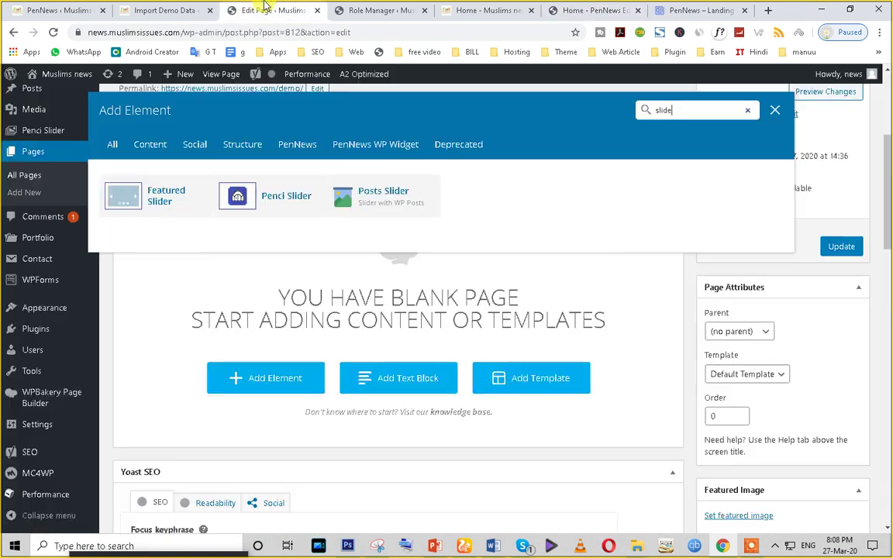
{"action": "left_click", "coordinate": [169, 201]}
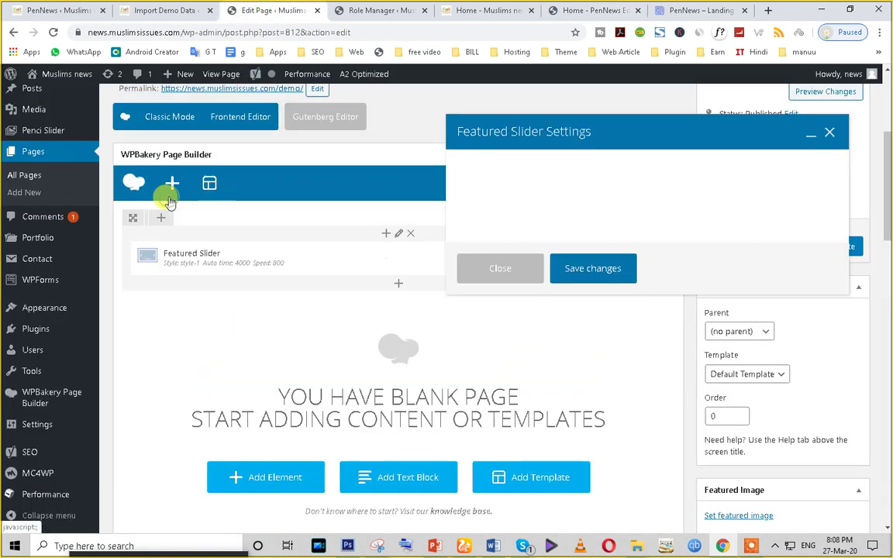
{"action": "left_click", "coordinate": [374, 257]}
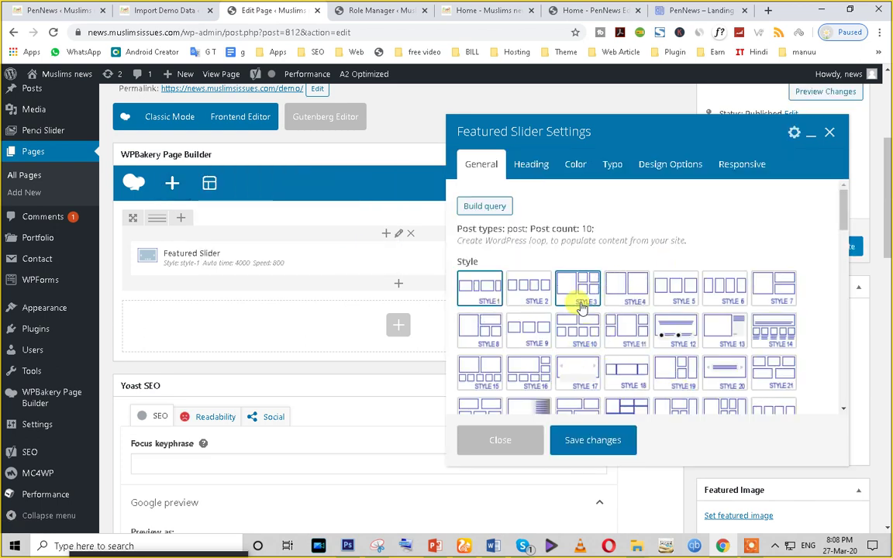
Step: Set the Featured Slider's style to Style 3 and save the element's settings
{"action": "scroll", "coordinate": [638, 345], "scroll_direction": "down", "scroll_amount": 3}
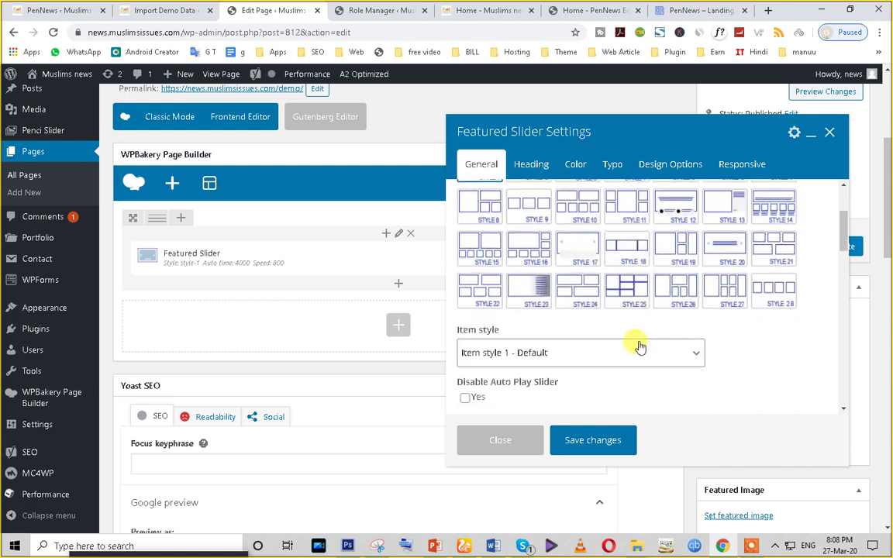
{"action": "left_click", "coordinate": [631, 301]}
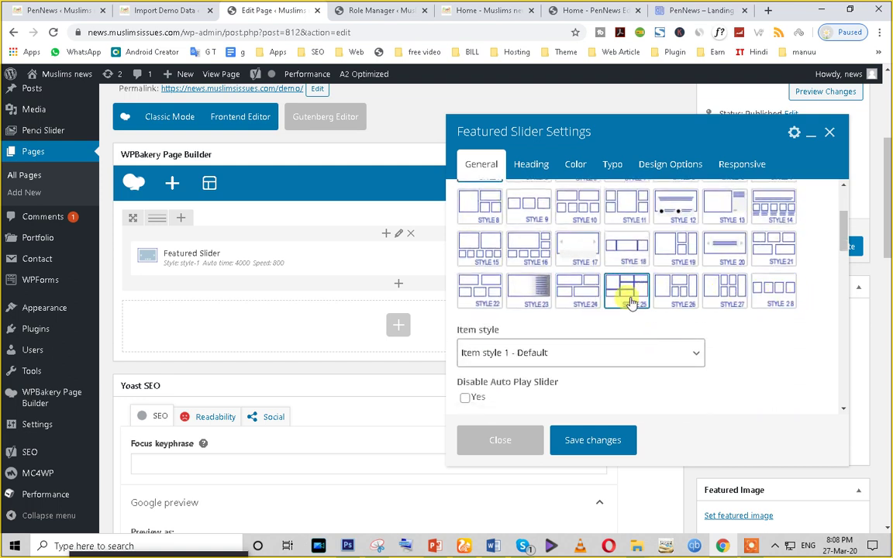
{"action": "scroll", "coordinate": [632, 302], "scroll_direction": "up", "scroll_amount": 2}
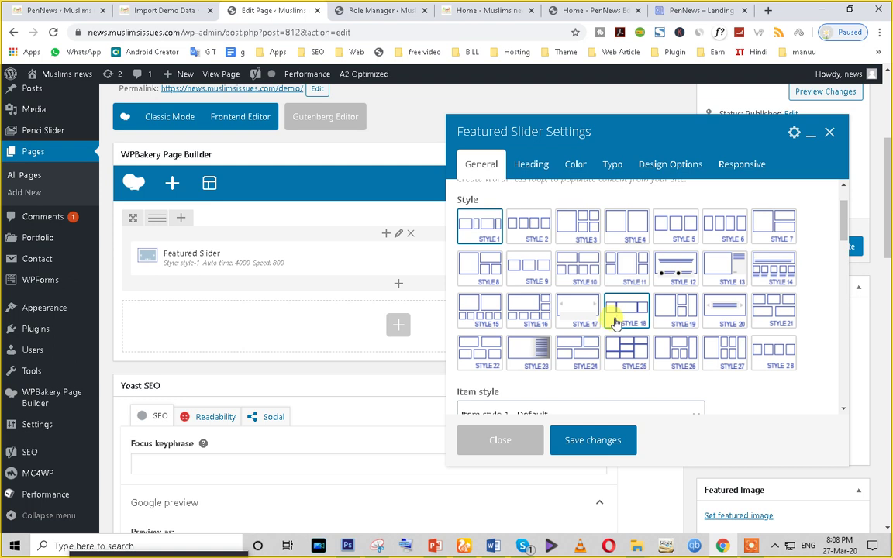
{"action": "scroll", "coordinate": [615, 324], "scroll_direction": "up", "scroll_amount": 2}
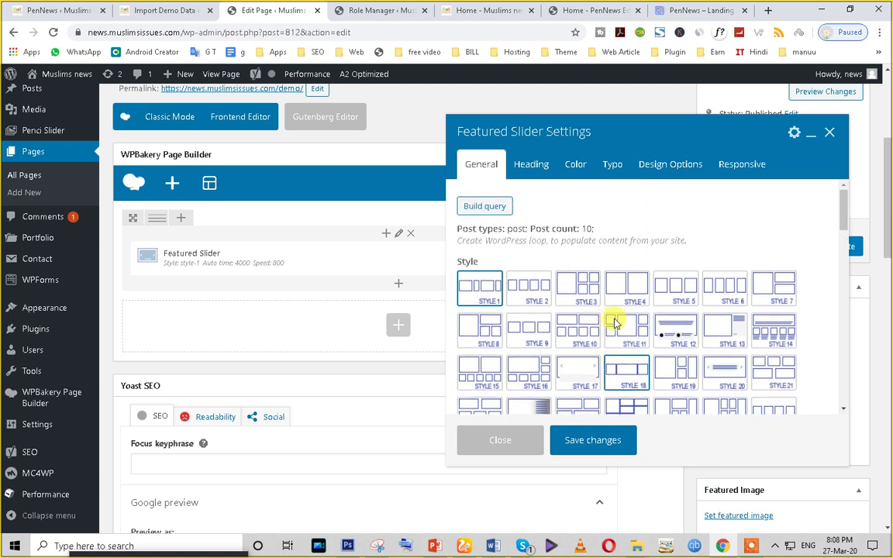
{"action": "left_click", "coordinate": [578, 295]}
{"action": "scroll", "coordinate": [578, 303], "scroll_direction": "down", "scroll_amount": 2}
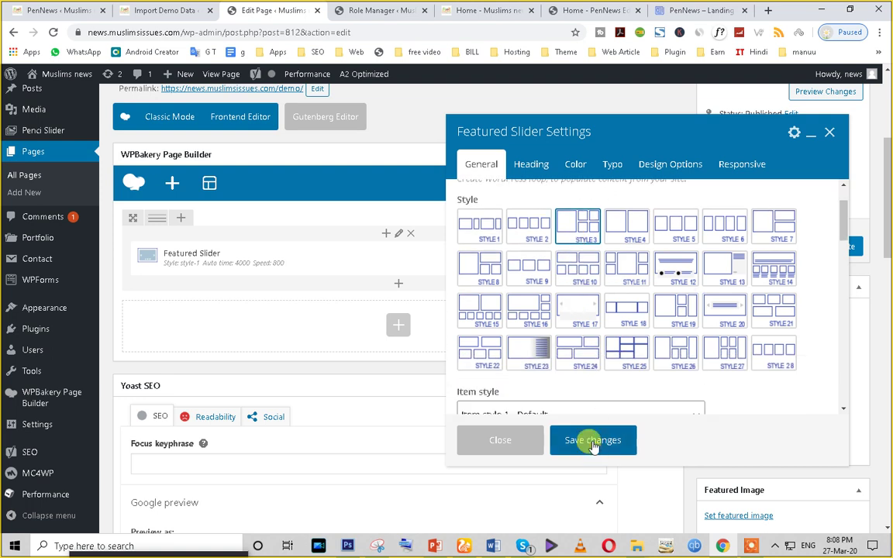
{"action": "scroll", "coordinate": [650, 277], "scroll_direction": "down", "scroll_amount": 5}
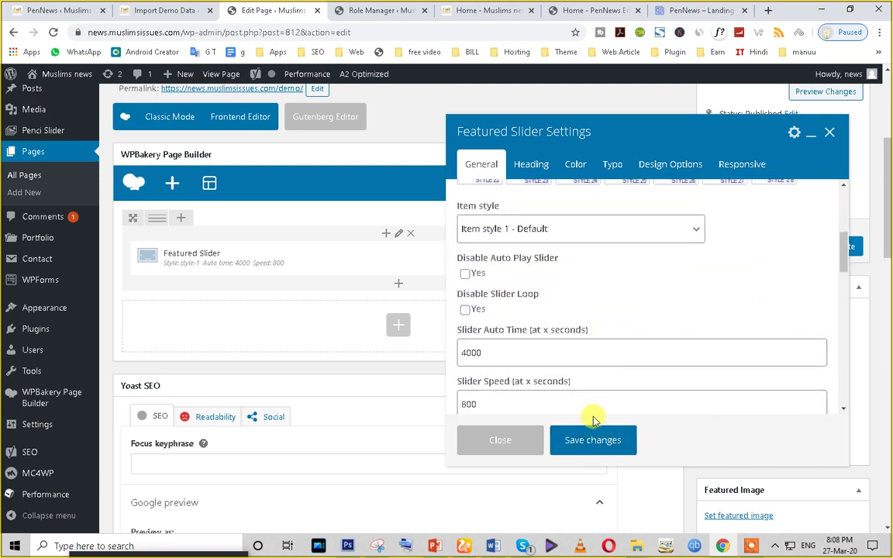
{"action": "left_click", "coordinate": [590, 446]}
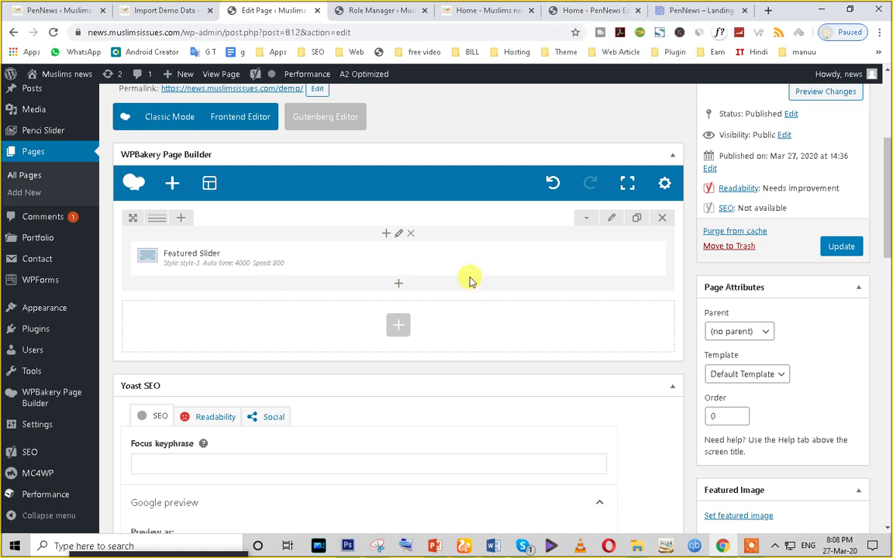
Step: Add a Row below the Featured Slider, dismiss the Control Elements tip, and split the row into 1/6 + 2/3 + 1/6 columns like the demo
{"action": "left_click", "coordinate": [583, 10]}
{"action": "scroll", "coordinate": [358, 367], "scroll_direction": "down", "scroll_amount": 2}
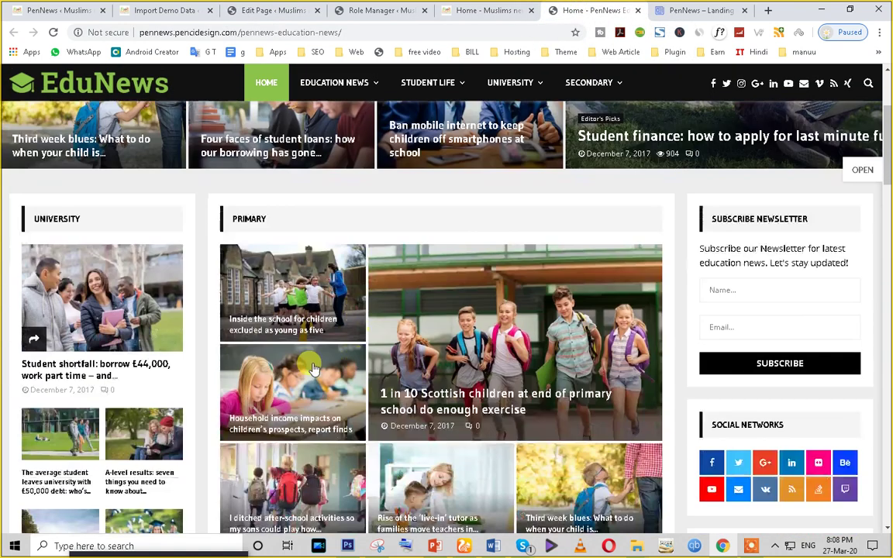
{"action": "left_click", "coordinate": [355, 11]}
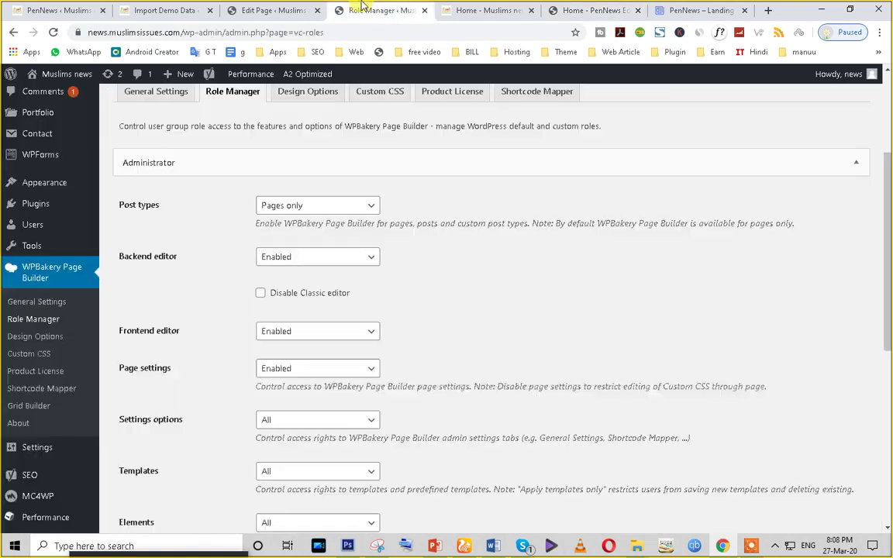
{"action": "left_click", "coordinate": [267, 10]}
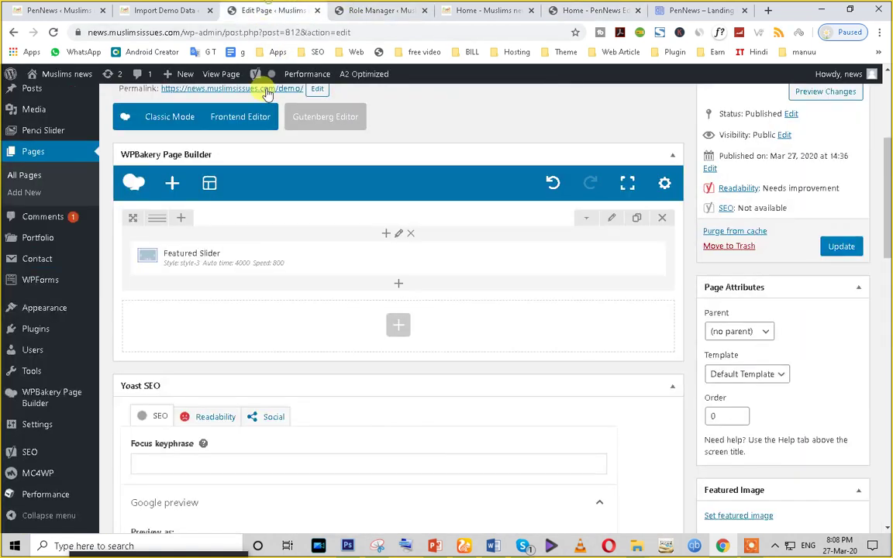
{"action": "left_click", "coordinate": [399, 331]}
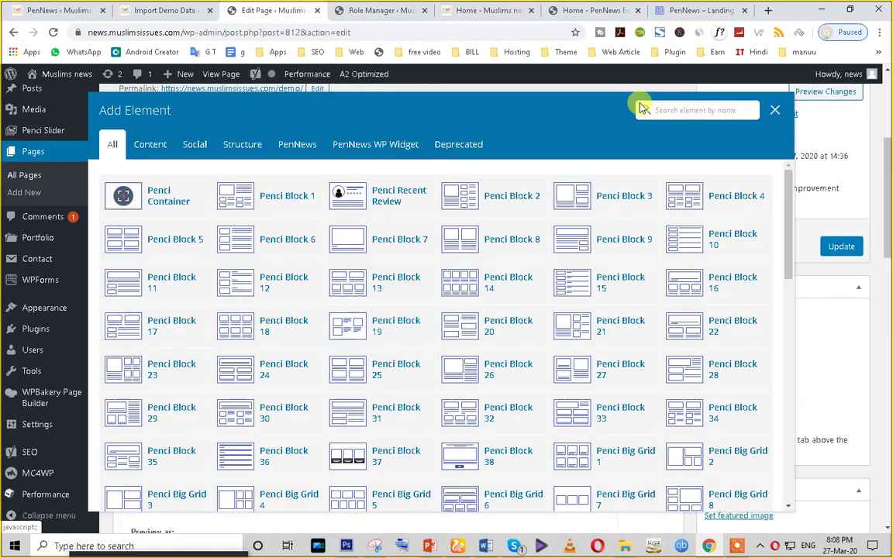
{"action": "type", "text": "row"}
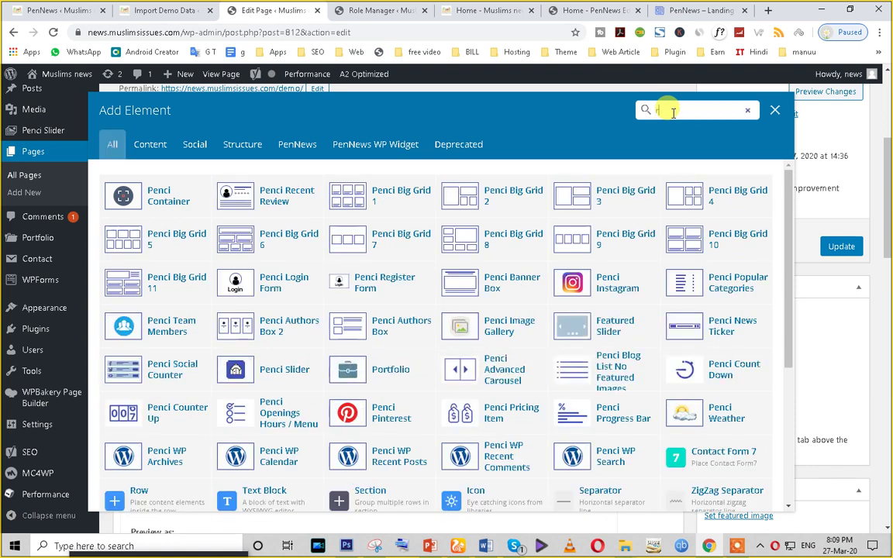
{"action": "left_click", "coordinate": [132, 198]}
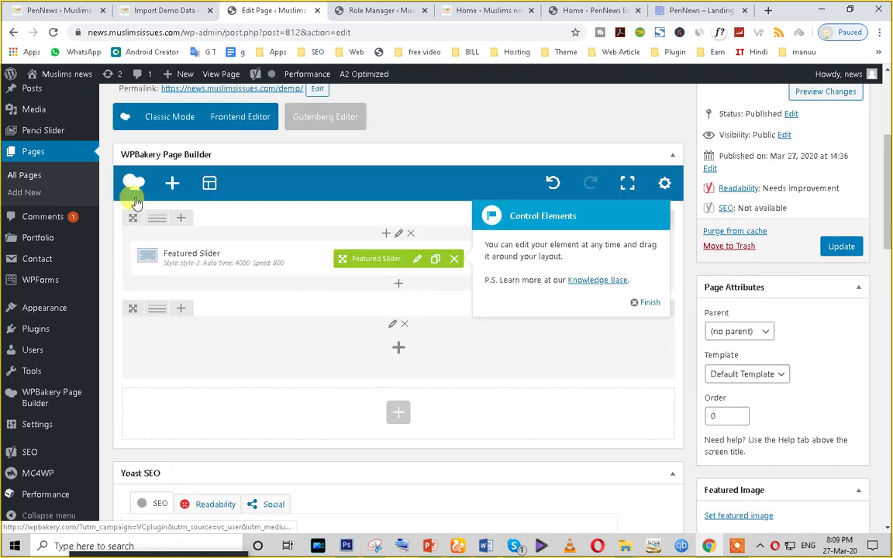
{"action": "left_click", "coordinate": [644, 302]}
{"action": "mouse_move", "coordinate": [157, 315]}
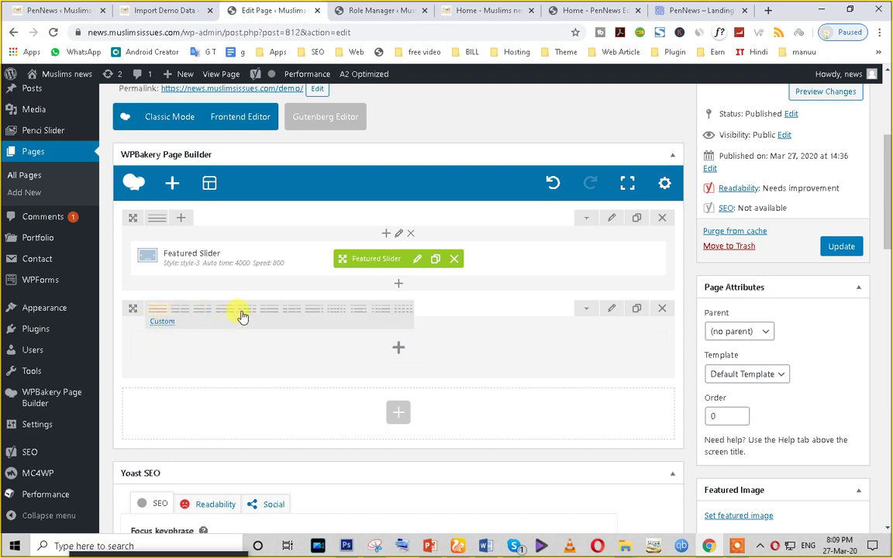
{"action": "left_click", "coordinate": [354, 318]}
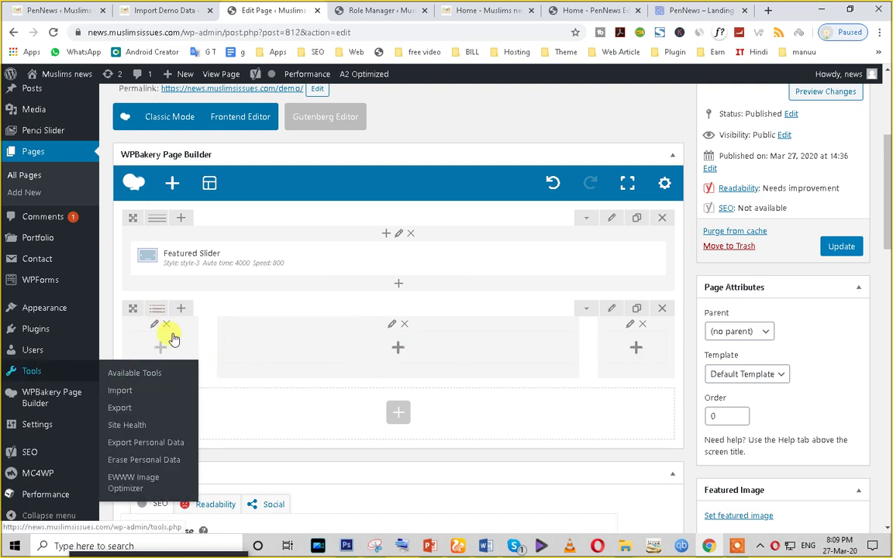
Step: Add a Widgetised Sidebar element to the new row's first column, set to display Sidebar Left, and save it
{"action": "left_click", "coordinate": [593, 10]}
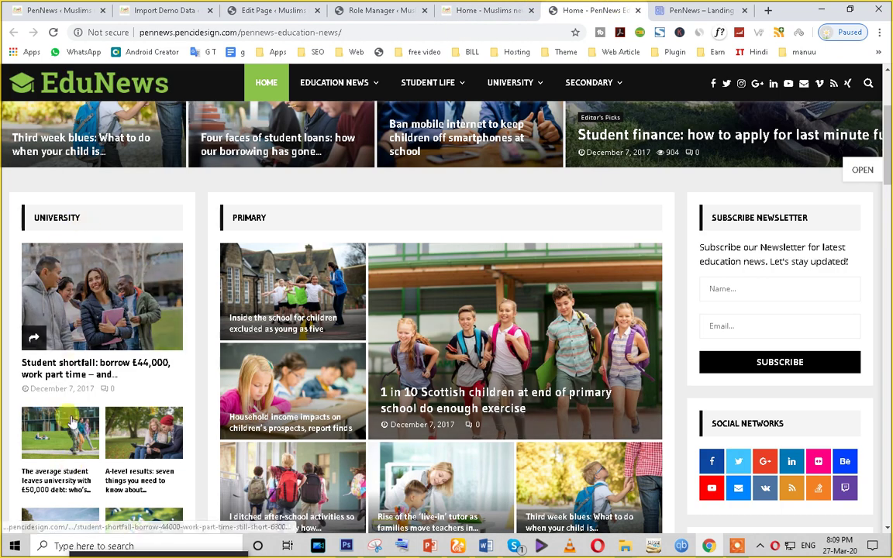
{"action": "left_click", "coordinate": [272, 10]}
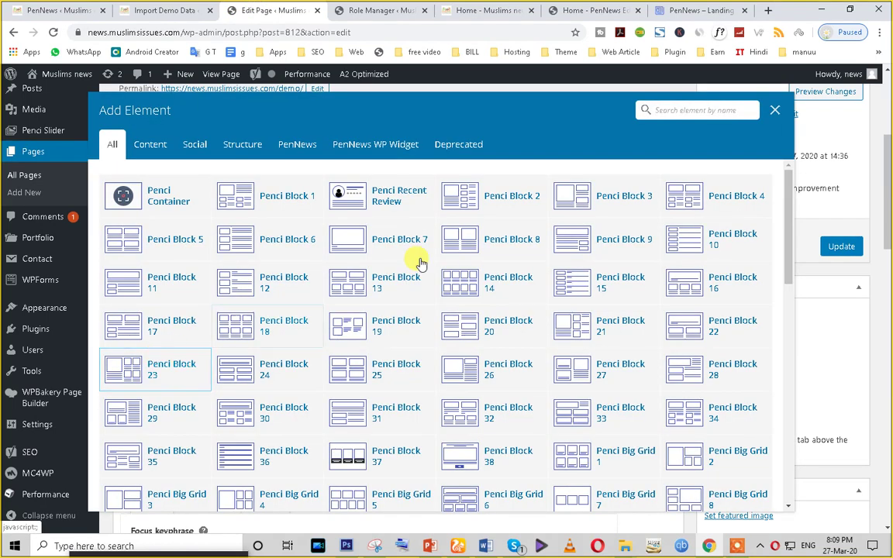
{"action": "left_click", "coordinate": [664, 111]}
{"action": "type", "text": "we"}
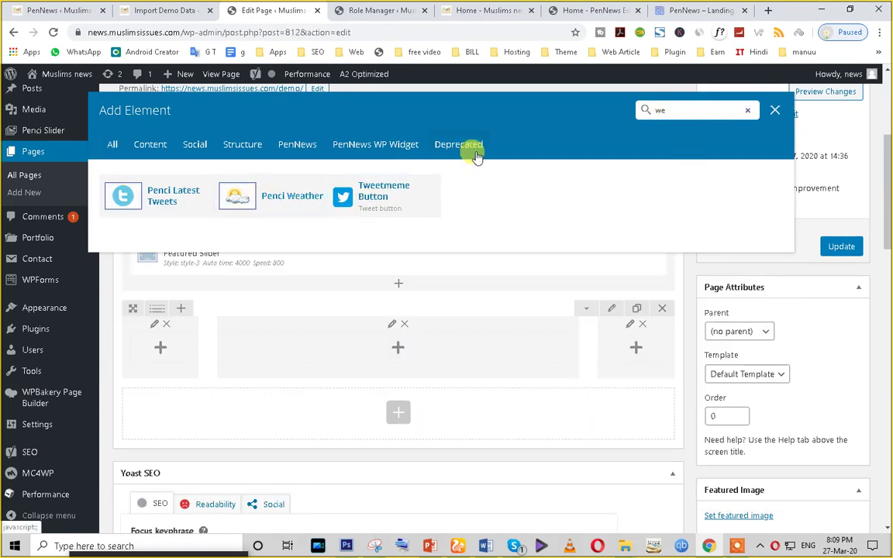
{"action": "key", "text": "BackSpace"}
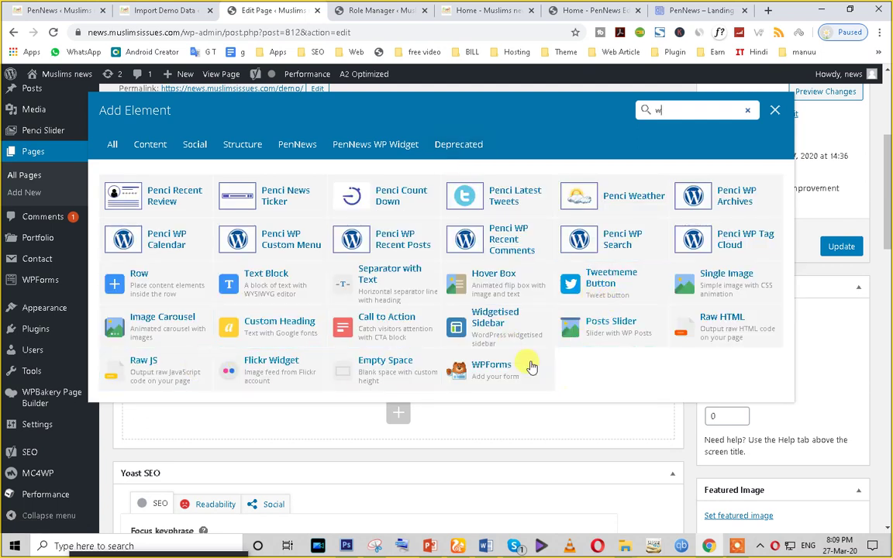
{"action": "left_click", "coordinate": [493, 329]}
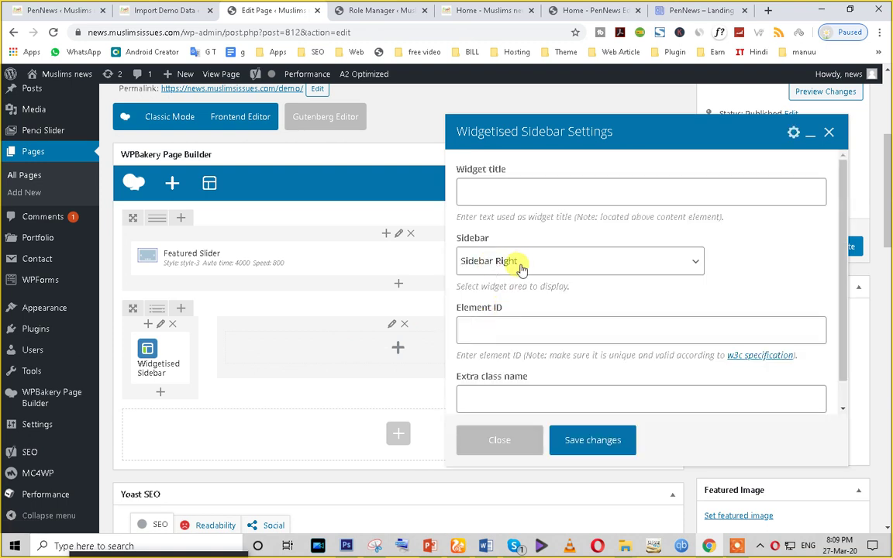
{"action": "left_click", "coordinate": [521, 264]}
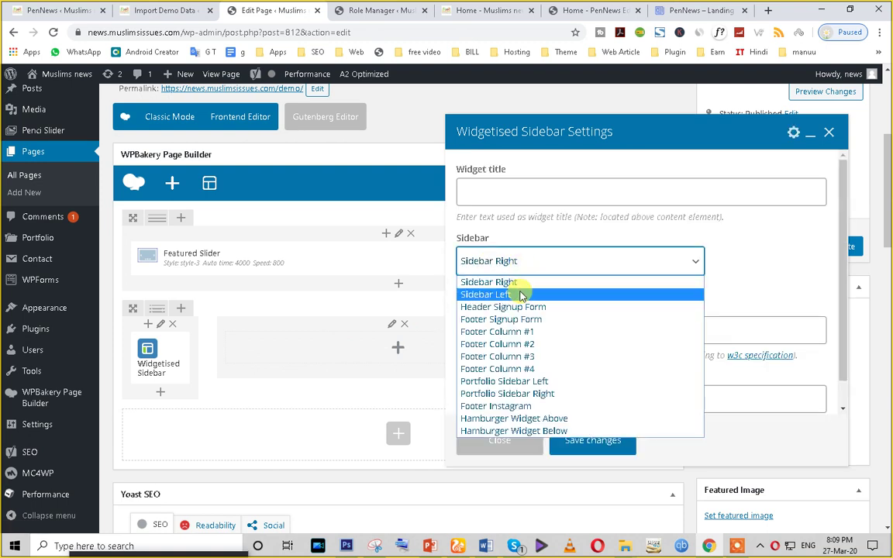
{"action": "left_click", "coordinate": [522, 295]}
{"action": "left_click", "coordinate": [585, 439]}
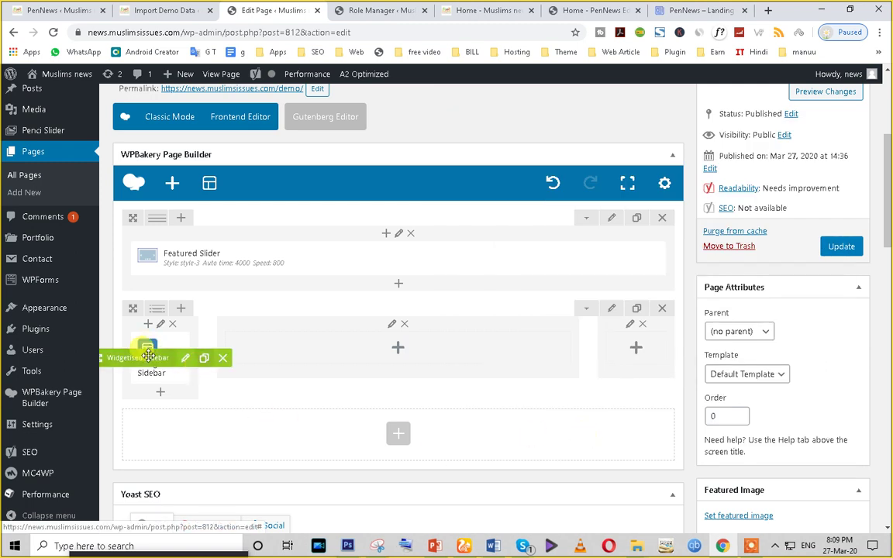
Step: Duplicate the Widgetised Sidebar, move the copy into the row's third column, and set it to display Sidebar Right
{"action": "left_click", "coordinate": [204, 357]}
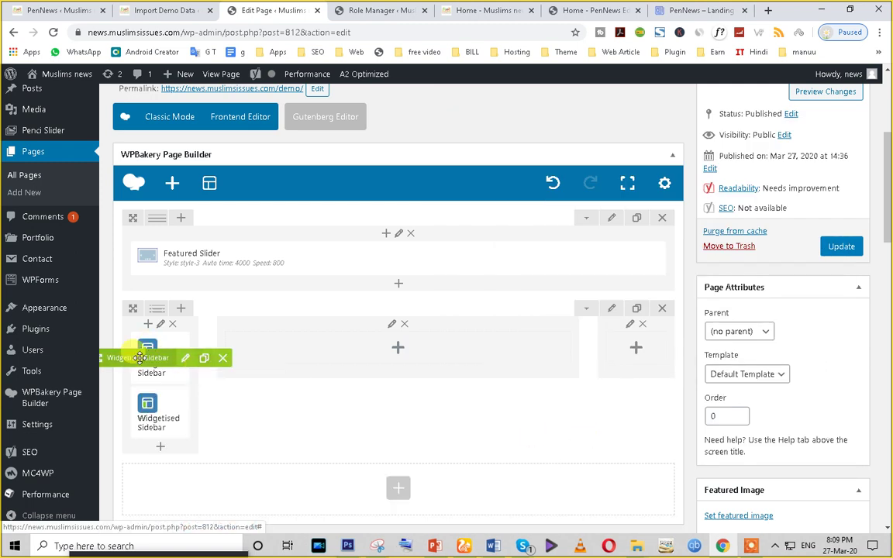
{"action": "left_click_drag", "start_coordinate": [126, 357], "coordinate": [598, 360]}
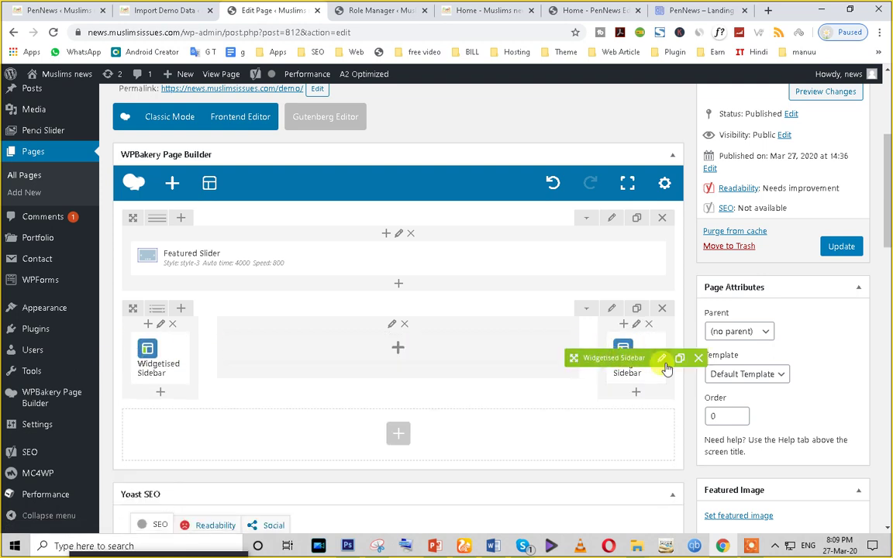
{"action": "left_click", "coordinate": [663, 363]}
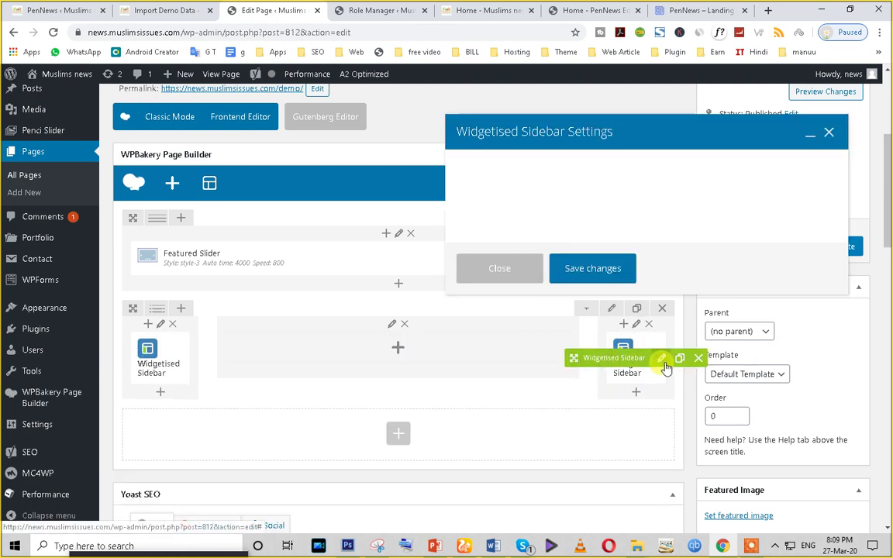
{"action": "left_click", "coordinate": [524, 260]}
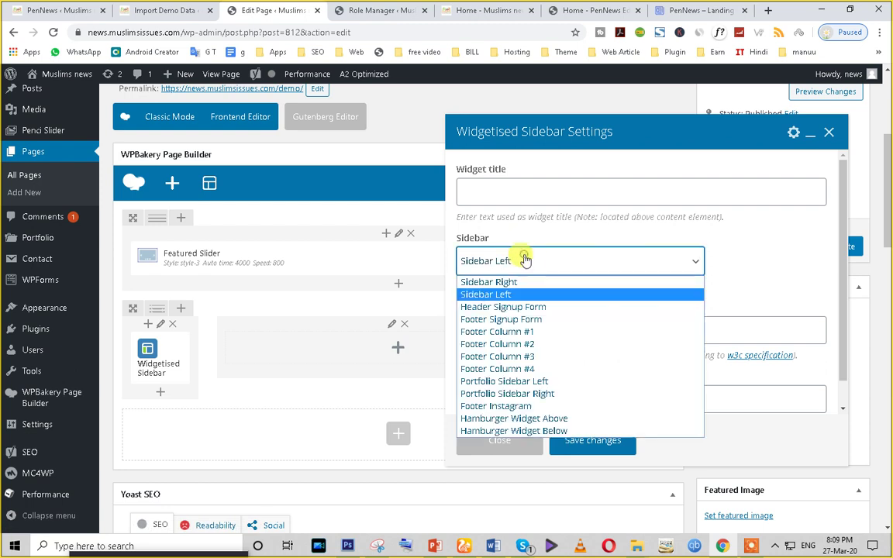
{"action": "left_click", "coordinate": [525, 282]}
{"action": "left_click", "coordinate": [591, 441]}
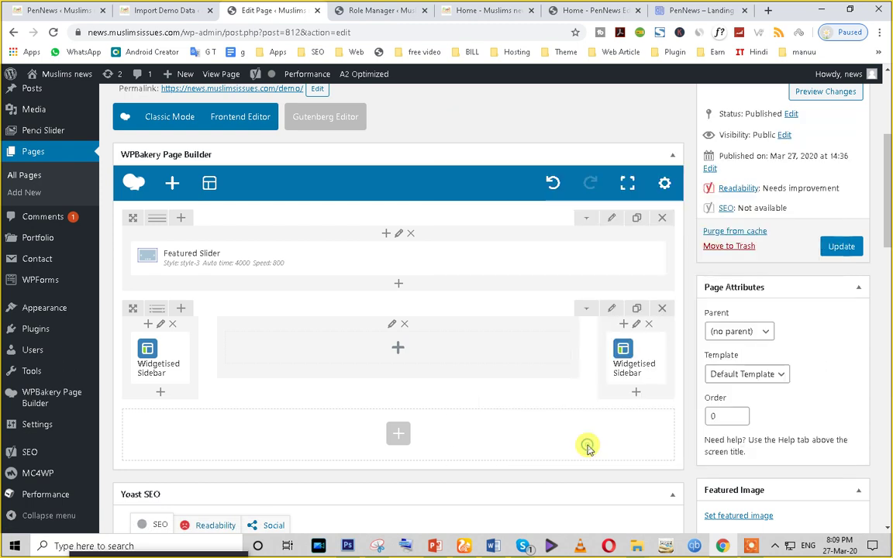
Step: Check the middle-column blocks on the PenNews Education demo and add a Penci Block 18 element to the row's middle column
{"action": "left_click", "coordinate": [597, 10]}
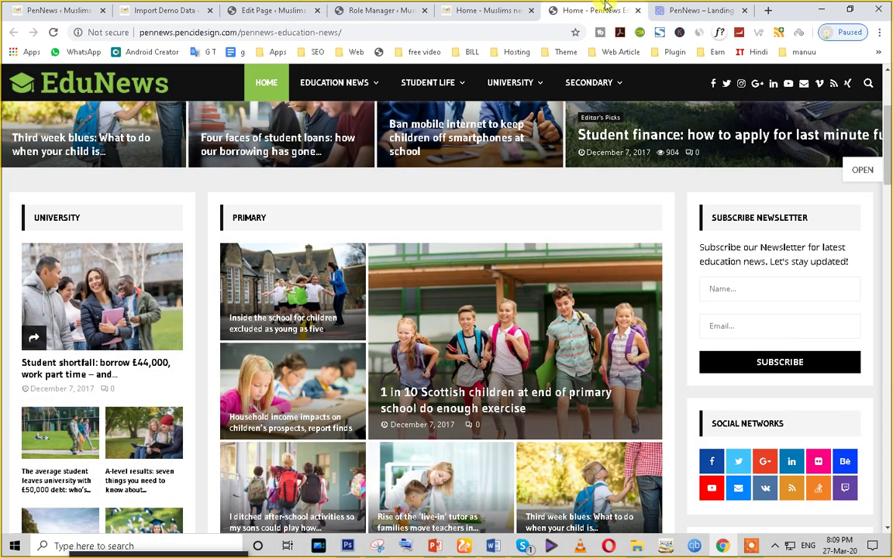
{"action": "scroll", "coordinate": [258, 294], "scroll_direction": "down", "scroll_amount": 2}
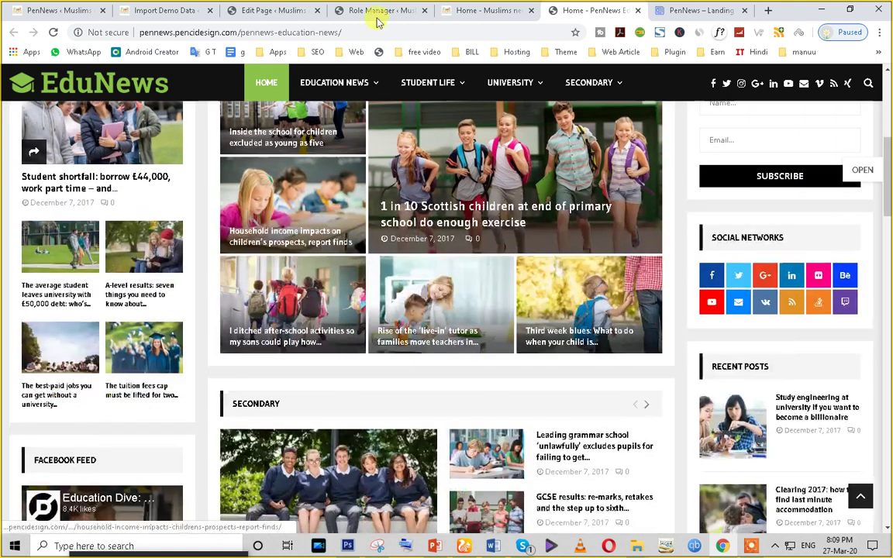
{"action": "left_click", "coordinate": [447, 9]}
{"action": "left_click", "coordinate": [163, 8]}
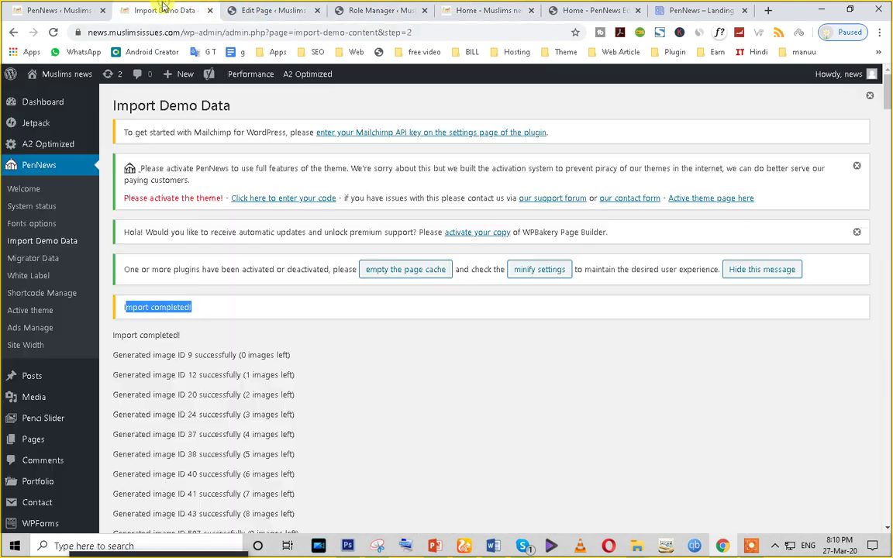
{"action": "left_click", "coordinate": [224, 12]}
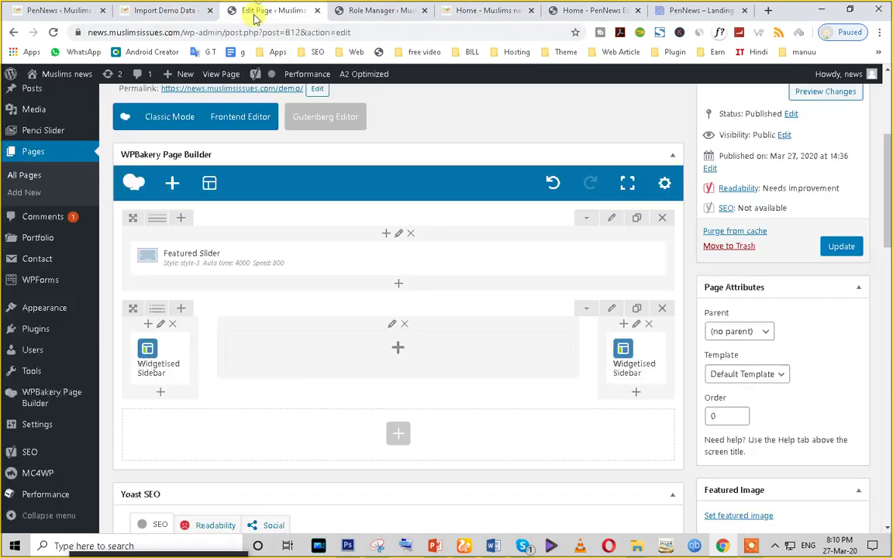
{"action": "left_click", "coordinate": [396, 353]}
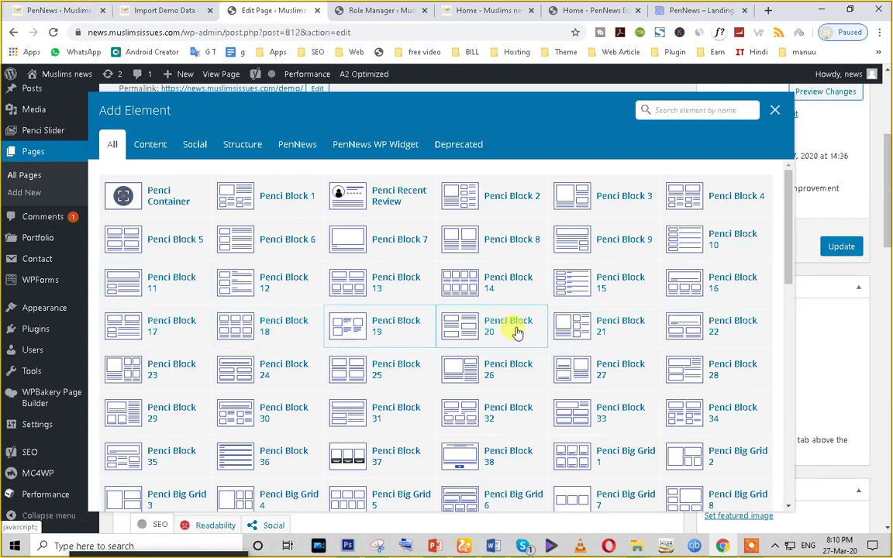
{"action": "scroll", "coordinate": [263, 355], "scroll_direction": "down", "scroll_amount": 3}
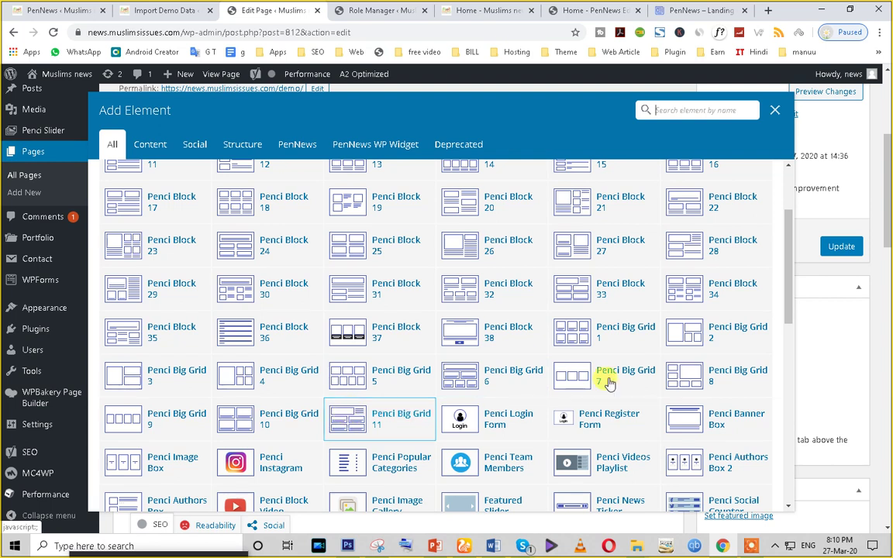
{"action": "scroll", "coordinate": [393, 318], "scroll_direction": "up", "scroll_amount": 1}
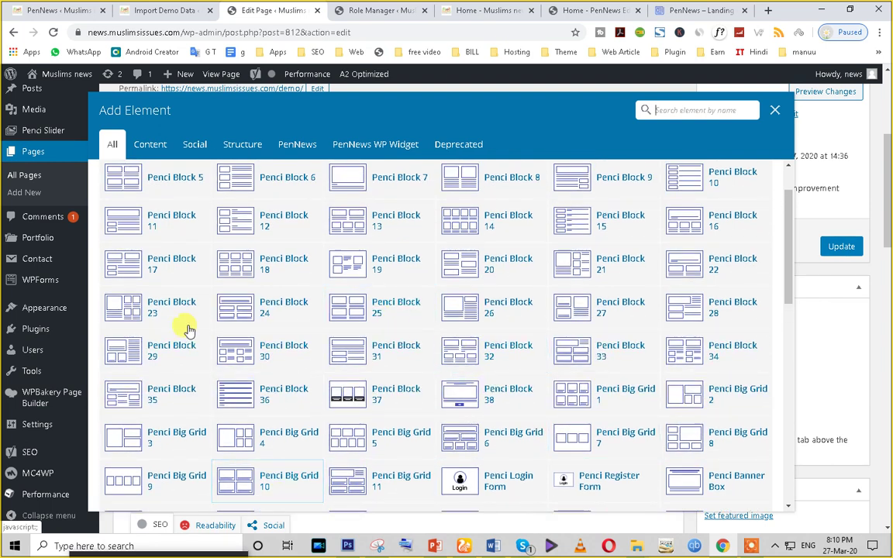
{"action": "scroll", "coordinate": [210, 357], "scroll_direction": "down", "scroll_amount": 1}
{"action": "scroll", "coordinate": [243, 407], "scroll_direction": "up", "scroll_amount": 3}
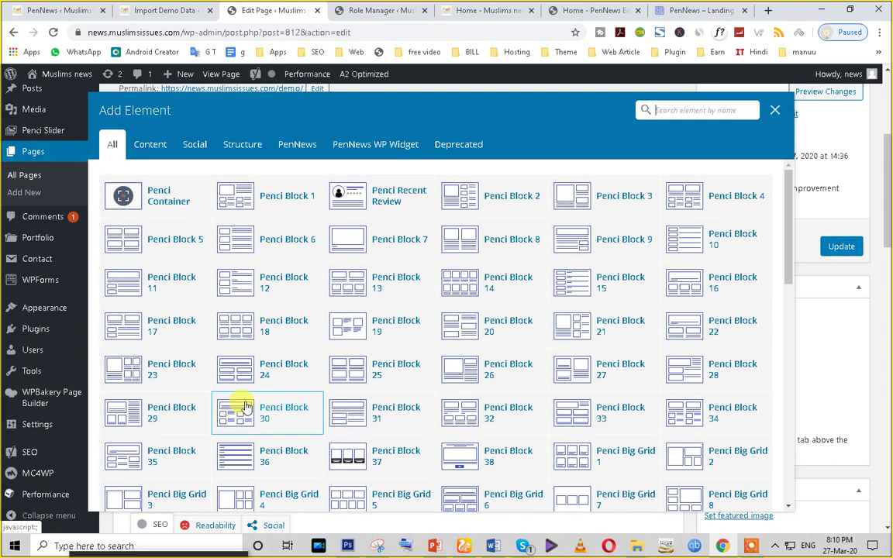
{"action": "left_click", "coordinate": [245, 330]}
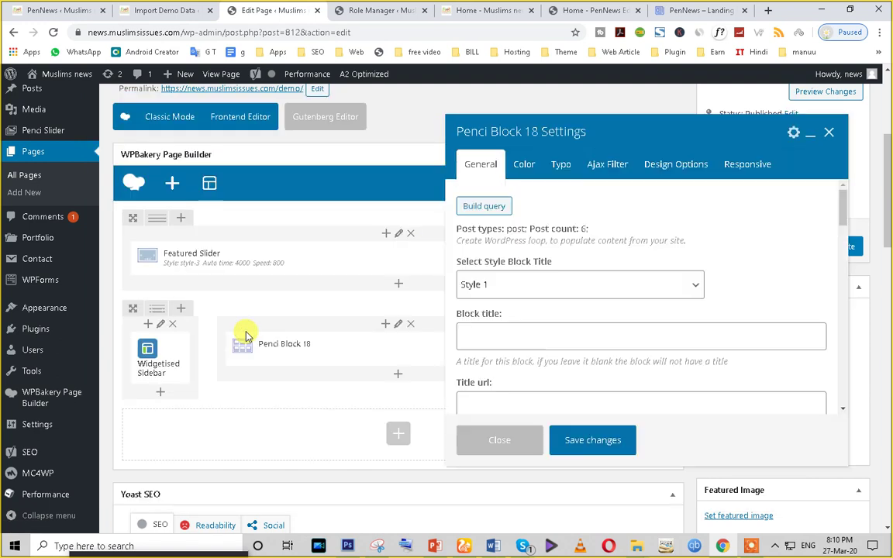
Step: Give Penci Block 18 the block title News and save the element's settings
{"action": "scroll", "coordinate": [508, 335], "scroll_direction": "down", "scroll_amount": 1}
{"action": "left_click", "coordinate": [493, 274]}
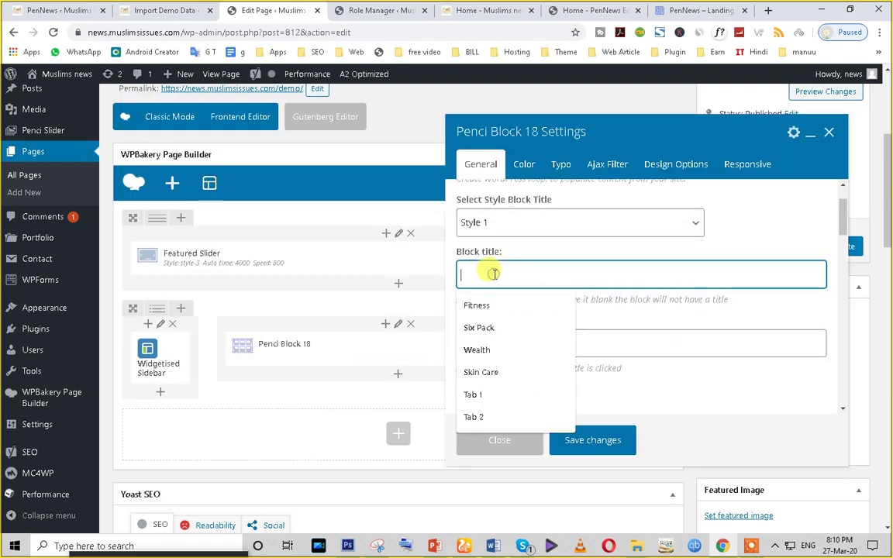
{"action": "type", "text": "News"}
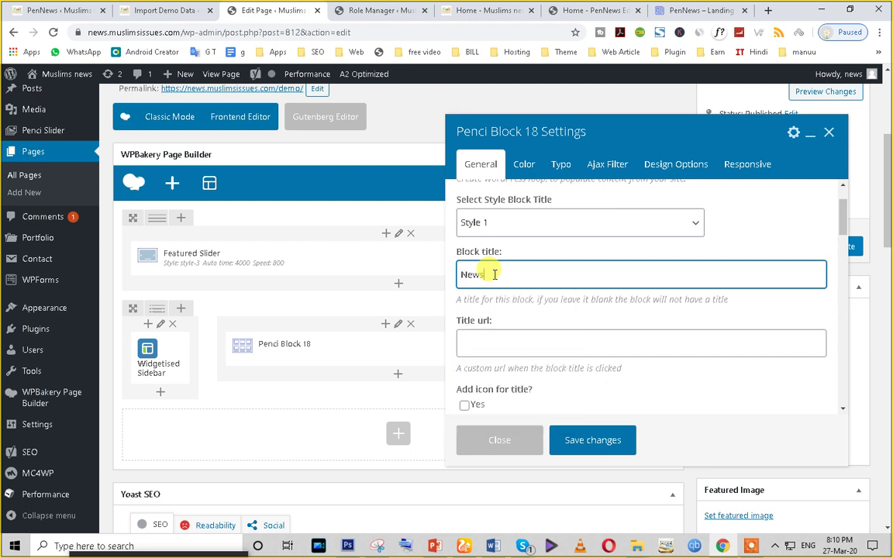
{"action": "scroll", "coordinate": [509, 335], "scroll_direction": "down", "scroll_amount": 3}
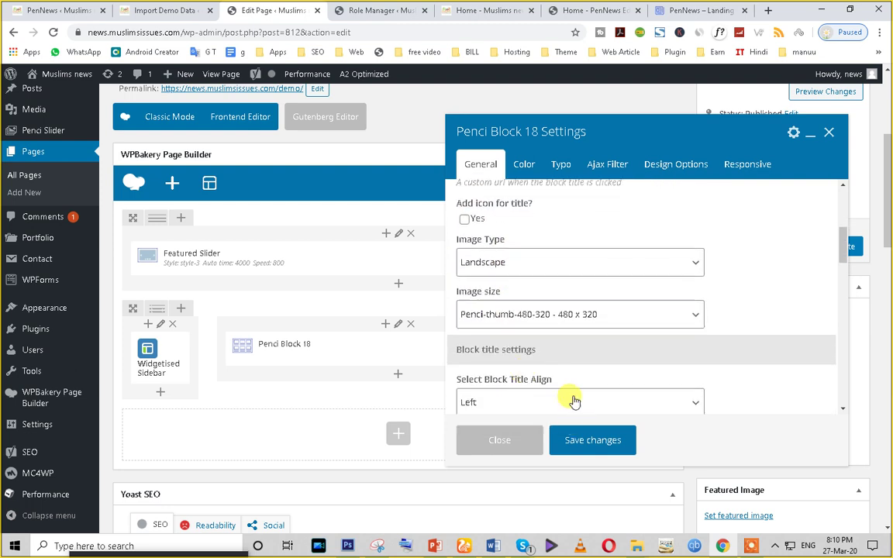
{"action": "left_click", "coordinate": [588, 445]}
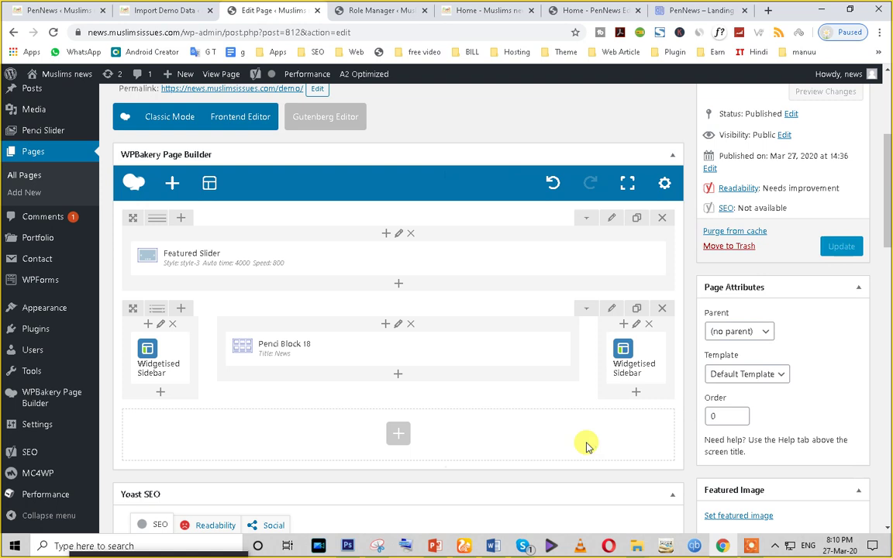
Step: Try filtering Penci Block 18's post query by the Education News category, and close its settings without saving
{"action": "mouse_move", "coordinate": [355, 349]}
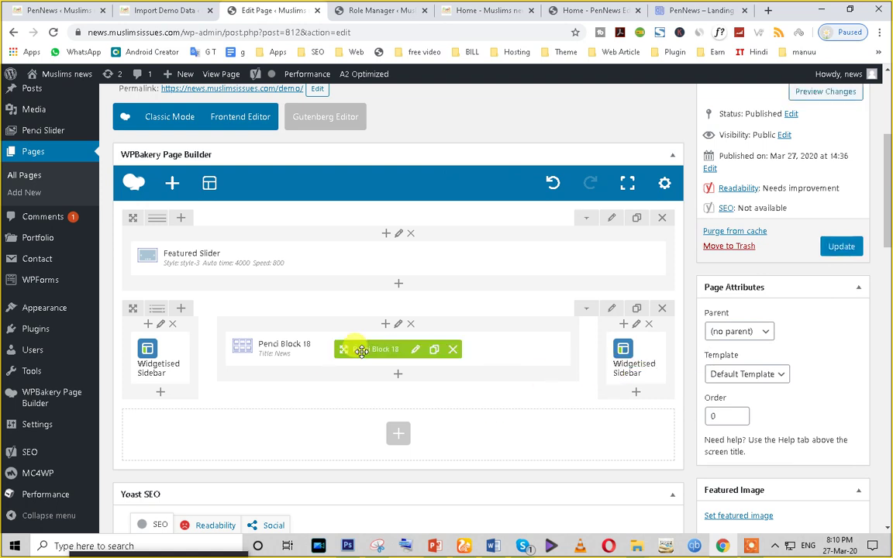
{"action": "left_click", "coordinate": [410, 350]}
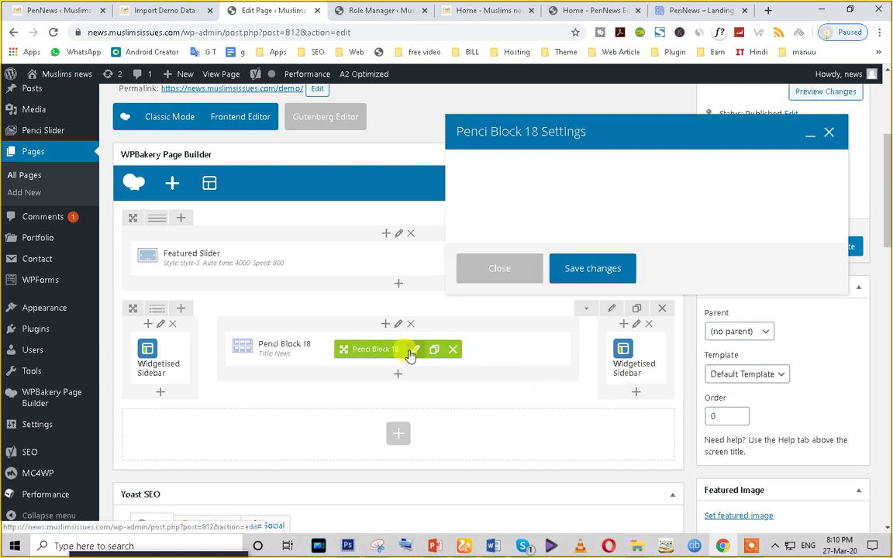
{"action": "scroll", "coordinate": [562, 343], "scroll_direction": "down", "scroll_amount": 3}
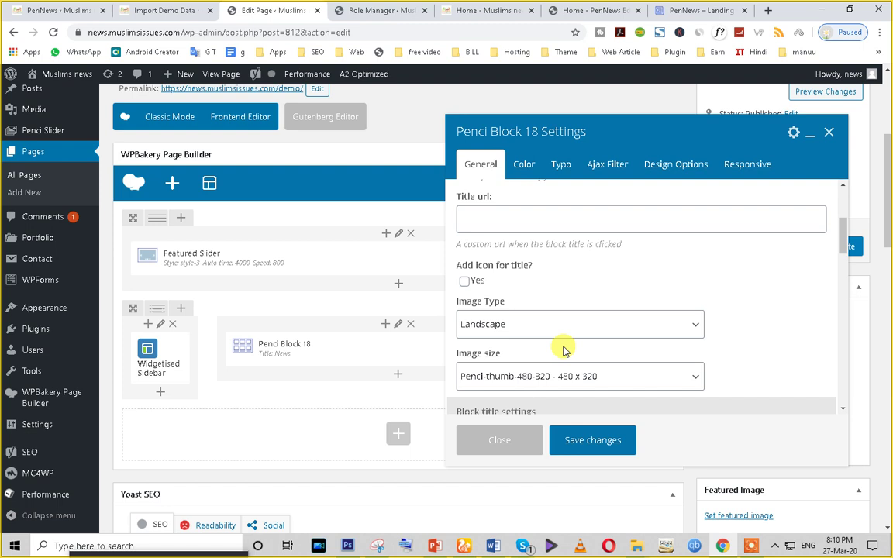
{"action": "scroll", "coordinate": [564, 351], "scroll_direction": "down", "scroll_amount": 1}
{"action": "scroll", "coordinate": [565, 349], "scroll_direction": "up", "scroll_amount": 5}
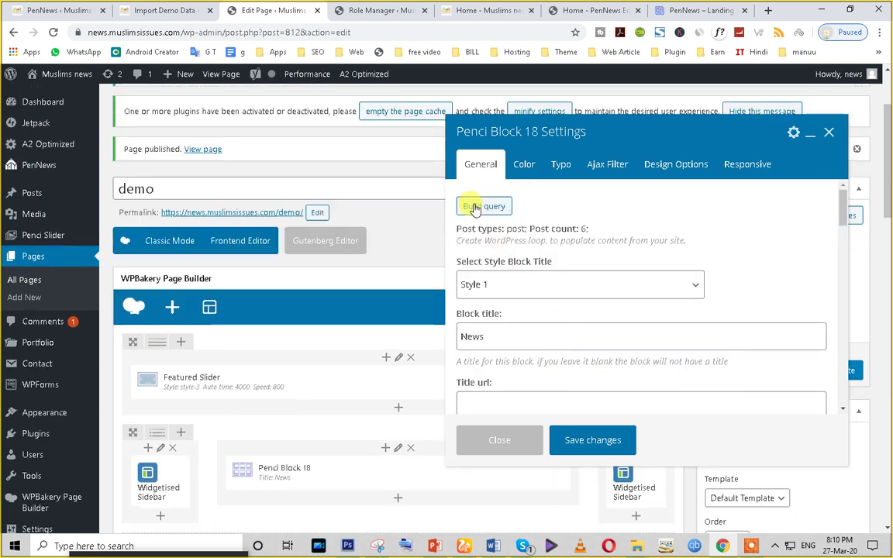
{"action": "left_click", "coordinate": [474, 207]}
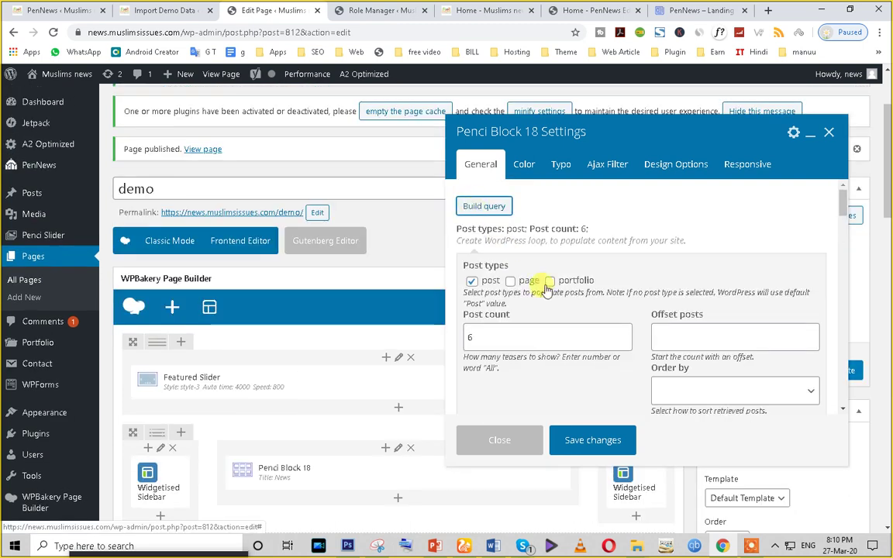
{"action": "scroll", "coordinate": [523, 275], "scroll_direction": "down", "scroll_amount": 2}
{"action": "scroll", "coordinate": [519, 283], "scroll_direction": "up", "scroll_amount": 1}
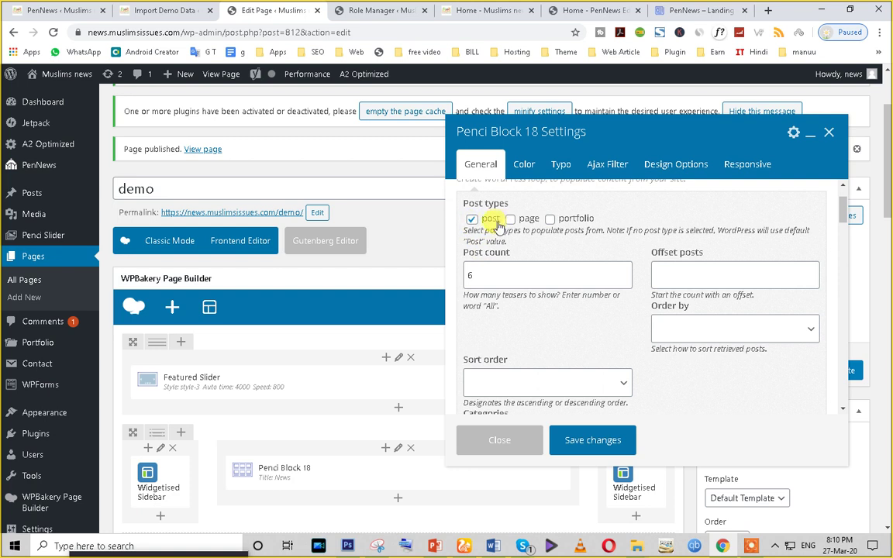
{"action": "scroll", "coordinate": [524, 331], "scroll_direction": "down", "scroll_amount": 1}
{"action": "scroll", "coordinate": [581, 341], "scroll_direction": "down", "scroll_amount": 2}
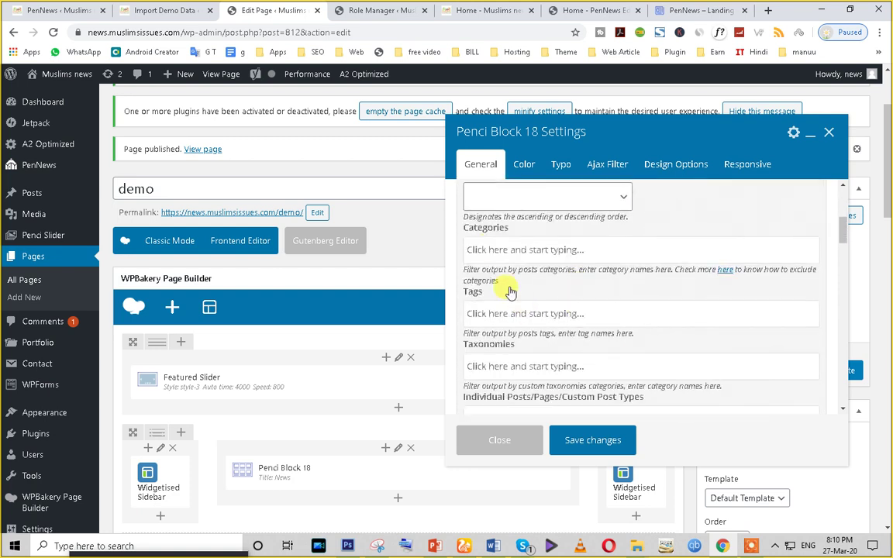
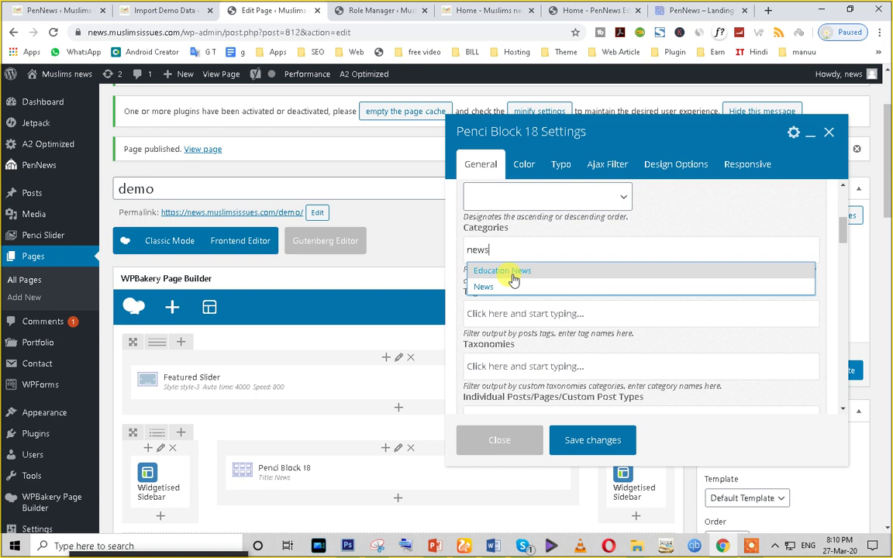
{"action": "left_click", "coordinate": [512, 273]}
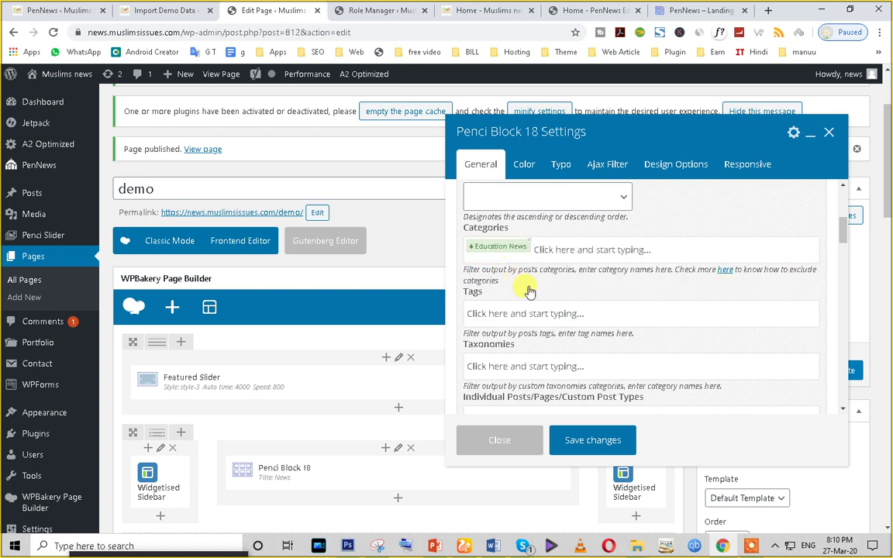
{"action": "left_click", "coordinate": [507, 446]}
{"action": "scroll", "coordinate": [622, 374], "scroll_direction": "down", "scroll_amount": 2}
{"action": "left_click", "coordinate": [836, 258]}
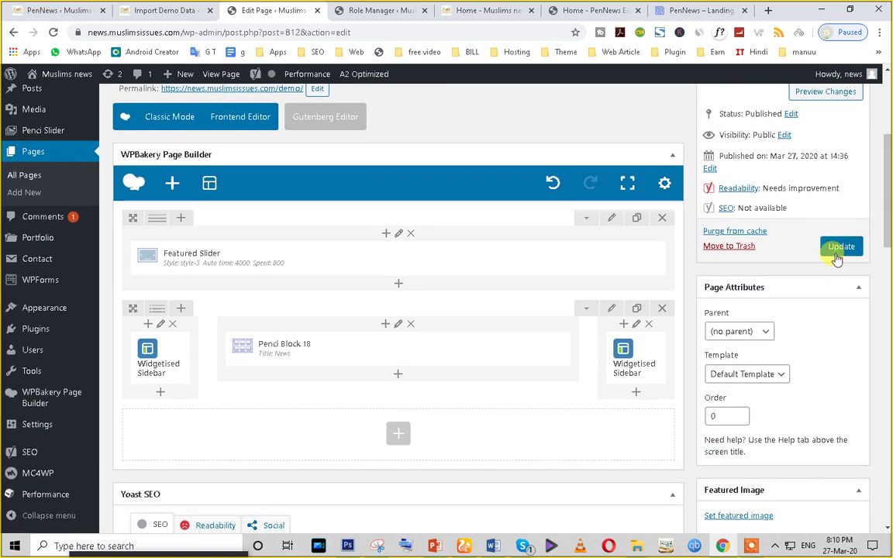
Step: Add a Penci Block 2 element below Penci Block 18 in the middle column and enter "eductaion" as its block title
{"action": "mouse_move", "coordinate": [399, 349]}
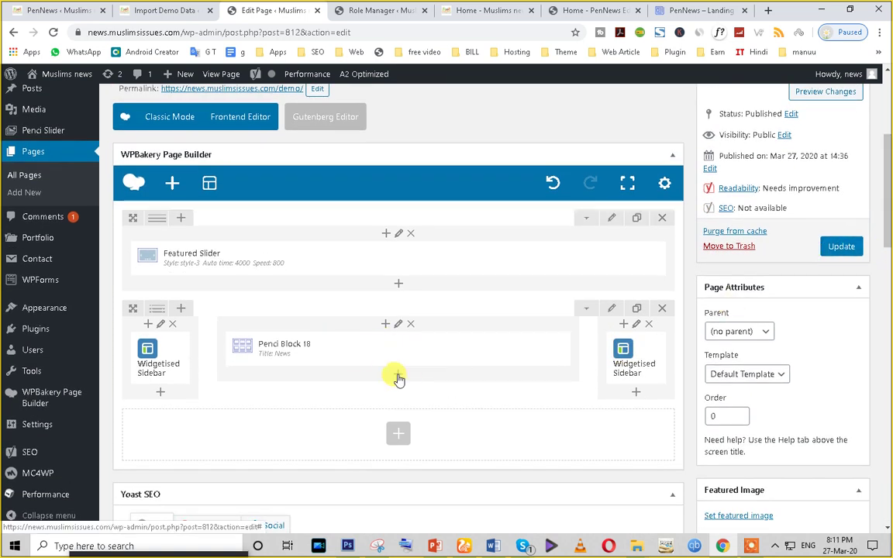
{"action": "left_click", "coordinate": [396, 377]}
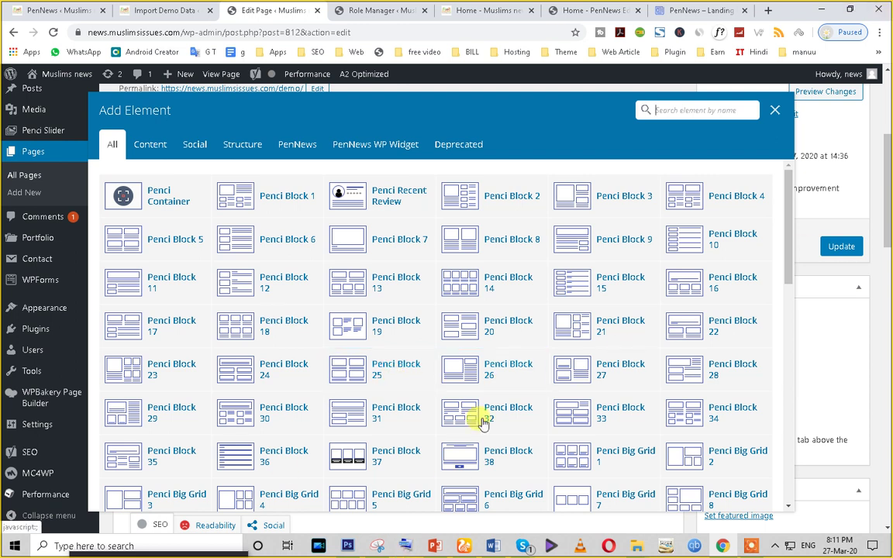
{"action": "left_click", "coordinate": [500, 195]}
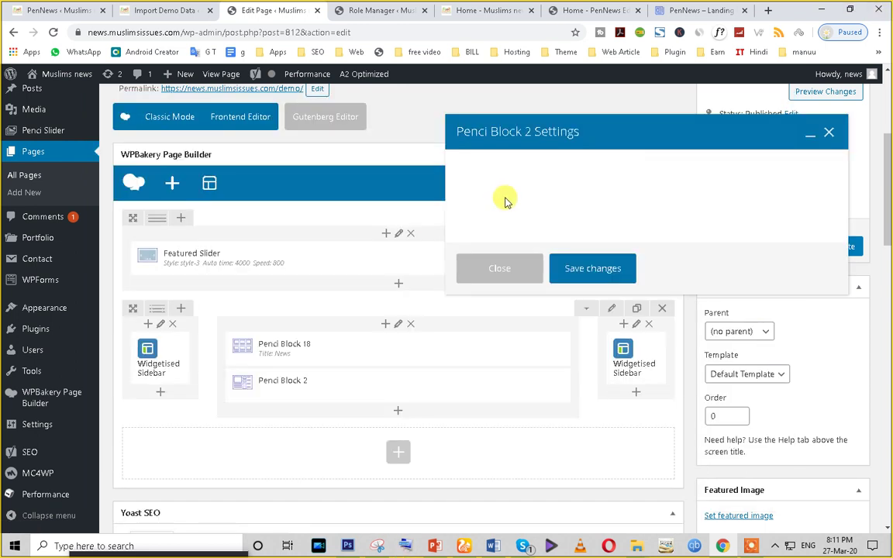
{"action": "left_click", "coordinate": [496, 341]}
{"action": "type", "text": "educat"}
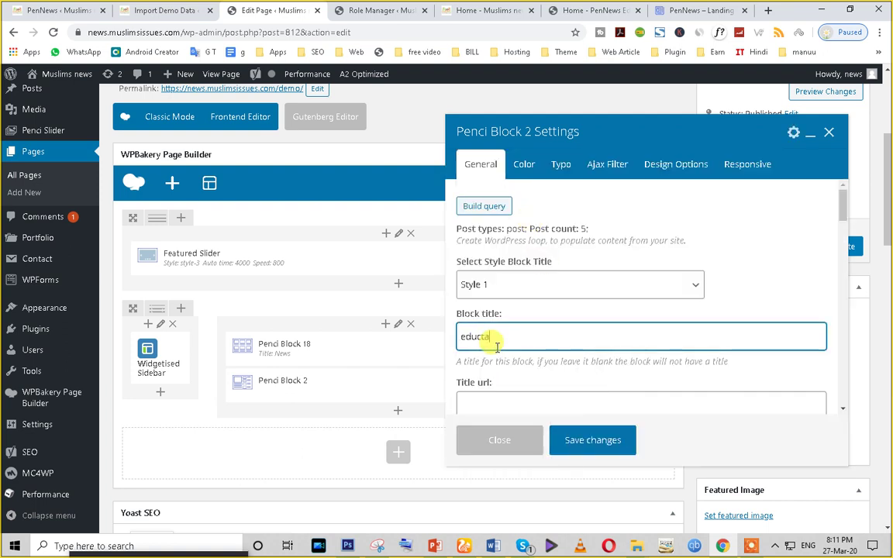
{"action": "scroll", "coordinate": [592, 319], "scroll_direction": "down", "scroll_amount": 2}
{"action": "scroll", "coordinate": [578, 325], "scroll_direction": "up", "scroll_amount": 5}
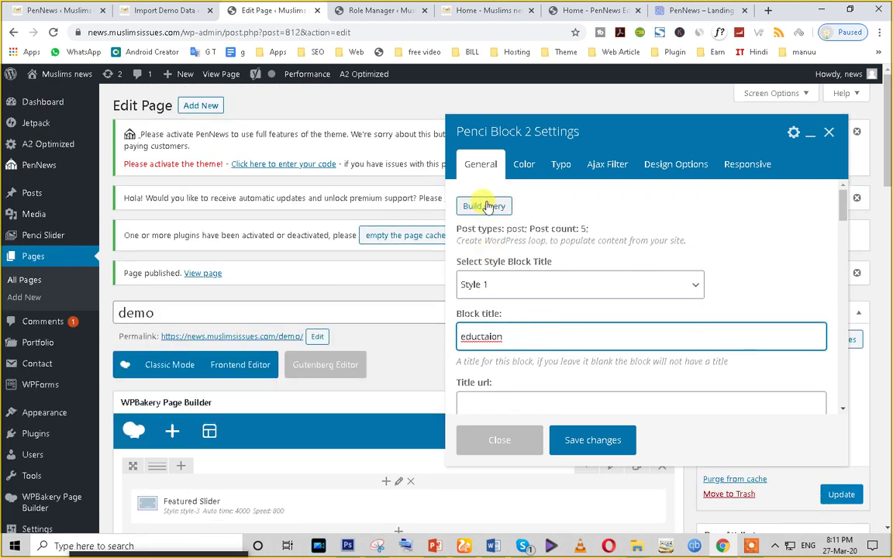
Step: Filter Penci Block 2's post query by the Education News category and save the element's settings
{"action": "left_click", "coordinate": [485, 206]}
{"action": "scroll", "coordinate": [538, 305], "scroll_direction": "down", "scroll_amount": 5}
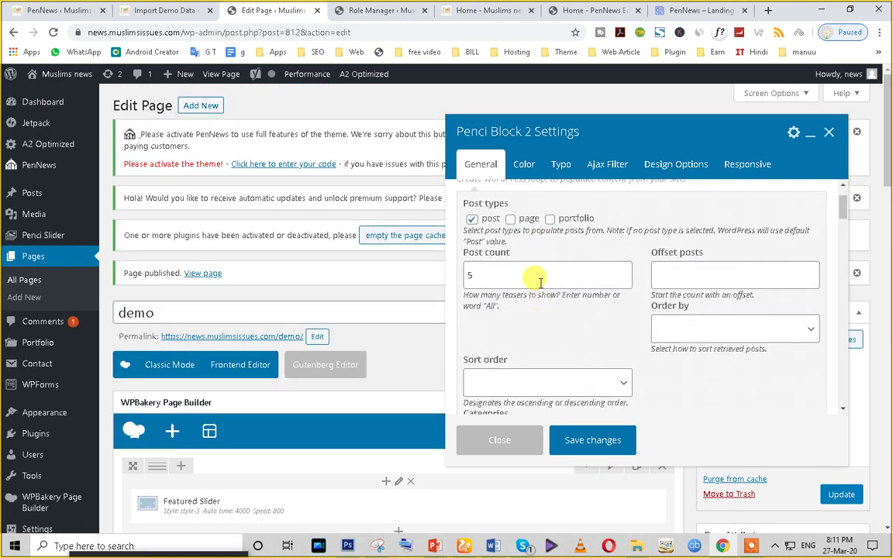
{"action": "scroll", "coordinate": [520, 326], "scroll_direction": "down", "scroll_amount": 1}
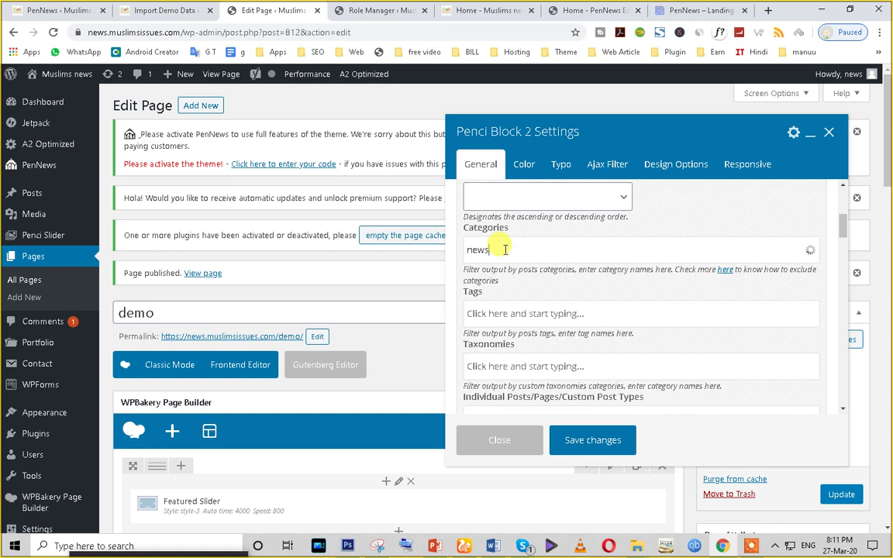
{"action": "left_click", "coordinate": [503, 273]}
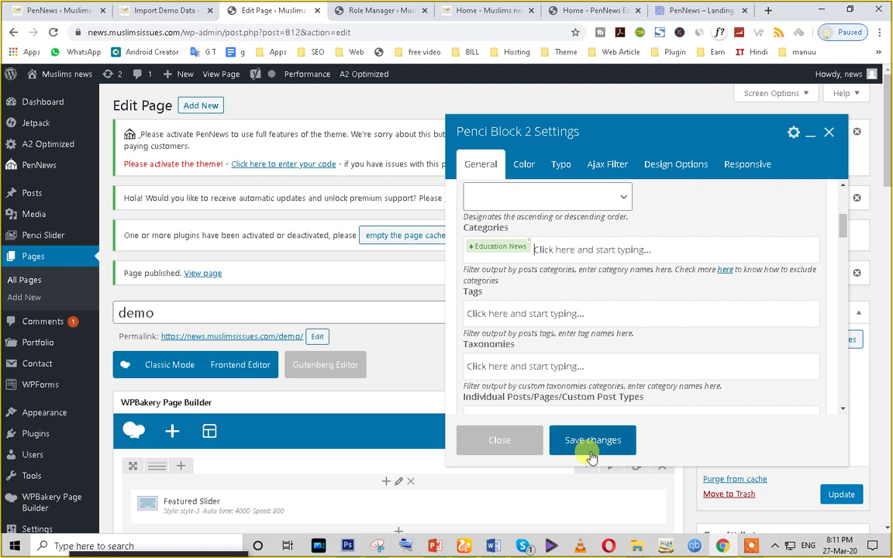
{"action": "left_click", "coordinate": [589, 440]}
Step: Update the demo page and compare its layout with the Secondary and Student Life sections on the PenNews Education demo
{"action": "scroll", "coordinate": [343, 353], "scroll_direction": "down", "scroll_amount": 3}
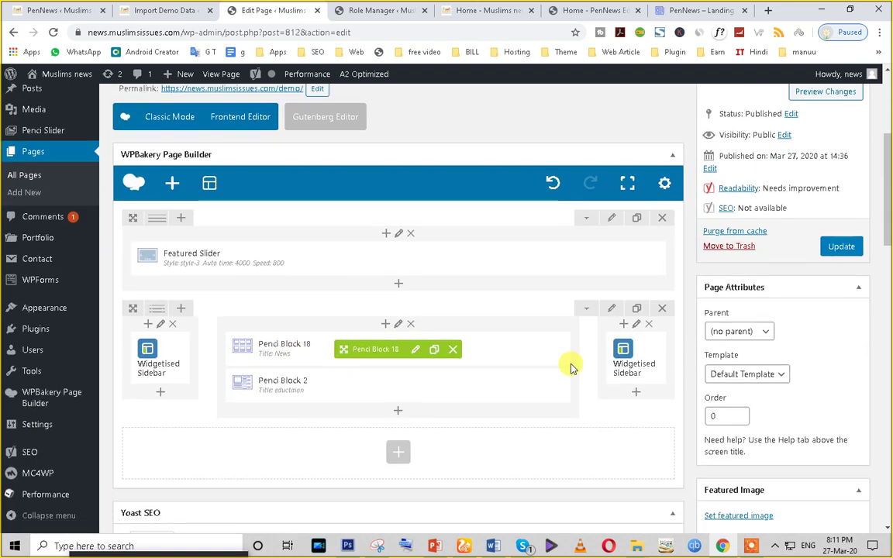
{"action": "left_click", "coordinate": [857, 246]}
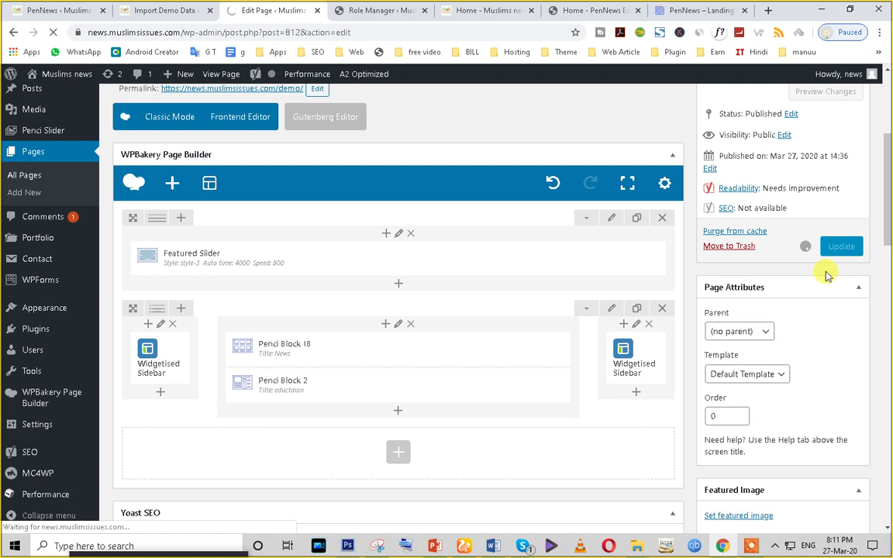
{"action": "left_click", "coordinate": [570, 8]}
{"action": "scroll", "coordinate": [586, 379], "scroll_direction": "down", "scroll_amount": 3}
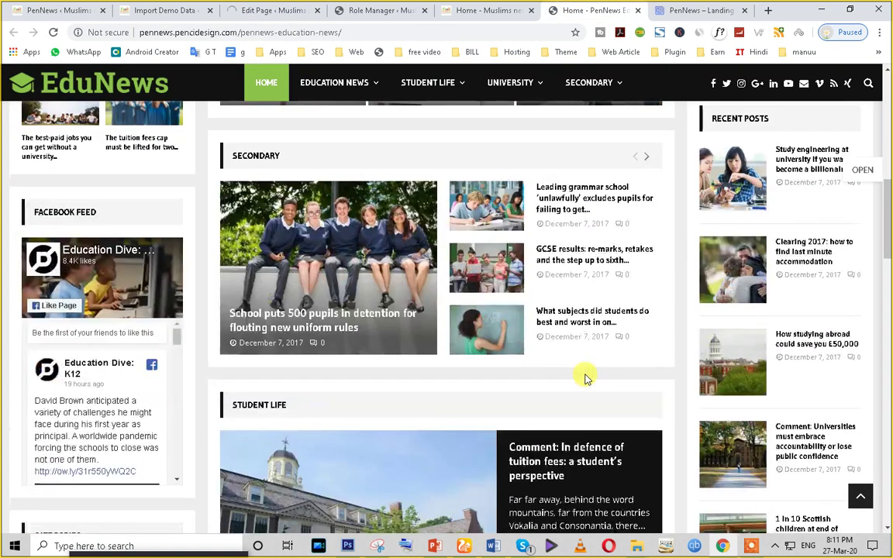
{"action": "left_click", "coordinate": [256, 9]}
{"action": "scroll", "coordinate": [325, 374], "scroll_direction": "down", "scroll_amount": 4}
{"action": "scroll", "coordinate": [202, 247], "scroll_direction": "up", "scroll_amount": 5}
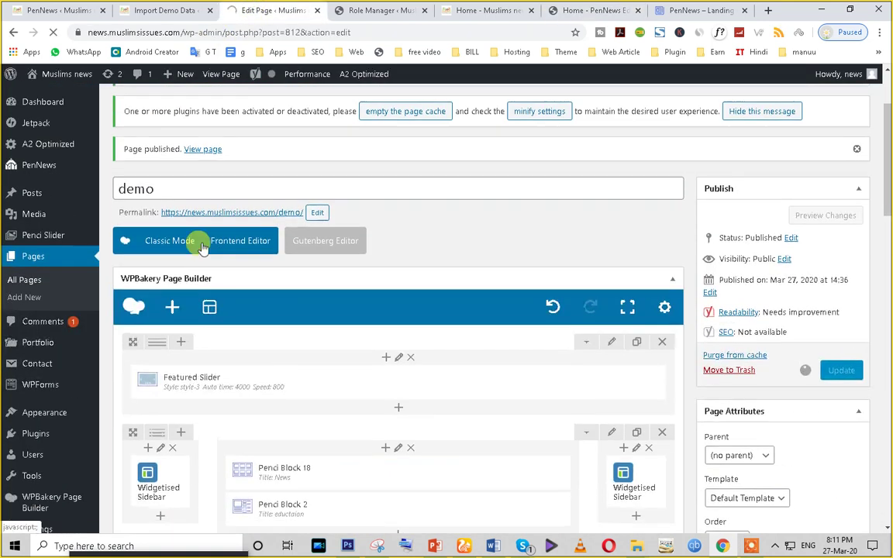
Step: Open the updated demo page in a new tab and examine its slider, sidebars and content blocks
{"action": "mouse_move", "coordinate": [425, 458]}
{"action": "scroll", "coordinate": [425, 462], "scroll_direction": "down", "scroll_amount": 1}
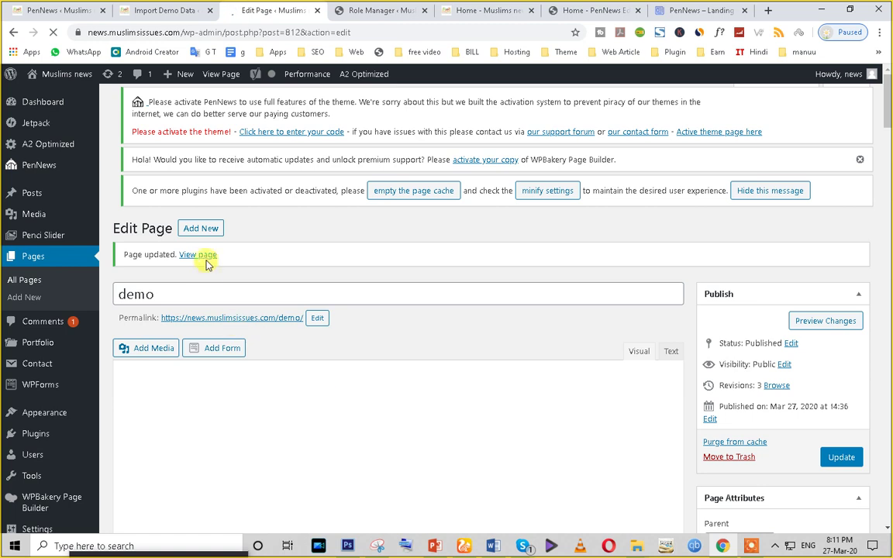
{"action": "right_click", "coordinate": [207, 262]}
{"action": "left_click", "coordinate": [259, 265]}
{"action": "left_click", "coordinate": [326, 10]}
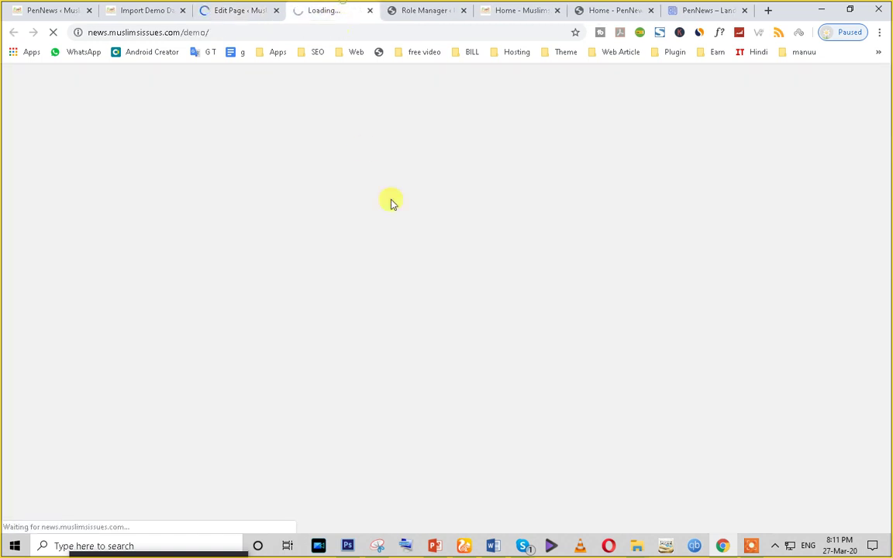
{"action": "left_click_drag", "start_coordinate": [238, 34], "coordinate": [181, 33]}
{"action": "scroll", "coordinate": [423, 359], "scroll_direction": "down", "scroll_amount": 3}
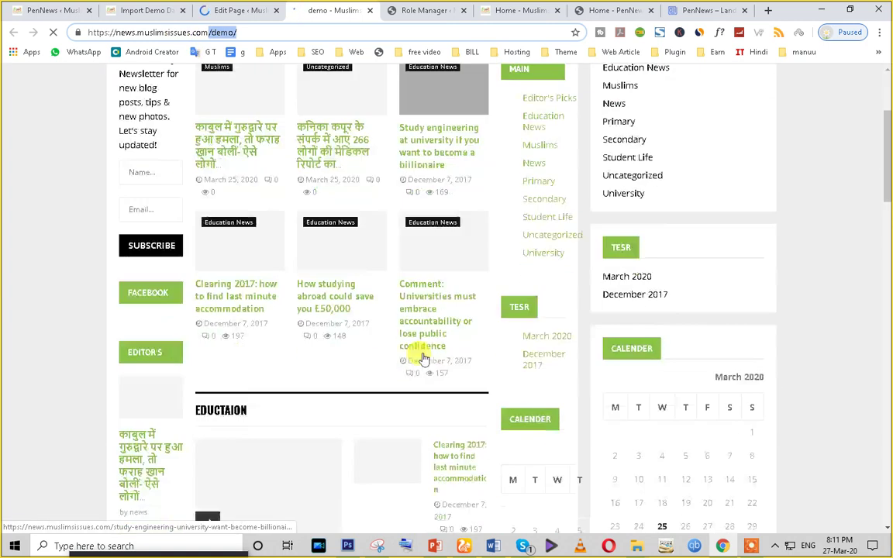
{"action": "scroll", "coordinate": [285, 333], "scroll_direction": "up", "scroll_amount": 3}
{"action": "scroll", "coordinate": [326, 364], "scroll_direction": "down", "scroll_amount": 5}
{"action": "scroll", "coordinate": [319, 339], "scroll_direction": "up", "scroll_amount": 5}
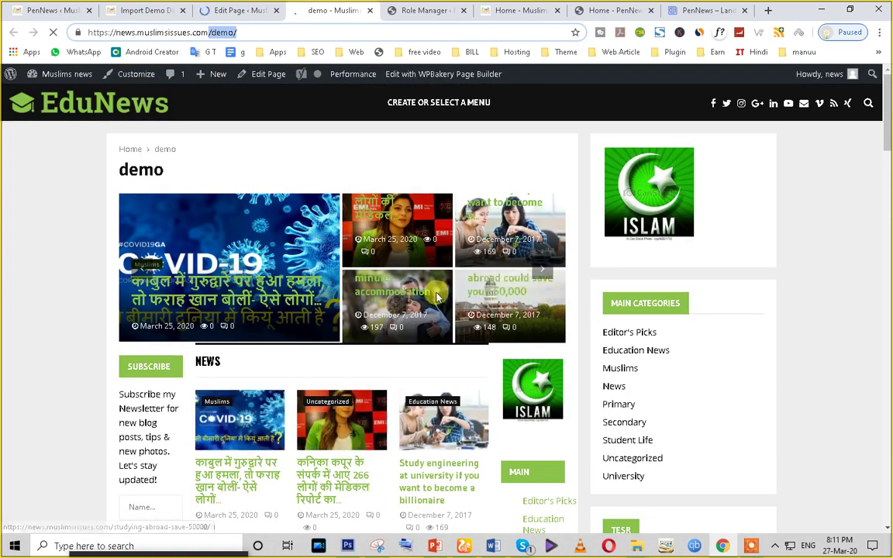
{"action": "scroll", "coordinate": [482, 373], "scroll_direction": "down", "scroll_amount": 6}
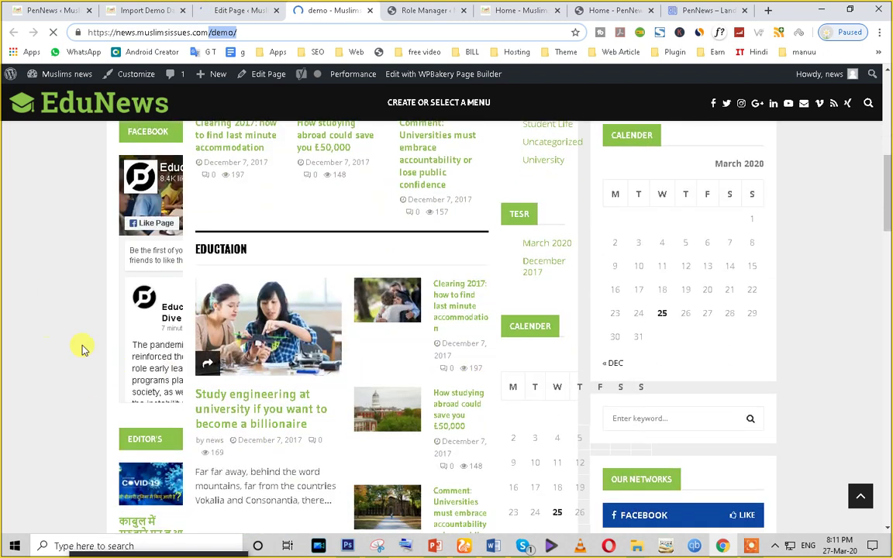
{"action": "scroll", "coordinate": [160, 325], "scroll_direction": "up", "scroll_amount": 6}
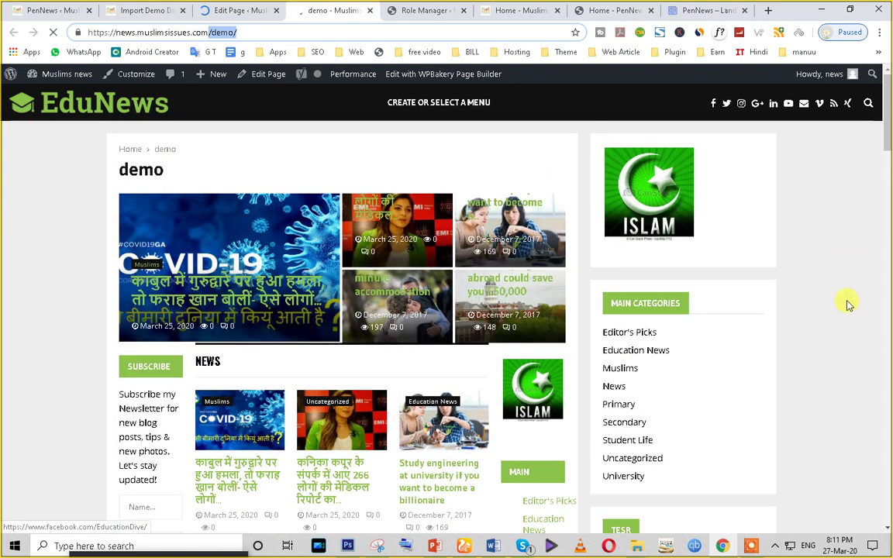
{"action": "scroll", "coordinate": [607, 334], "scroll_direction": "down", "scroll_amount": 3}
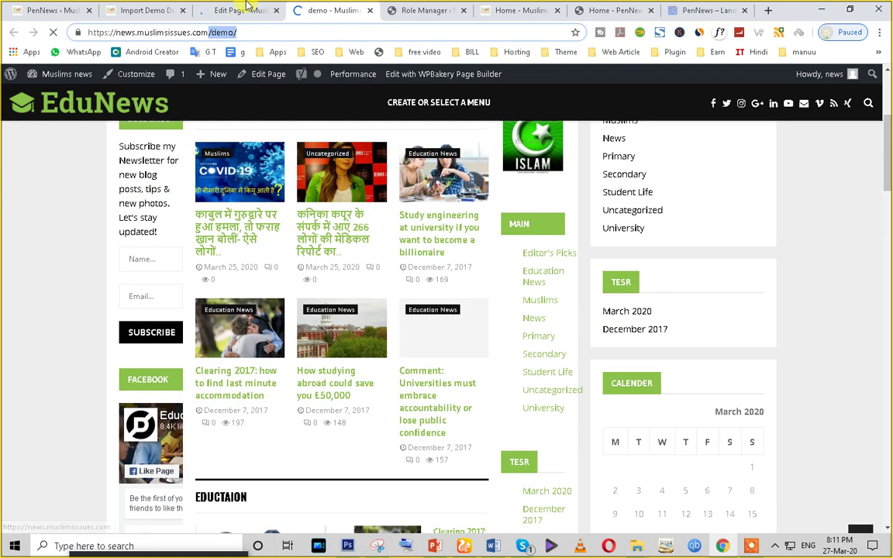
Step: Set the demo page's template to Full Width and update the page
{"action": "key", "text": "ctrl+shift+Tab"}
{"action": "scroll", "coordinate": [763, 378], "scroll_direction": "down", "scroll_amount": 4}
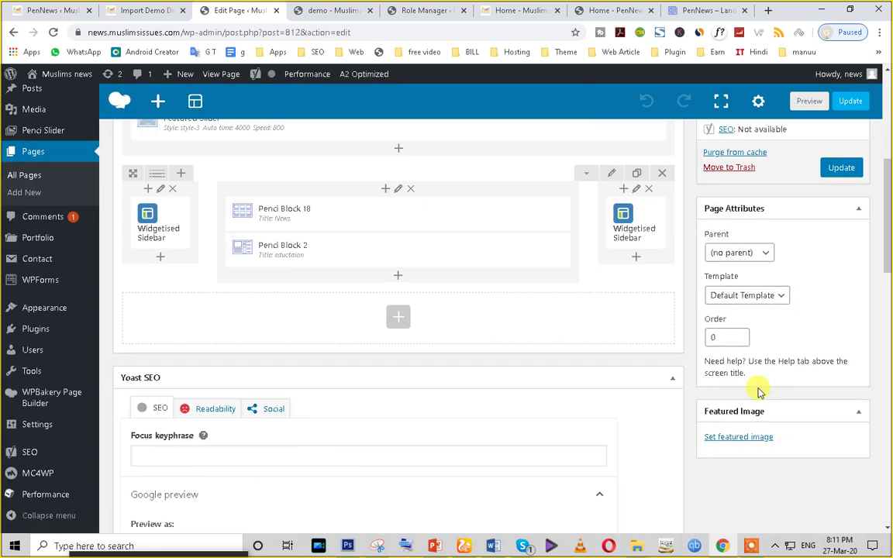
{"action": "left_click", "coordinate": [744, 298]}
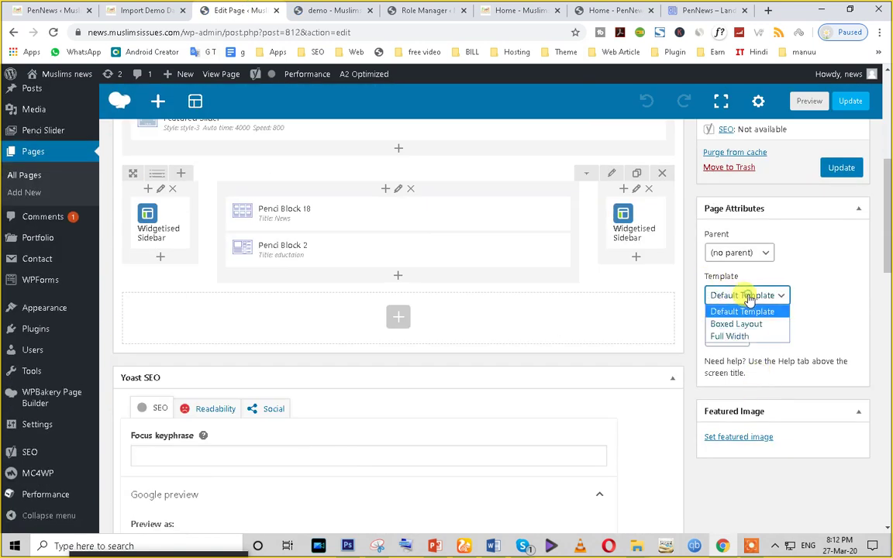
{"action": "left_click", "coordinate": [748, 338]}
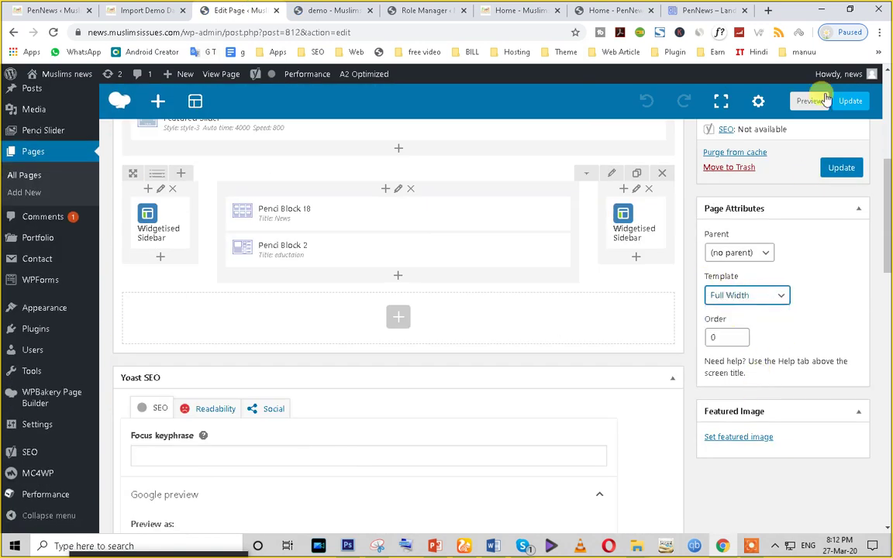
{"action": "left_click", "coordinate": [840, 167]}
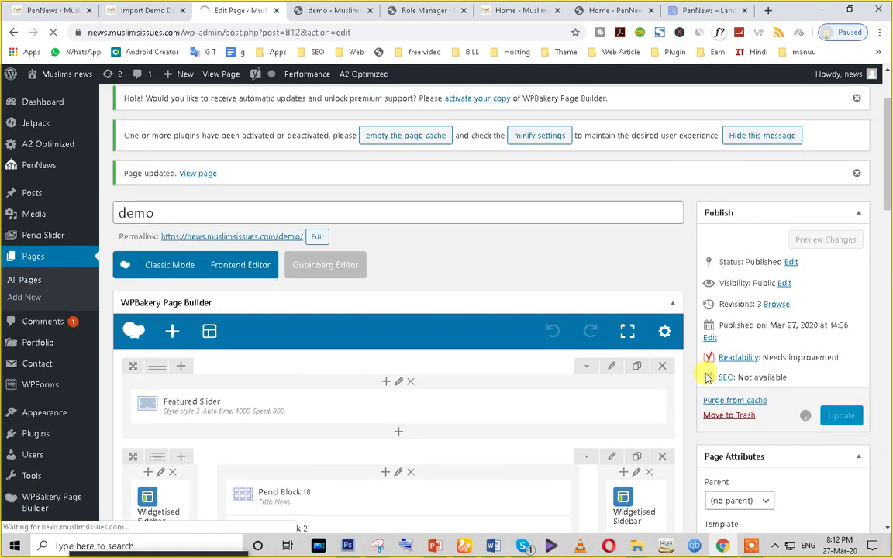
Step: Reload the live demo page and review its slider, side columns and middle column in the full-width layout
{"action": "left_click", "coordinate": [332, 10]}
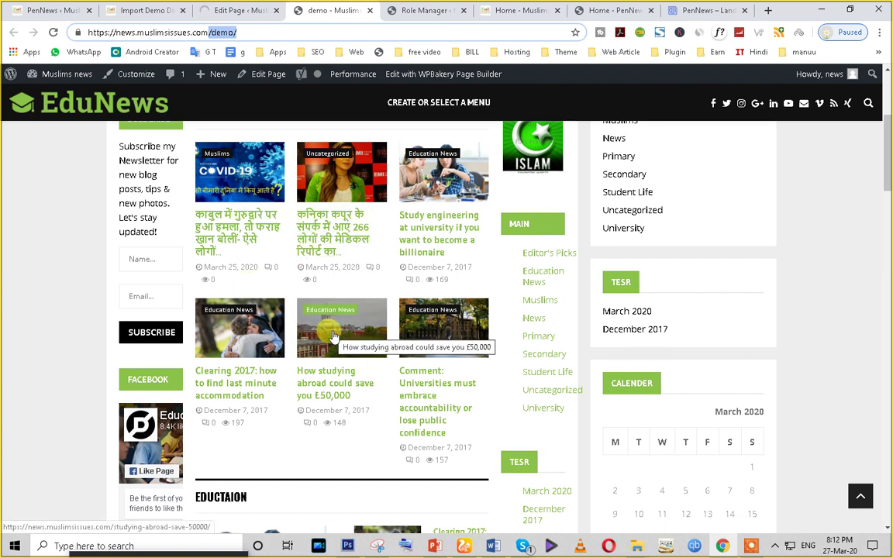
{"action": "scroll", "coordinate": [522, 404], "scroll_direction": "down", "scroll_amount": 2}
{"action": "scroll", "coordinate": [522, 405], "scroll_direction": "up", "scroll_amount": 5}
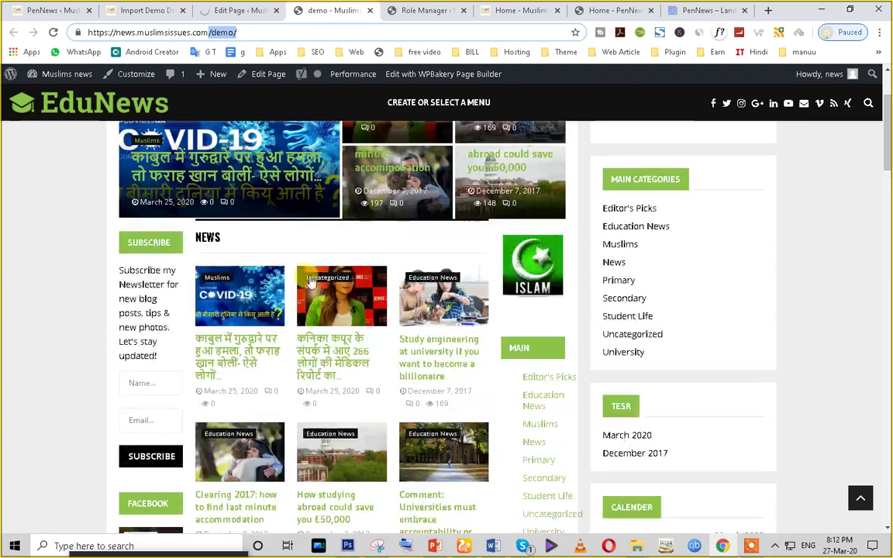
{"action": "left_click", "coordinate": [241, 10]}
{"action": "left_click", "coordinate": [332, 6]}
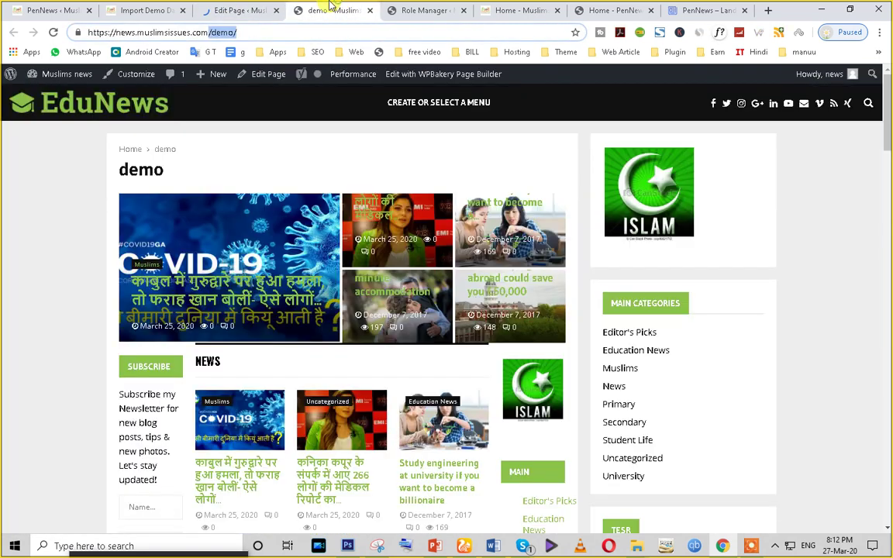
{"action": "left_click", "coordinate": [54, 33]}
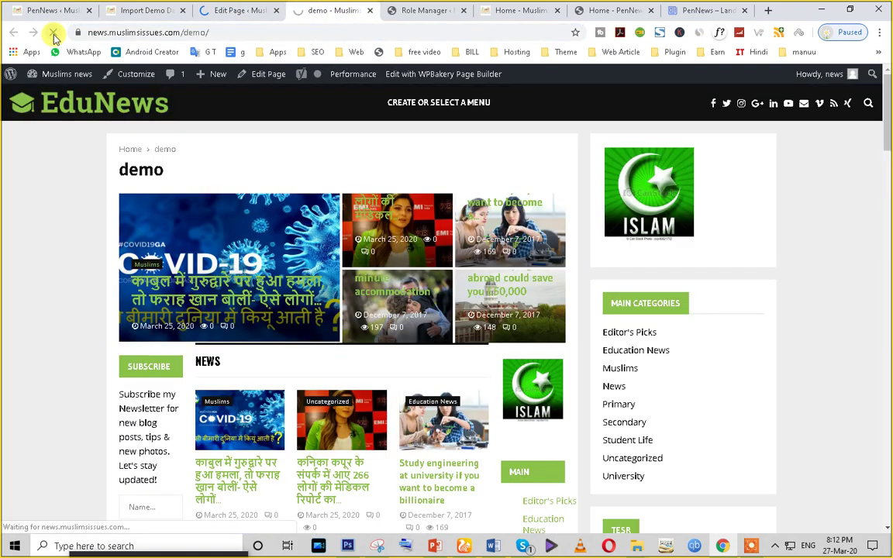
{"action": "scroll", "coordinate": [119, 209], "scroll_direction": "down", "scroll_amount": 4}
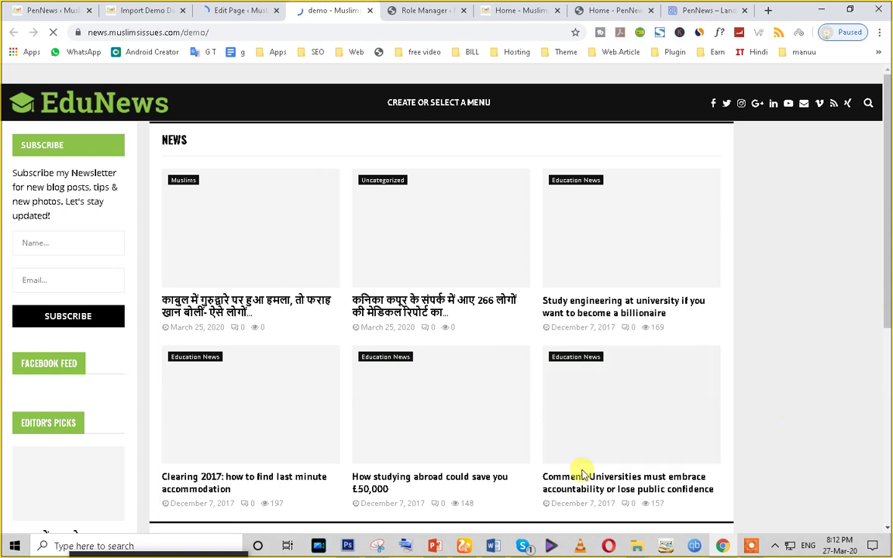
{"action": "scroll", "coordinate": [686, 428], "scroll_direction": "down", "scroll_amount": 3}
{"action": "scroll", "coordinate": [687, 439], "scroll_direction": "up", "scroll_amount": 4}
{"action": "scroll", "coordinate": [685, 435], "scroll_direction": "up", "scroll_amount": 3}
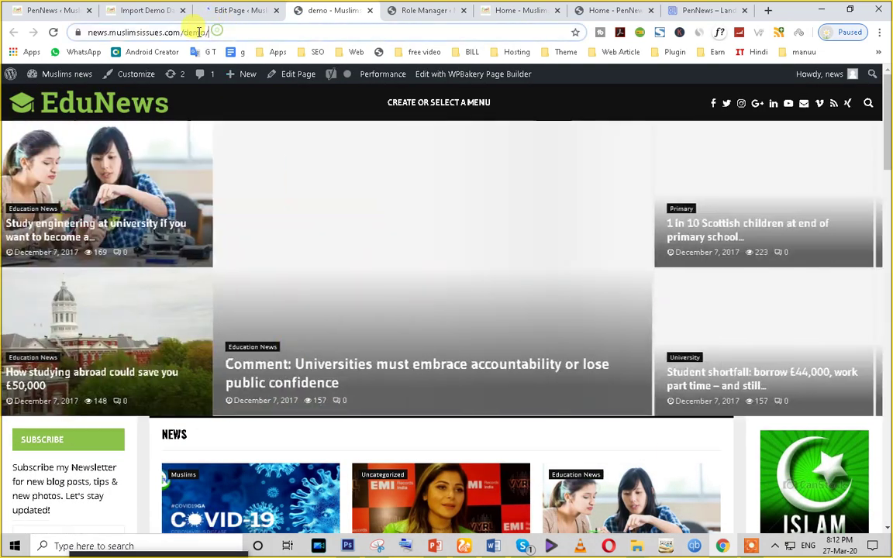
{"action": "left_click_drag", "start_coordinate": [199, 32], "coordinate": [182, 32]}
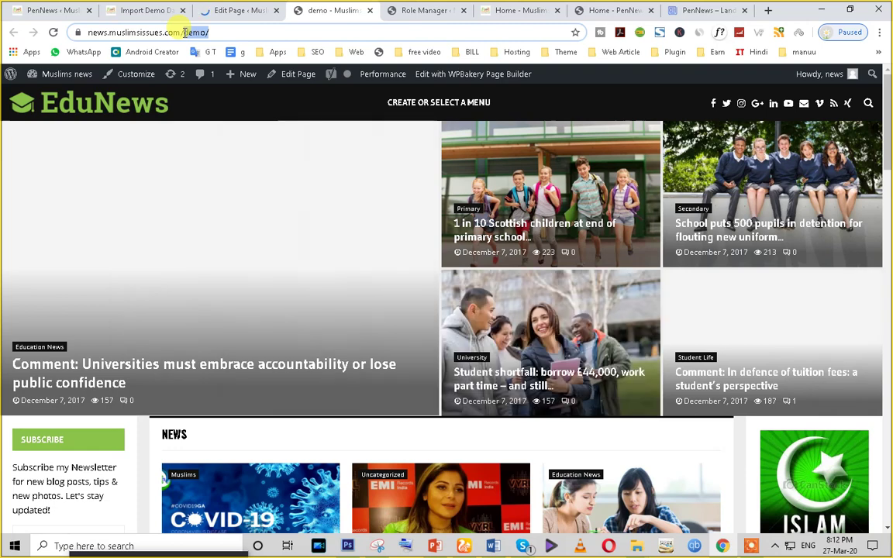
{"action": "scroll", "coordinate": [465, 355], "scroll_direction": "down", "scroll_amount": 15}
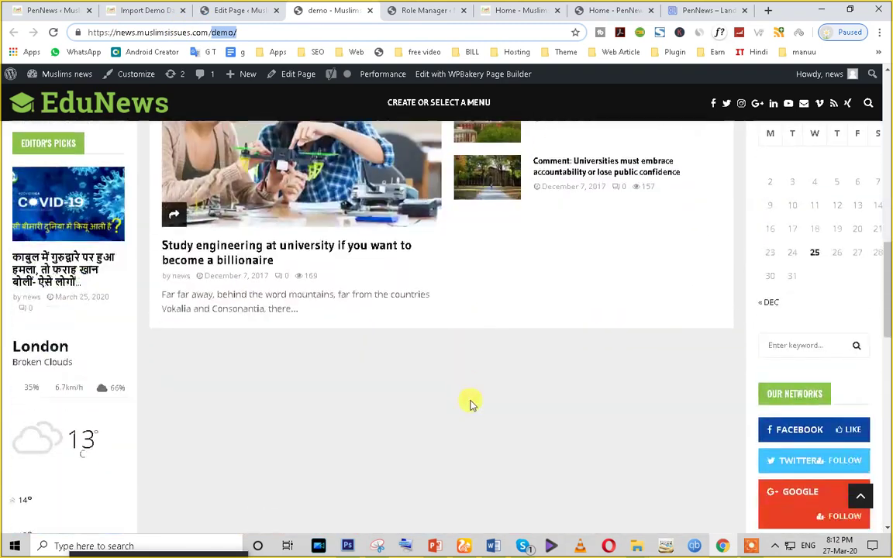
{"action": "scroll", "coordinate": [471, 405], "scroll_direction": "up", "scroll_amount": 5}
{"action": "scroll", "coordinate": [473, 407], "scroll_direction": "up", "scroll_amount": 10}
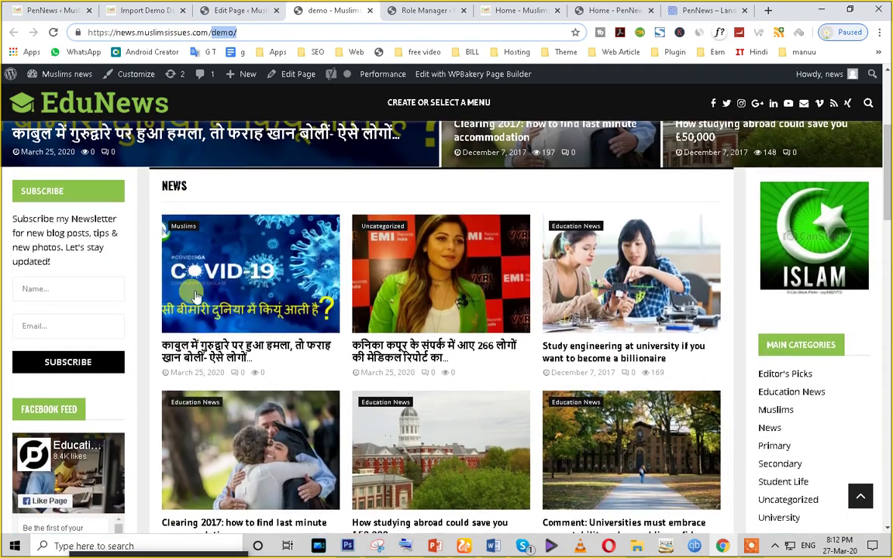
Step: Examine the News and education block headings, their posts and the rest of the demo page down to the footer
{"action": "left_click", "coordinate": [169, 175]}
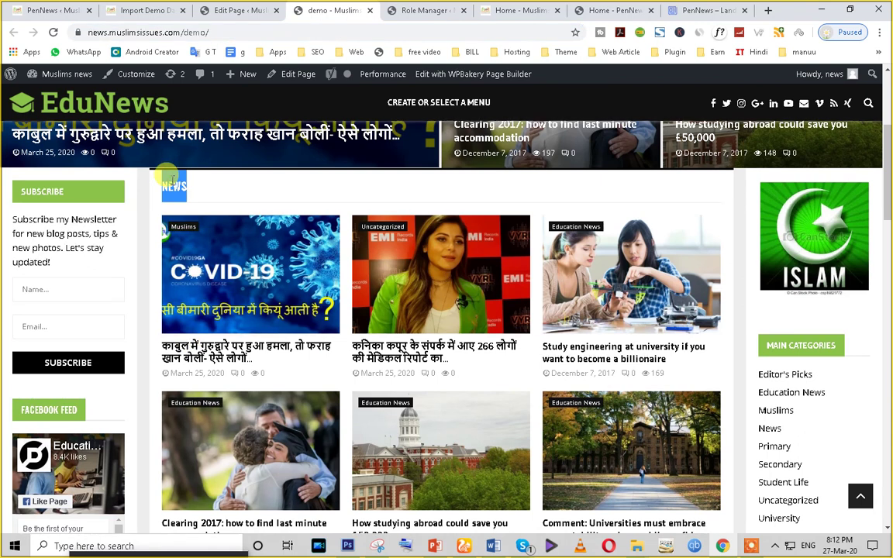
{"action": "scroll", "coordinate": [148, 334], "scroll_direction": "down", "scroll_amount": 3}
{"action": "double_click", "coordinate": [171, 335]}
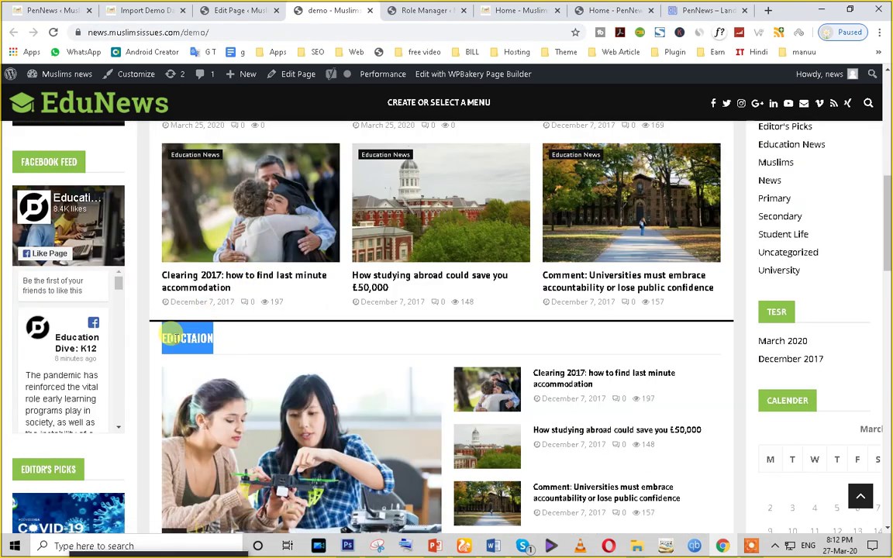
{"action": "scroll", "coordinate": [225, 364], "scroll_direction": "down", "scroll_amount": 2}
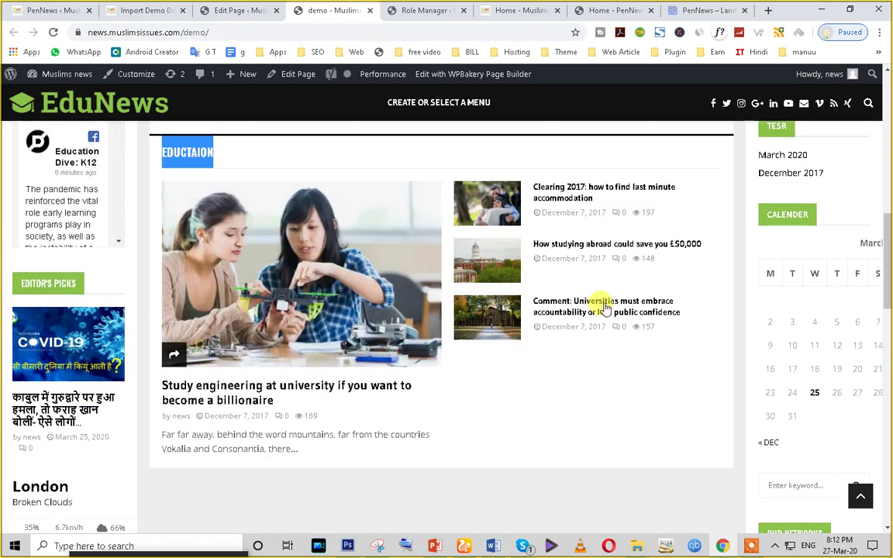
{"action": "scroll", "coordinate": [672, 456], "scroll_direction": "down", "scroll_amount": 4}
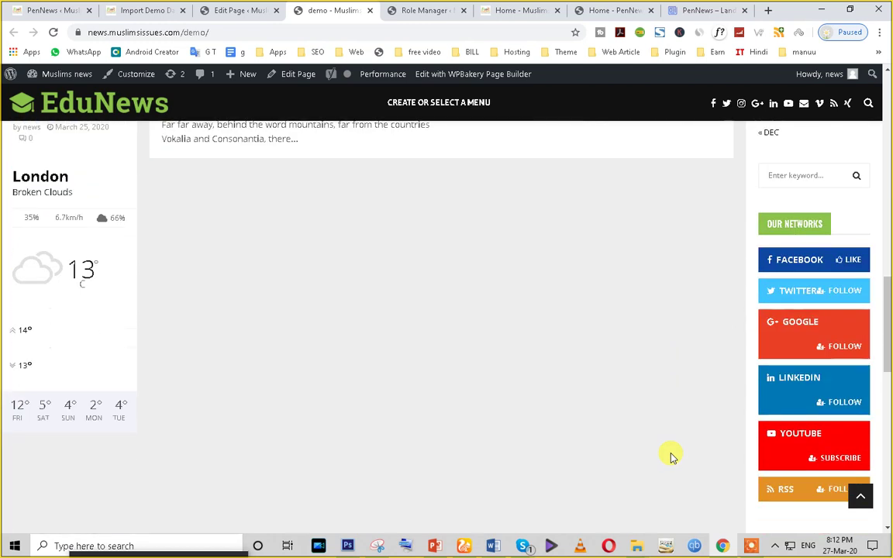
{"action": "scroll", "coordinate": [492, 362], "scroll_direction": "down", "scroll_amount": 8}
{"action": "scroll", "coordinate": [491, 374], "scroll_direction": "up", "scroll_amount": 4}
{"action": "scroll", "coordinate": [492, 375], "scroll_direction": "down", "scroll_amount": 5}
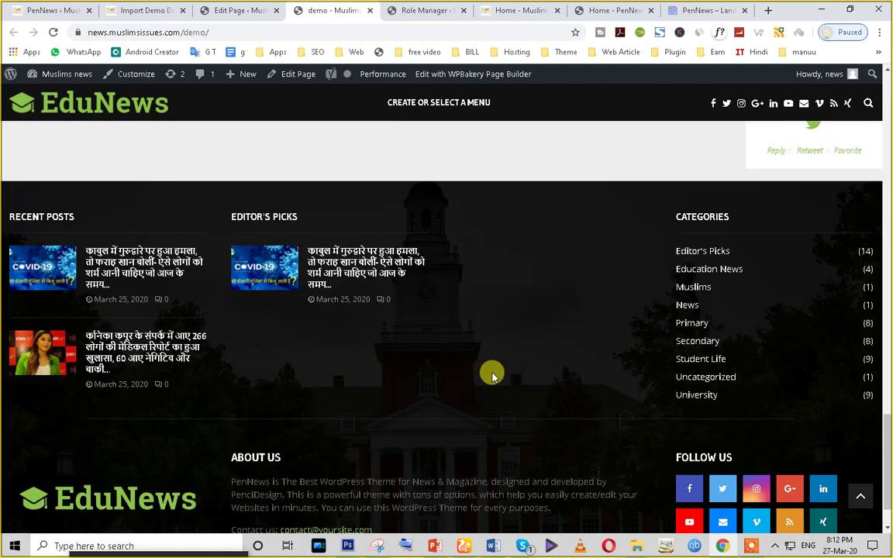
{"action": "scroll", "coordinate": [491, 375], "scroll_direction": "up", "scroll_amount": 10}
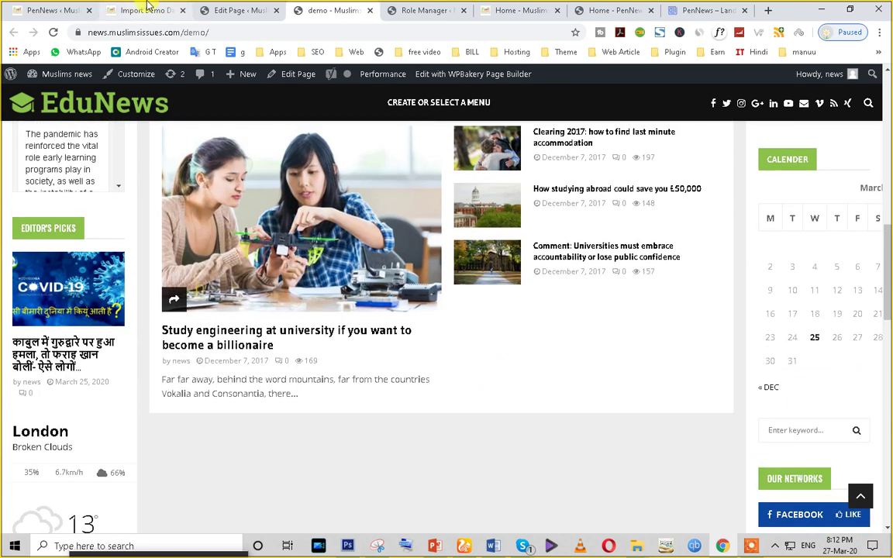
Step: Return to the page editor, duplicate Penci Block 18 and place the copy below Penci Block 2 in the middle column
{"action": "left_click", "coordinate": [147, 9]}
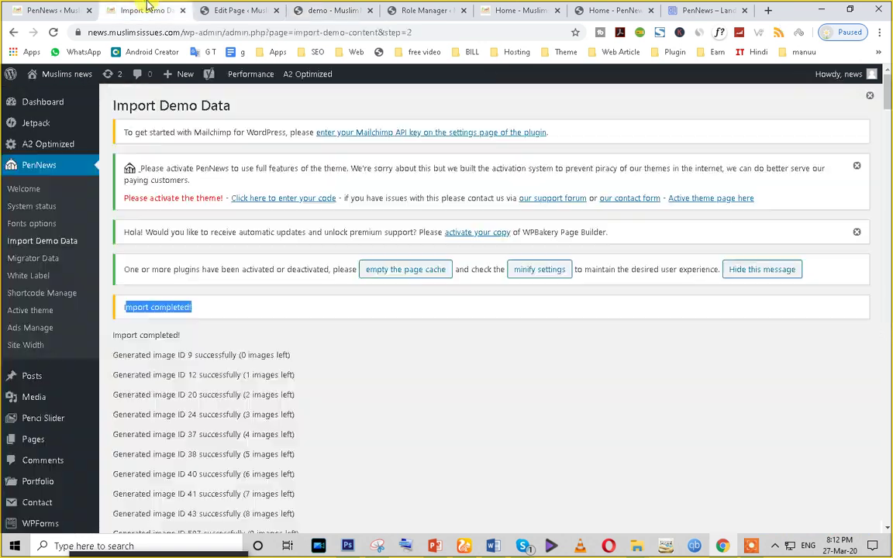
{"action": "left_click", "coordinate": [233, 10]}
{"action": "scroll", "coordinate": [372, 279], "scroll_direction": "down", "scroll_amount": 5}
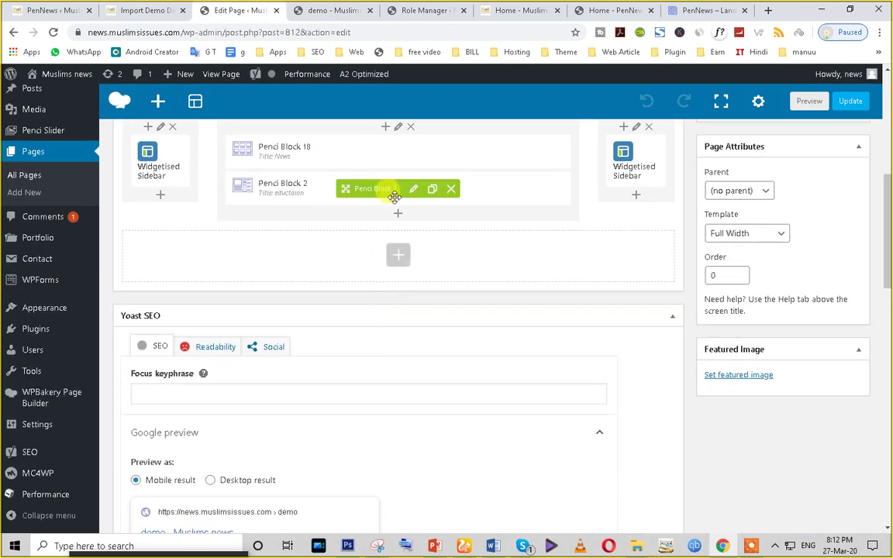
{"action": "left_click", "coordinate": [397, 221]}
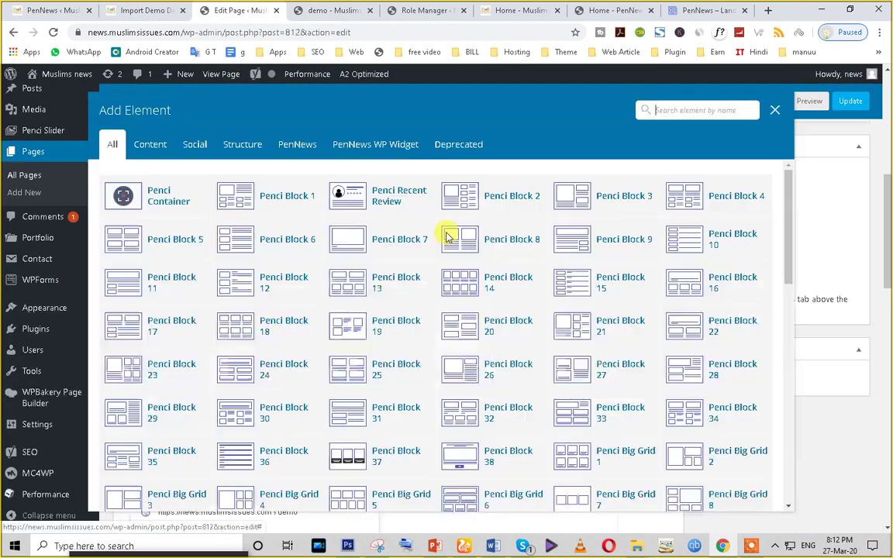
{"action": "left_click", "coordinate": [771, 109]}
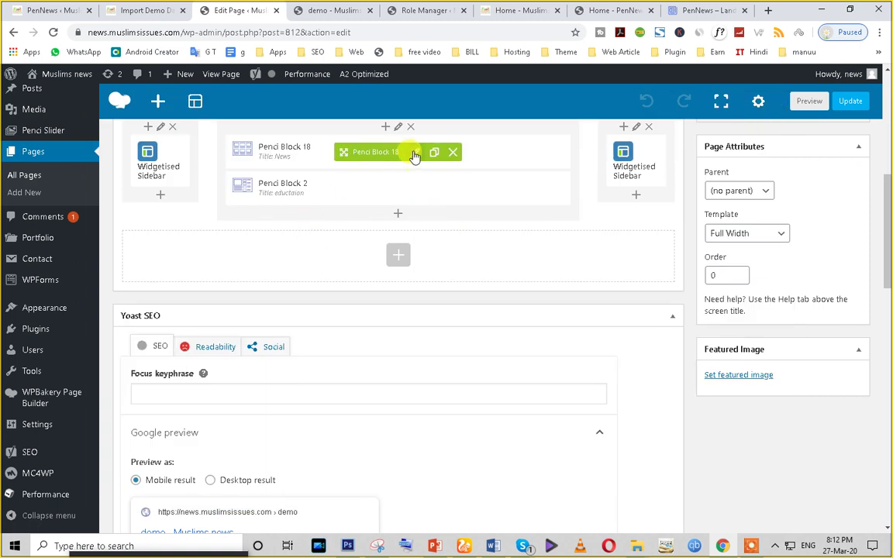
{"action": "left_click", "coordinate": [433, 152]}
{"action": "left_click_drag", "start_coordinate": [353, 153], "coordinate": [392, 249]}
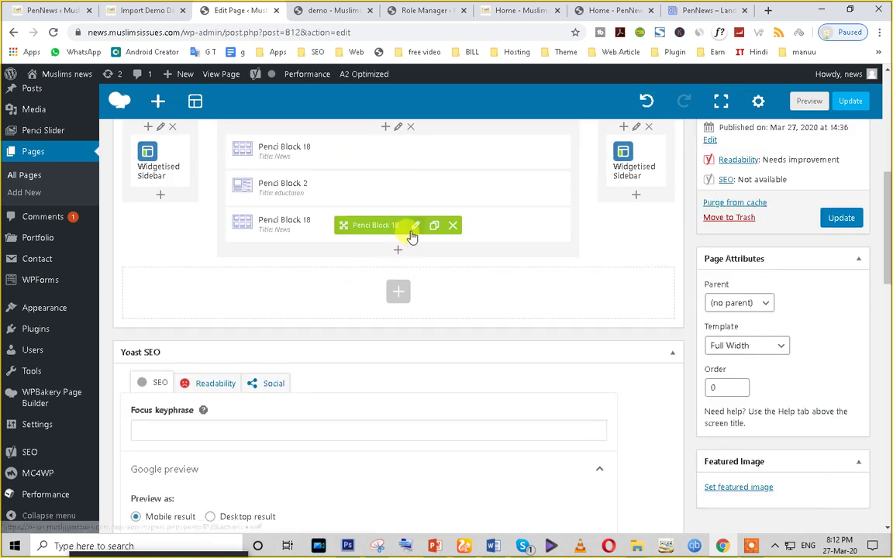
Step: Set the block title of the copied Penci Block 18 to "News test"
{"action": "left_click", "coordinate": [413, 233]}
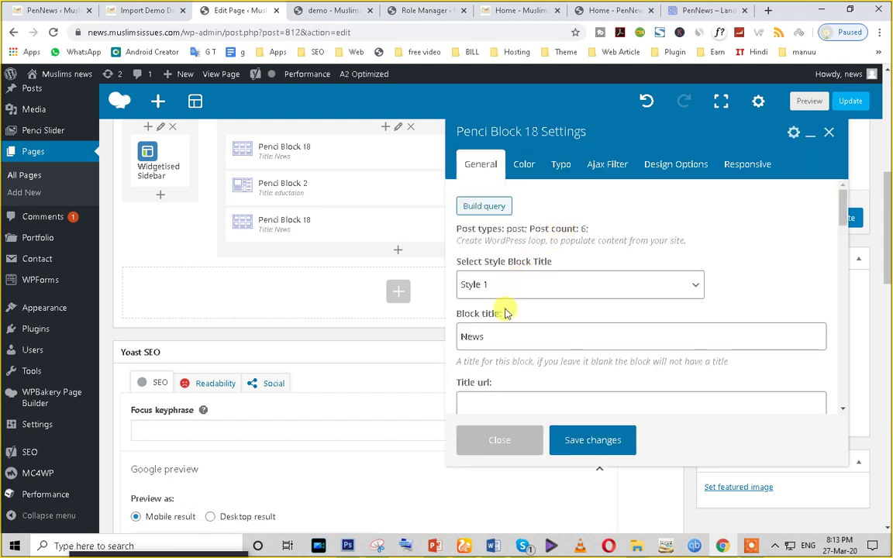
{"action": "left_click", "coordinate": [500, 337]}
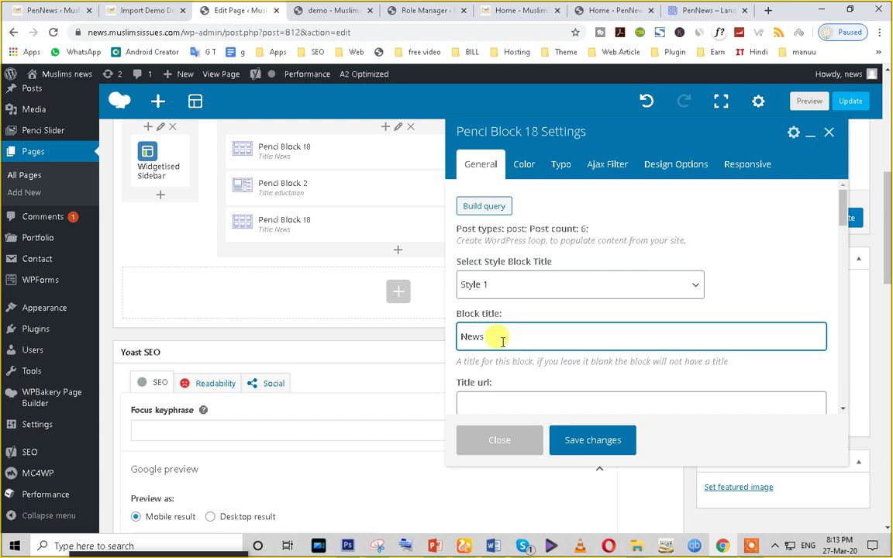
{"action": "type", "text": "test"}
Step: Try to filter the copied block's query by category, checking the category names on the live home page
{"action": "left_click", "coordinate": [471, 205]}
{"action": "scroll", "coordinate": [534, 314], "scroll_direction": "down", "scroll_amount": 3}
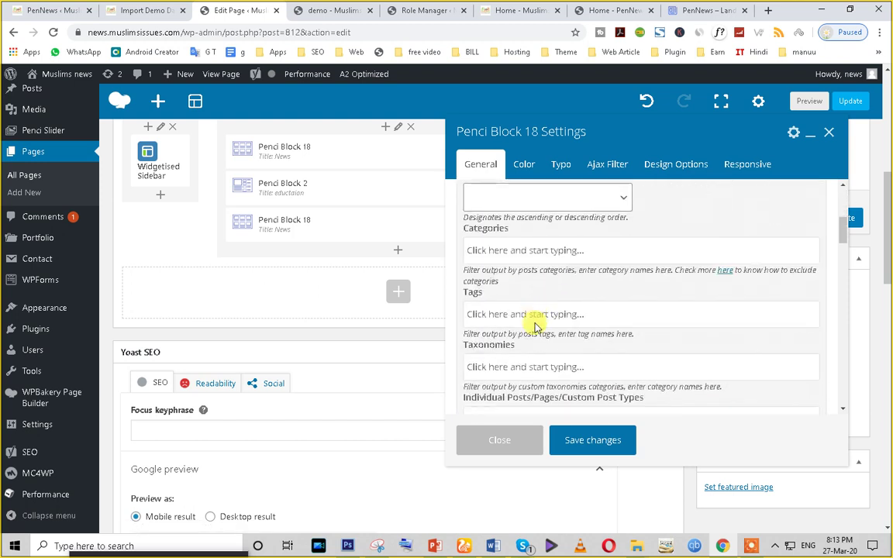
{"action": "left_click", "coordinate": [503, 252]}
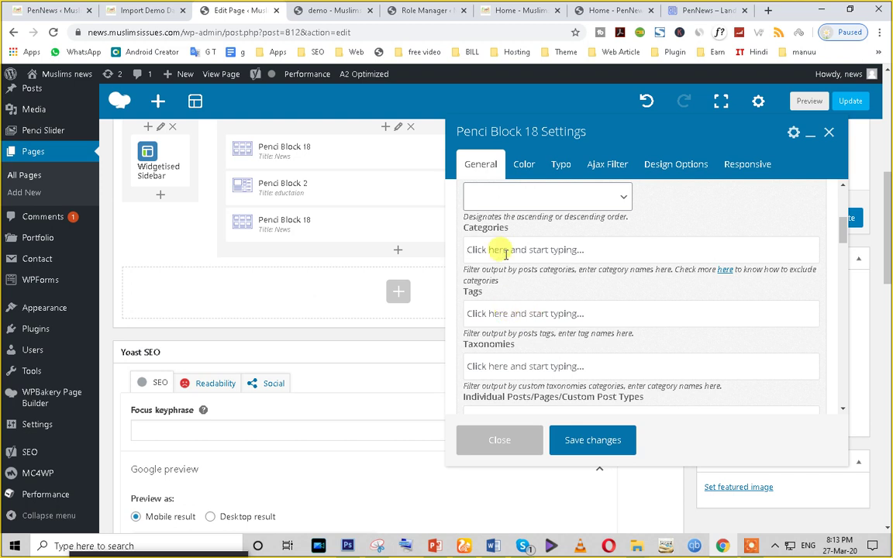
{"action": "left_click", "coordinate": [423, 10]}
{"action": "left_click", "coordinate": [528, 10]}
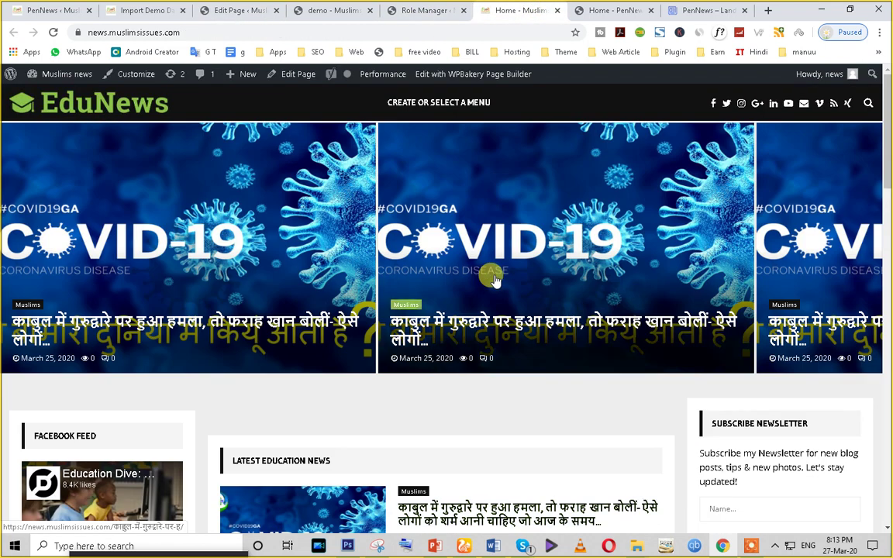
{"action": "scroll", "coordinate": [390, 361], "scroll_direction": "down", "scroll_amount": 4}
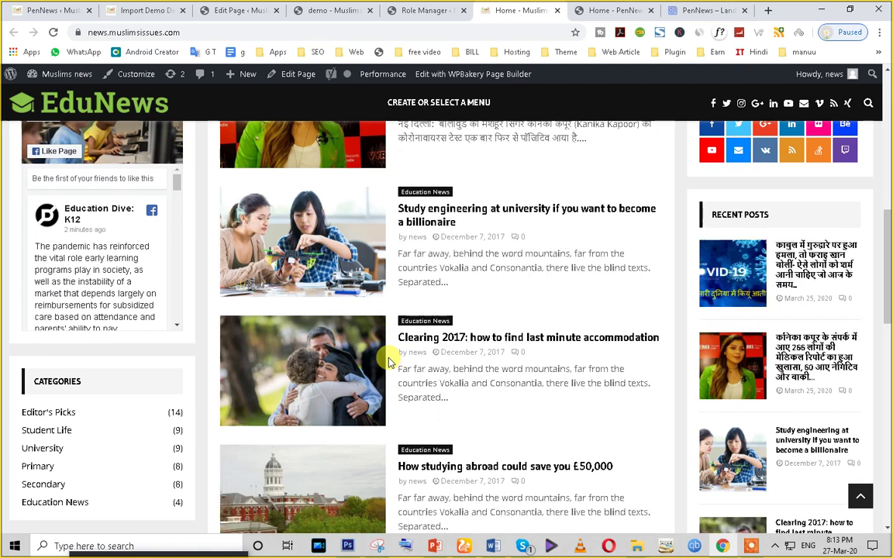
{"action": "scroll", "coordinate": [390, 362], "scroll_direction": "up", "scroll_amount": 2}
{"action": "key", "text": "ctrl+shift+Tab"}
{"action": "key", "text": "ctrl+shift+Tab"}
{"action": "key", "text": "ctrl+shift+Tab"}
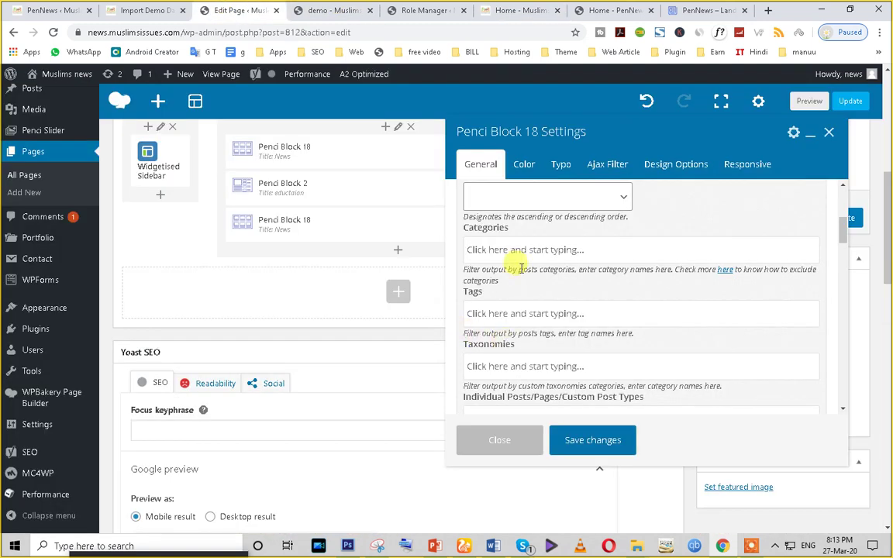
{"action": "type", "text": "n"}
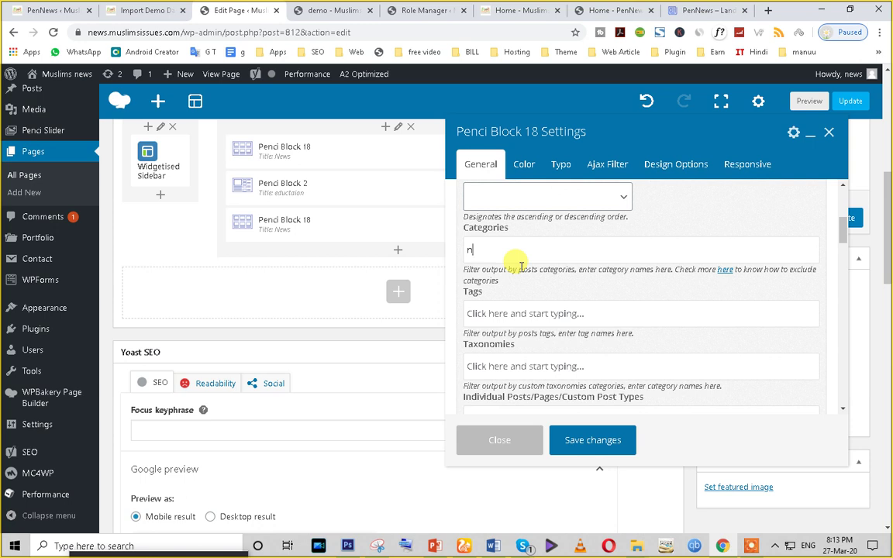
{"action": "key", "text": "BackSpace"}
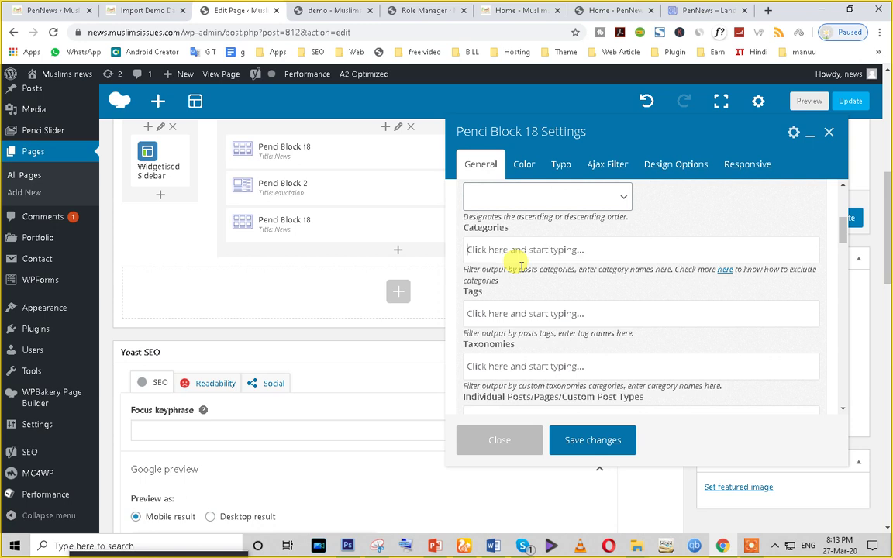
Step: Save the copied block's settings and update the demo page
{"action": "left_click", "coordinate": [566, 442]}
{"action": "scroll", "coordinate": [60, 265], "scroll_direction": "up", "scroll_amount": 3}
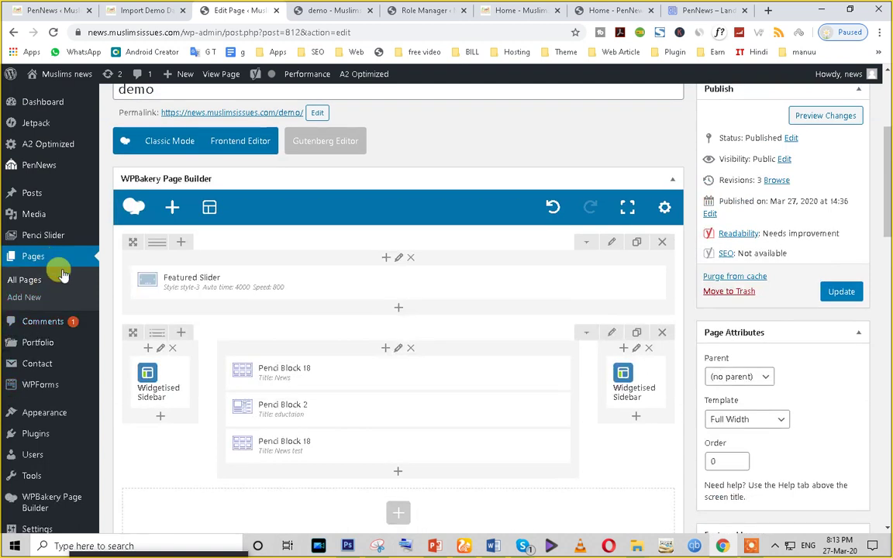
{"action": "scroll", "coordinate": [775, 334], "scroll_direction": "up", "scroll_amount": 1}
{"action": "left_click", "coordinate": [844, 354]}
Step: Review the live demo page's slider, News block, side columns and header menu area
{"action": "left_click", "coordinate": [340, 8]}
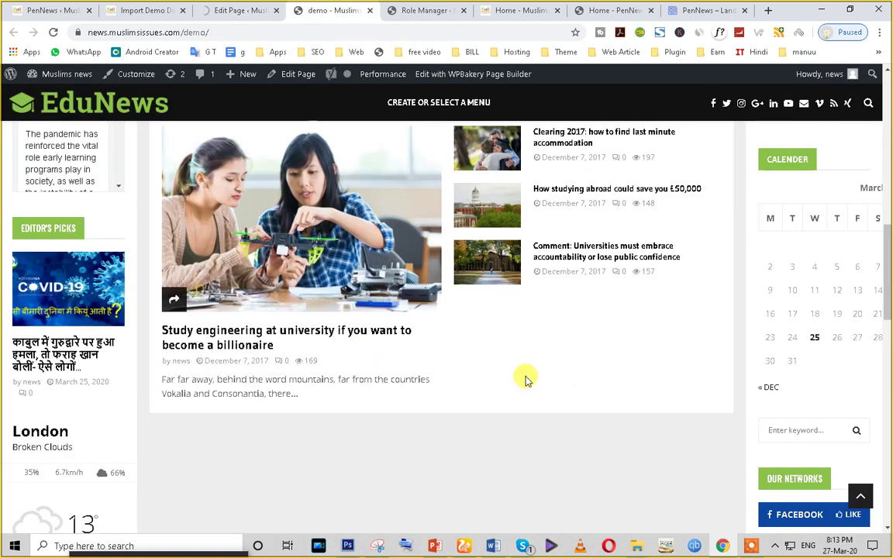
{"action": "scroll", "coordinate": [530, 401], "scroll_direction": "up", "scroll_amount": 10}
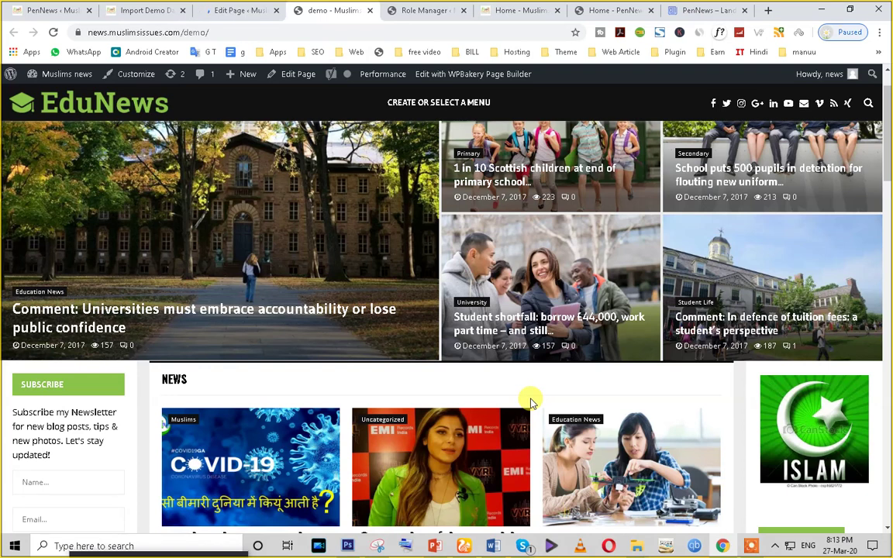
{"action": "scroll", "coordinate": [530, 402], "scroll_direction": "down", "scroll_amount": 2}
{"action": "scroll", "coordinate": [531, 401], "scroll_direction": "up", "scroll_amount": 3}
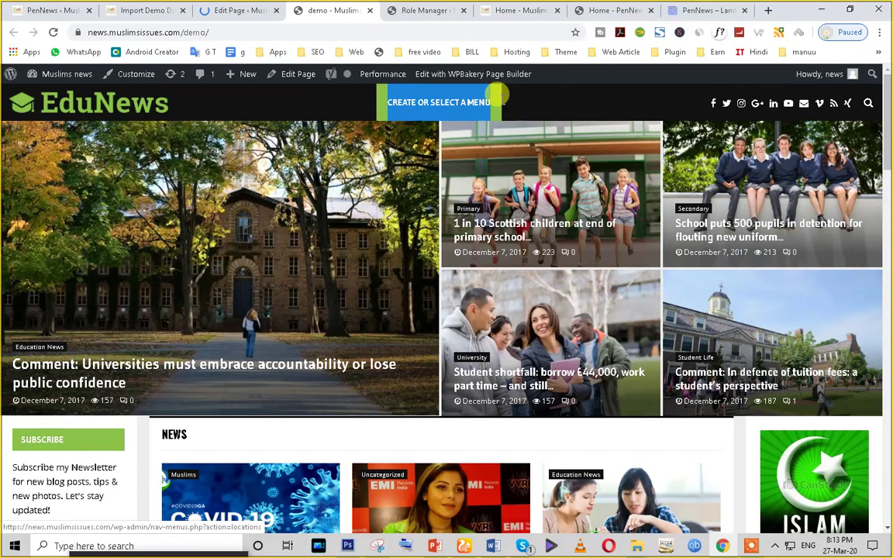
{"action": "left_click_drag", "start_coordinate": [236, 32], "coordinate": [201, 32]}
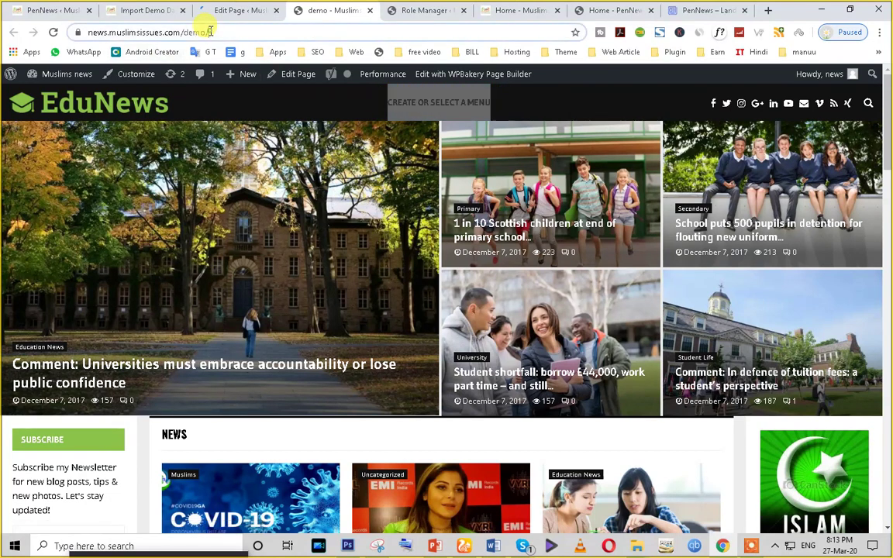
{"action": "left_click", "coordinate": [355, 103]}
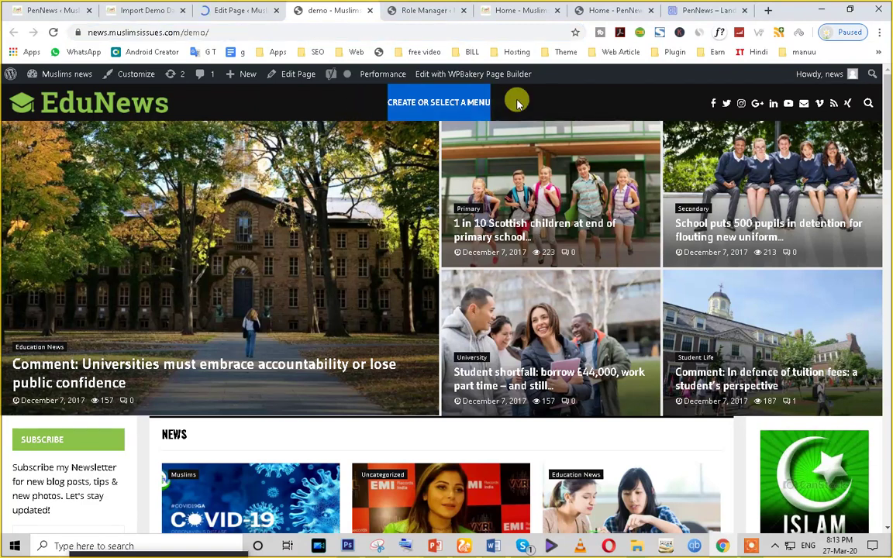
Step: Open the site's home page and review its slider, Latest Education News list and sidebars
{"action": "left_click", "coordinate": [124, 114]}
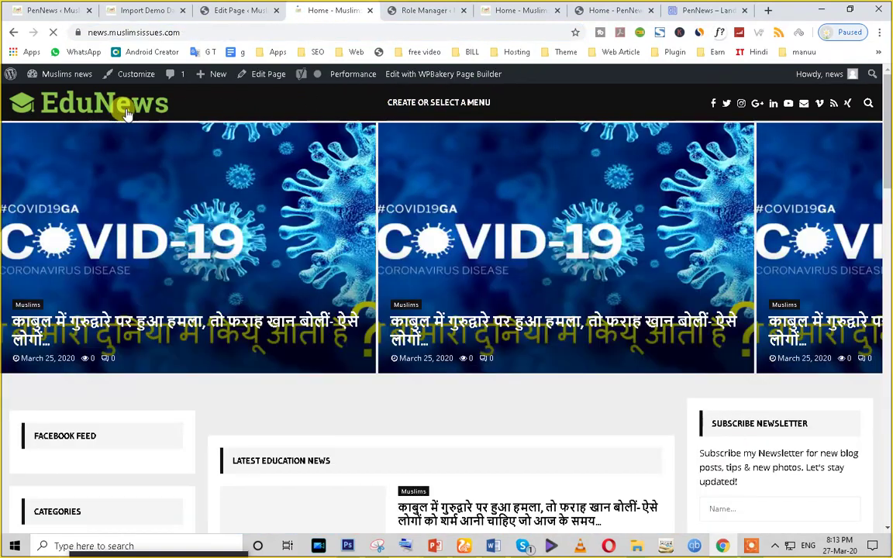
{"action": "scroll", "coordinate": [309, 315], "scroll_direction": "down", "scroll_amount": 8}
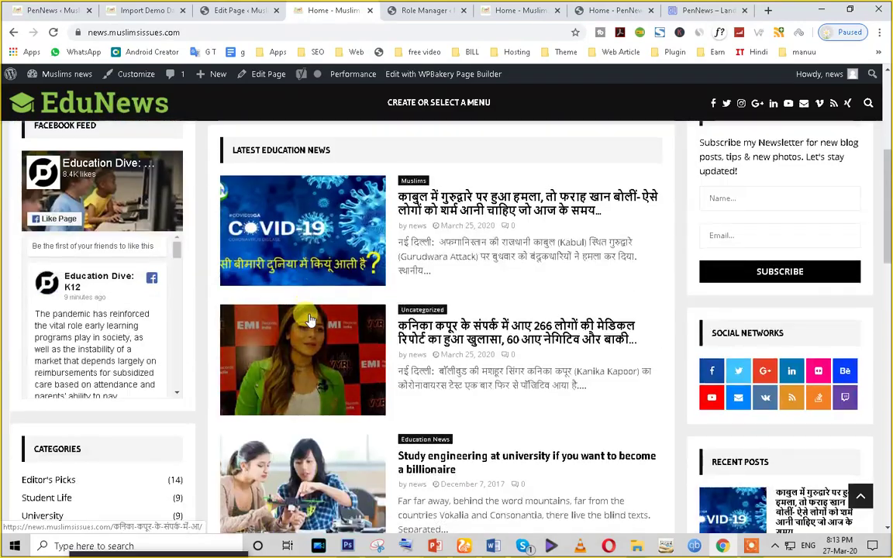
{"action": "scroll", "coordinate": [311, 320], "scroll_direction": "up", "scroll_amount": 4}
{"action": "scroll", "coordinate": [365, 233], "scroll_direction": "up", "scroll_amount": 4}
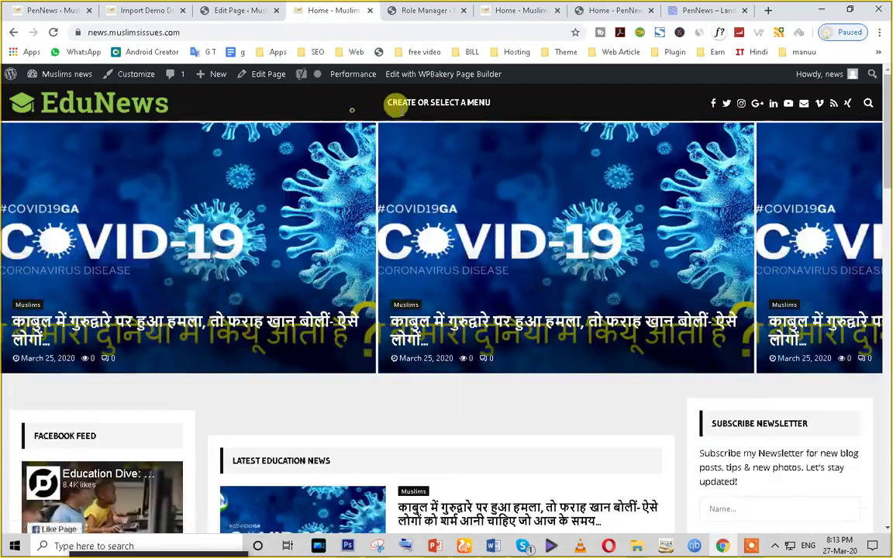
{"action": "scroll", "coordinate": [504, 271], "scroll_direction": "down", "scroll_amount": 4}
{"action": "scroll", "coordinate": [514, 307], "scroll_direction": "down", "scroll_amount": 5}
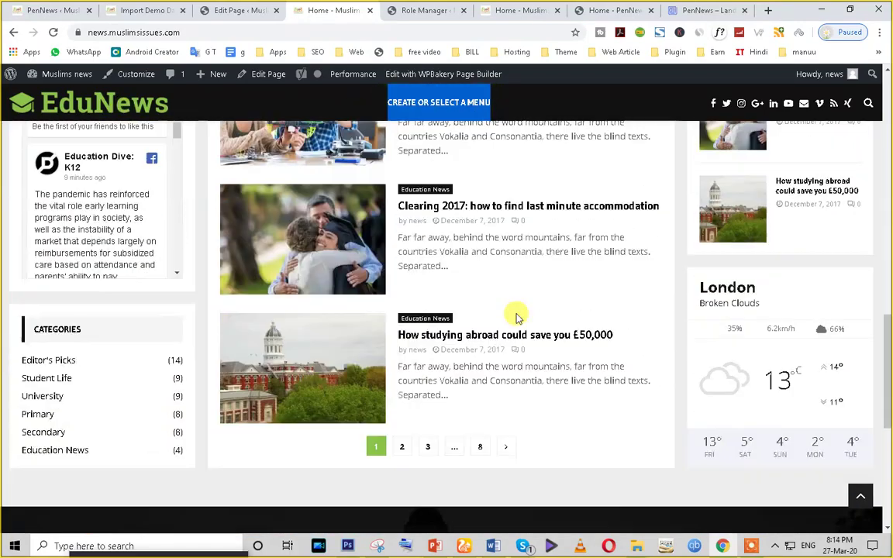
{"action": "scroll", "coordinate": [516, 315], "scroll_direction": "up", "scroll_amount": 5}
{"action": "left_click", "coordinate": [124, 31]}
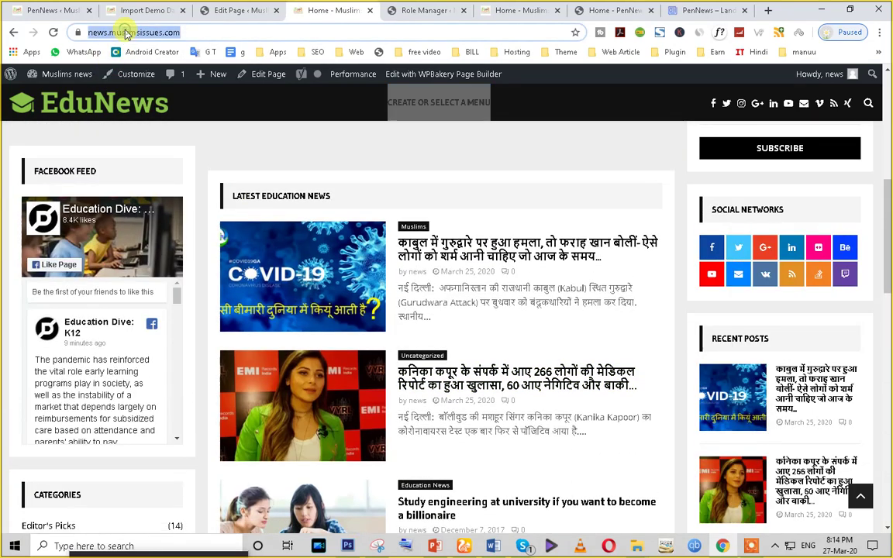
Step: Open Notepad++ and write a numbered list: "1- sub domain", "2- demo site", "3- custimize page"
{"action": "left_click", "coordinate": [142, 546]}
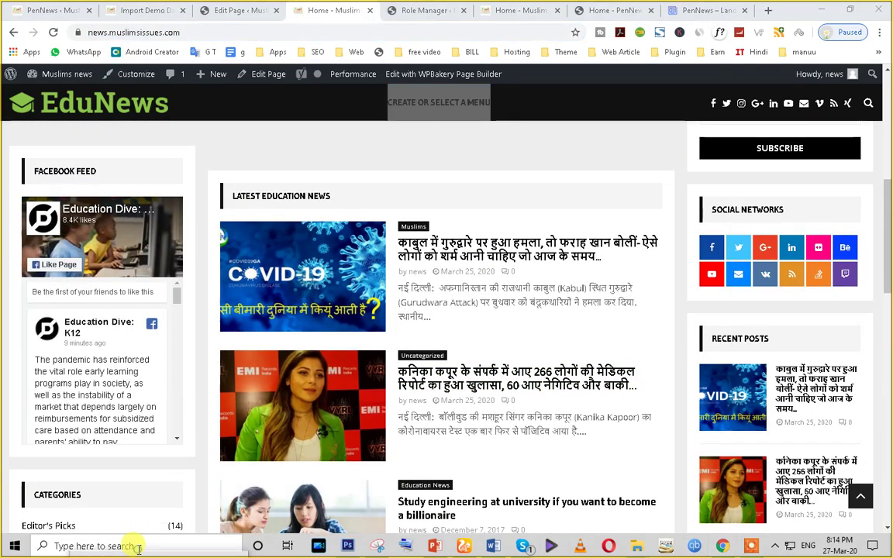
{"action": "type", "text": "note"}
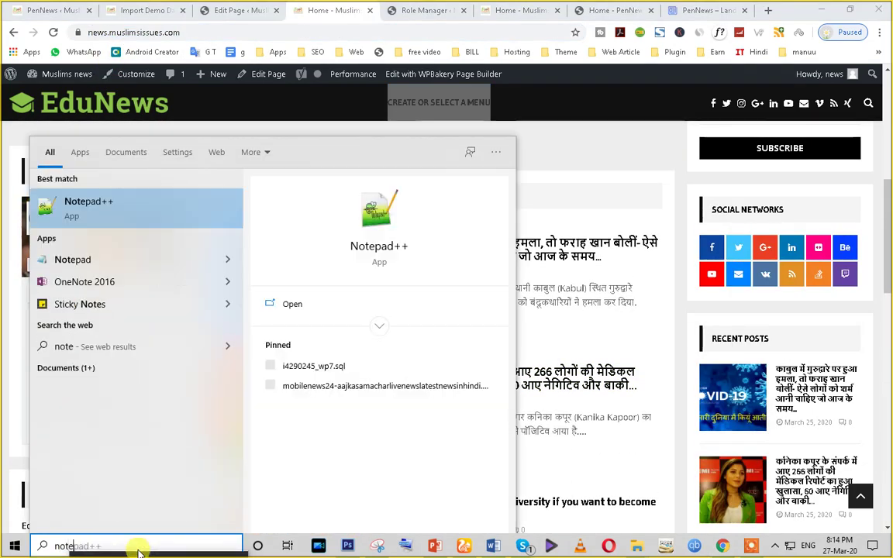
{"action": "left_click", "coordinate": [89, 210]}
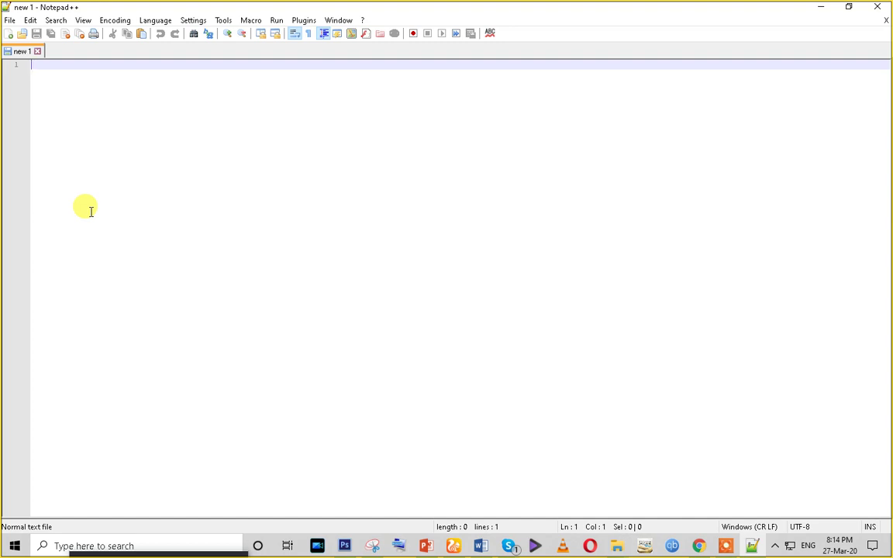
{"action": "type", "text": "1- su"}
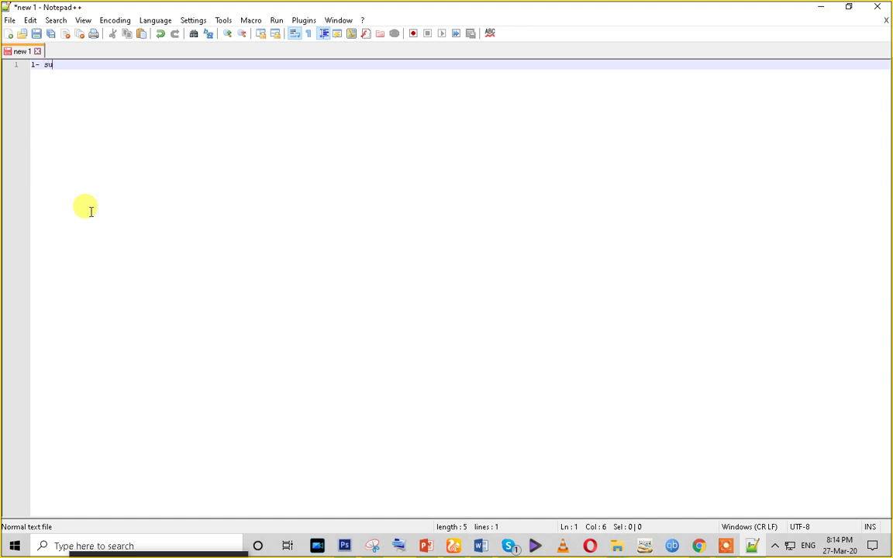
{"action": "type", "text": "b doms"}
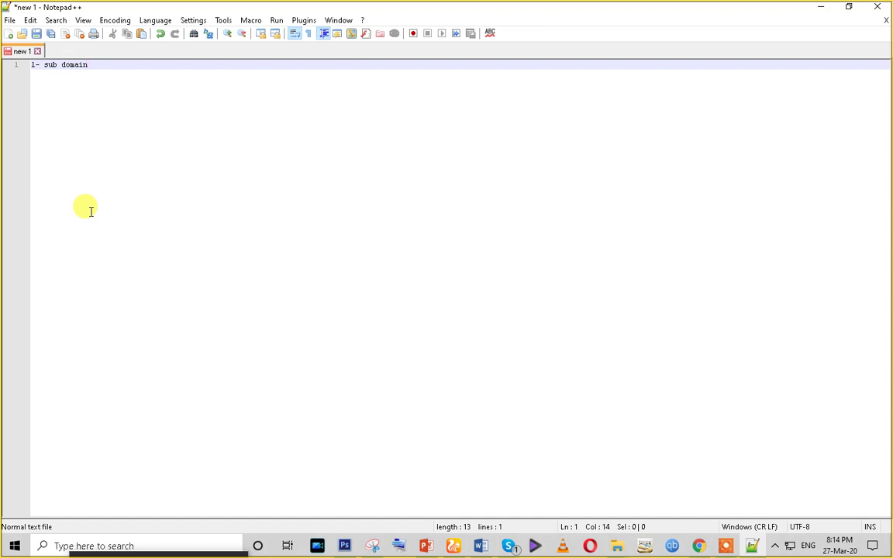
{"action": "key", "text": "Return"}
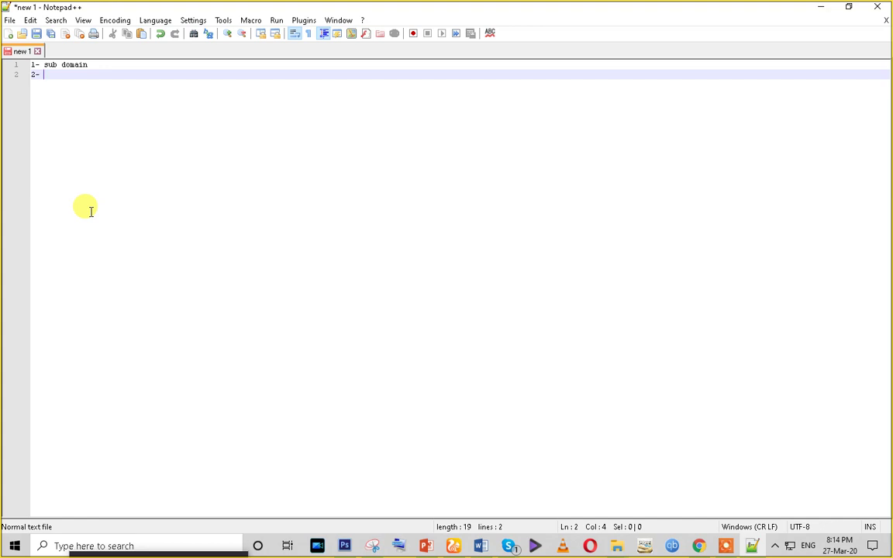
{"action": "type", "text": "demo site"}
{"action": "key", "text": "Return"}
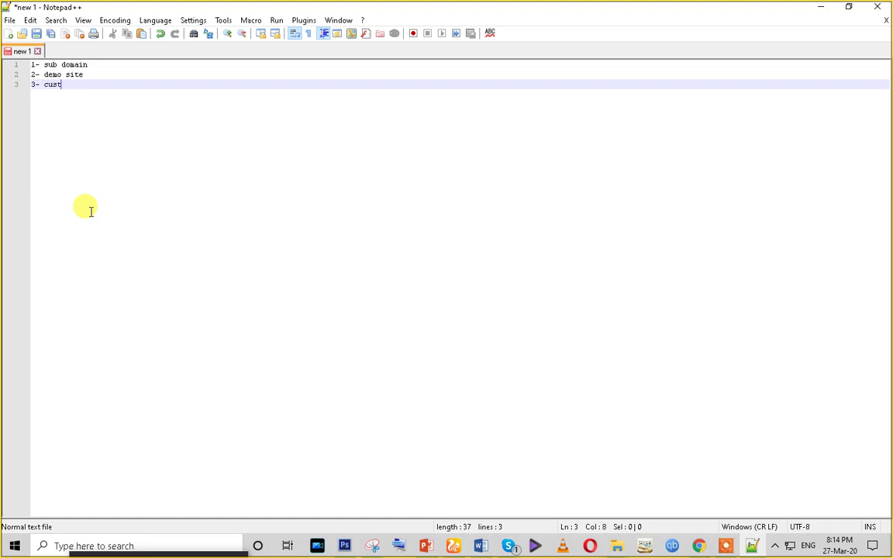
{"action": "type", "text": "mize page"}
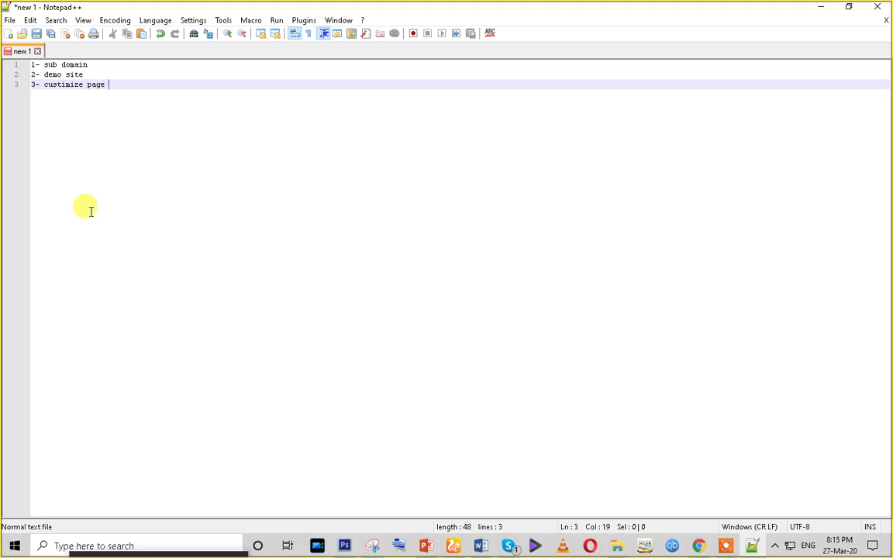
{"action": "key", "text": "Return"}
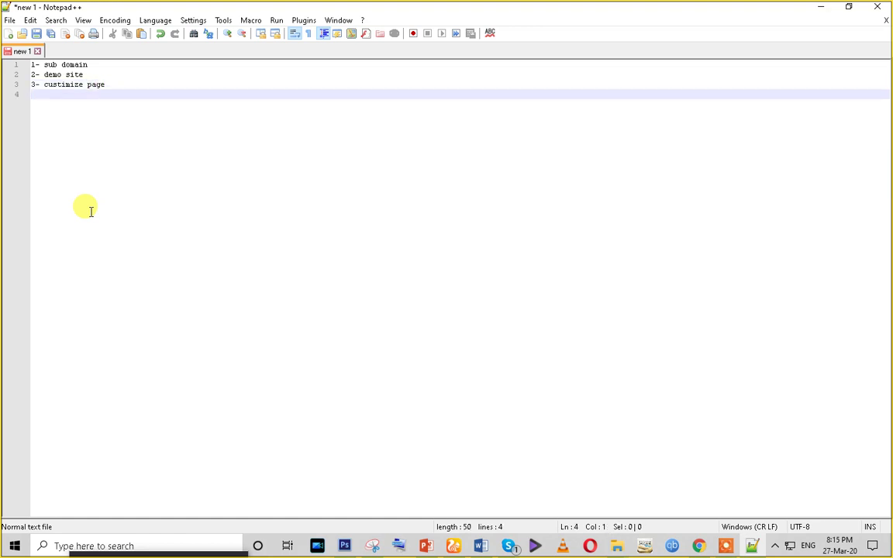
Step: Switch back to Chrome and look over the open Role Manager and Import Demo Data pages
{"action": "left_click", "coordinate": [699, 546]}
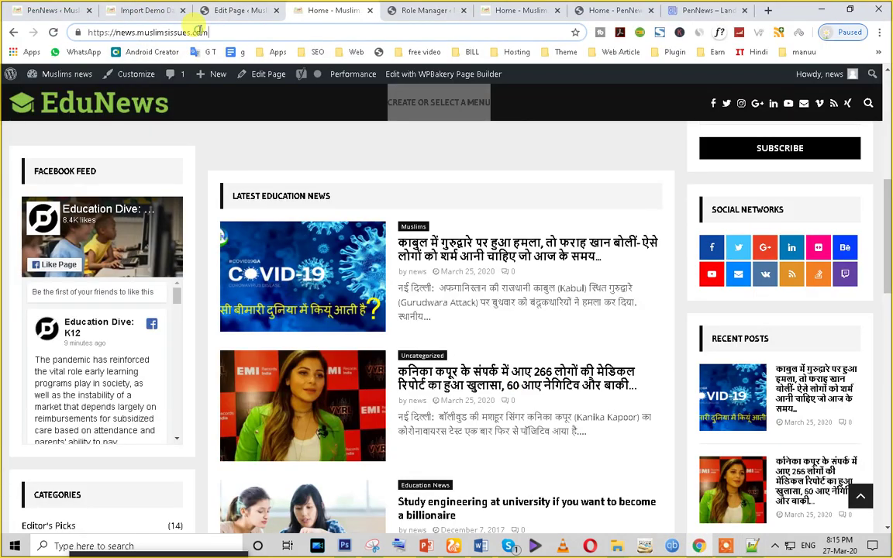
{"action": "left_click", "coordinate": [228, 10]}
{"action": "left_click", "coordinate": [366, 12]}
{"action": "left_click", "coordinate": [393, 10]}
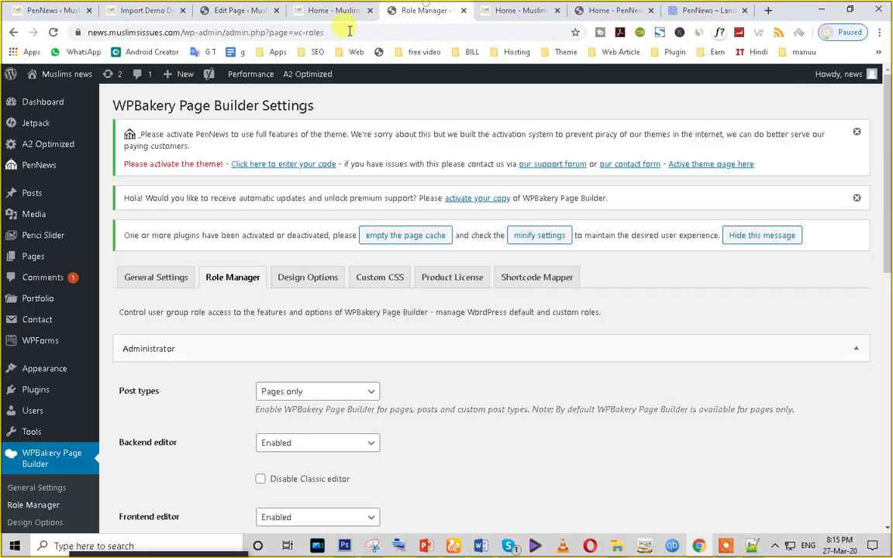
{"action": "left_click", "coordinate": [229, 10]}
{"action": "left_click", "coordinate": [149, 10]}
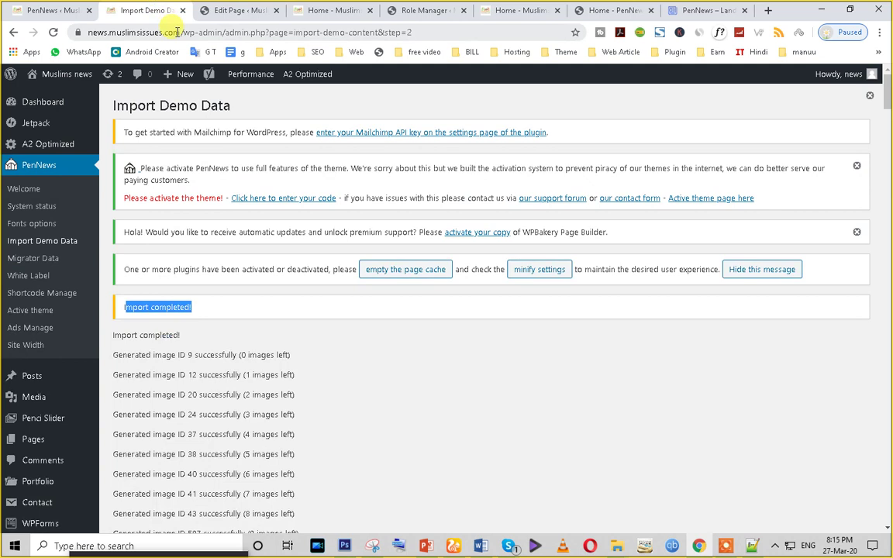
Step: Load the news site's /demo page in place of the home page and copy its address
{"action": "left_click", "coordinate": [293, 11]}
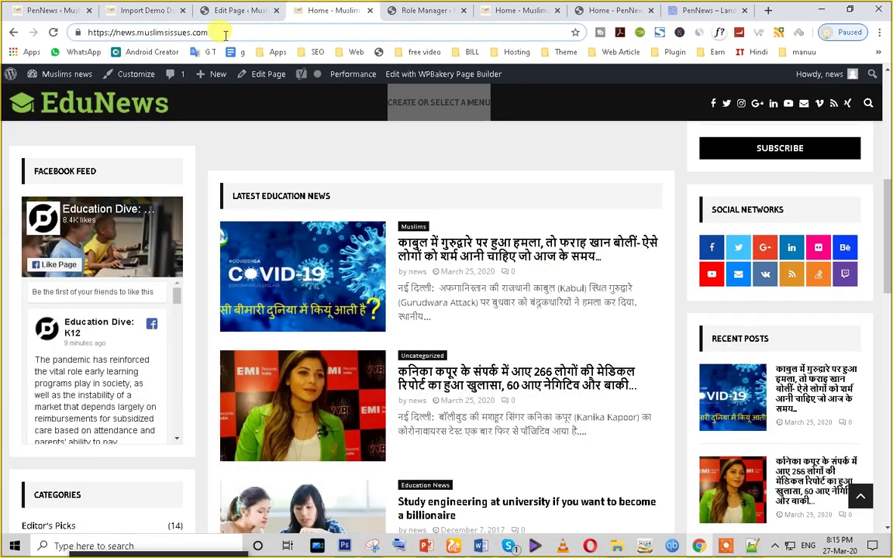
{"action": "type", "text": "/demo"}
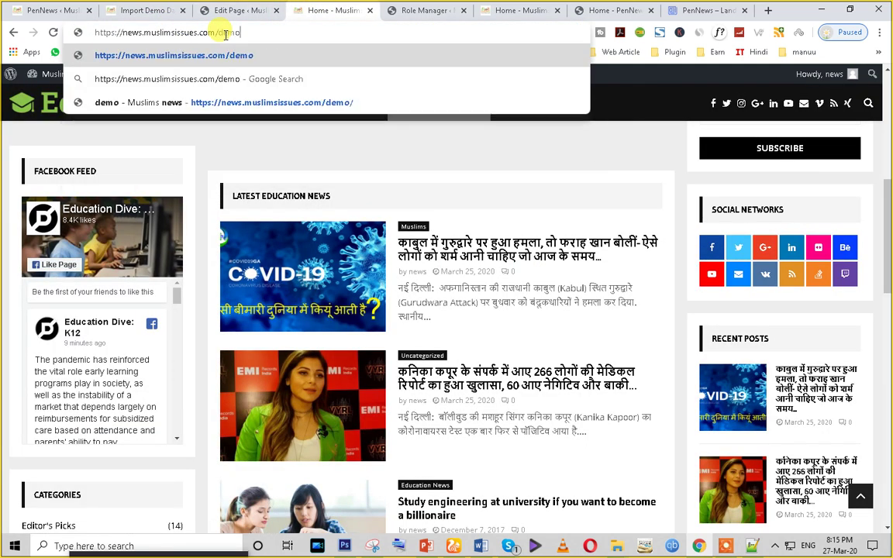
{"action": "key", "text": "Return"}
{"action": "left_click", "coordinate": [225, 33]}
{"action": "key", "text": "ctrl+c"}
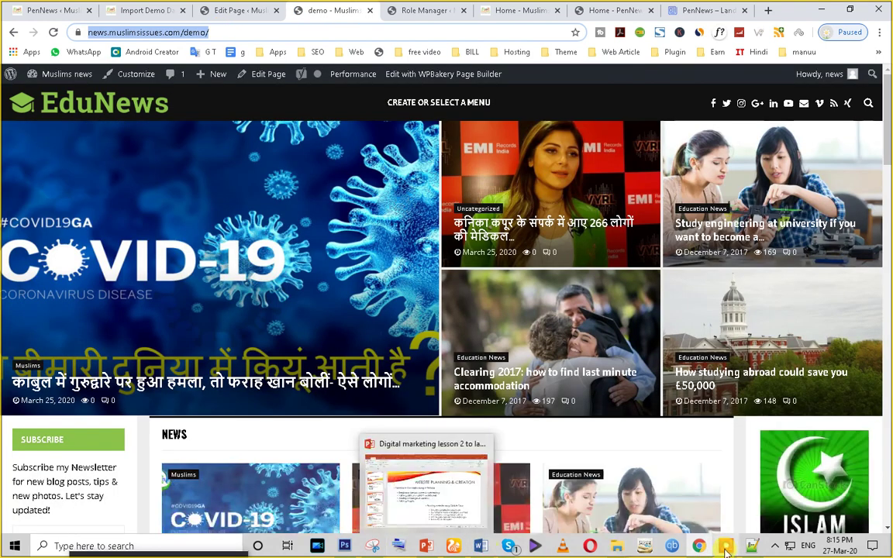
{"action": "left_click", "coordinate": [749, 546]}
{"action": "left_click", "coordinate": [132, 81]}
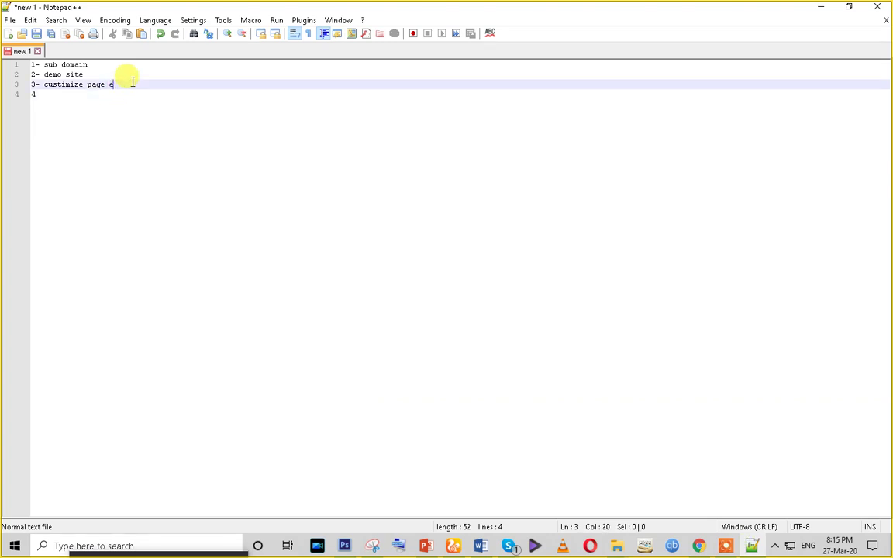
{"action": "key", "text": "ctrl+v"}
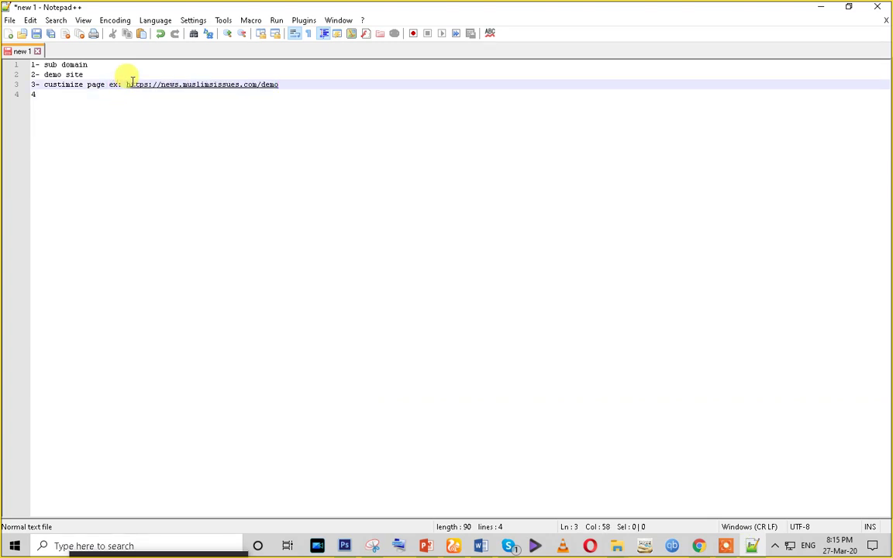
{"action": "left_click", "coordinate": [68, 95]}
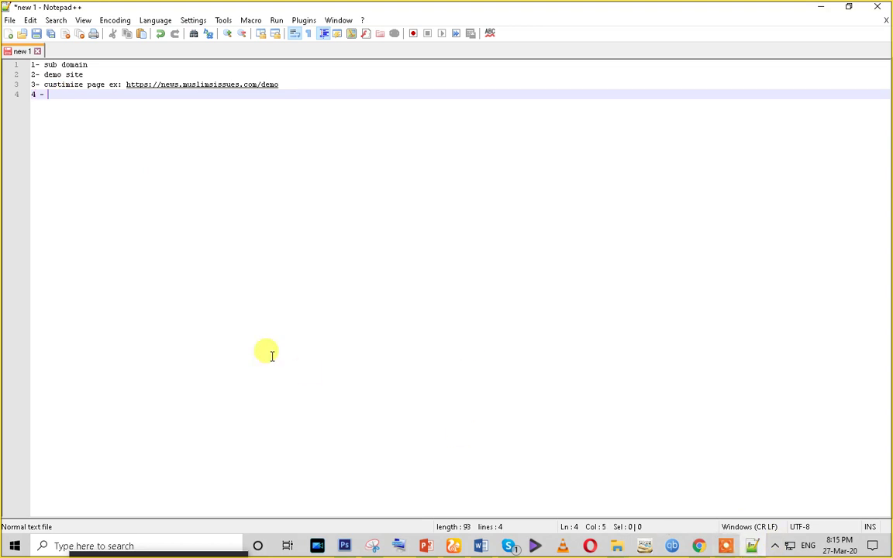
Step: Switch back to Chrome and review the demo page from its slider through the News test block to the footer
{"action": "left_click", "coordinate": [699, 546]}
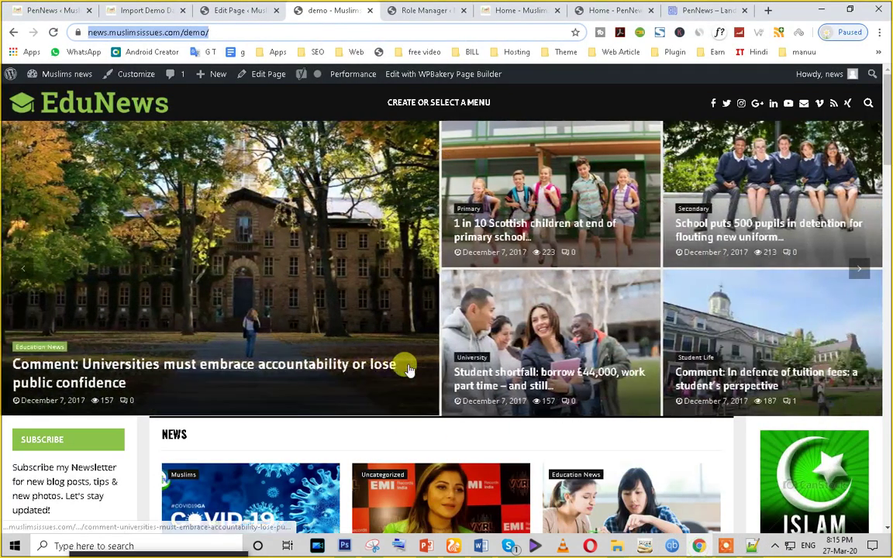
{"action": "scroll", "coordinate": [219, 314], "scroll_direction": "down", "scroll_amount": 10}
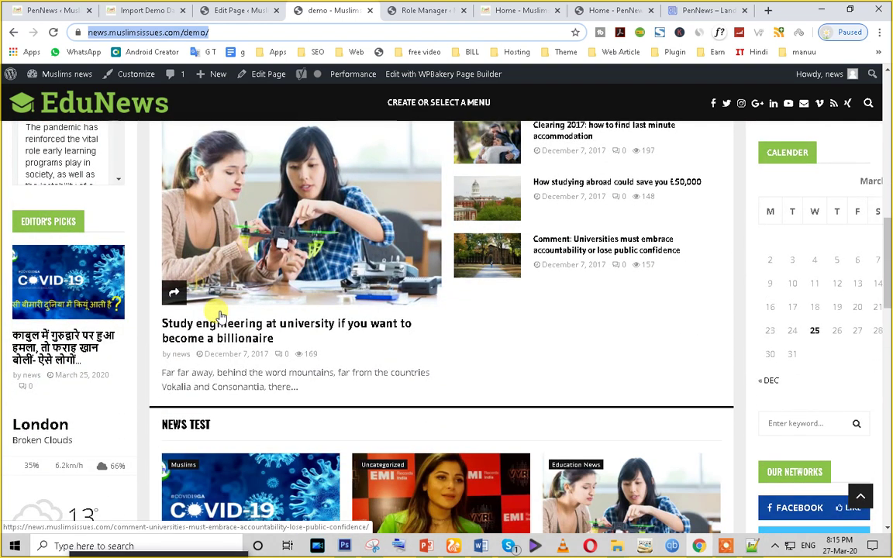
{"action": "scroll", "coordinate": [304, 349], "scroll_direction": "down", "scroll_amount": 10}
{"action": "scroll", "coordinate": [306, 349], "scroll_direction": "down", "scroll_amount": 3}
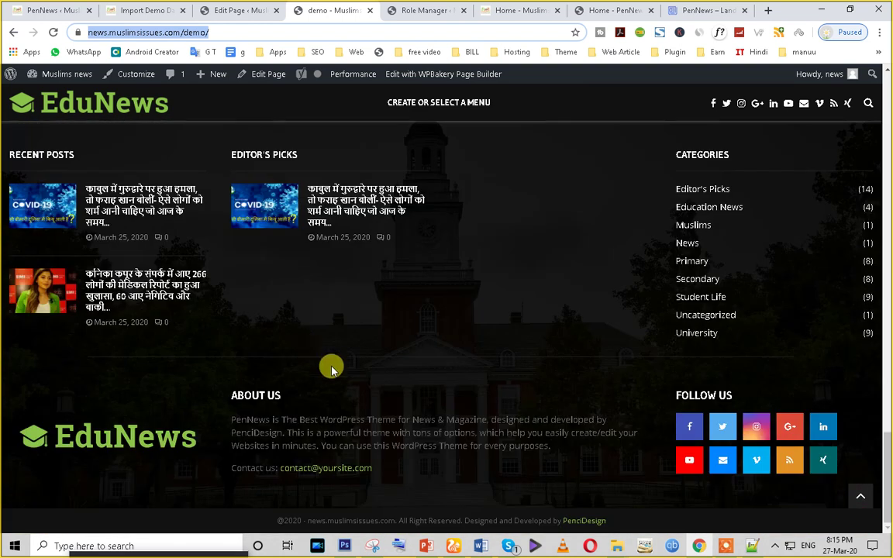
{"action": "left_click_drag", "start_coordinate": [393, 472], "coordinate": [84, 175]}
{"action": "scroll", "coordinate": [84, 255], "scroll_direction": "up", "scroll_amount": 10}
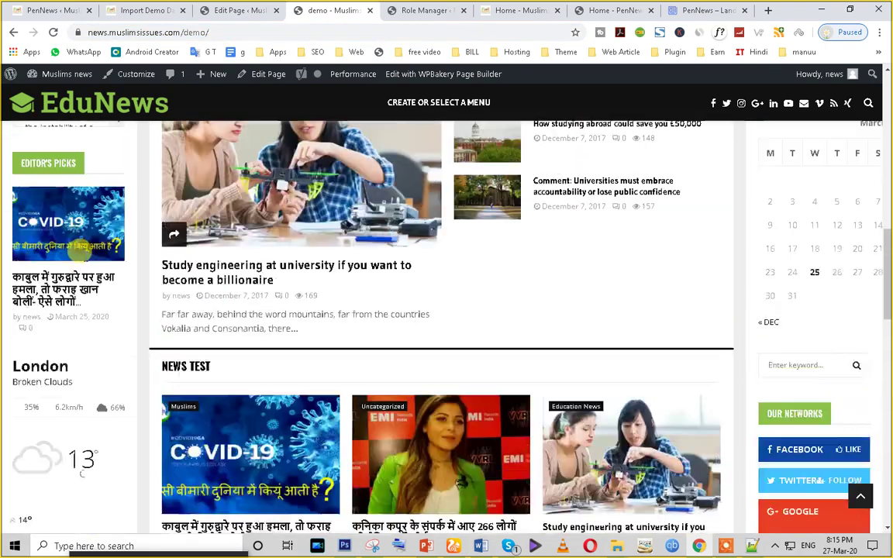
{"action": "scroll", "coordinate": [84, 252], "scroll_direction": "down", "scroll_amount": 5}
{"action": "scroll", "coordinate": [310, 272], "scroll_direction": "up", "scroll_amount": 5}
{"action": "scroll", "coordinate": [556, 289], "scroll_direction": "down", "scroll_amount": 3}
{"action": "scroll", "coordinate": [542, 333], "scroll_direction": "down", "scroll_amount": 10}
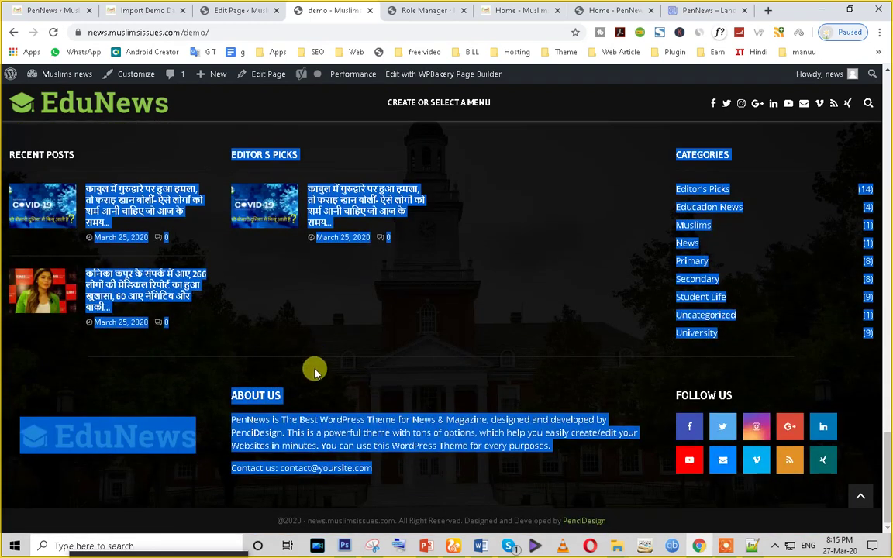
Step: Highlight the footer's About Us text and its EduNews logo to examine the footer area
{"action": "left_click", "coordinate": [372, 457]}
{"action": "left_click_drag", "start_coordinate": [372, 458], "coordinate": [235, 393]}
{"action": "left_click_drag", "start_coordinate": [209, 440], "coordinate": [2, 425]}
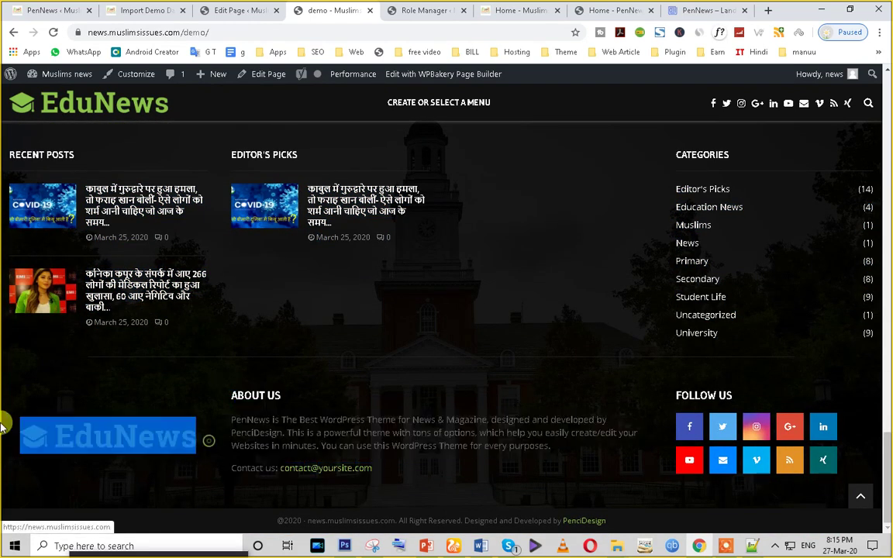
{"action": "scroll", "coordinate": [140, 388], "scroll_direction": "up", "scroll_amount": 3}
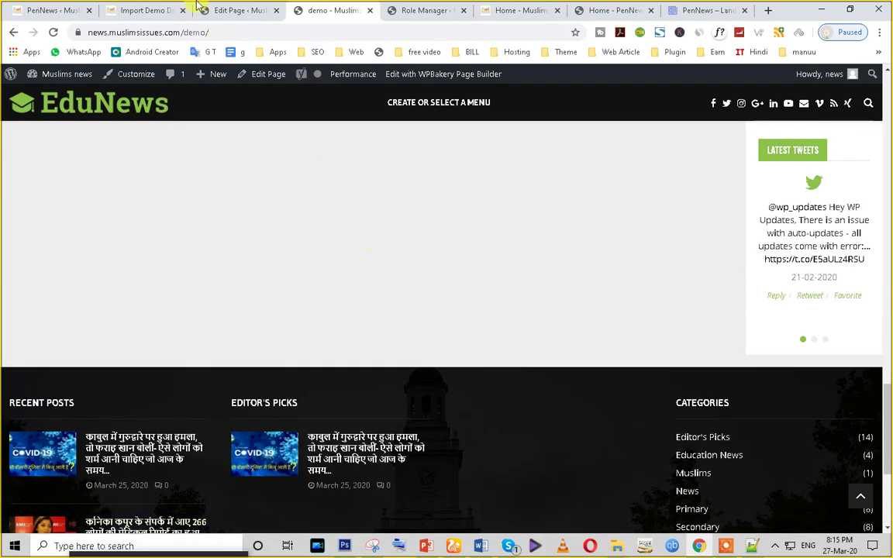
Step: Open the site's theme Customizer from the demo page's edit screen, checking the demo page while it loads
{"action": "left_click", "coordinate": [242, 6]}
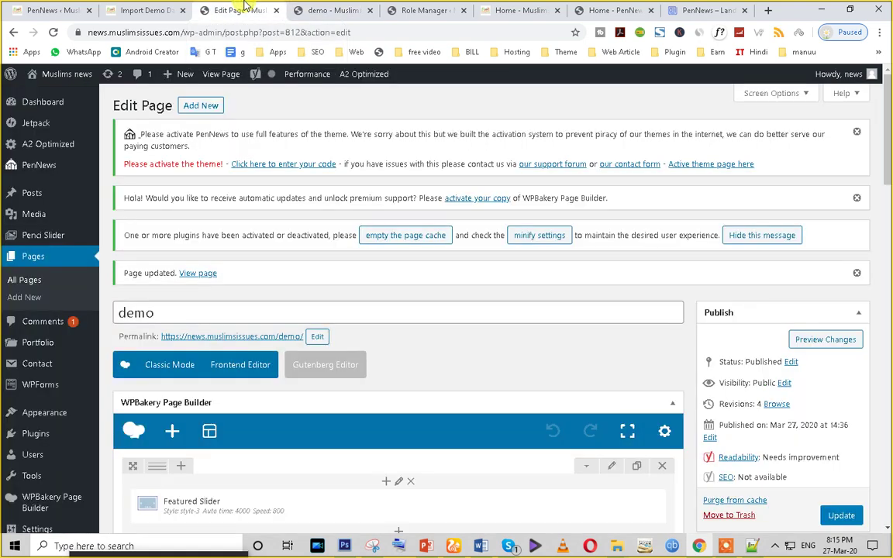
{"action": "scroll", "coordinate": [10, 338], "scroll_direction": "down", "scroll_amount": 3}
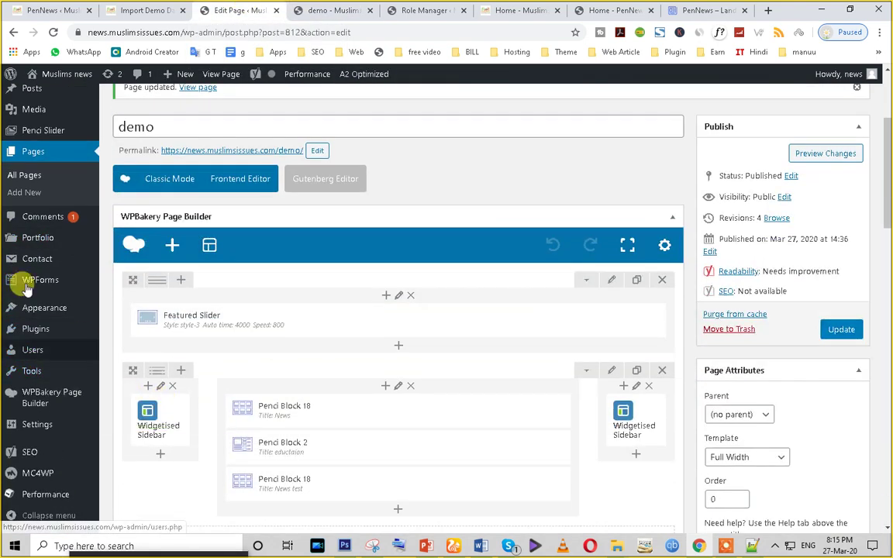
{"action": "mouse_move", "coordinate": [42, 310]}
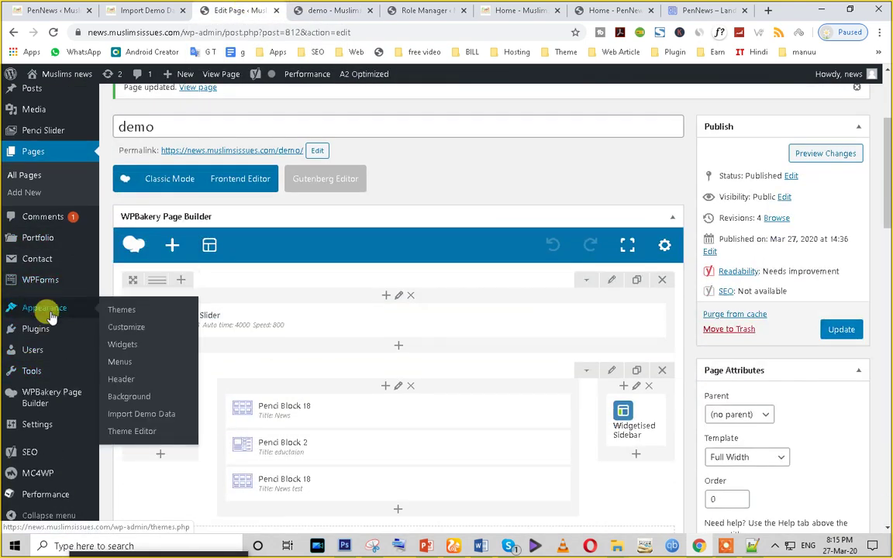
{"action": "left_click", "coordinate": [121, 331]}
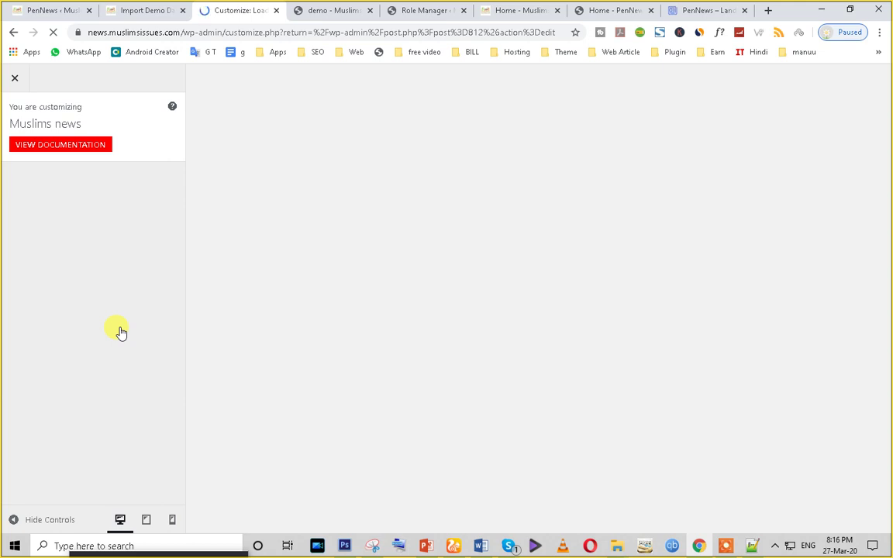
{"action": "left_click", "coordinate": [335, 10]}
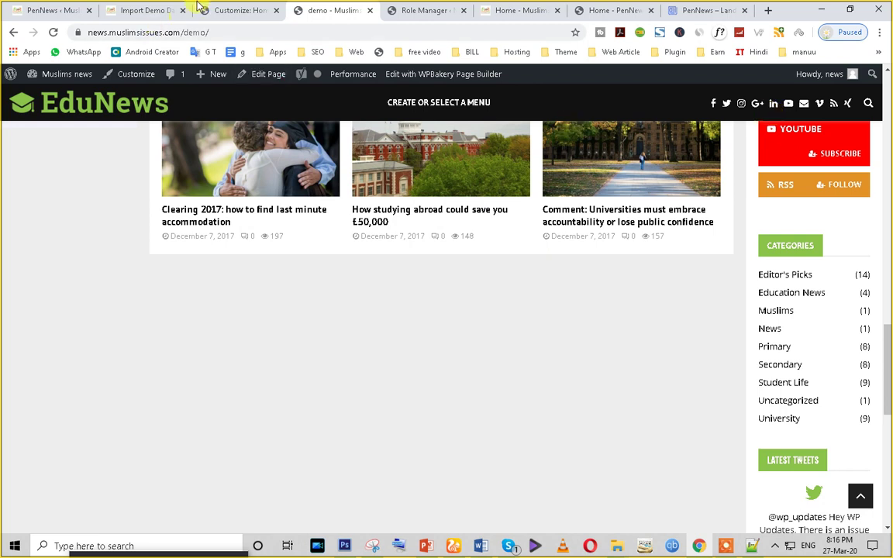
{"action": "left_click", "coordinate": [221, 12]}
Step: Look through the PenNews Customizer sections, briefly opening General Options and Topbar Options
{"action": "scroll", "coordinate": [107, 303], "scroll_direction": "down", "scroll_amount": 5}
{"action": "scroll", "coordinate": [88, 422], "scroll_direction": "up", "scroll_amount": 5}
{"action": "scroll", "coordinate": [91, 354], "scroll_direction": "down", "scroll_amount": 5}
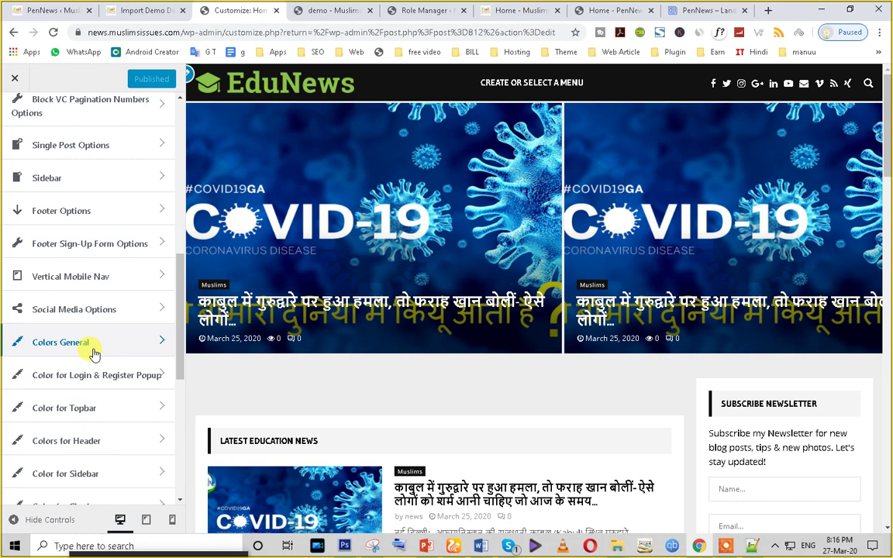
{"action": "scroll", "coordinate": [92, 354], "scroll_direction": "up", "scroll_amount": 6}
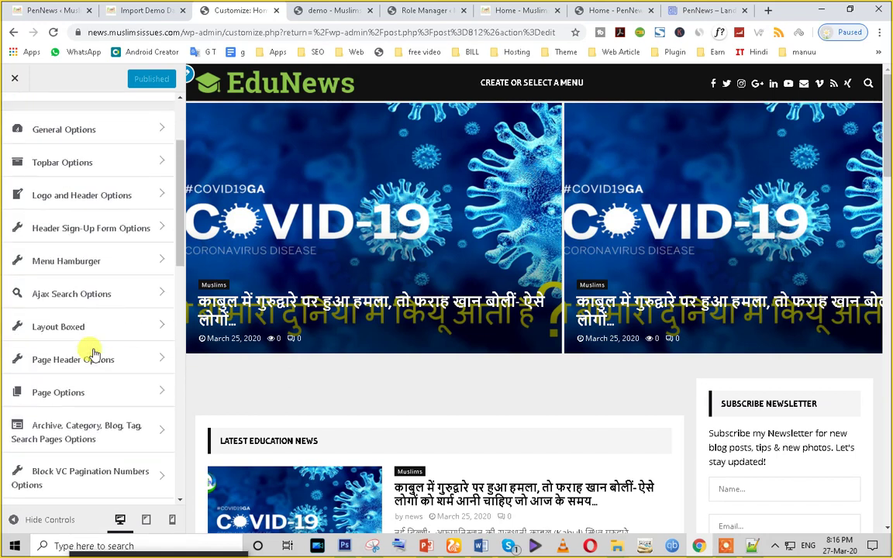
{"action": "left_click", "coordinate": [92, 195]}
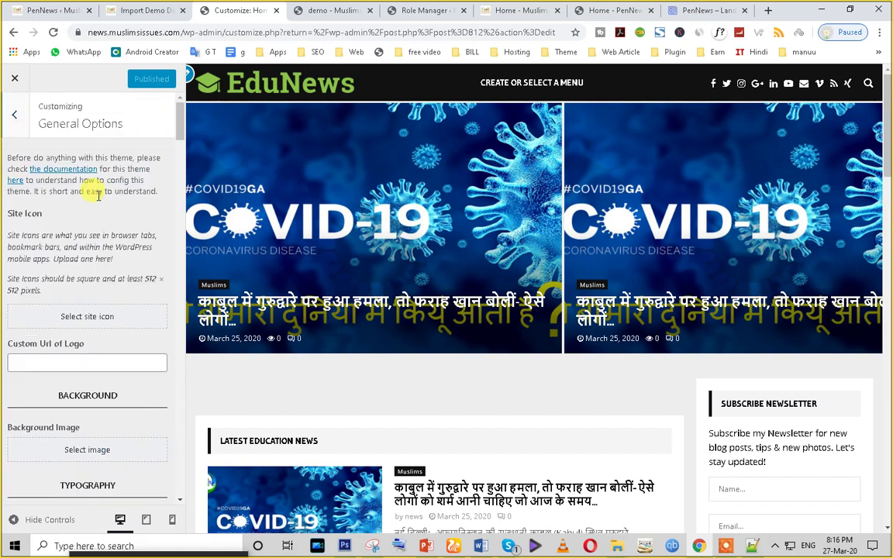
{"action": "left_click", "coordinate": [14, 120]}
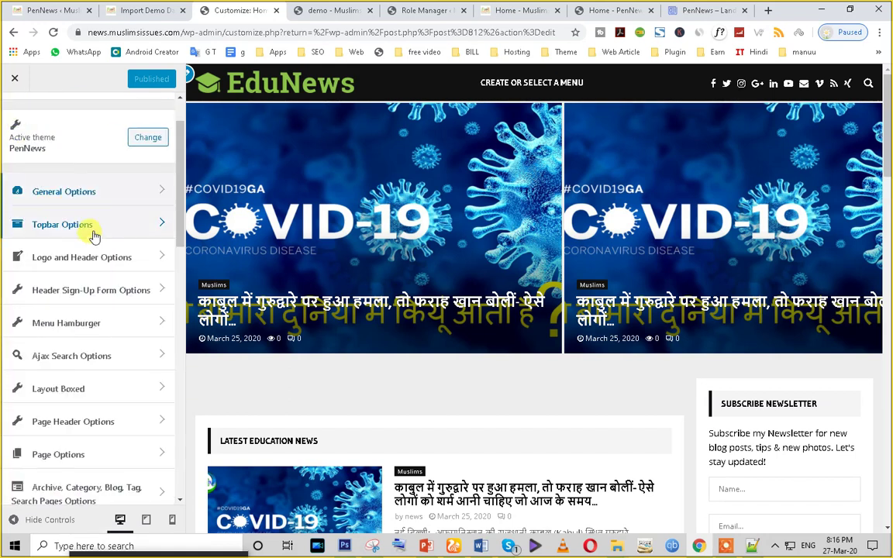
{"action": "left_click", "coordinate": [90, 229]}
{"action": "left_click", "coordinate": [14, 120]}
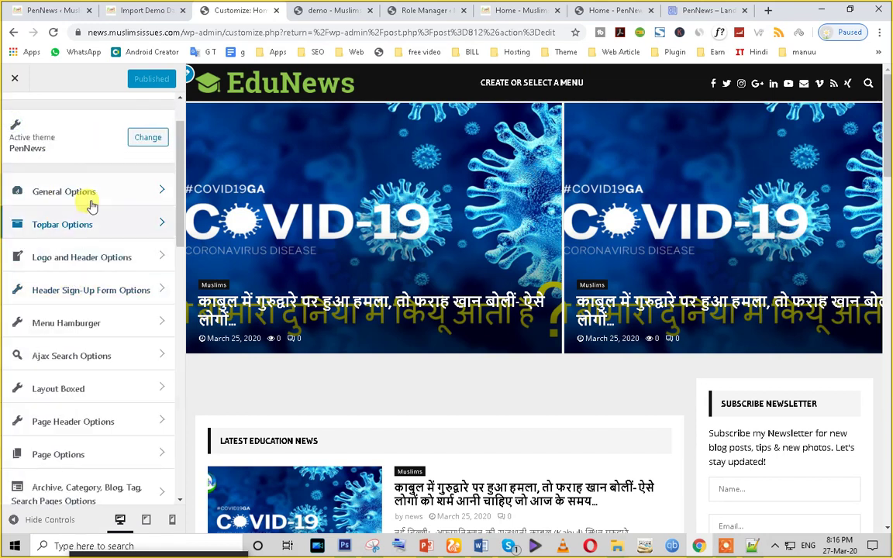
Step: Examine the site icon, logo URL, background and typography settings under General Options, and return to the section list
{"action": "scroll", "coordinate": [89, 279], "scroll_direction": "down", "scroll_amount": 1}
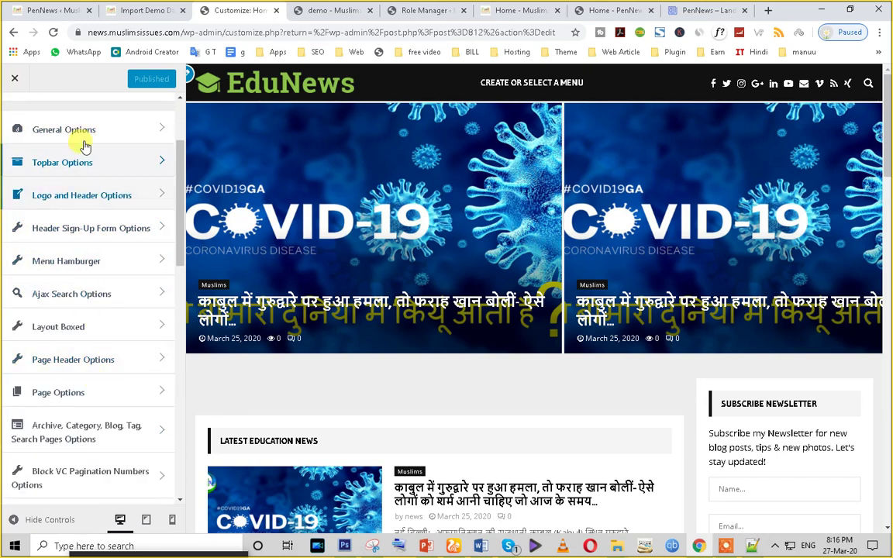
{"action": "left_click", "coordinate": [85, 129]}
{"action": "scroll", "coordinate": [76, 375], "scroll_direction": "down", "scroll_amount": 3}
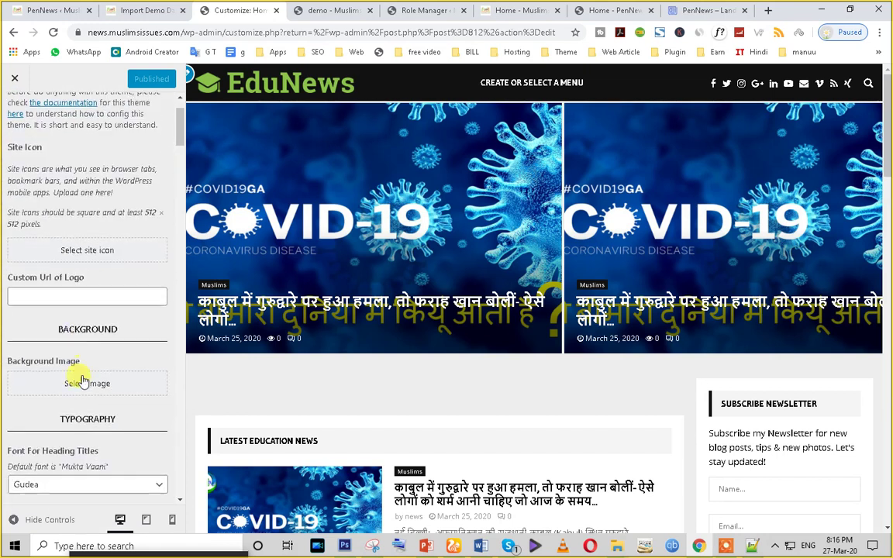
{"action": "scroll", "coordinate": [82, 436], "scroll_direction": "up", "scroll_amount": 4}
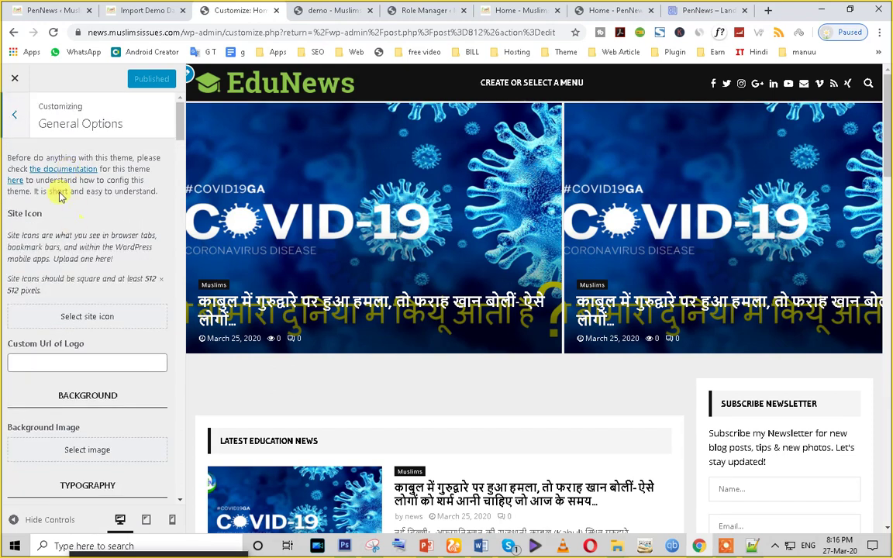
{"action": "left_click", "coordinate": [15, 109]}
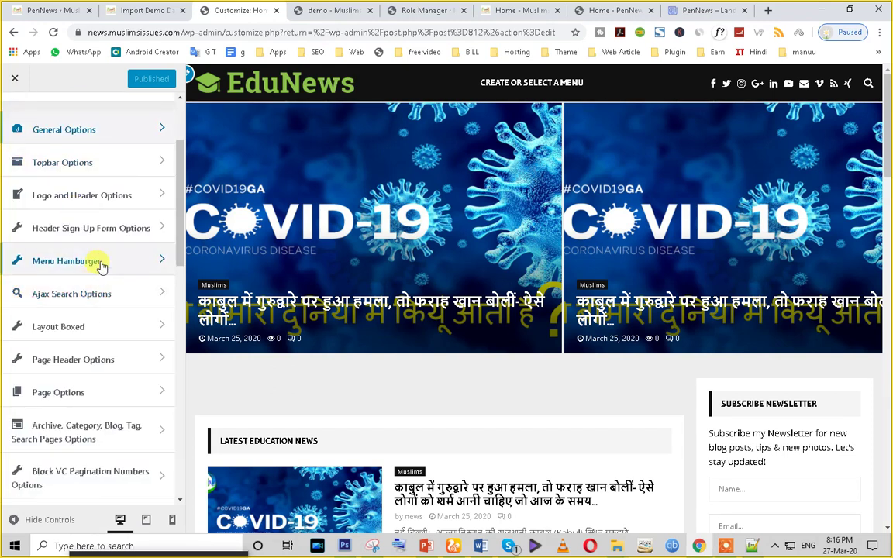
Step: Examine the Menu Hamburger and Header Sign-Up Form options, returning to the section list after each
{"action": "left_click", "coordinate": [95, 259]}
{"action": "left_click", "coordinate": [13, 114]}
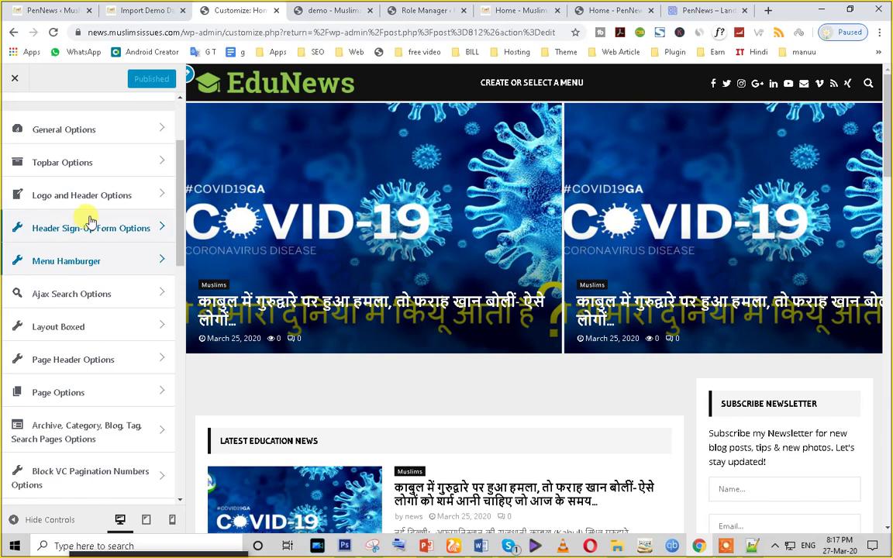
{"action": "left_click", "coordinate": [94, 230]}
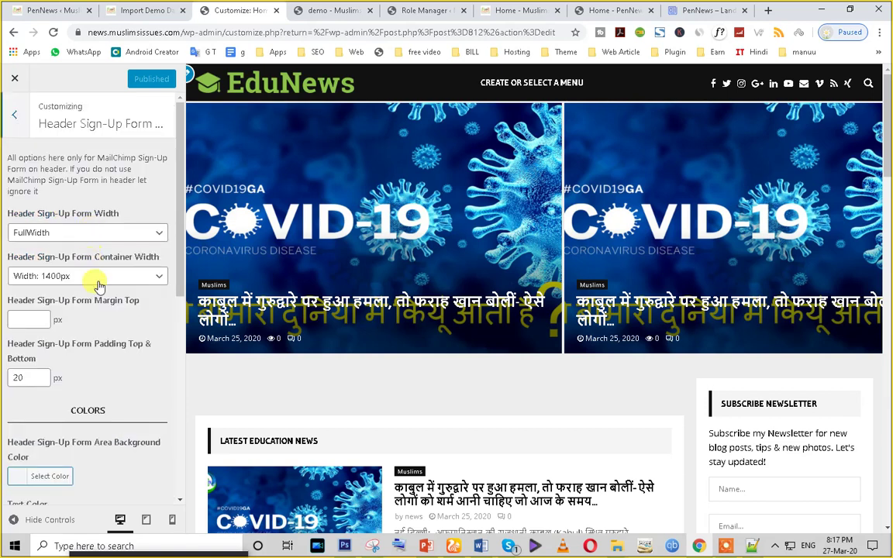
{"action": "scroll", "coordinate": [95, 293], "scroll_direction": "down", "scroll_amount": 2}
{"action": "scroll", "coordinate": [95, 283], "scroll_direction": "up", "scroll_amount": 2}
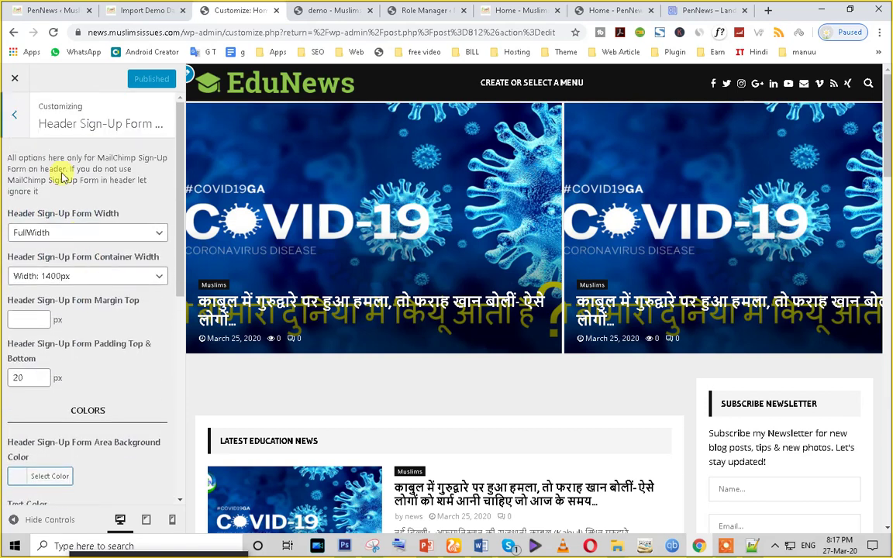
{"action": "left_click", "coordinate": [14, 120]}
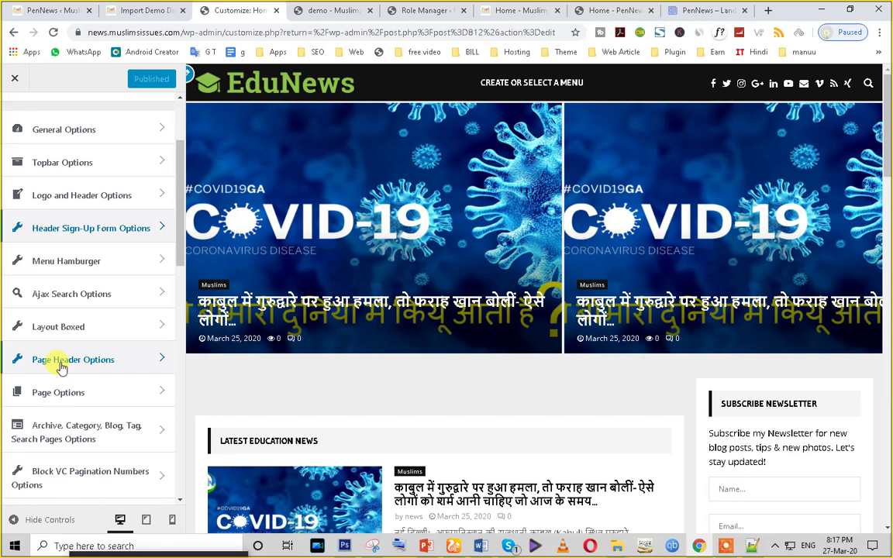
Step: Review the sidebar layouts and page templates in Page Options, and return to the section list
{"action": "scroll", "coordinate": [62, 368], "scroll_direction": "down", "scroll_amount": 2}
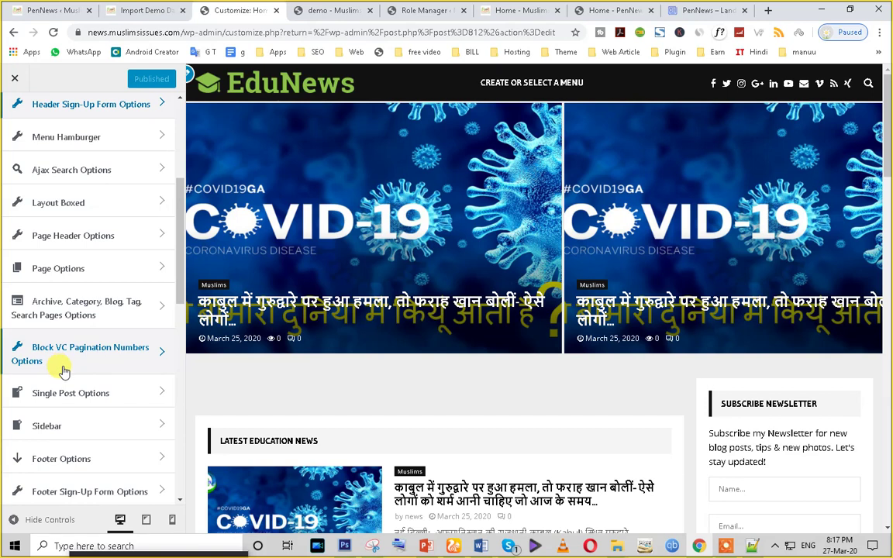
{"action": "left_click", "coordinate": [76, 267]}
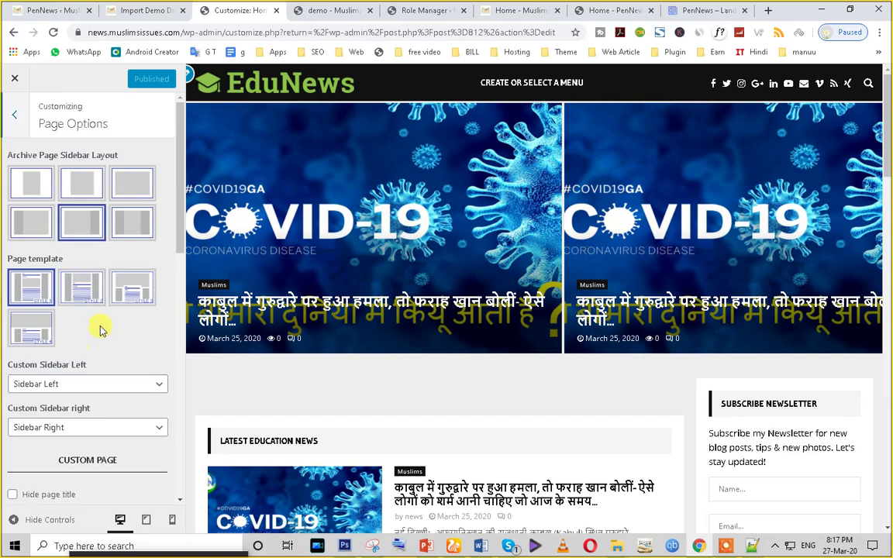
{"action": "left_click", "coordinate": [14, 114]}
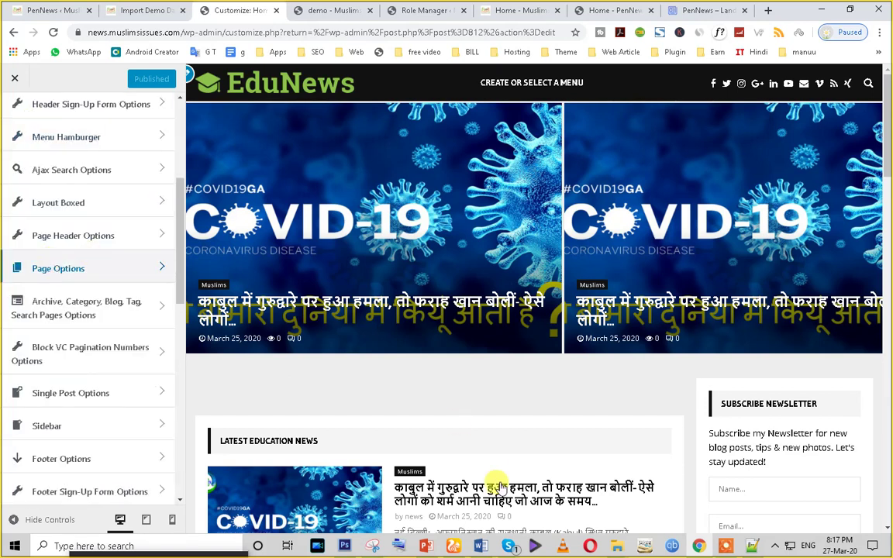
Step: Switch to the Notepad++ task list, enter "site reviews" as item 4 and select the whole list
{"action": "key", "text": "alt+Tab"}
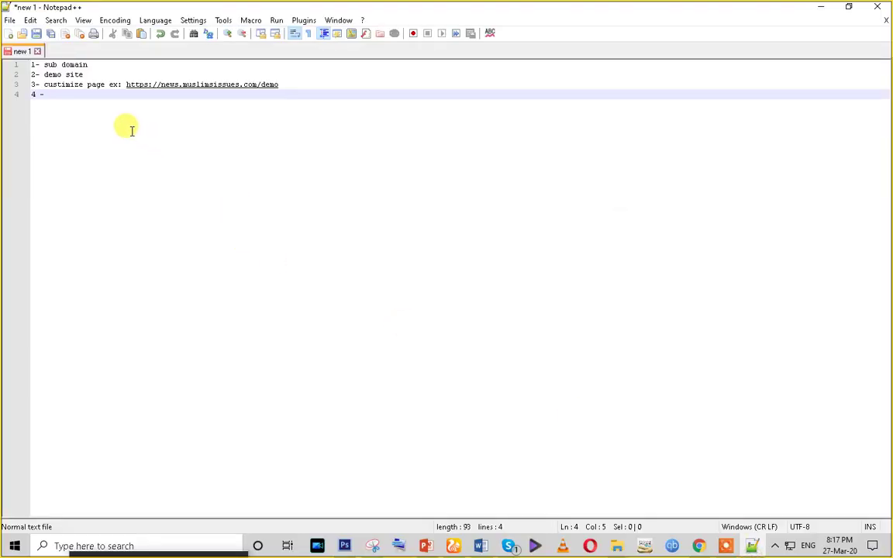
{"action": "type", "text": "page"}
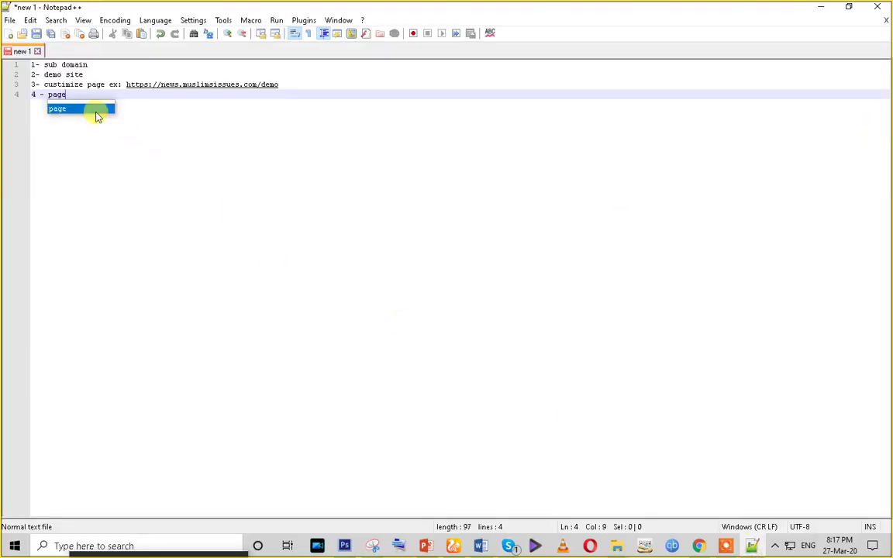
{"action": "key", "text": "BackSpace"}
{"action": "key", "text": "BackSpace"}
{"action": "key", "text": "BackSpace"}
{"action": "key", "text": "BackSpace"}
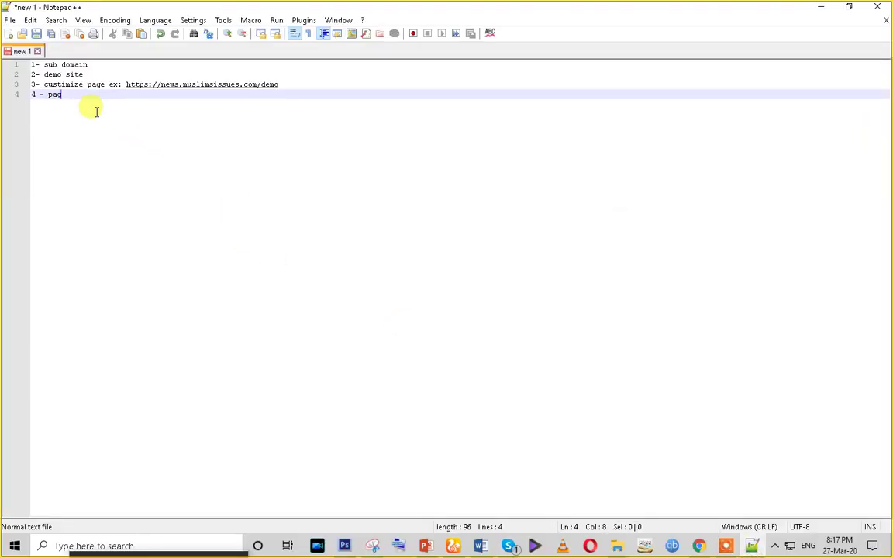
{"action": "type", "text": "site re"}
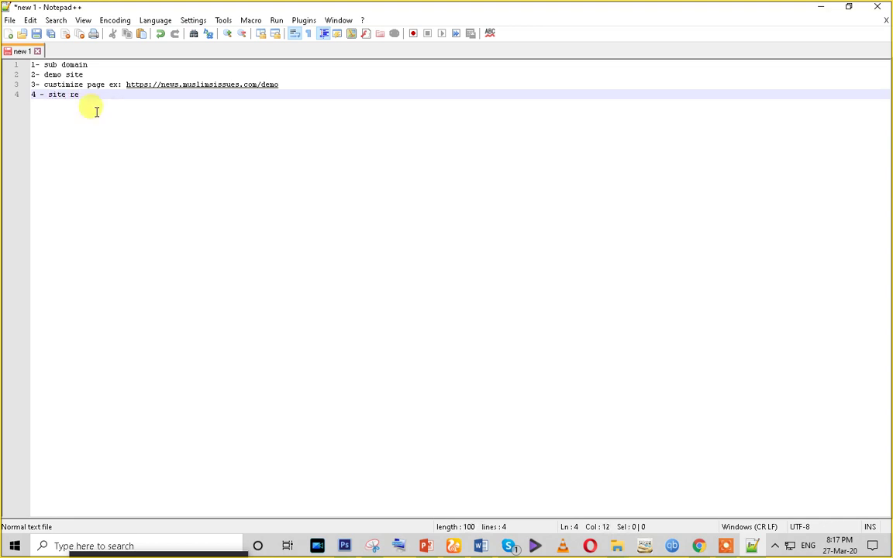
{"action": "type", "text": "views"}
{"action": "key", "text": "ctrl+a"}
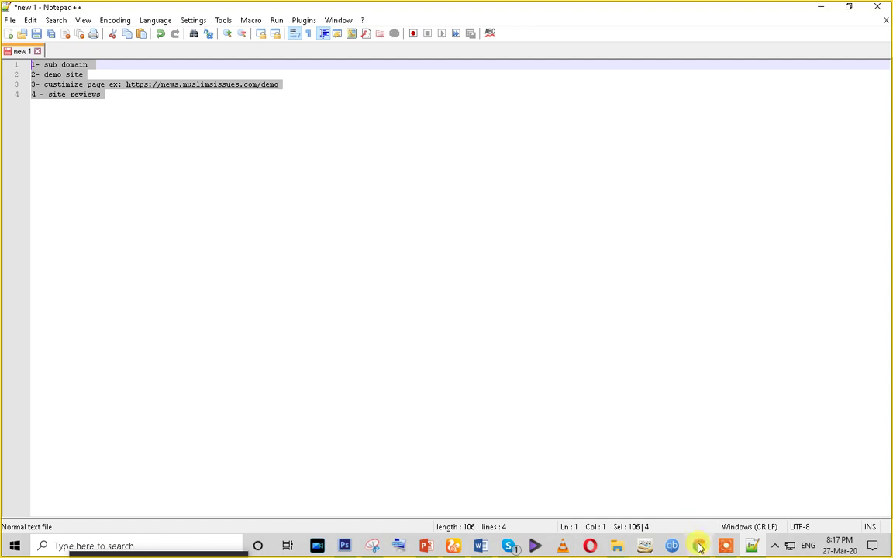
Step: Return to the WordPress dashboard in Chrome, reload the demo import page and open the installed themes
{"action": "key", "text": "alt+Tab"}
{"action": "left_click", "coordinate": [144, 10]}
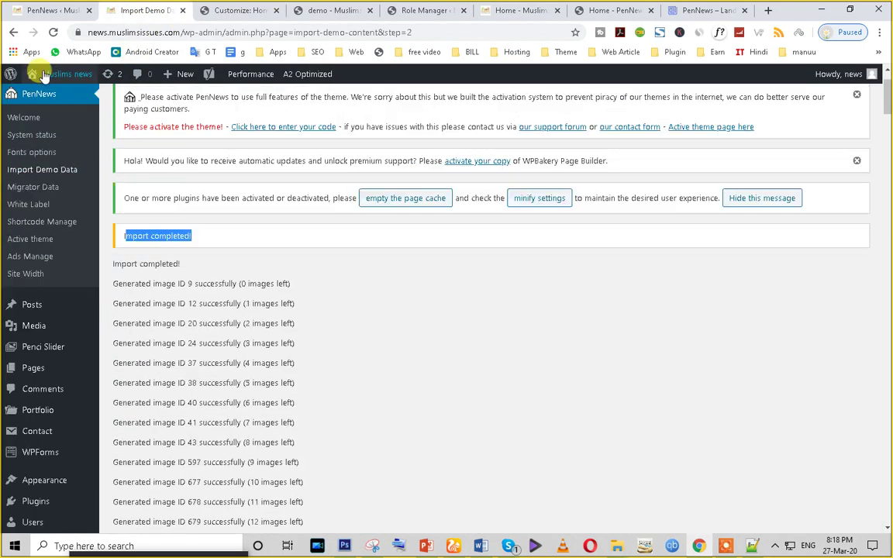
{"action": "left_click", "coordinate": [53, 32]}
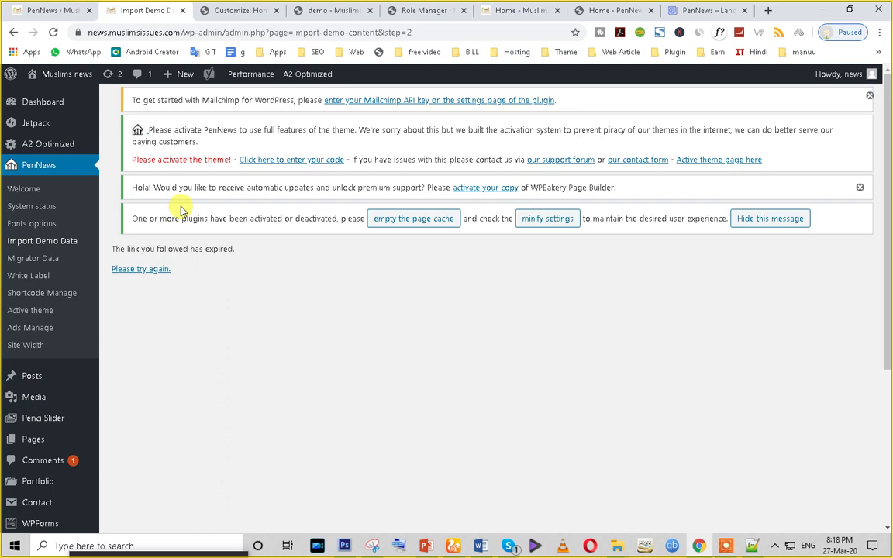
{"action": "scroll", "coordinate": [39, 349], "scroll_direction": "down", "scroll_amount": 3}
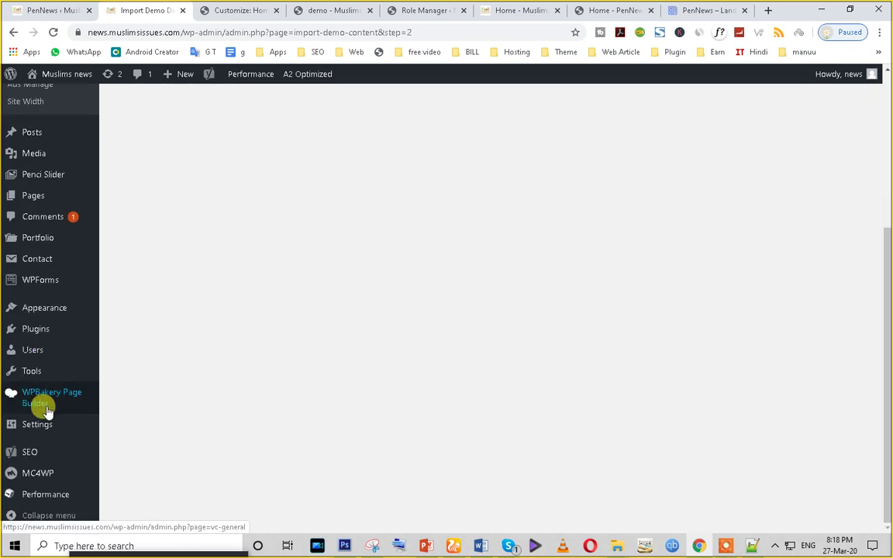
{"action": "scroll", "coordinate": [45, 409], "scroll_direction": "up", "scroll_amount": 3}
{"action": "scroll", "coordinate": [59, 313], "scroll_direction": "down", "scroll_amount": 3}
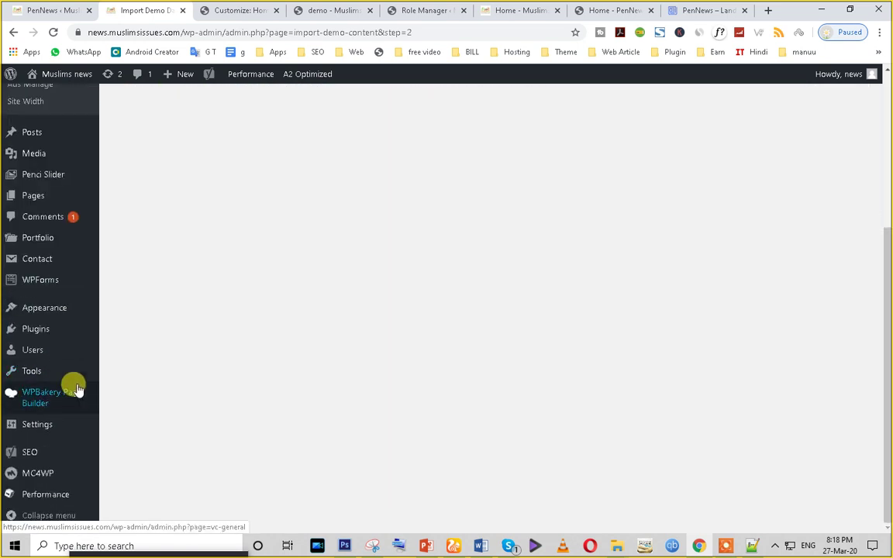
{"action": "left_click", "coordinate": [54, 308]}
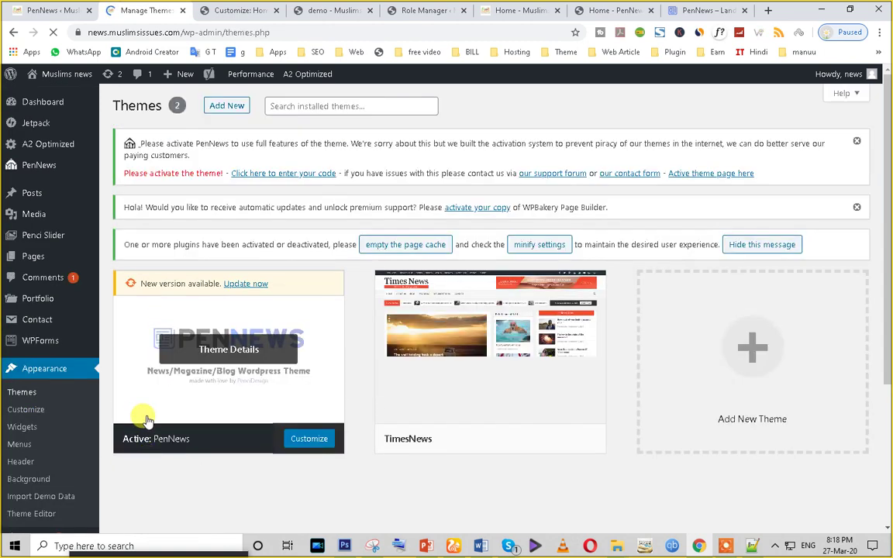
Step: Switch to the Notepad++ task list and highlight the sub domain and demo site entries
{"action": "left_click", "coordinate": [750, 545]}
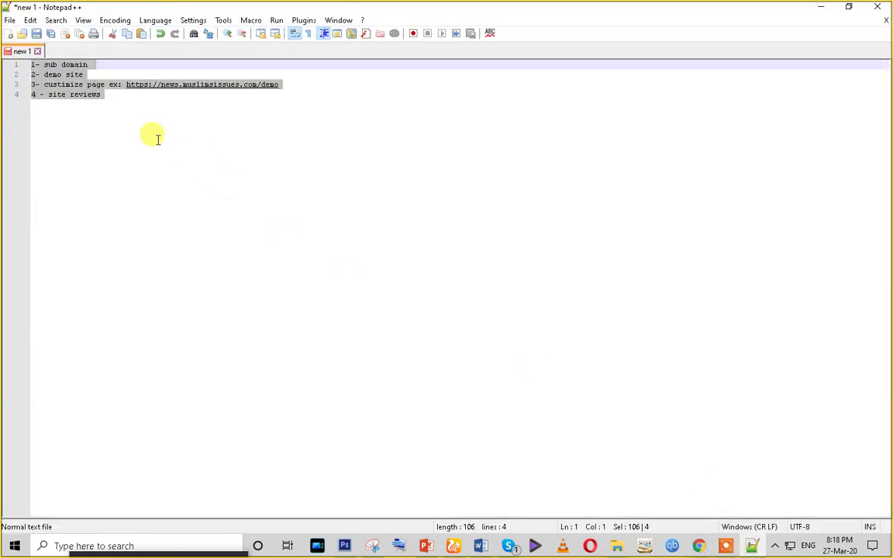
{"action": "left_click", "coordinate": [132, 122]}
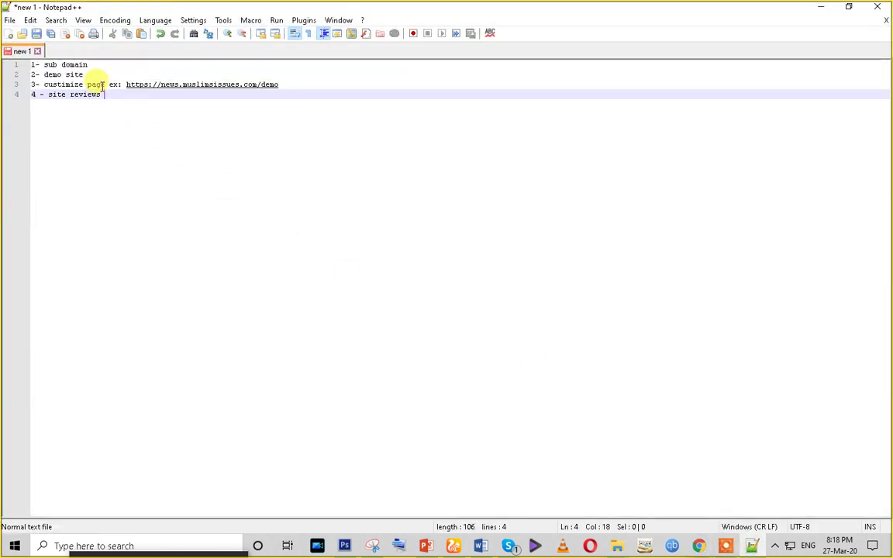
{"action": "left_click_drag", "start_coordinate": [94, 66], "coordinate": [23, 62]}
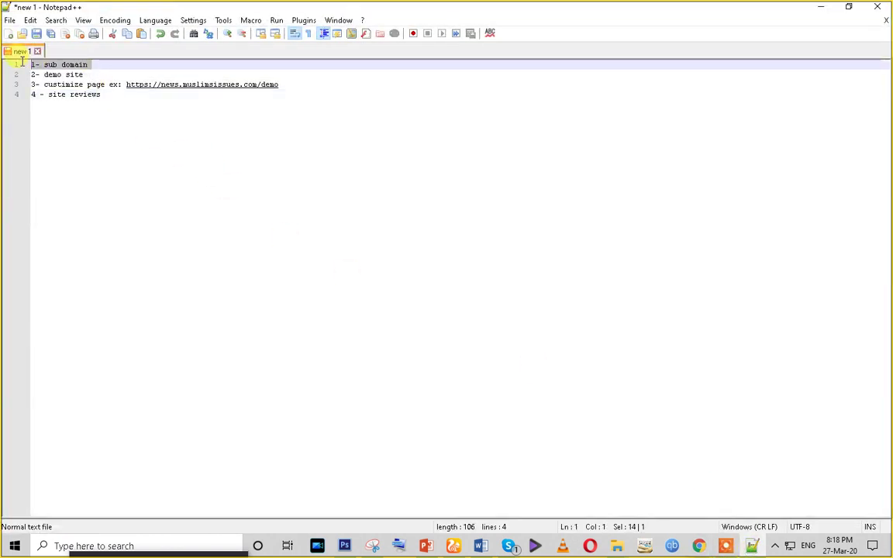
{"action": "left_click_drag", "start_coordinate": [84, 74], "coordinate": [38, 76]}
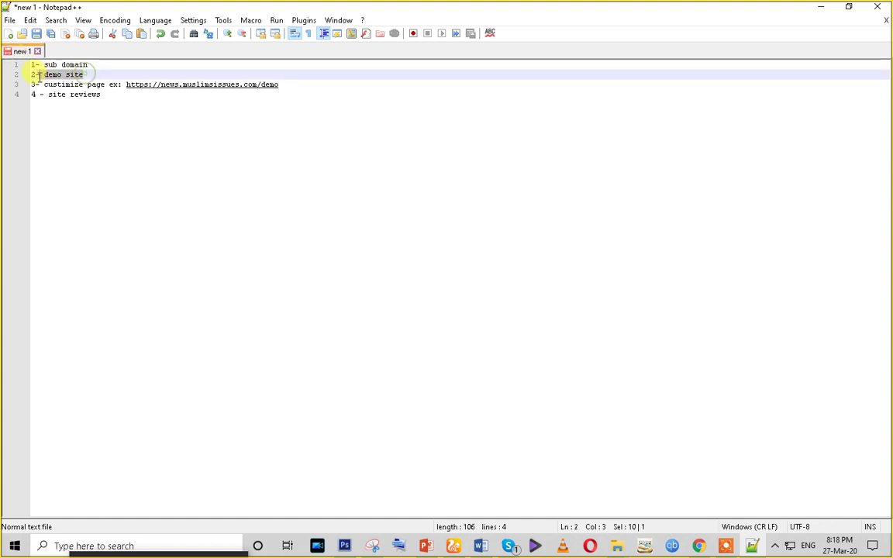
{"action": "left_click", "coordinate": [92, 73]}
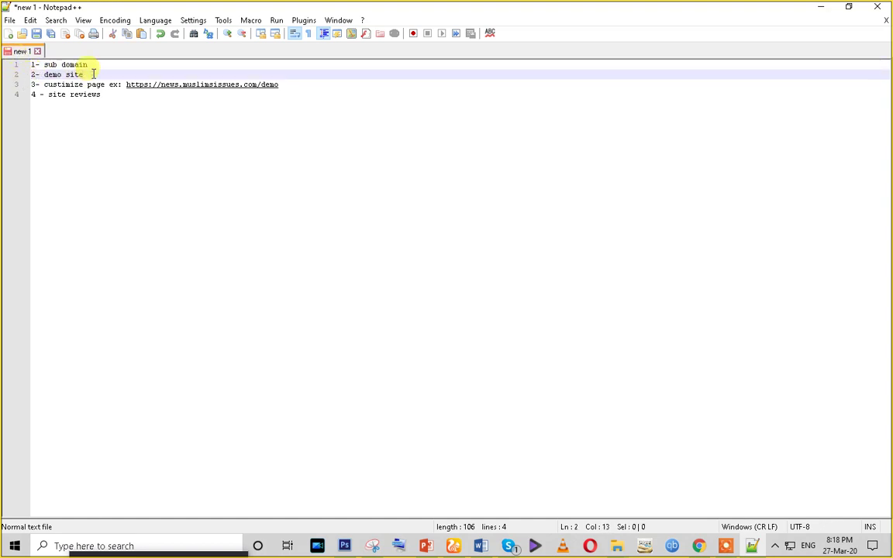
Step: Switch back to Chrome and look through the PenNews education demo home page down to Latest Education News
{"action": "key", "text": "alt+Tab"}
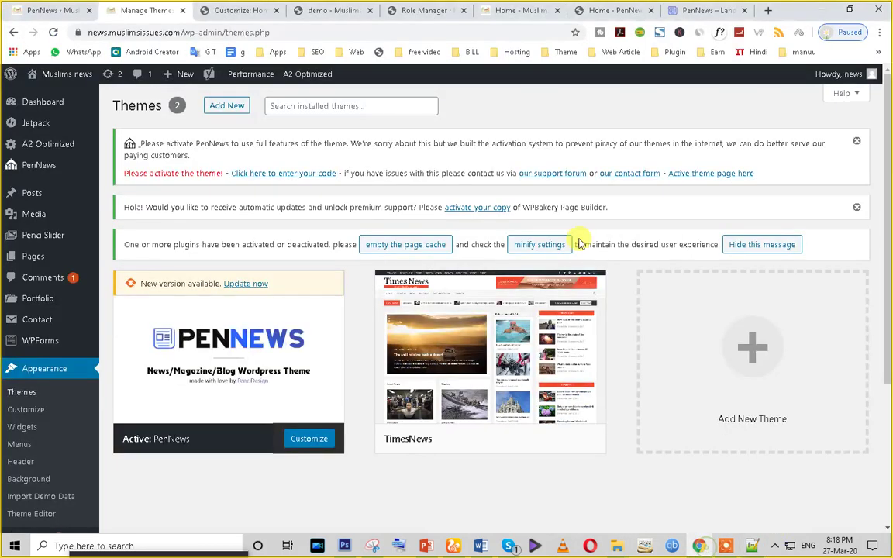
{"action": "left_click", "coordinate": [531, 6]}
{"action": "left_click", "coordinate": [642, 8]}
{"action": "scroll", "coordinate": [516, 190], "scroll_direction": "up", "scroll_amount": 10}
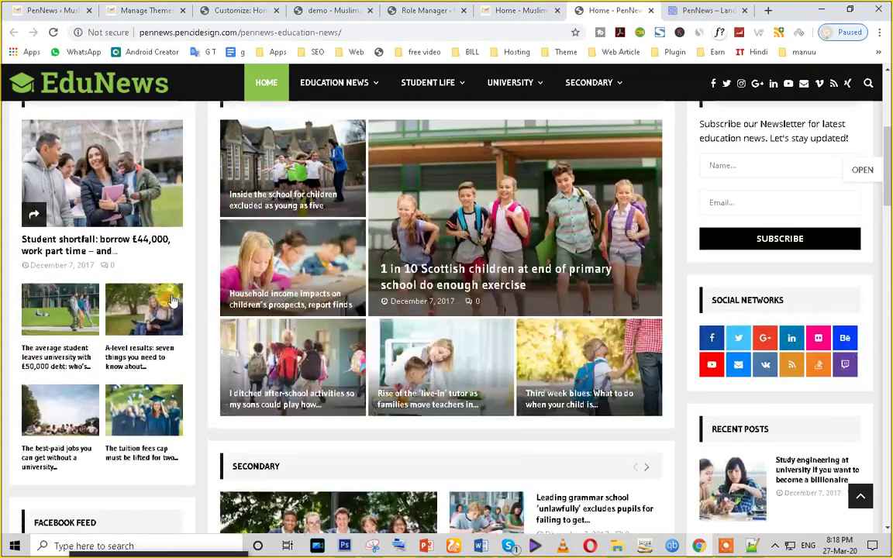
{"action": "scroll", "coordinate": [425, 322], "scroll_direction": "down", "scroll_amount": 15}
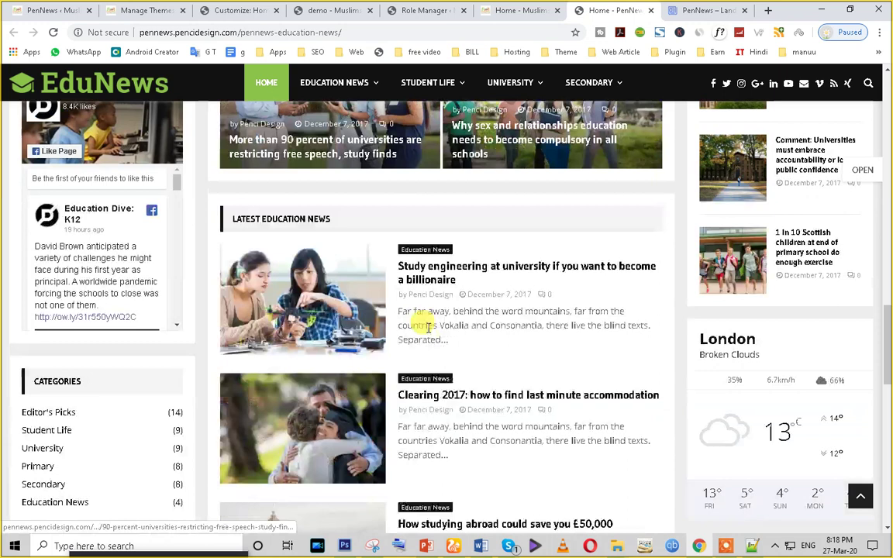
{"action": "scroll", "coordinate": [428, 327], "scroll_direction": "down", "scroll_amount": 1}
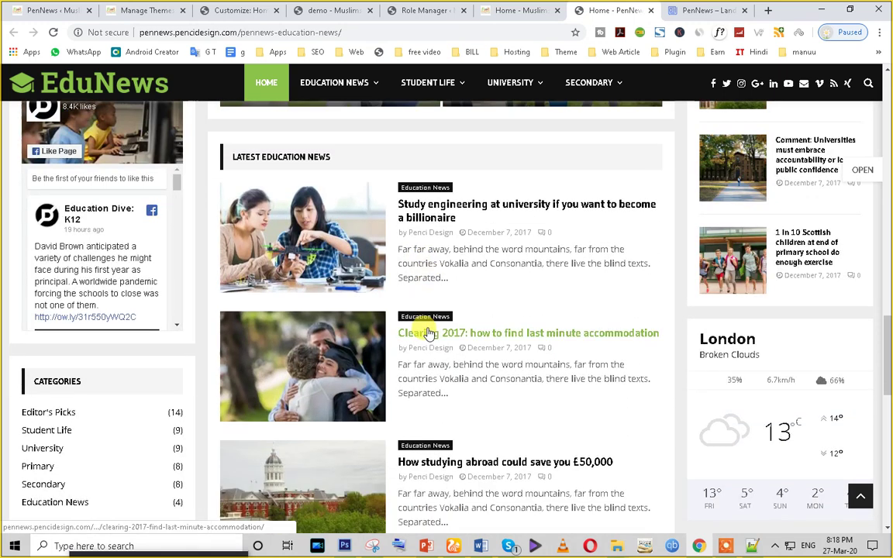
Step: Switch to the Notepad++ task list and highlight the customize page and site reviews entries
{"action": "left_click", "coordinate": [705, 542]}
{"action": "left_click_drag", "start_coordinate": [43, 84], "coordinate": [110, 88]}
{"action": "key", "text": "shift+Down"}
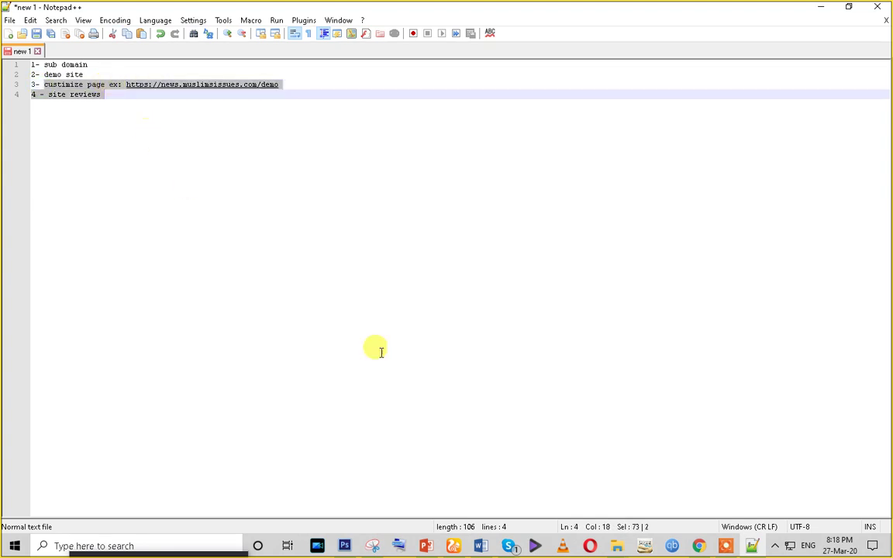
{"action": "left_click", "coordinate": [169, 137]}
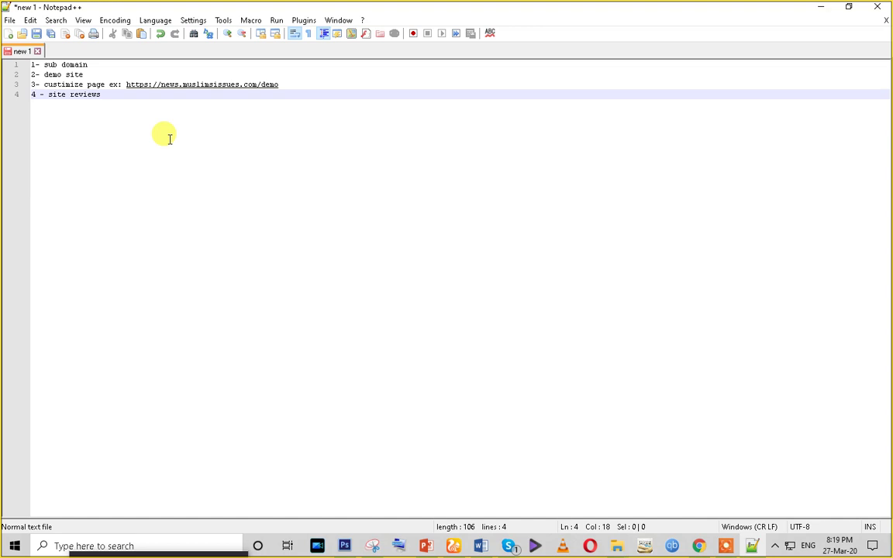
{"action": "left_click_drag", "start_coordinate": [107, 94], "coordinate": [24, 89]}
{"action": "left_click", "coordinate": [107, 93]}
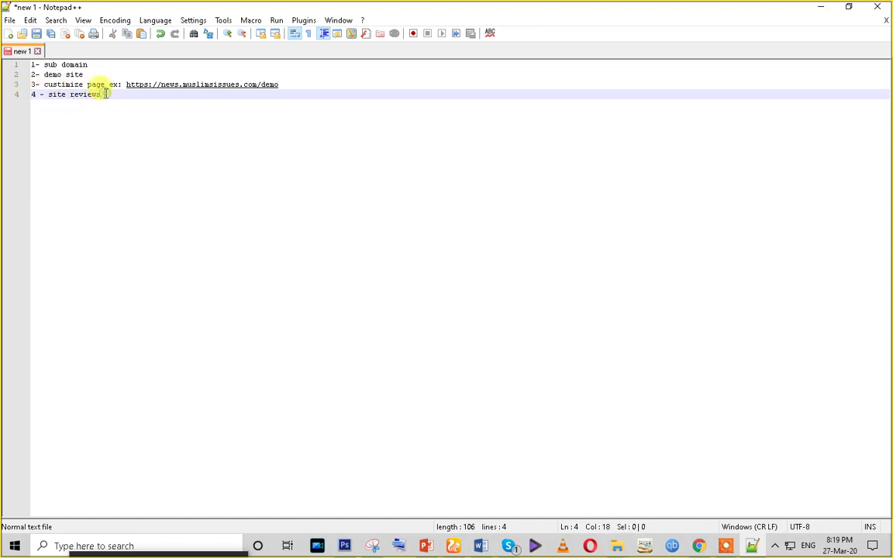
{"action": "left_click_drag", "start_coordinate": [104, 94], "coordinate": [21, 90]}
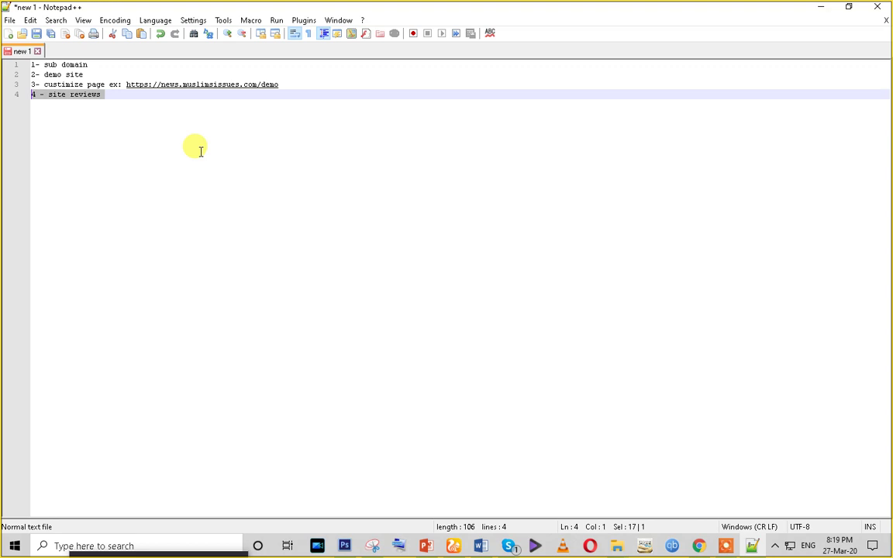
Step: Compare the header menu of the PenNews education demo in Chrome with the site's own demo page
{"action": "key", "text": "alt+Tab"}
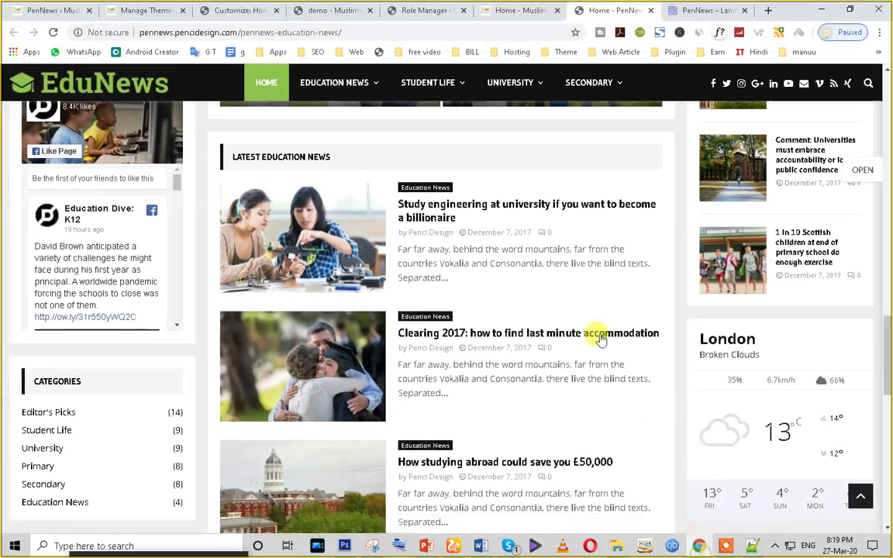
{"action": "scroll", "coordinate": [333, 230], "scroll_direction": "up", "scroll_amount": 10}
{"action": "mouse_move", "coordinate": [479, 82]}
{"action": "scroll", "coordinate": [334, 233], "scroll_direction": "up", "scroll_amount": 10}
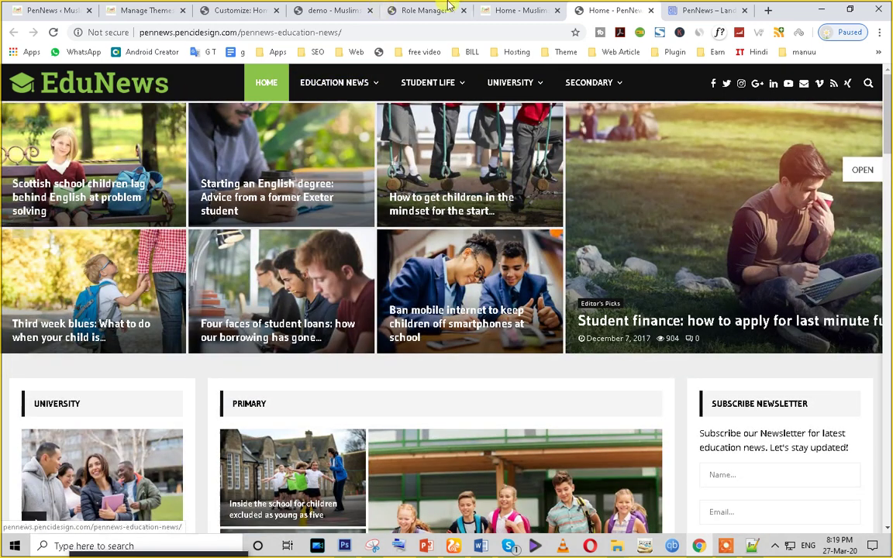
{"action": "left_click", "coordinate": [427, 10]}
{"action": "left_click", "coordinate": [314, 11]}
{"action": "scroll", "coordinate": [378, 101], "scroll_direction": "up", "scroll_amount": 5}
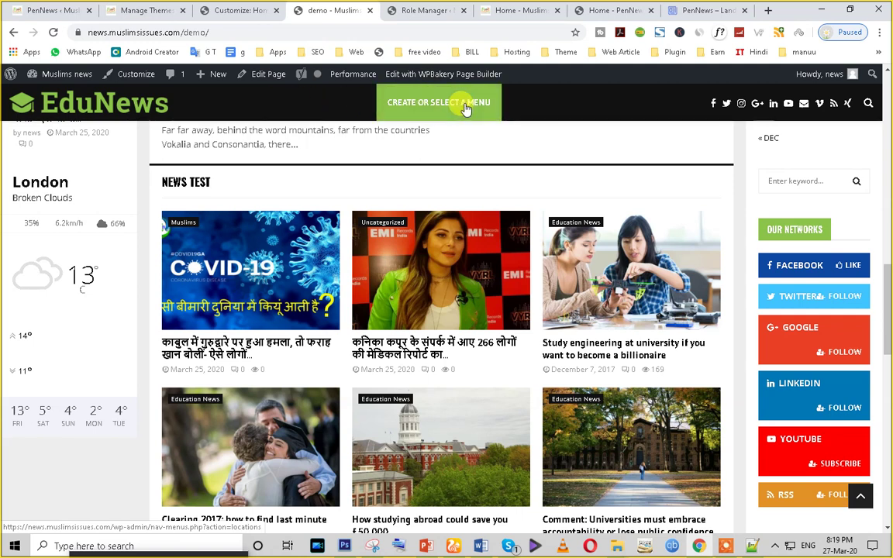
Step: Open the site's menus in the WordPress dashboard, assign the main menu to the Primary display location and save it
{"action": "left_click", "coordinate": [227, 11]}
{"action": "left_click", "coordinate": [140, 10]}
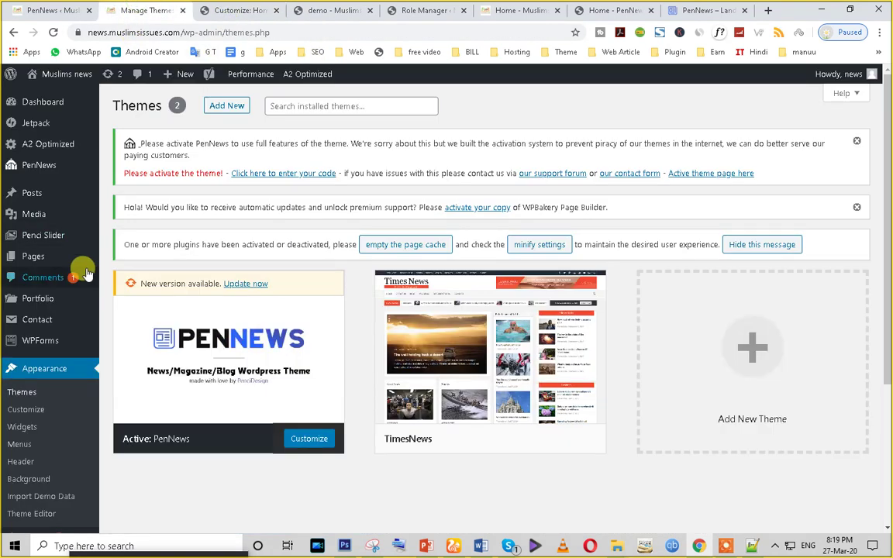
{"action": "left_click", "coordinate": [35, 448]}
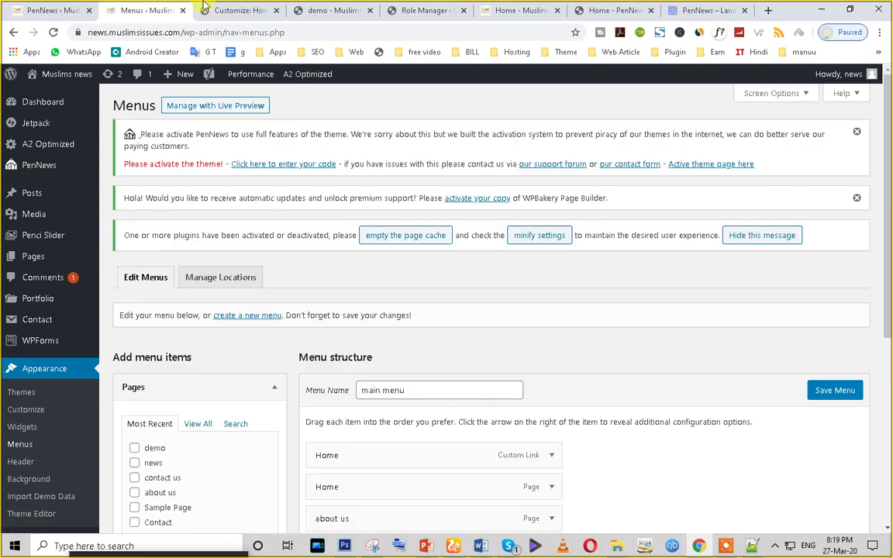
{"action": "scroll", "coordinate": [514, 338], "scroll_direction": "down", "scroll_amount": 2}
{"action": "scroll", "coordinate": [341, 338], "scroll_direction": "down", "scroll_amount": 3}
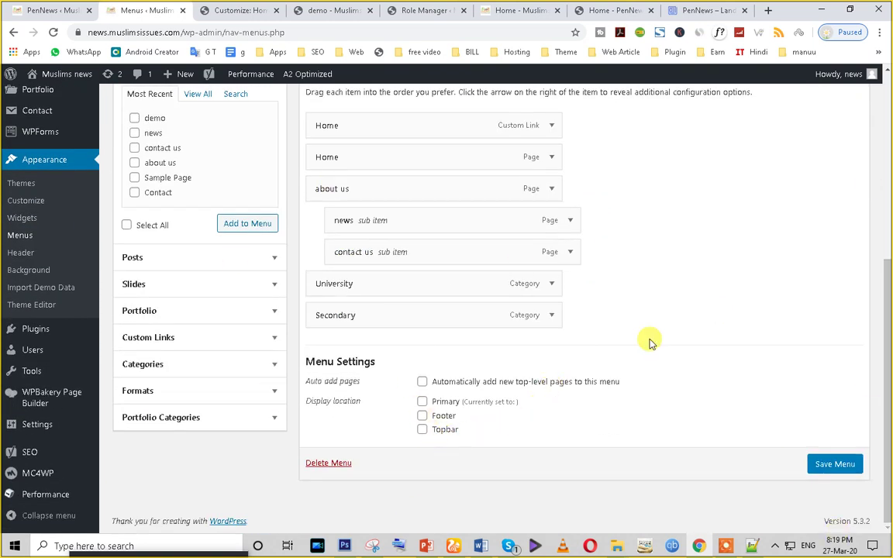
{"action": "left_click", "coordinate": [844, 464]}
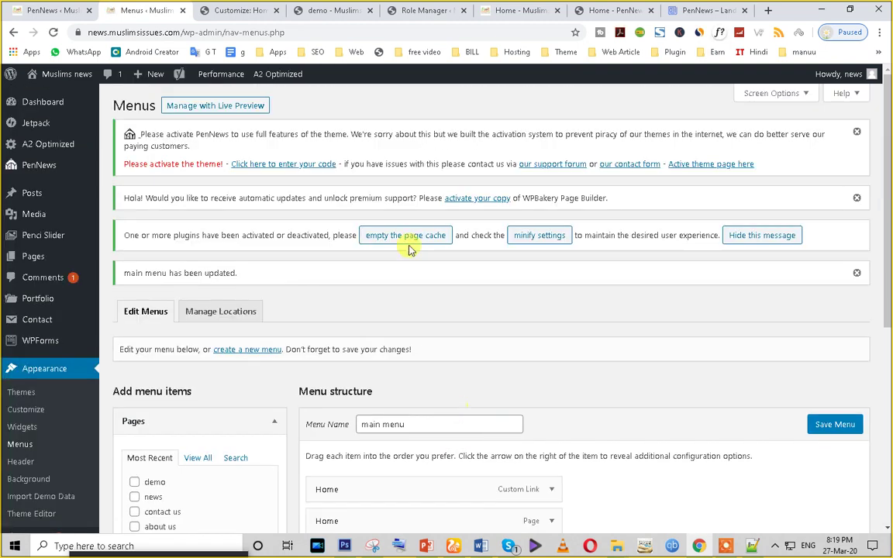
Step: Reload the site's demo page and check the header navigation, including the About Us and University submenus
{"action": "key", "text": "ctrl+Tab"}
{"action": "key", "text": "ctrl+Tab"}
{"action": "left_click", "coordinate": [52, 34]}
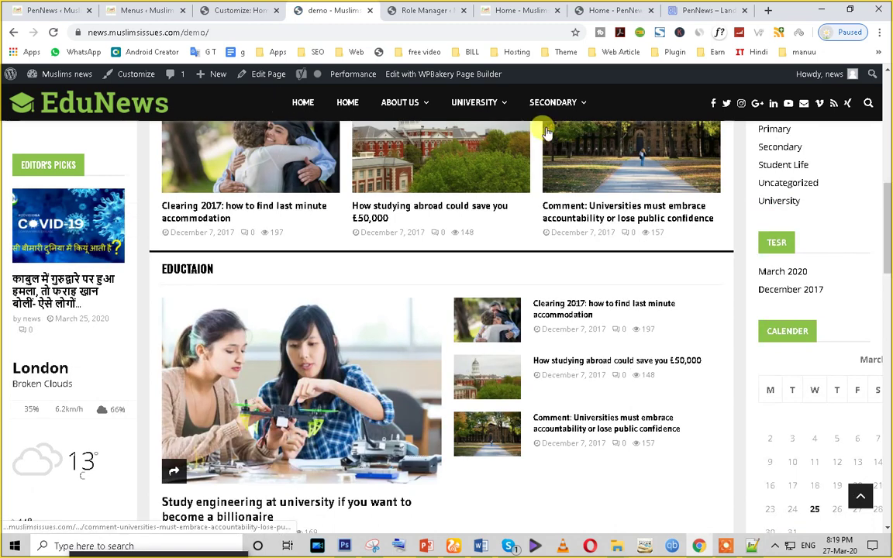
{"action": "mouse_move", "coordinate": [388, 105]}
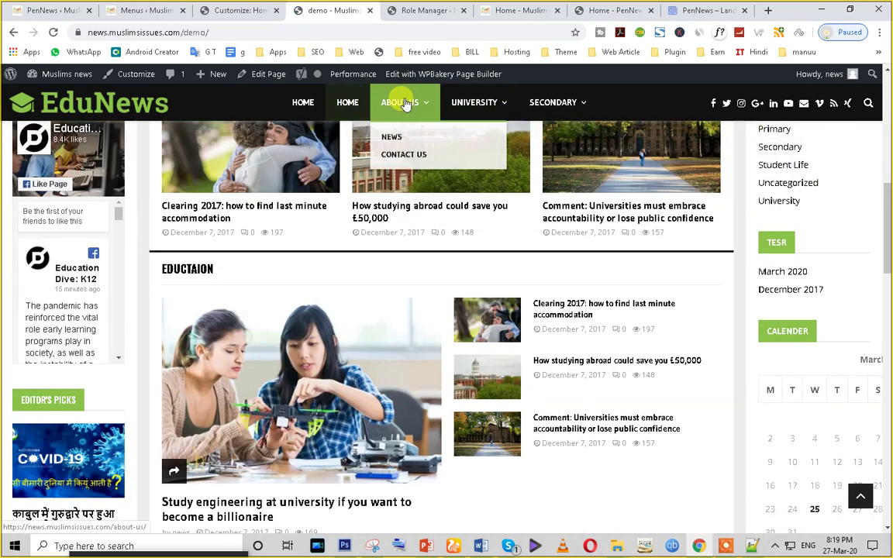
{"action": "mouse_move", "coordinate": [474, 103]}
Step: Return to the main menu's settings, remove it from the Primary display location and save the menu
{"action": "left_click", "coordinate": [124, 10]}
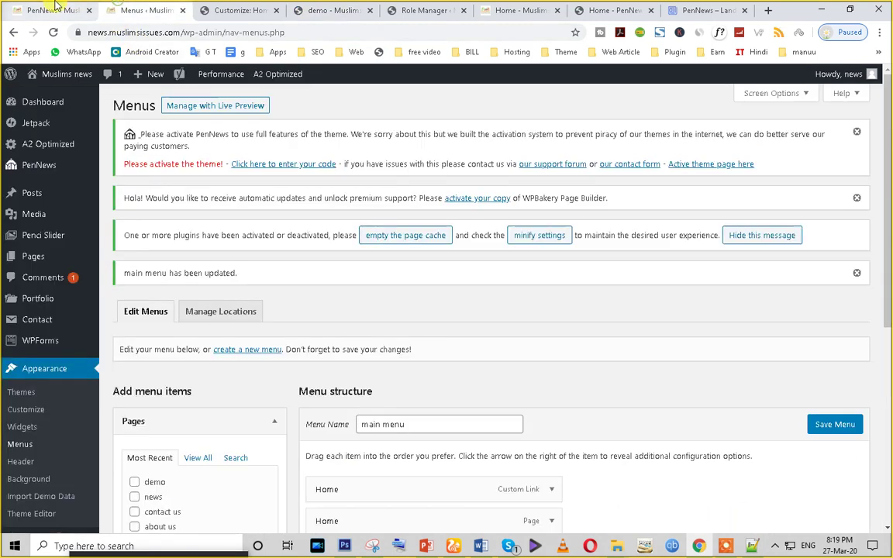
{"action": "left_click", "coordinate": [55, 10]}
{"action": "left_click", "coordinate": [128, 8]}
{"action": "scroll", "coordinate": [378, 375], "scroll_direction": "down", "scroll_amount": 5}
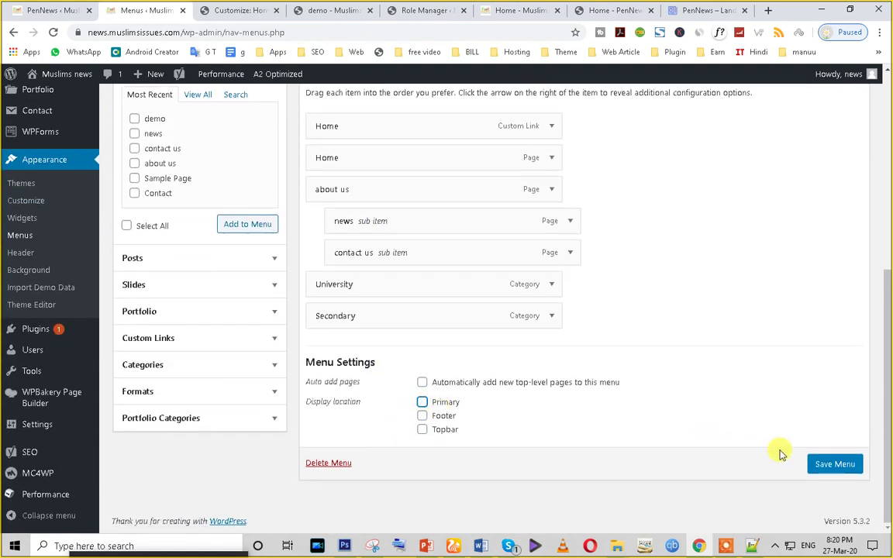
{"action": "left_click", "coordinate": [828, 468]}
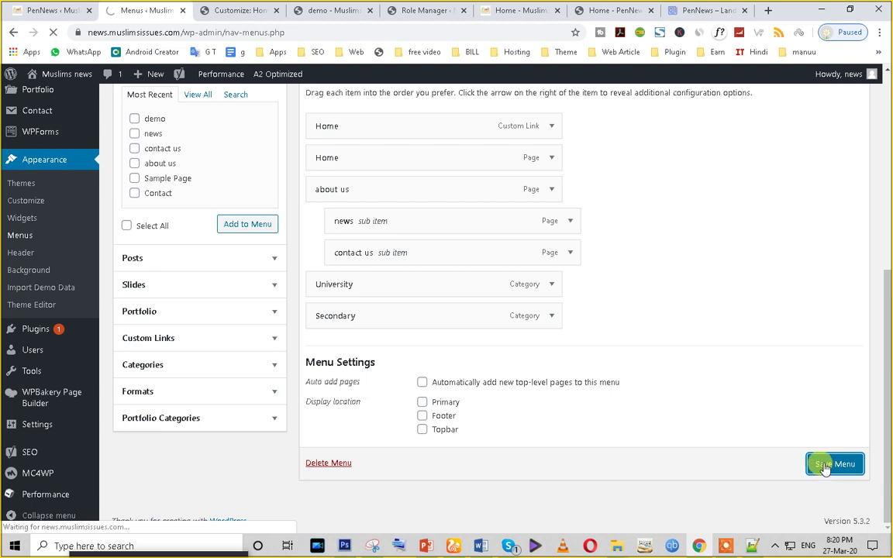
Step: Check the site's demo page briefly and open the Logo and Header Options in the theme Customizer
{"action": "left_click", "coordinate": [350, 10]}
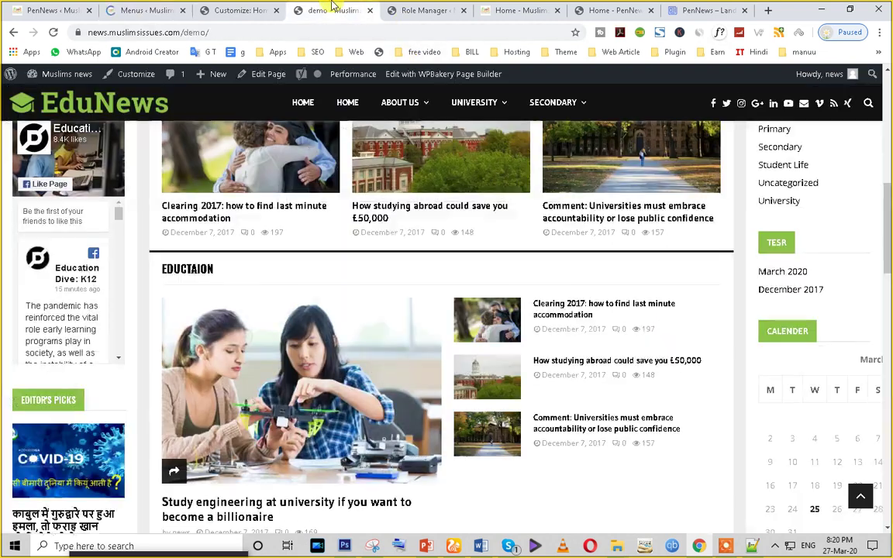
{"action": "mouse_move", "coordinate": [374, 120]}
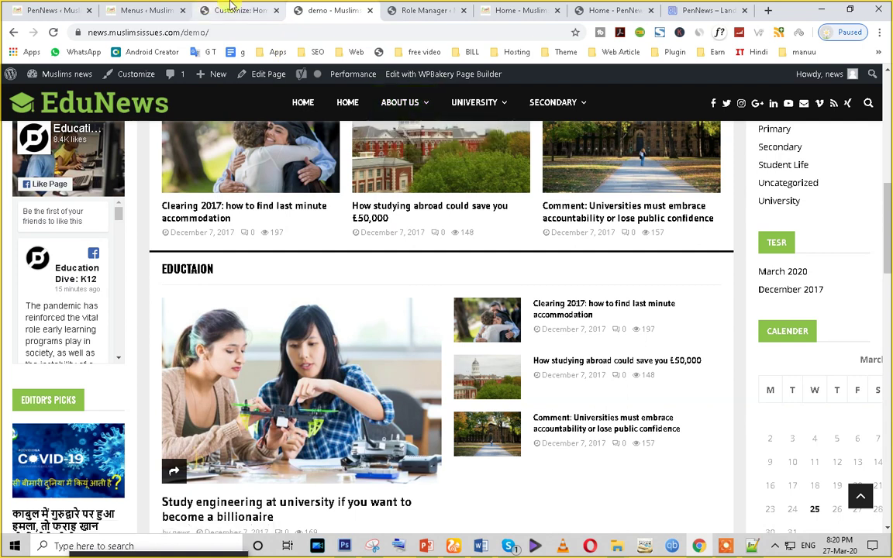
{"action": "left_click", "coordinate": [232, 10]}
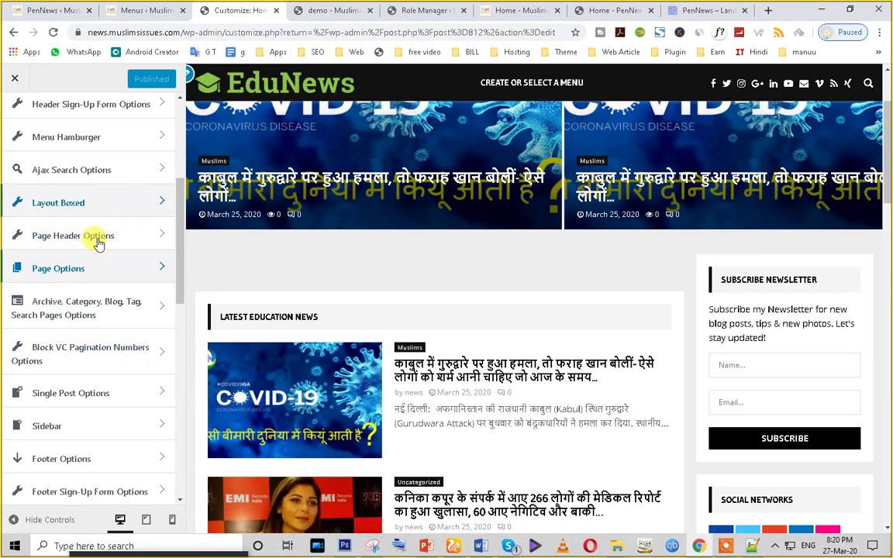
{"action": "scroll", "coordinate": [97, 465], "scroll_direction": "up", "scroll_amount": 6}
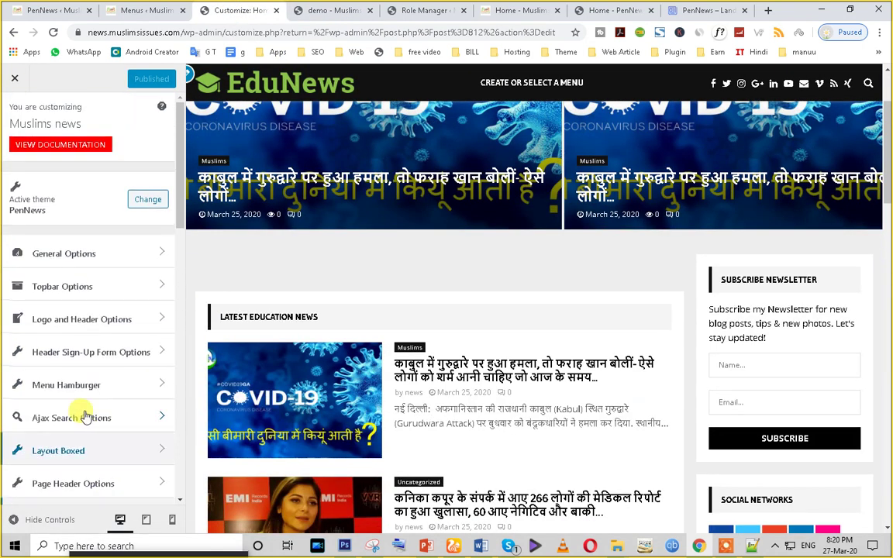
{"action": "left_click", "coordinate": [67, 317]}
Step: Review the header layouts under Main Header Setting and switch the header layout to Header style 2
{"action": "scroll", "coordinate": [92, 382], "scroll_direction": "down", "scroll_amount": 15}
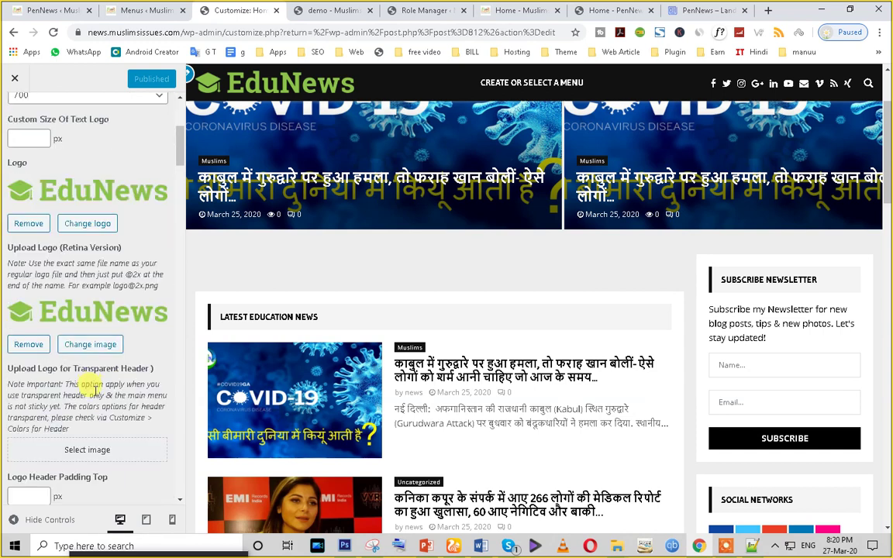
{"action": "scroll", "coordinate": [93, 402], "scroll_direction": "down", "scroll_amount": 8}
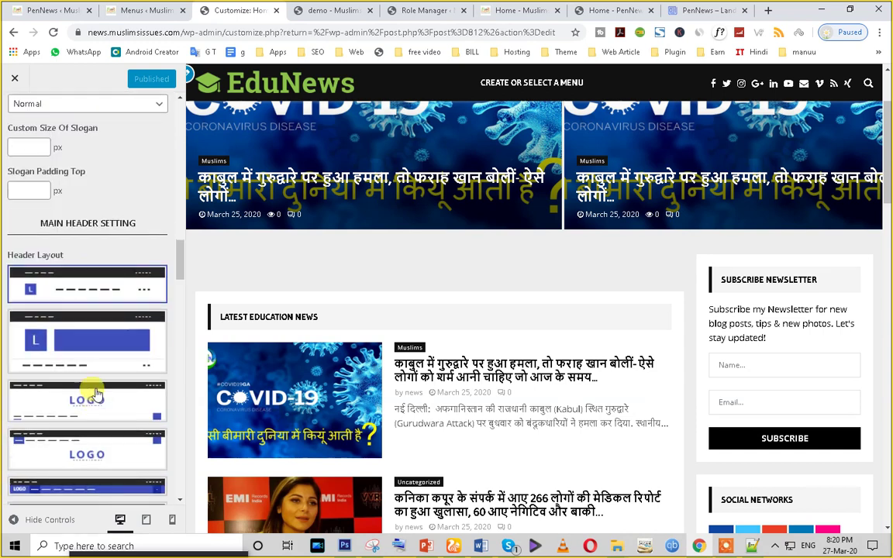
{"action": "scroll", "coordinate": [117, 366], "scroll_direction": "down", "scroll_amount": 8}
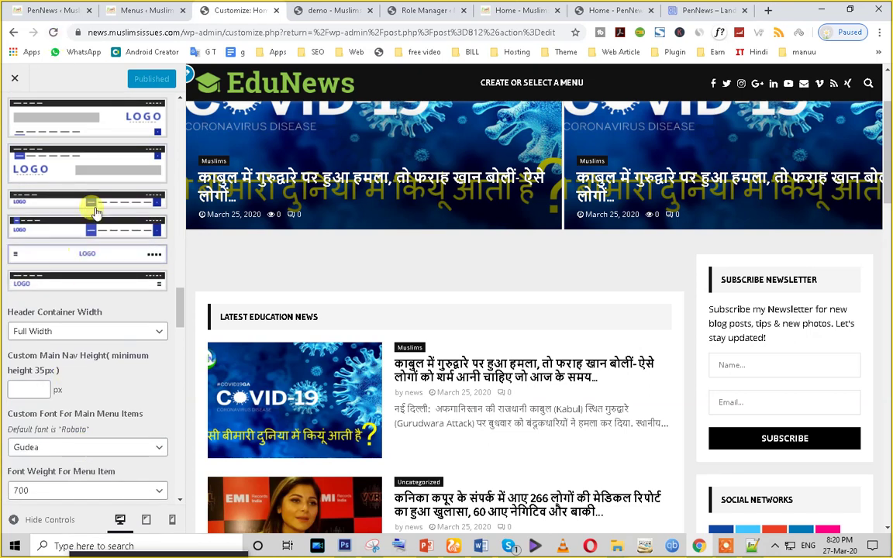
{"action": "scroll", "coordinate": [91, 211], "scroll_direction": "up", "scroll_amount": 5}
{"action": "scroll", "coordinate": [93, 211], "scroll_direction": "up", "scroll_amount": 4}
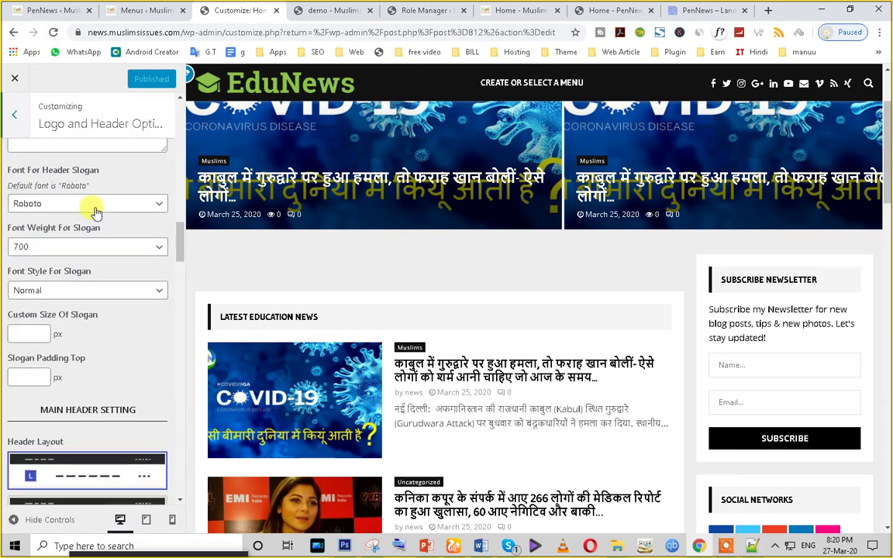
{"action": "scroll", "coordinate": [93, 211], "scroll_direction": "down", "scroll_amount": 4}
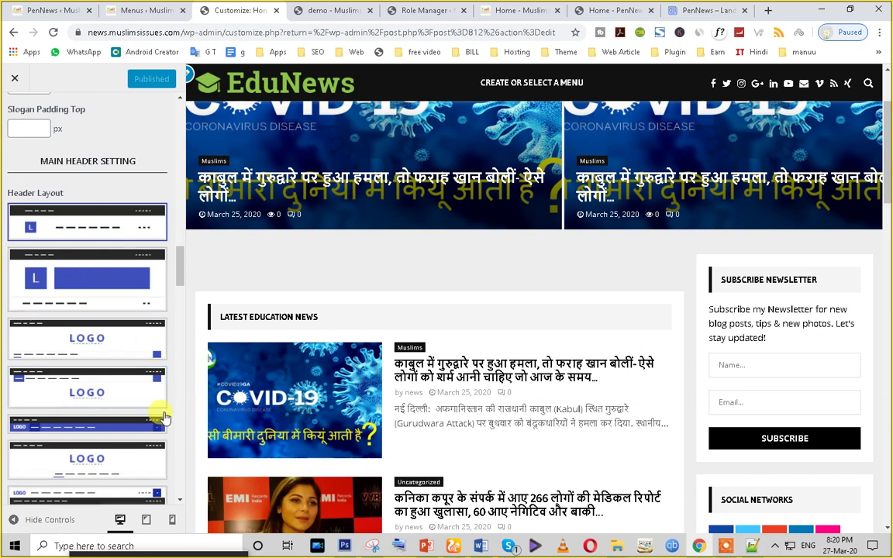
{"action": "scroll", "coordinate": [73, 253], "scroll_direction": "down", "scroll_amount": 1}
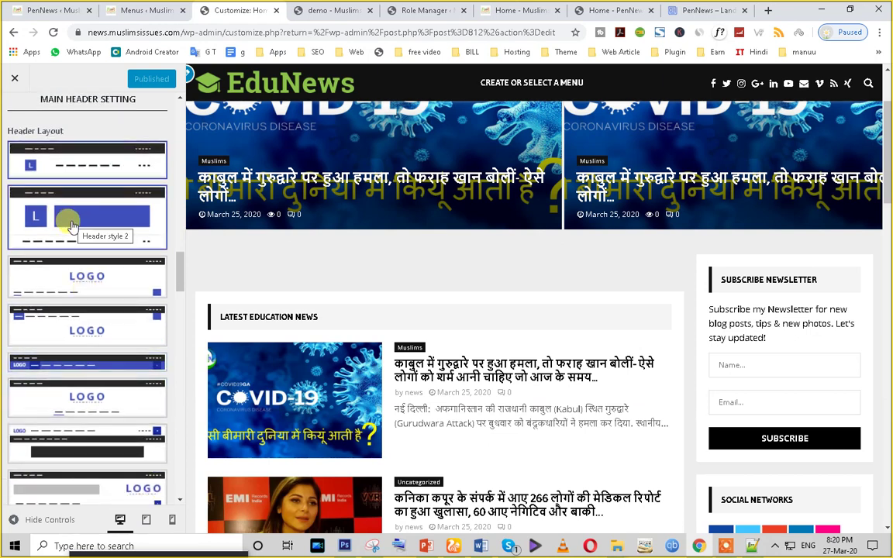
{"action": "left_click", "coordinate": [73, 240]}
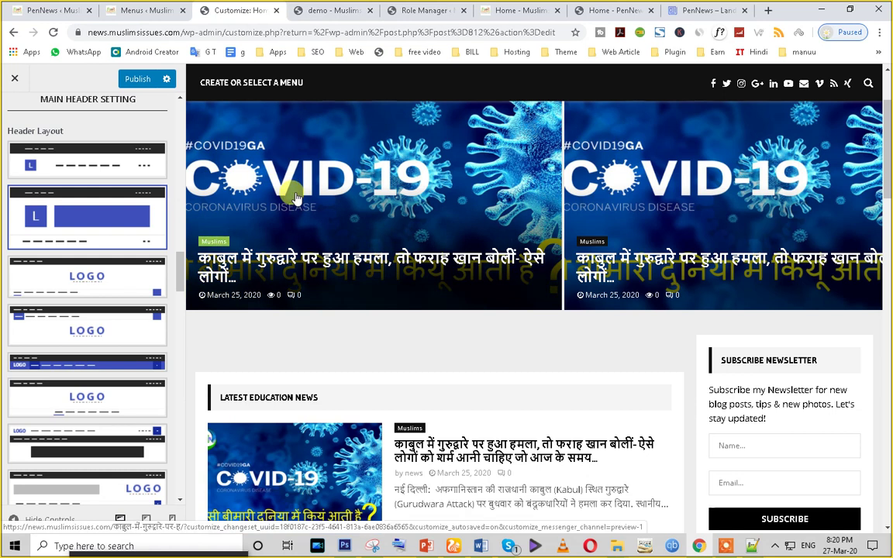
{"action": "left_click", "coordinate": [751, 547]}
{"action": "left_click", "coordinate": [820, 7]}
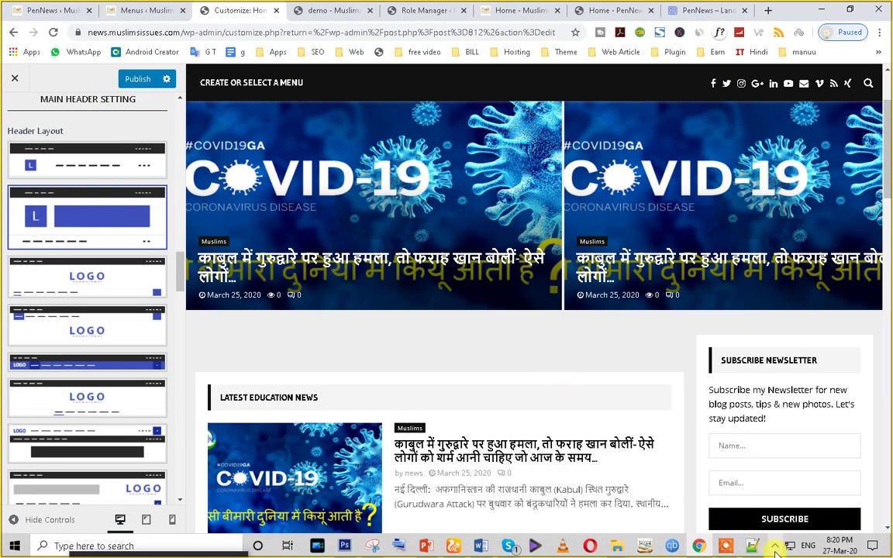
{"action": "mouse_move", "coordinate": [725, 548]}
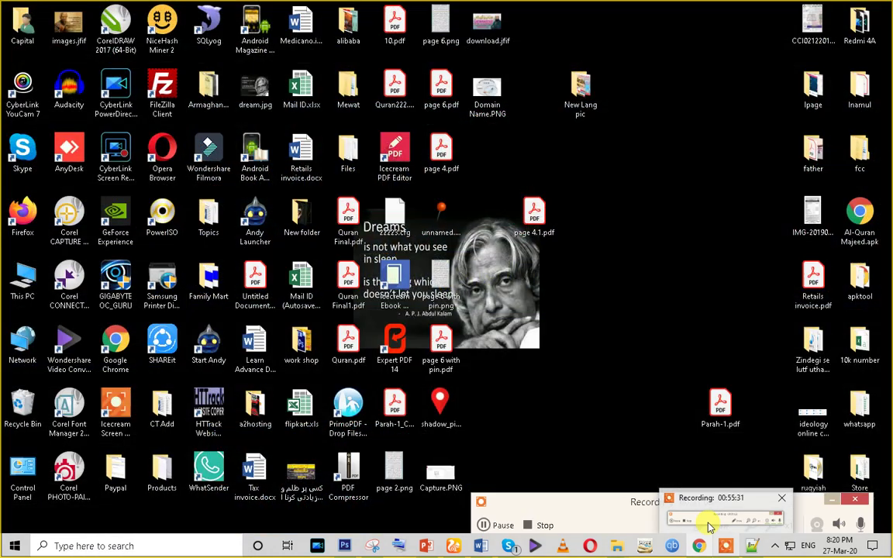
{"action": "left_click", "coordinate": [709, 524]}
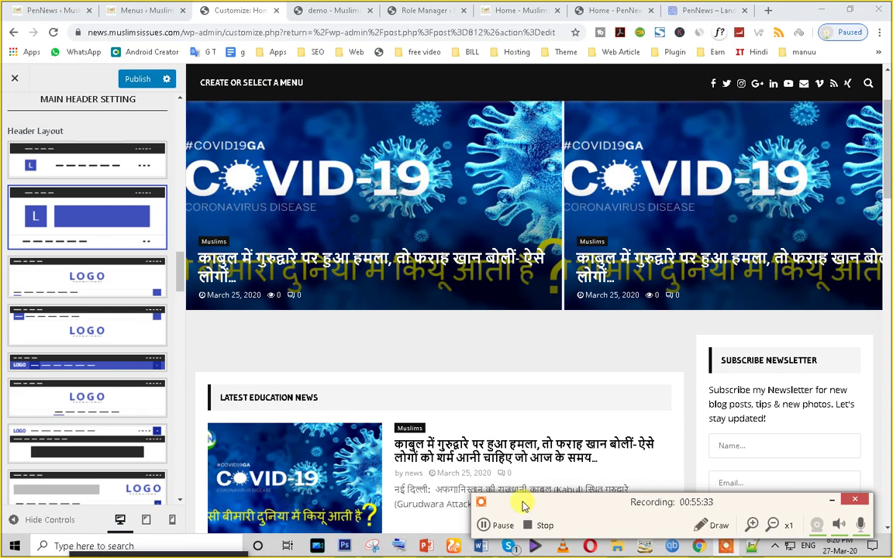